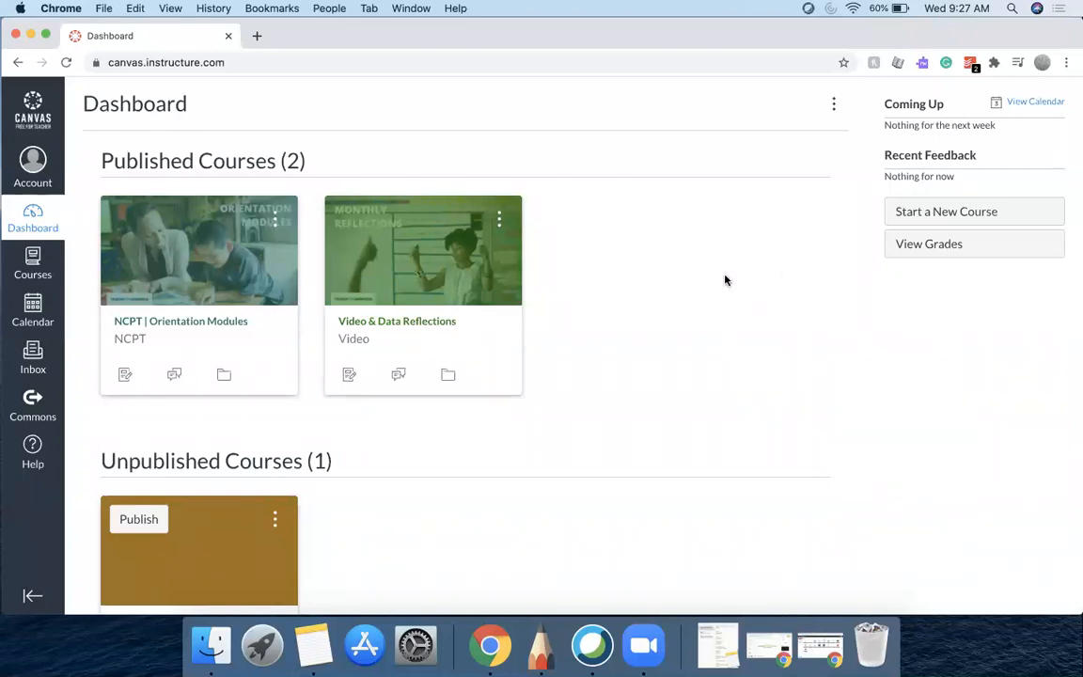
Open Commons from the dashboard and browse the featured resources
scroll(394, 479, "down", 3)
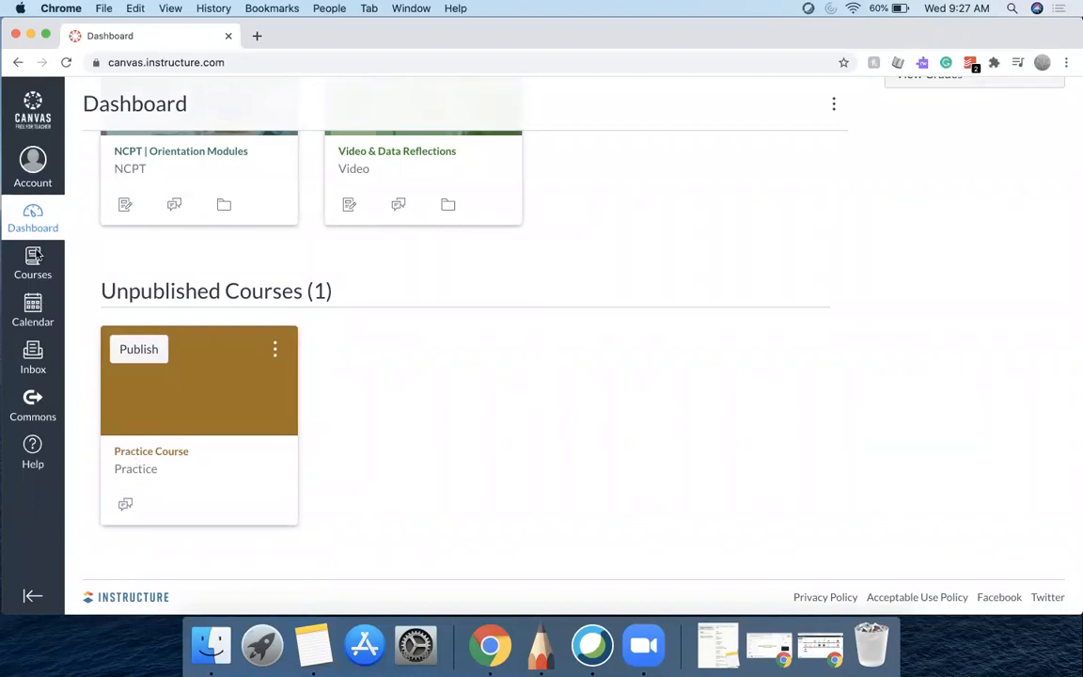
left_click(31, 402)
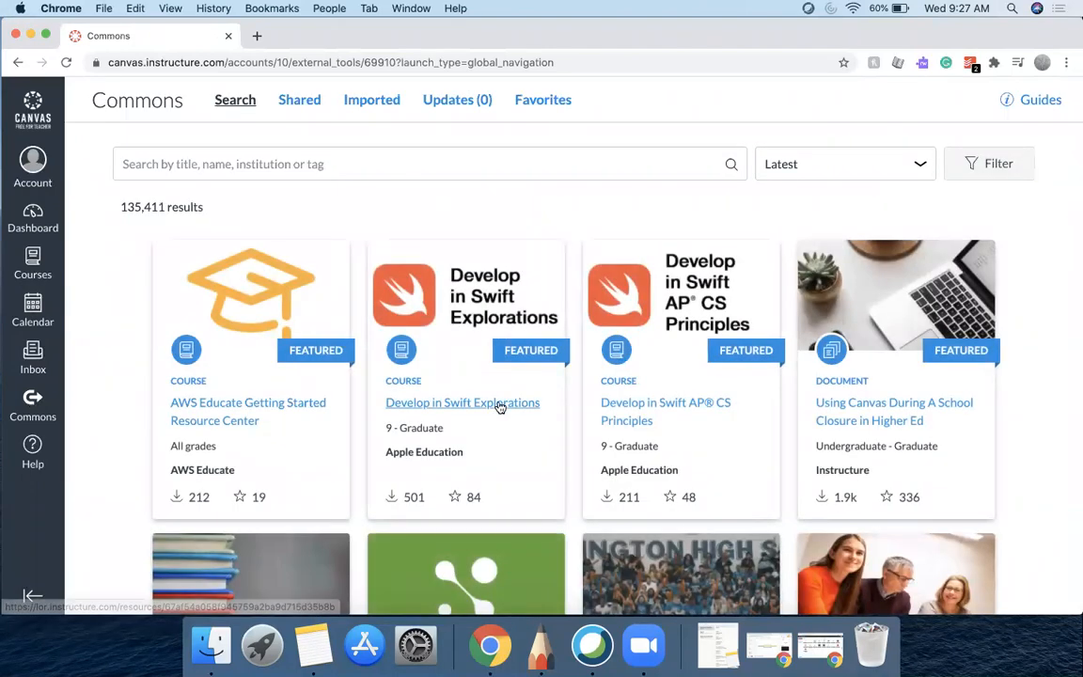
scroll(663, 411, "down", 6)
scroll(664, 411, "down", 2)
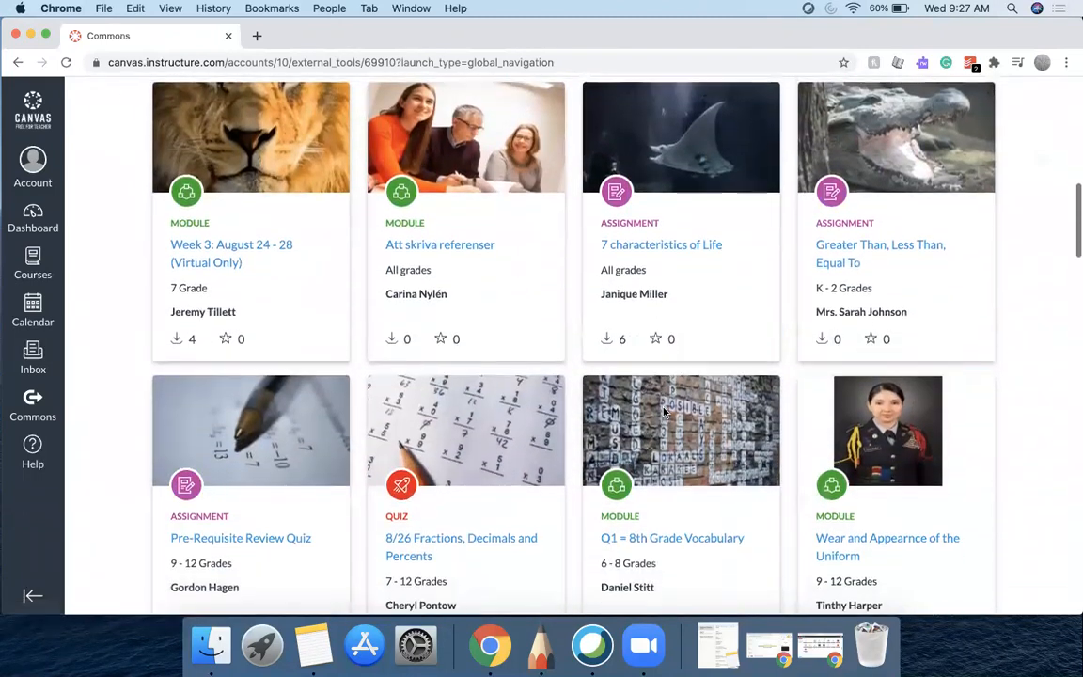
scroll(663, 411, "up", 10)
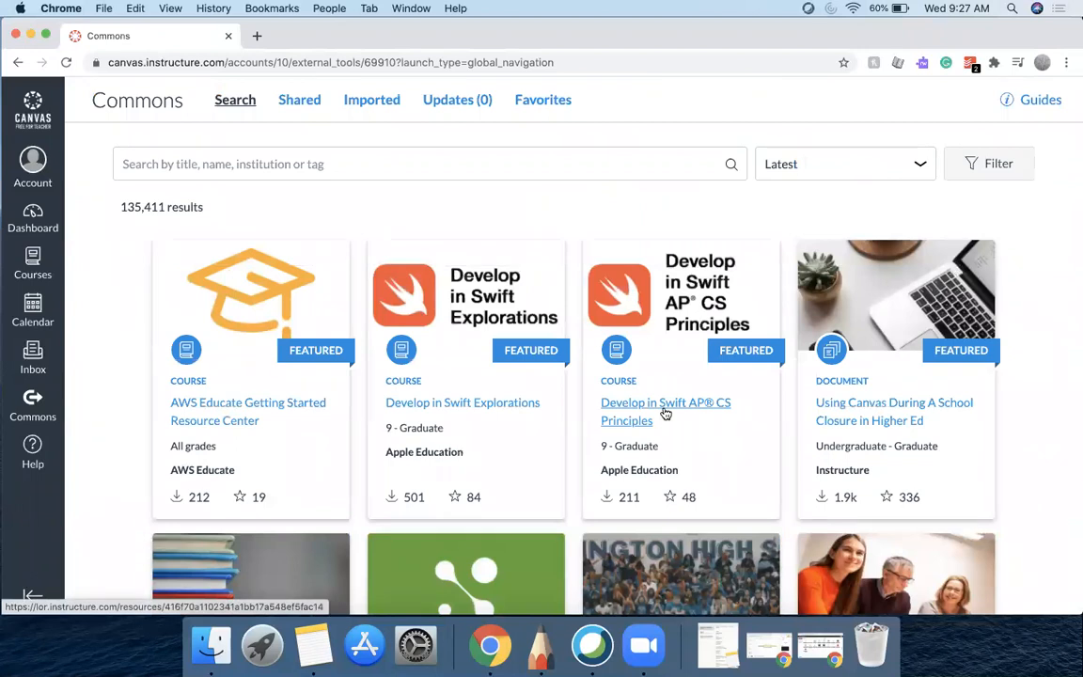
Search Commons for "intro to biology" with results sorted by Most Relevant
left_click(638, 170)
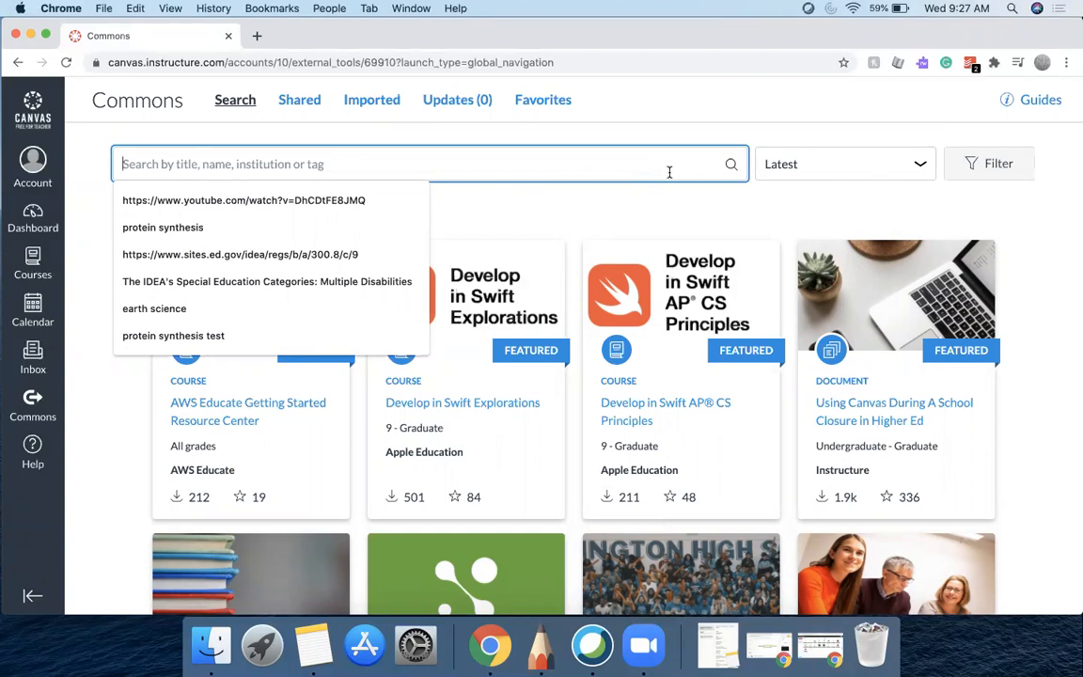
type("intro to")
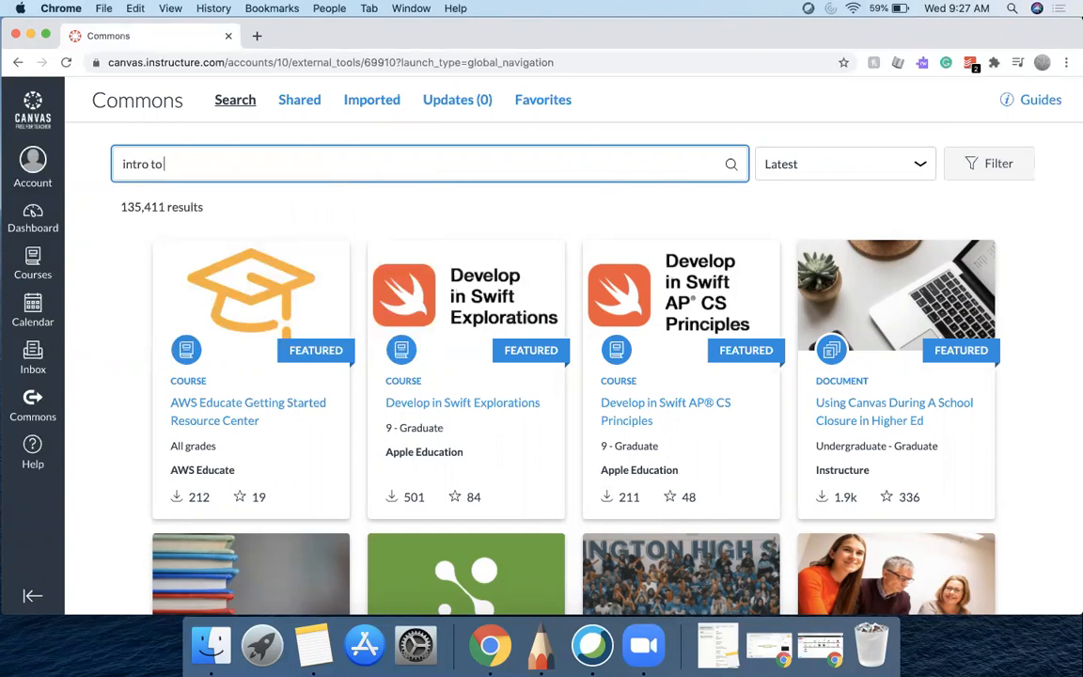
type(" biology")
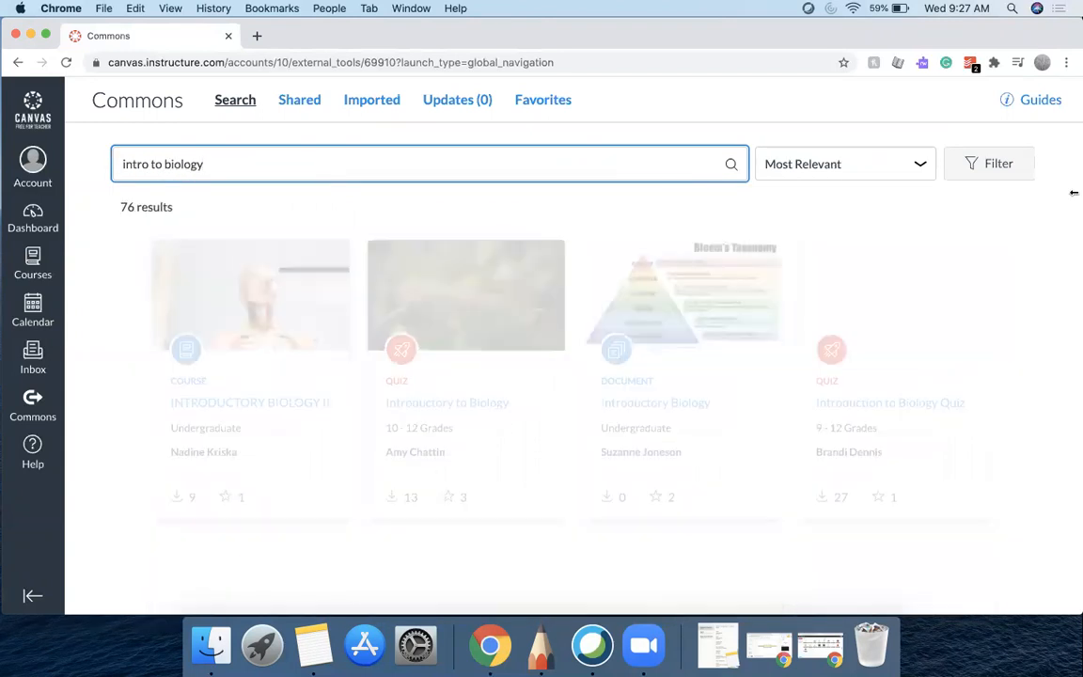
left_click(920, 164)
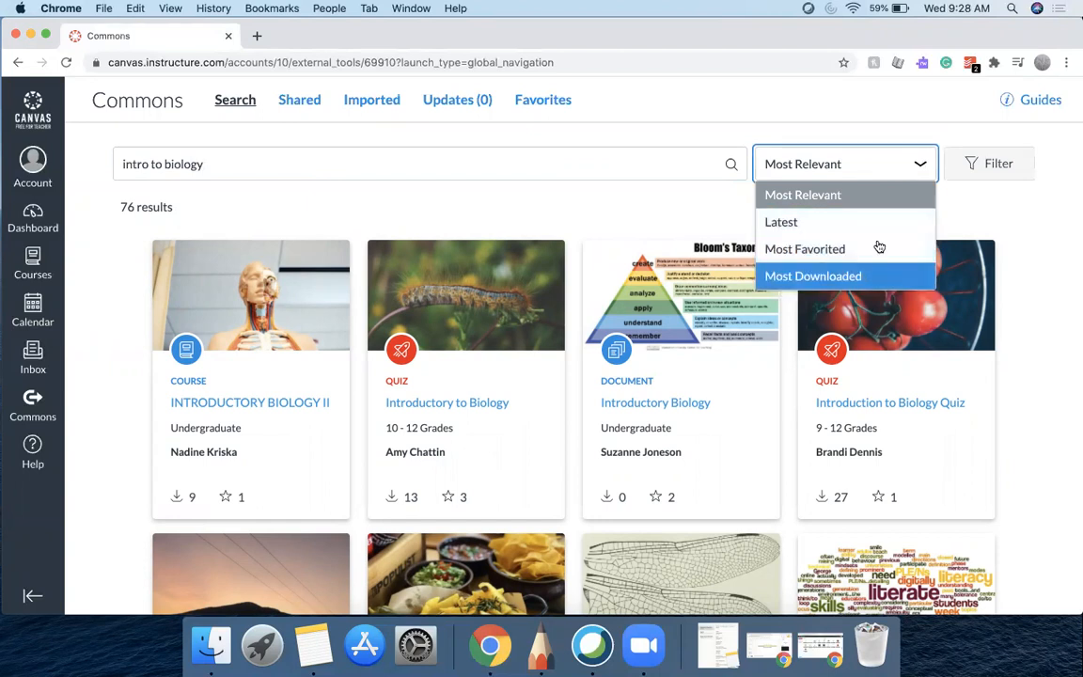
left_click(883, 200)
Filter the search results to quizzes for 9th, 10th, 11th and 12th grade
left_click(999, 166)
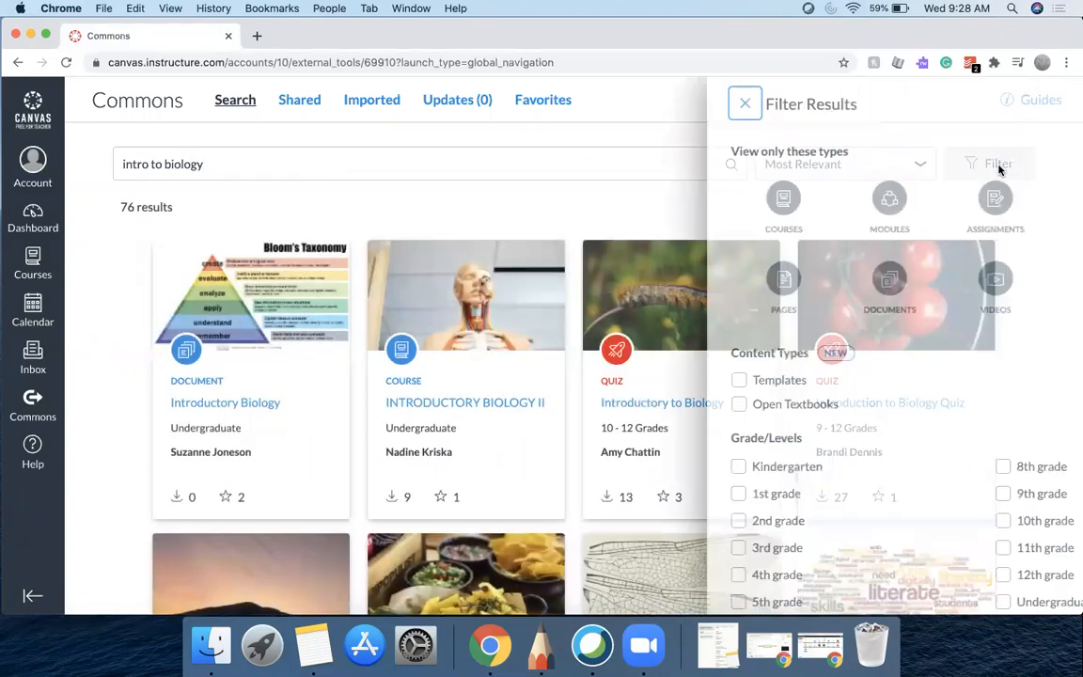
left_click(900, 202)
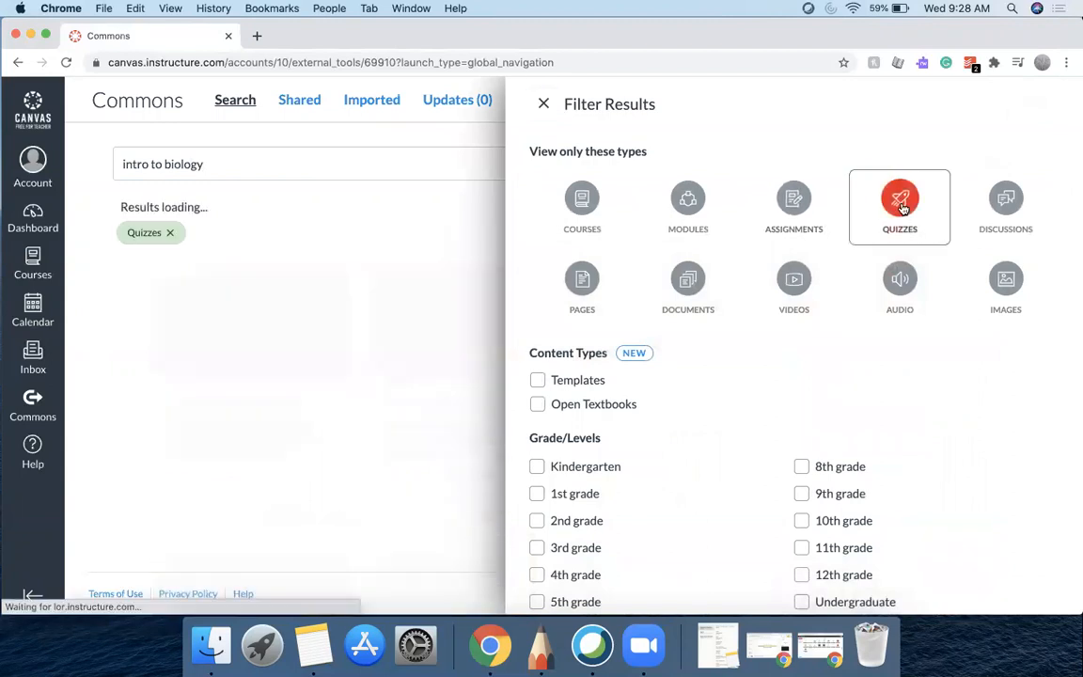
scroll(848, 415, "down", 3)
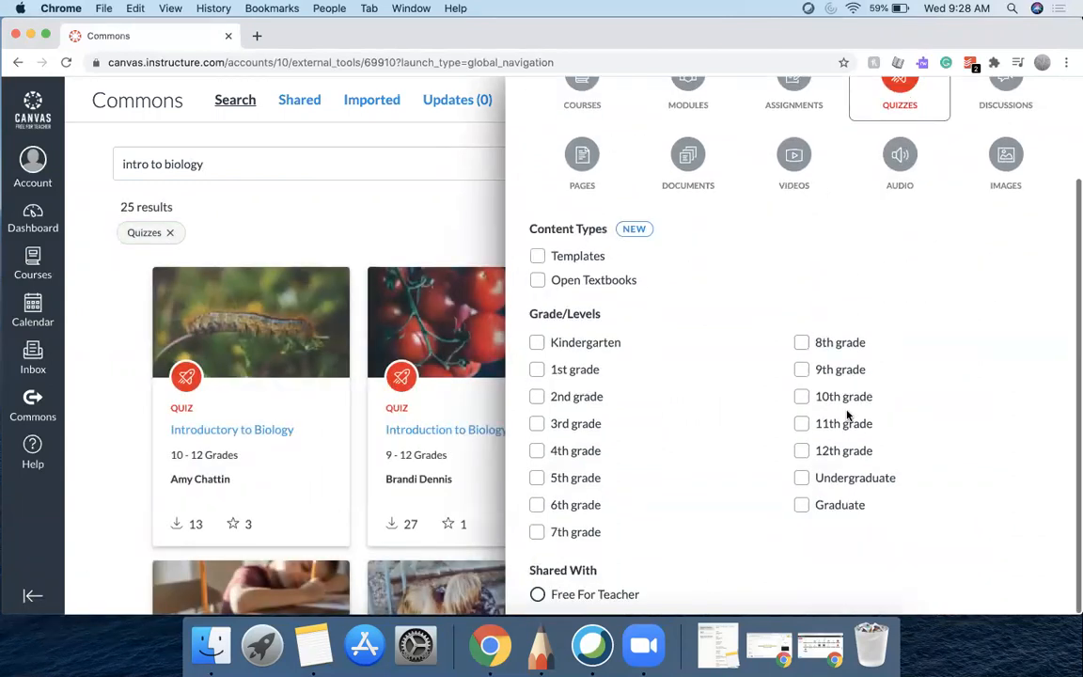
left_click(801, 451)
left_click(800, 424)
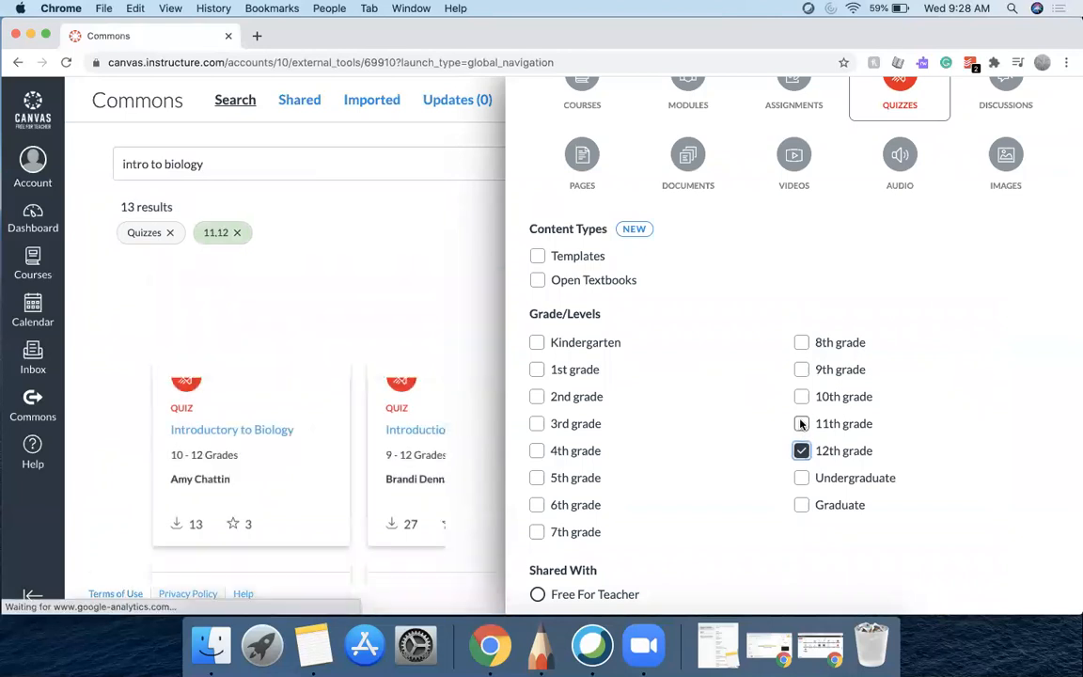
left_click(801, 397)
left_click(801, 369)
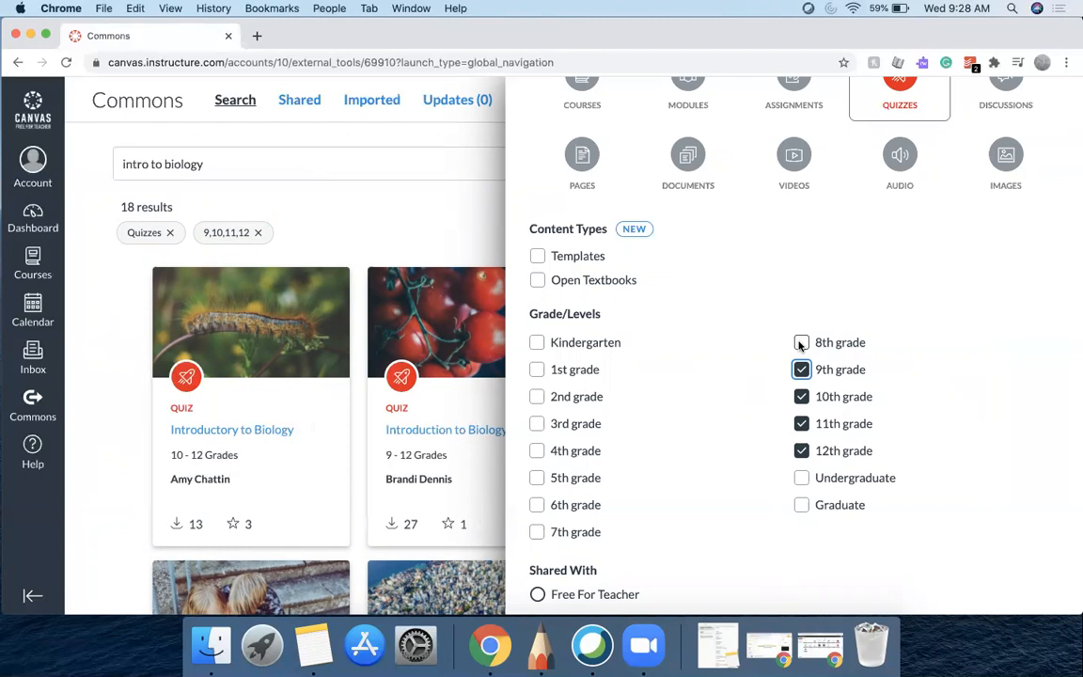
left_click(835, 263)
scroll(834, 265, "up", 3)
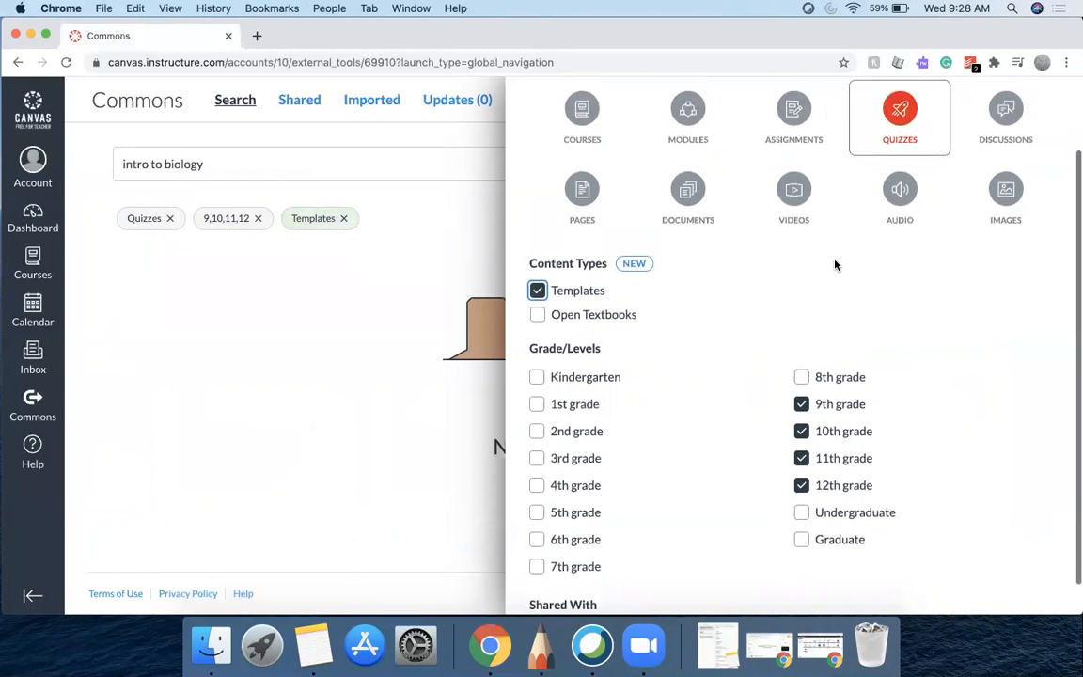
scroll(833, 263, "down", 2)
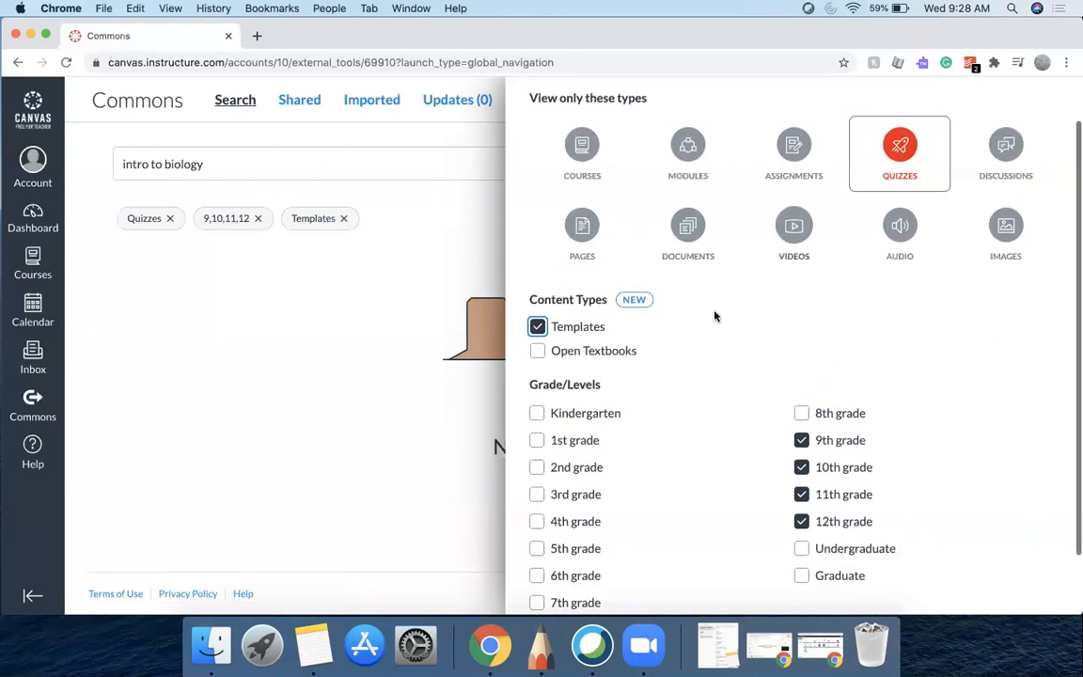
left_click(537, 326)
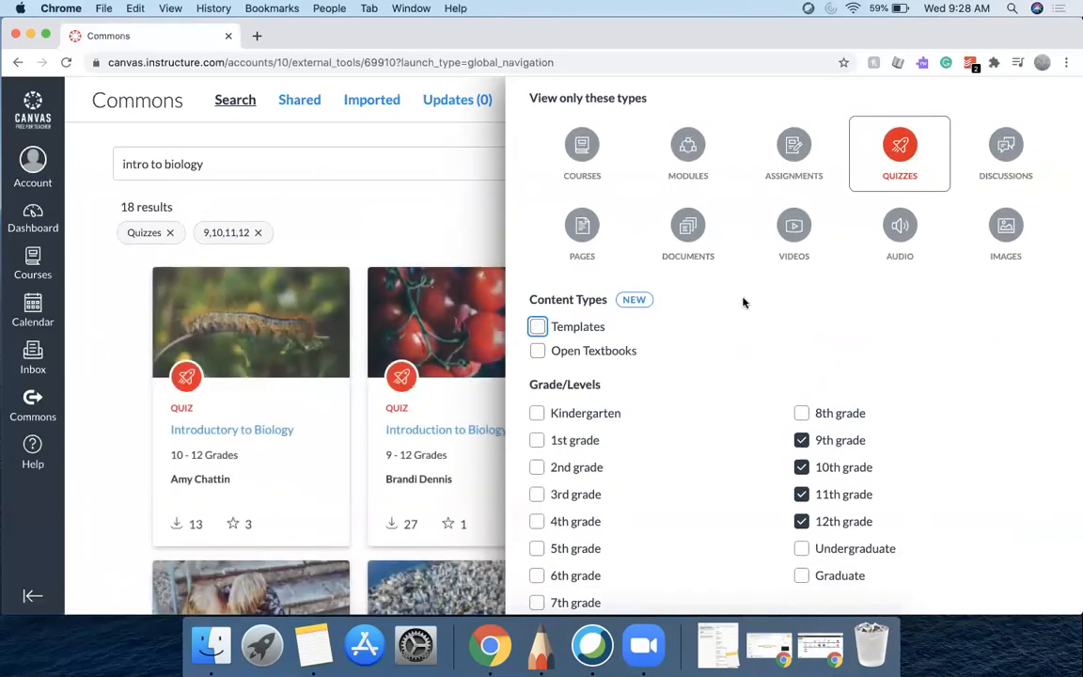
Close the filter panel and open the Introductory to Biology quiz from the filtered results
scroll(743, 301, "up", 2)
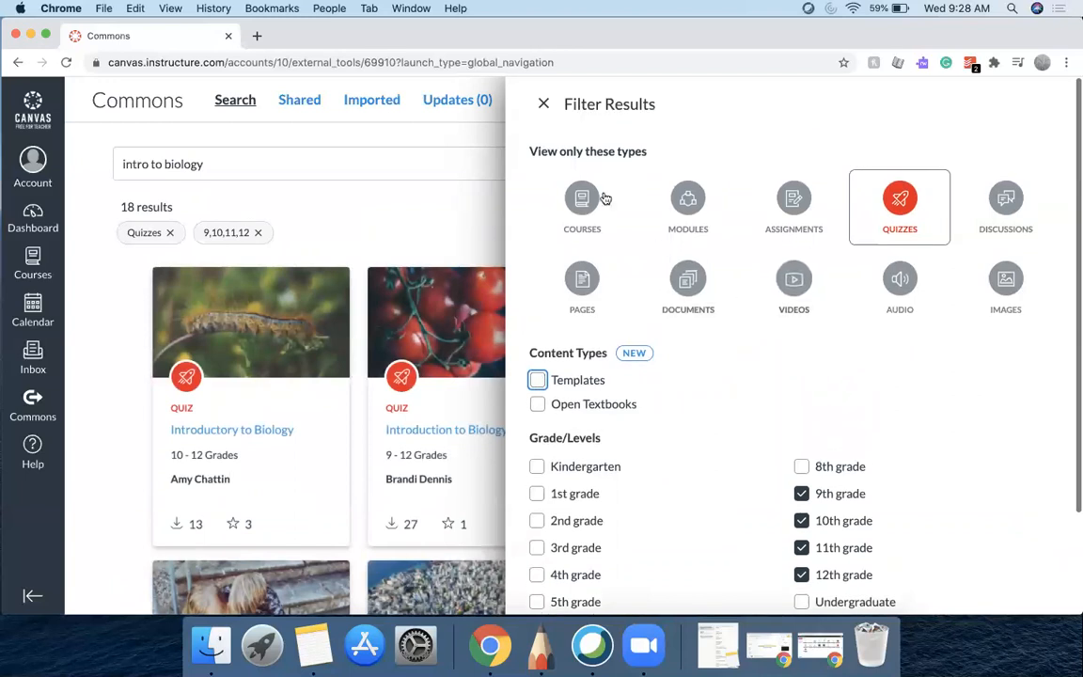
left_click(543, 104)
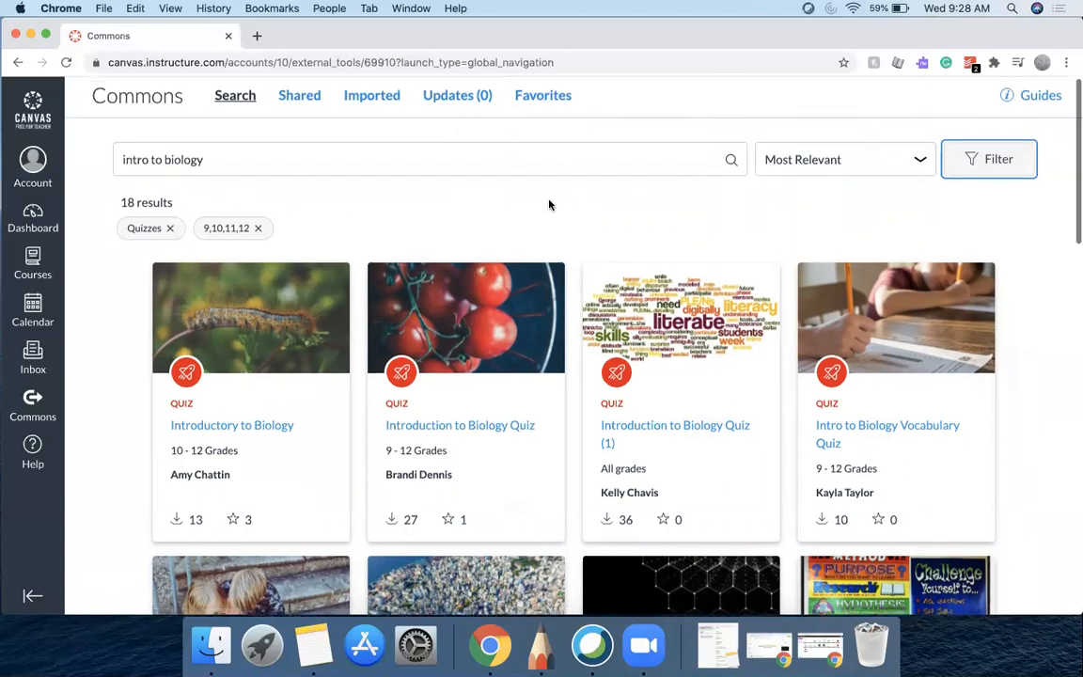
scroll(550, 205, "down", 5)
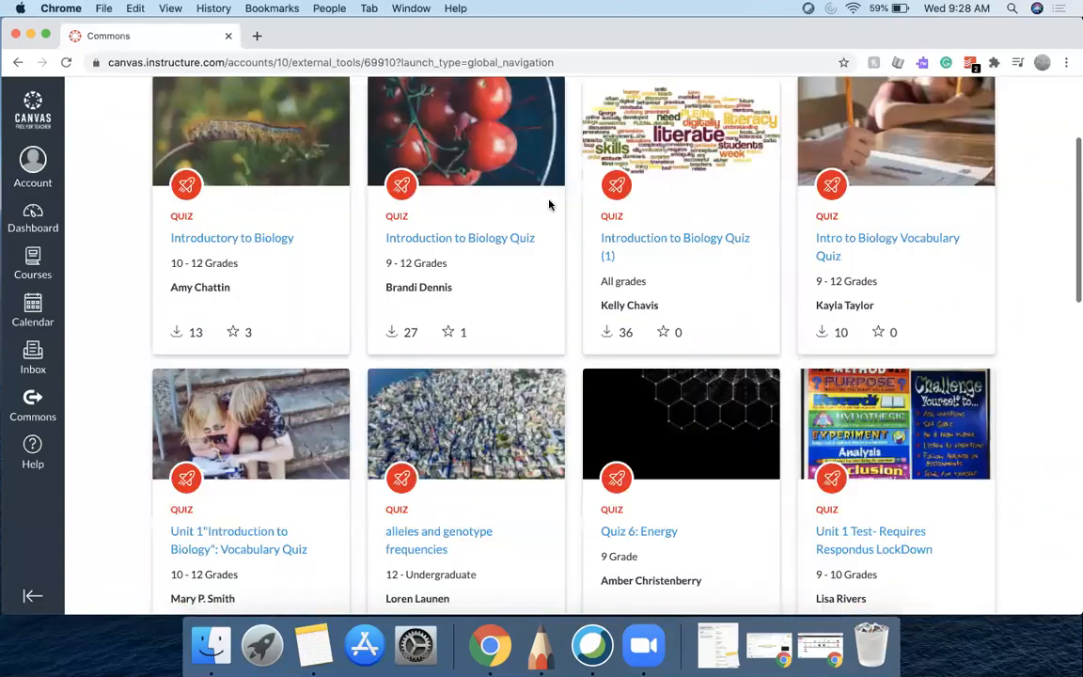
scroll(568, 369, "down", 5)
scroll(567, 371, "down", 2)
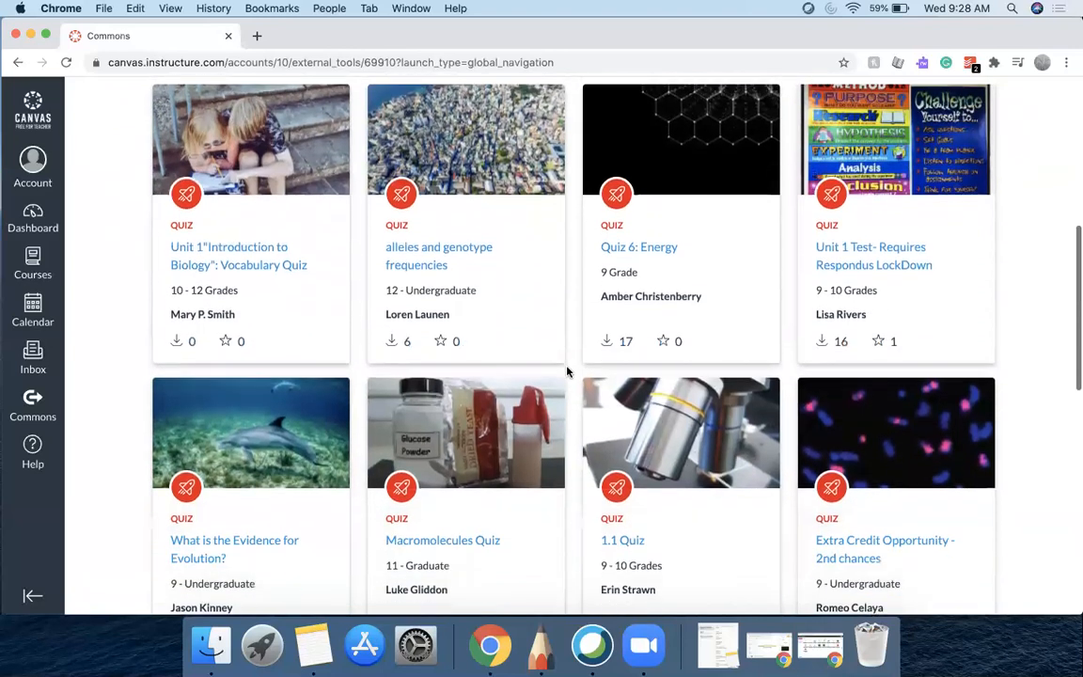
scroll(566, 371, "up", 10)
scroll(567, 371, "down", 2)
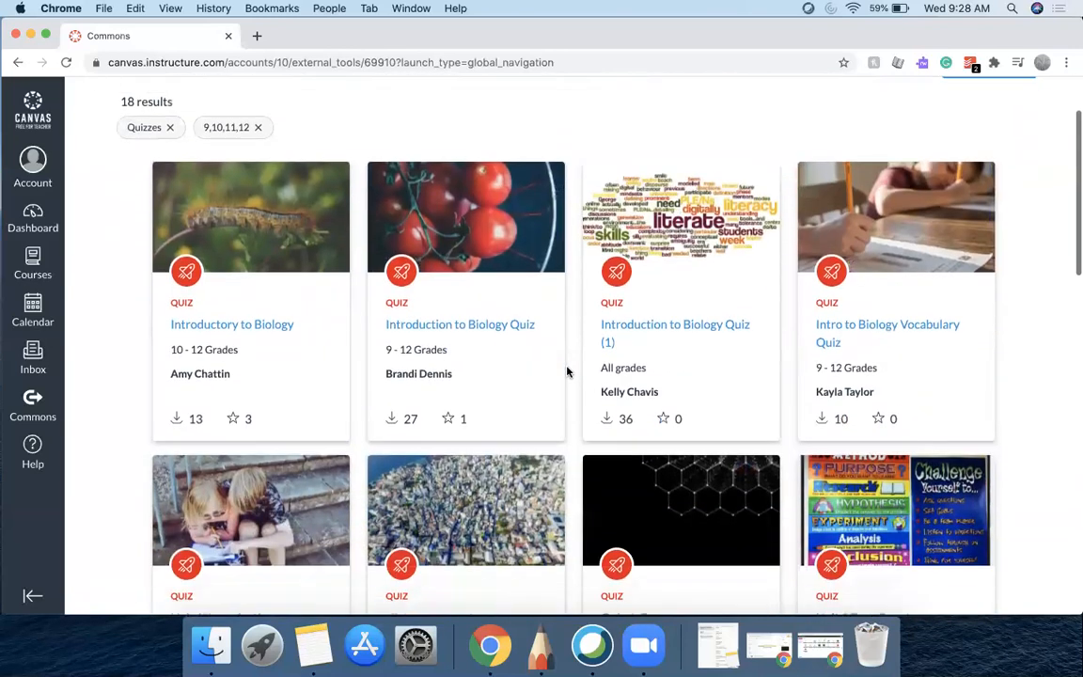
left_click(221, 328)
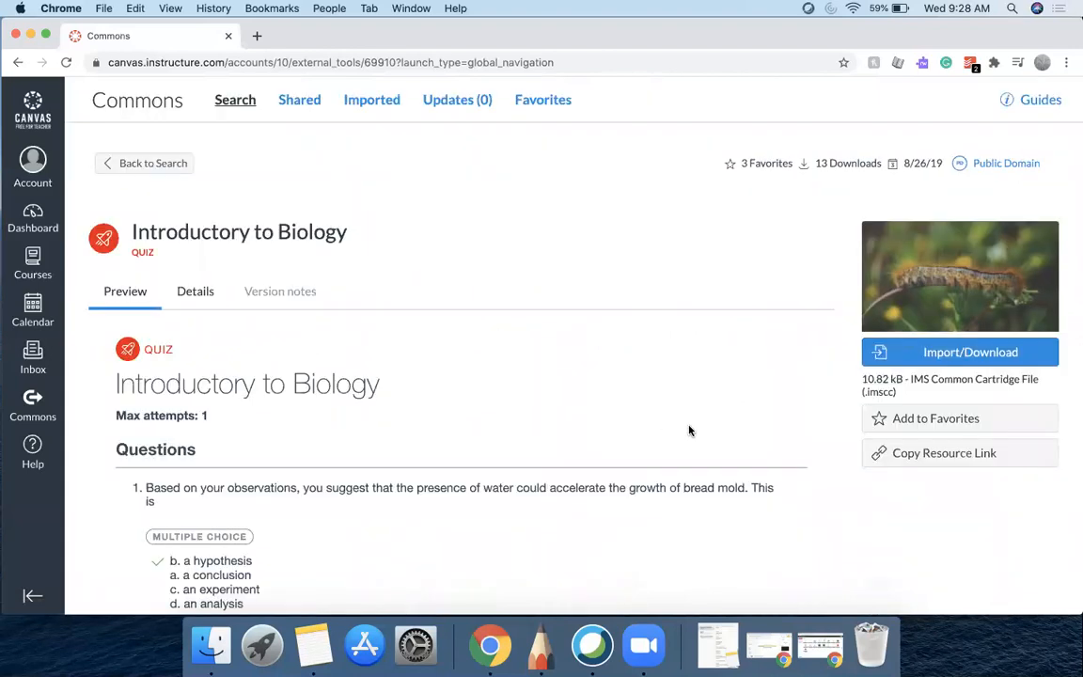
Read through the quiz preview's questions and answers from start to end
scroll(740, 430, "down", 20)
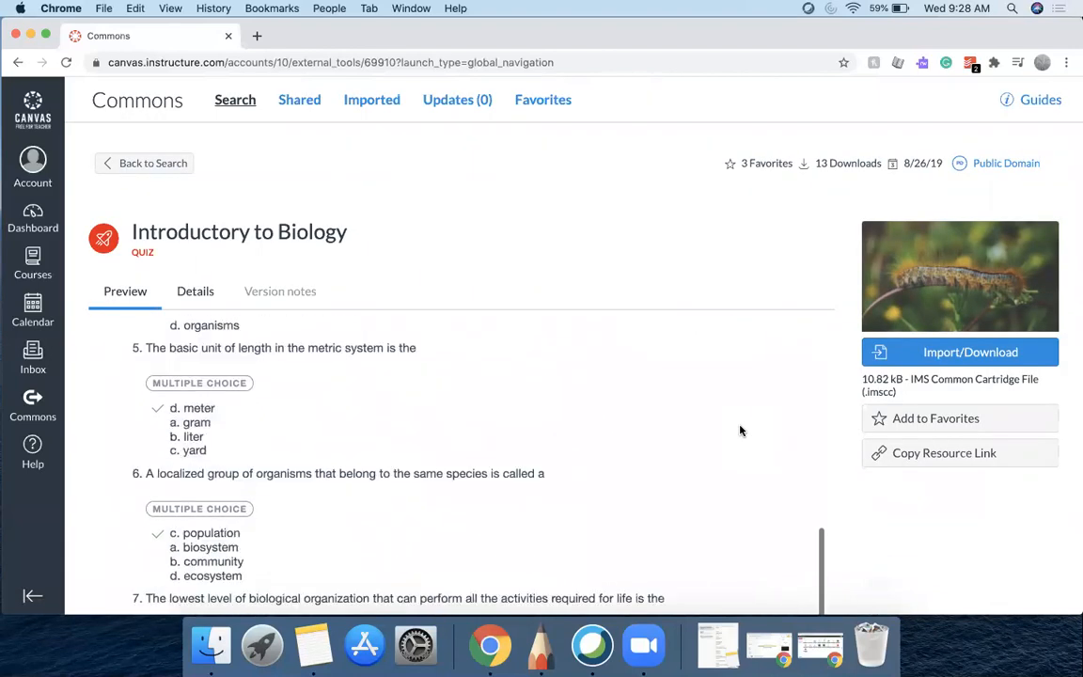
scroll(740, 431, "down", 1)
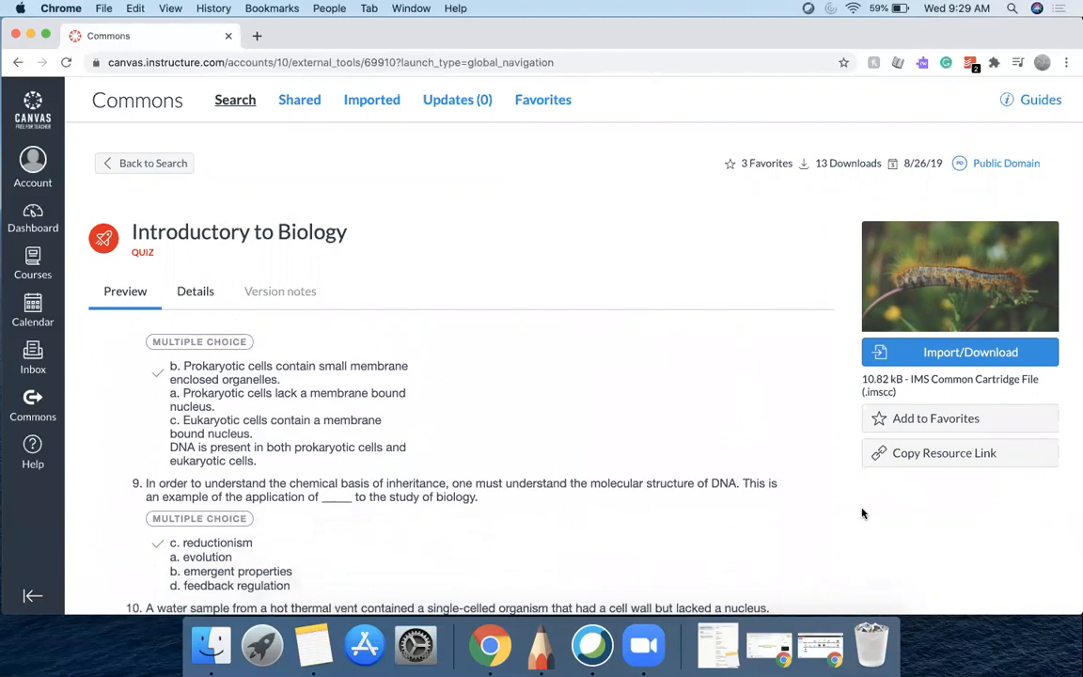
scroll(799, 470, "down", 5)
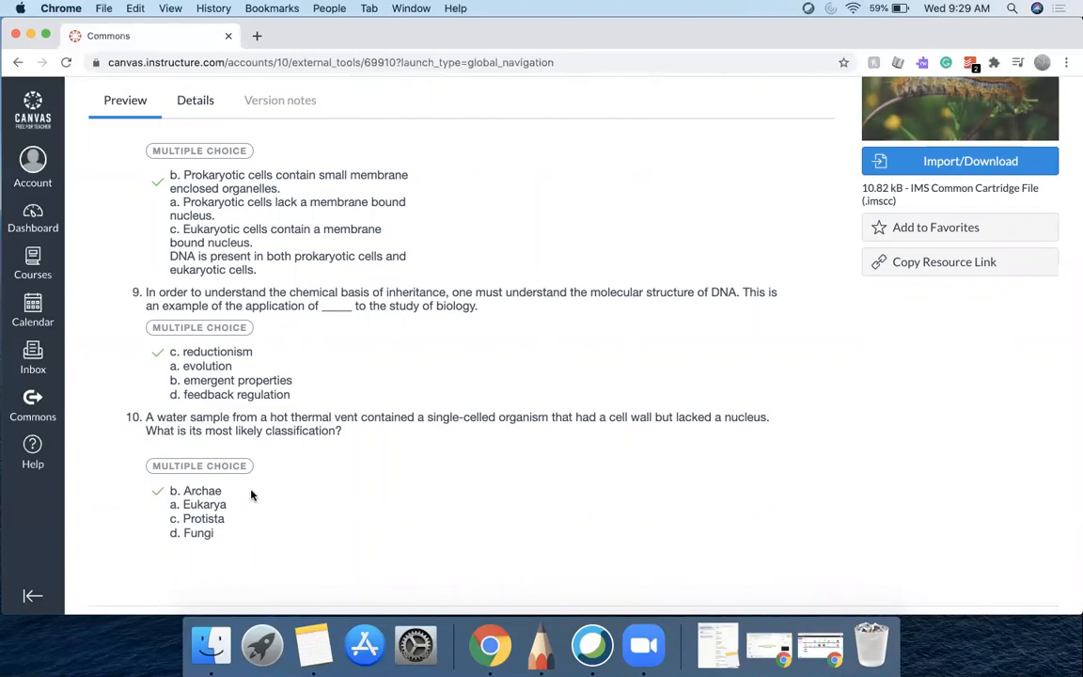
scroll(252, 496, "up", 3)
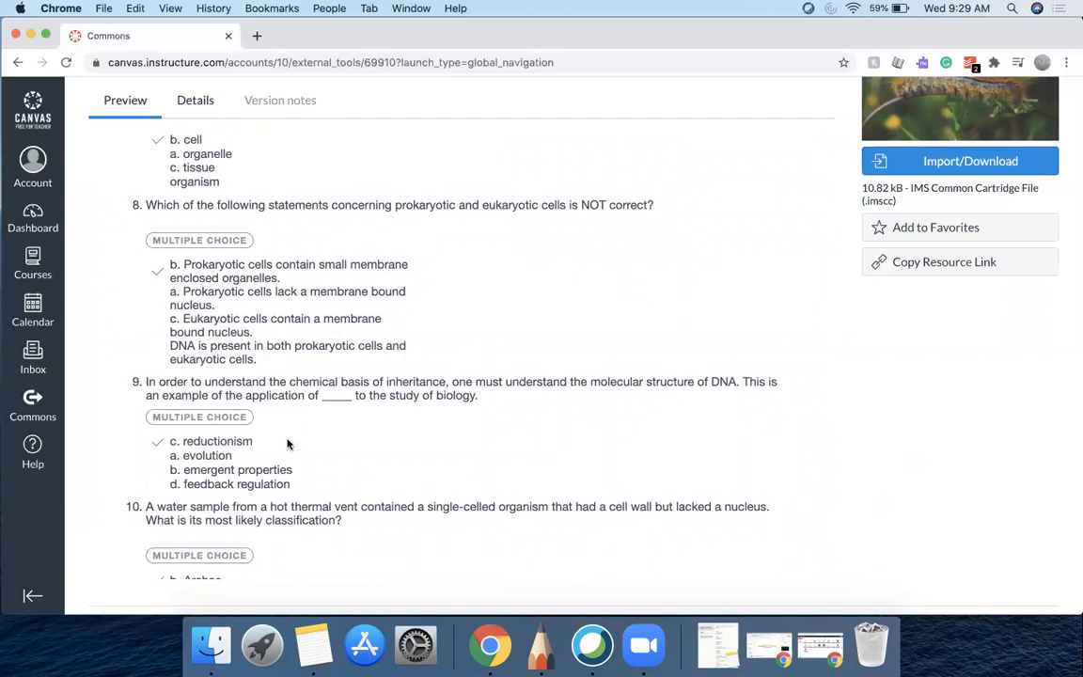
scroll(288, 444, "up", 3)
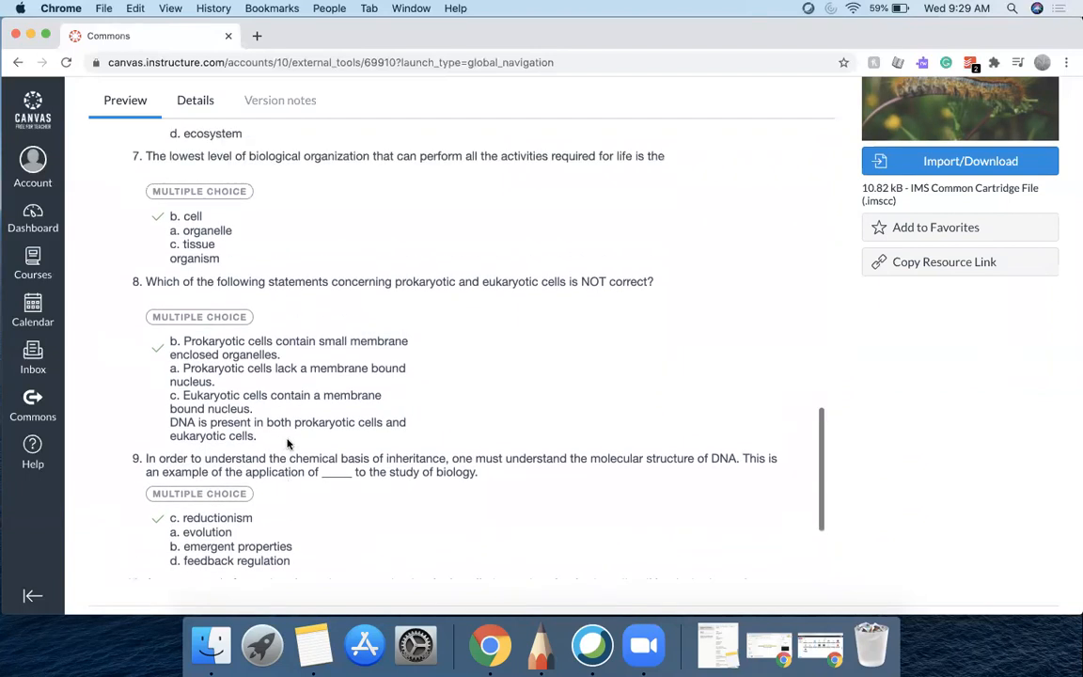
scroll(287, 443, "up", 6)
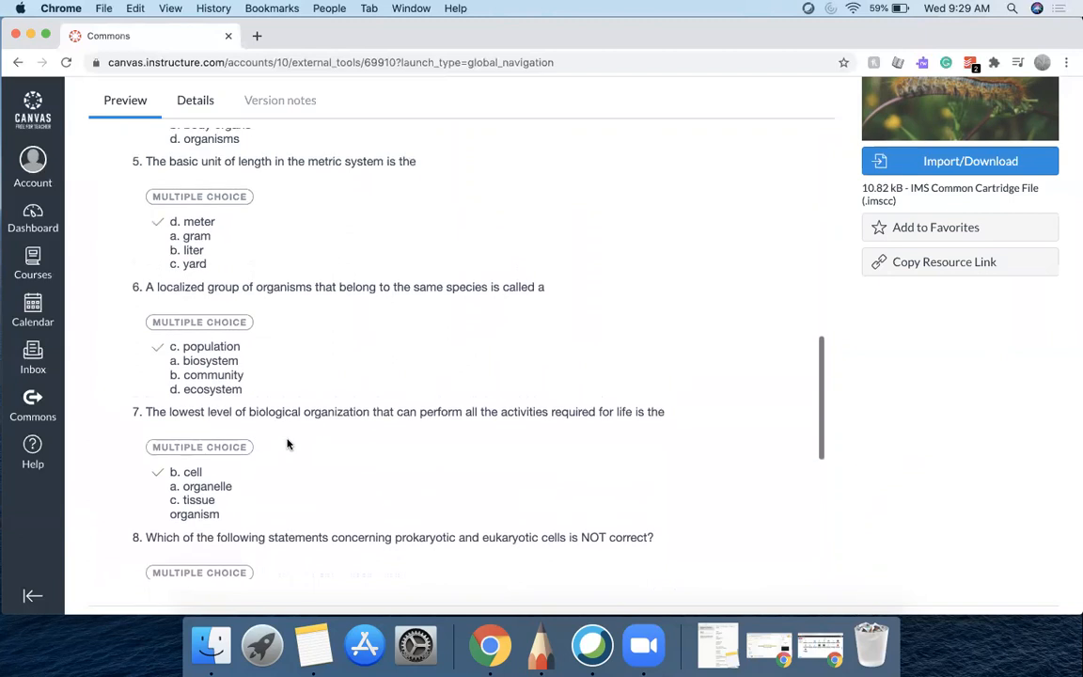
scroll(287, 444, "up", 1)
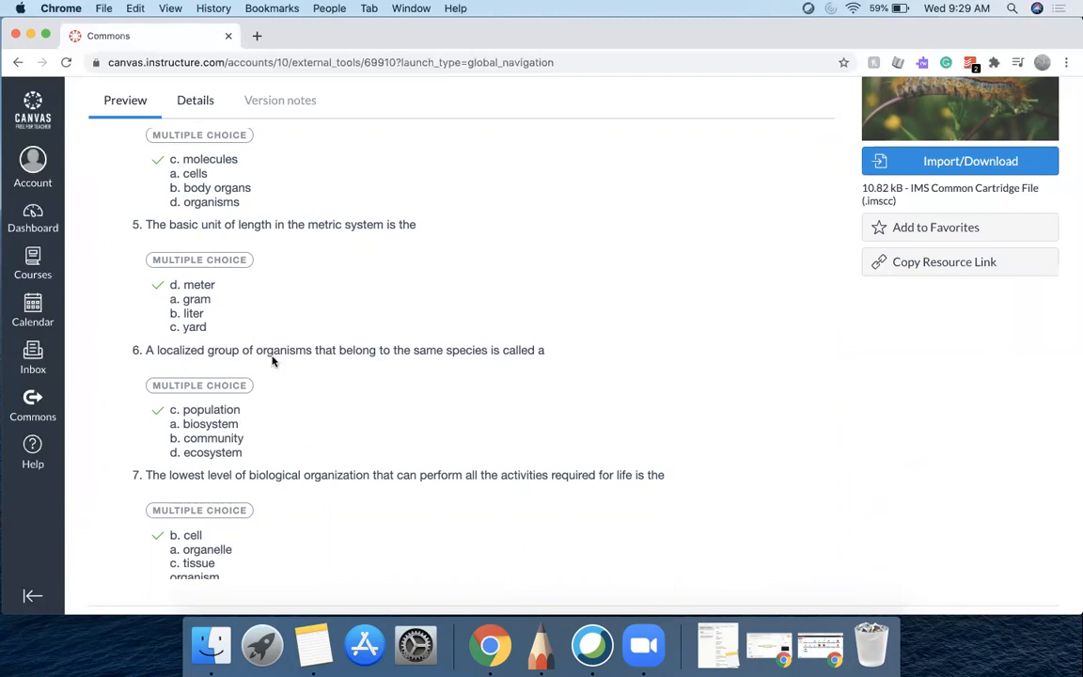
scroll(282, 363, "up", 4)
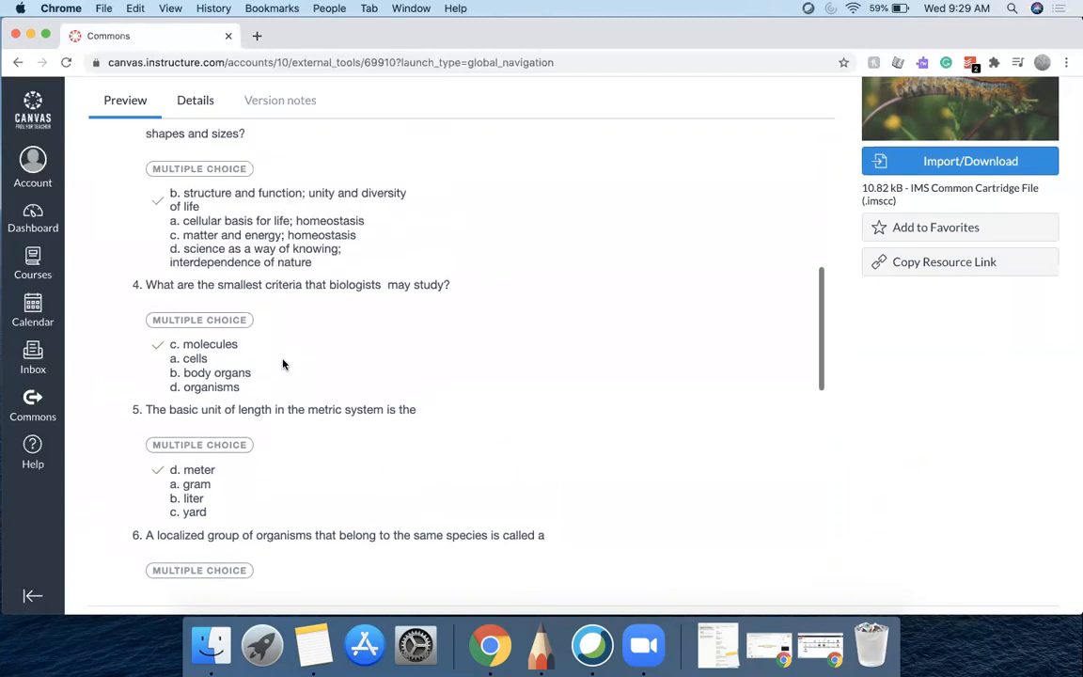
scroll(283, 364, "up", 3)
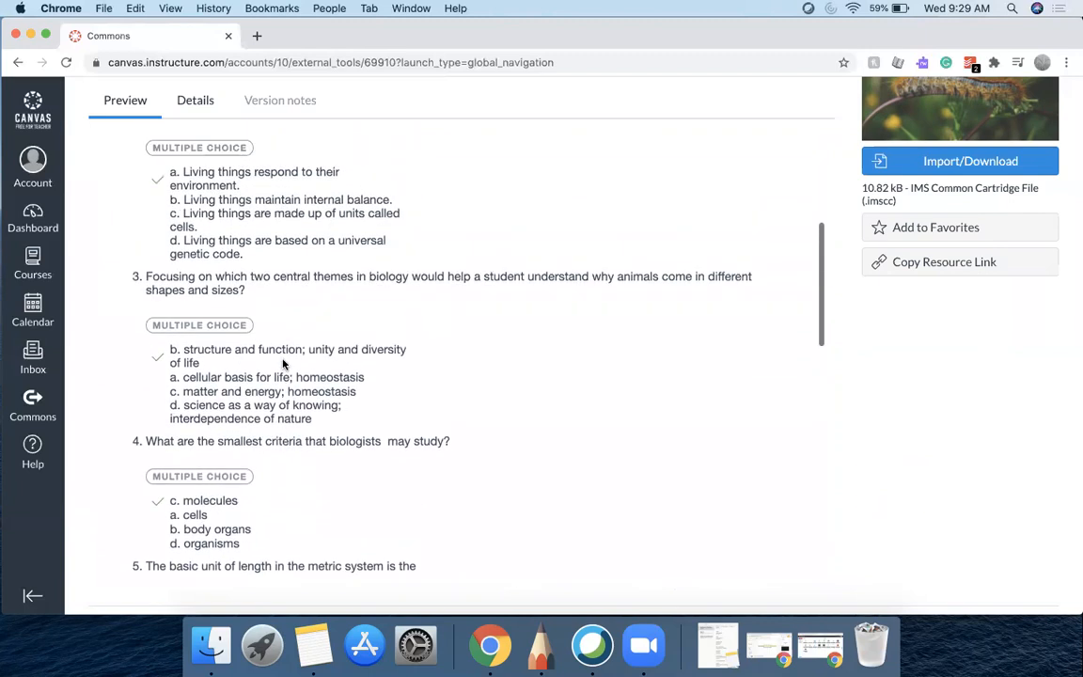
scroll(283, 364, "up", 6)
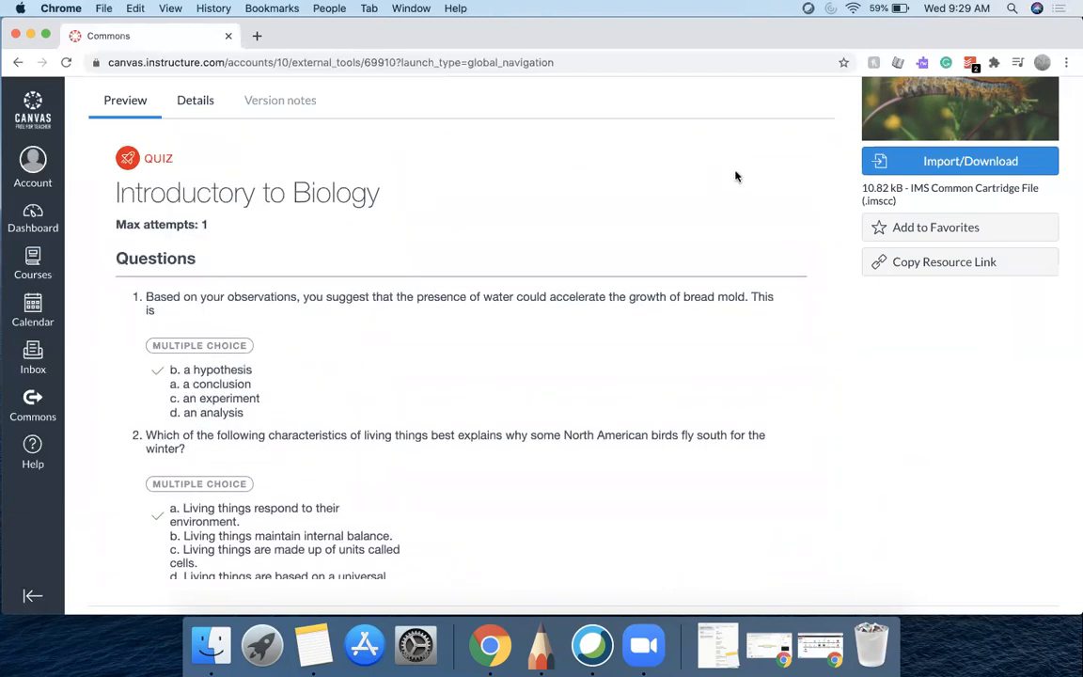
Import the Introductory to Biology quiz into the Practice Course
left_click(960, 164)
left_click(783, 201)
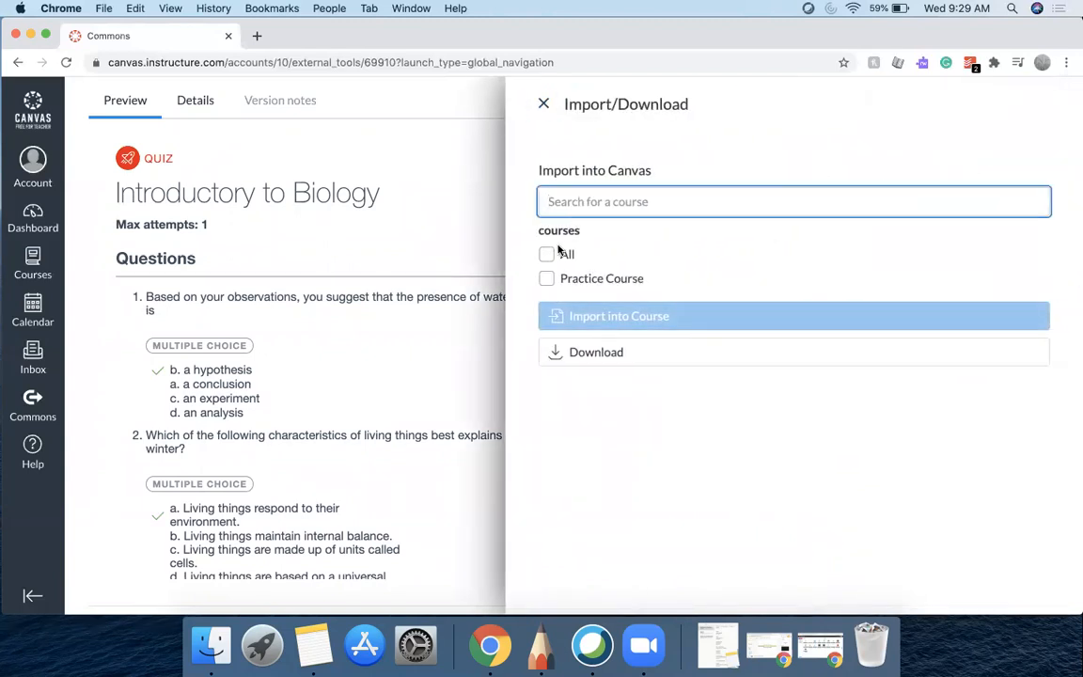
left_click(546, 278)
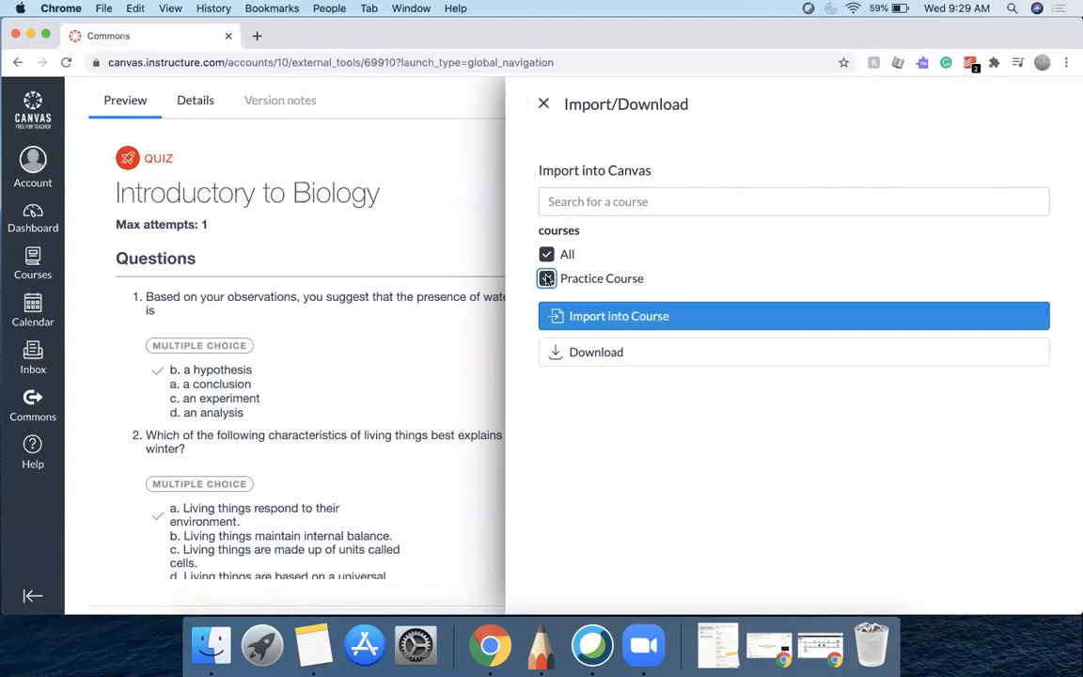
left_click(574, 315)
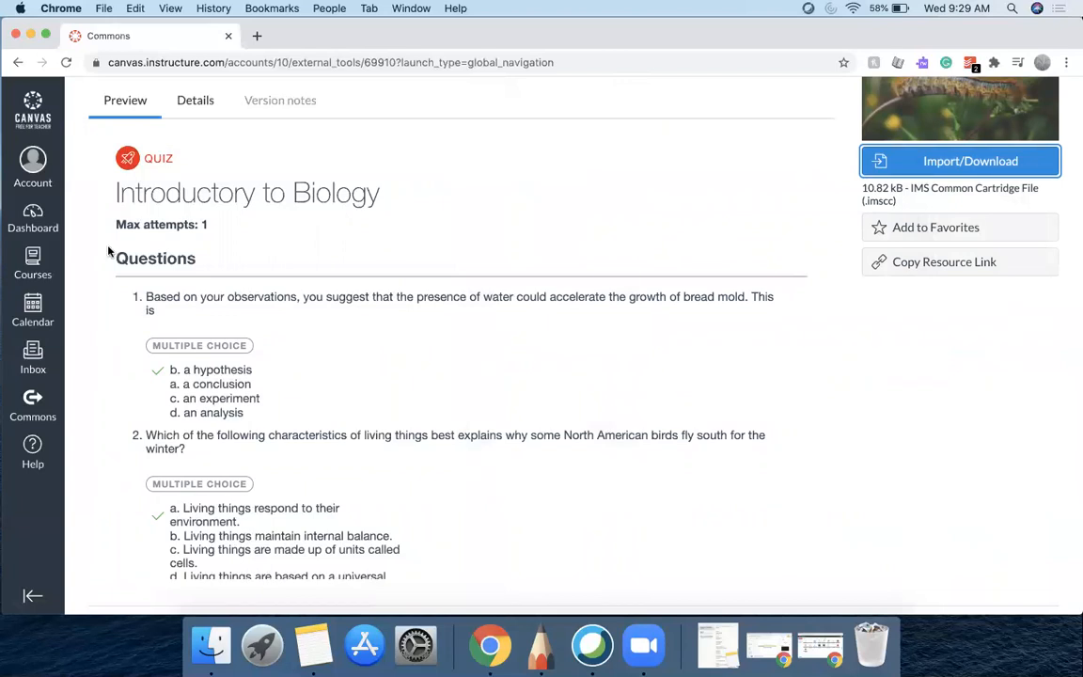
Return to the filtered search results and browse through all the listed quizzes
scroll(310, 405, "up", 5)
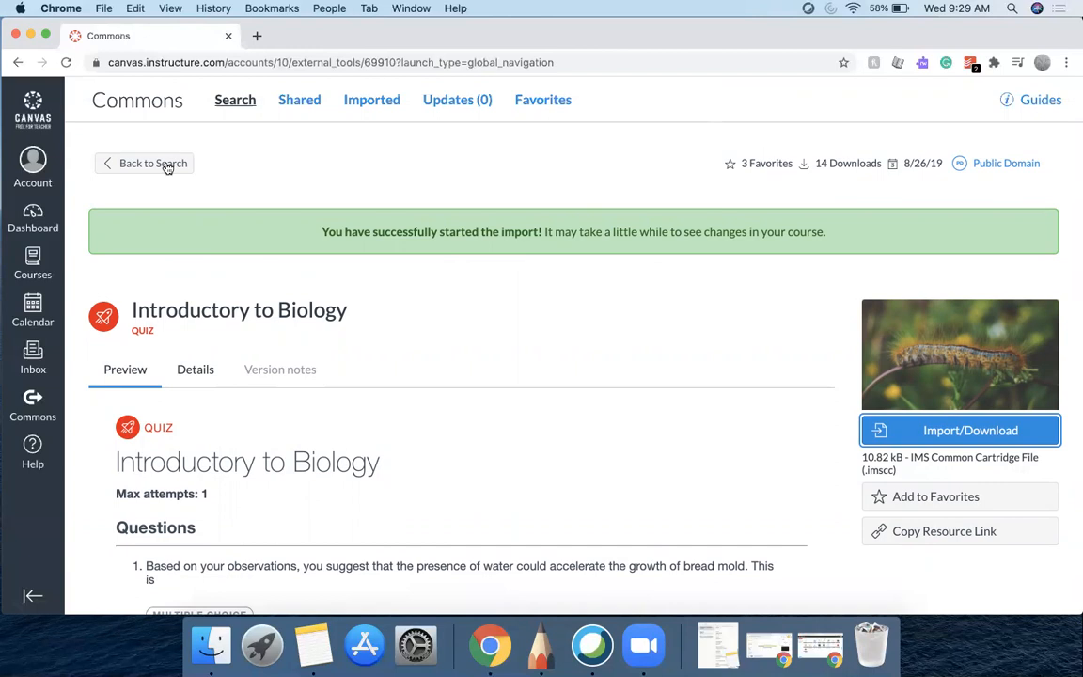
left_click(160, 164)
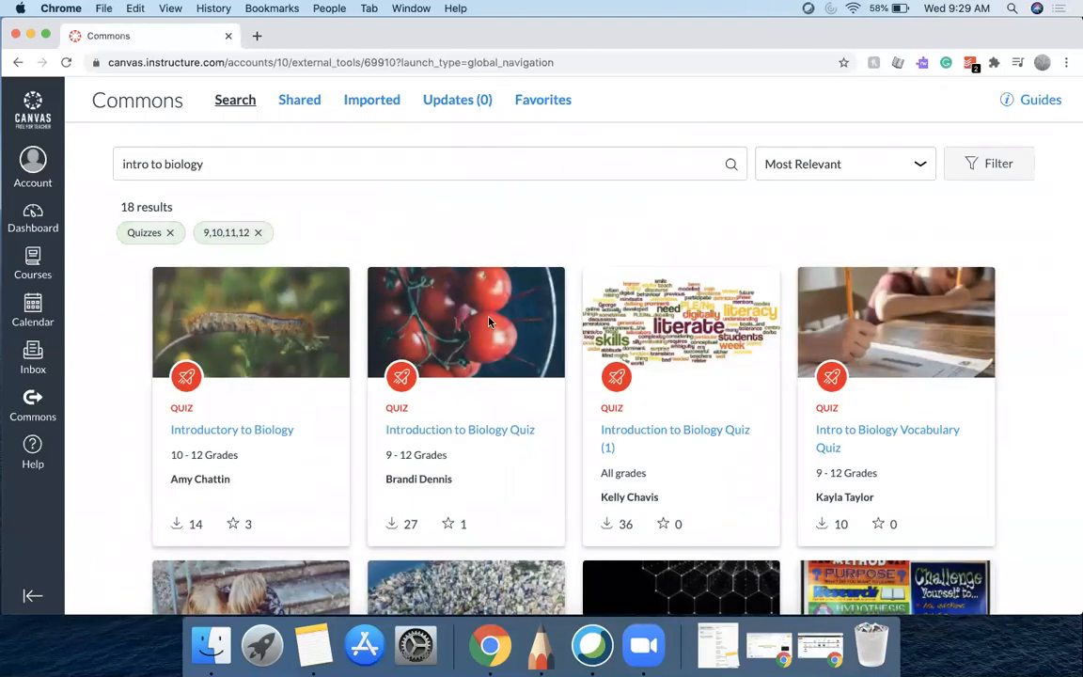
scroll(564, 423, "down", 3)
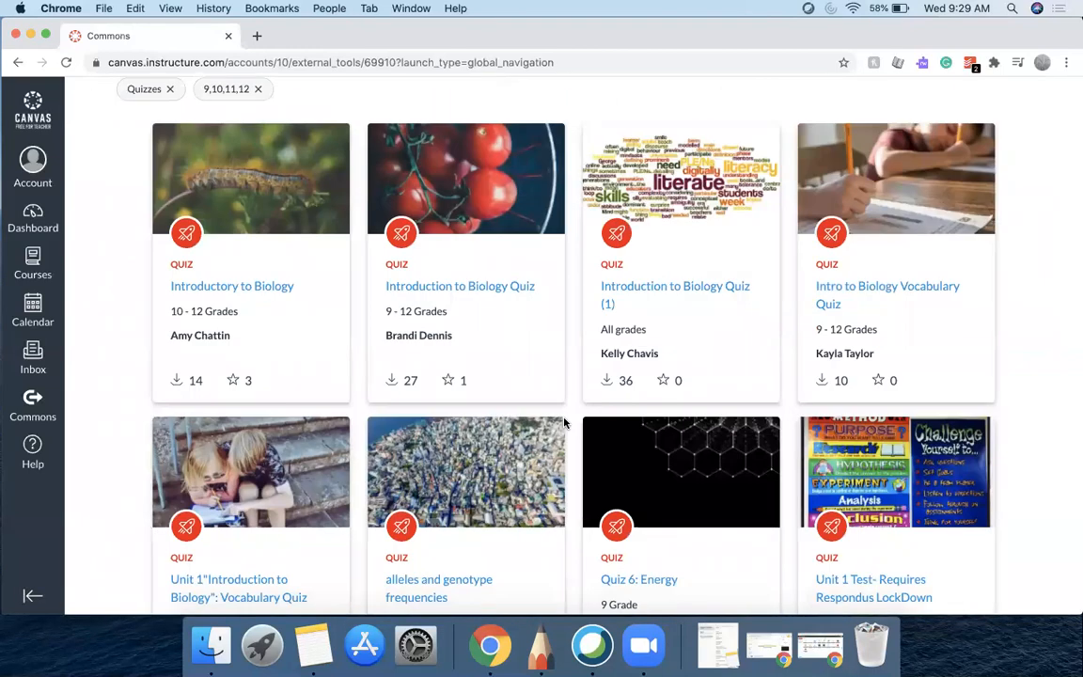
scroll(566, 382, "down", 1)
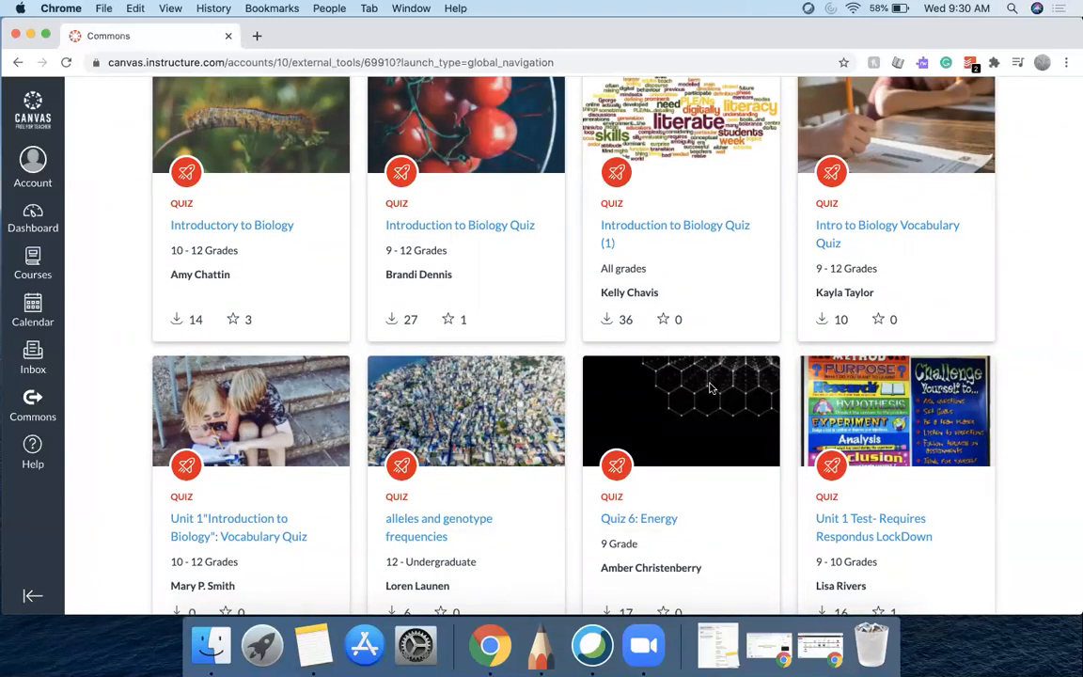
scroll(707, 382, "down", 9)
scroll(710, 388, "down", 1)
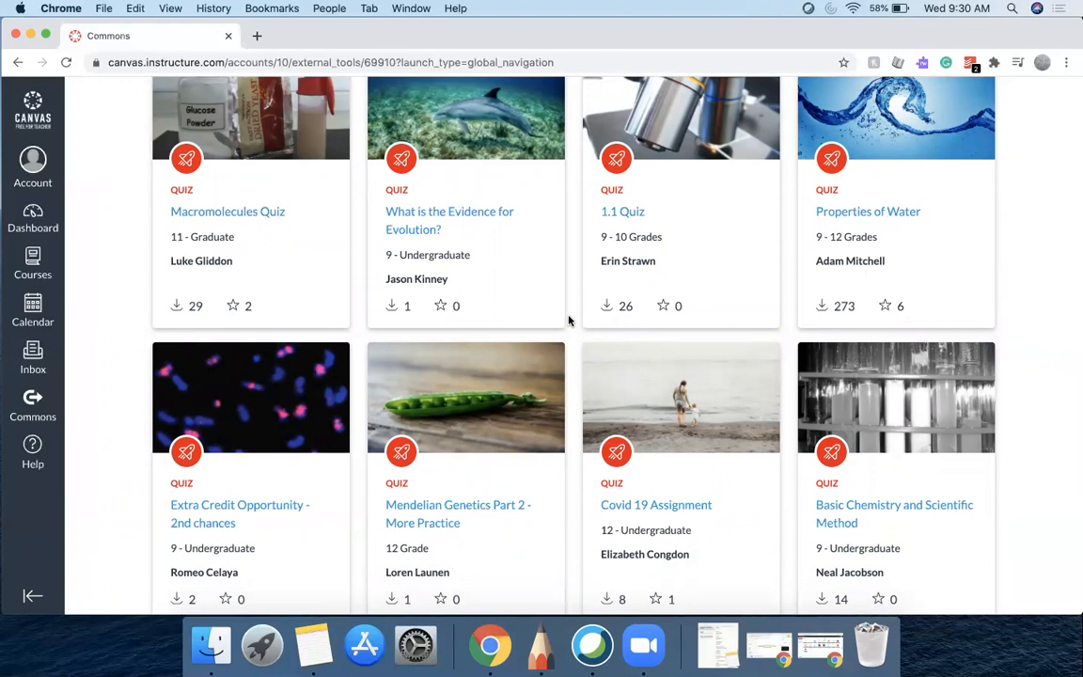
scroll(567, 320, "down", 1)
scroll(568, 320, "down", 2)
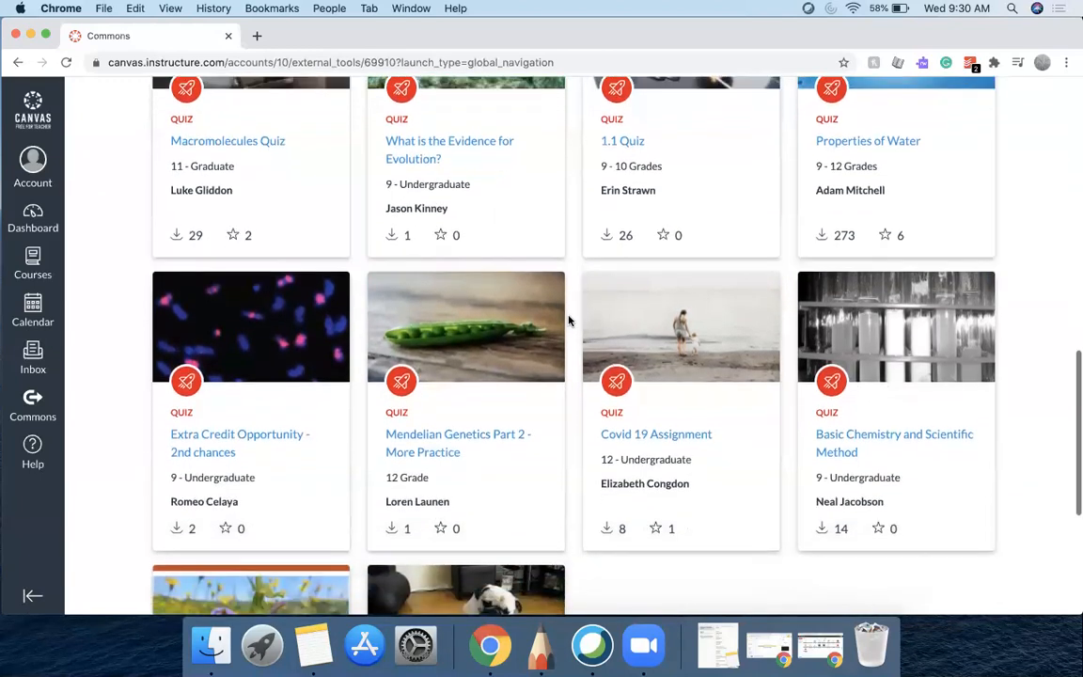
scroll(568, 321, "down", 2)
scroll(568, 320, "down", 6)
scroll(568, 321, "down", 3)
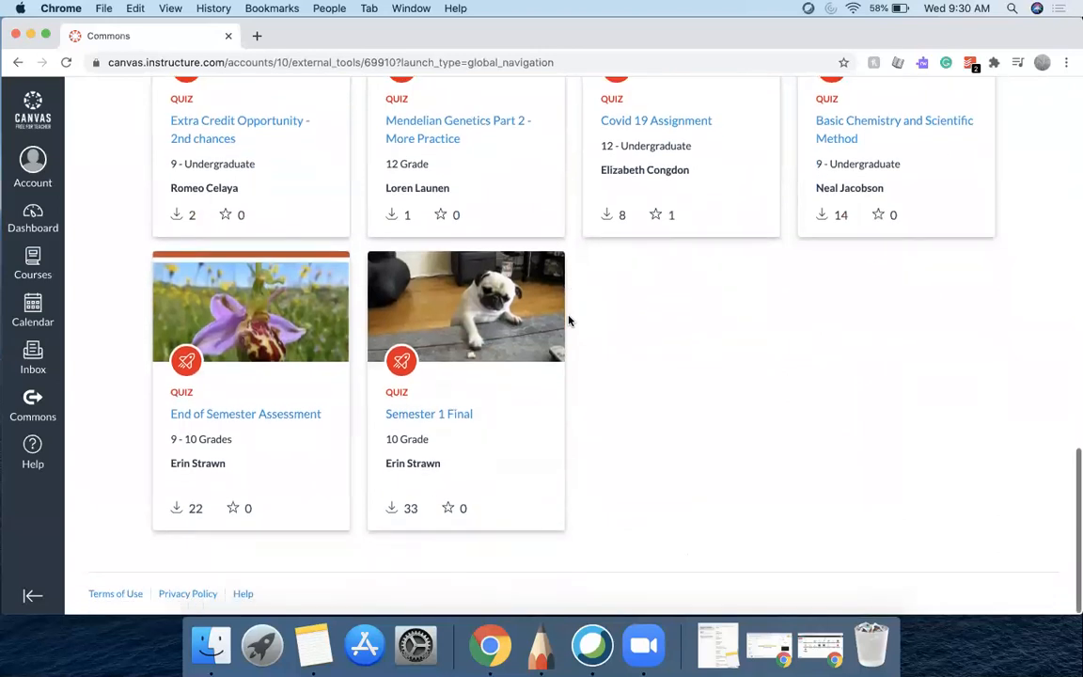
Open the End of Semester Assessment quiz preview and go back to the search results
left_click_drag(165, 414, 324, 418)
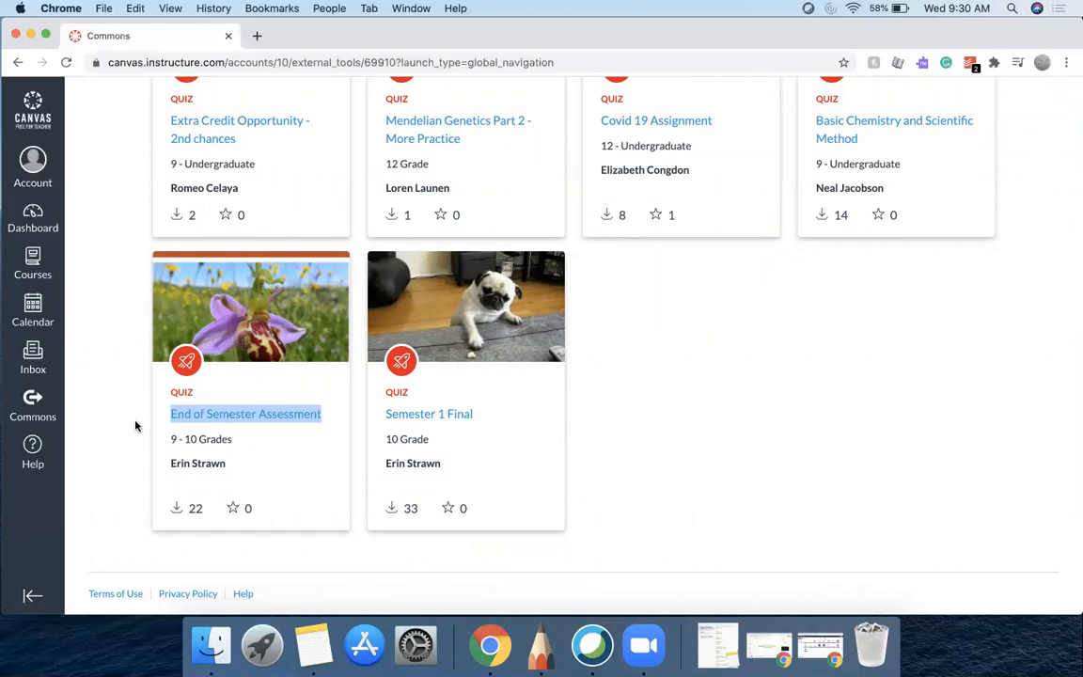
left_click(141, 425)
left_click(187, 418)
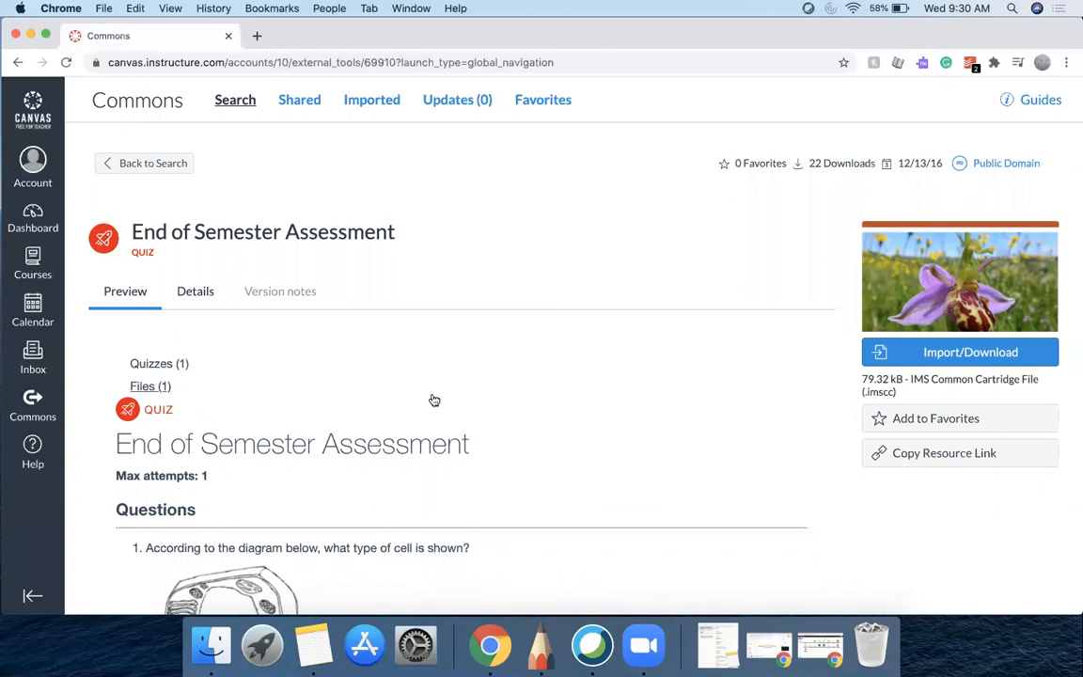
scroll(435, 400, "down", 5)
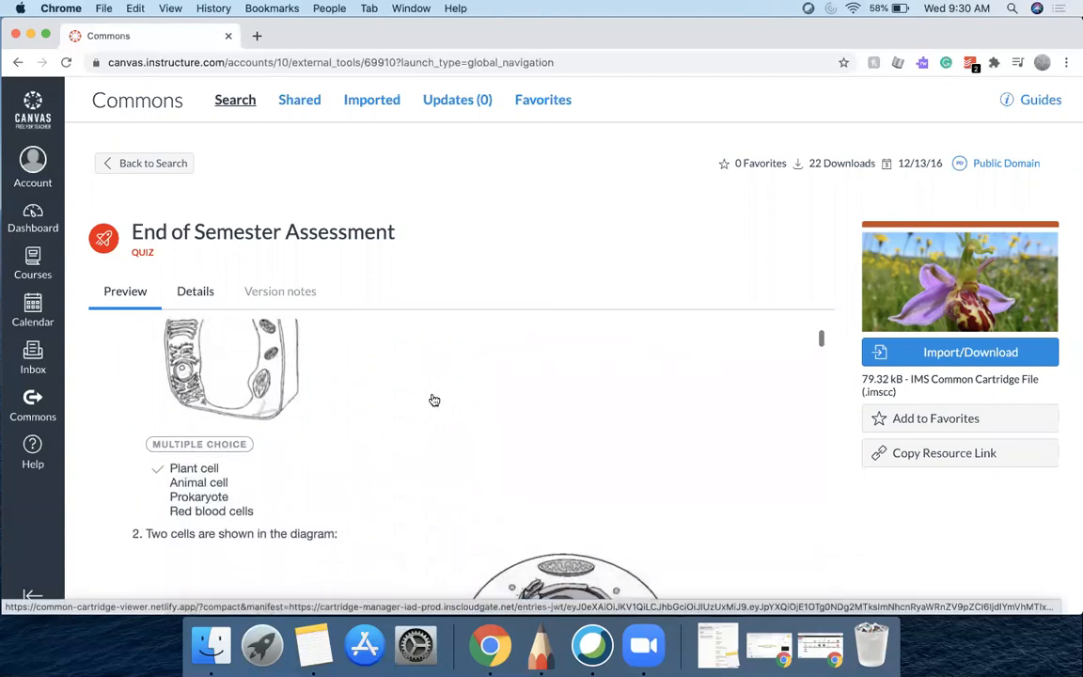
scroll(851, 293, "down", 3)
scroll(851, 294, "up", 3)
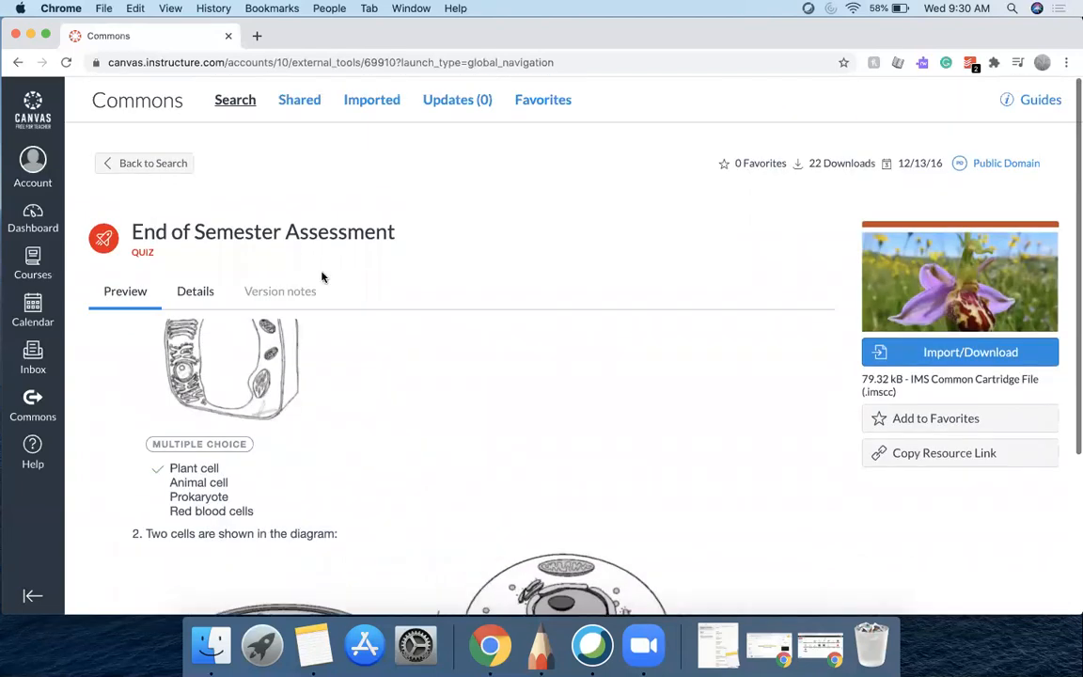
left_click(141, 164)
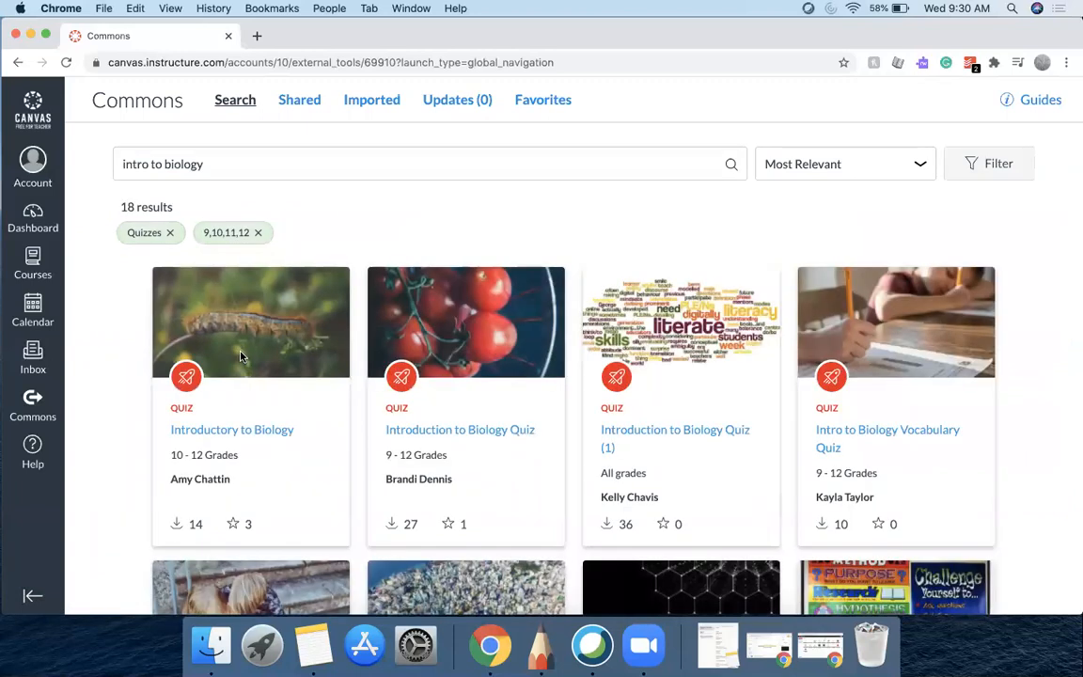
Reopen the End of Semester Assessment quiz and read through its preview questions and answers
scroll(240, 356, "down", 12)
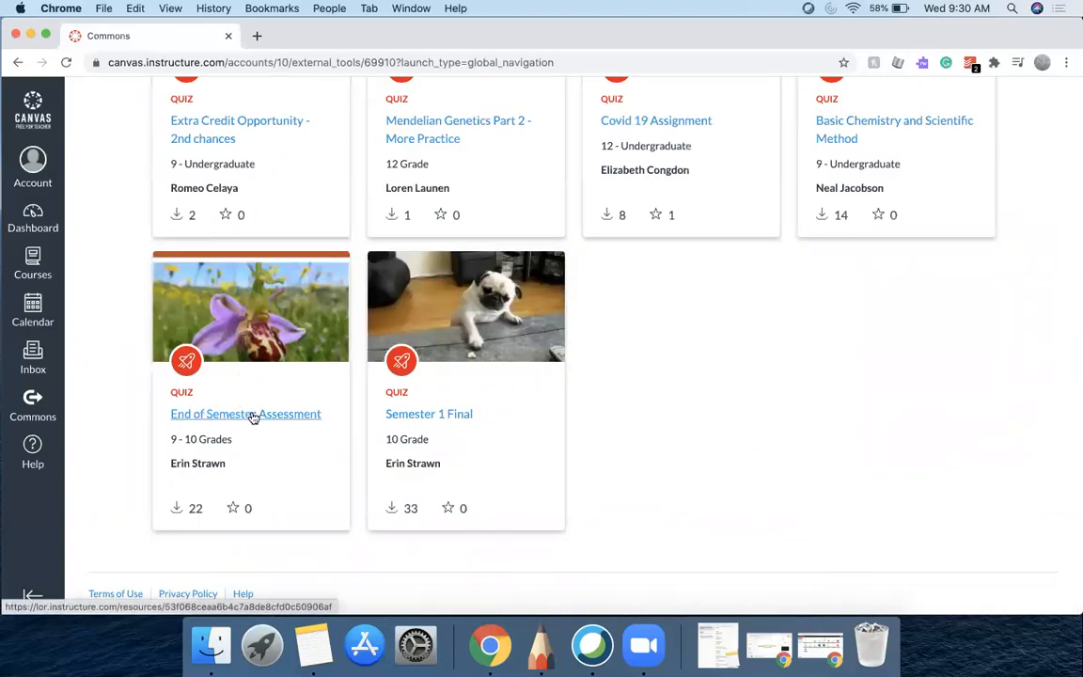
left_click(251, 414)
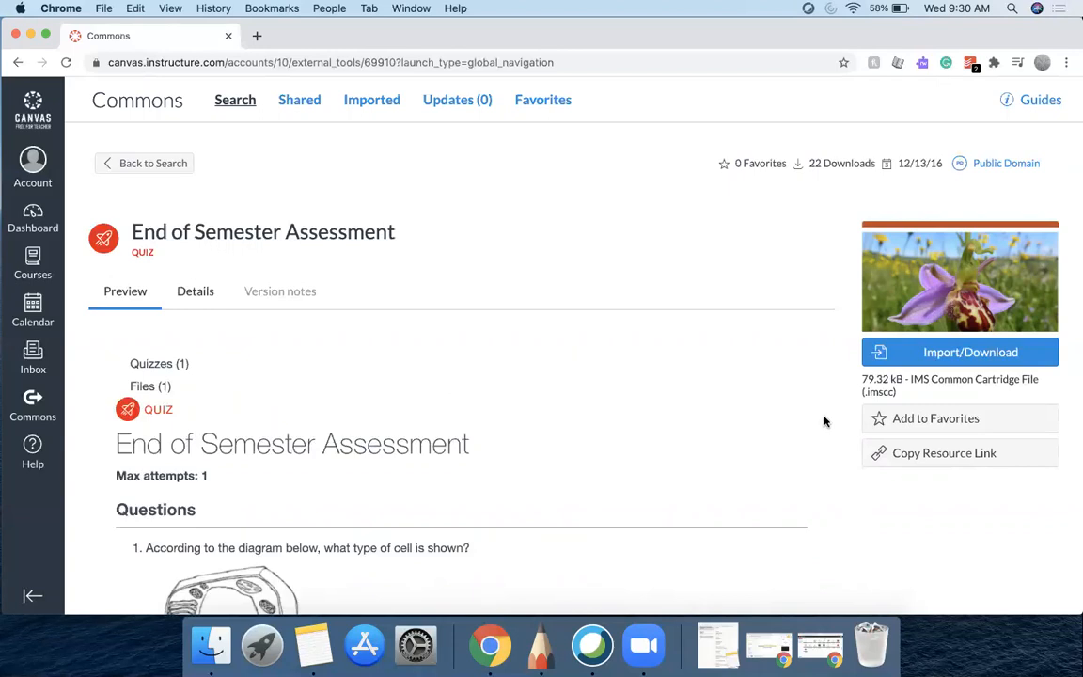
scroll(833, 429, "down", 5)
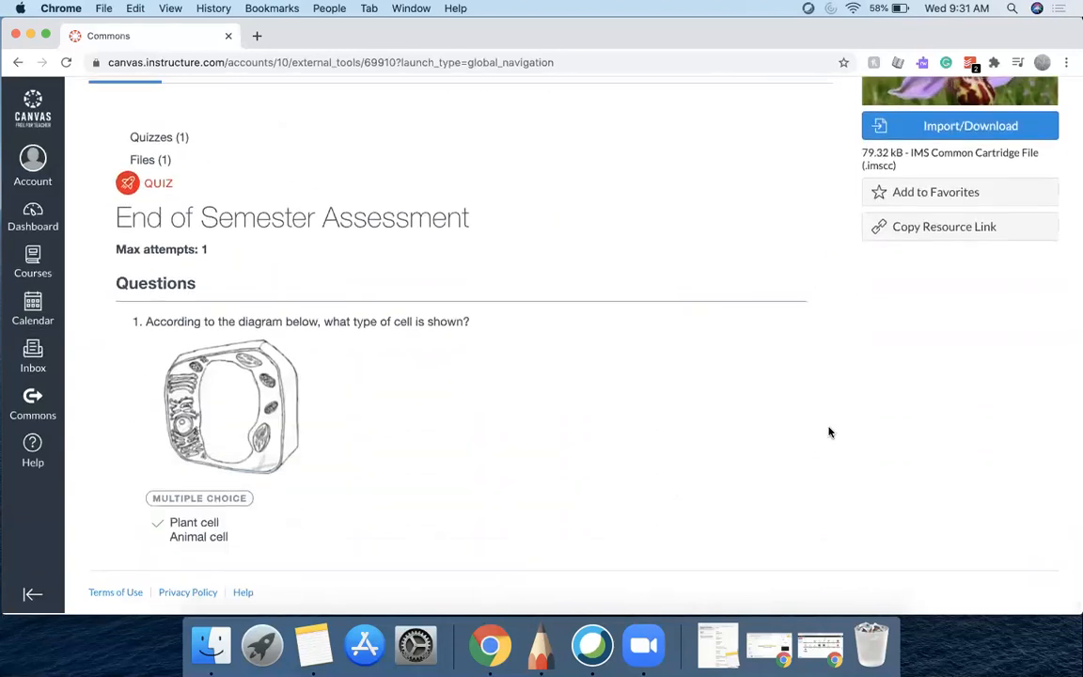
scroll(672, 488, "down", 10)
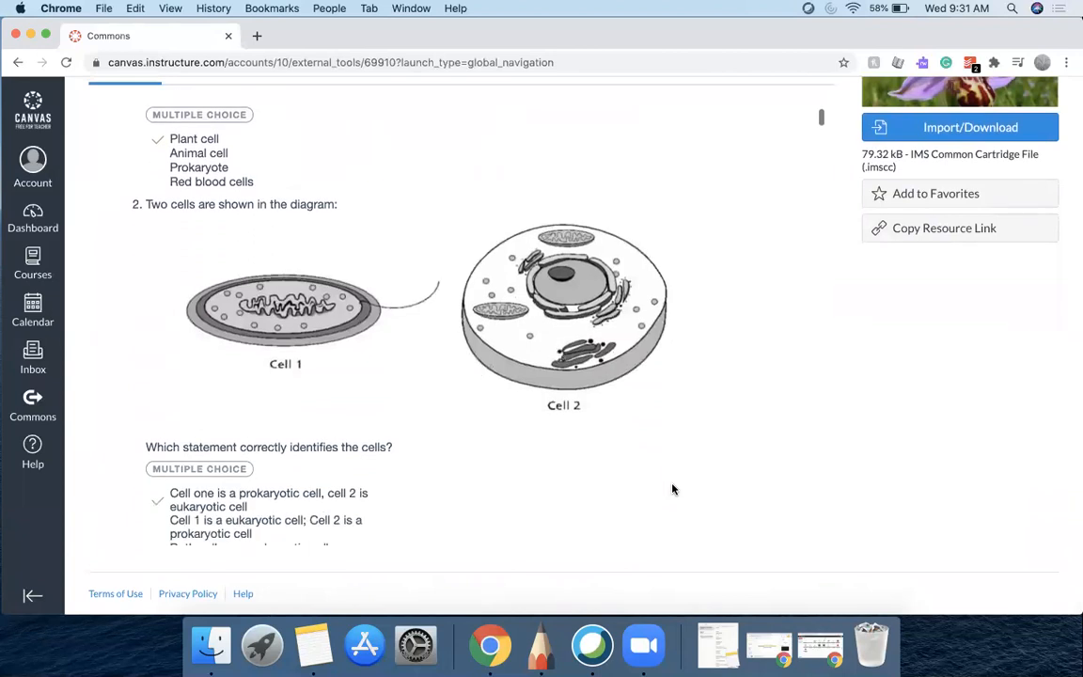
scroll(672, 488, "down", 8)
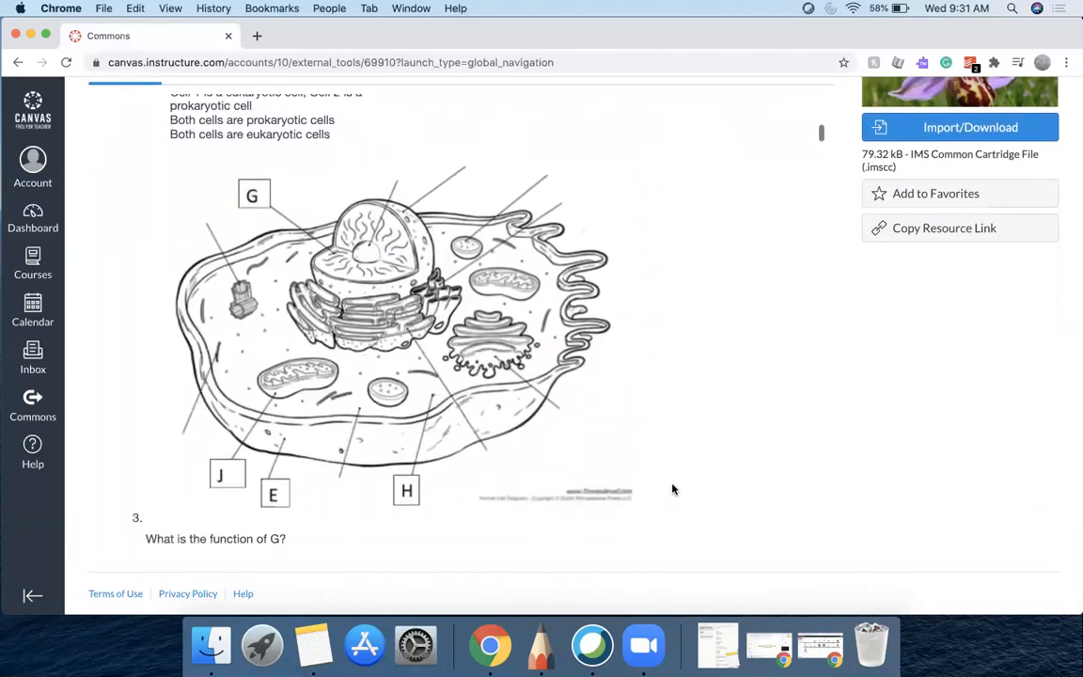
scroll(672, 488, "down", 12)
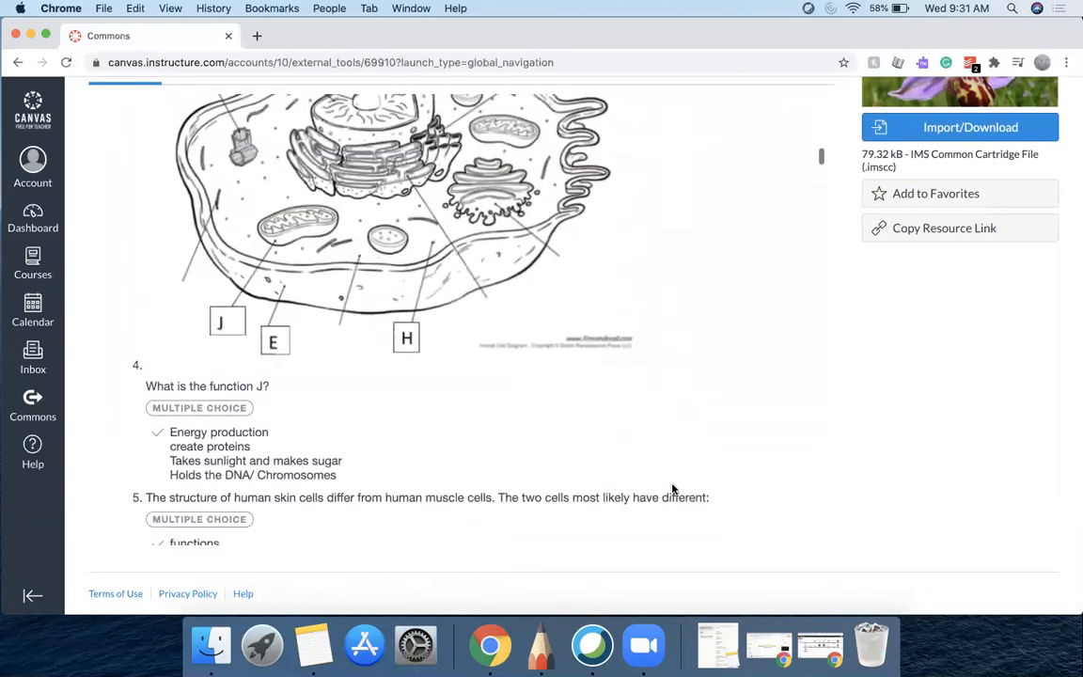
scroll(672, 488, "down", 6)
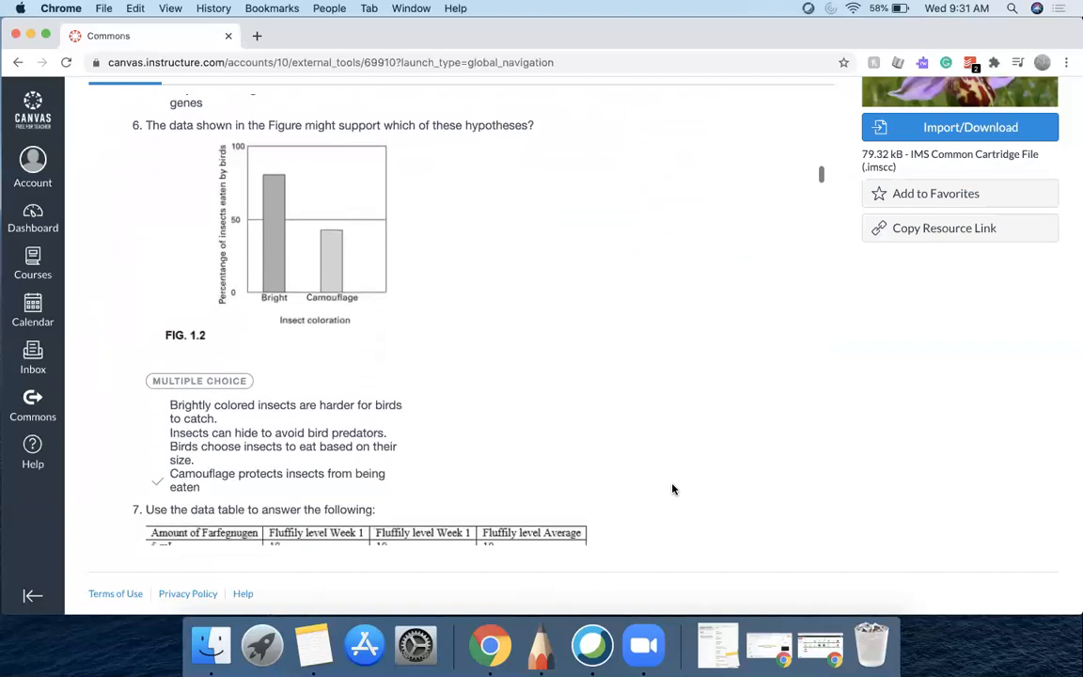
scroll(672, 488, "down", 5)
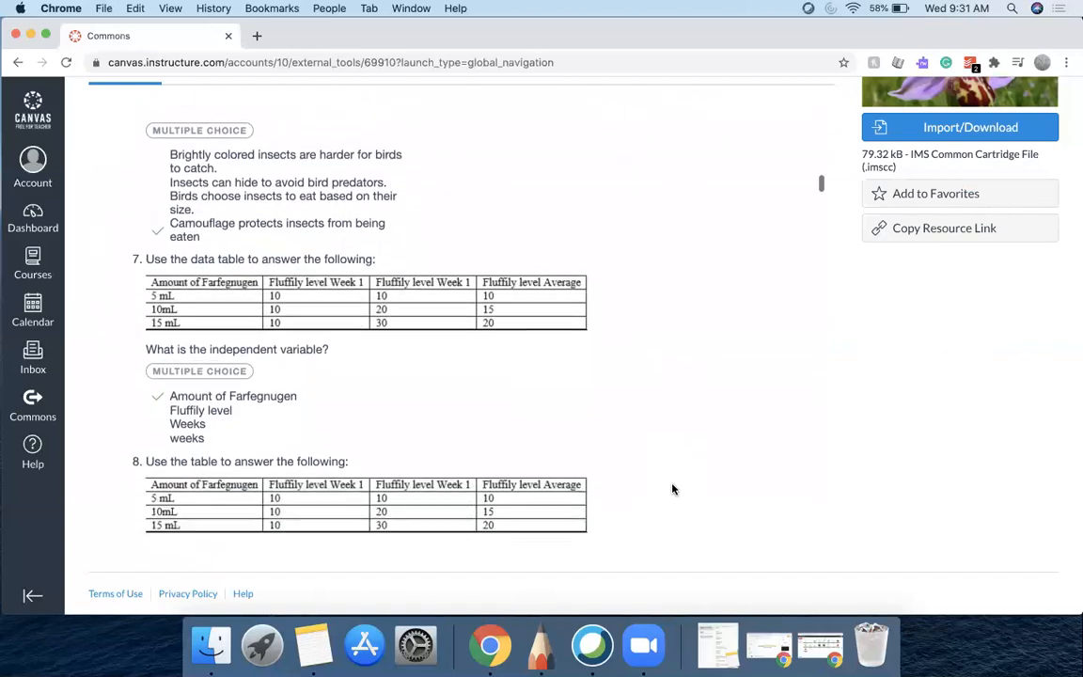
scroll(672, 488, "down", 3)
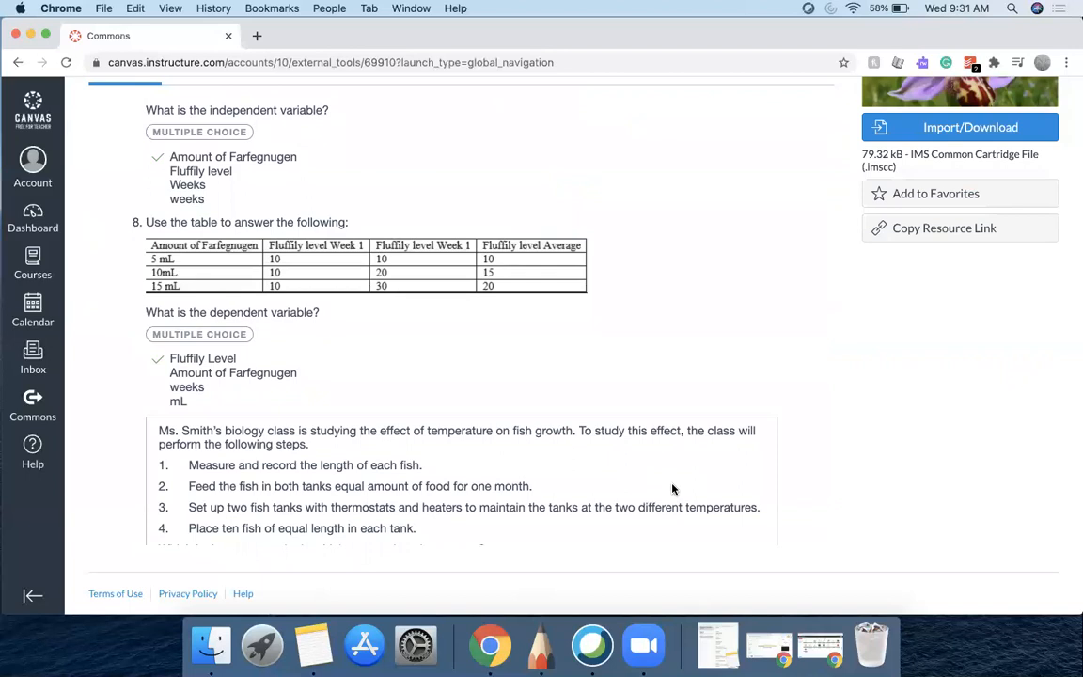
scroll(672, 488, "down", 2)
scroll(672, 488, "down", 2)
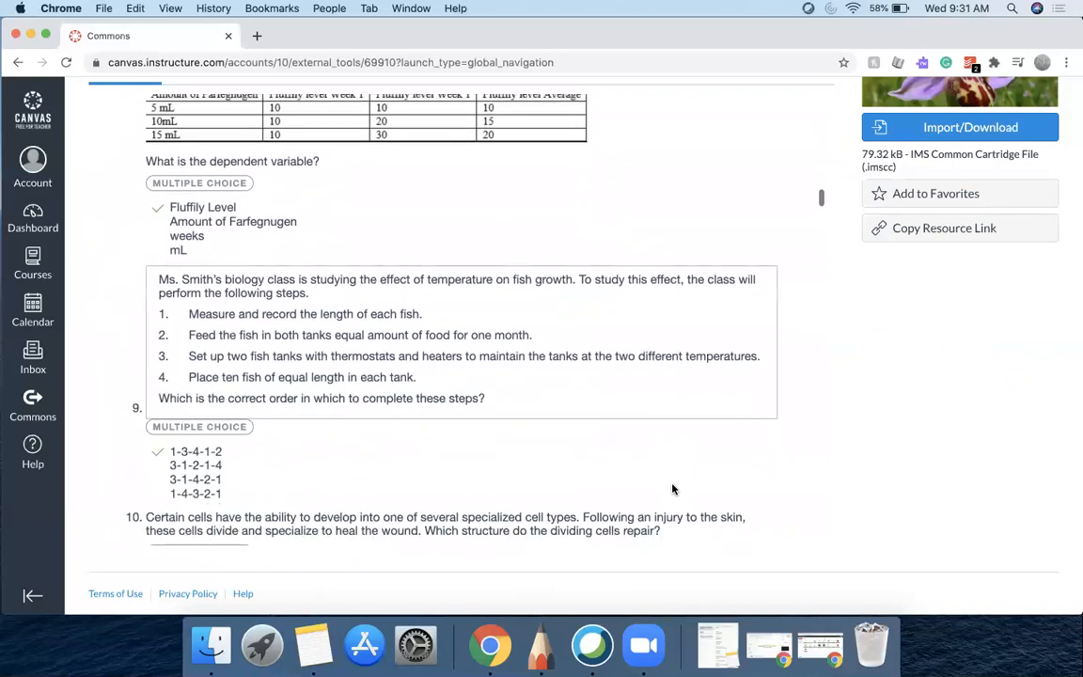
scroll(672, 488, "down", 3)
scroll(672, 487, "down", 2)
scroll(672, 488, "down", 5)
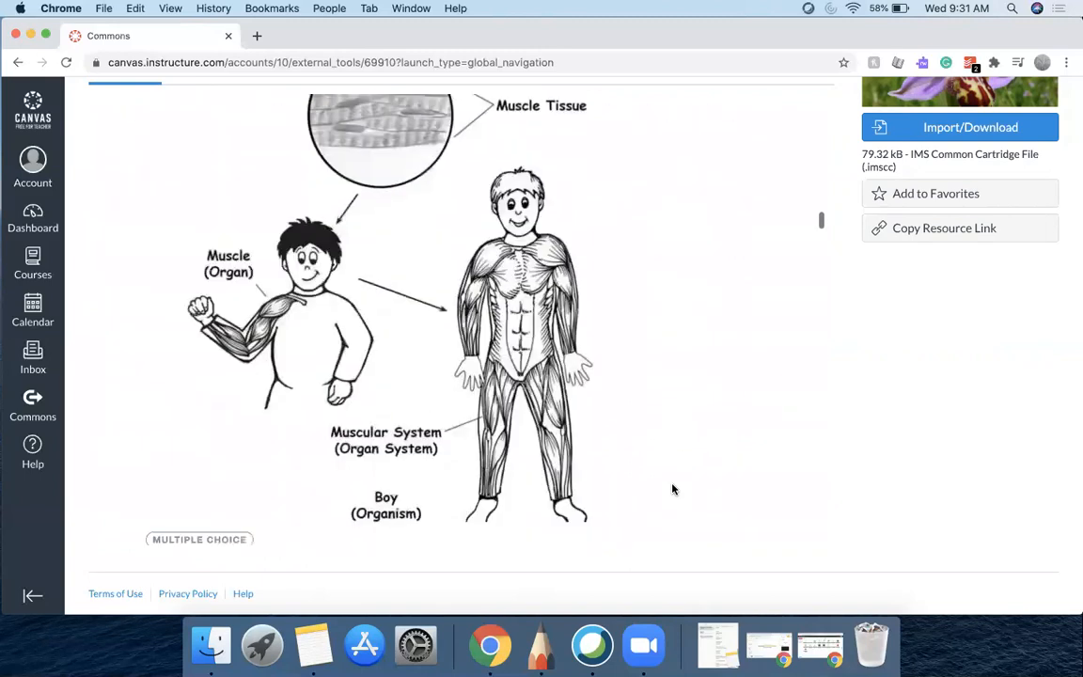
scroll(672, 488, "down", 10)
scroll(672, 488, "down", 20)
scroll(672, 488, "down", 10)
scroll(673, 488, "down", 10)
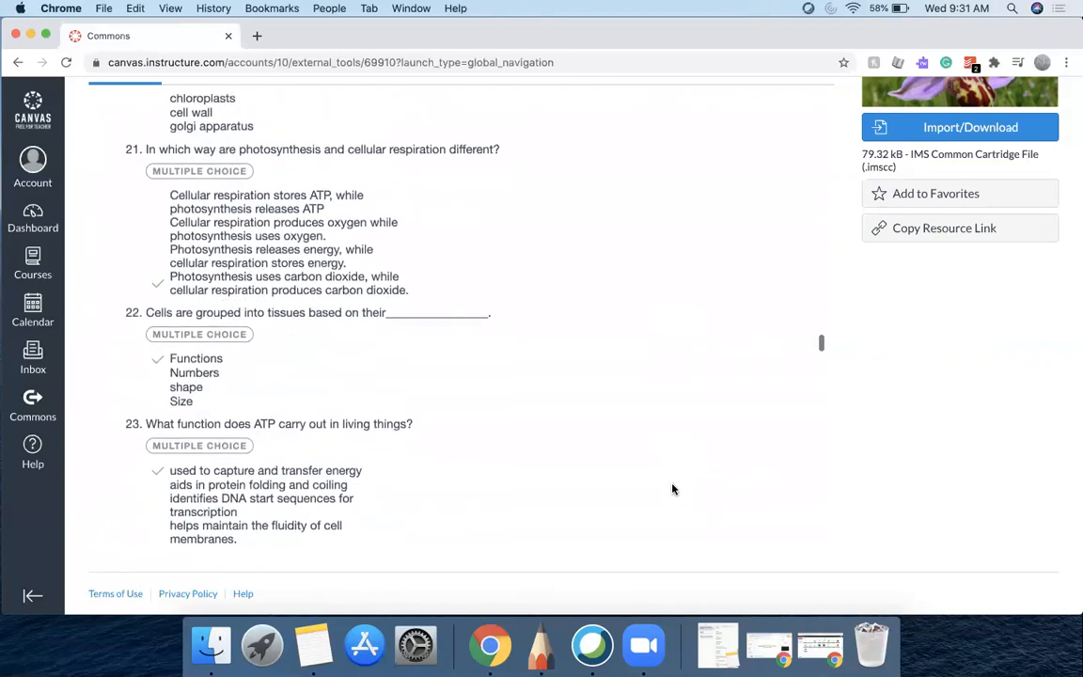
scroll(672, 488, "down", 8)
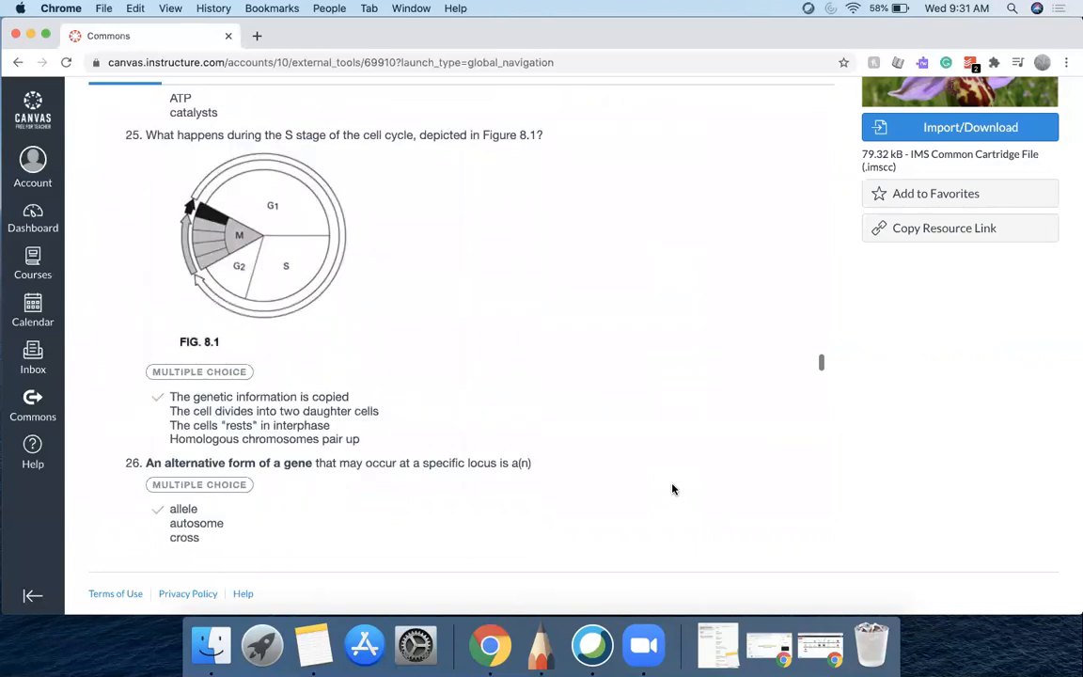
scroll(672, 488, "down", 12)
scroll(672, 488, "down", 15)
scroll(672, 488, "down", 15)
scroll(672, 488, "up", 20)
scroll(672, 488, "up", 10)
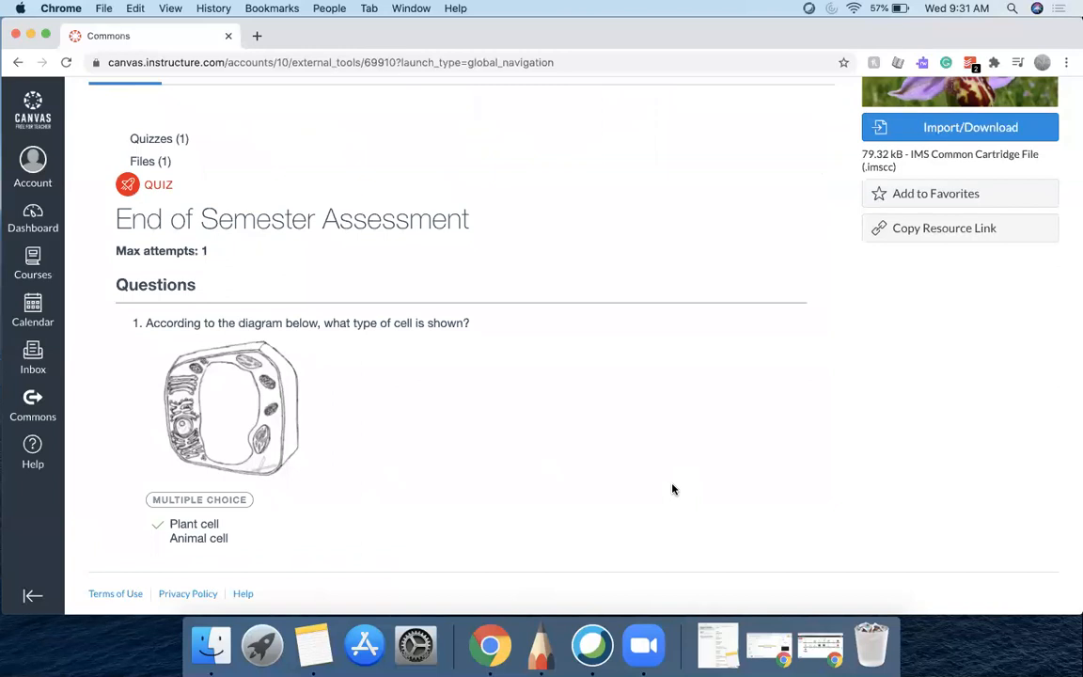
scroll(764, 213, "up", 5)
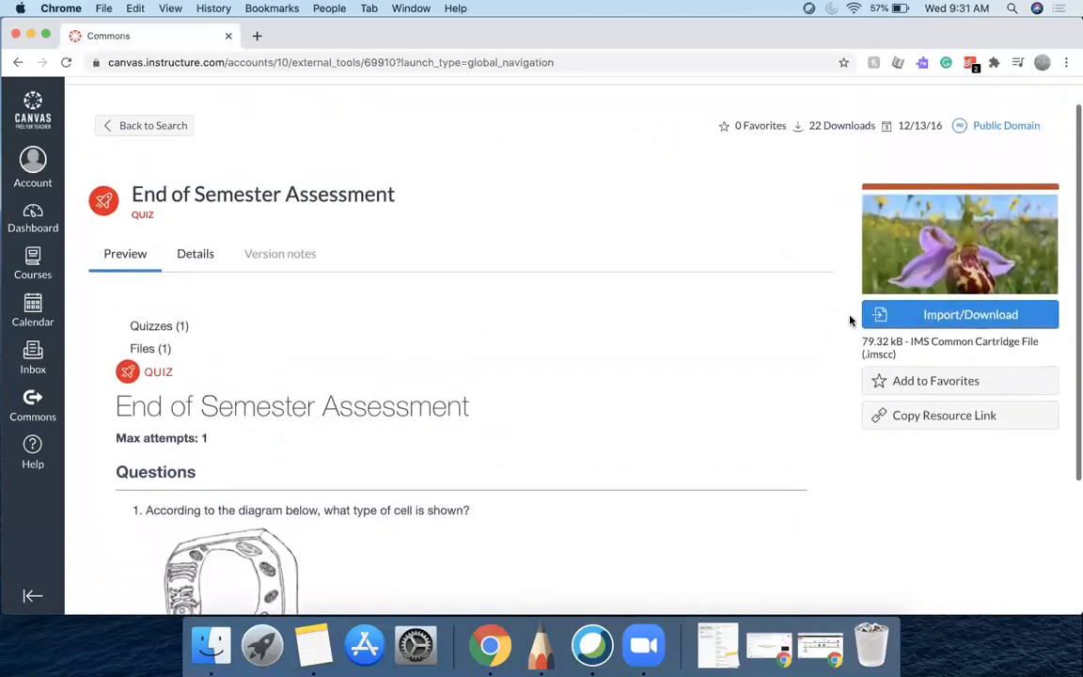
Import the End of Semester Assessment quiz into the Practice Course
left_click(924, 313)
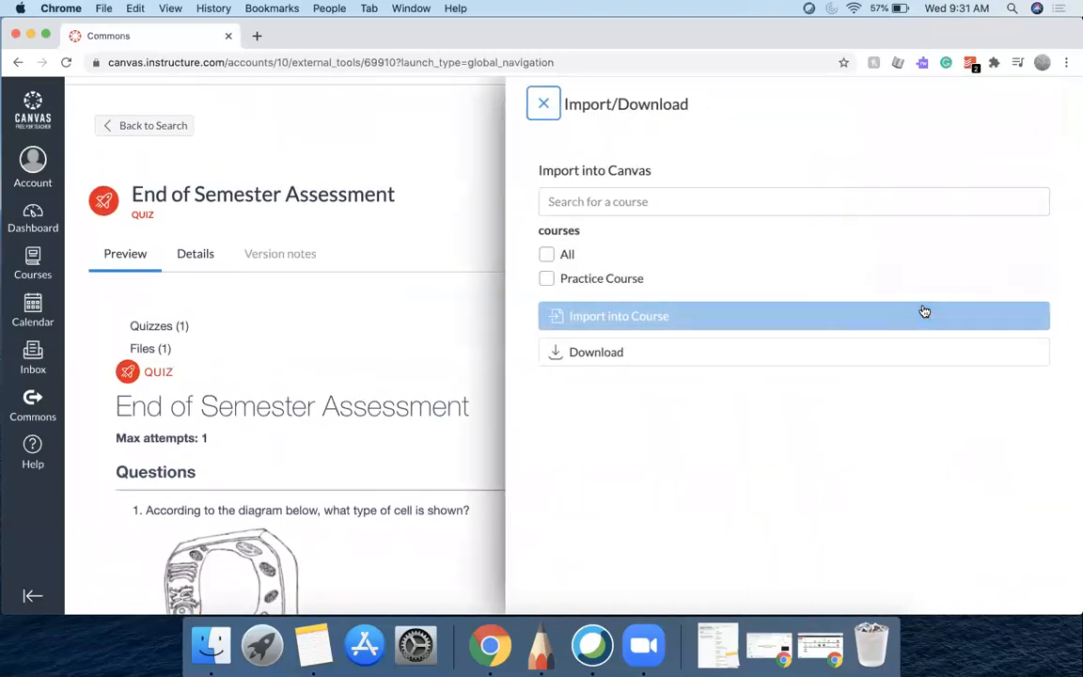
left_click(546, 280)
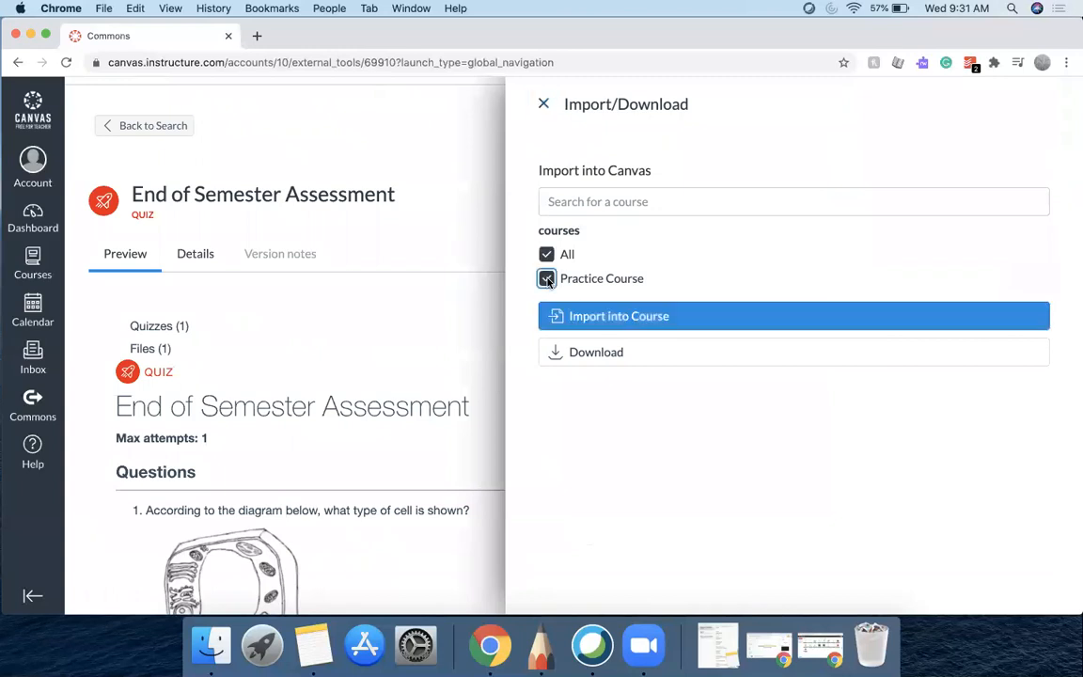
left_click(583, 317)
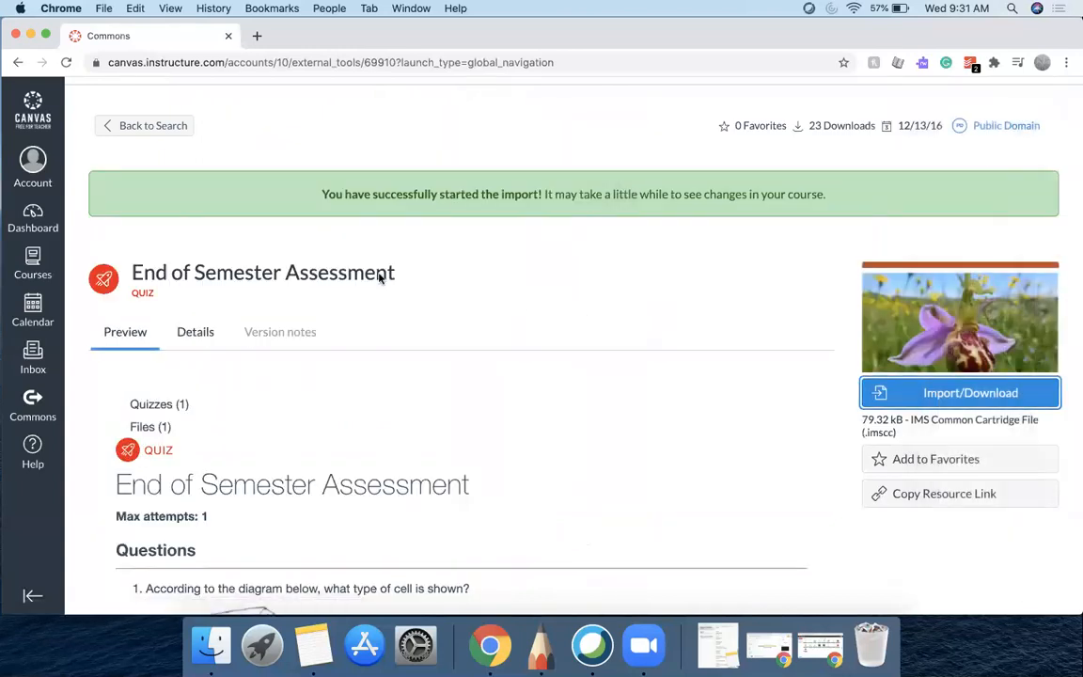
Go back to the search results, open the Intro to Biology Vocabulary Quiz and read its questions
left_click(126, 127)
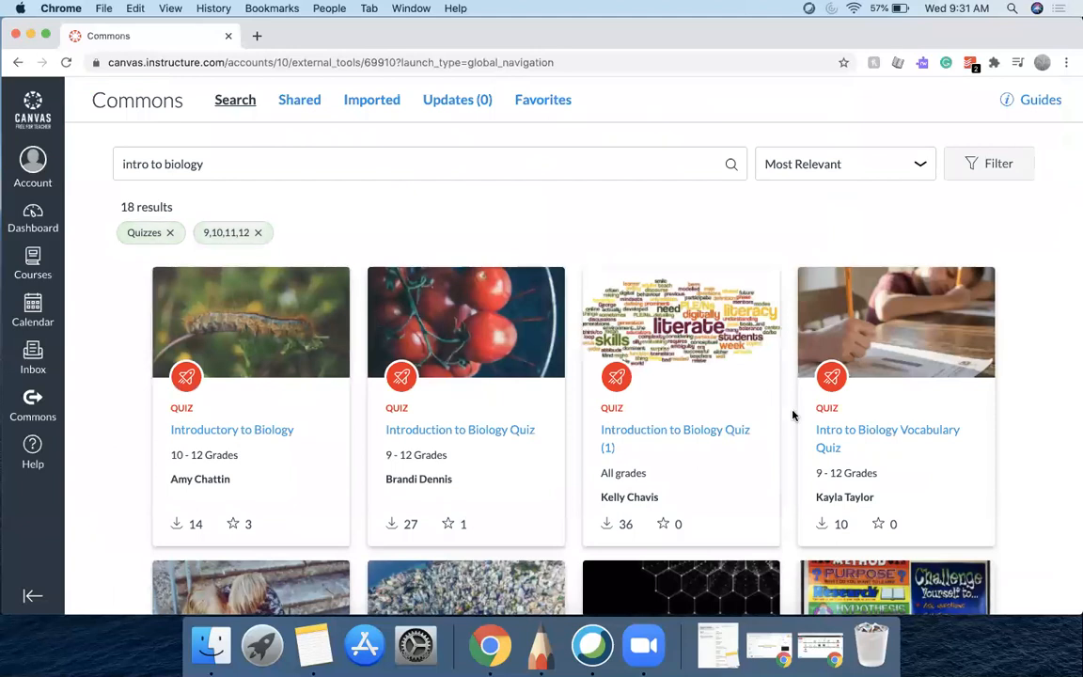
scroll(792, 414, "down", 5)
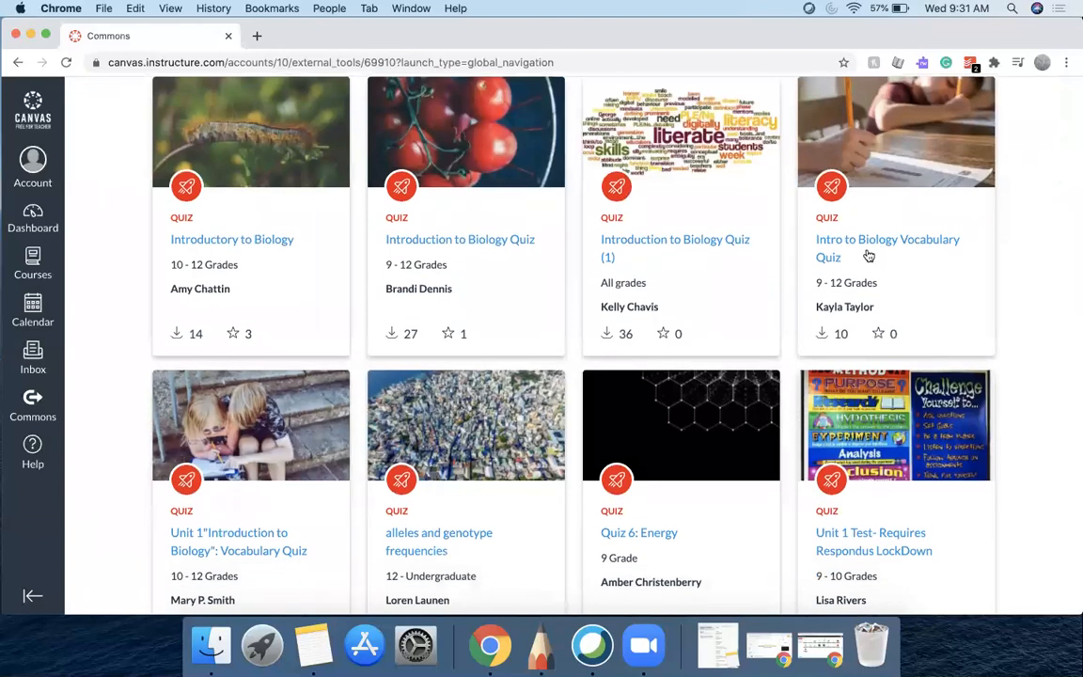
left_click(873, 237)
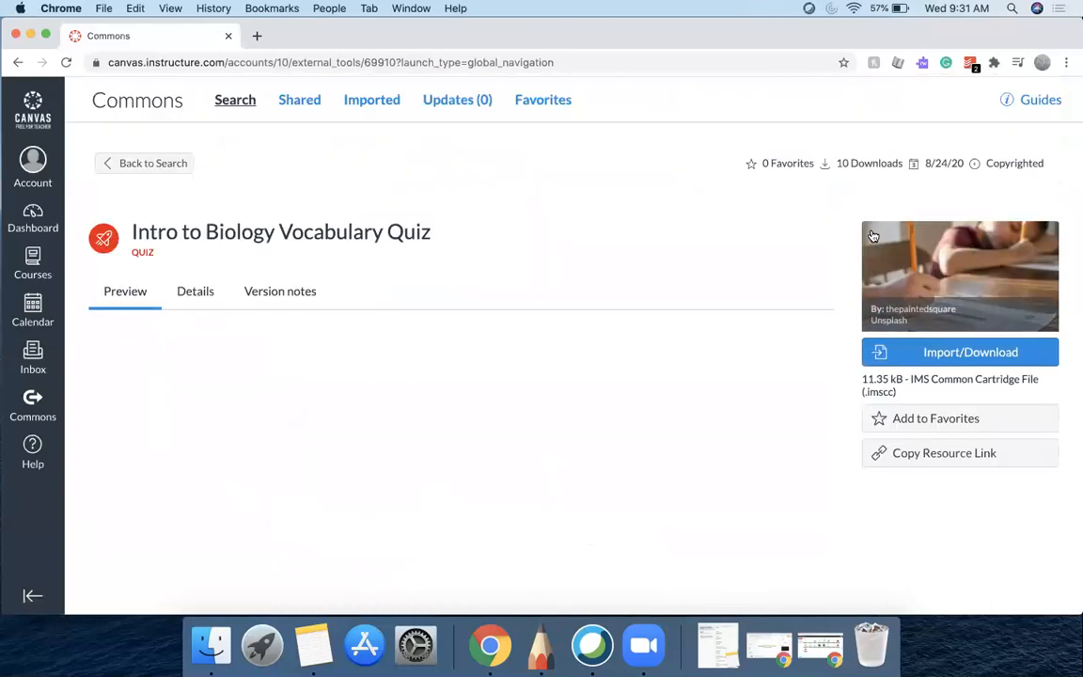
scroll(866, 466, "down", 4)
scroll(866, 466, "down", 1)
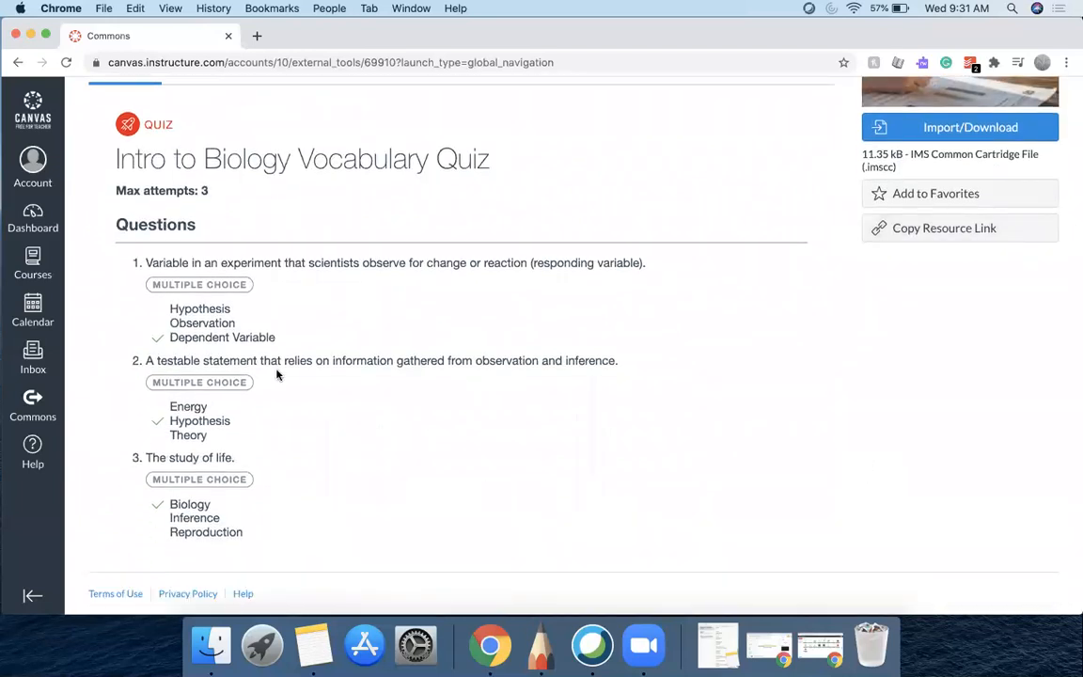
scroll(278, 374, "down", 2)
scroll(276, 374, "down", 15)
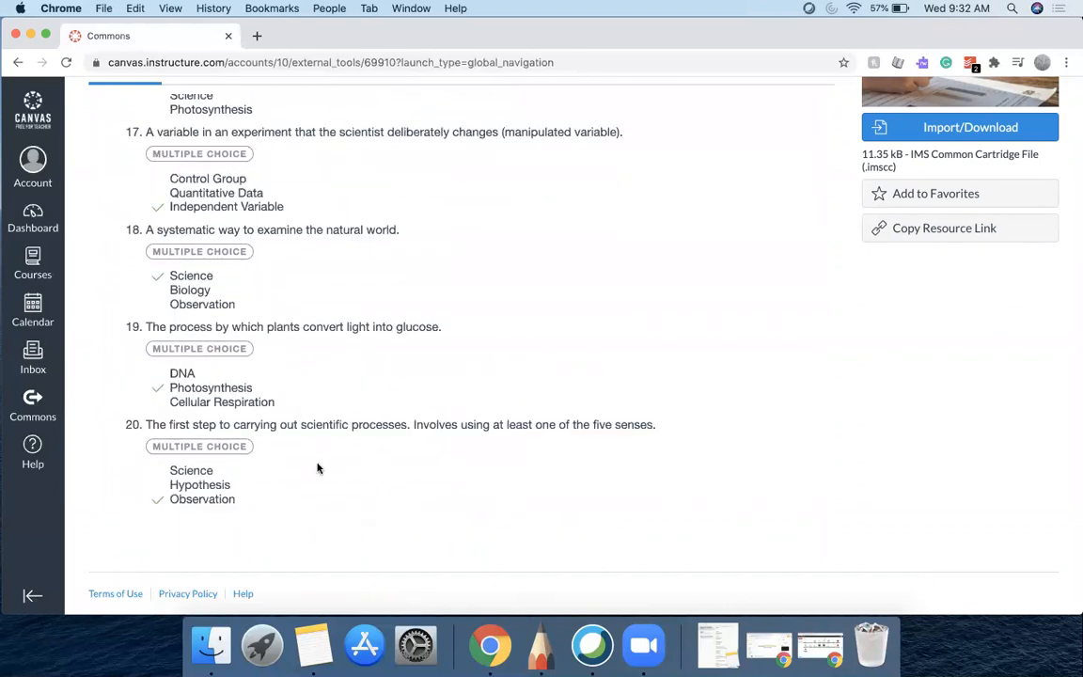
Import the Intro to Biology Vocabulary Quiz into the Practice Course
scroll(317, 468, "up", 5)
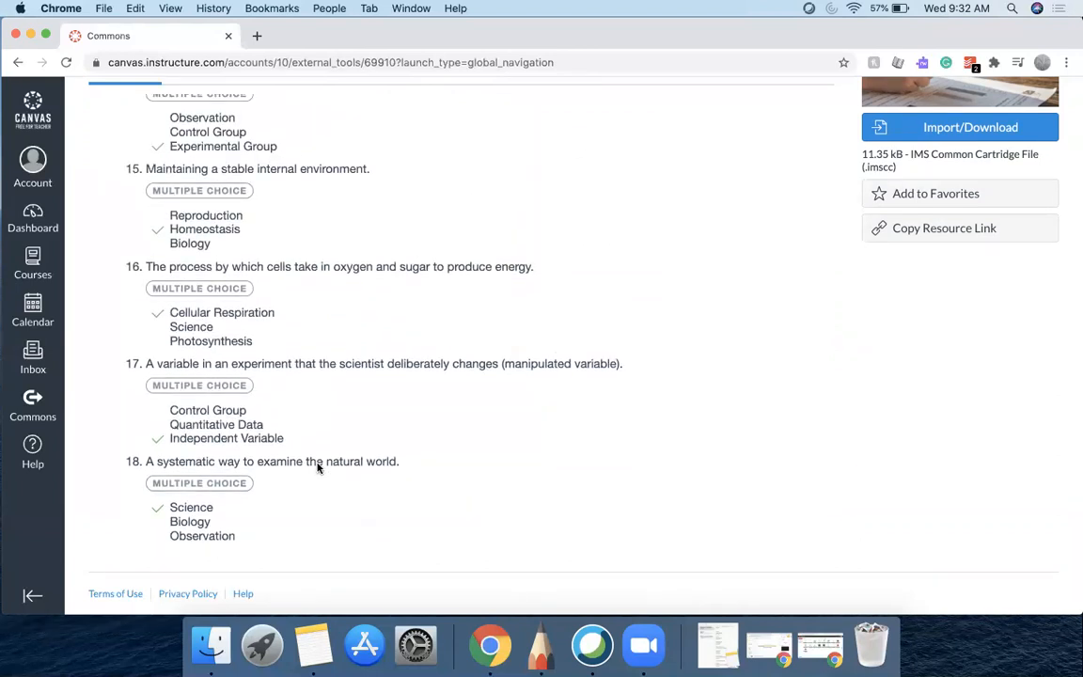
scroll(318, 468, "up", 4)
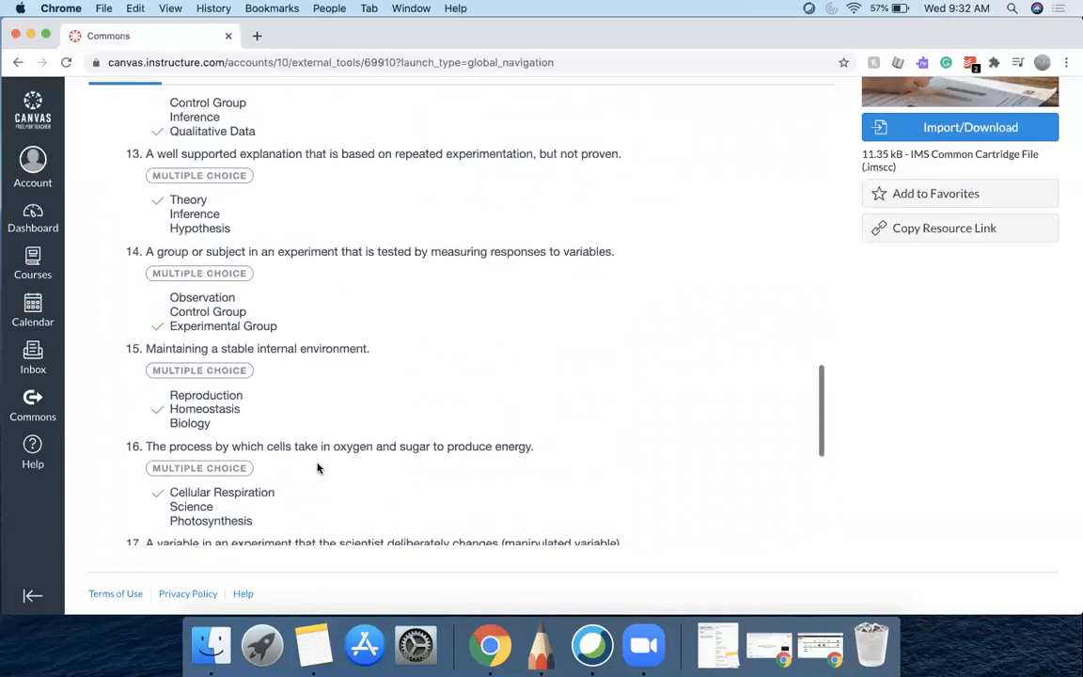
scroll(318, 468, "up", 6)
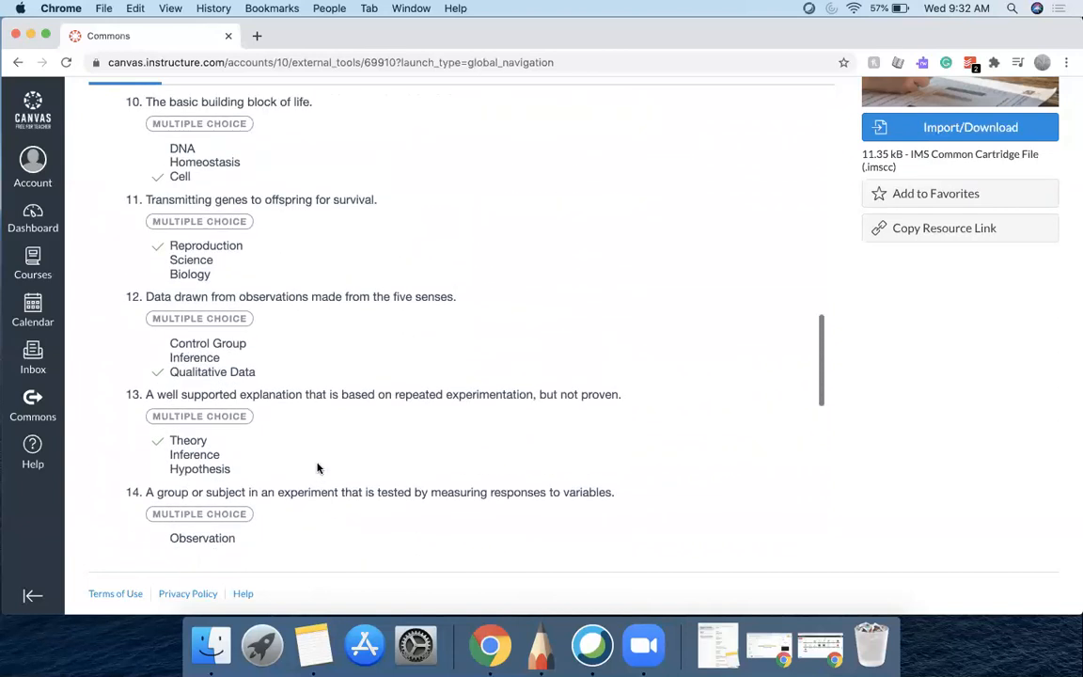
scroll(317, 468, "up", 2)
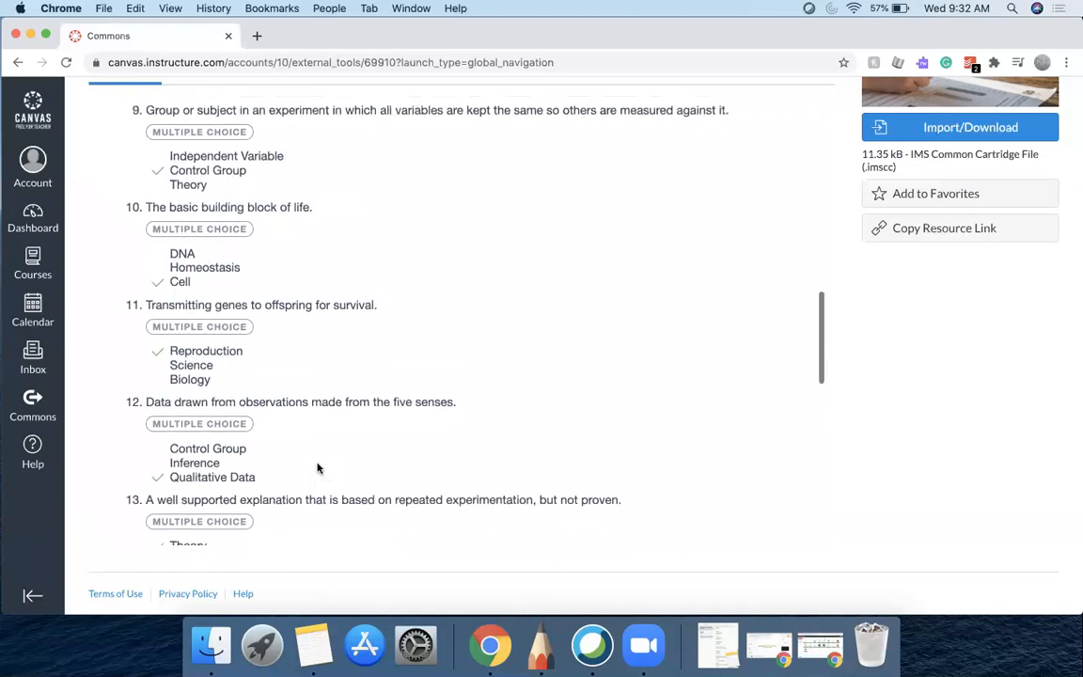
scroll(318, 469, "up", 3)
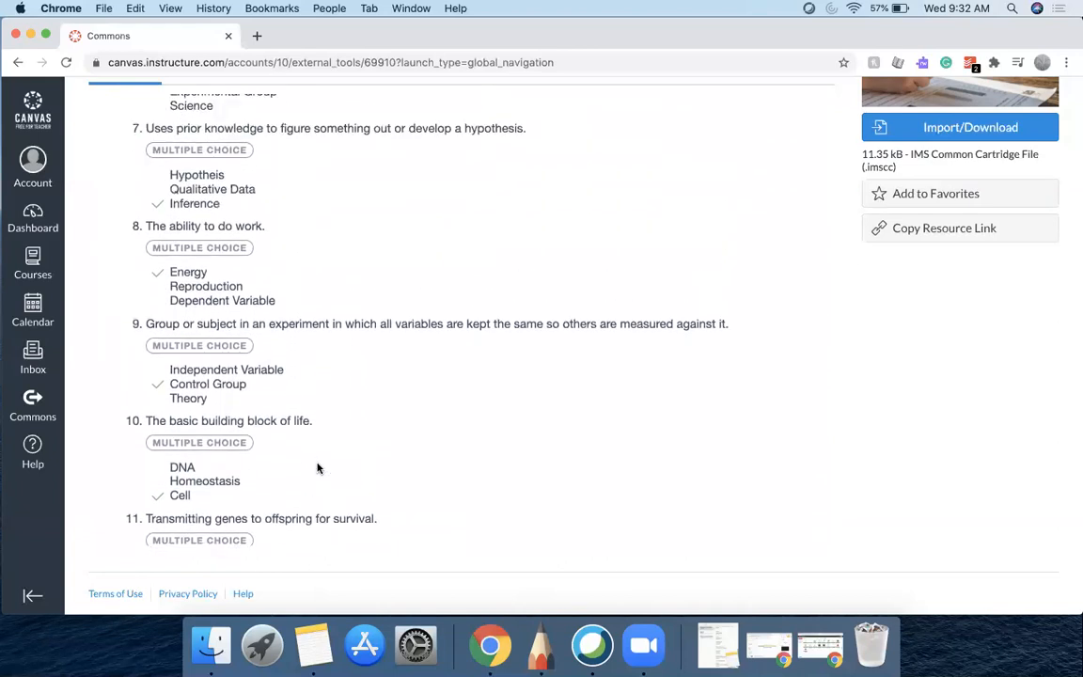
scroll(318, 468, "up", 5)
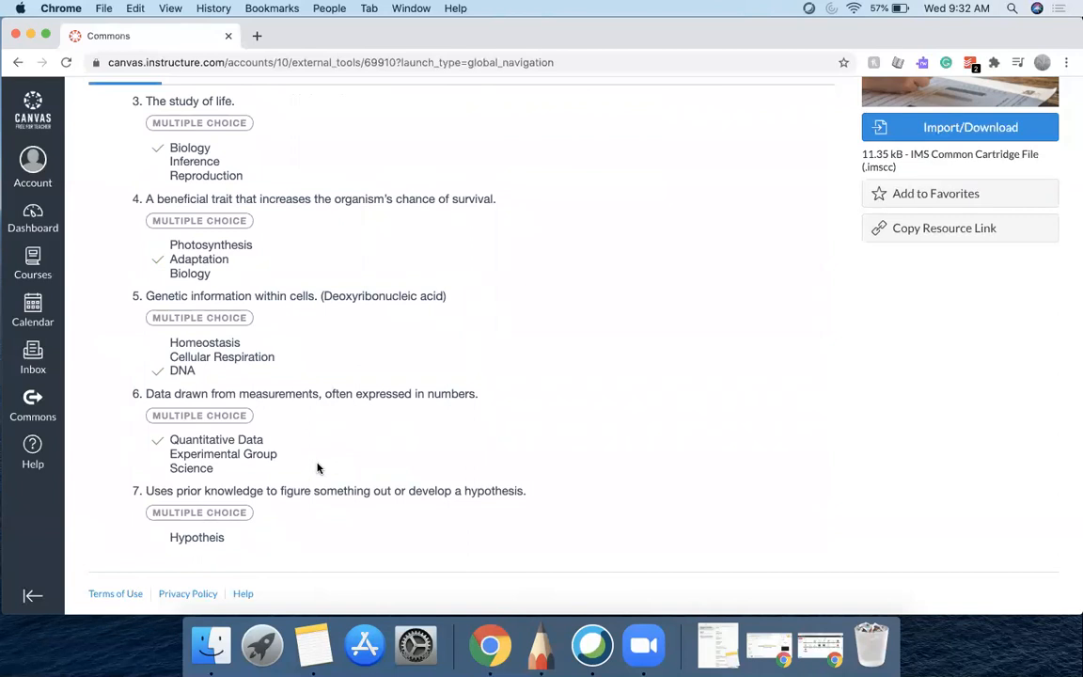
scroll(318, 468, "up", 6)
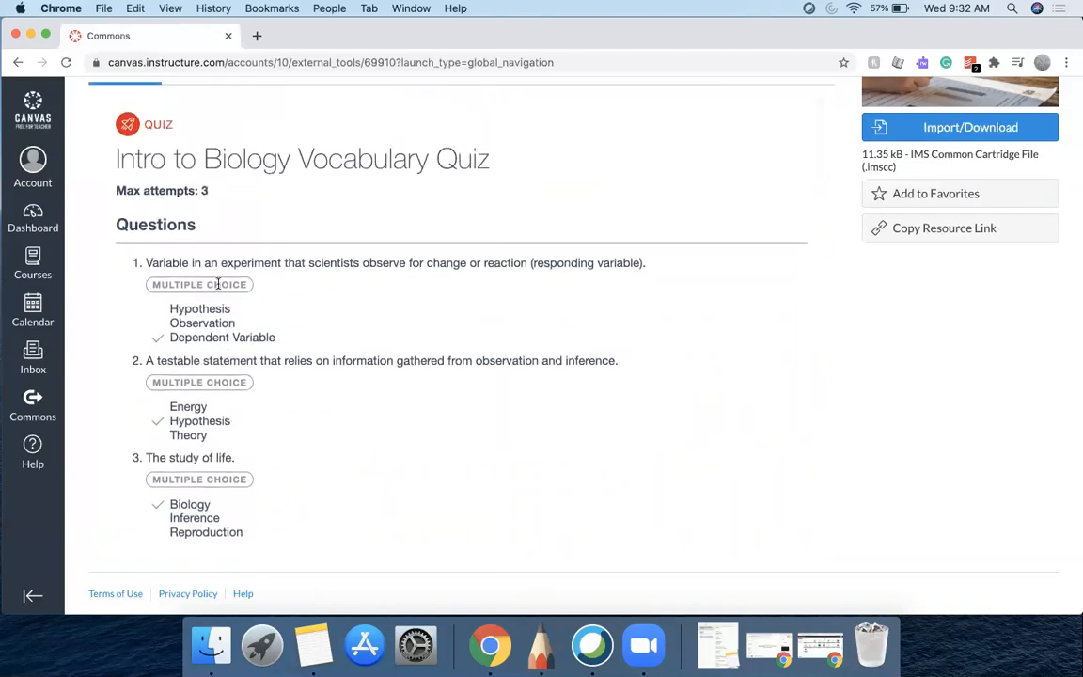
scroll(204, 192, "up", 2)
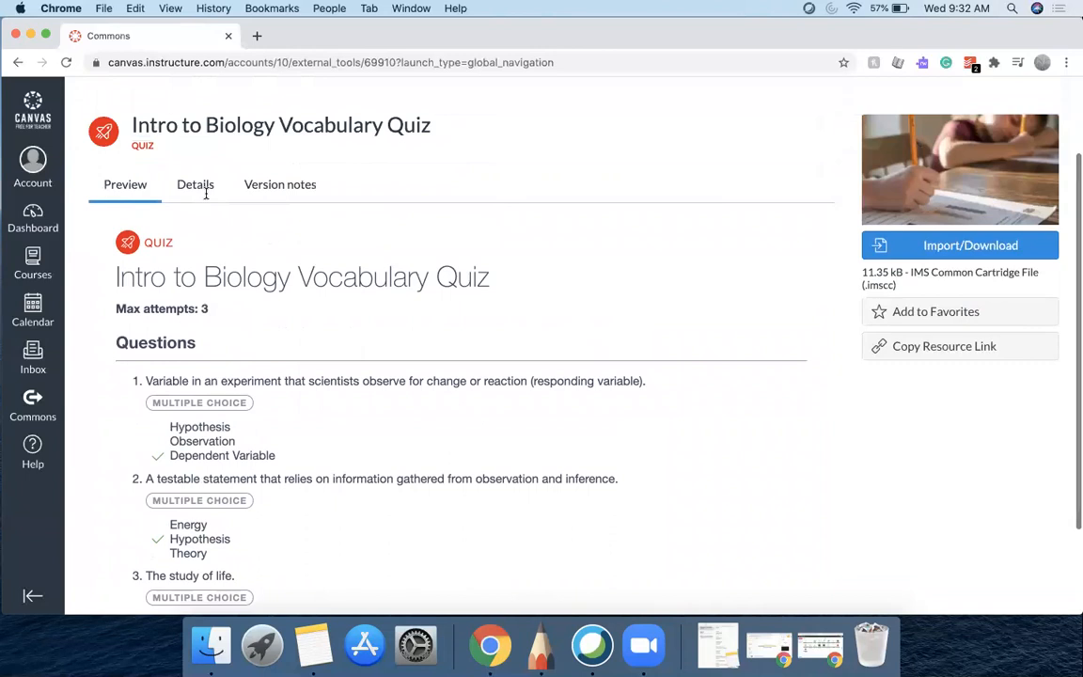
scroll(665, 296, "up", 1)
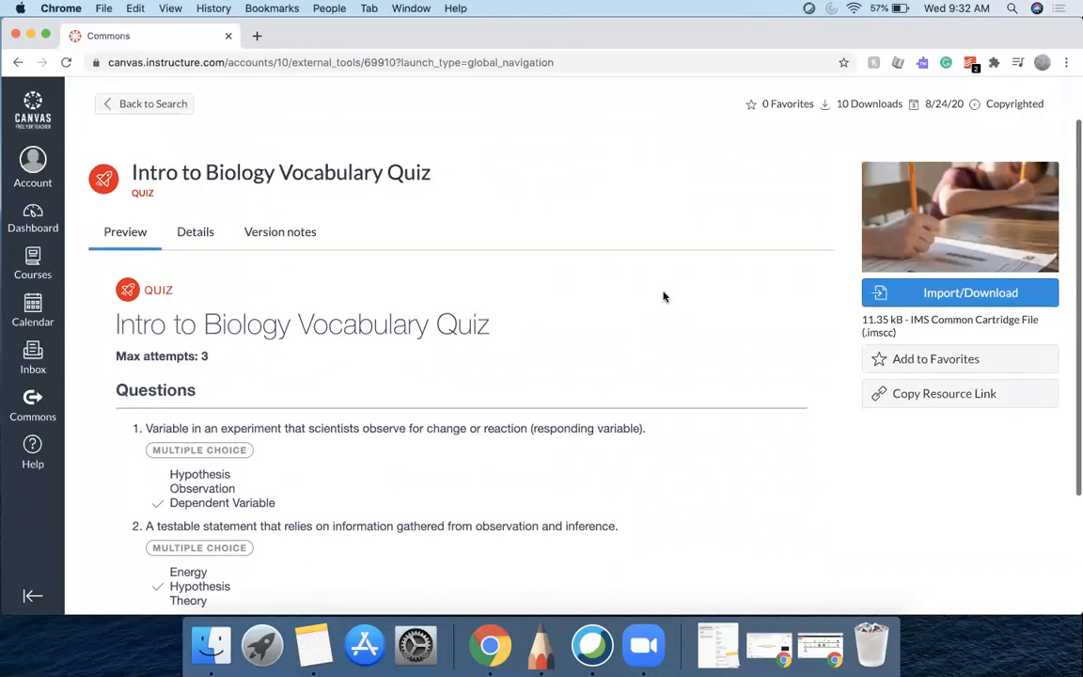
left_click(924, 305)
left_click(609, 277)
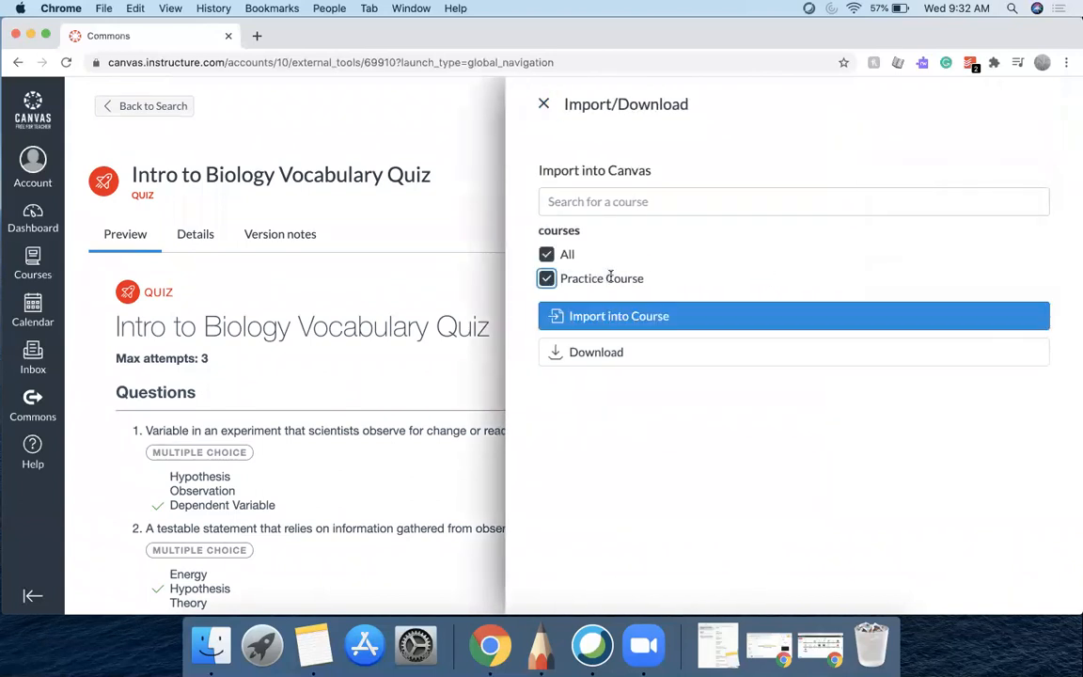
left_click(609, 318)
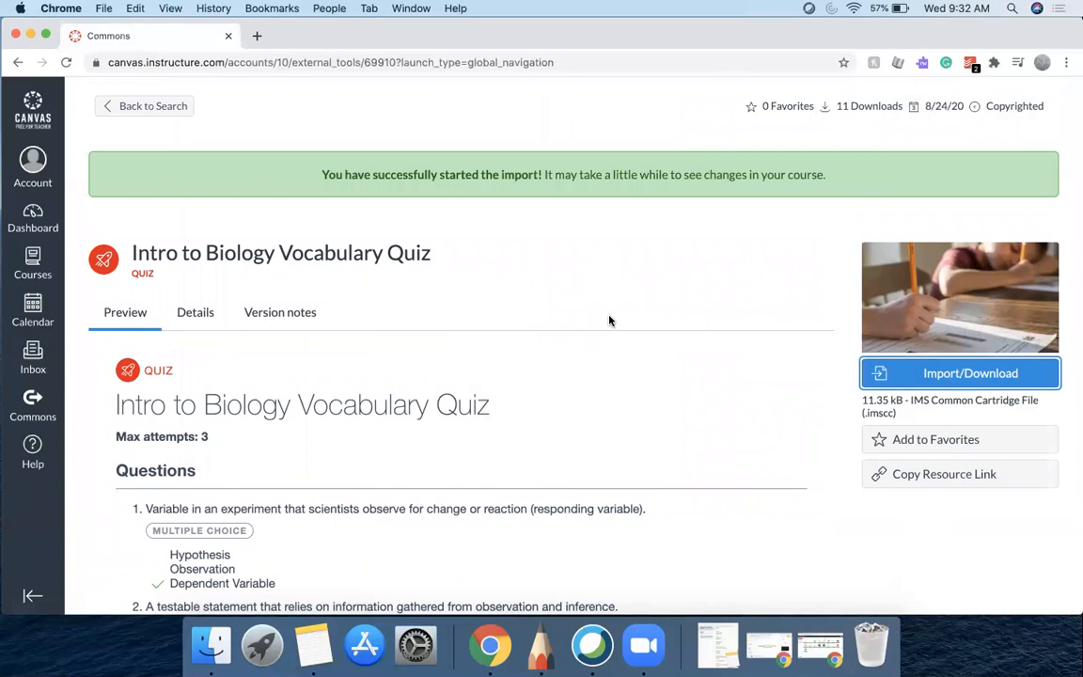
Return to the search results and open the Practice Course from the full course list
left_click(124, 110)
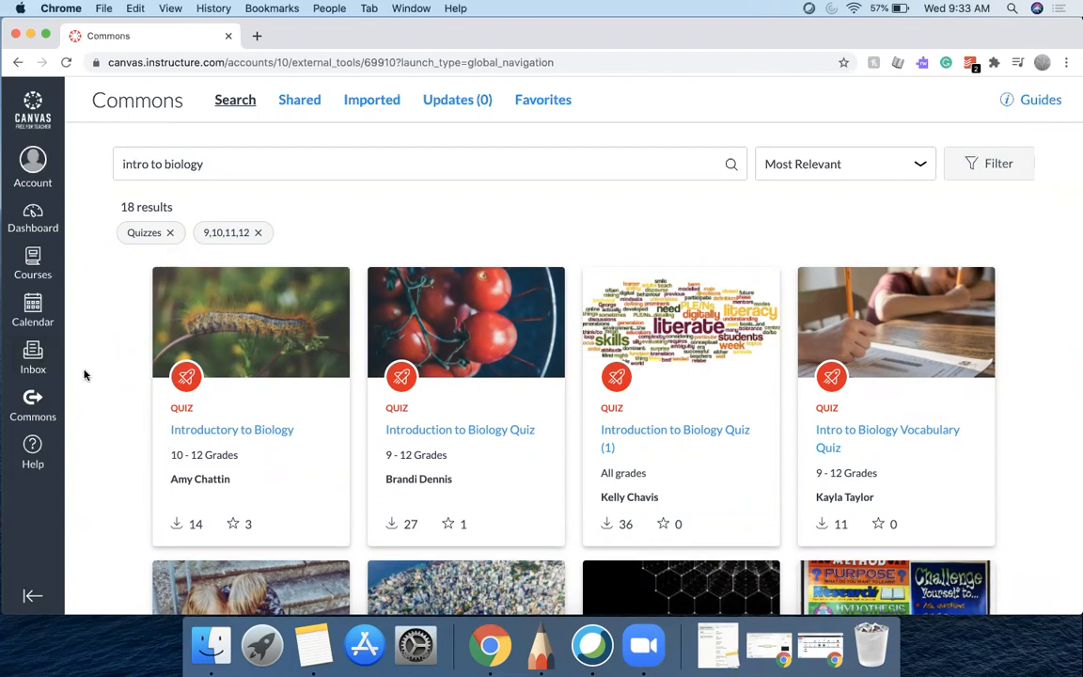
left_click(35, 263)
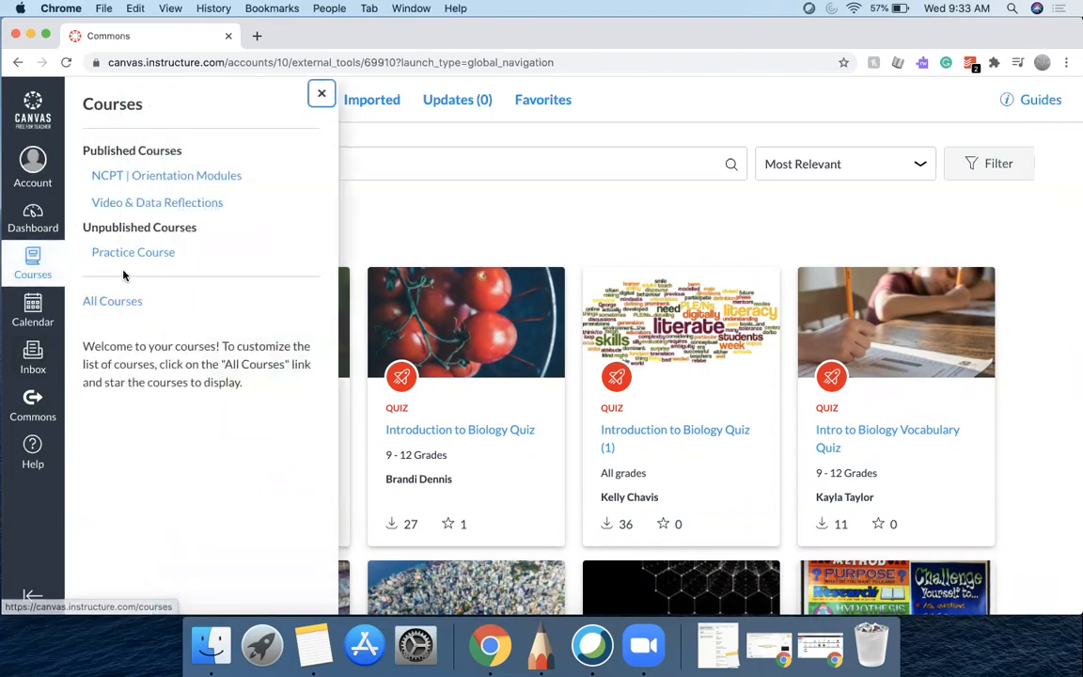
left_click(124, 302)
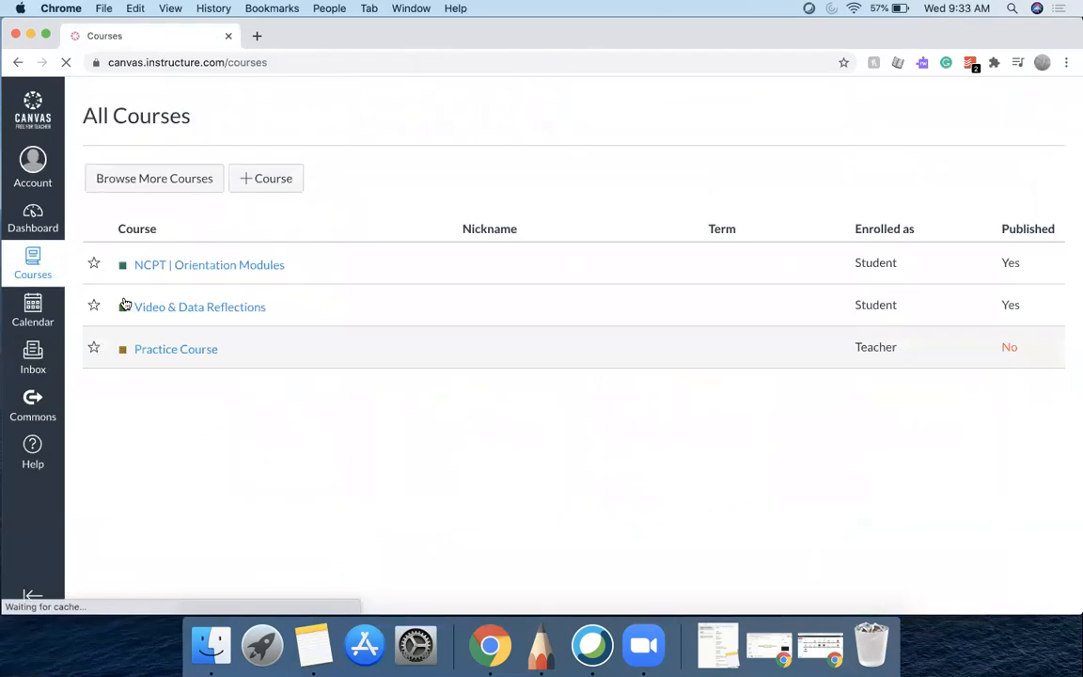
left_click(179, 350)
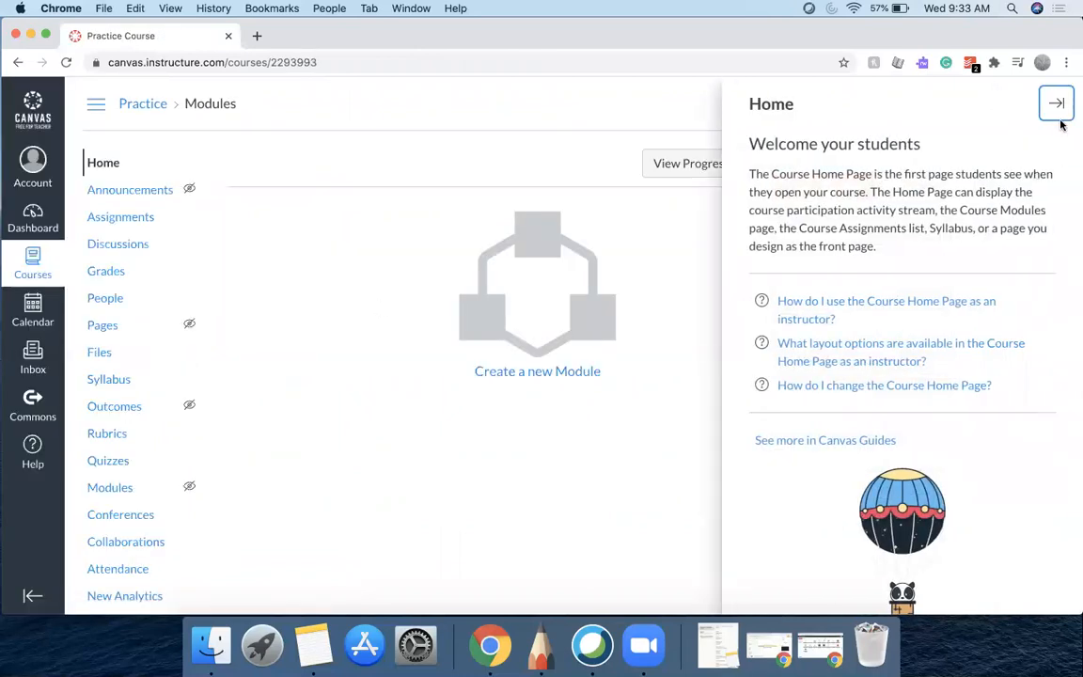
left_click(1055, 103)
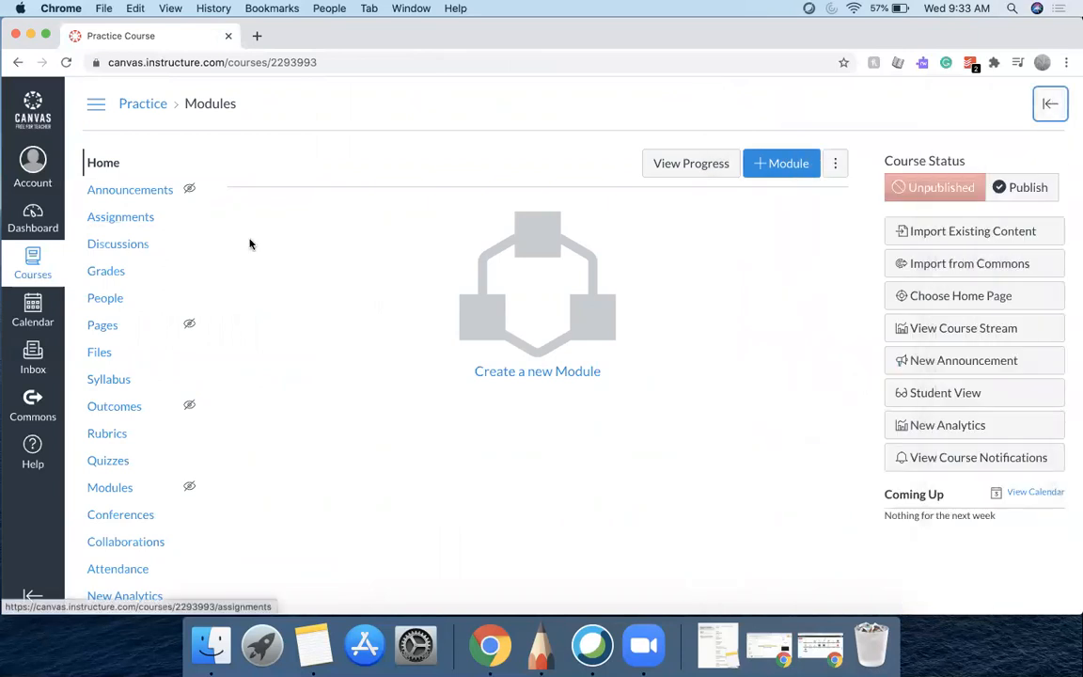
scroll(276, 307, "down", 2)
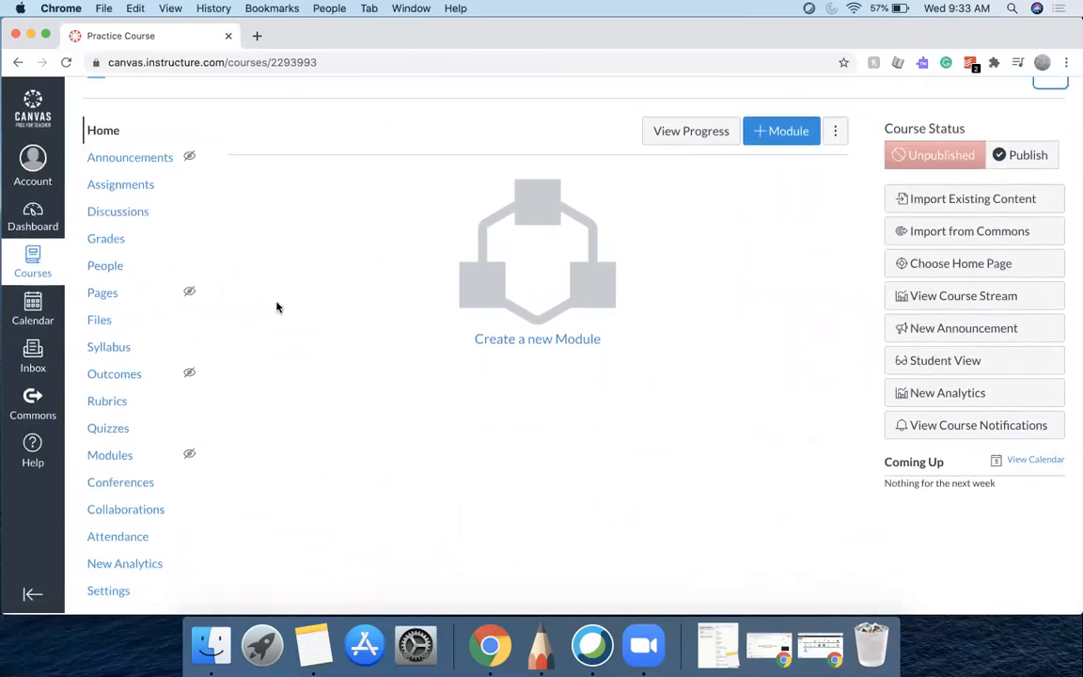
scroll(277, 306, "up", 2)
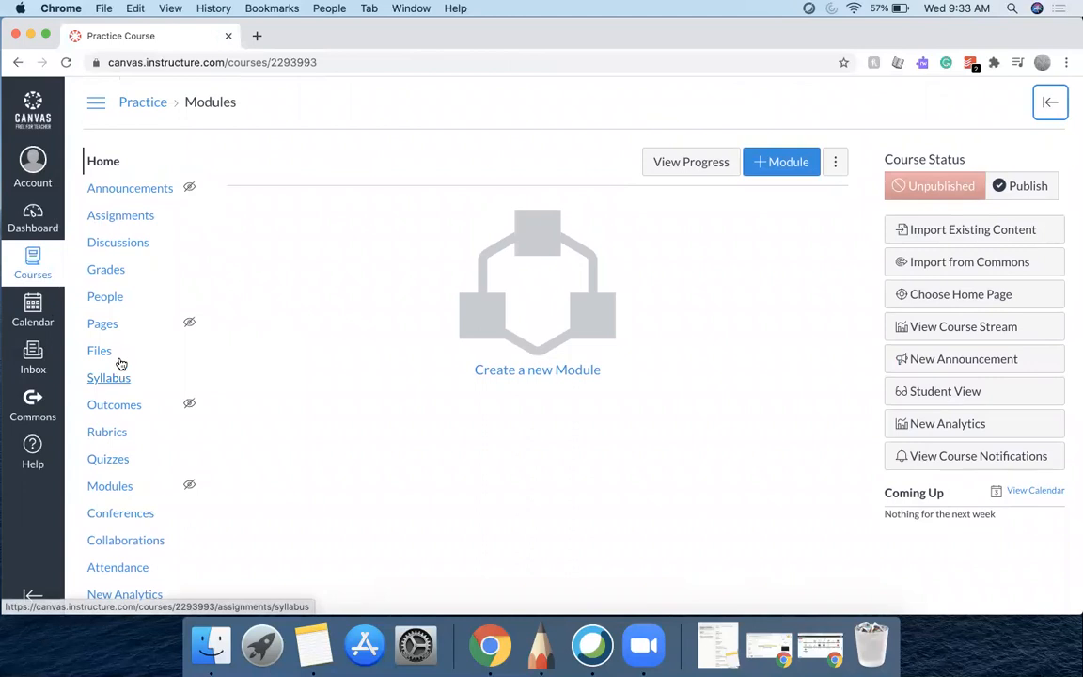
View the Practice Course's assignments and quizzes lists to check the imported quizzes
left_click(131, 218)
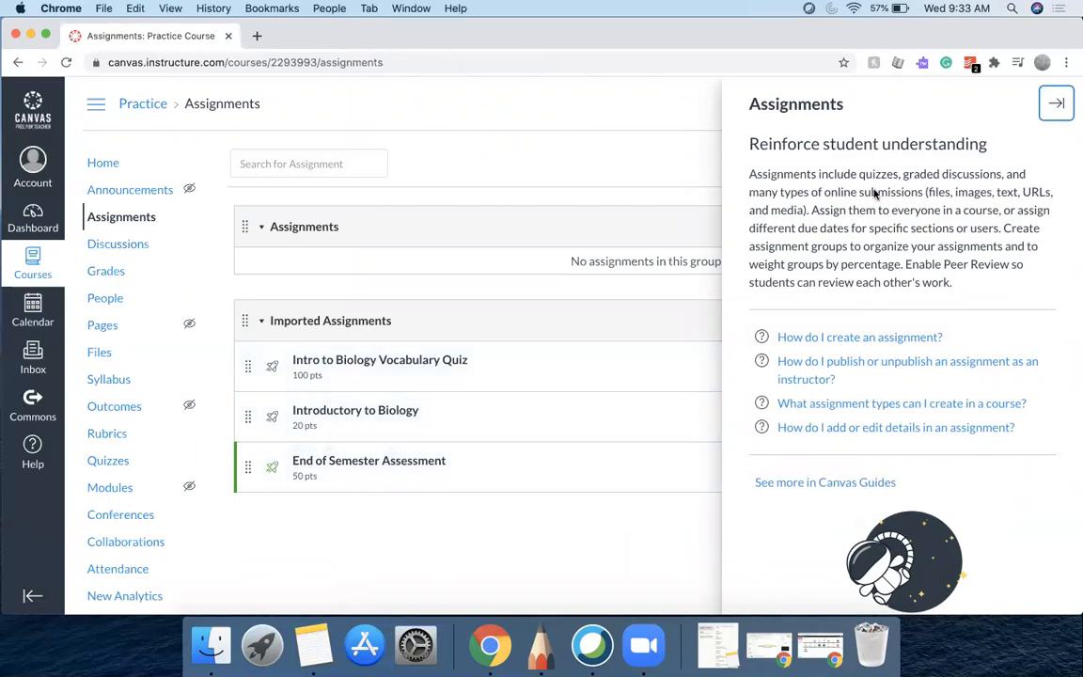
left_click(1057, 104)
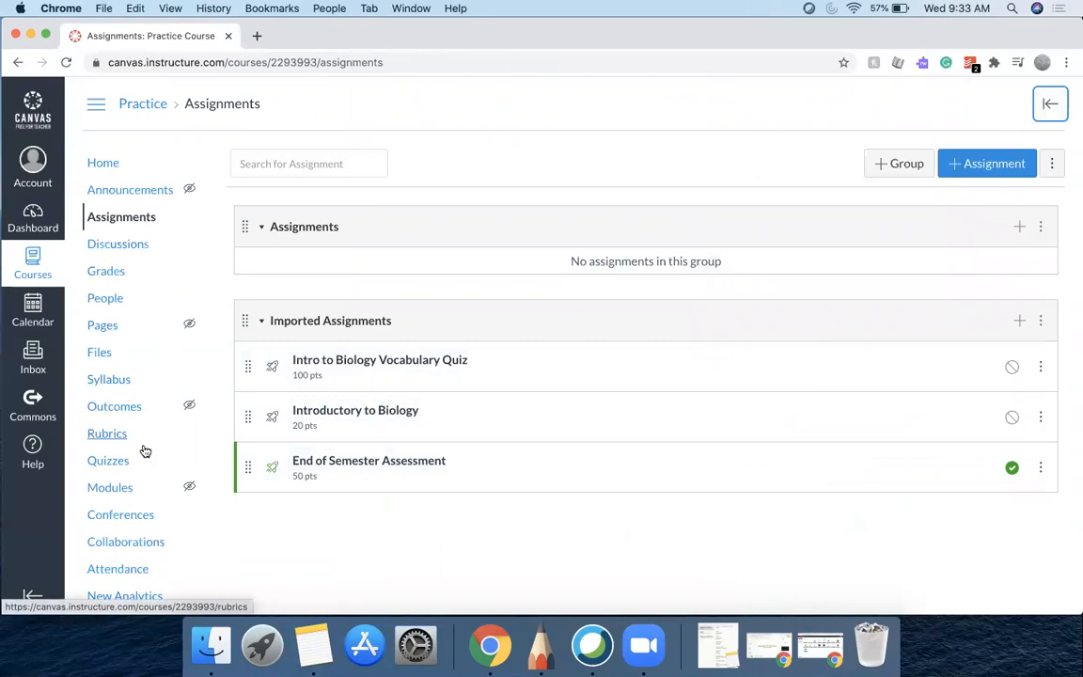
left_click(108, 461)
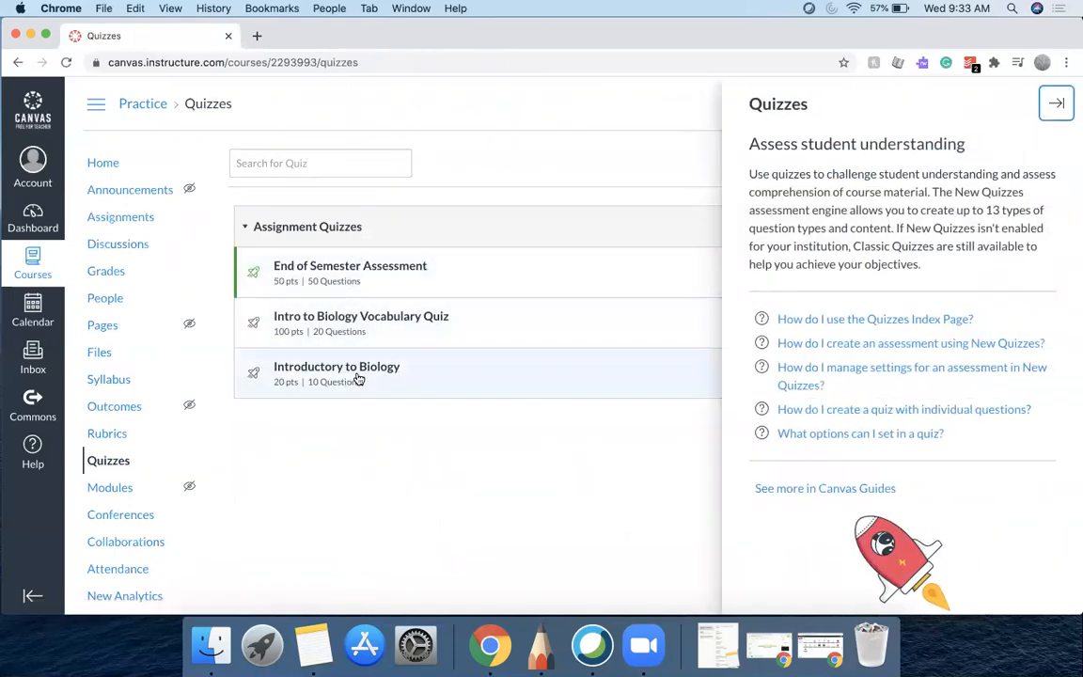
left_click(1056, 104)
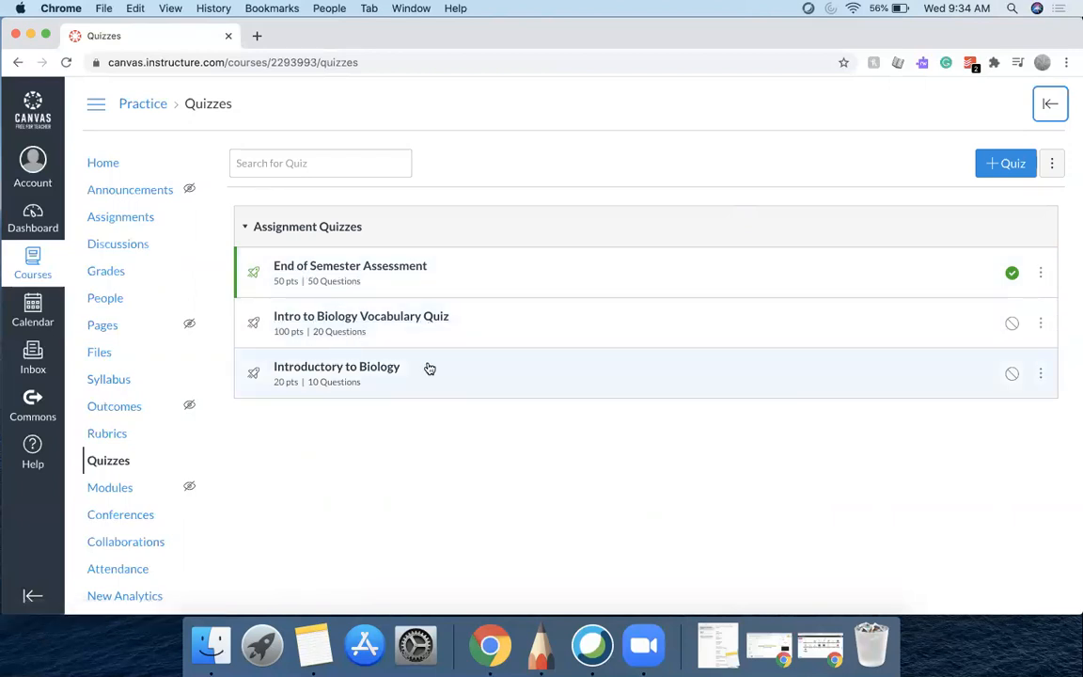
Unpublish the End of Semester Assessment quiz, then open it for editing
left_click(1012, 272)
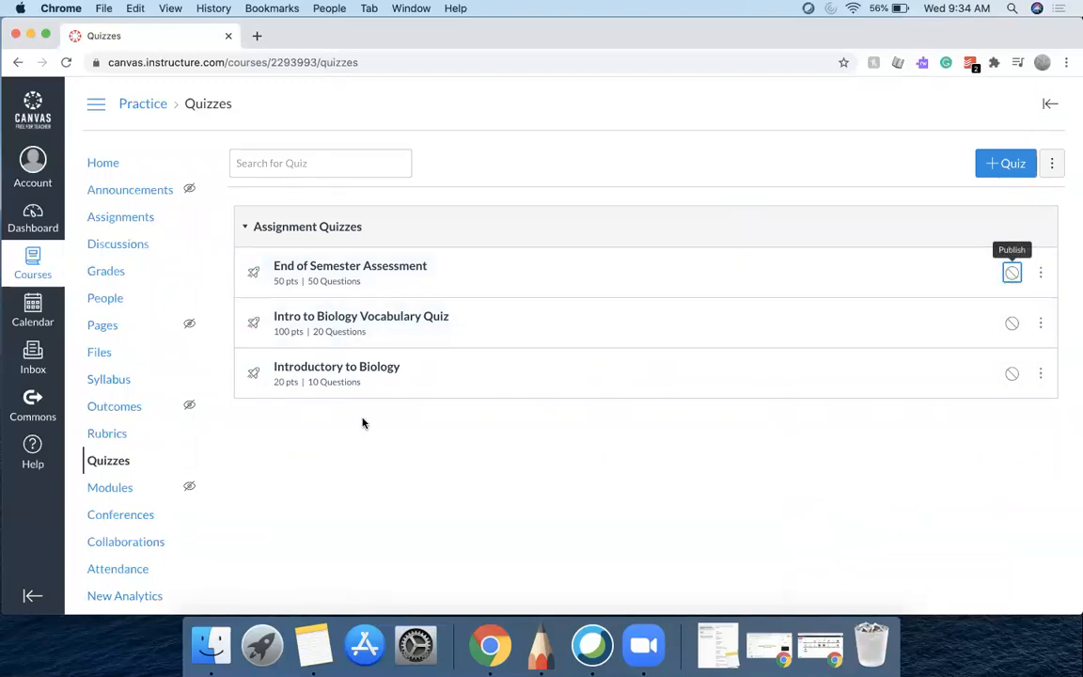
left_click(340, 268)
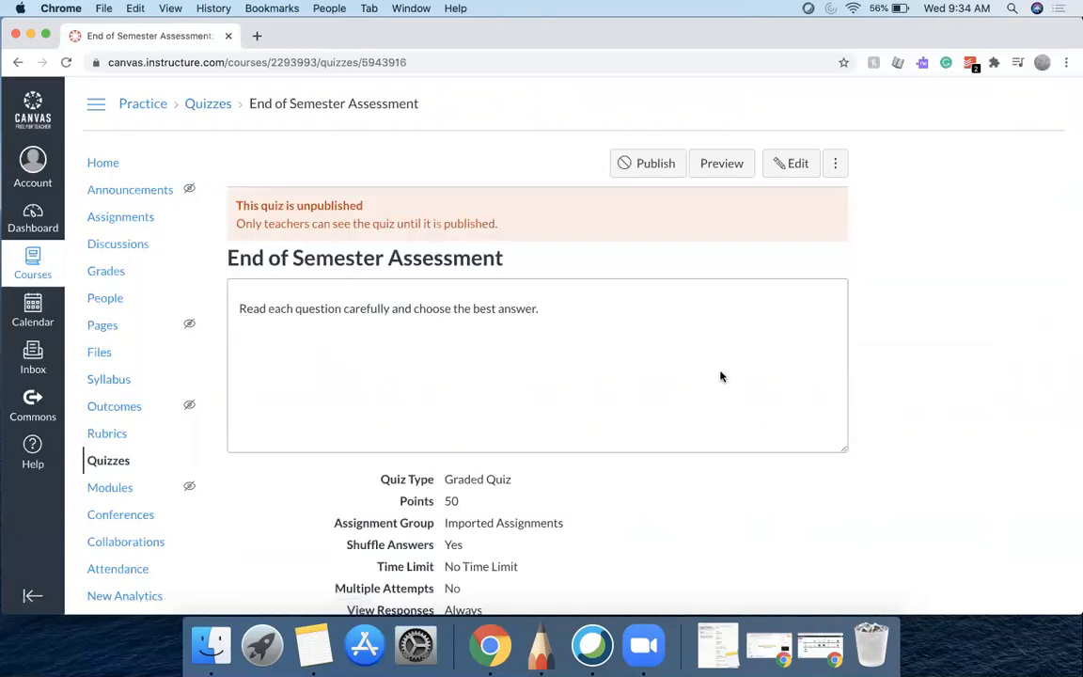
scroll(720, 376, "down", 5)
scroll(720, 376, "up", 2)
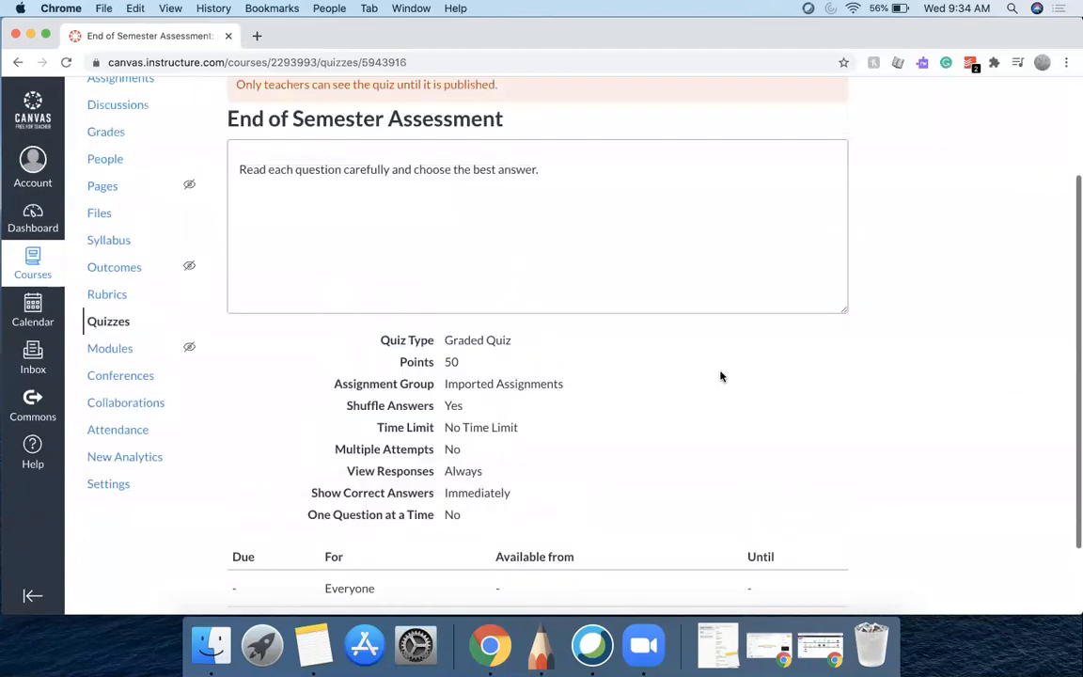
scroll(720, 376, "up", 3)
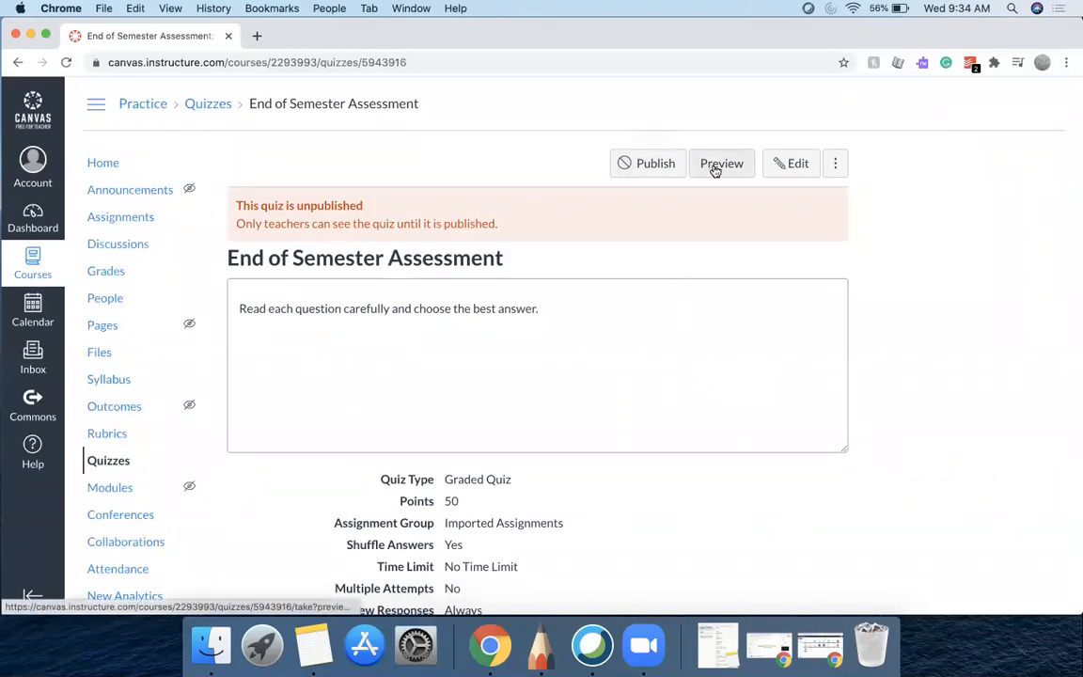
left_click(788, 164)
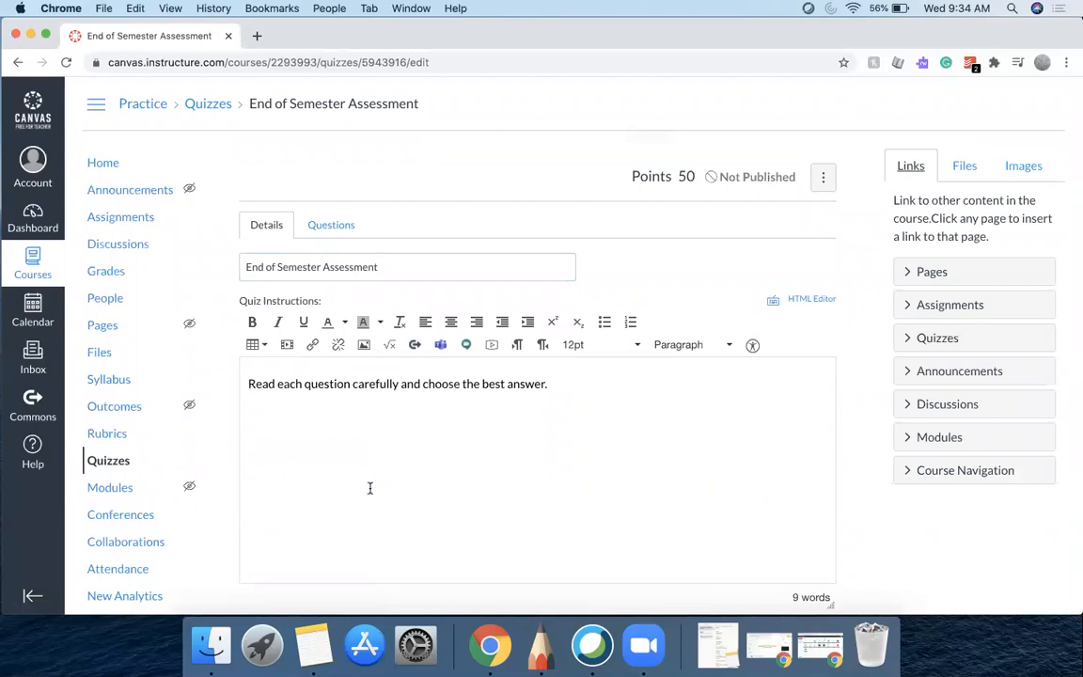
Open the quiz's Questions tab and browse through its questions
scroll(370, 488, "down", 2)
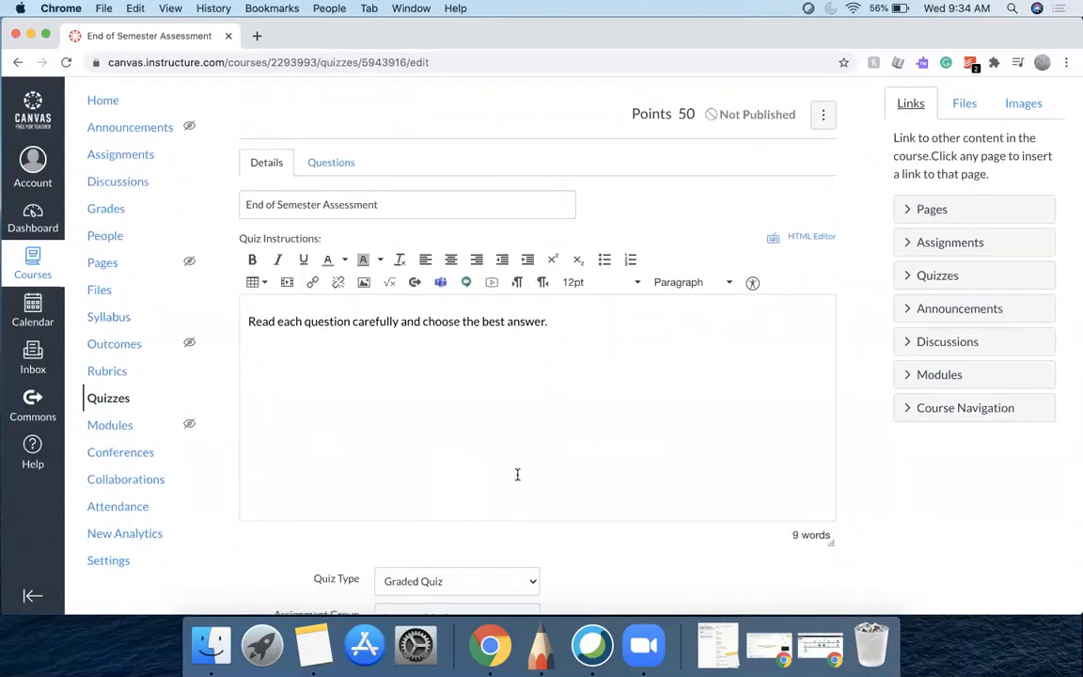
scroll(386, 475, "down", 5)
scroll(387, 477, "up", 6)
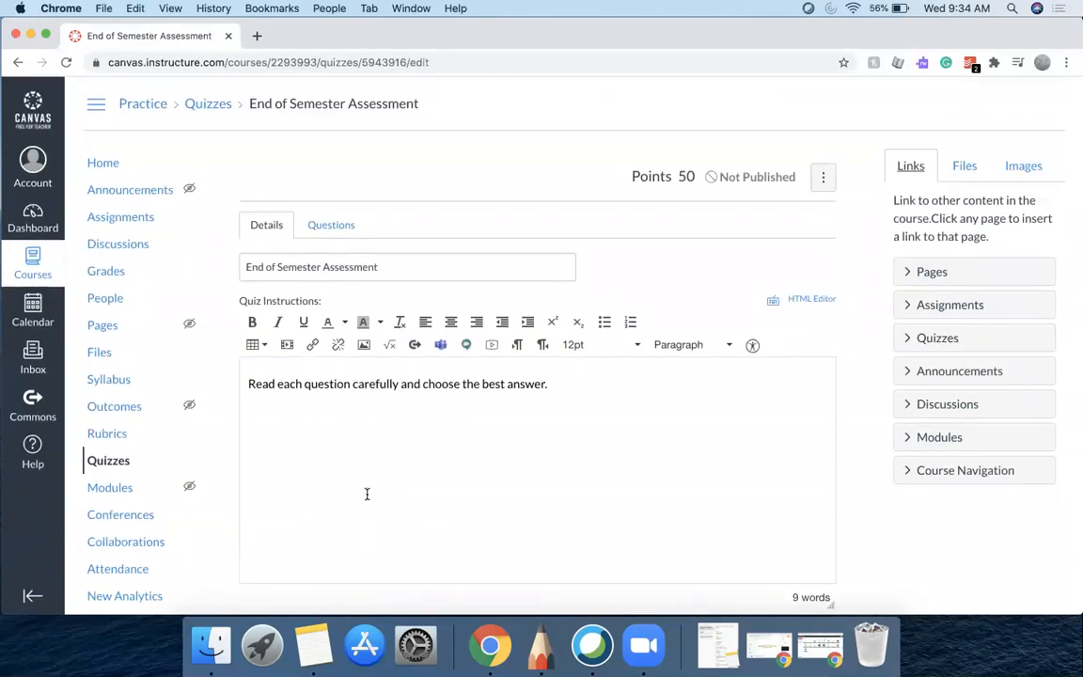
left_click(339, 224)
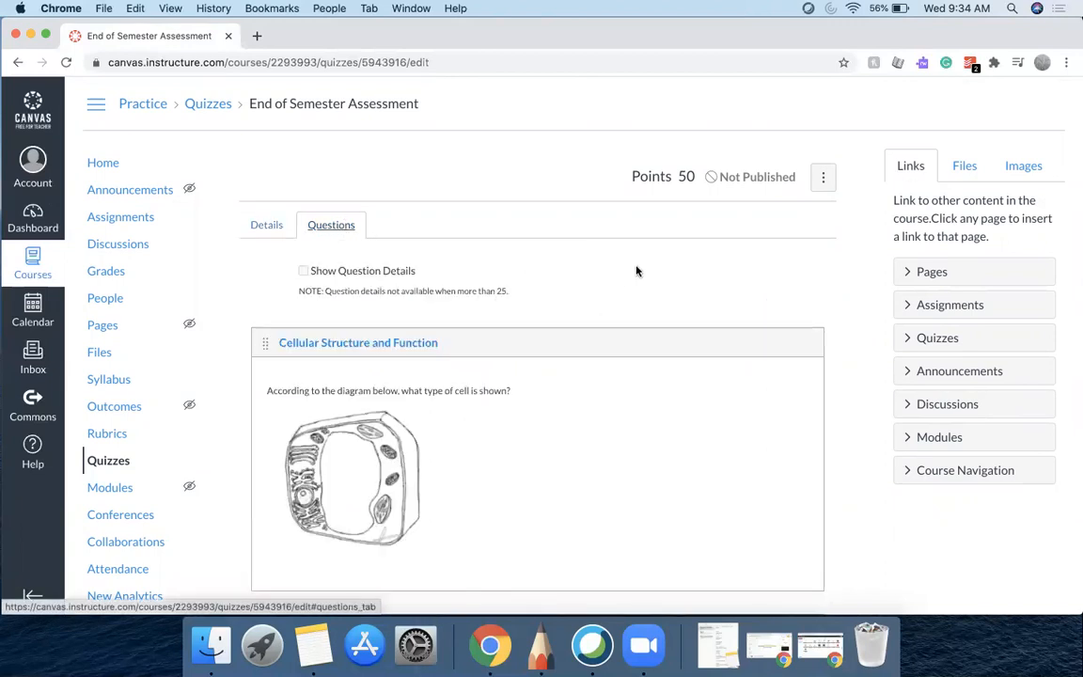
scroll(636, 271, "down", 3)
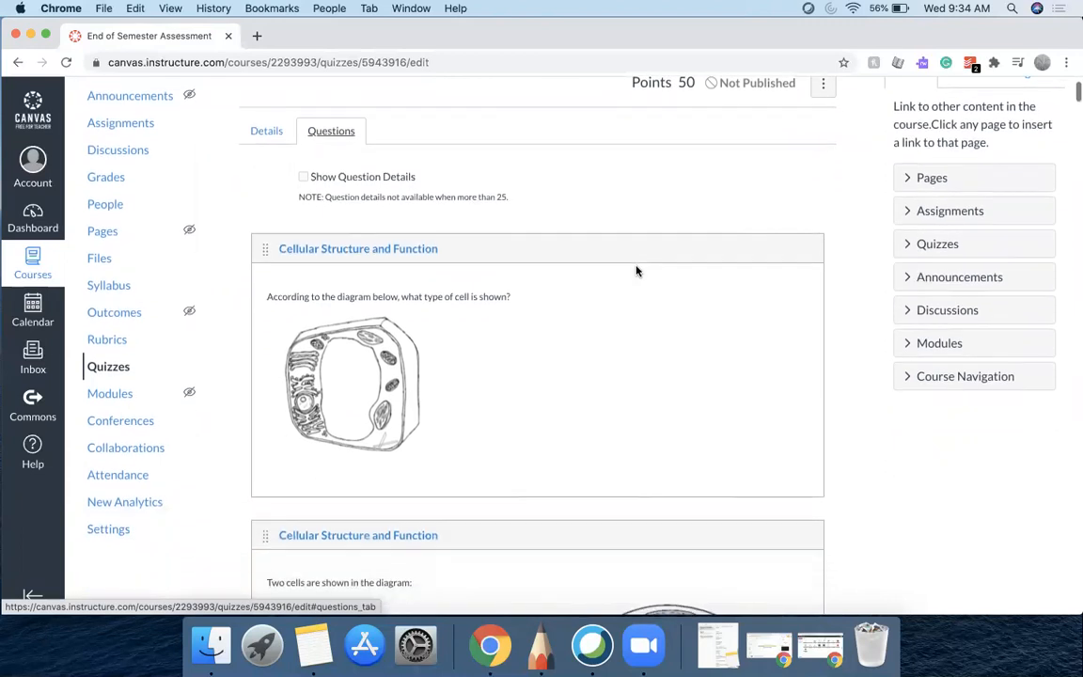
scroll(635, 271, "down", 5)
scroll(636, 270, "down", 20)
scroll(635, 270, "down", 10)
scroll(635, 270, "up", 5)
scroll(635, 271, "up", 20)
scroll(636, 271, "up", 20)
scroll(635, 271, "up", 20)
scroll(636, 271, "up", 5)
scroll(635, 271, "down", 3)
scroll(635, 271, "down", 2)
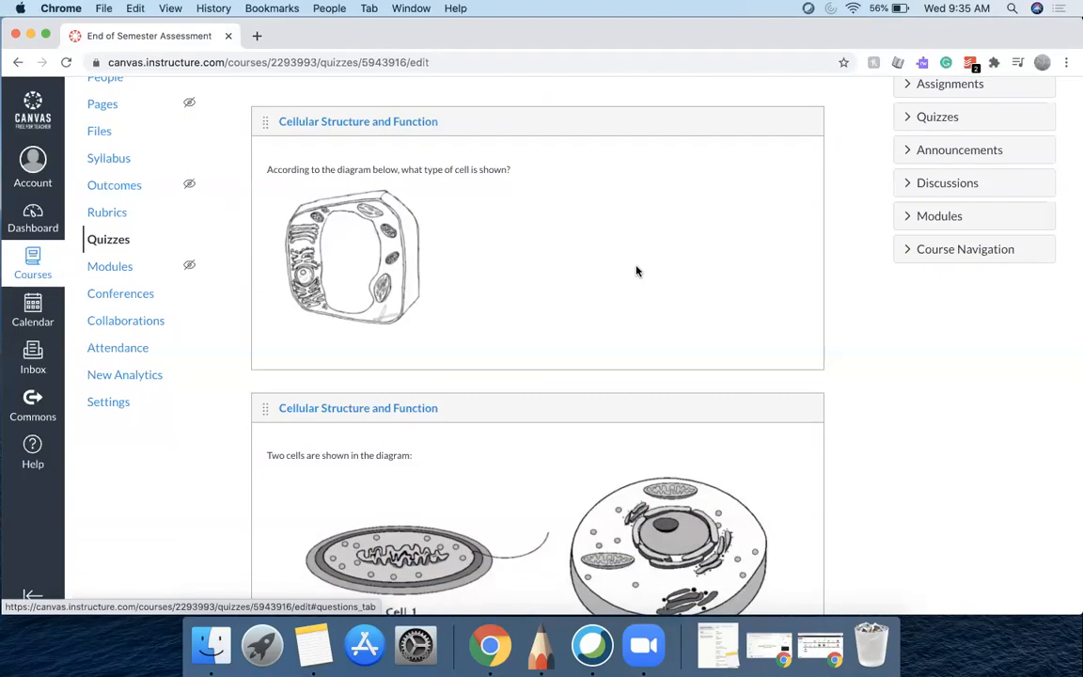
Open the first cell-type question for editing, review its answer choices, and update the question
mouse_move(635, 271)
left_click(794, 155)
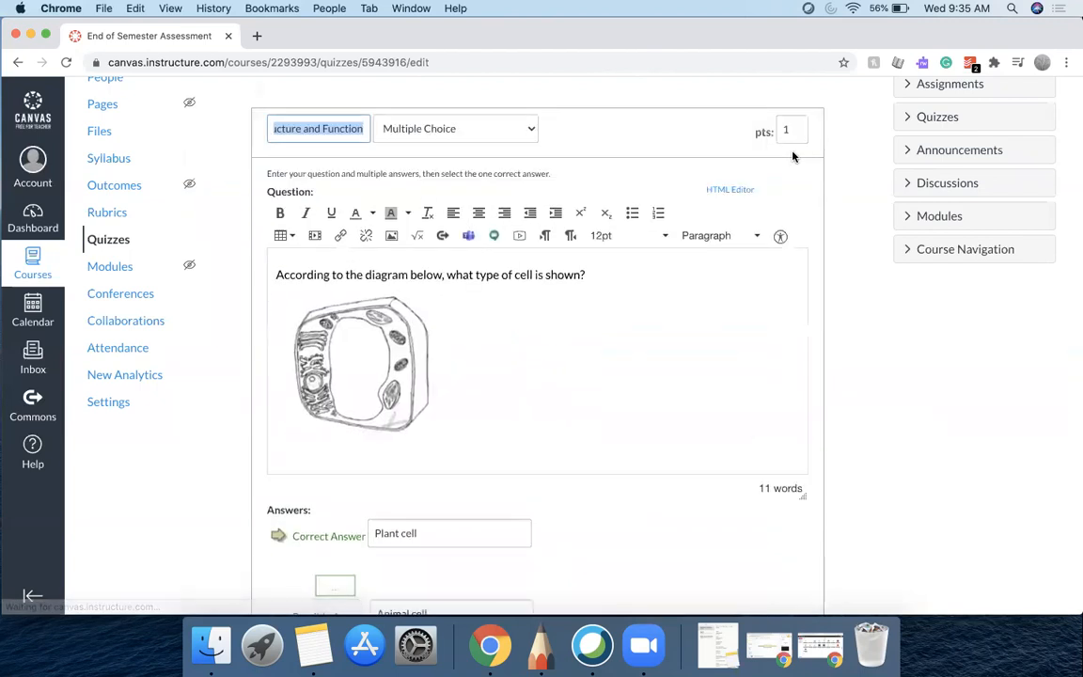
scroll(839, 207, "down", 2)
scroll(840, 206, "up", 2)
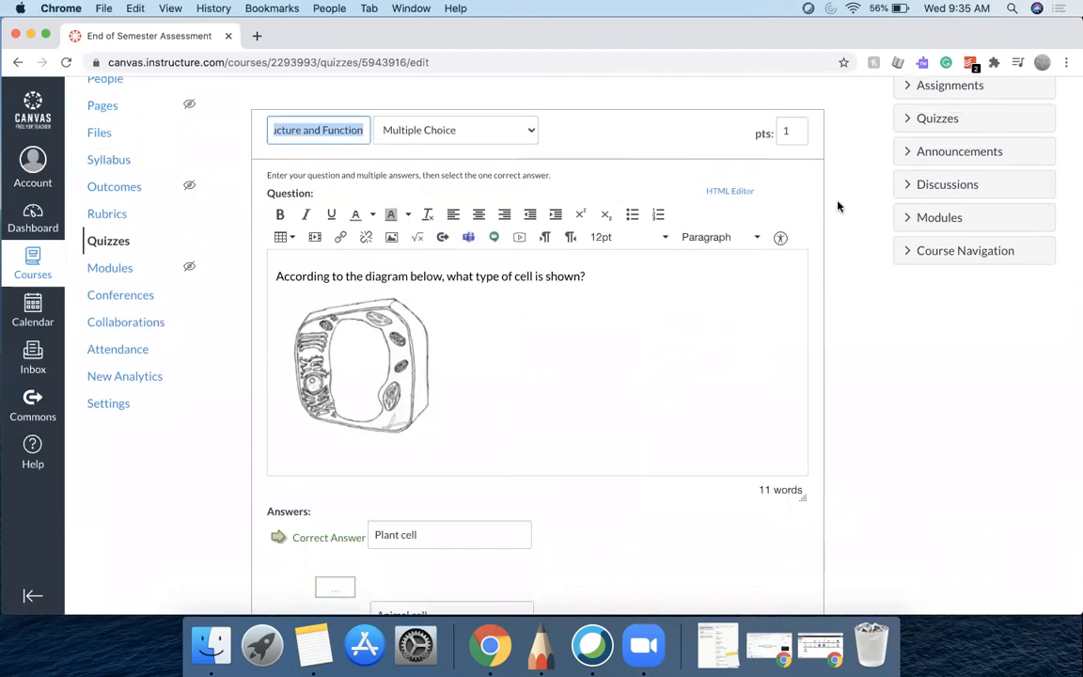
scroll(840, 207, "down", 3)
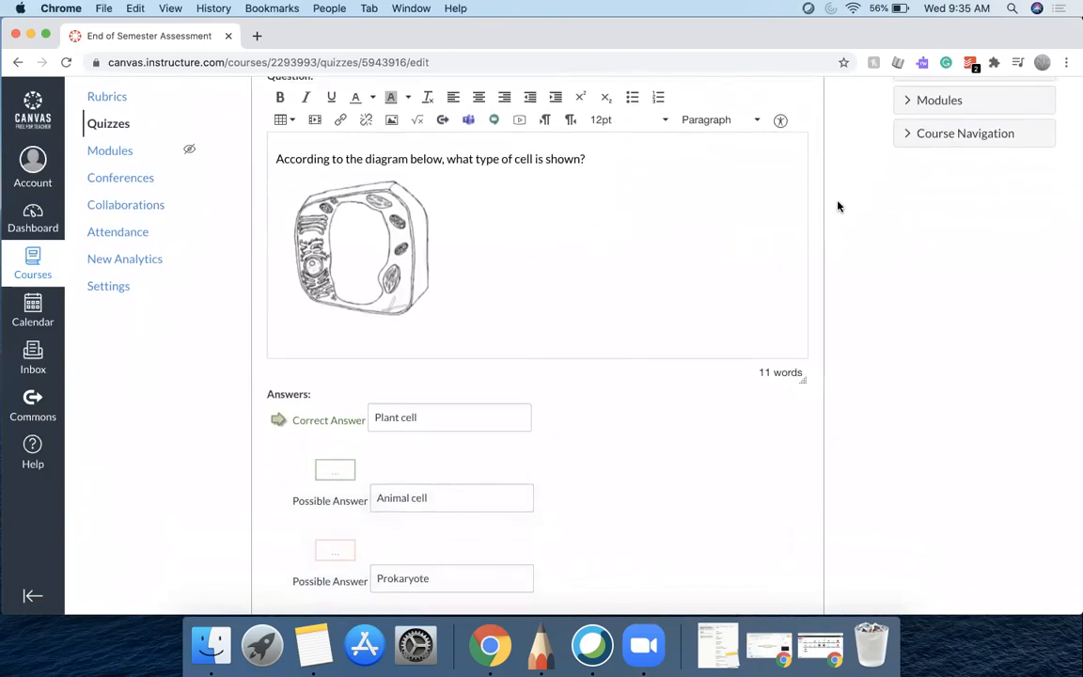
scroll(839, 206, "down", 2)
scroll(840, 207, "down", 3)
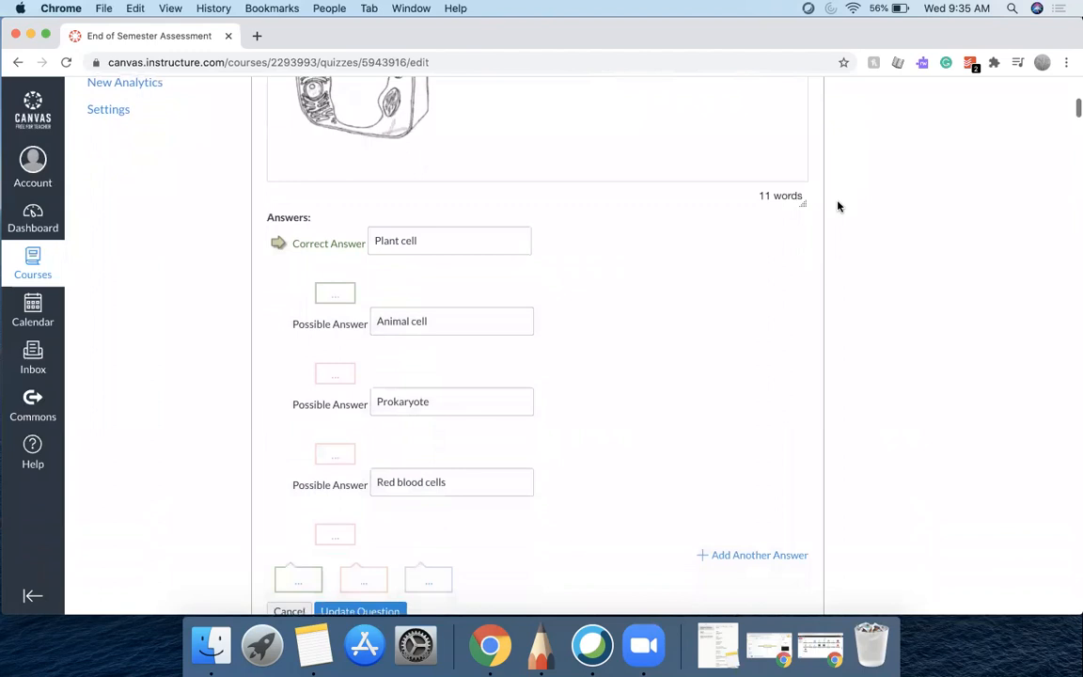
scroll(840, 207, "up", 5)
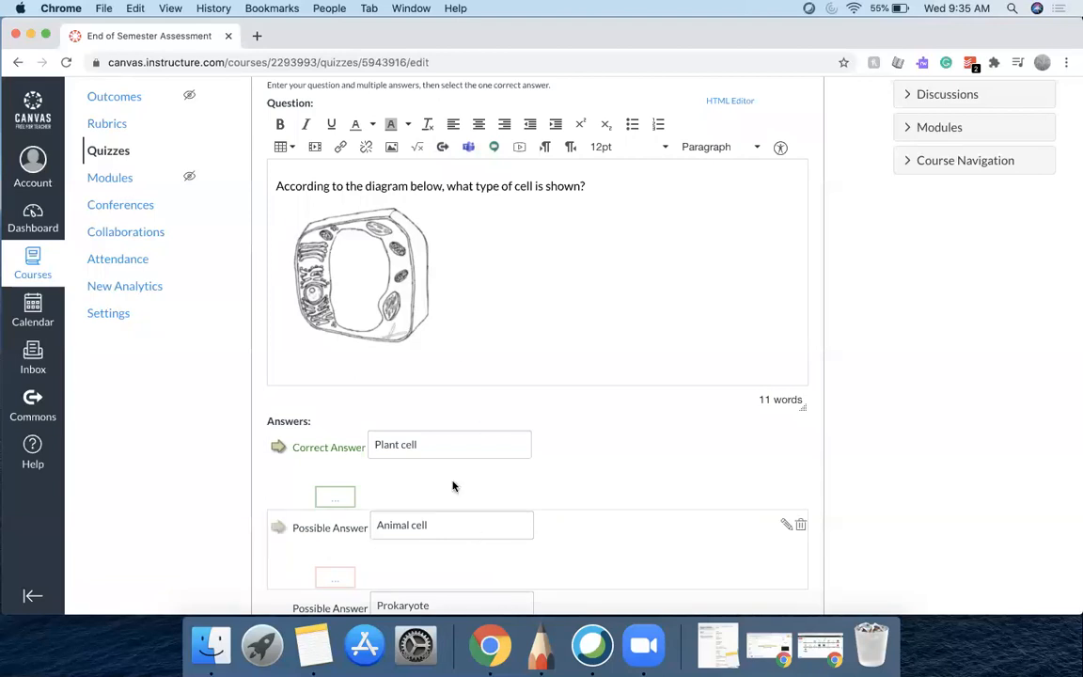
scroll(459, 464, "down", 5)
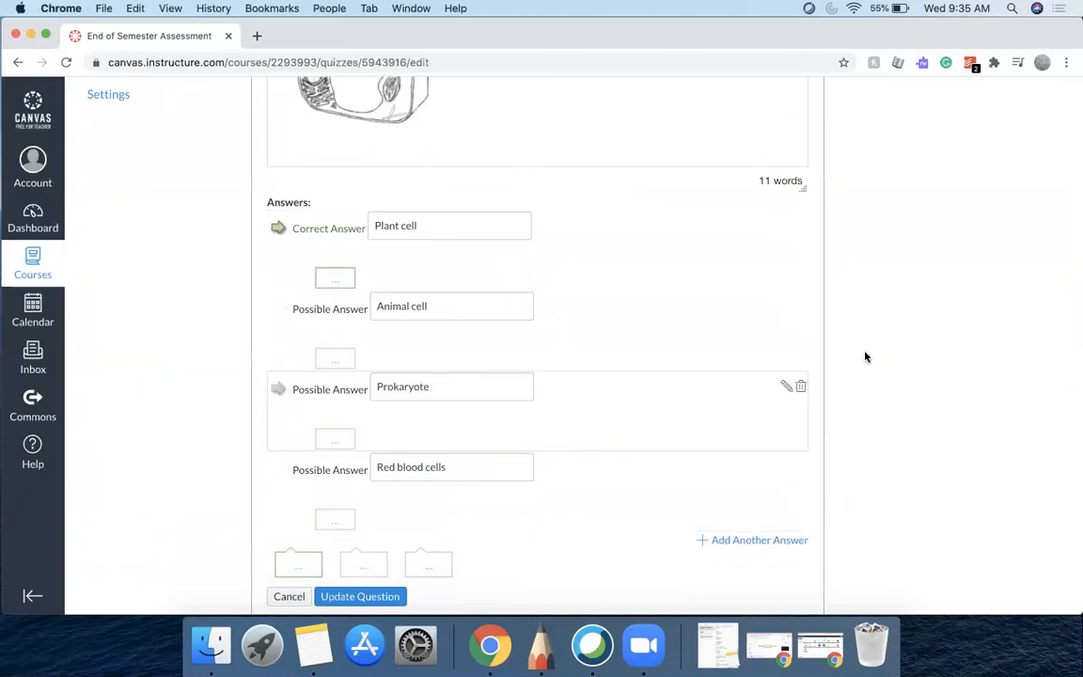
scroll(866, 356, "up", 4)
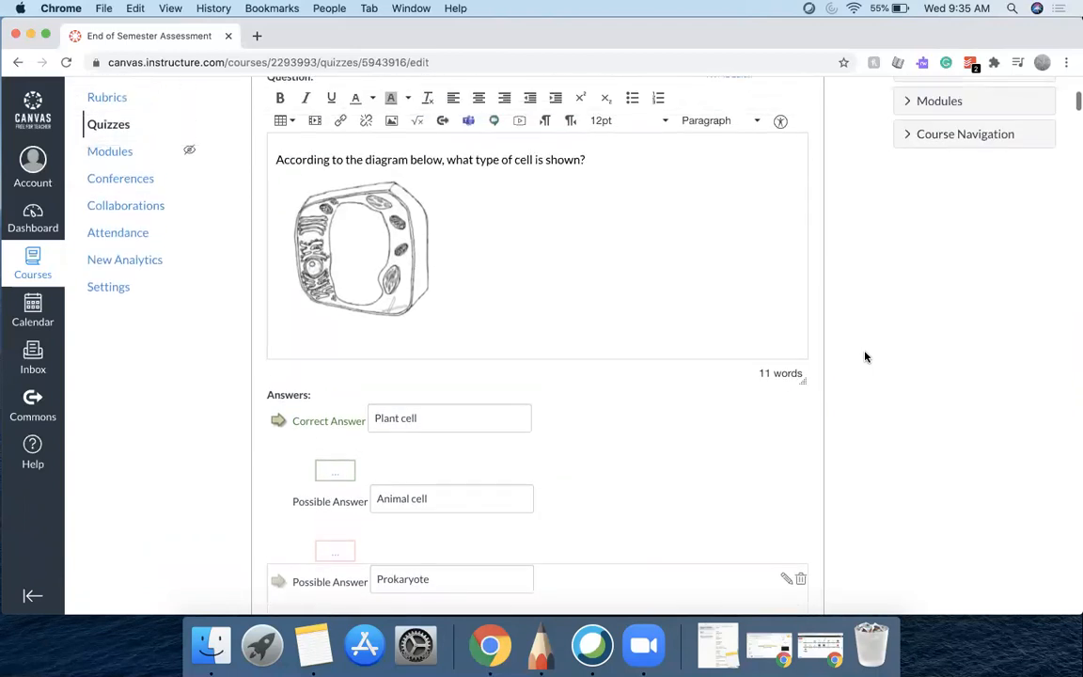
scroll(866, 356, "down", 3)
scroll(866, 356, "down", 4)
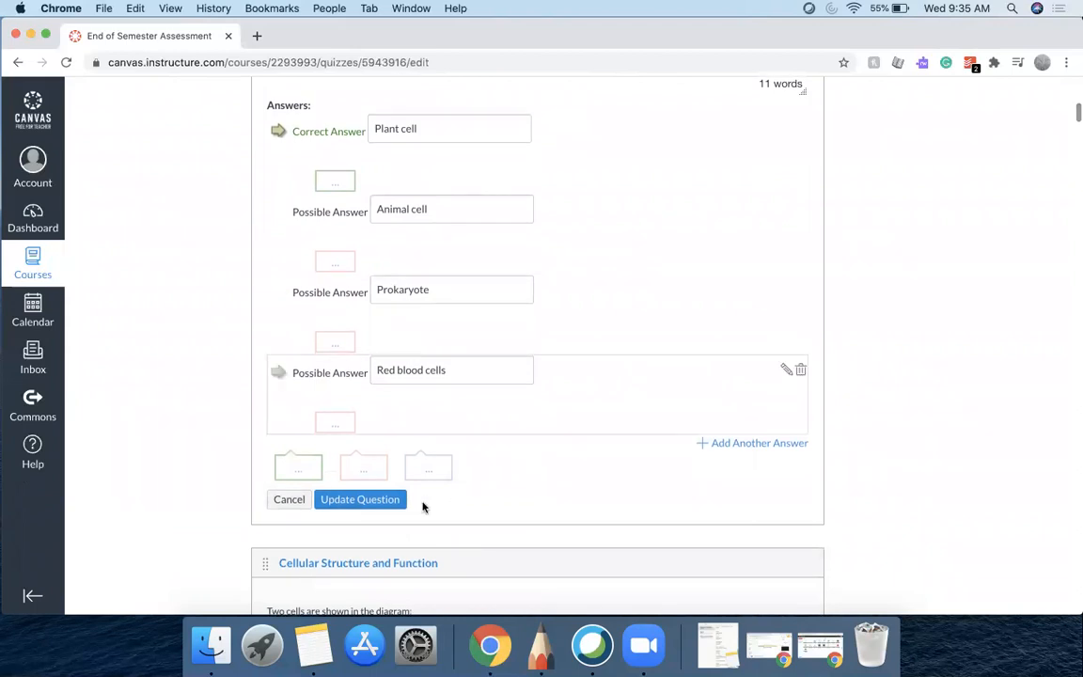
left_click(359, 499)
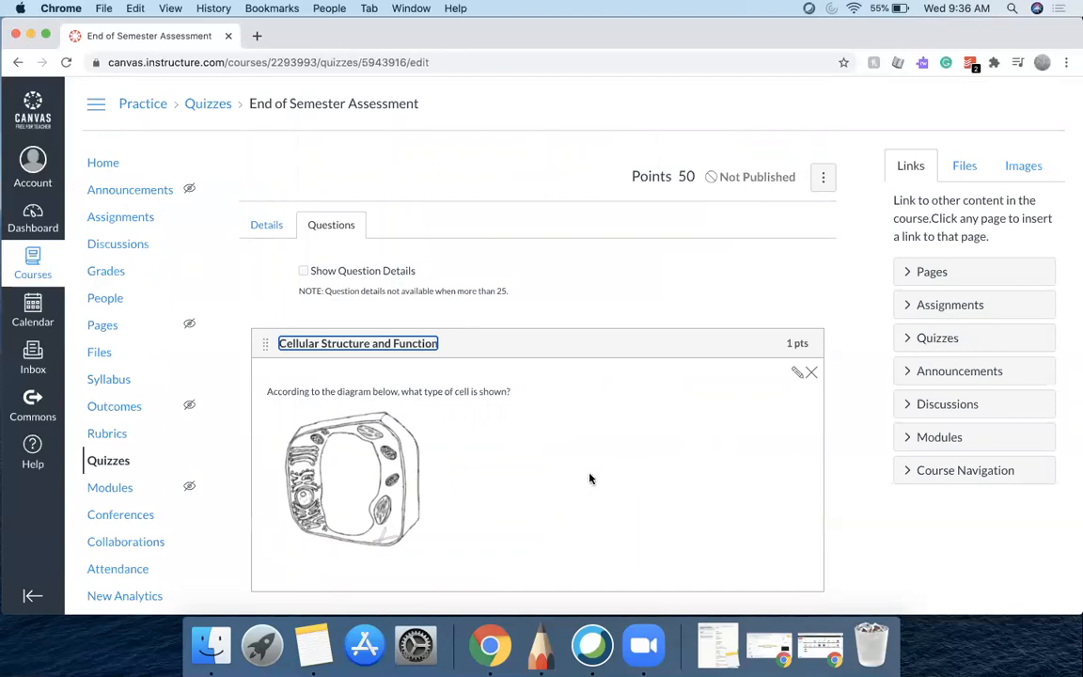
Return to the course's quiz list and open Manage Question Banks
scroll(589, 478, "down", 2)
scroll(589, 478, "up", 1)
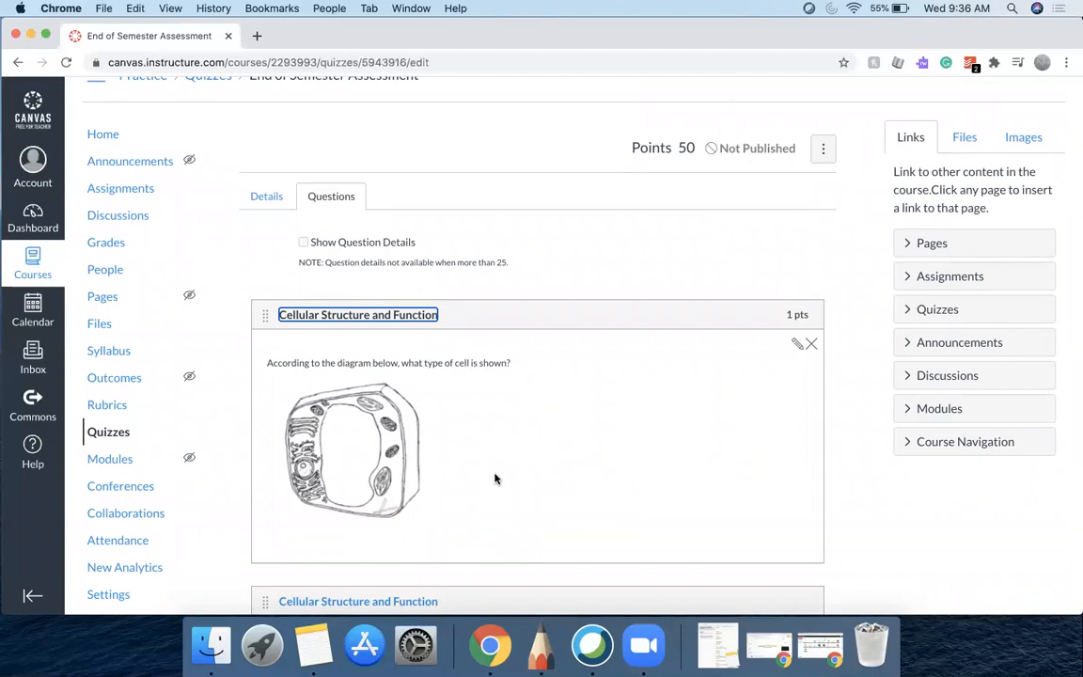
left_click(109, 434)
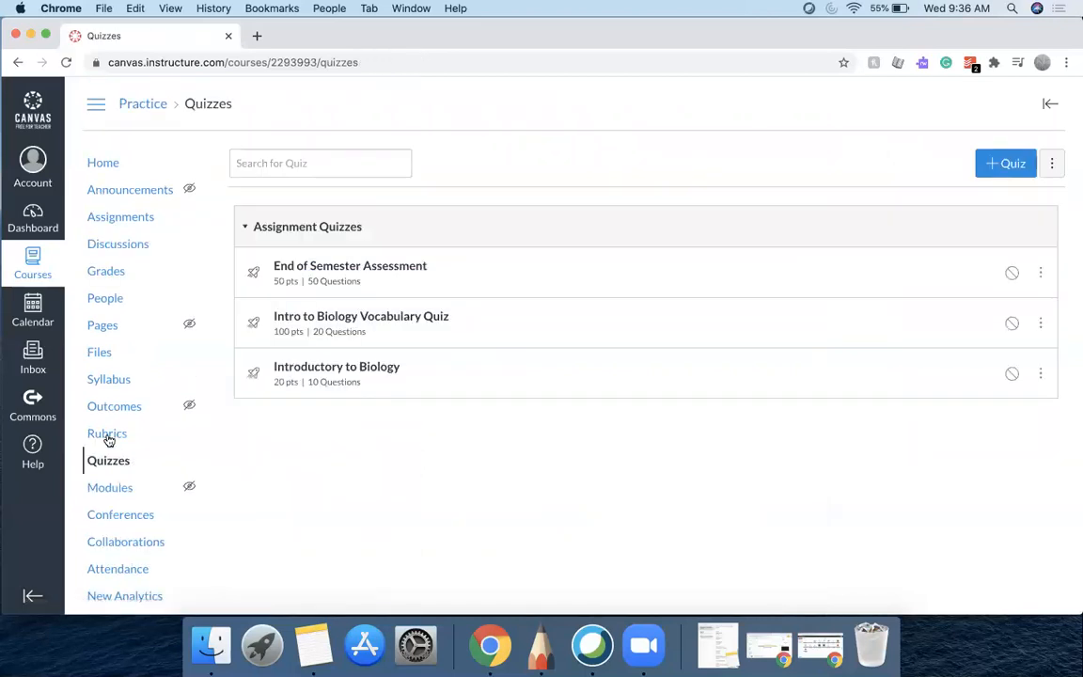
left_click(1053, 164)
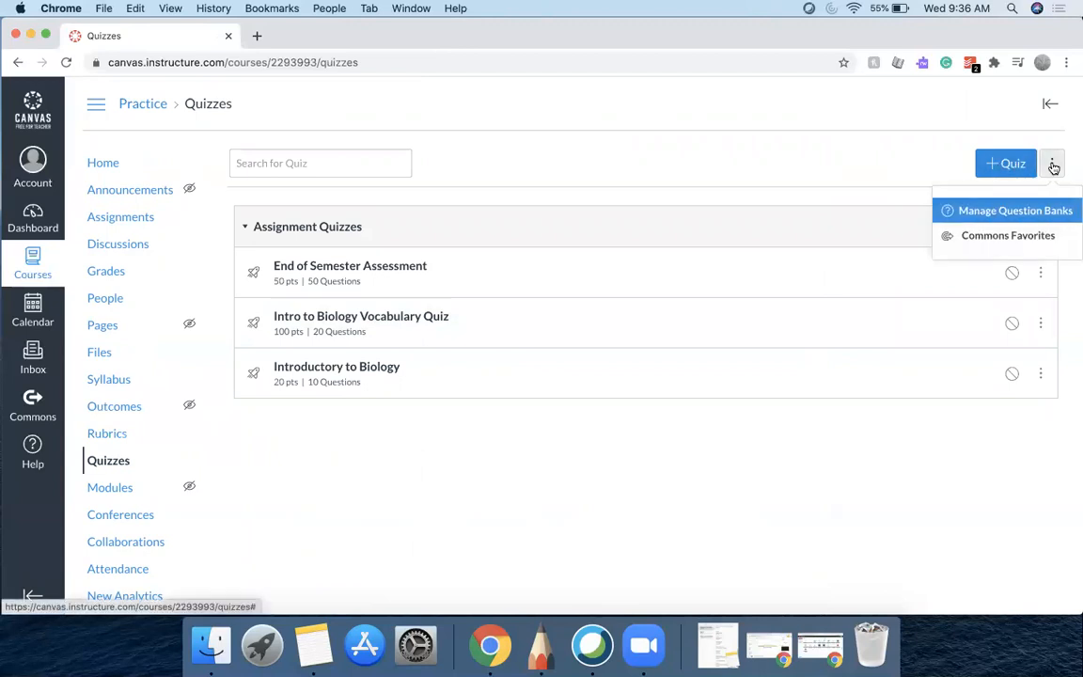
left_click(1042, 212)
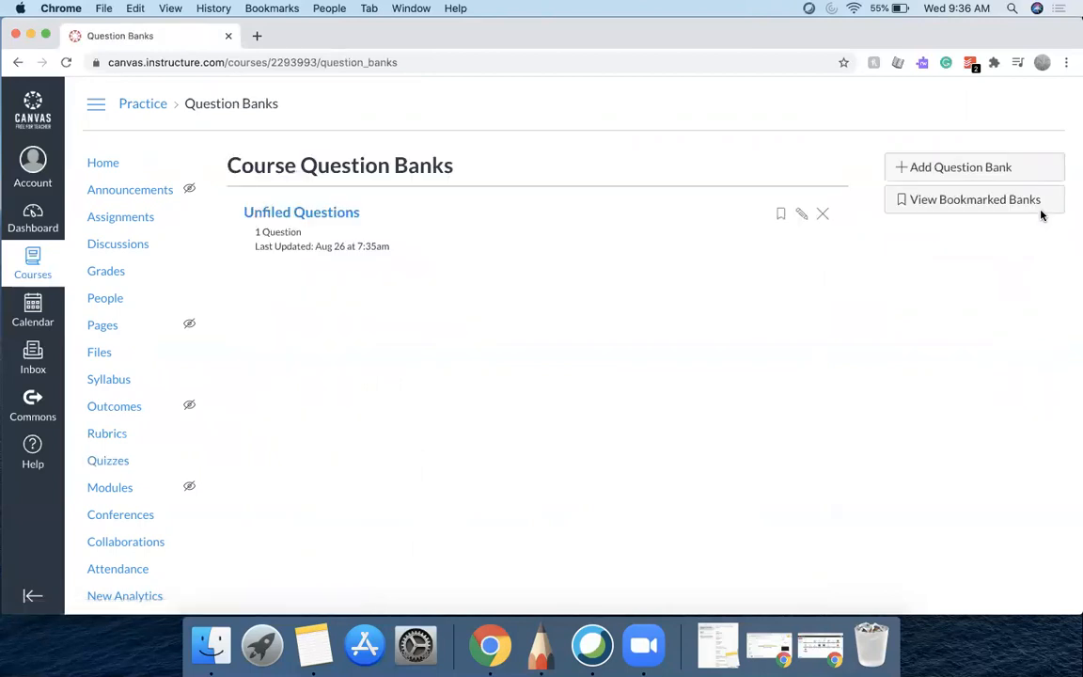
Open the Unfiled Questions bank and review the question it contains
left_click(319, 213)
scroll(530, 446, "down", 1)
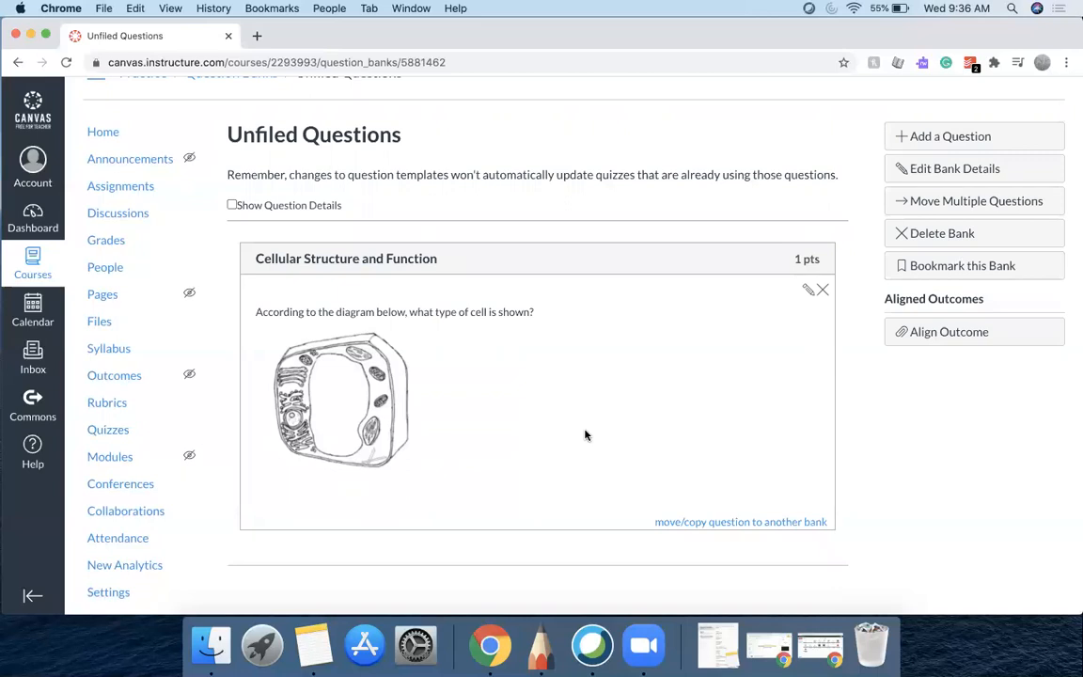
scroll(584, 434, "up", 1)
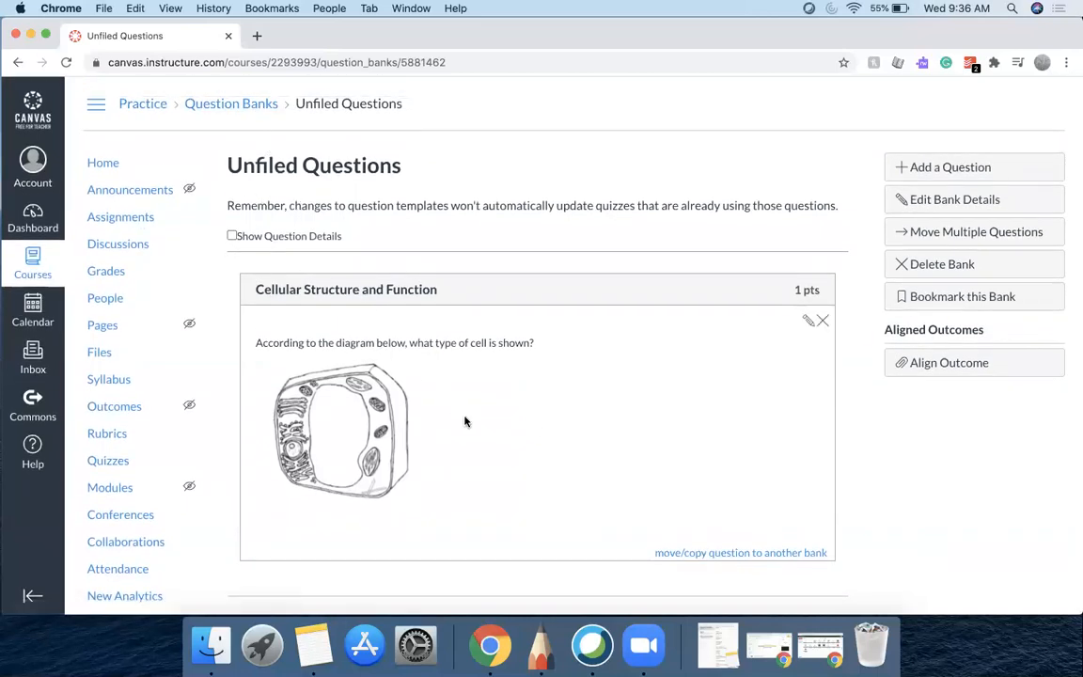
scroll(464, 421, "down", 1)
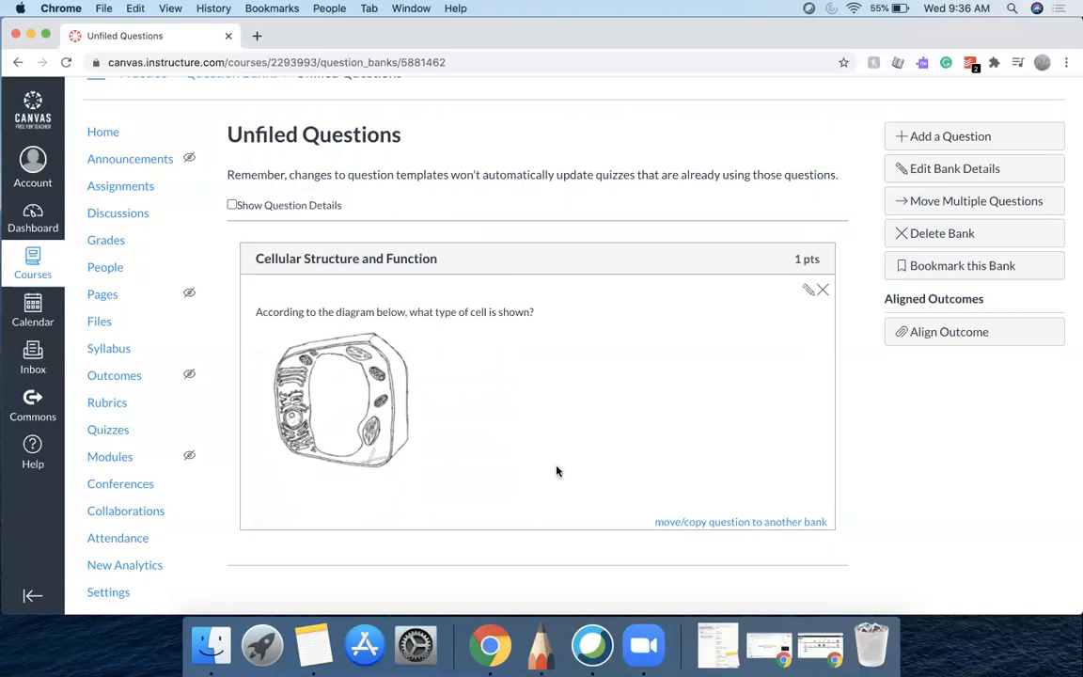
scroll(509, 409, "up", 2)
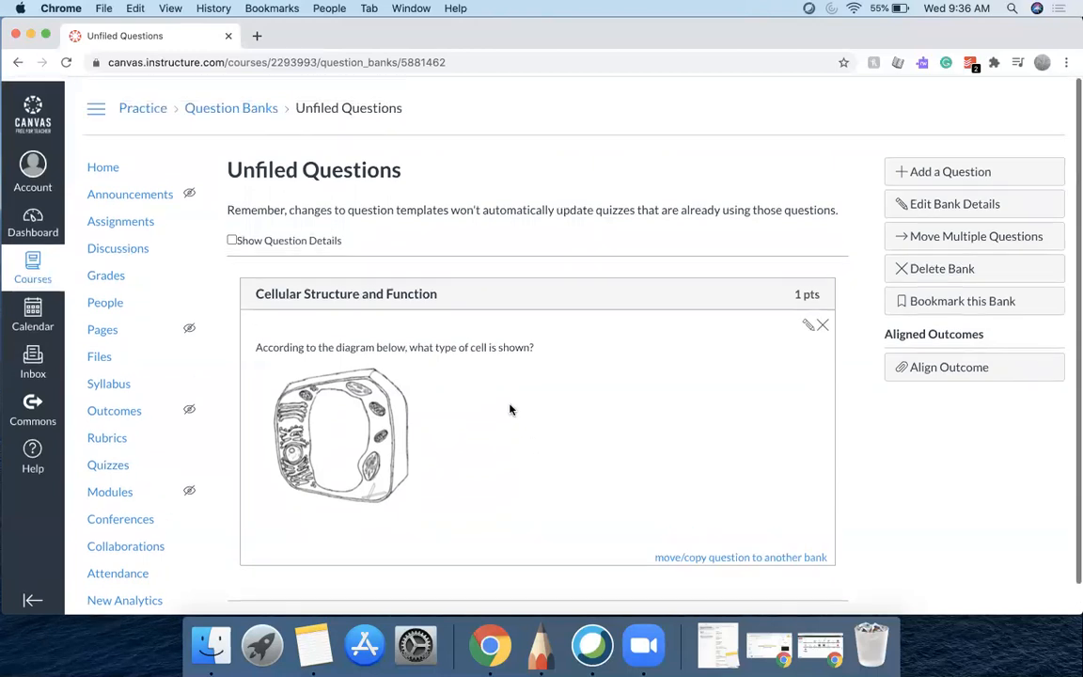
scroll(125, 524, "down", 2)
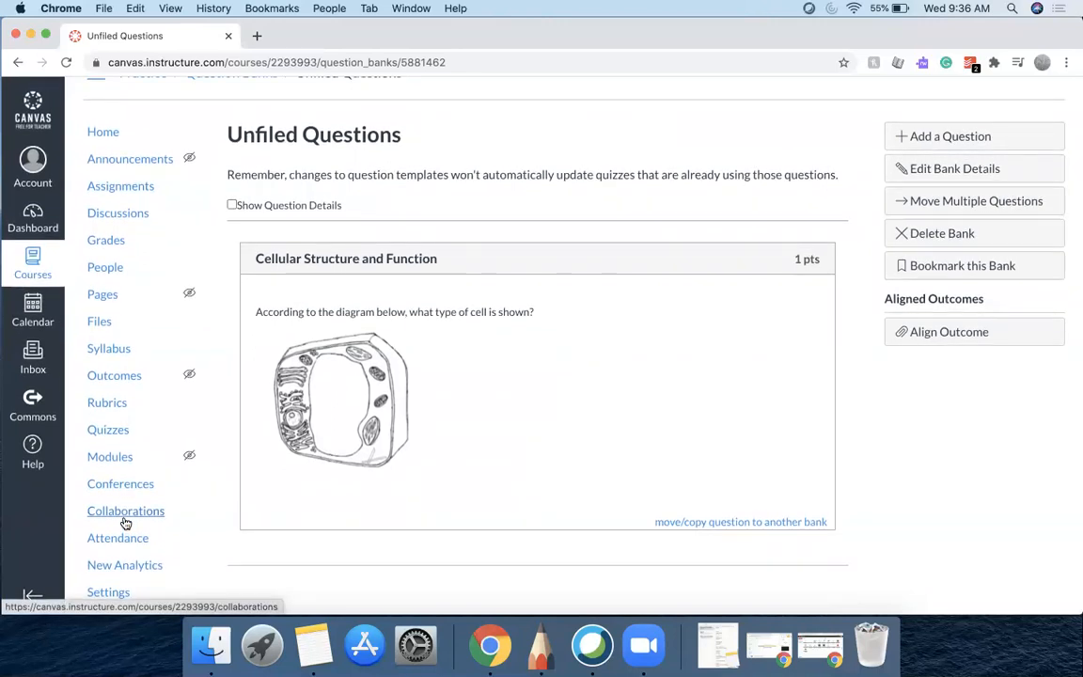
Reopen the End of Semester Assessment quiz from the quiz list and browse its Questions tab
left_click(118, 437)
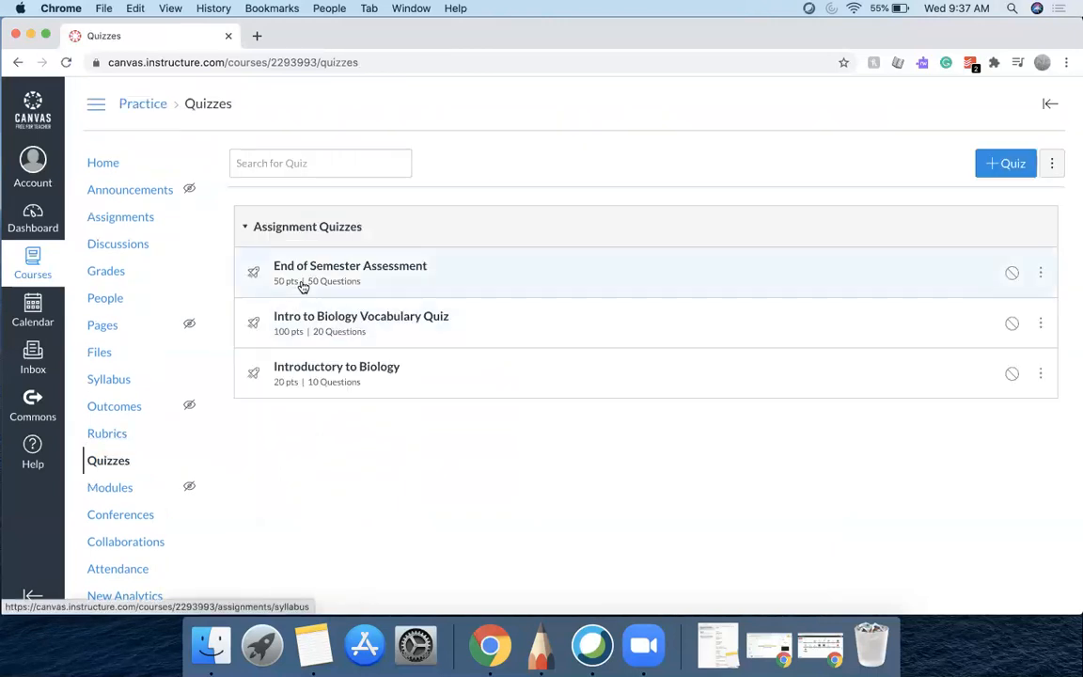
left_click(339, 269)
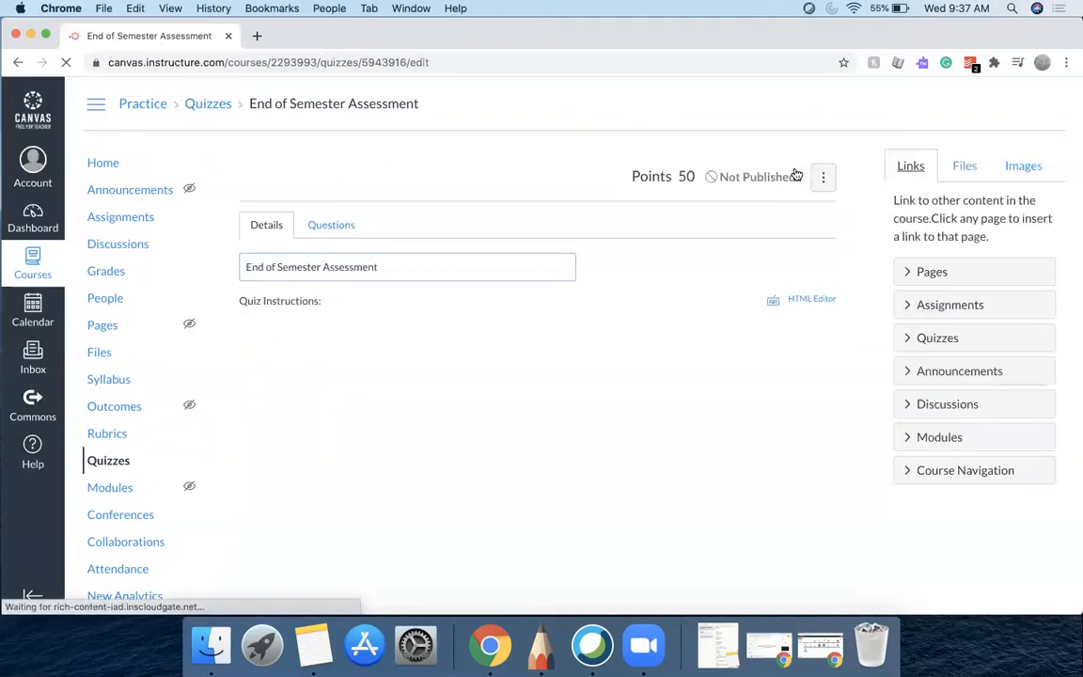
left_click(328, 229)
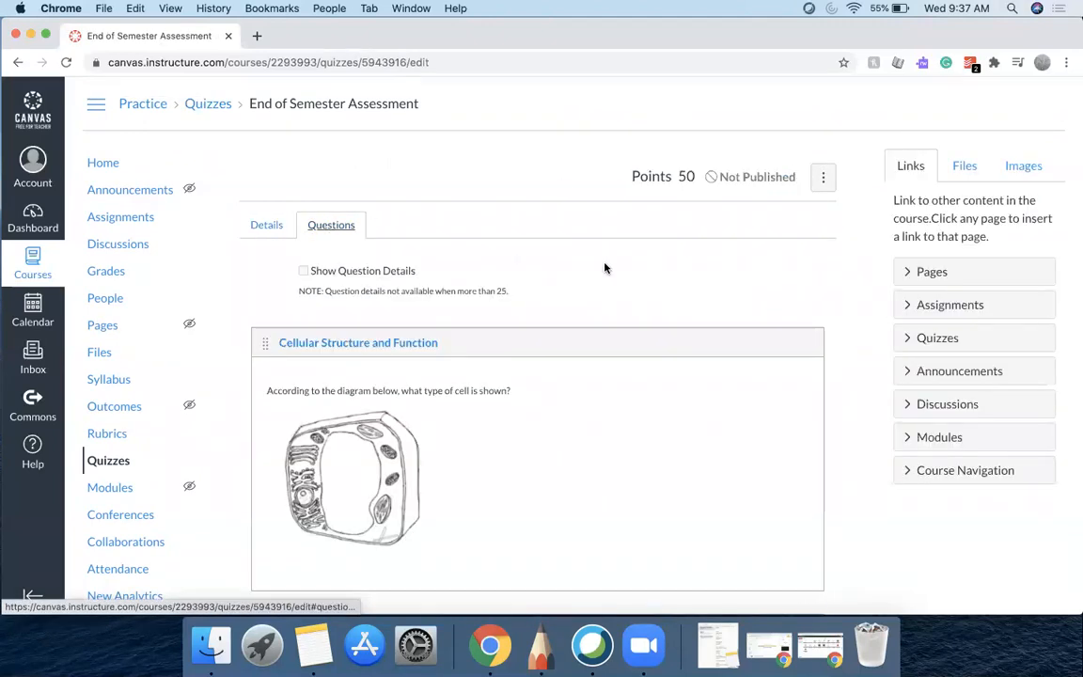
scroll(669, 288, "down", 3)
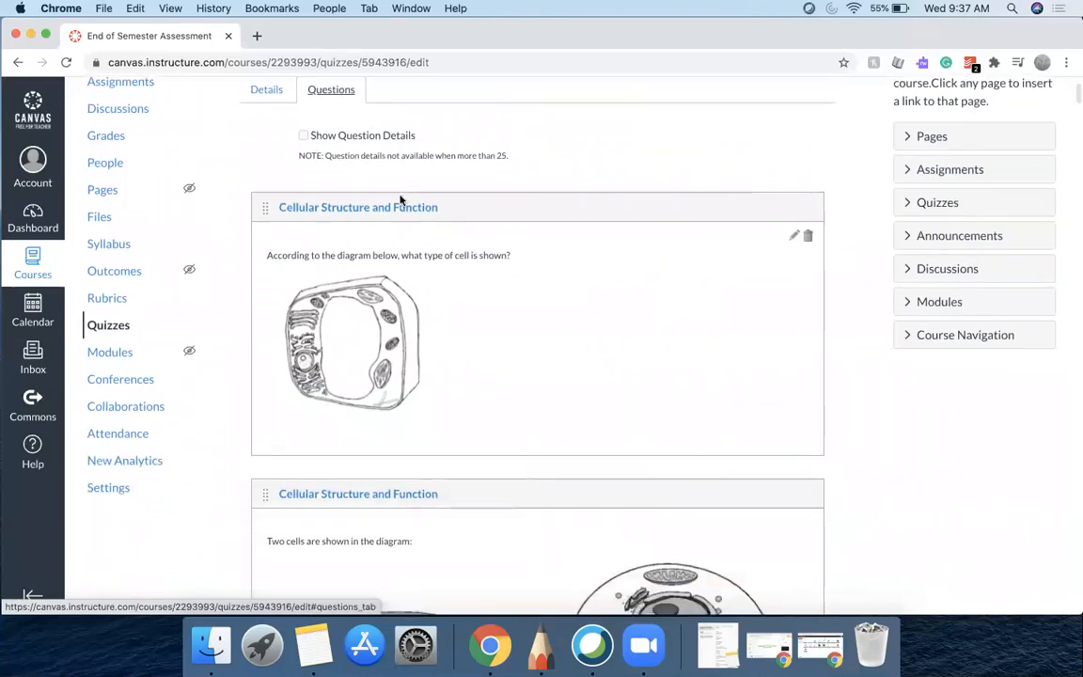
scroll(564, 382, "down", 5)
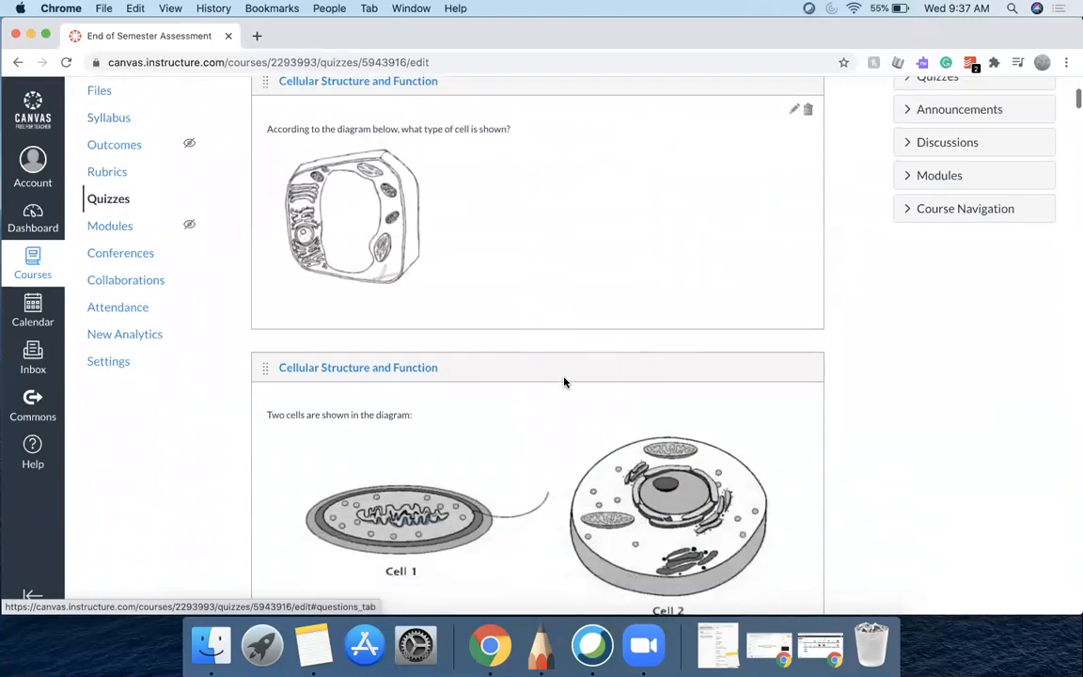
scroll(564, 382, "down", 2)
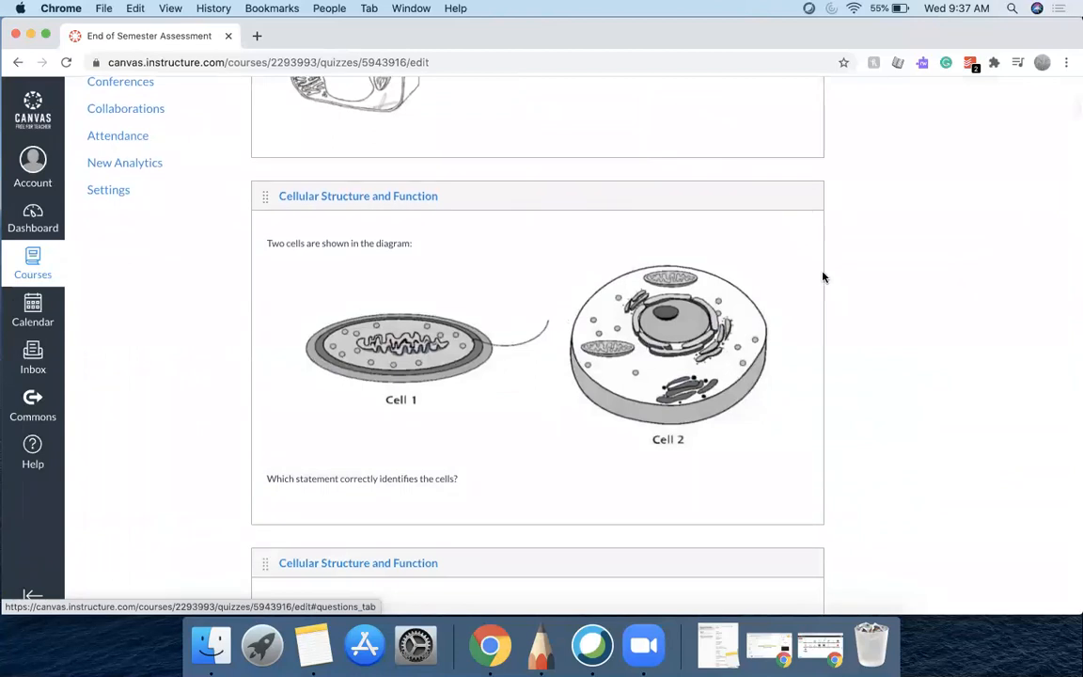
Open the next cell structure questions in edit mode one after another to review their answer choices
left_click(793, 228)
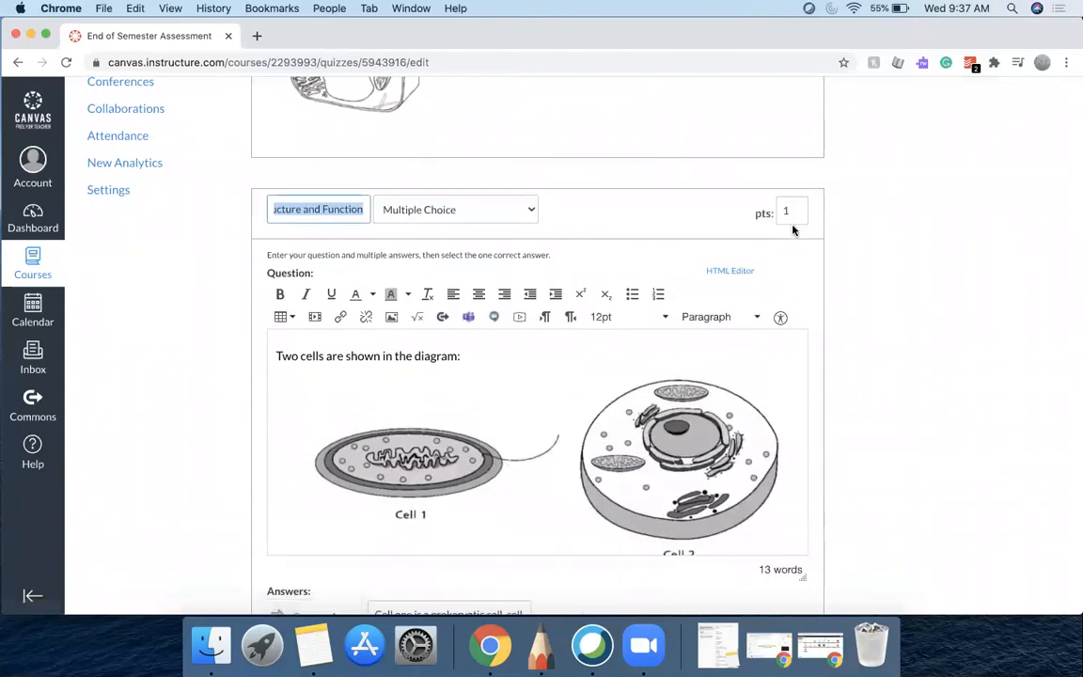
scroll(908, 405, "down", 18)
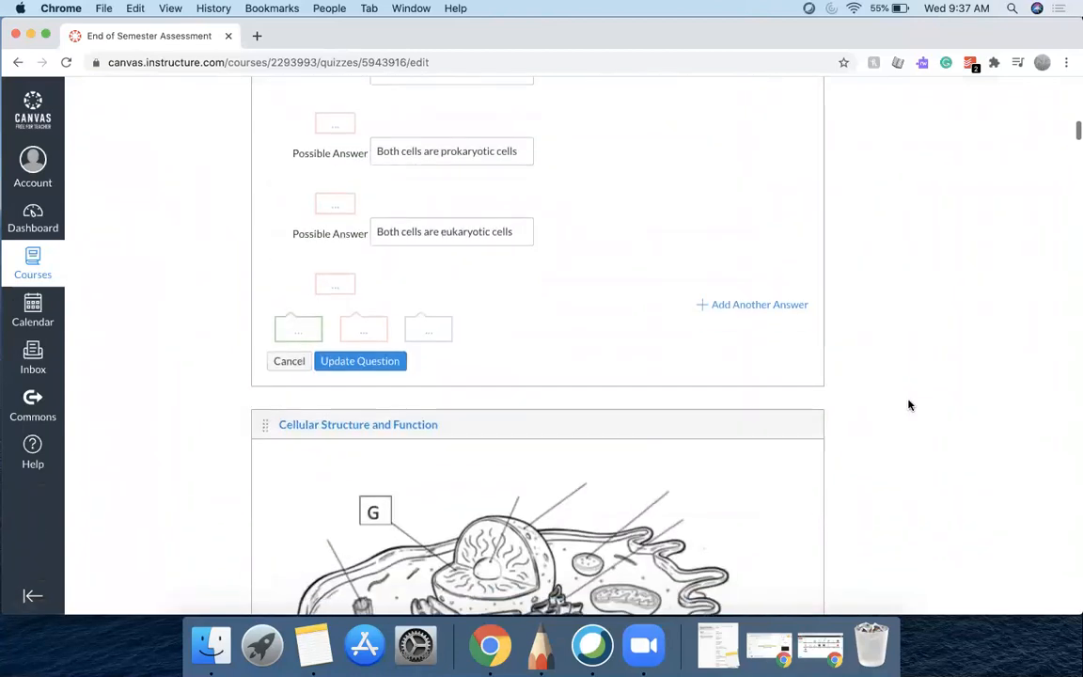
left_click(792, 231)
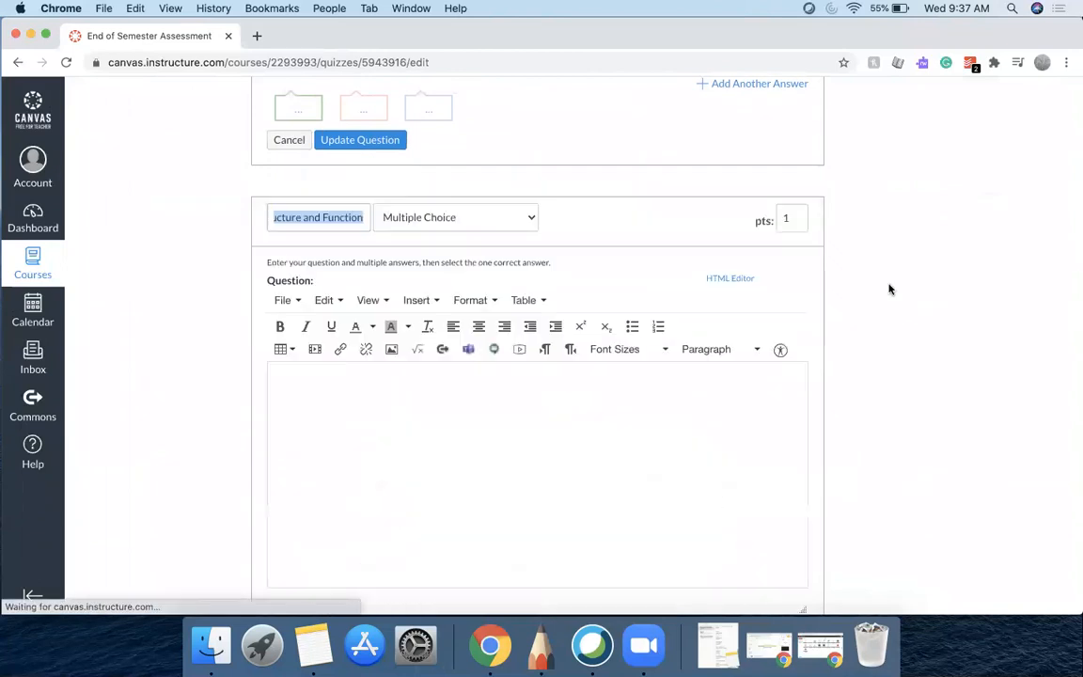
scroll(895, 295, "down", 10)
scroll(896, 295, "down", 8)
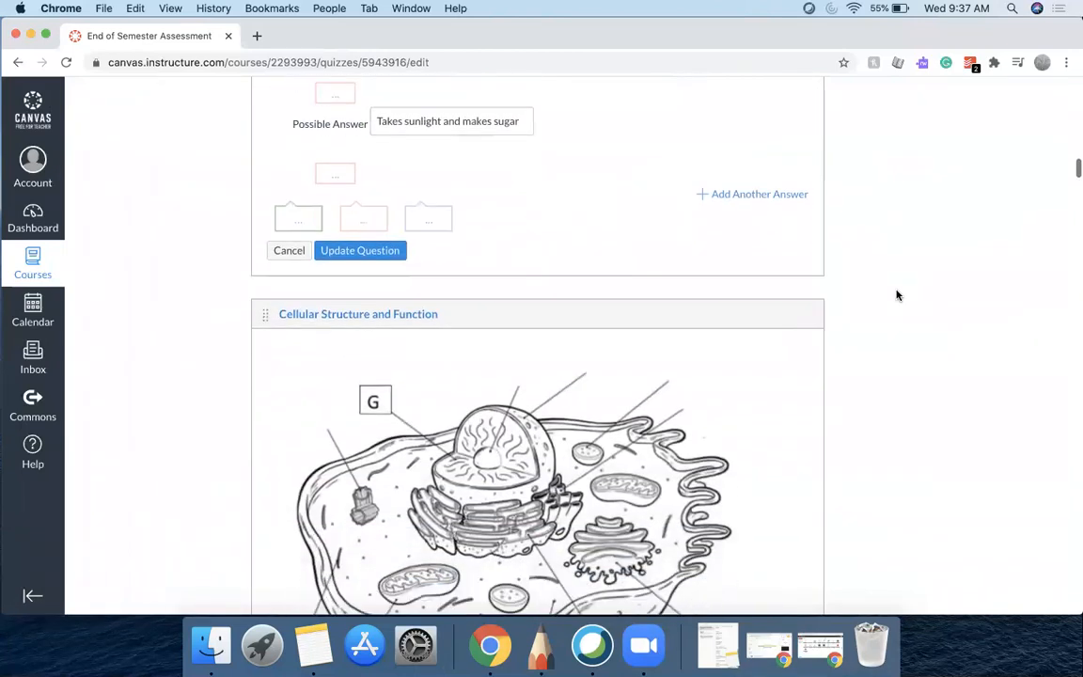
left_click(792, 226)
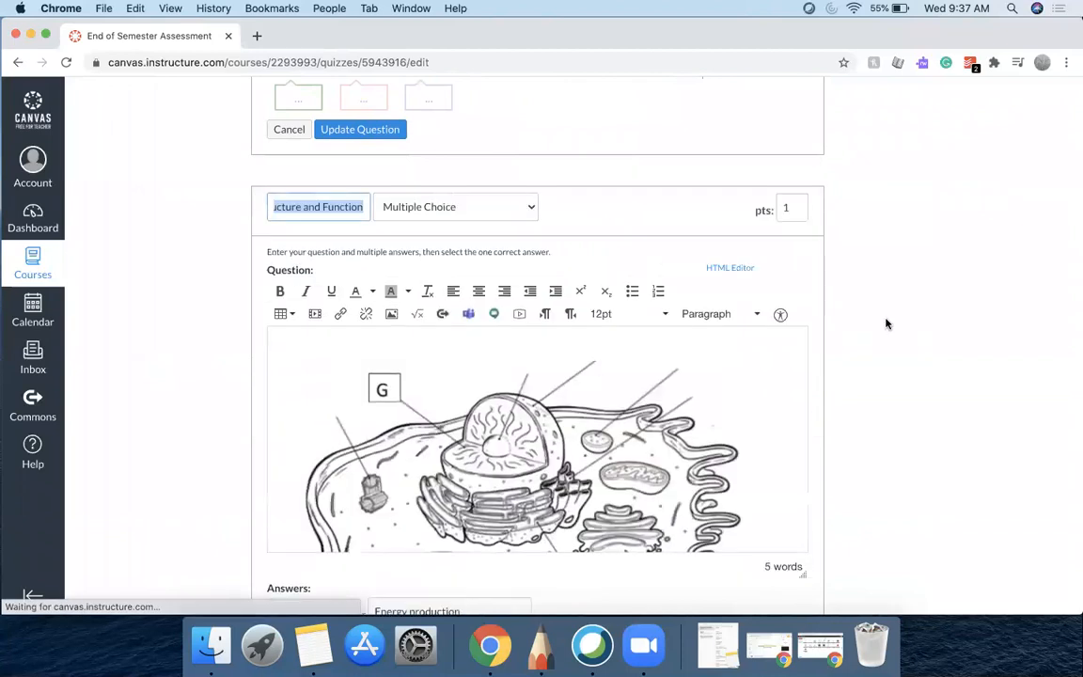
scroll(884, 321, "down", 10)
scroll(886, 324, "down", 5)
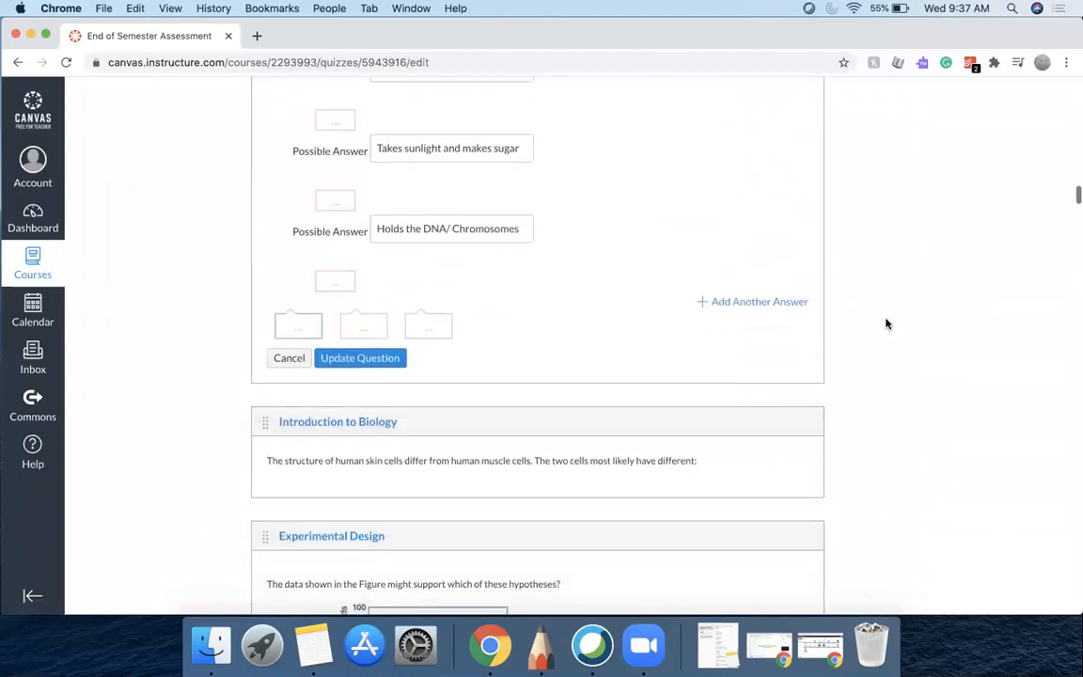
Open the skin-versus-muscle-cell question and the insect coloration question in edit mode to review their answers
left_click(796, 287)
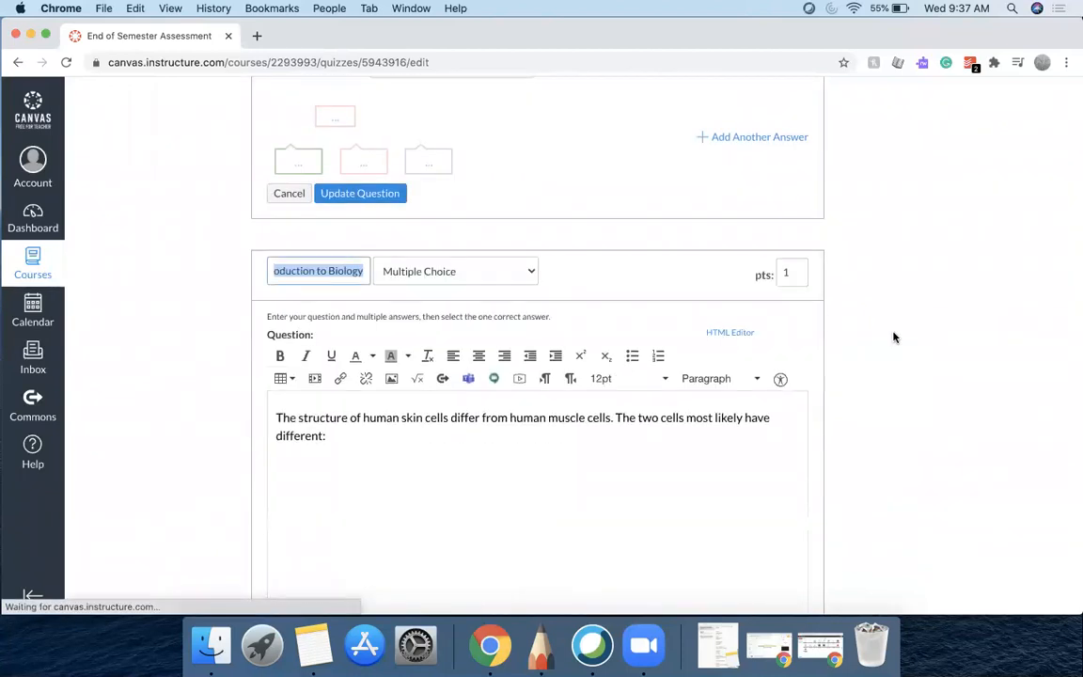
scroll(894, 337, "down", 10)
scroll(894, 336, "down", 6)
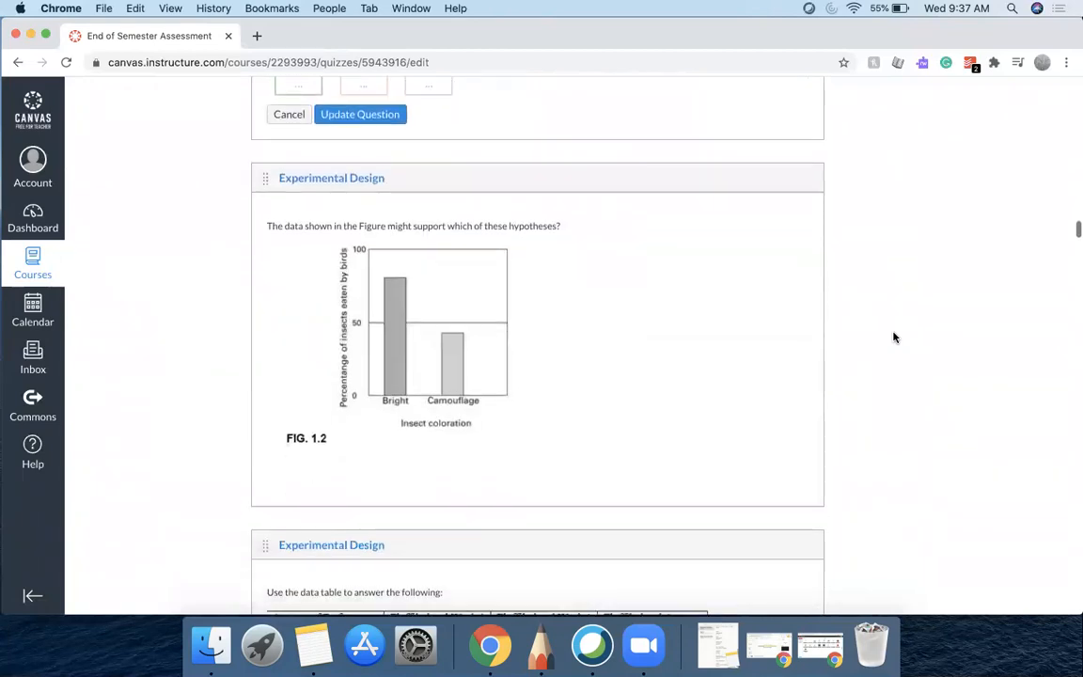
left_click(793, 174)
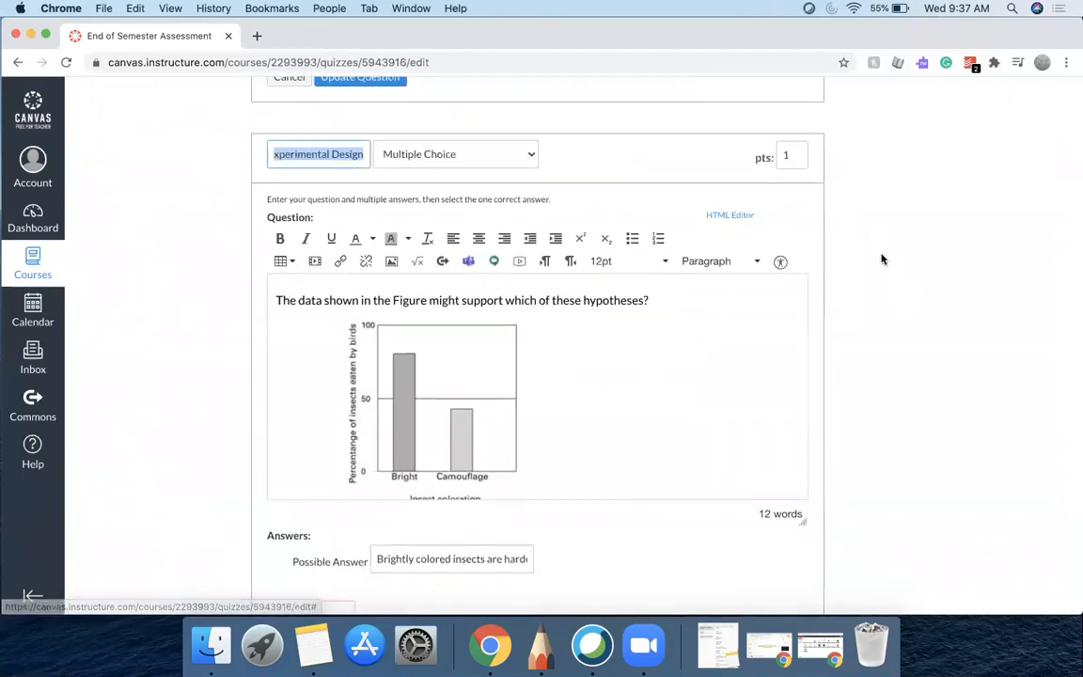
scroll(882, 259, "down", 5)
scroll(881, 259, "down", 3)
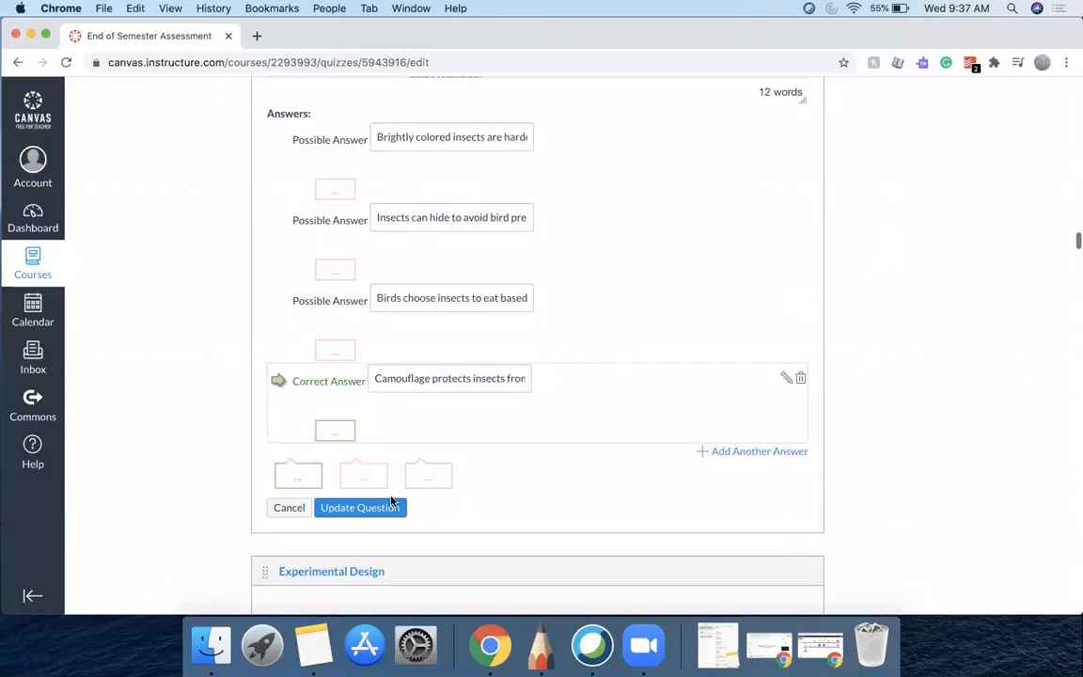
scroll(936, 444, "down", 5)
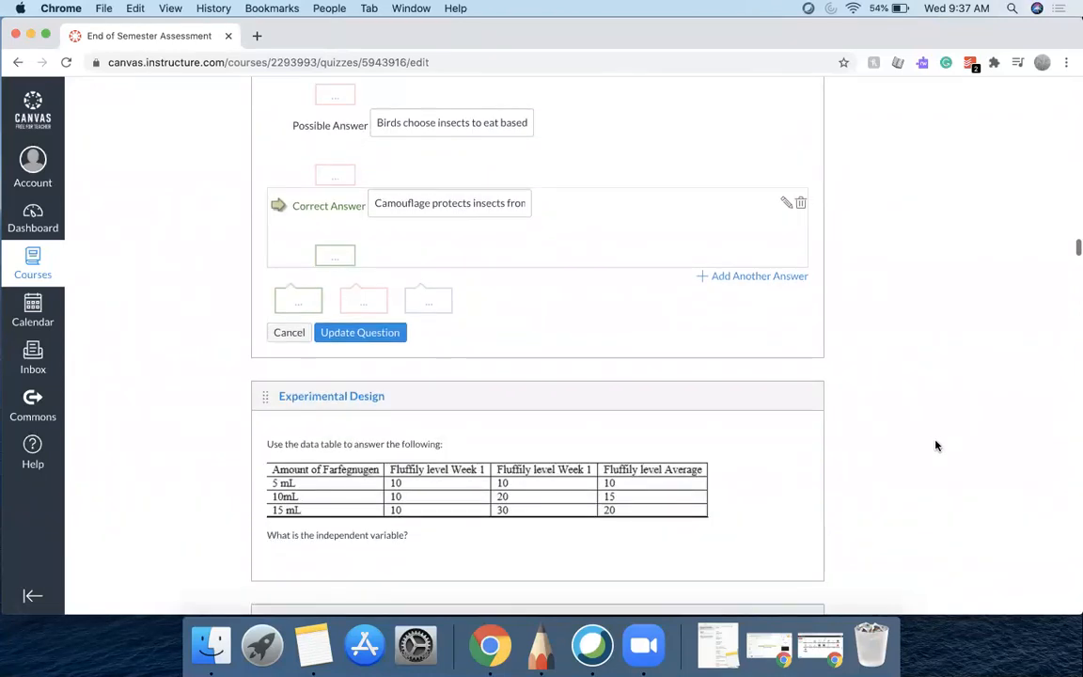
Open the two Experimental Design data-table questions in edit mode and scroll through their contents
left_click(793, 257)
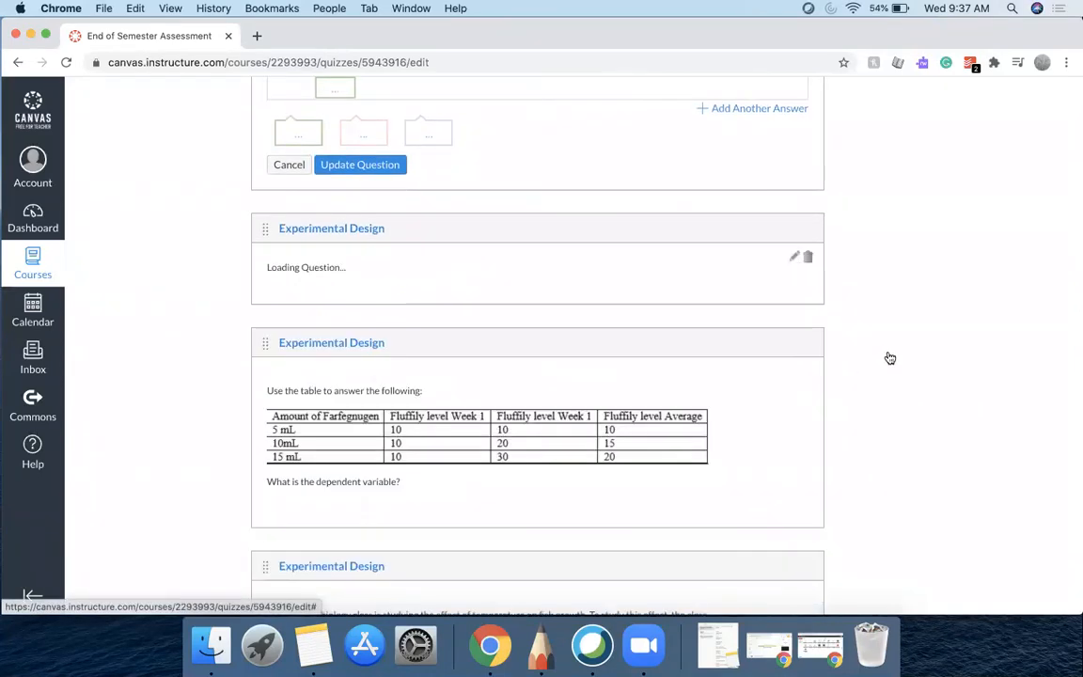
scroll(890, 357, "down", 4)
scroll(889, 356, "down", 8)
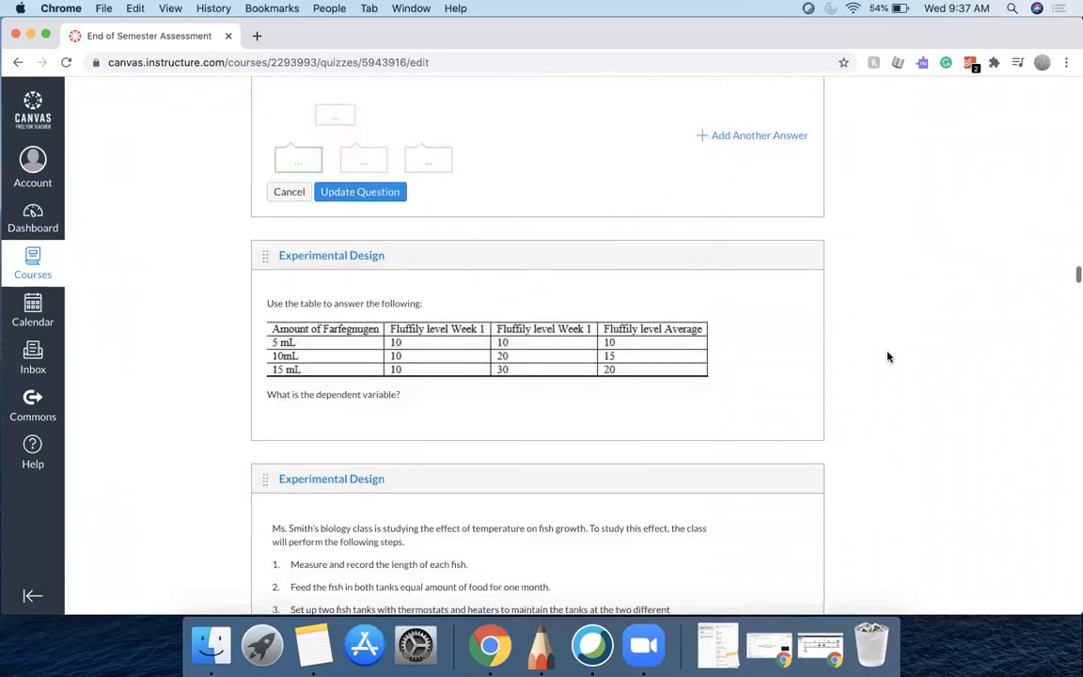
left_click(792, 229)
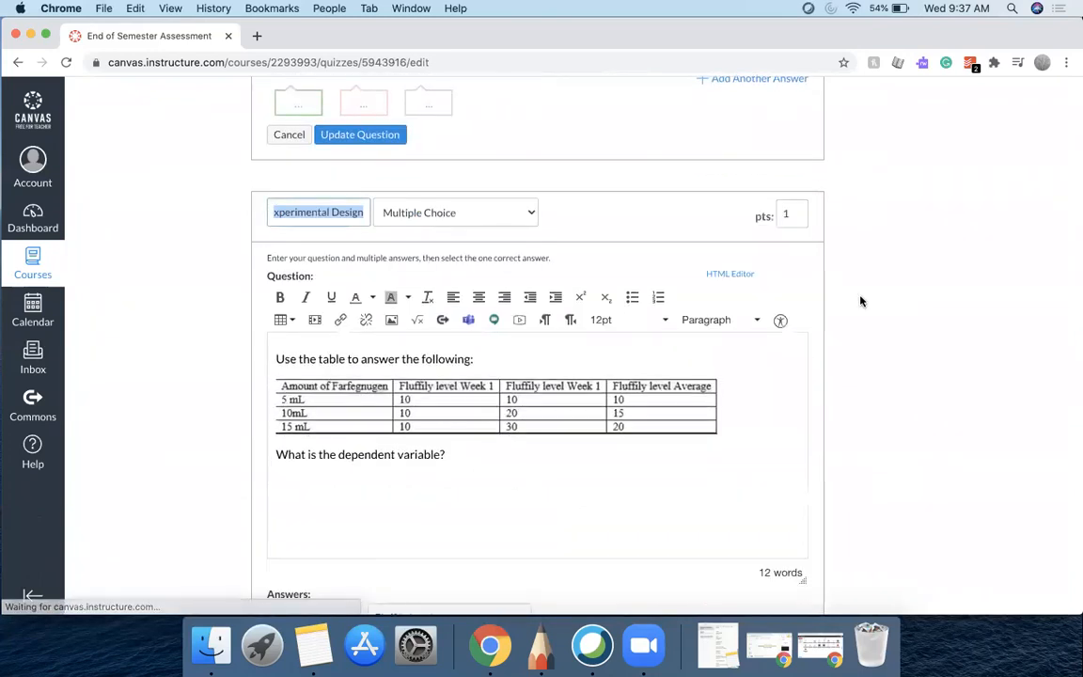
scroll(858, 302, "down", 10)
scroll(858, 302, "down", 2)
scroll(855, 293, "up", 1)
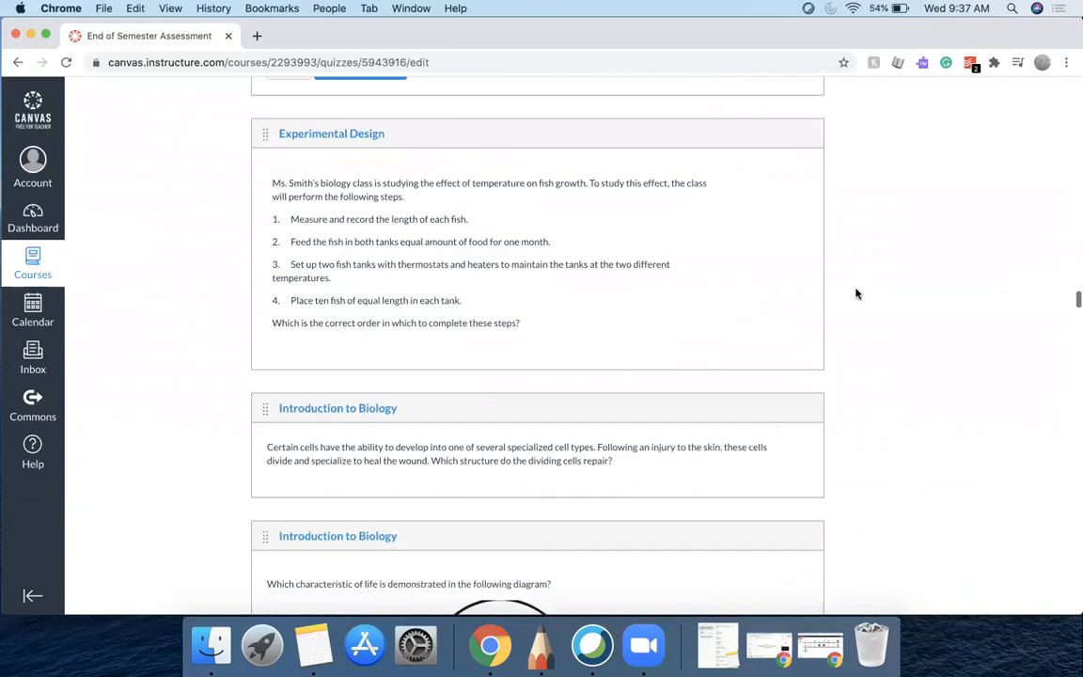
Open the fish-growth step-order question and the following Introduction to Biology questions in edit mode to check their answers
left_click(795, 165)
scroll(836, 221, "down", 10)
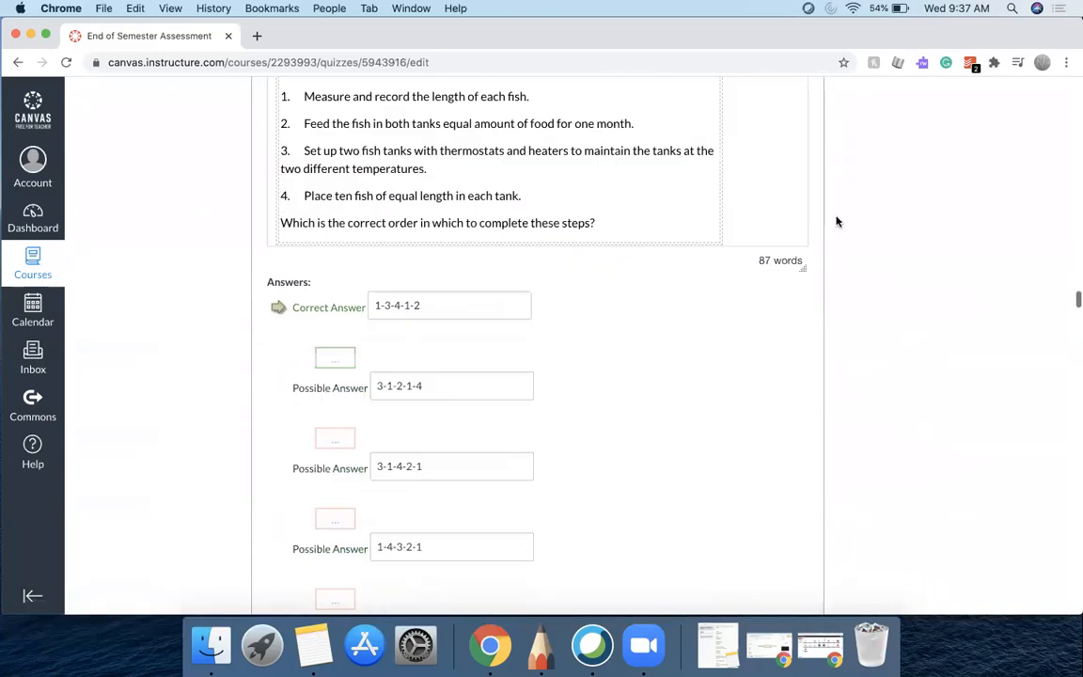
left_click(790, 260)
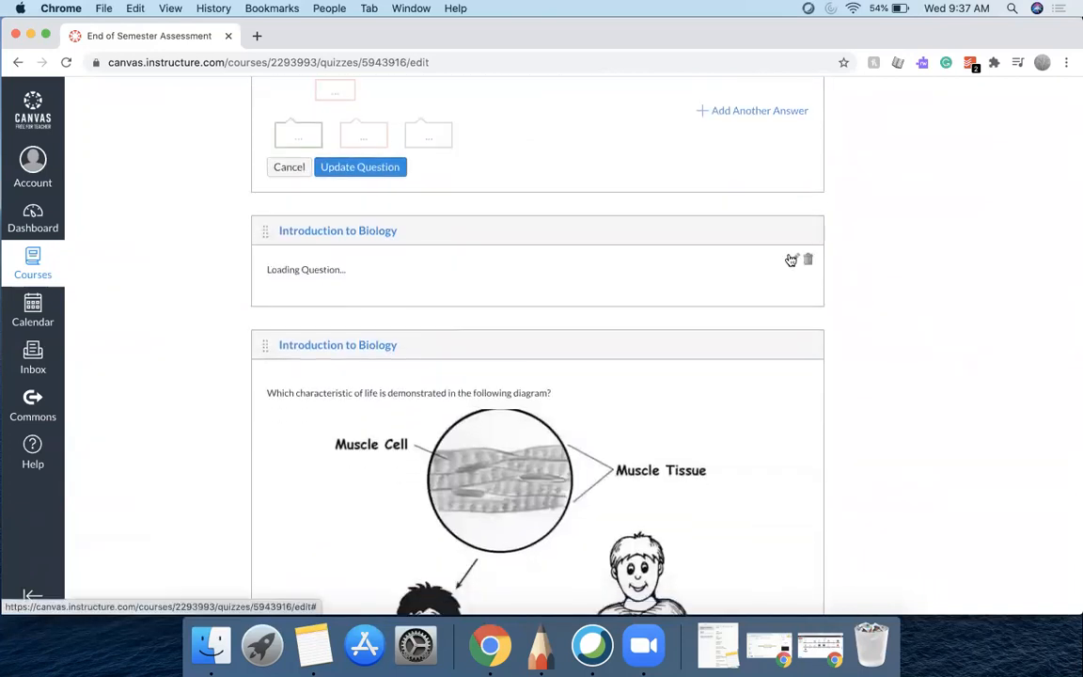
scroll(875, 322, "down", 10)
scroll(875, 326, "down", 3)
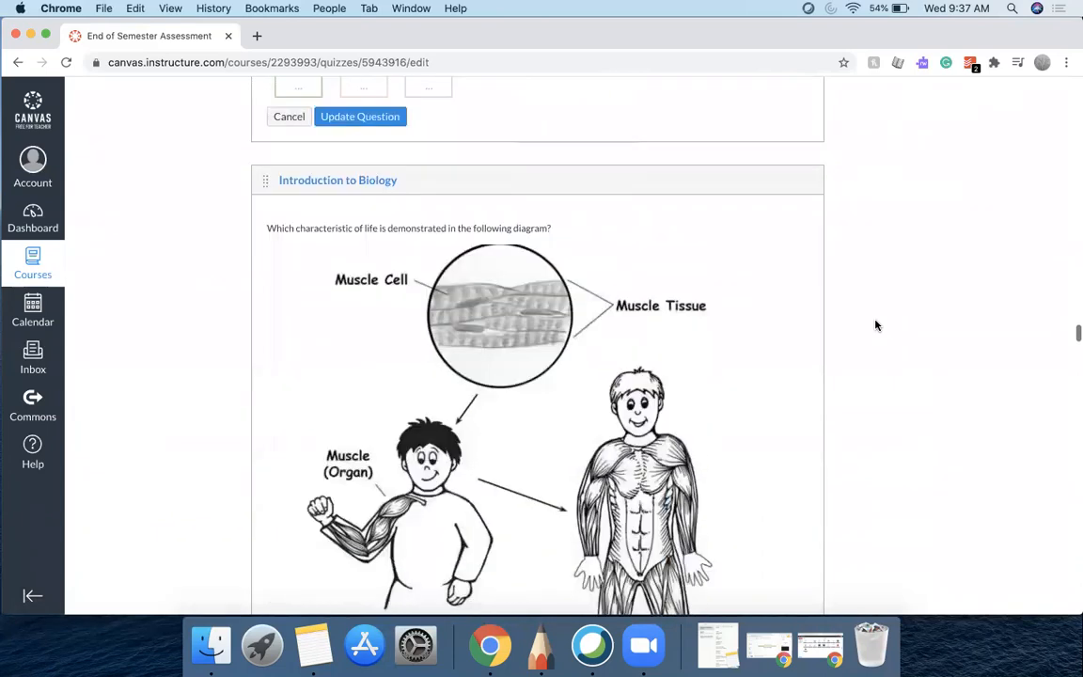
left_click(792, 213)
scroll(863, 316, "down", 8)
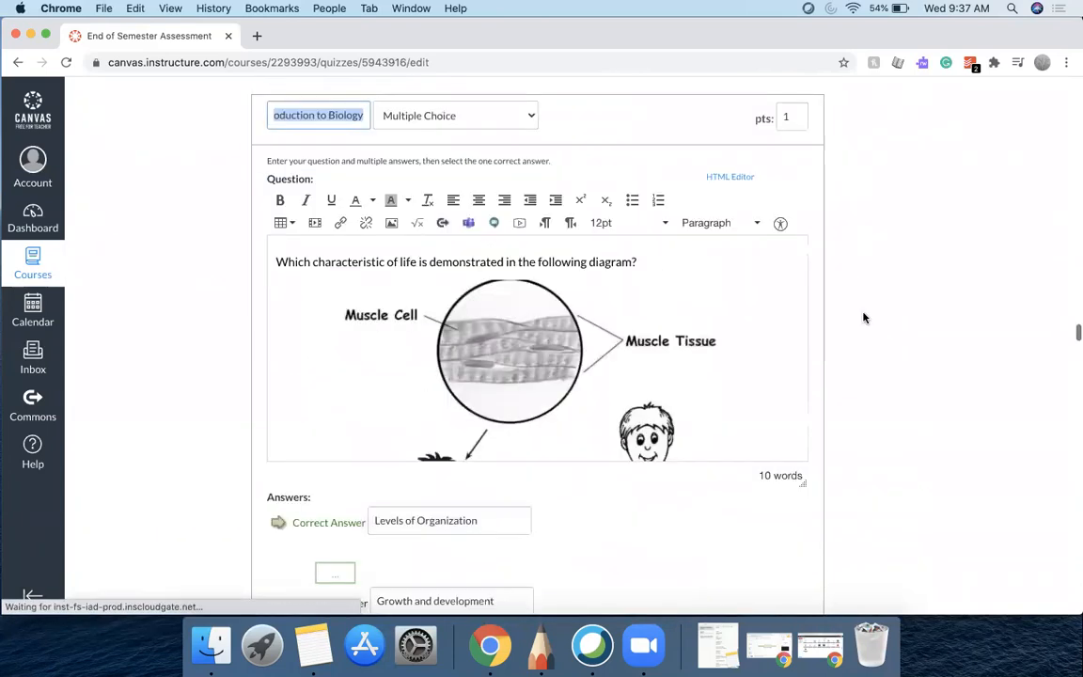
scroll(863, 318, "down", 10)
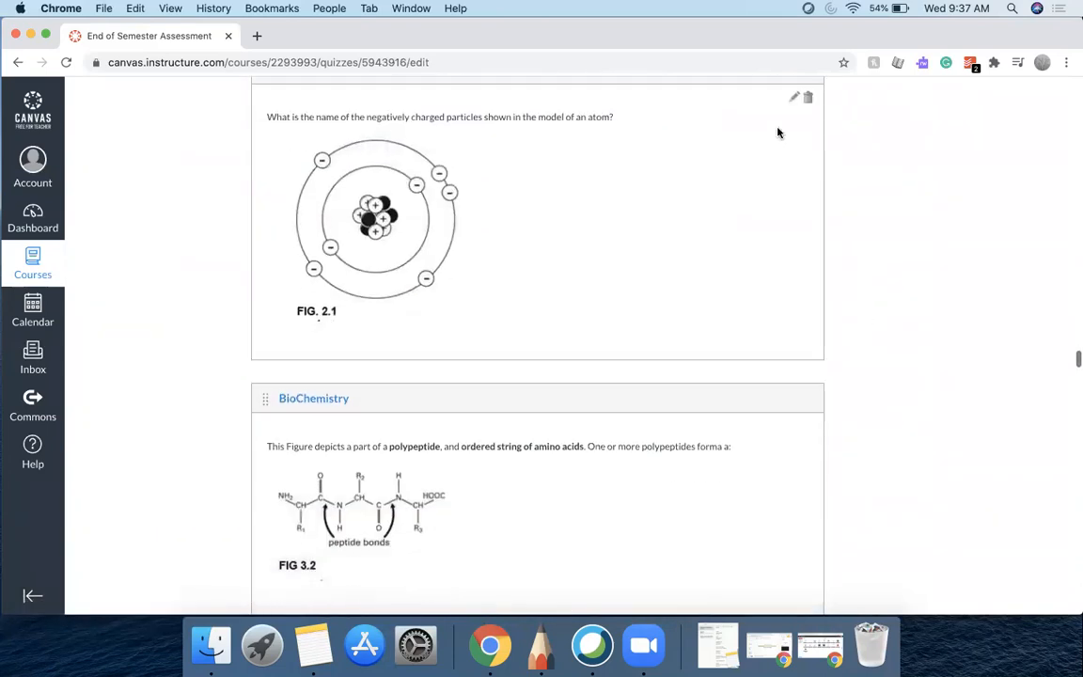
Open the atom model, polypeptide and four-cell-types questions in edit mode and review their answer choices
left_click(792, 100)
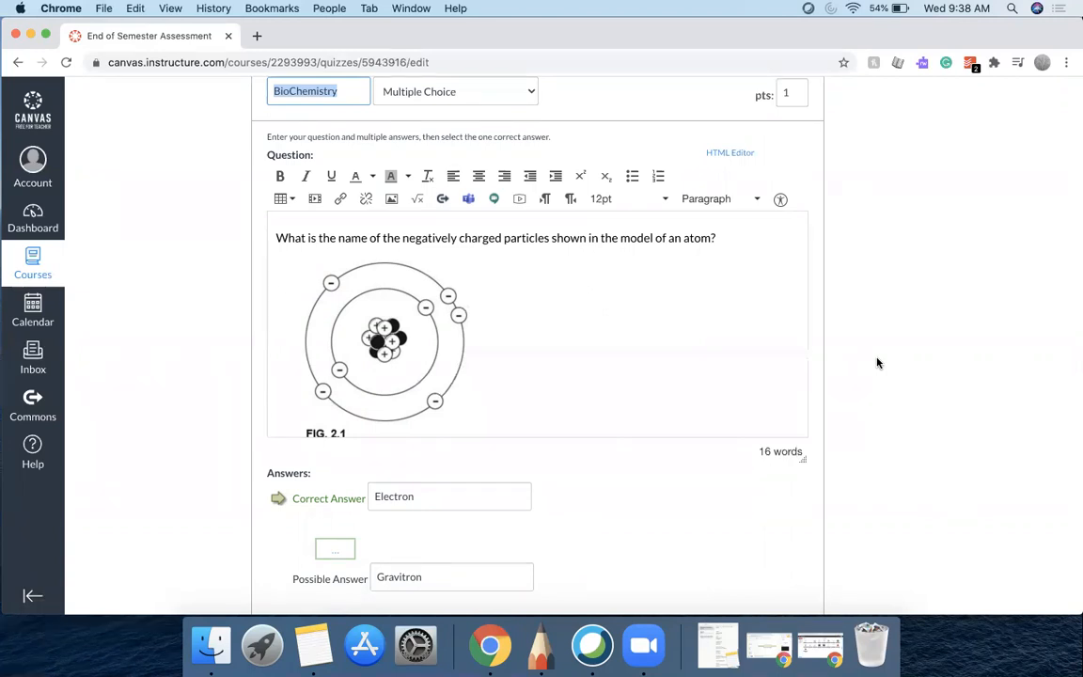
scroll(877, 363, "down", 10)
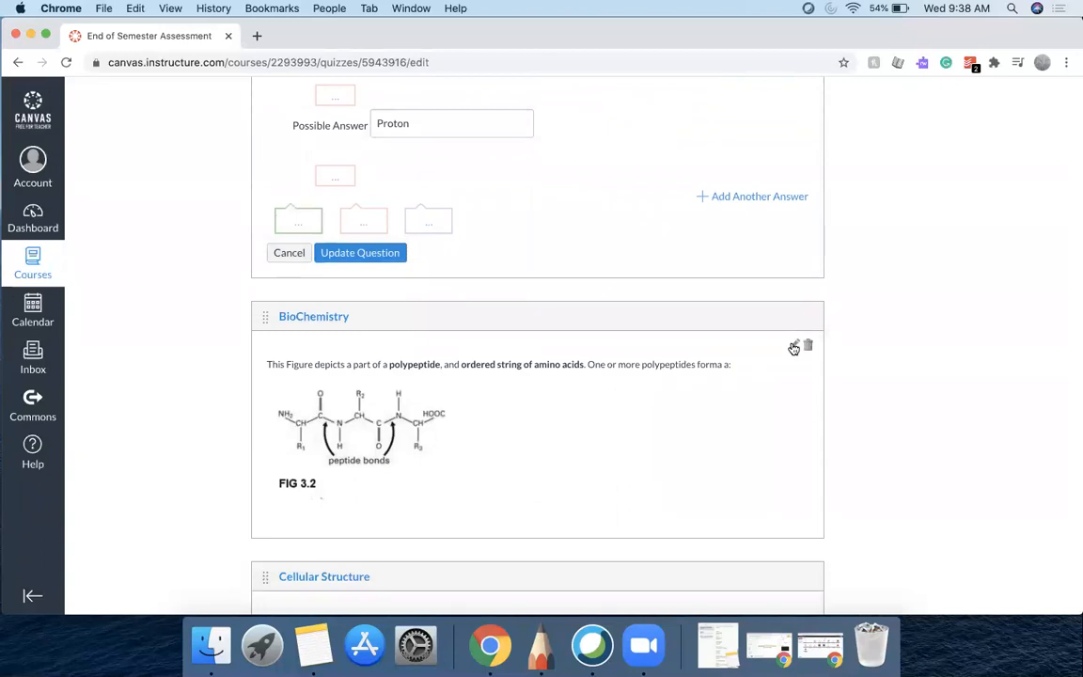
left_click(794, 348)
scroll(894, 383, "down", 6)
scroll(895, 385, "down", 4)
scroll(895, 385, "down", 4)
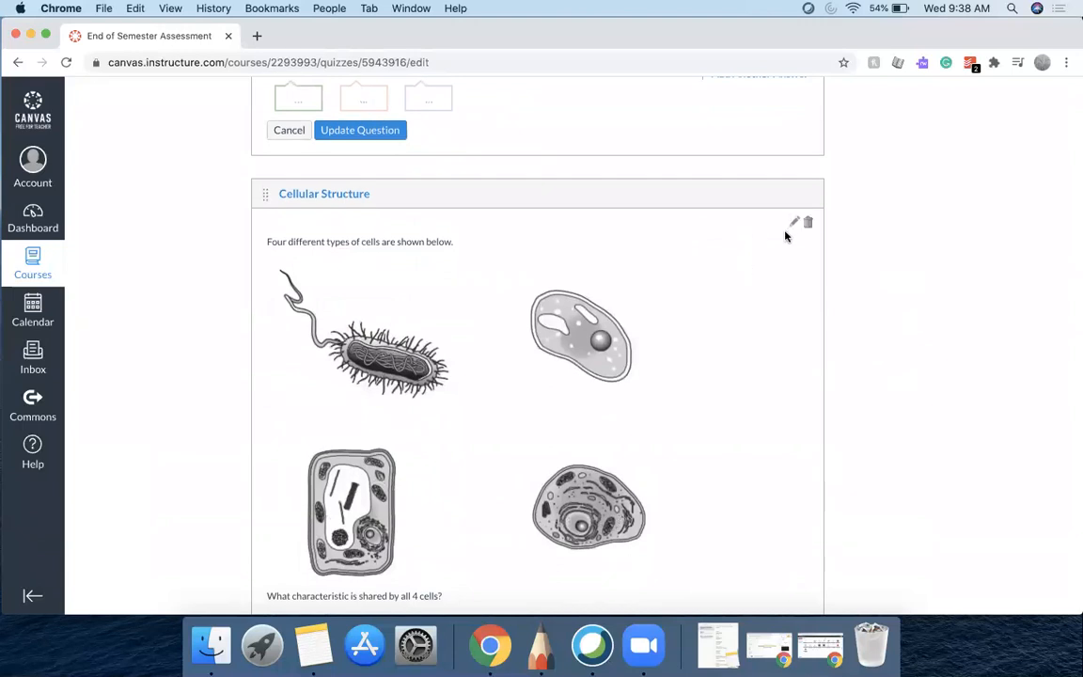
left_click(792, 223)
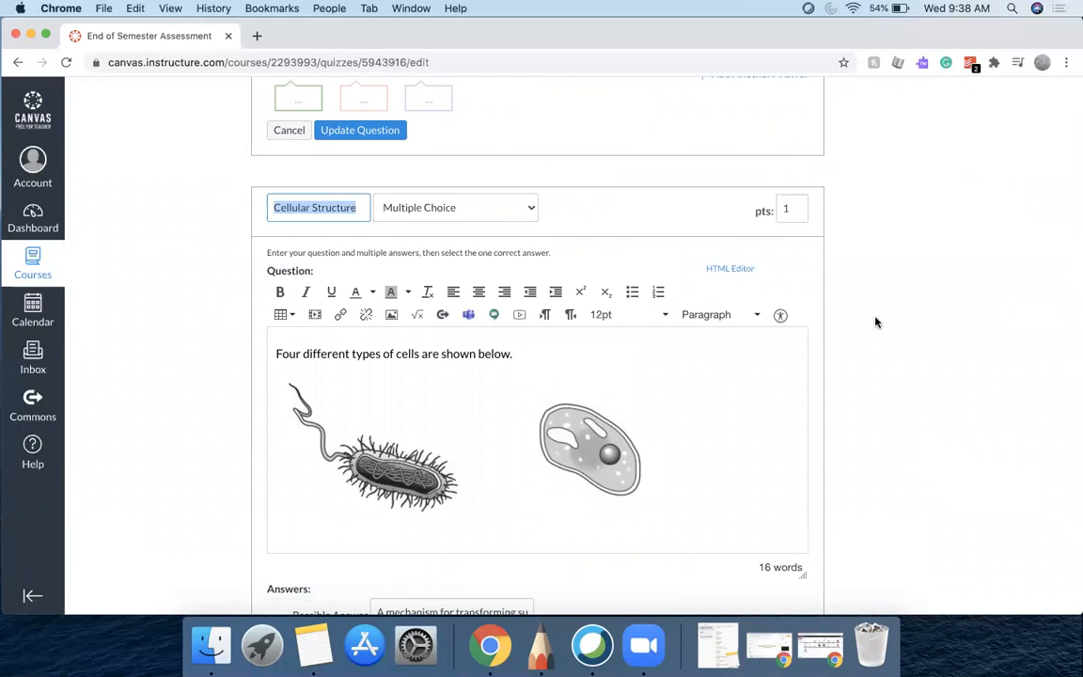
scroll(876, 322, "down", 5)
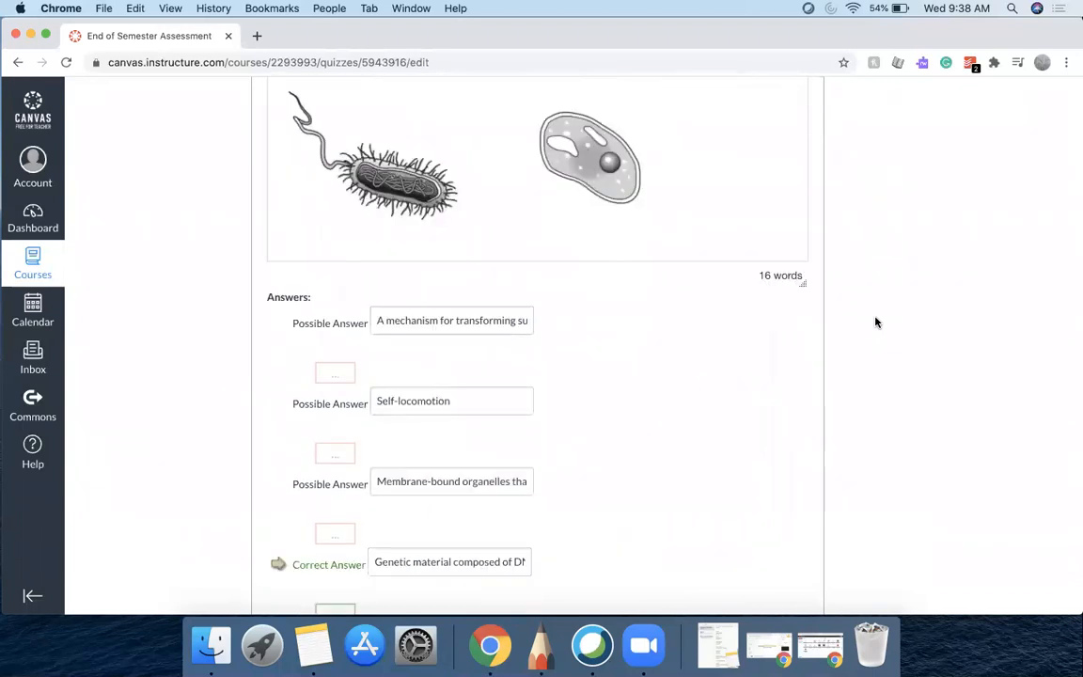
scroll(875, 323, "down", 8)
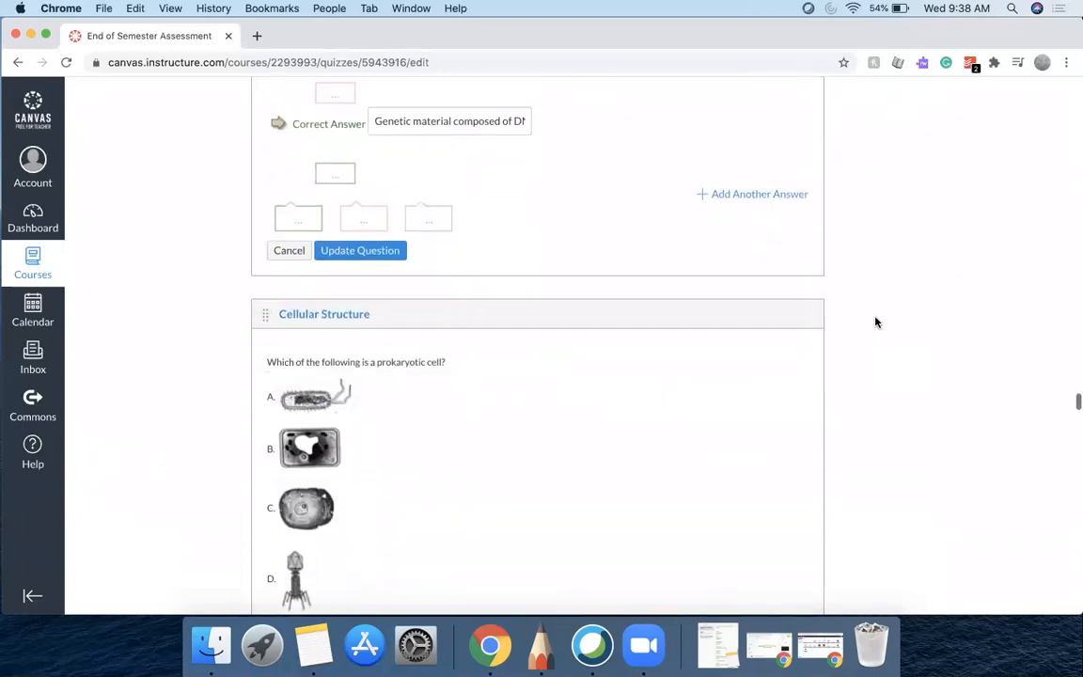
Open the prokaryotic cell question and the Cellular Structure and Function diagram questions in edit mode
left_click(795, 345)
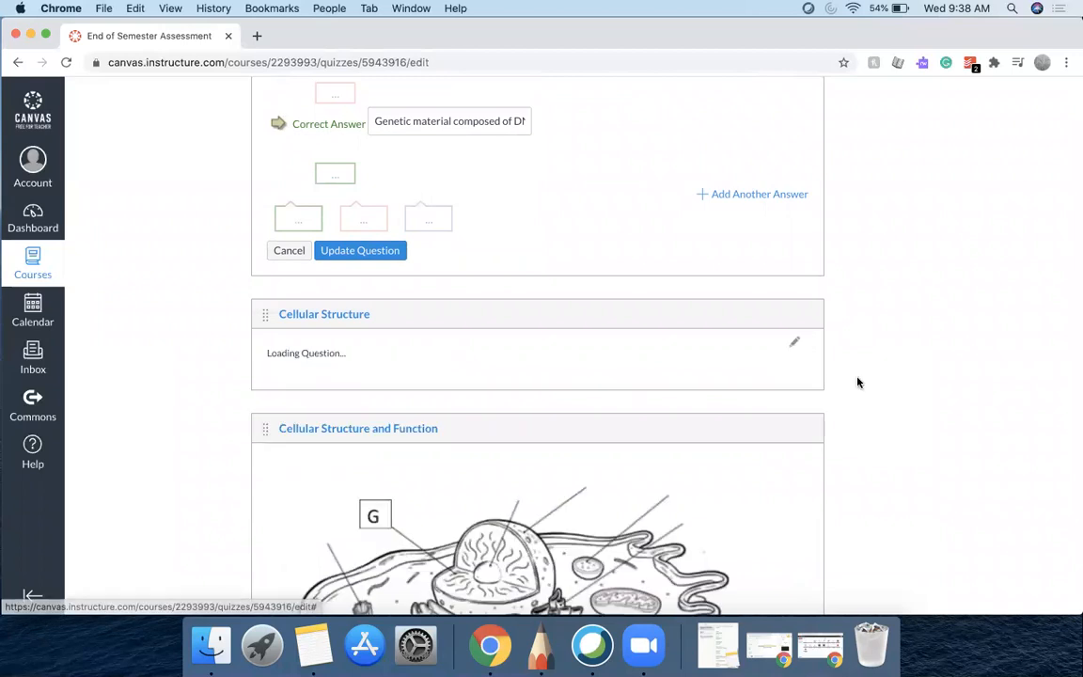
scroll(858, 381, "down", 8)
scroll(857, 382, "down", 10)
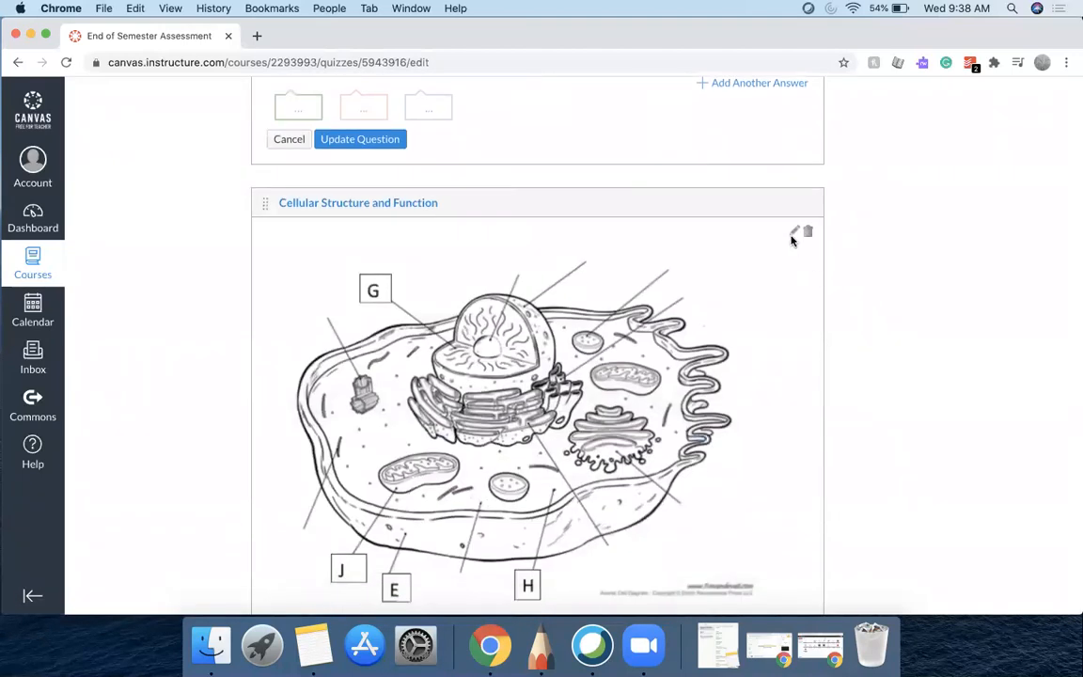
left_click(795, 233)
scroll(874, 316, "down", 4)
scroll(873, 316, "down", 10)
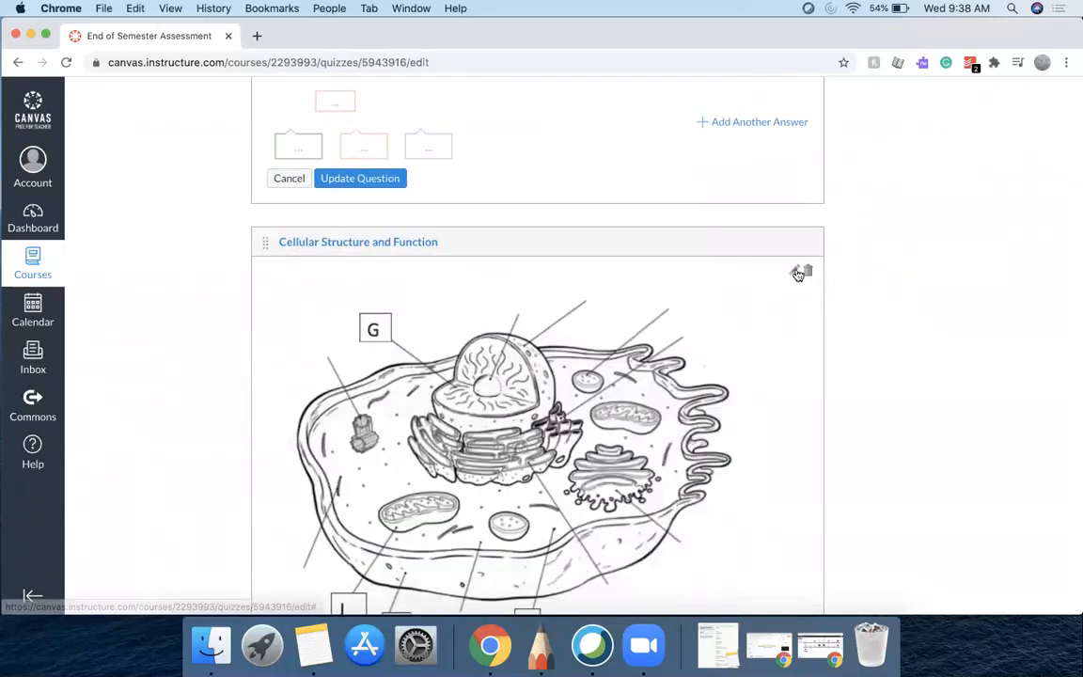
left_click(798, 274)
scroll(878, 324, "down", 9)
scroll(879, 325, "down", 6)
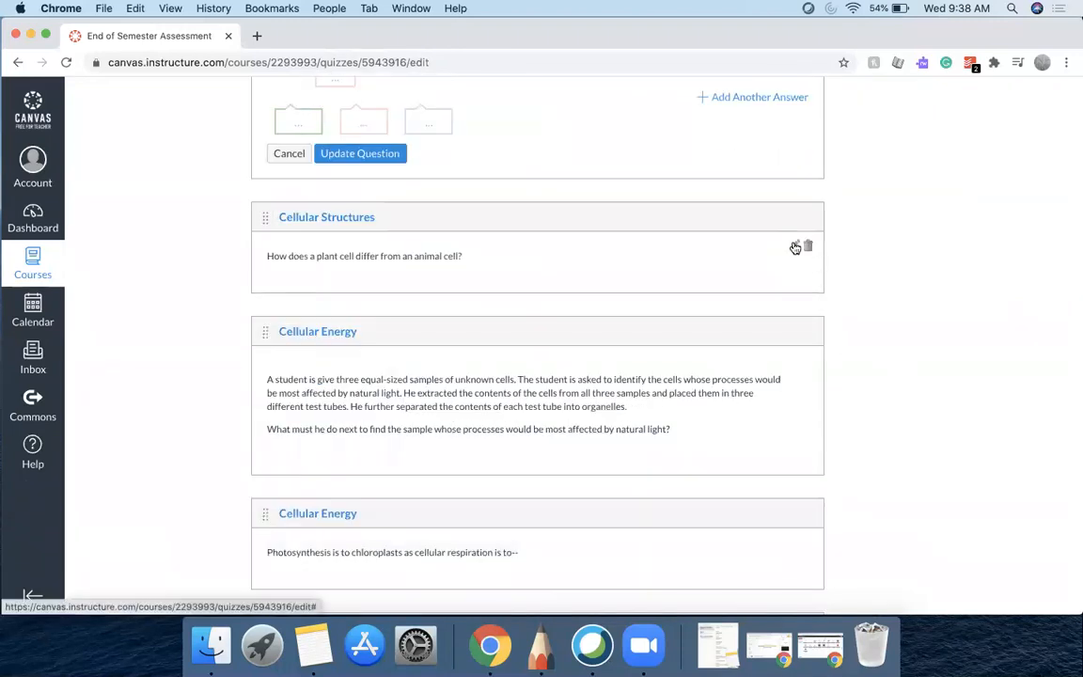
Open the plant cell, Cellular Energy and cell tissue questions in edit mode one after another and scroll through their answers
scroll(870, 290, "down", 14)
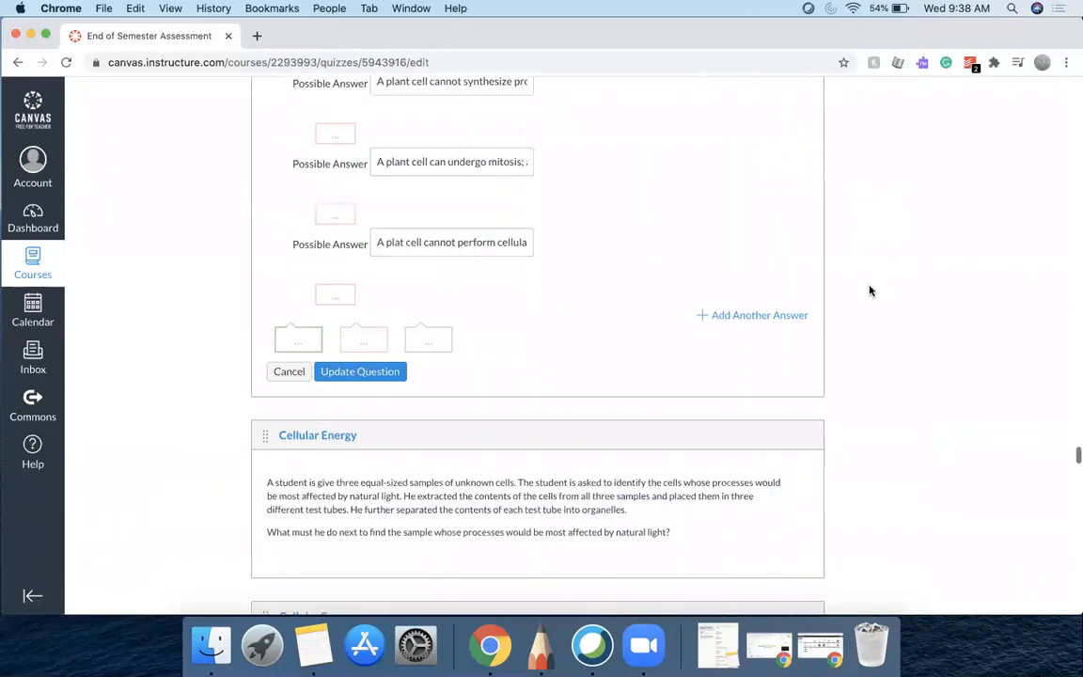
left_click(793, 238)
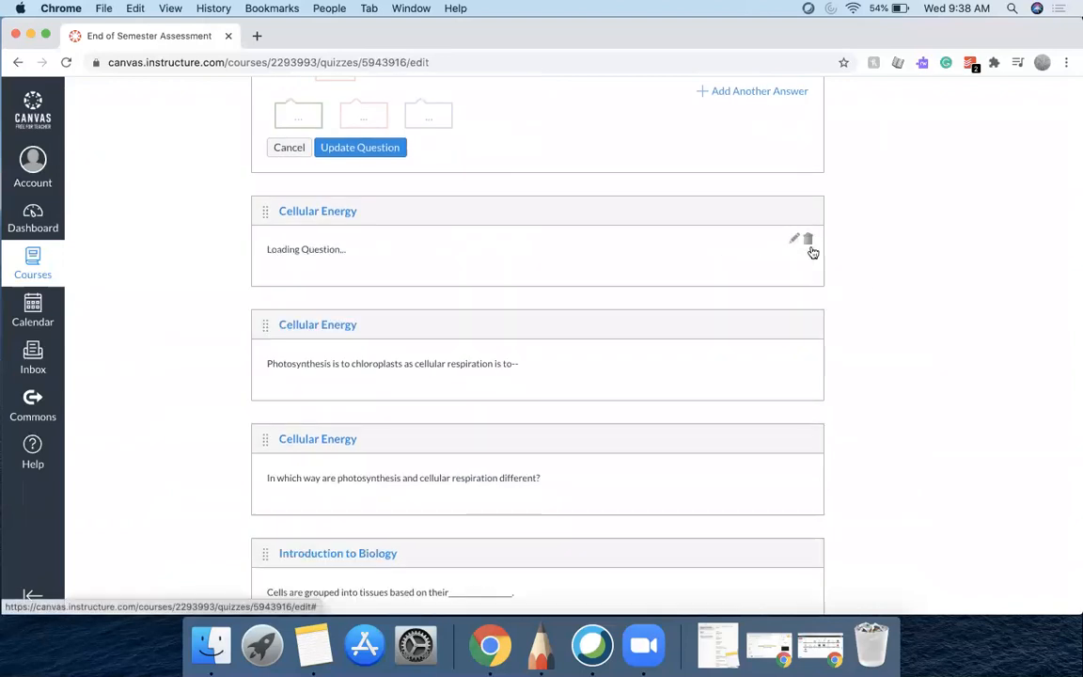
scroll(866, 280, "down", 15)
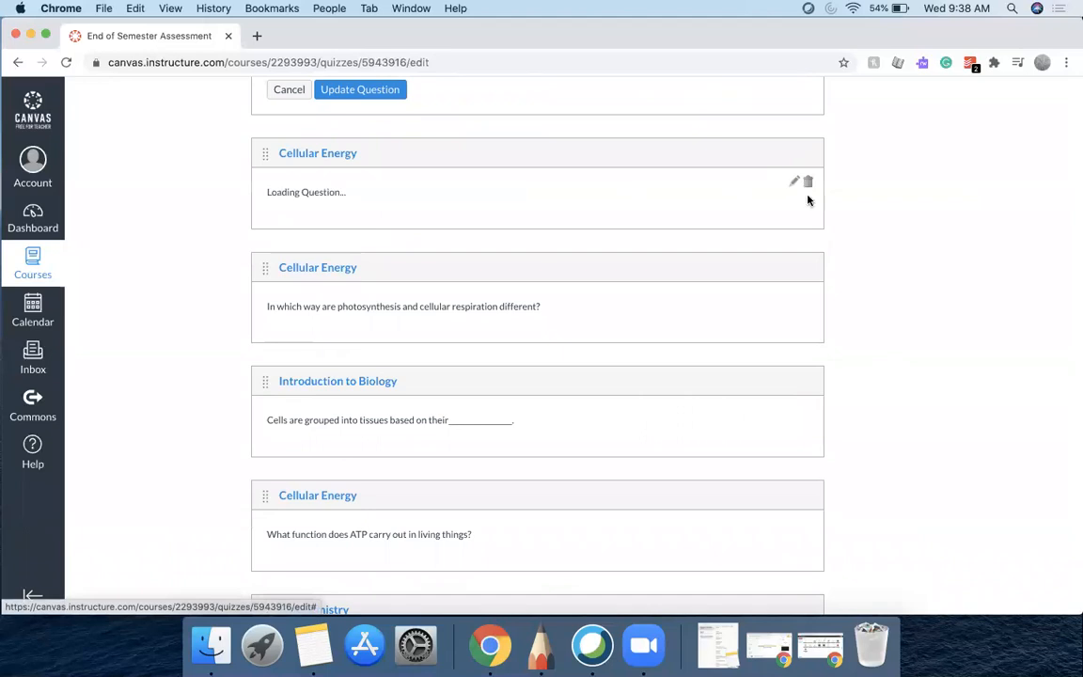
scroll(860, 262, "down", 10)
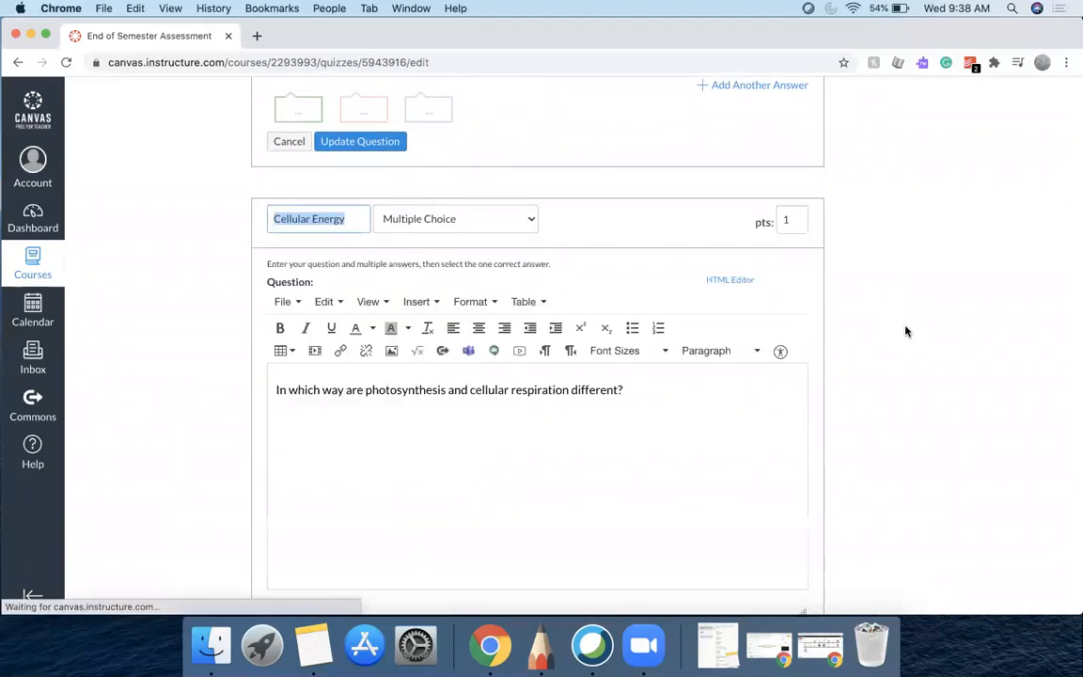
scroll(906, 331, "down", 10)
scroll(906, 331, "down", 5)
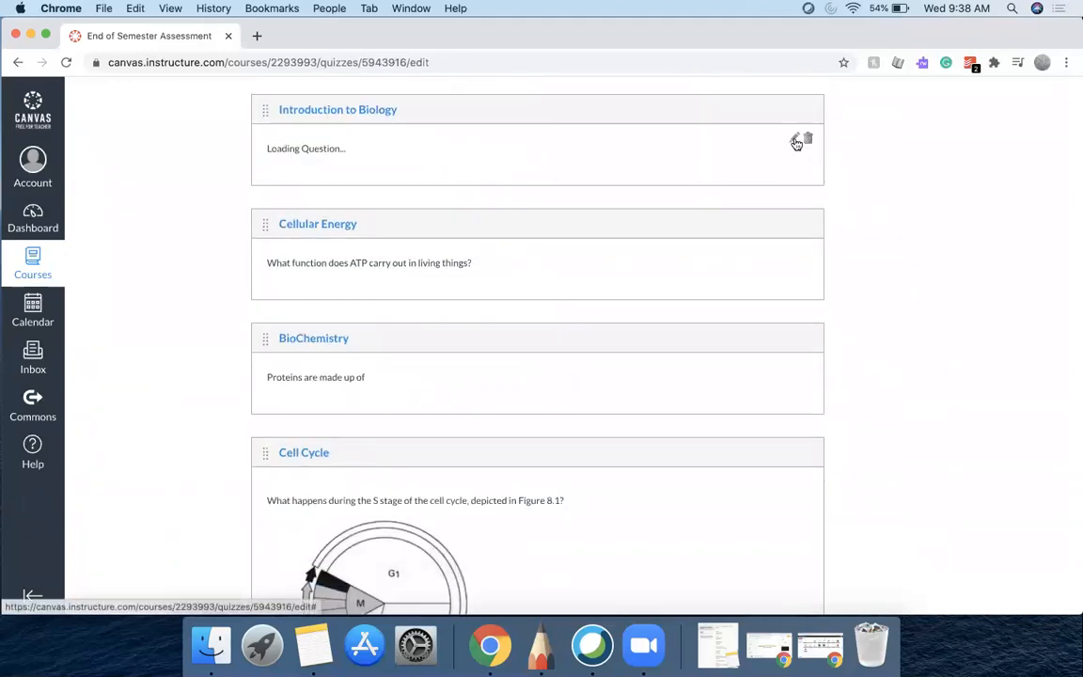
scroll(876, 260, "down", 8)
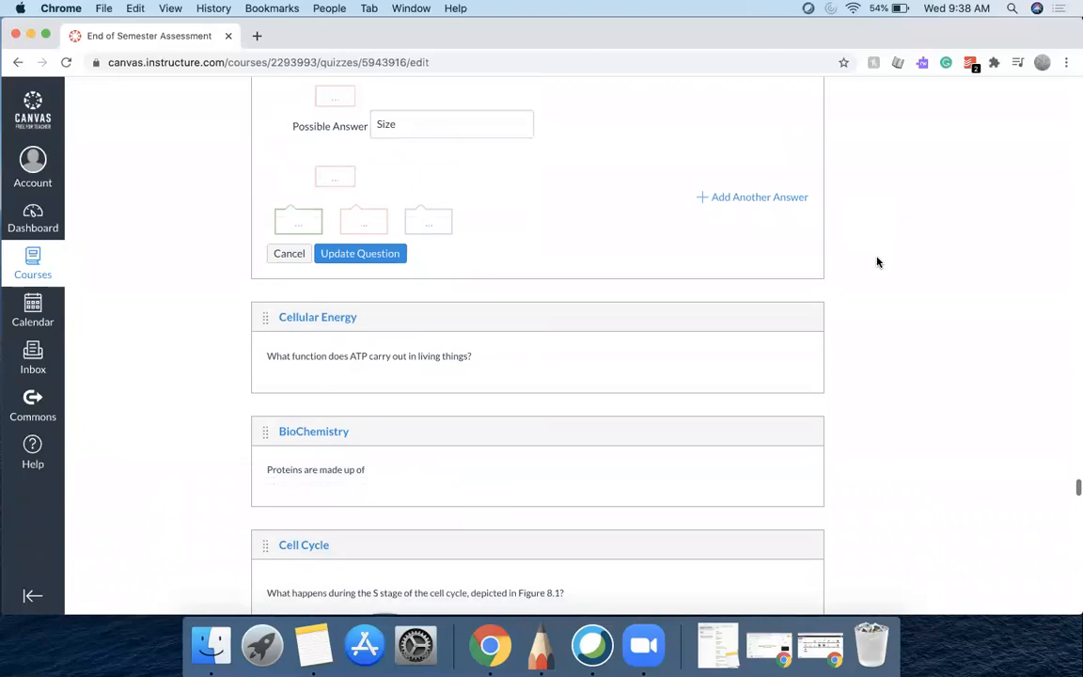
Open the ATP, protein, cell cycle and genes questions in edit mode to review their answer choices
left_click(794, 347)
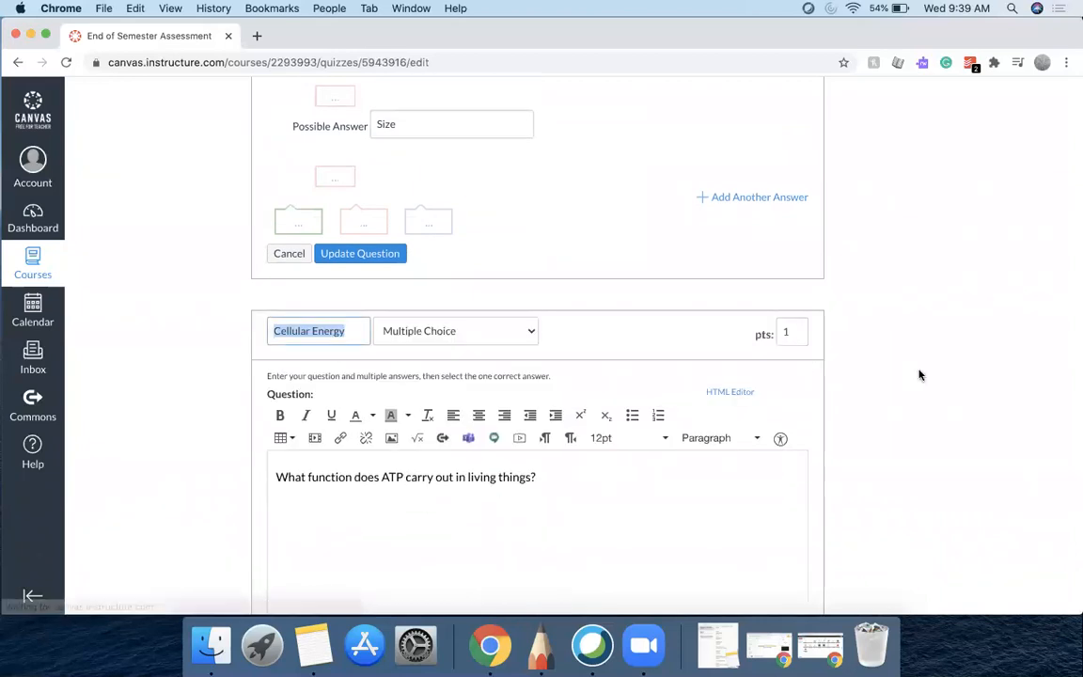
scroll(919, 375, "down", 10)
scroll(919, 375, "down", 5)
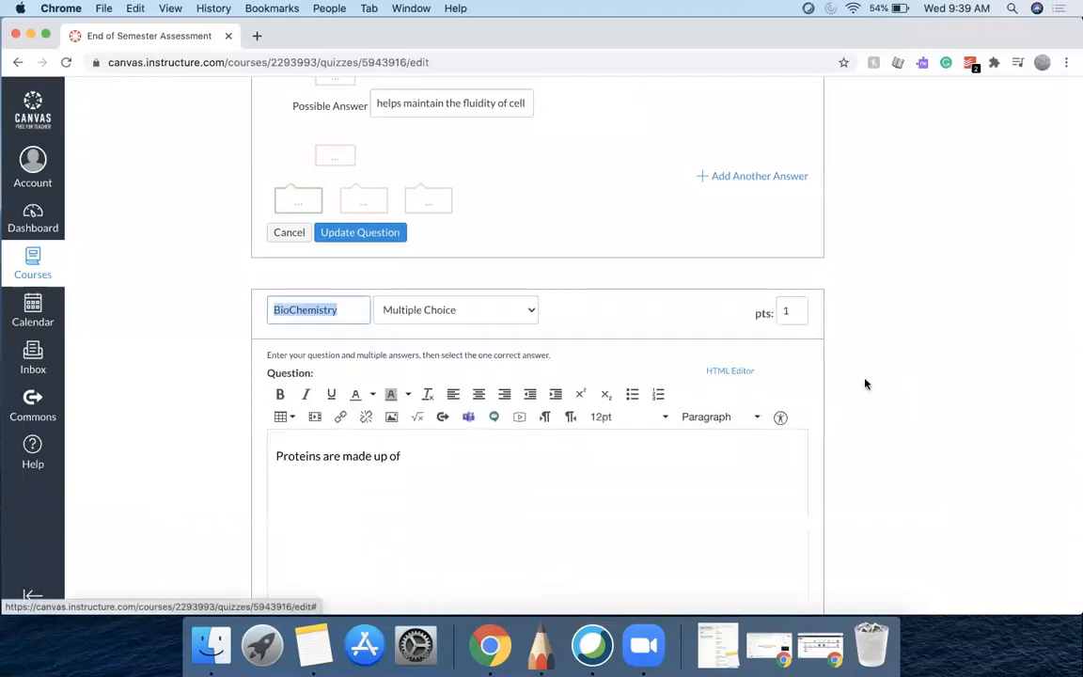
scroll(866, 383, "down", 20)
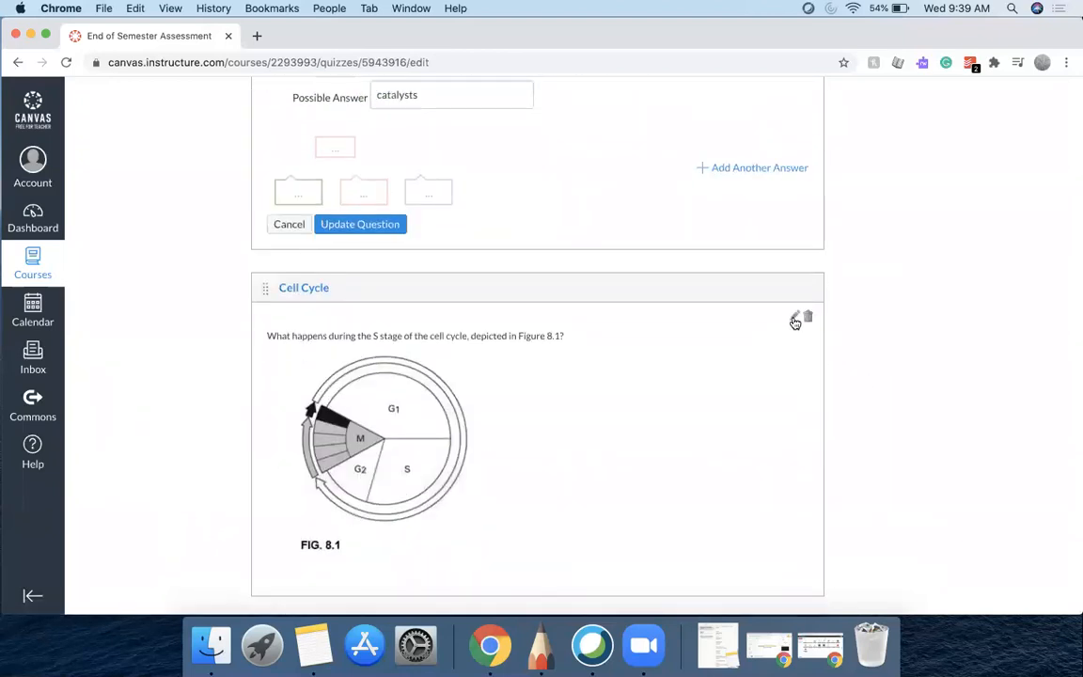
left_click(795, 317)
scroll(846, 381, "down", 6)
scroll(814, 310, "up", 13)
scroll(814, 310, "down", 16)
scroll(814, 310, "down", 8)
left_click(793, 342)
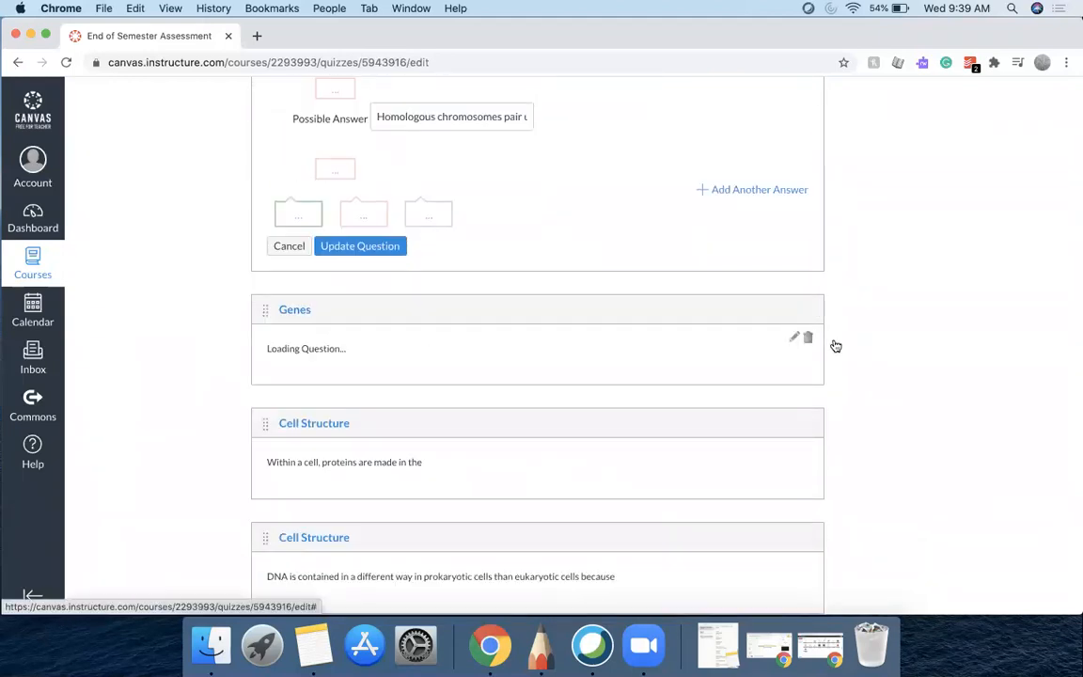
scroll(926, 356, "down", 10)
scroll(925, 358, "down", 3)
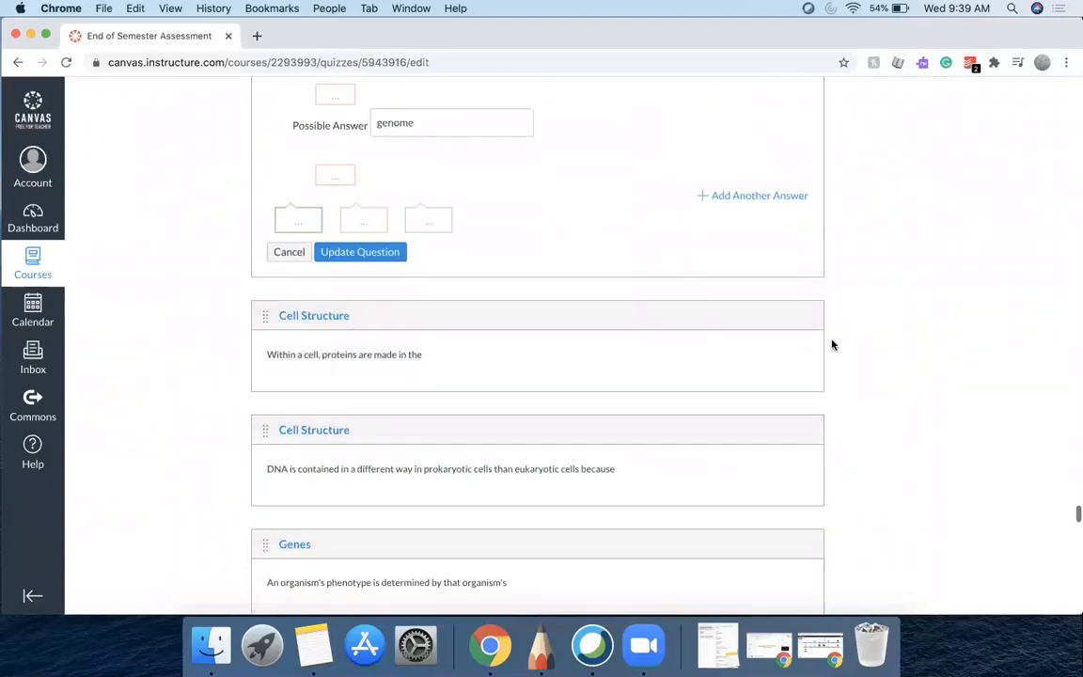
Open the protein-making, prokaryotic DNA and phenotype questions in edit mode and scroll through their answers
left_click(793, 345)
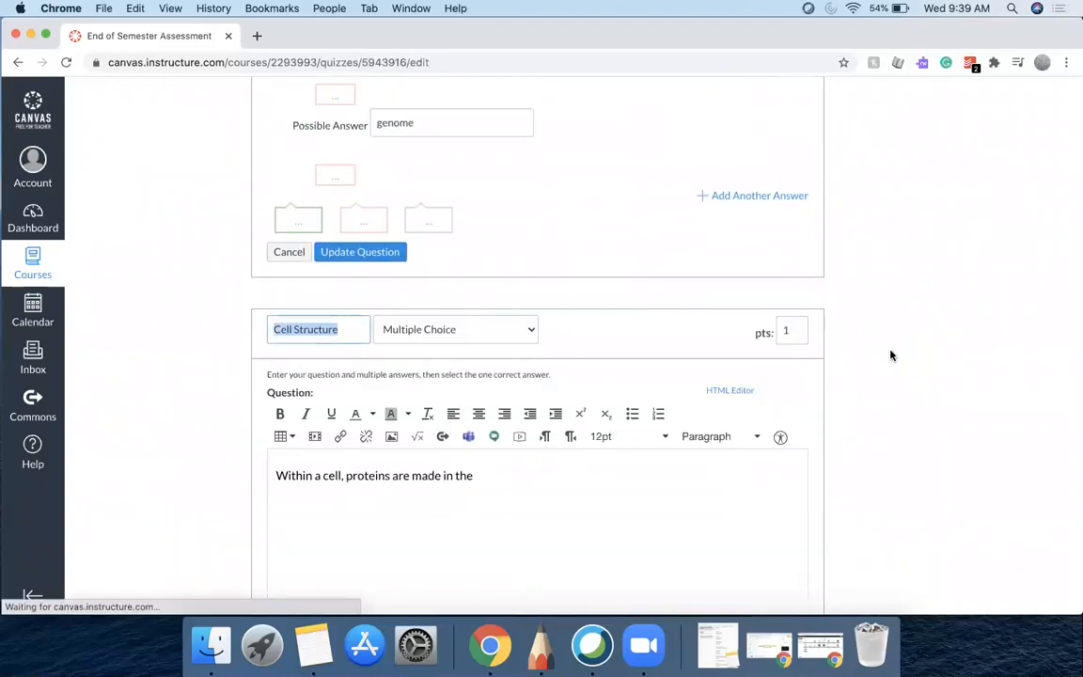
scroll(891, 355, "down", 4)
scroll(891, 355, "down", 10)
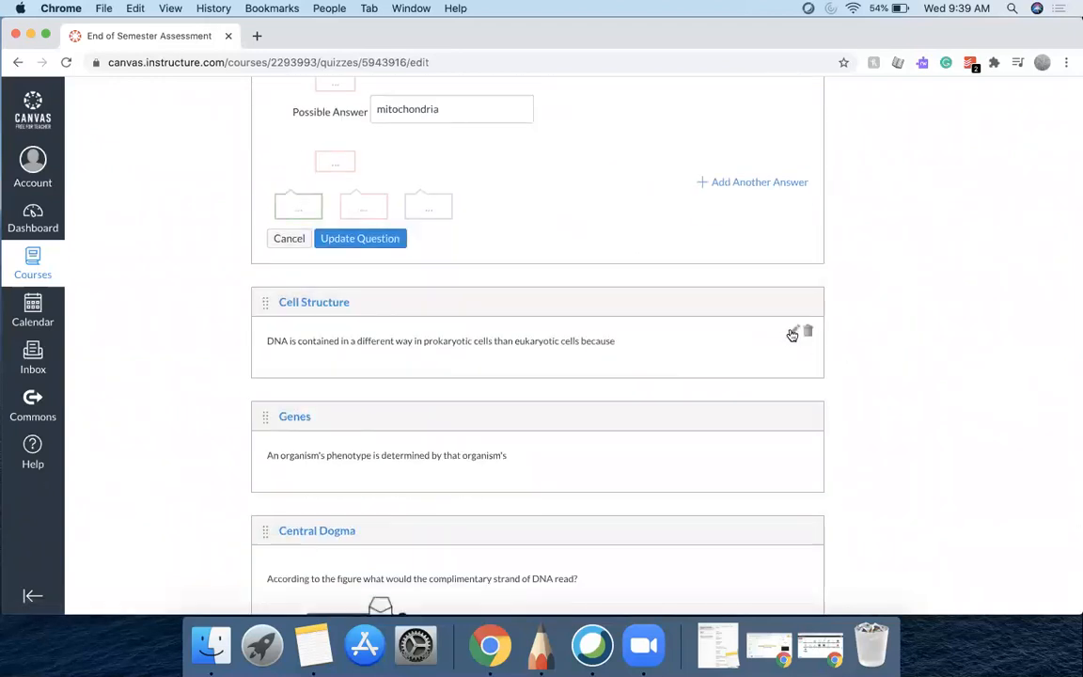
left_click(793, 331)
scroll(884, 376, "down", 10)
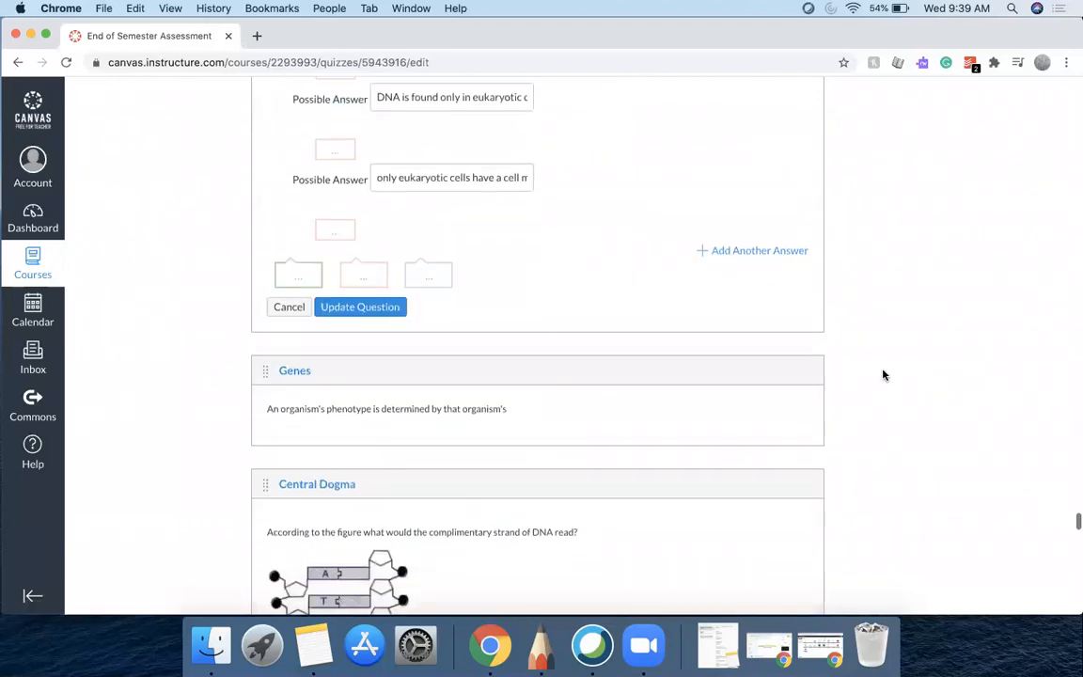
left_click(795, 234)
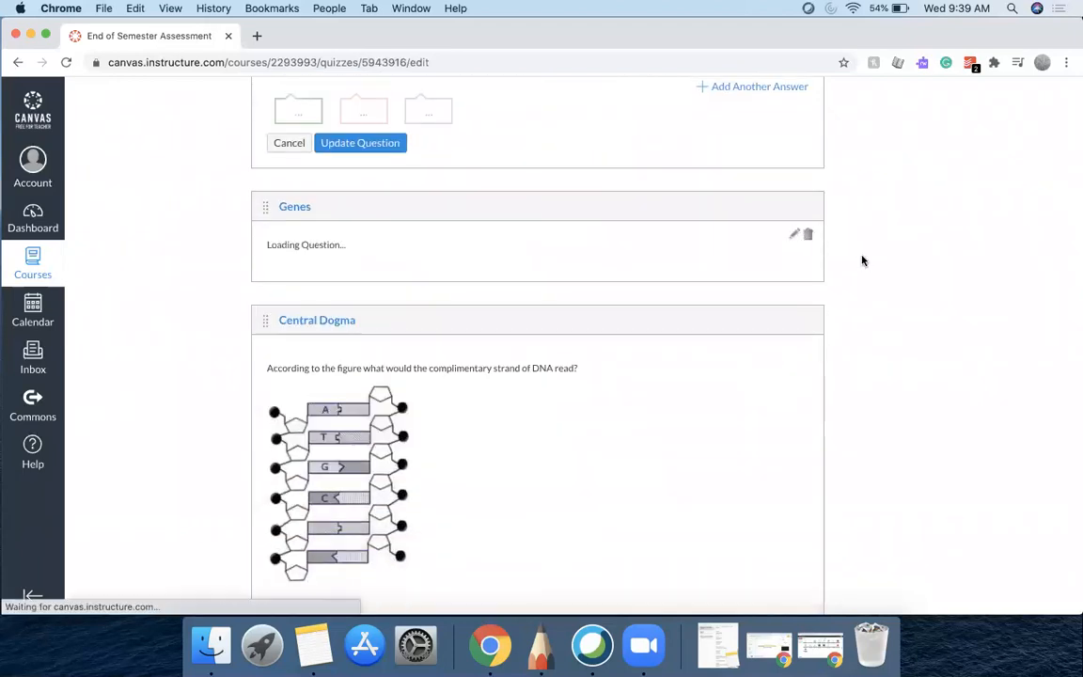
scroll(863, 261, "down", 15)
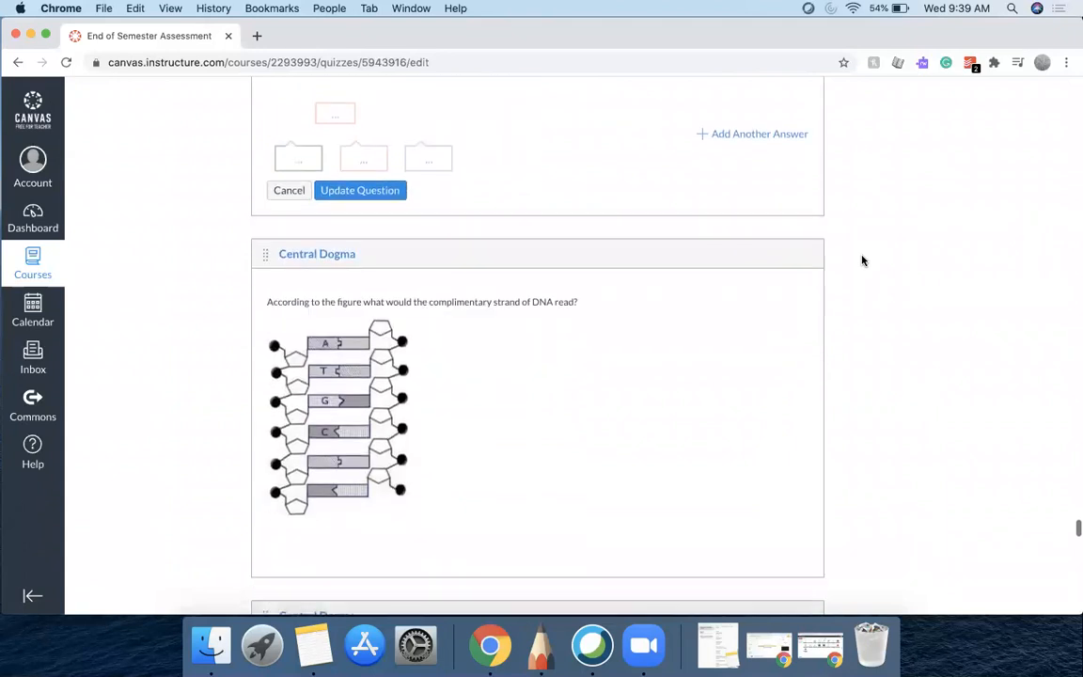
Open the Central Dogma questions on the complementary DNA strand, the original DNA sequence and the AUA codon in edit mode
left_click(796, 285)
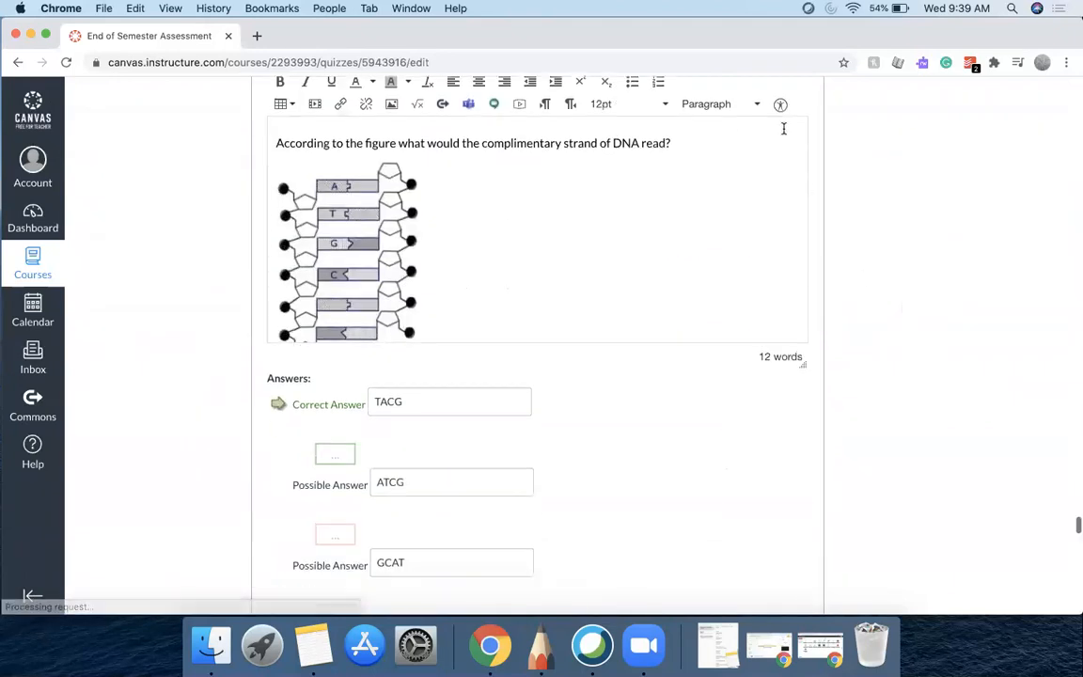
scroll(783, 130, "down", 10)
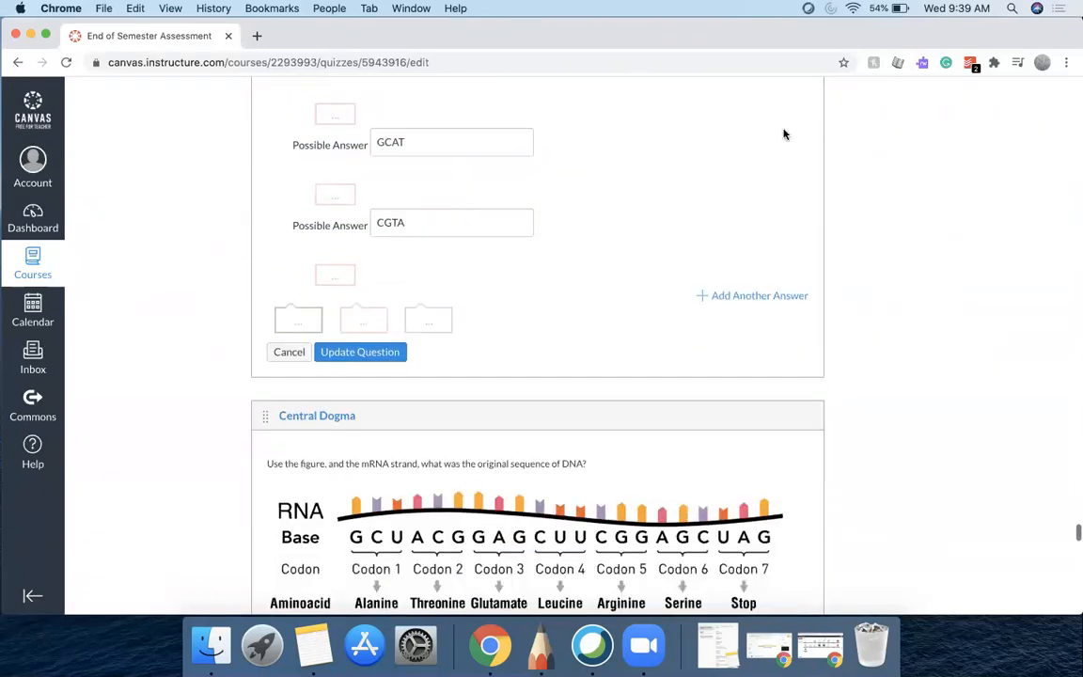
left_click(795, 248)
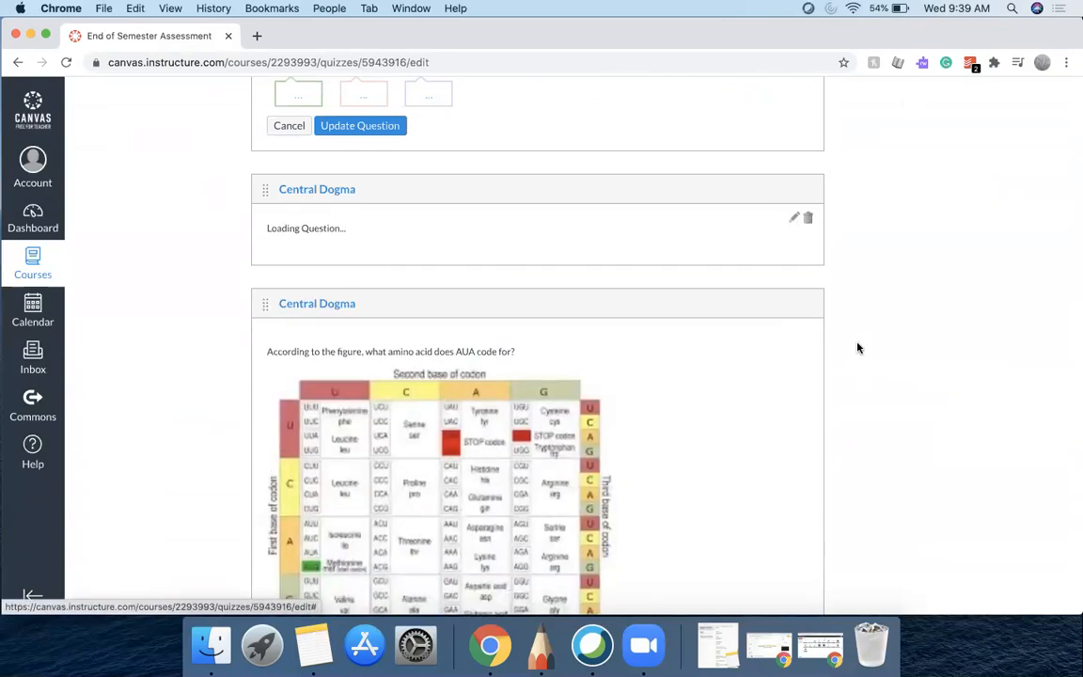
scroll(857, 348, "down", 5)
scroll(857, 348, "down", 7)
scroll(856, 346, "up", 3)
left_click(796, 248)
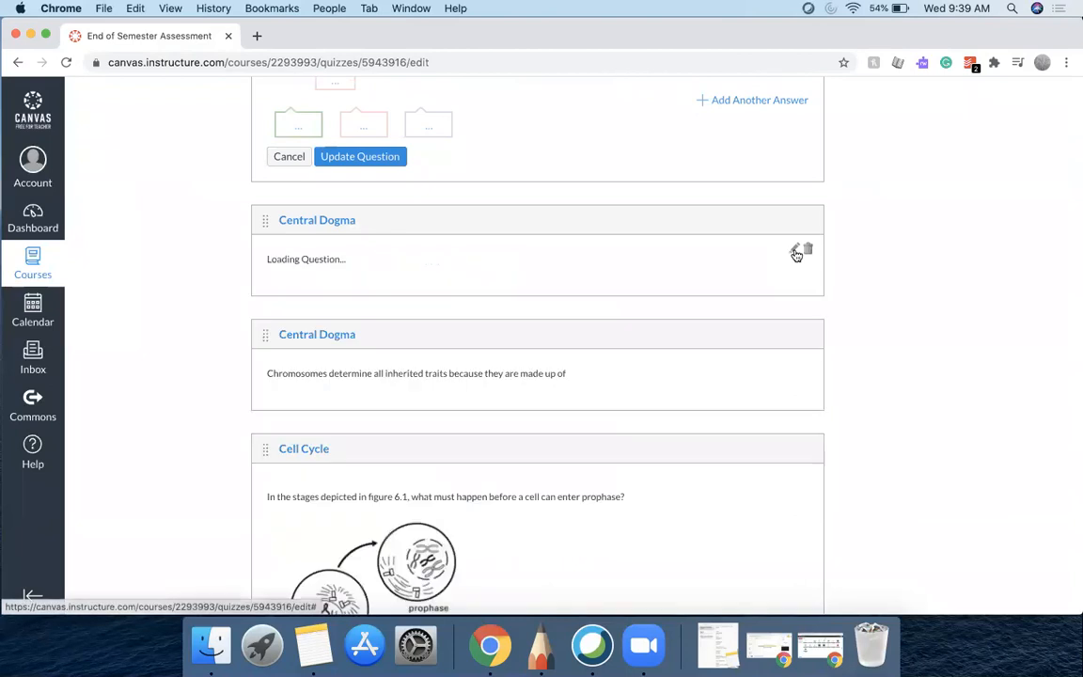
scroll(888, 393, "down", 4)
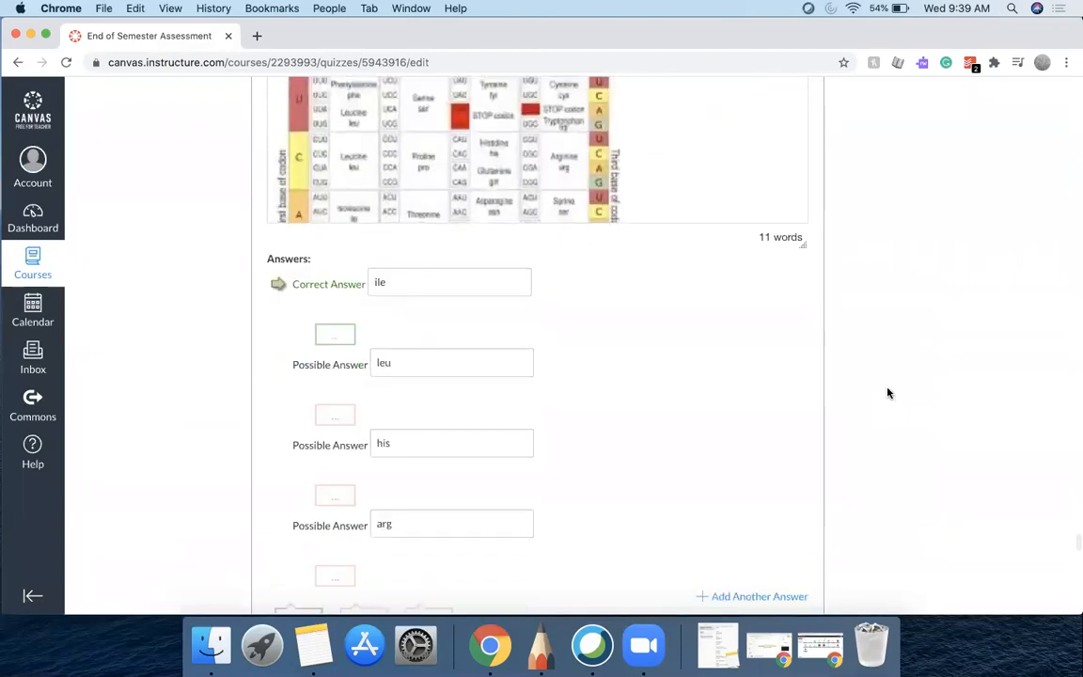
scroll(888, 393, "down", 6)
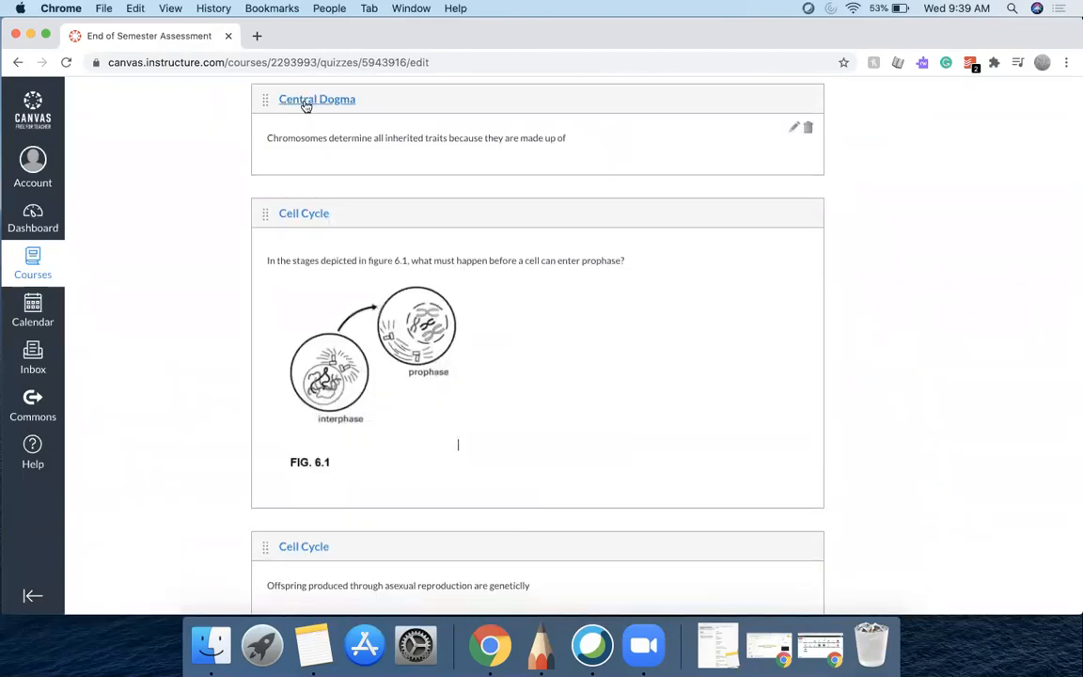
Open the inherited-traits chromosome question and the prophase and asexual reproduction Cell Cycle questions in edit mode
left_click(796, 127)
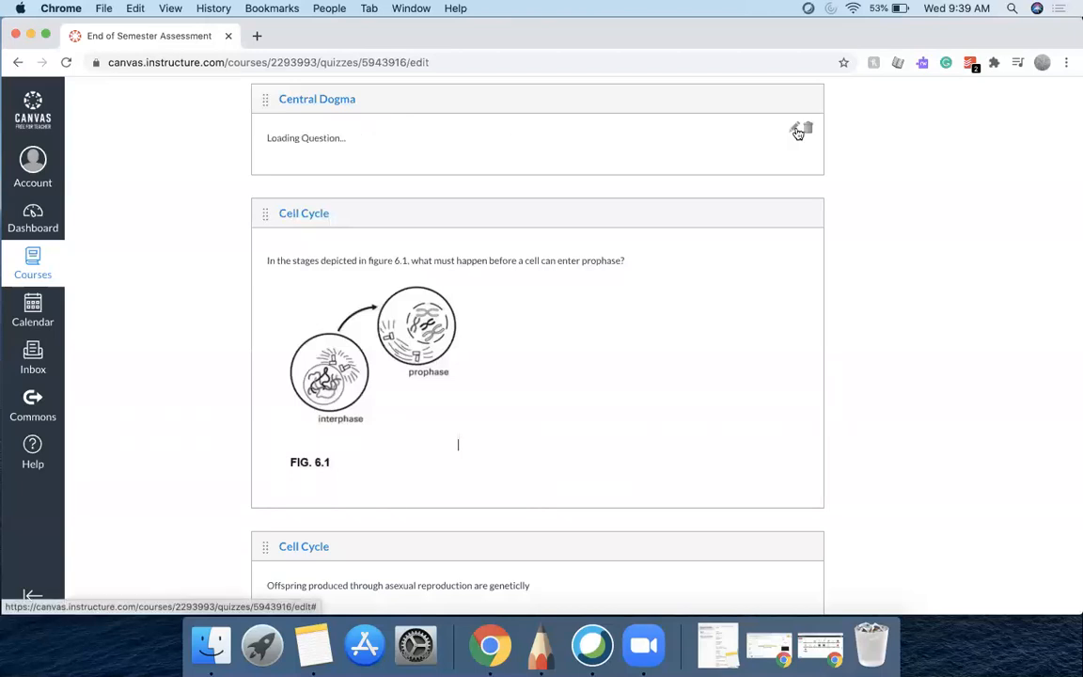
scroll(818, 291, "down", 8)
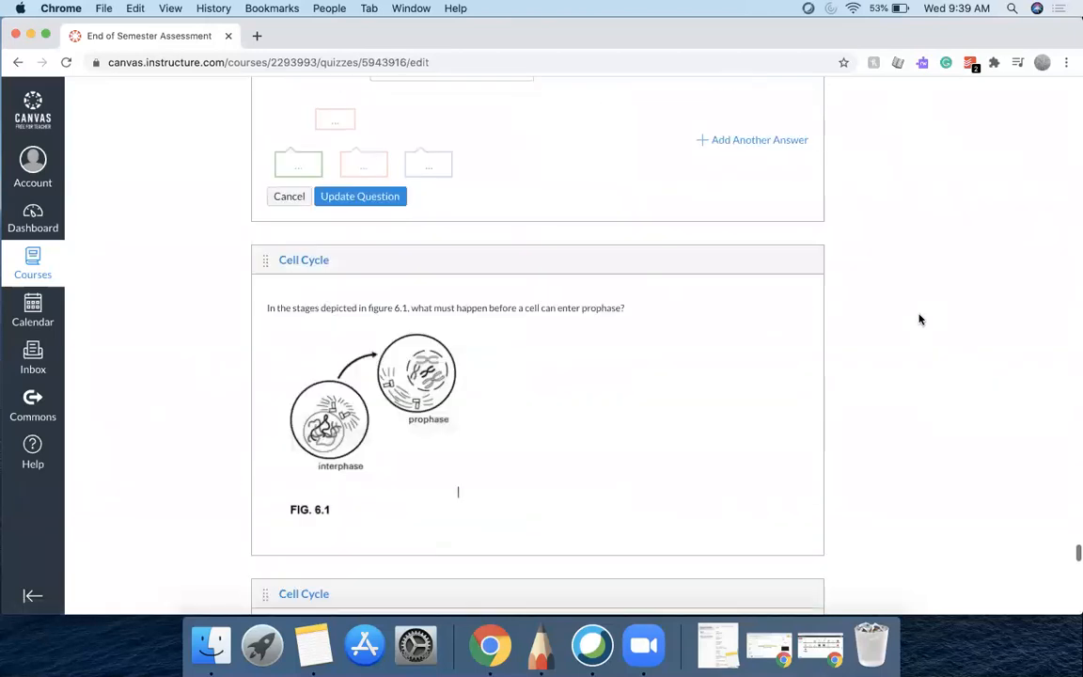
left_click(798, 269)
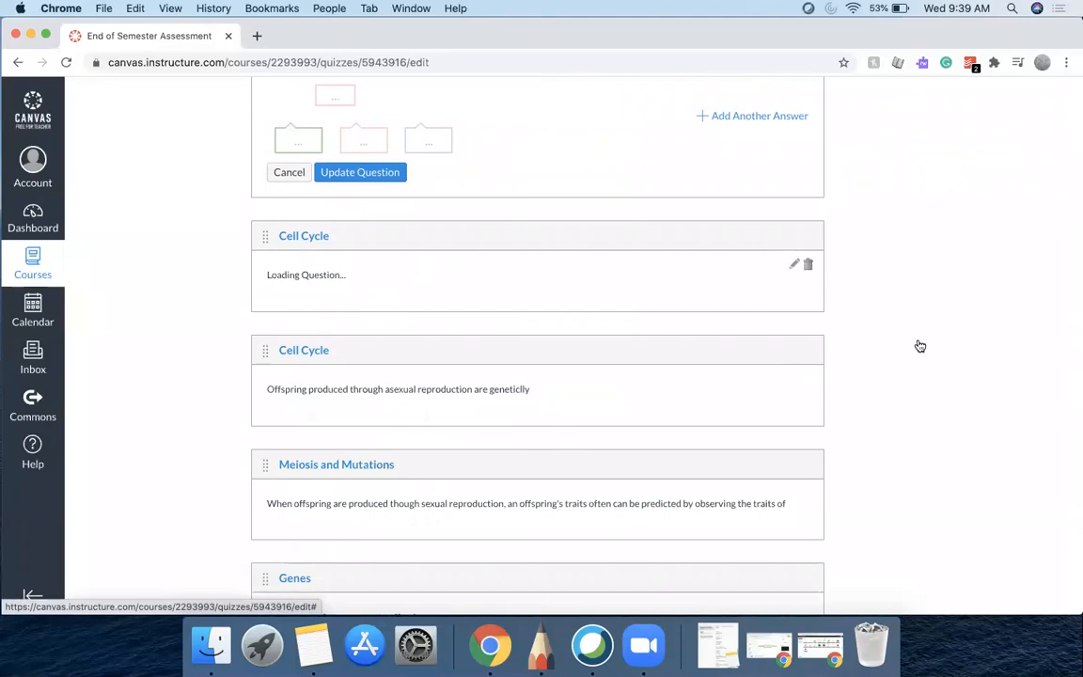
scroll(919, 345, "down", 5)
scroll(918, 345, "down", 10)
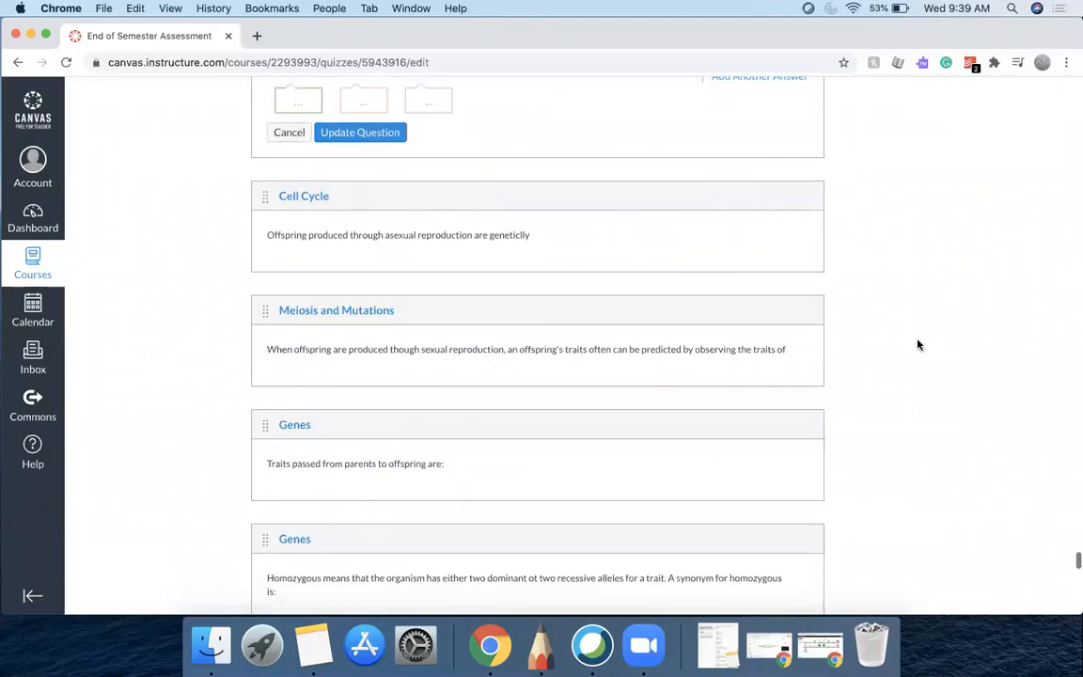
left_click(793, 226)
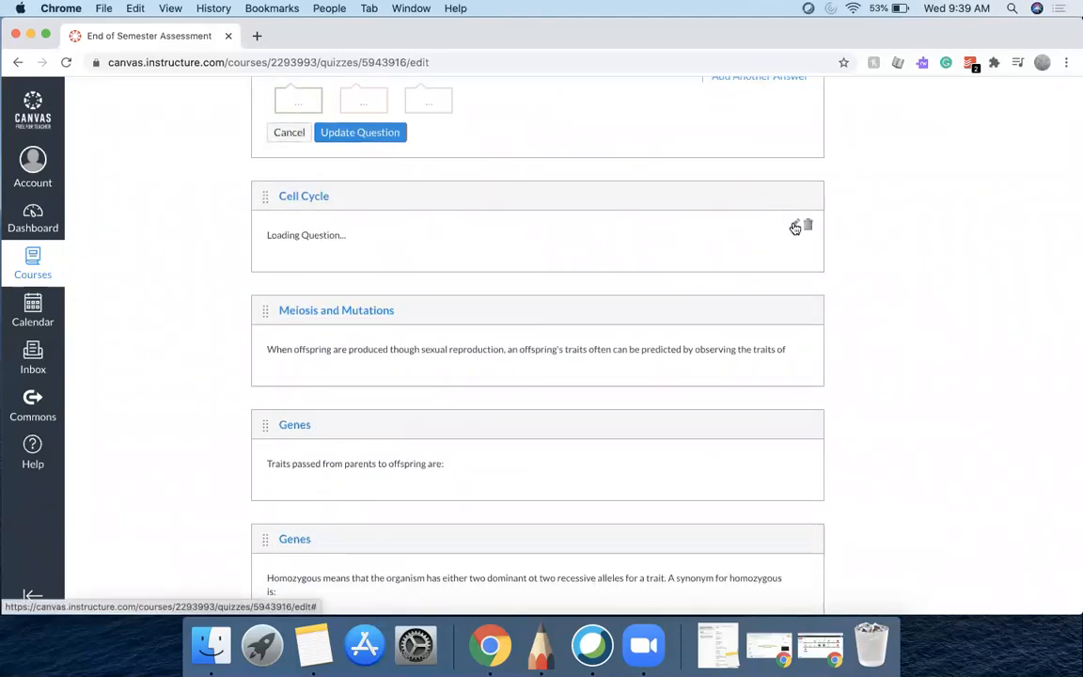
scroll(898, 281, "down", 10)
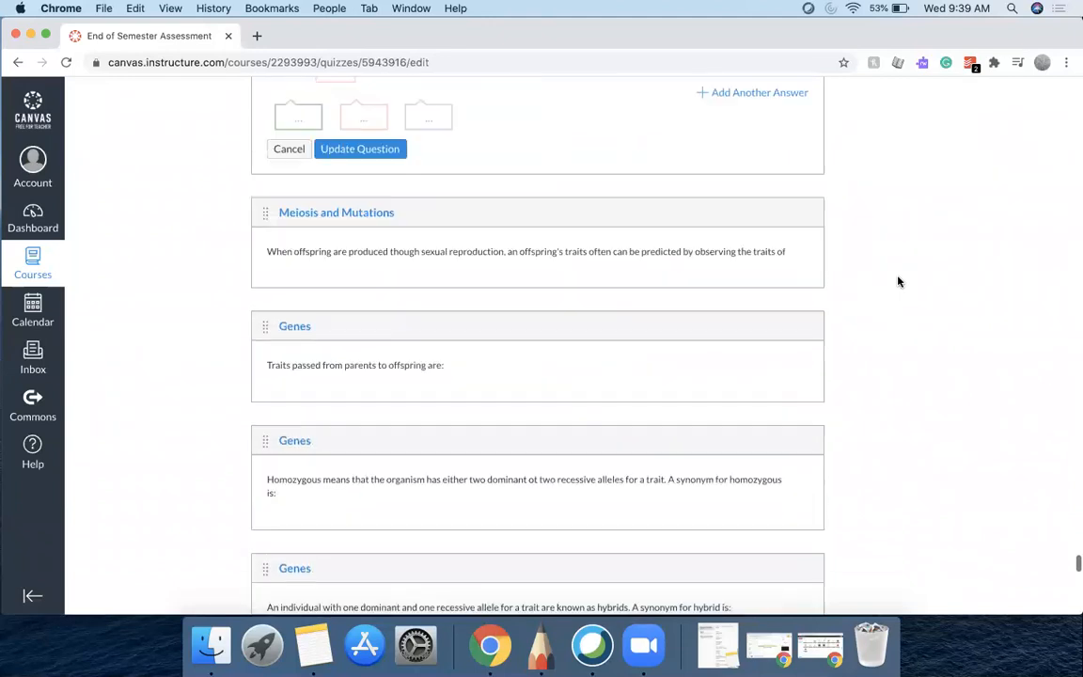
Open the sexual-reproduction Meiosis question and the traits-passed and homozygous Genes questions in edit mode
mouse_move(795, 230)
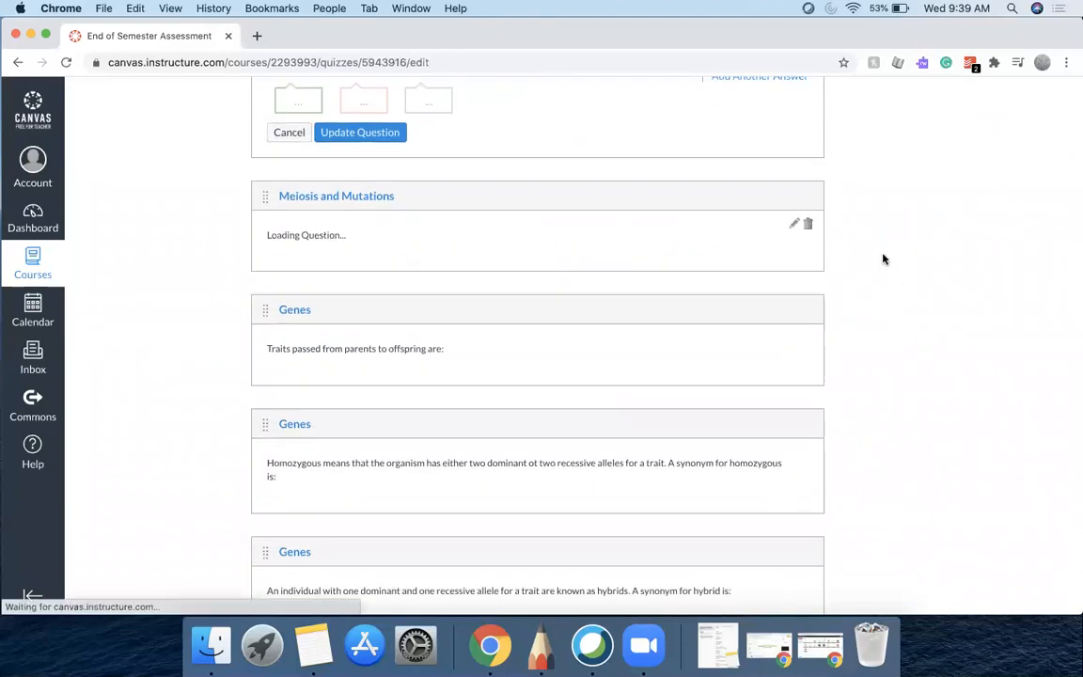
scroll(884, 259, "down", 10)
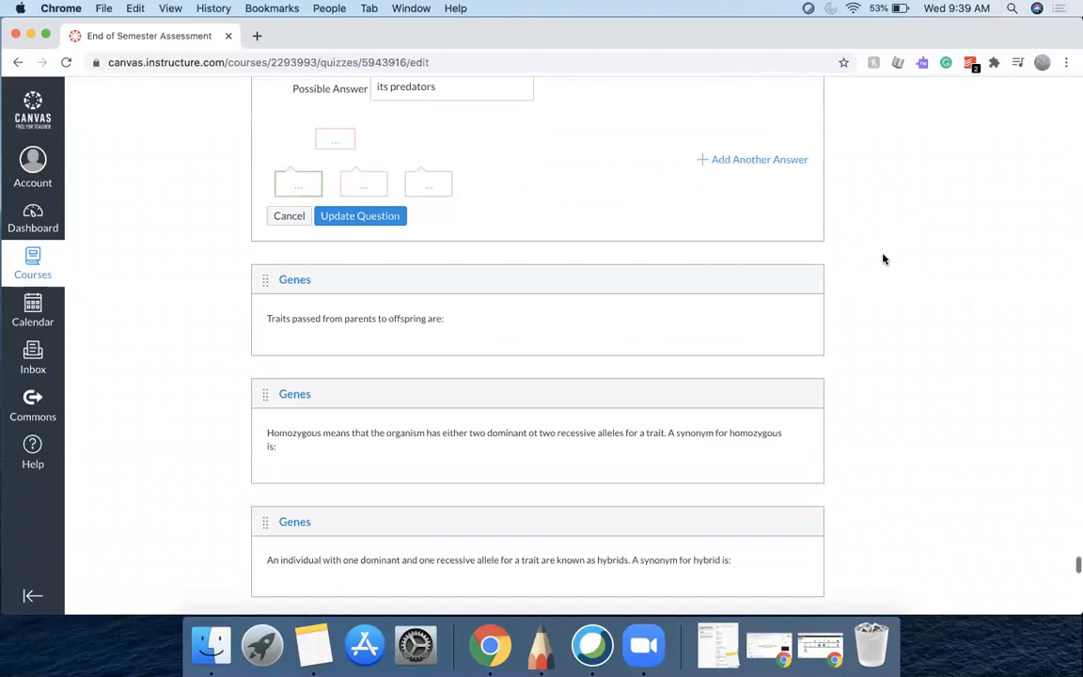
mouse_move(791, 290)
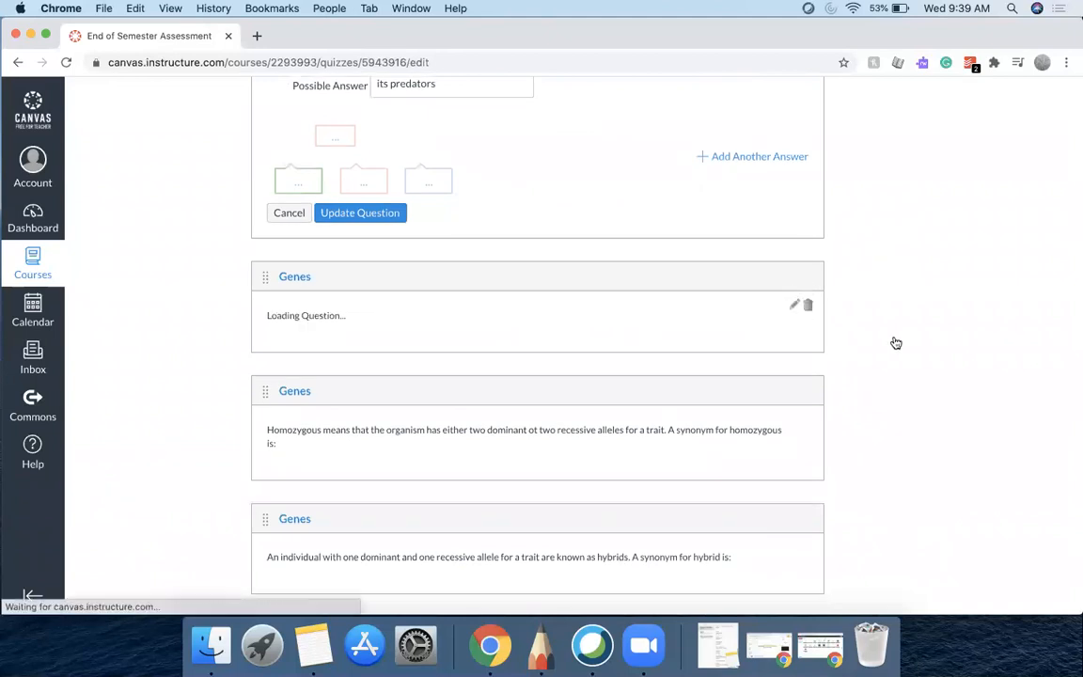
scroll(896, 343, "down", 10)
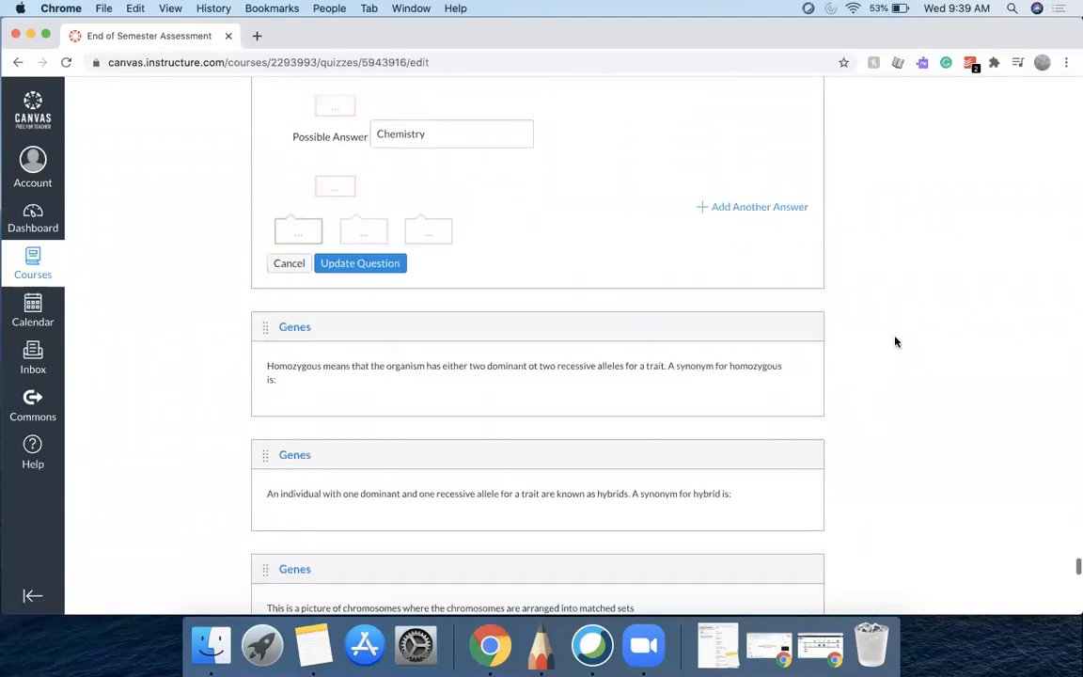
scroll(893, 342, "down", 3)
left_click(797, 256)
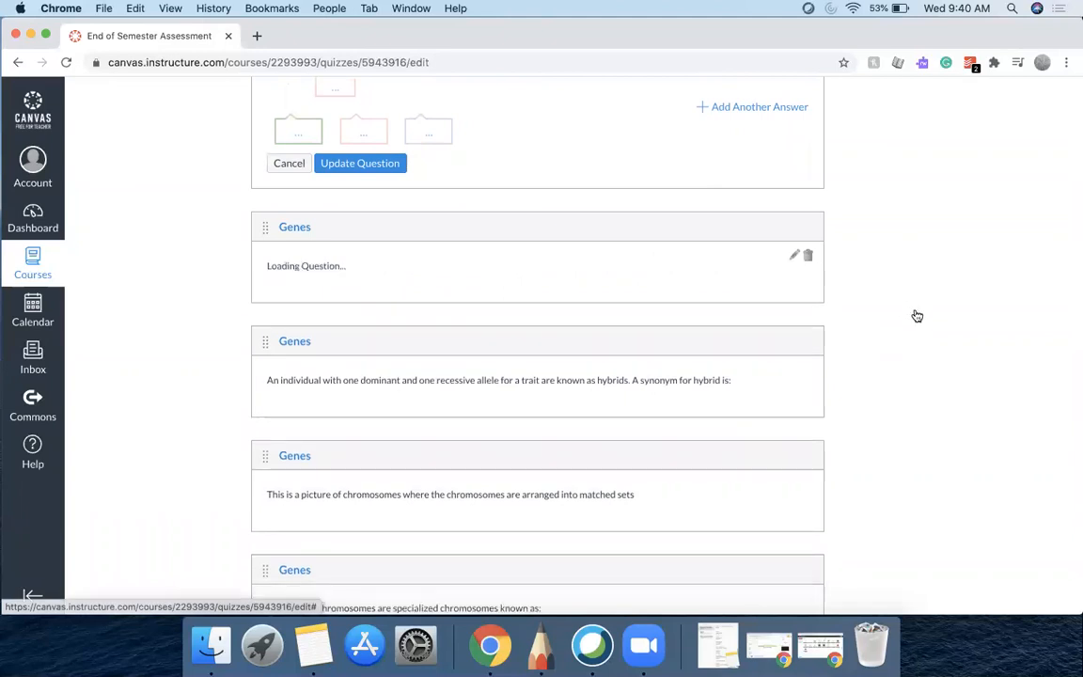
scroll(917, 316, "down", 10)
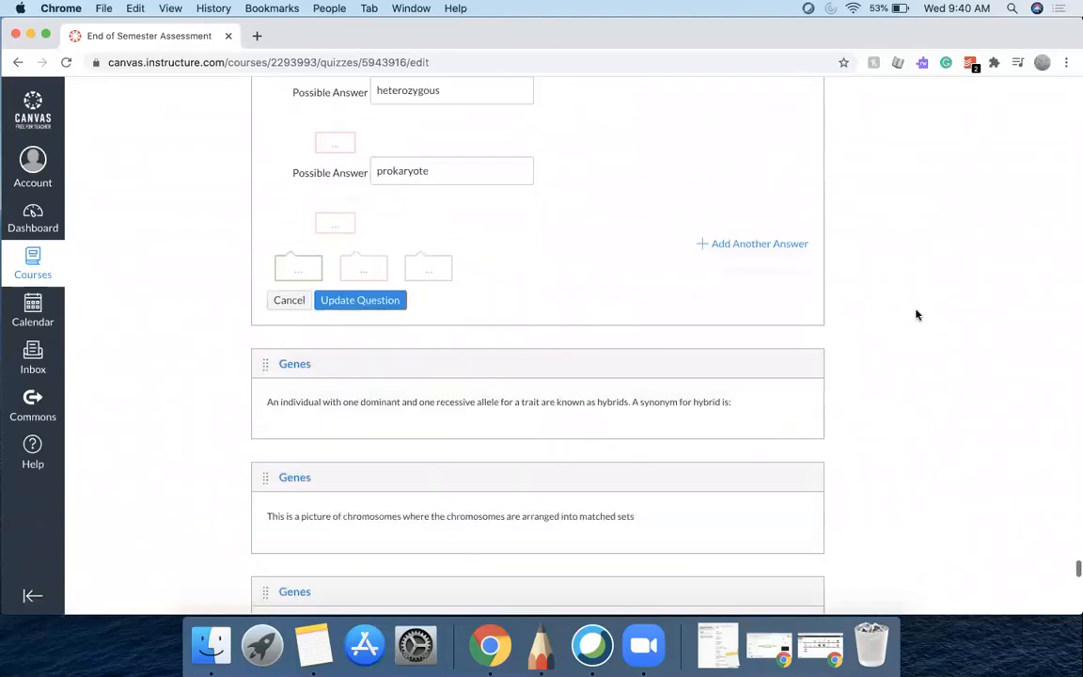
scroll(865, 339, "down", 1)
Open the hybrid synonym, matched-chromosome picture and X and Y chromosome Genes questions in edit mode
left_click(796, 361)
scroll(896, 399, "down", 1)
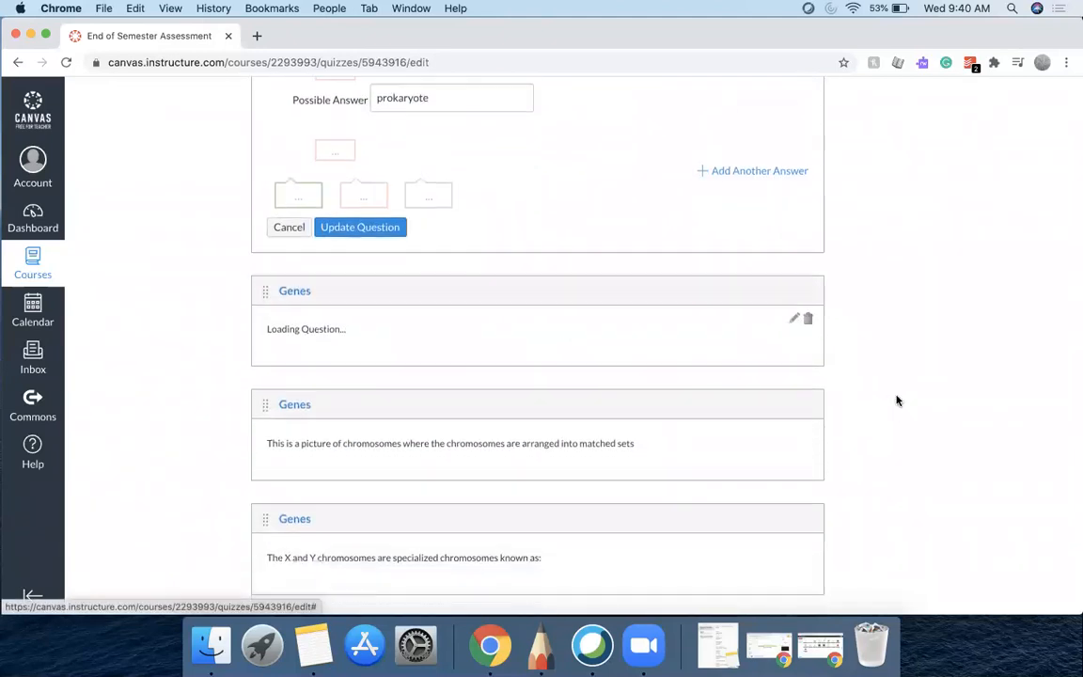
scroll(897, 400, "down", 5)
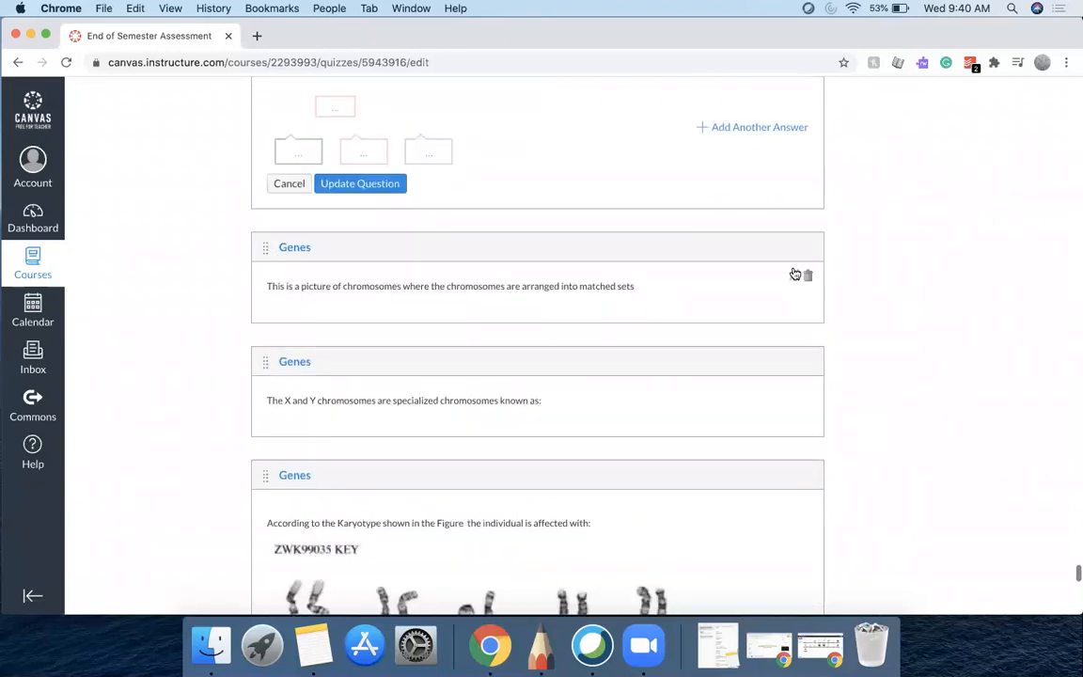
left_click(793, 275)
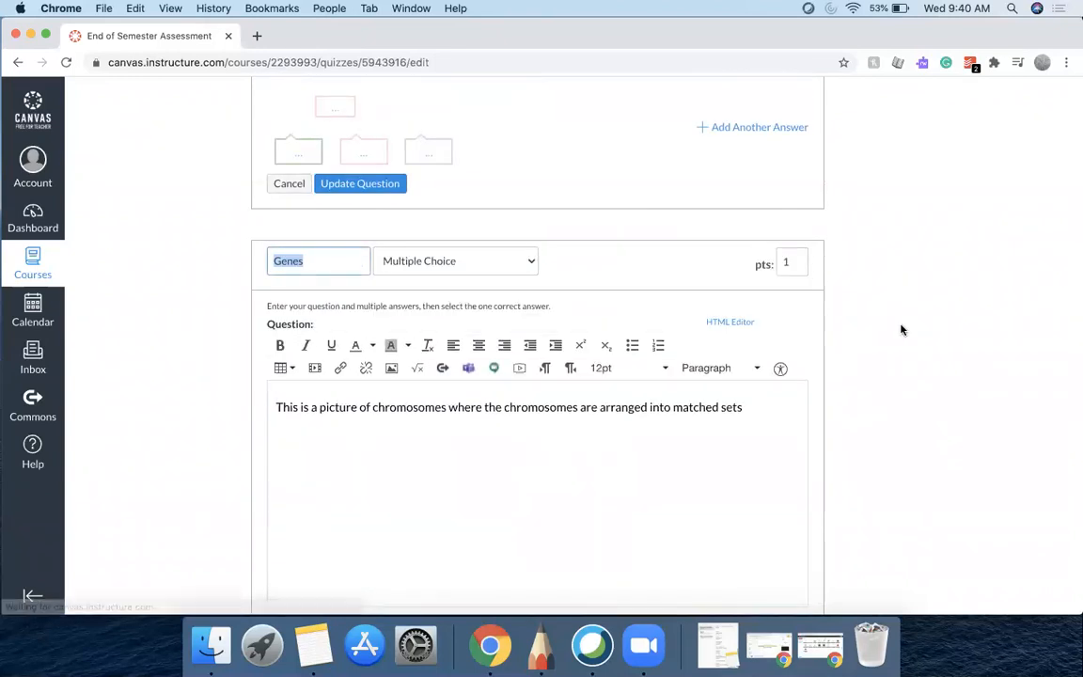
scroll(901, 329, "down", 10)
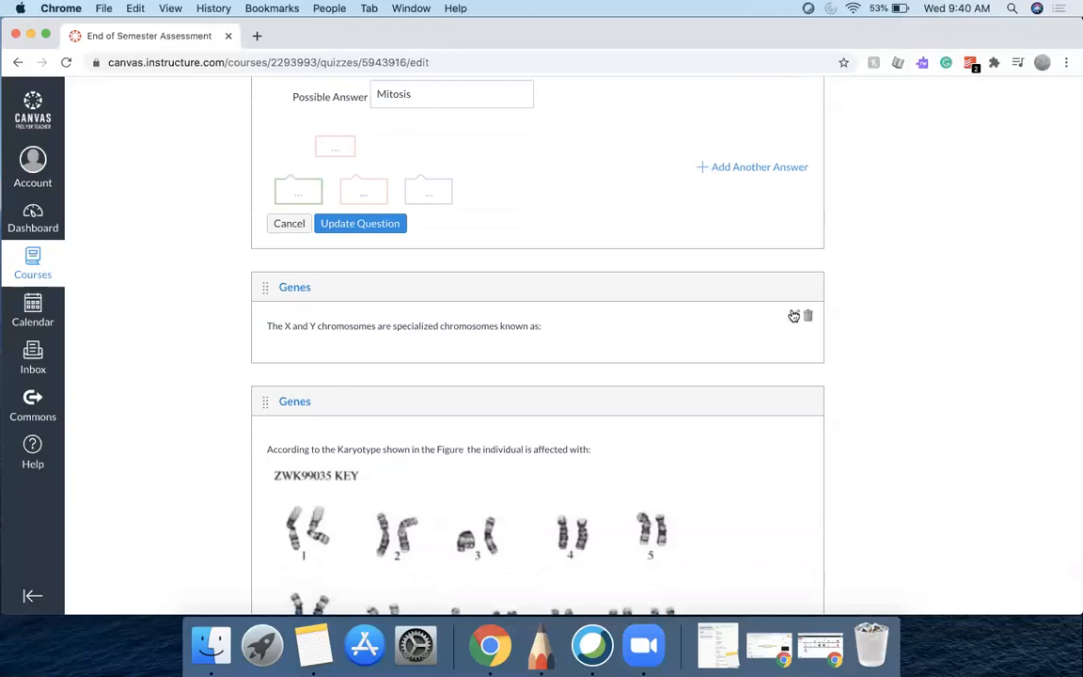
left_click(794, 314)
scroll(881, 338, "down", 10)
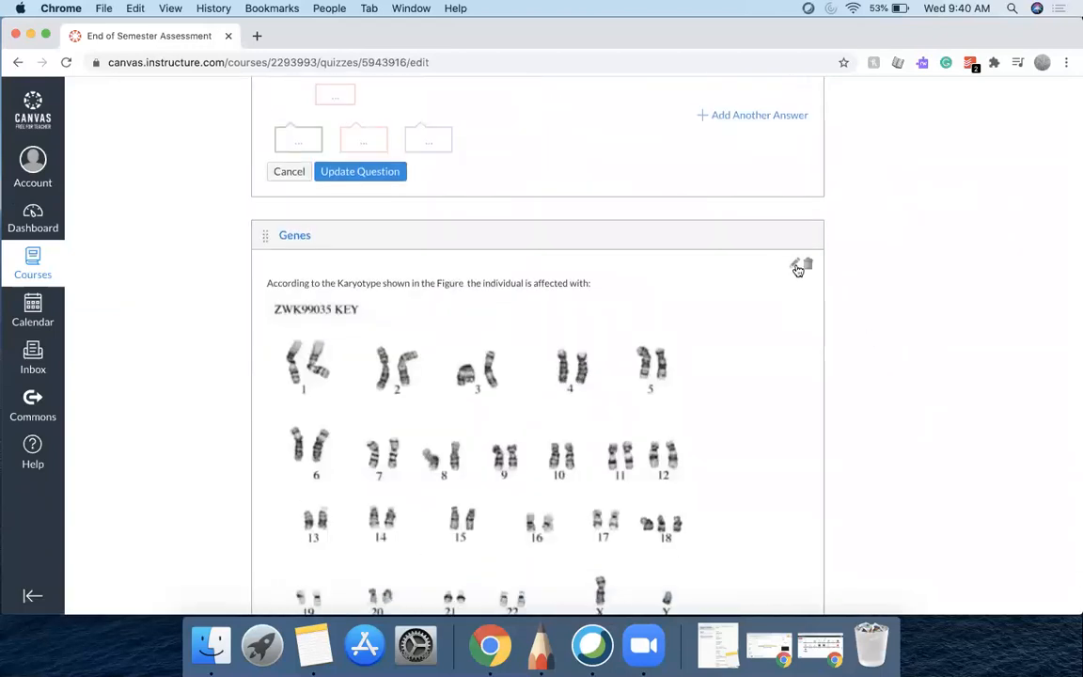
Open both karyotype questions, the recessive trait question and the meiosis cell-type question in edit mode to review answers
left_click(794, 264)
scroll(900, 339, "down", 10)
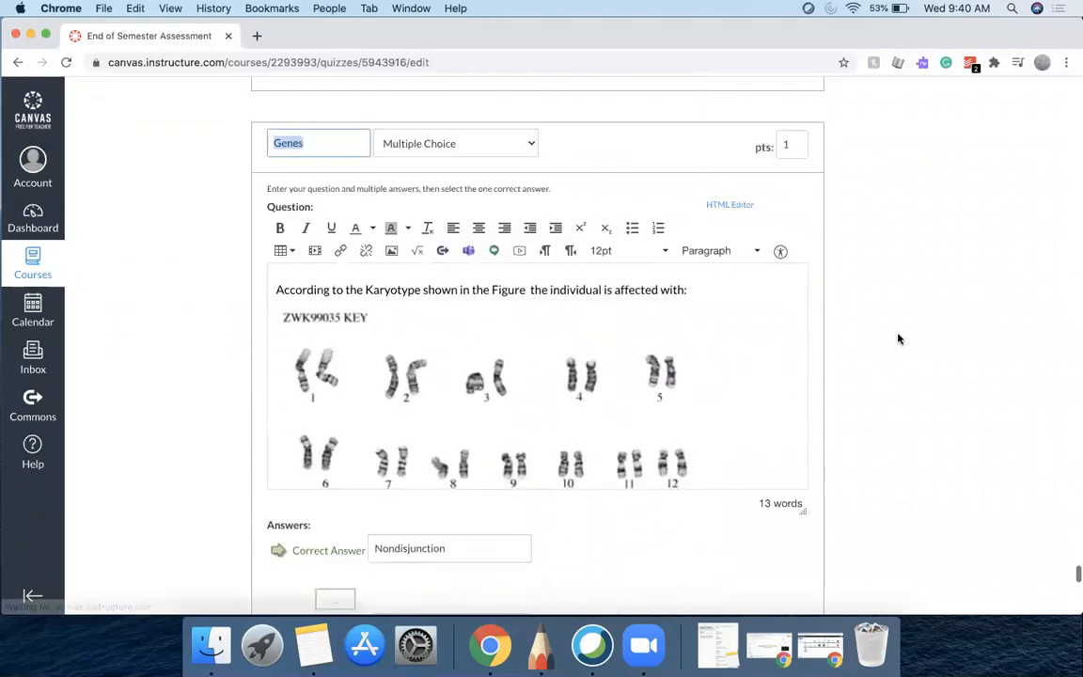
scroll(899, 338, "down", 3)
scroll(898, 338, "up", 3)
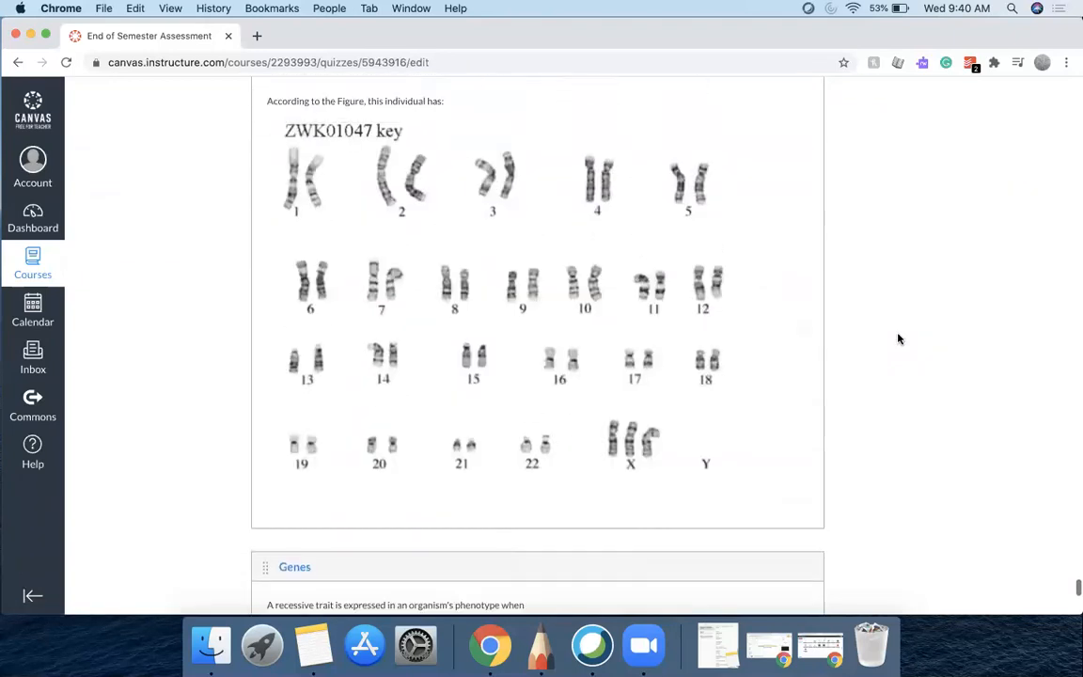
left_click(797, 185)
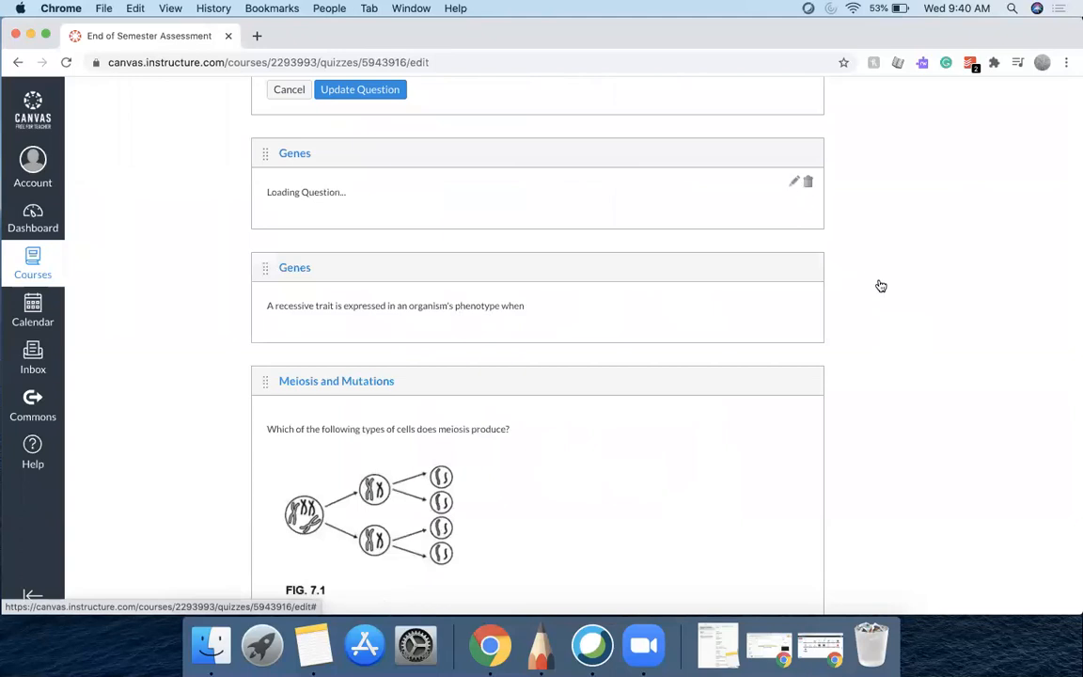
scroll(880, 284, "down", 10)
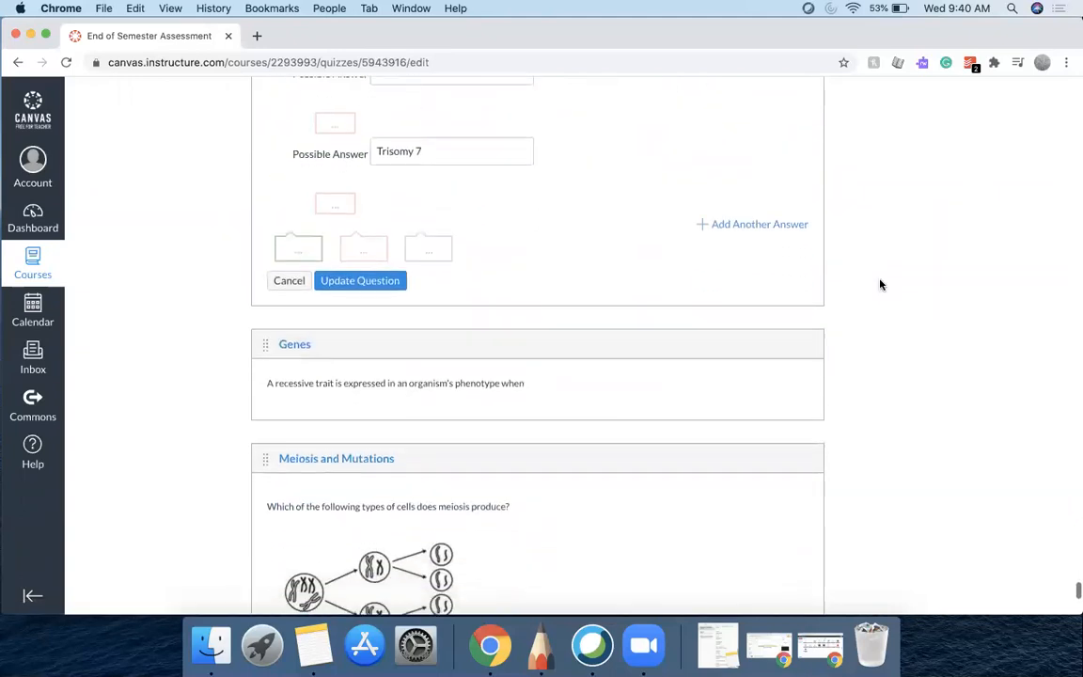
left_click(796, 308)
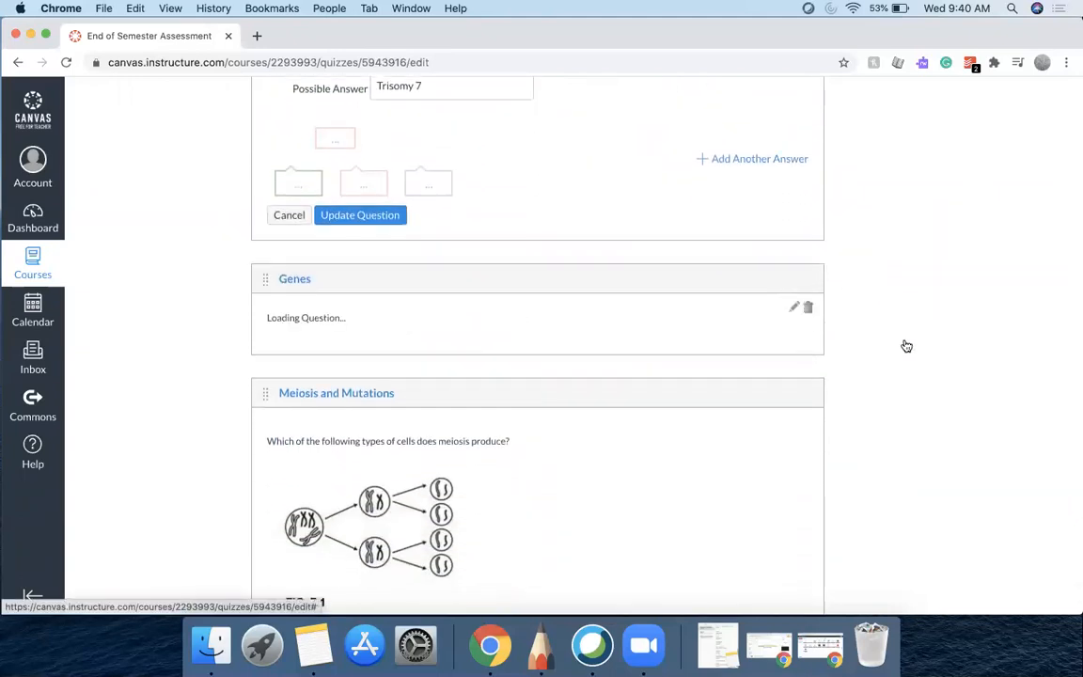
scroll(906, 345, "down", 10)
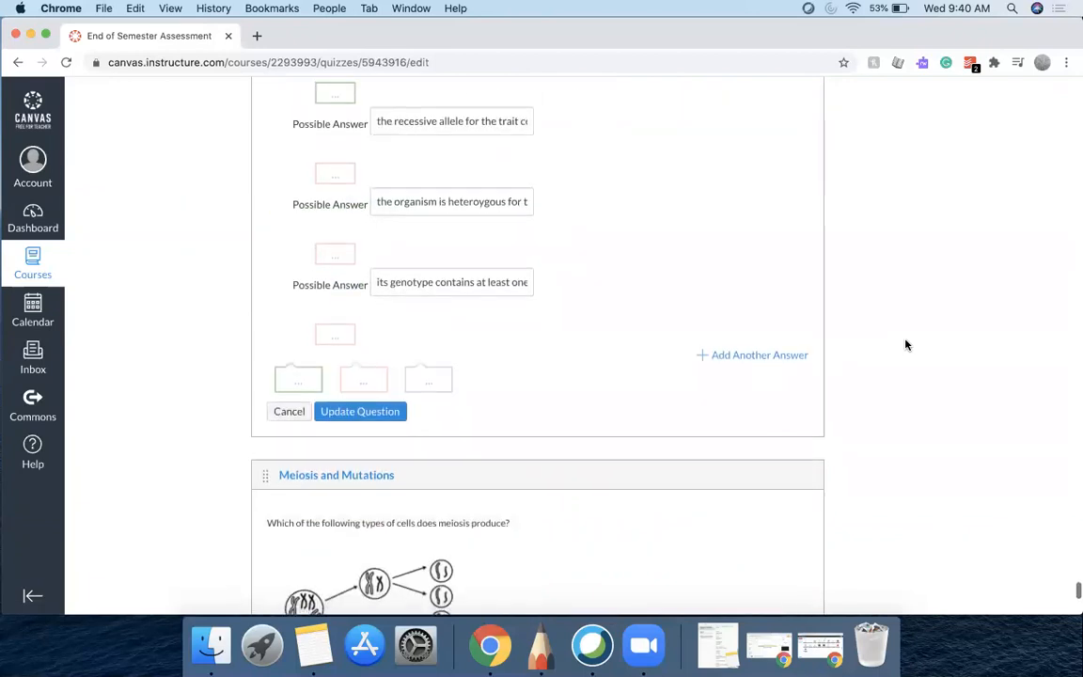
left_click(794, 323)
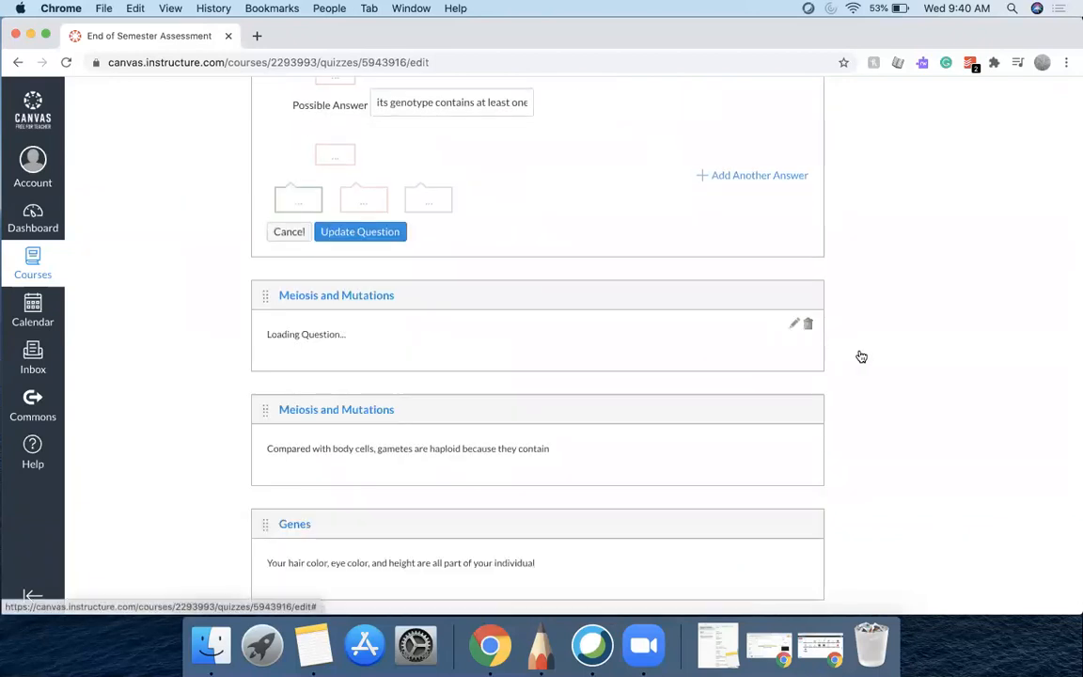
Open the gamete haploid Meiosis question, the hair-color Genes question and the Punnett square Genes question in edit mode
scroll(906, 379, "down", 10)
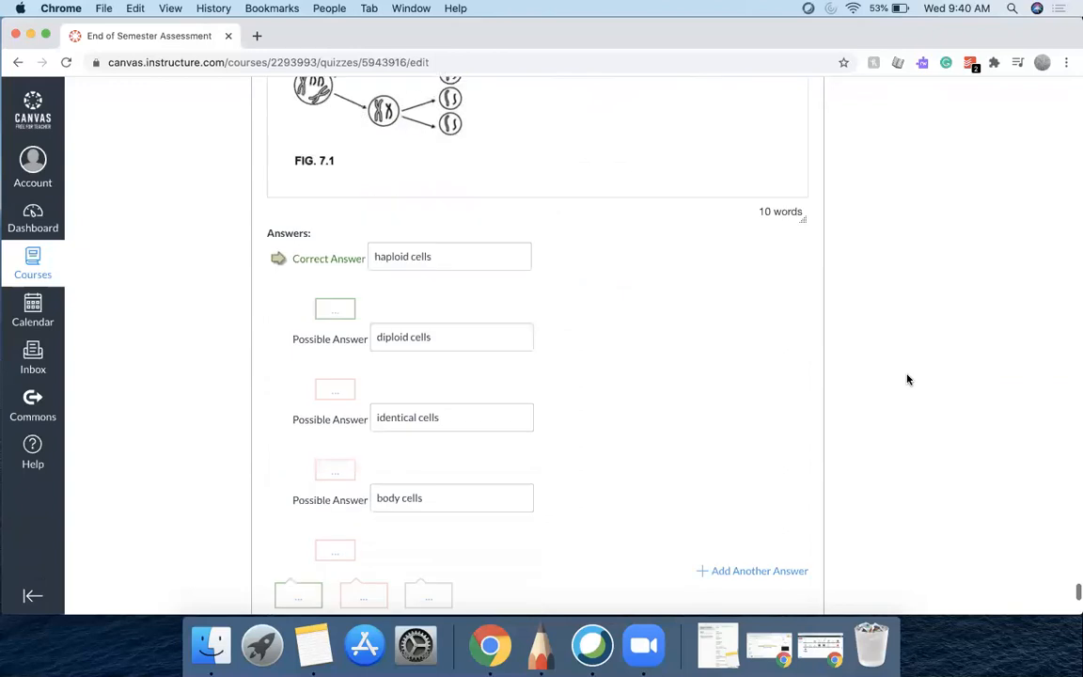
left_click(795, 348)
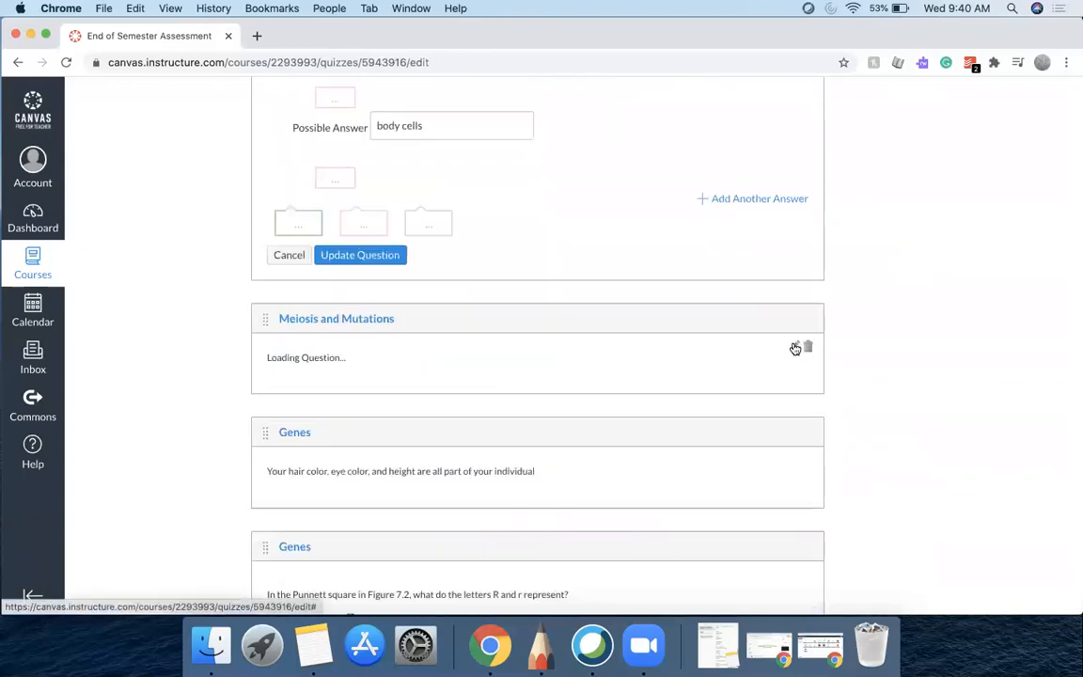
scroll(893, 380, "down", 6)
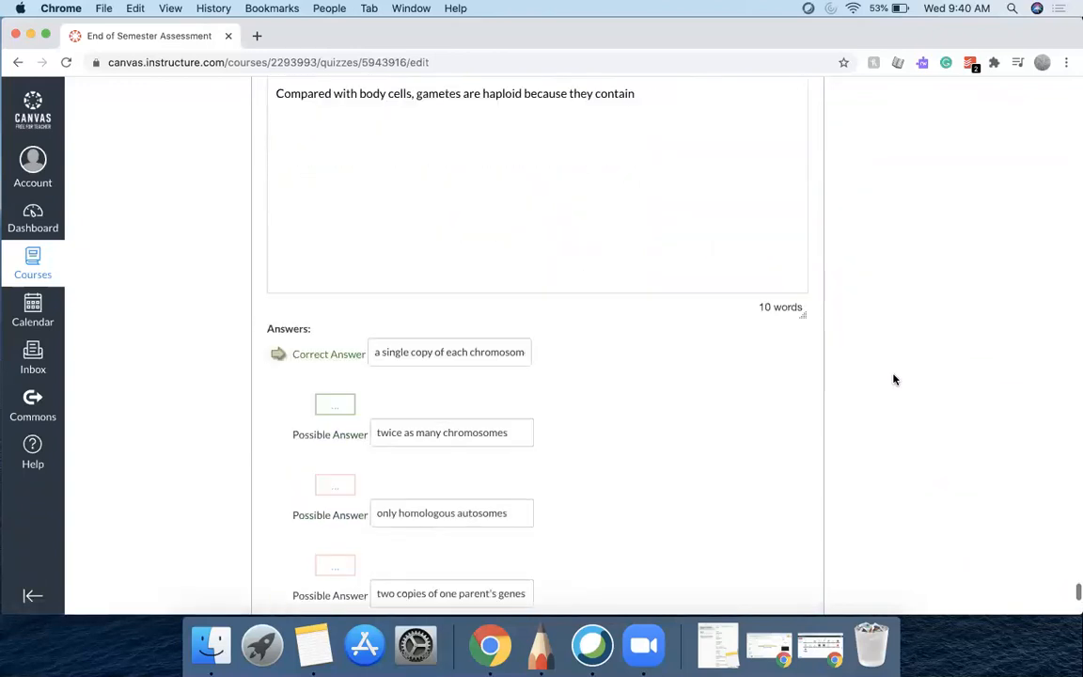
scroll(894, 380, "down", 10)
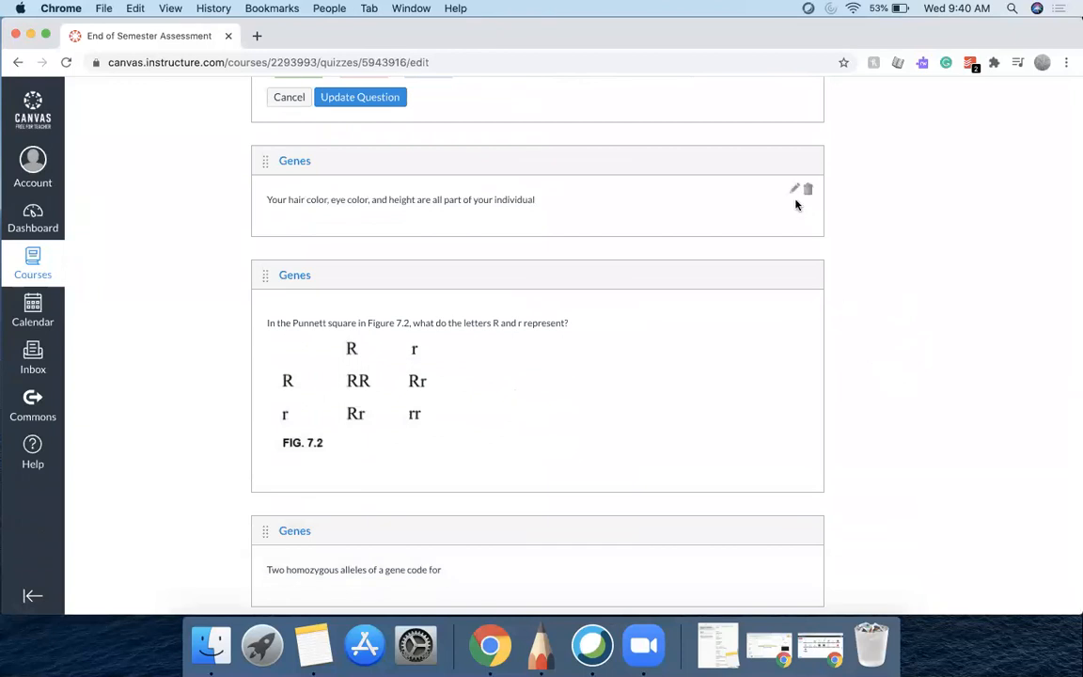
left_click(794, 189)
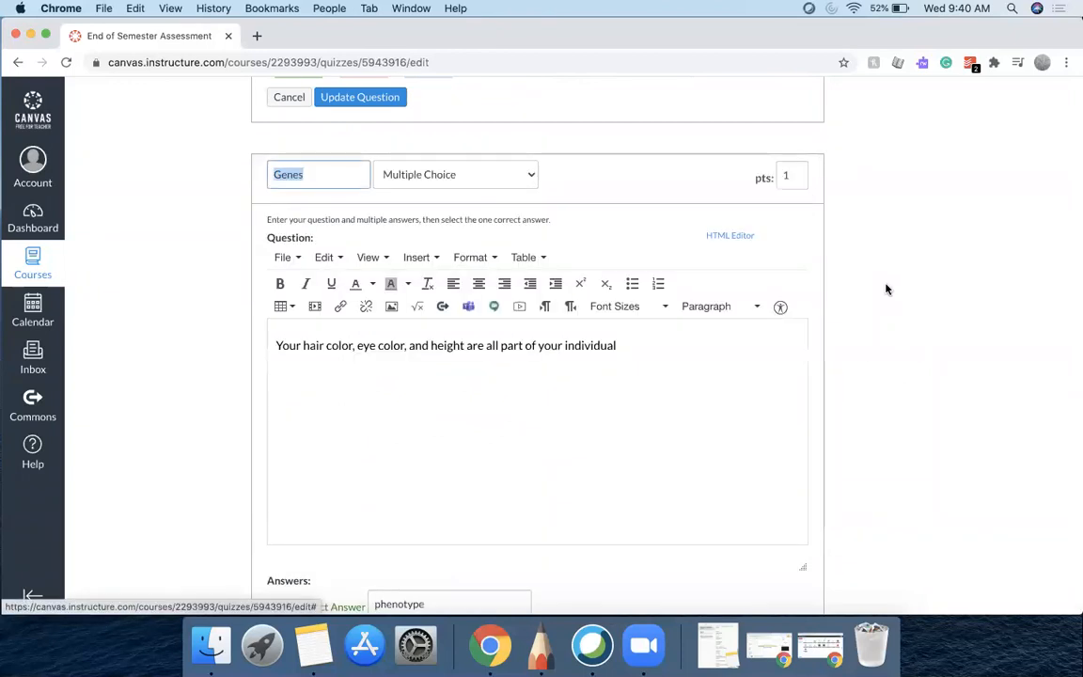
scroll(885, 288, "down", 12)
scroll(885, 288, "down", 3)
left_click(795, 203)
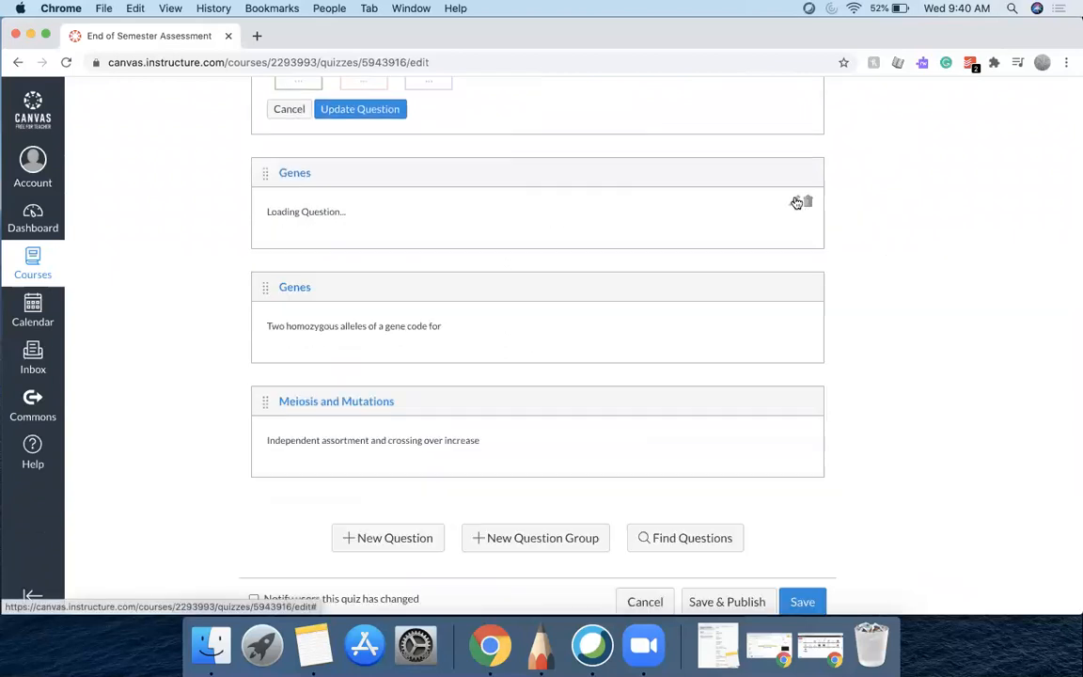
Open the homozygous alleles Genes question and the independent assortment Meiosis question in edit mode
scroll(900, 317, "down", 15)
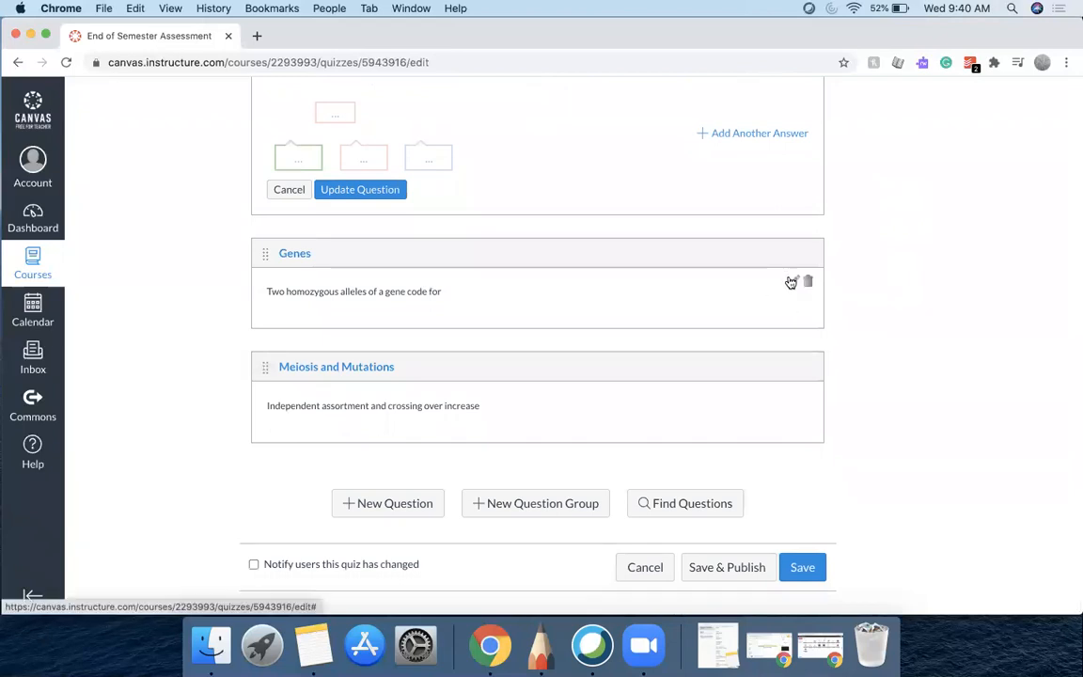
left_click(795, 282)
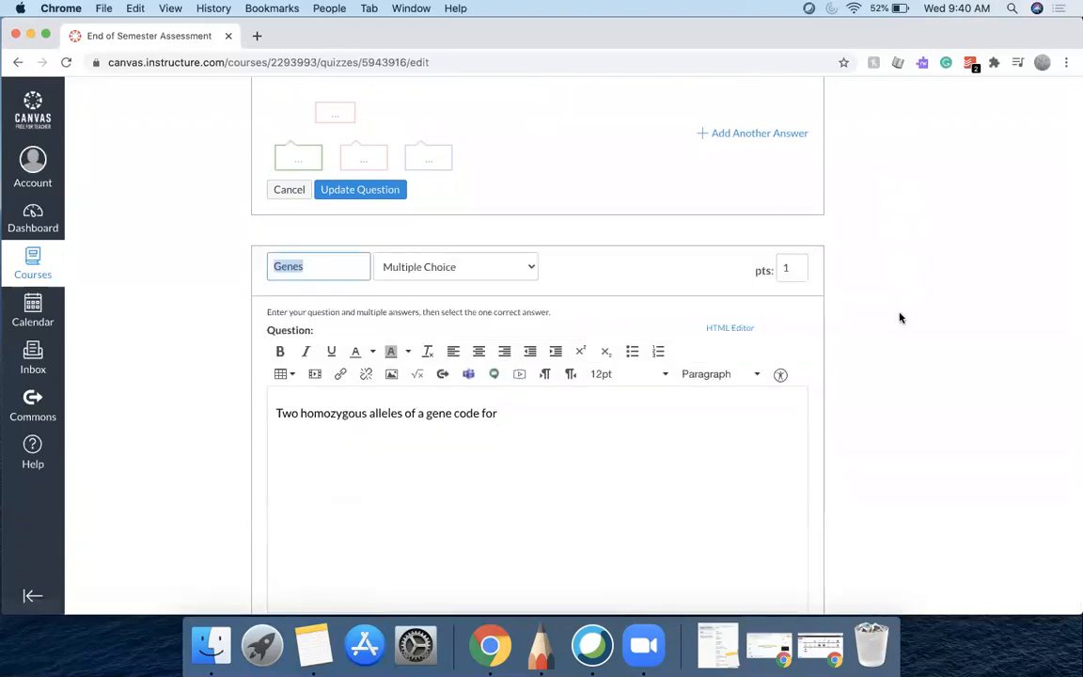
scroll(900, 318, "down", 10)
scroll(899, 318, "down", 5)
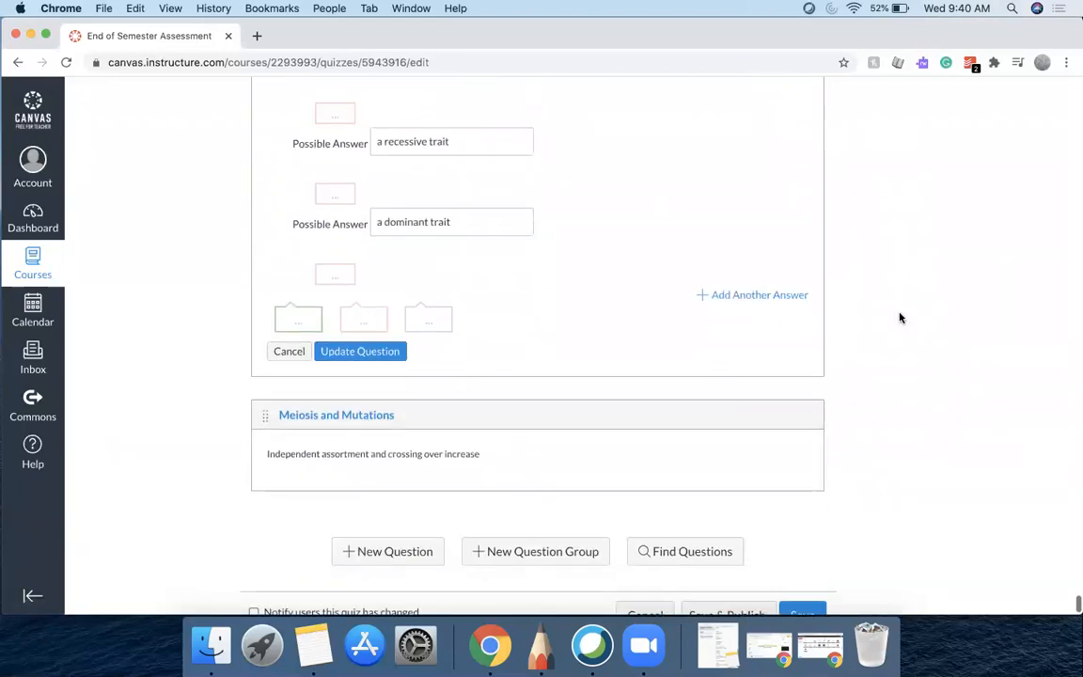
left_click(795, 448)
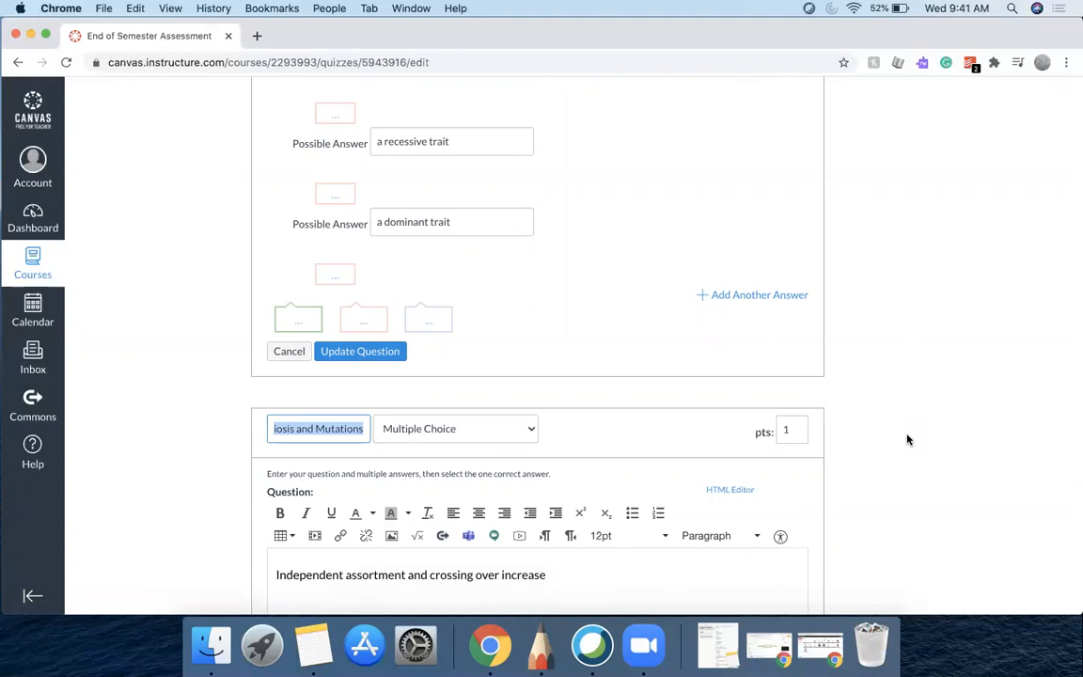
Review the independent assortment question's text and its answer choices
scroll(907, 439, "down", 7)
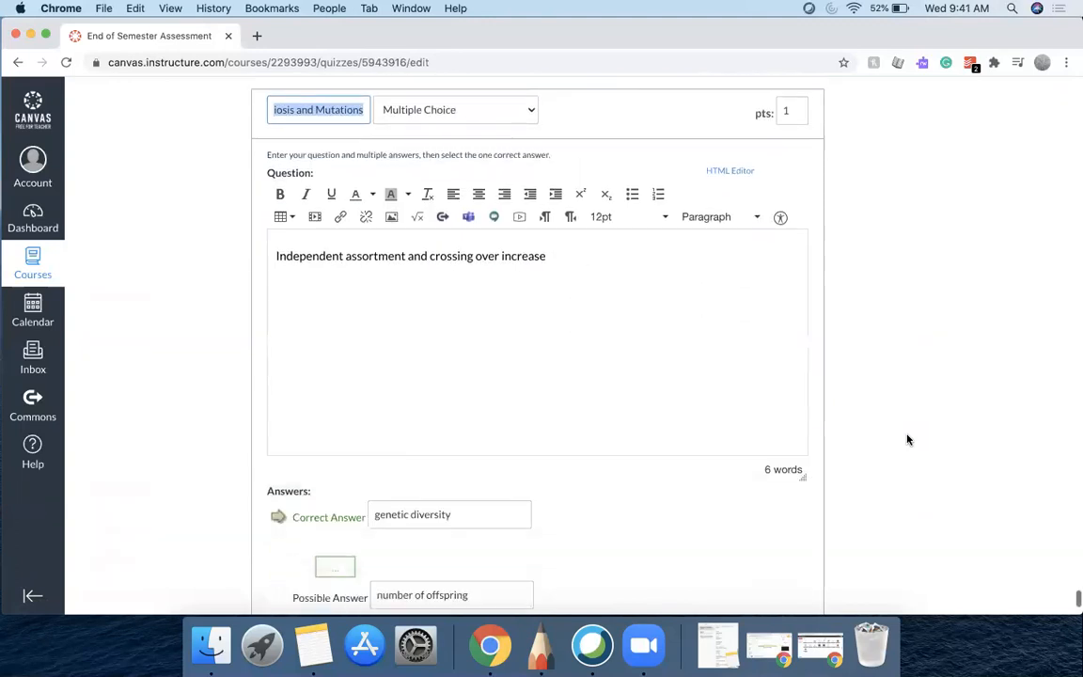
scroll(907, 439, "up", 5)
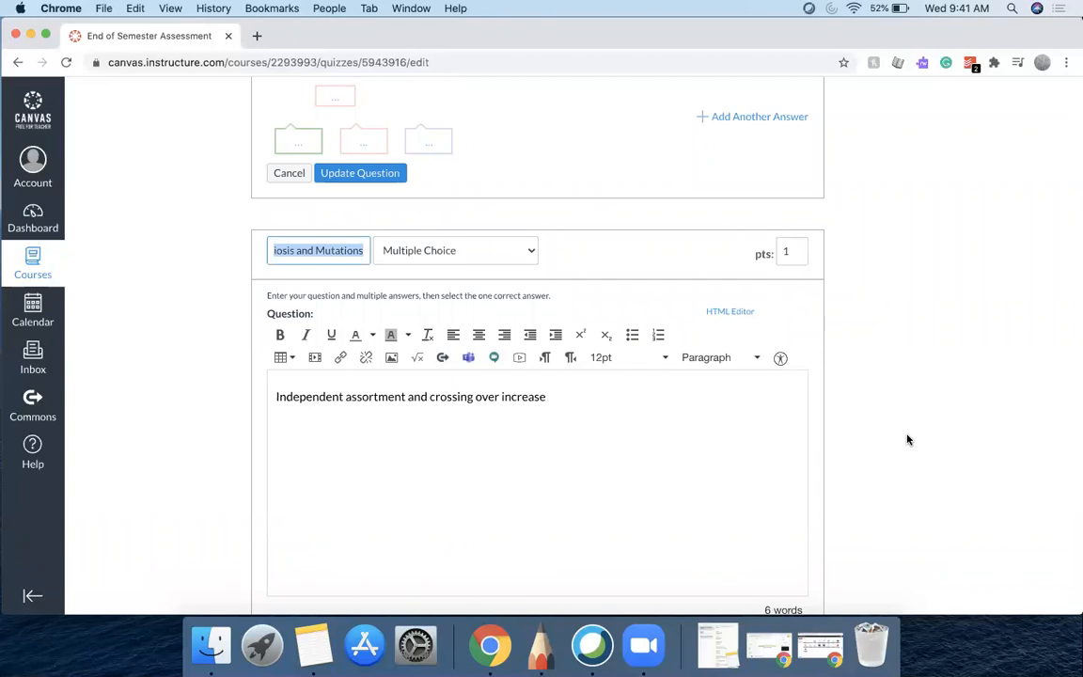
left_click(945, 416)
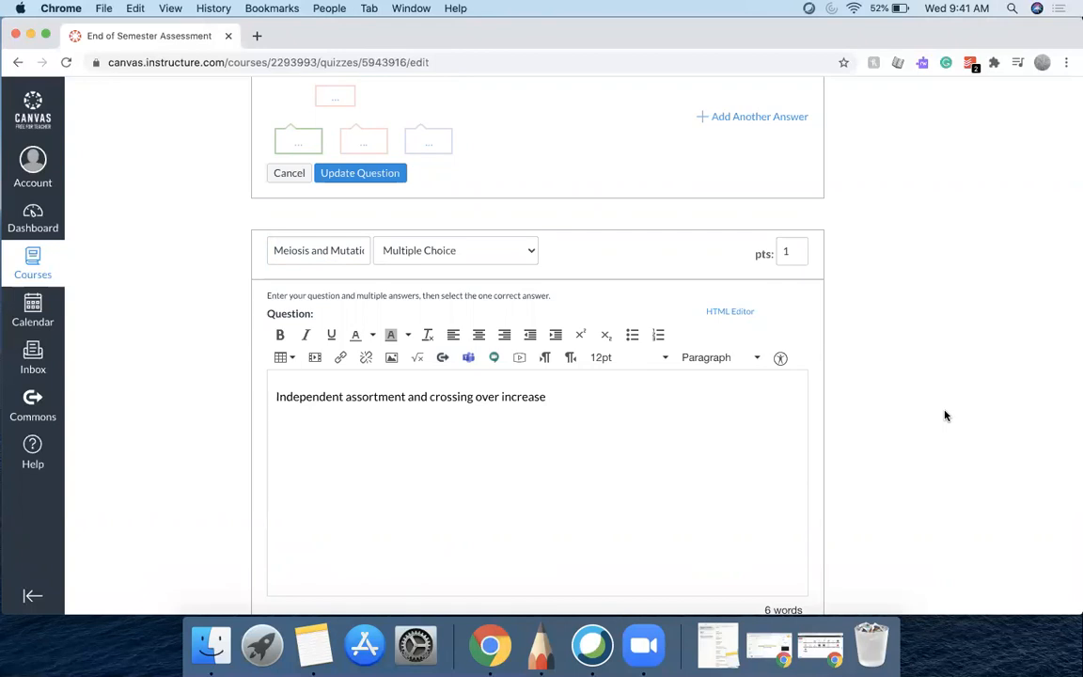
scroll(945, 415, "down", 3)
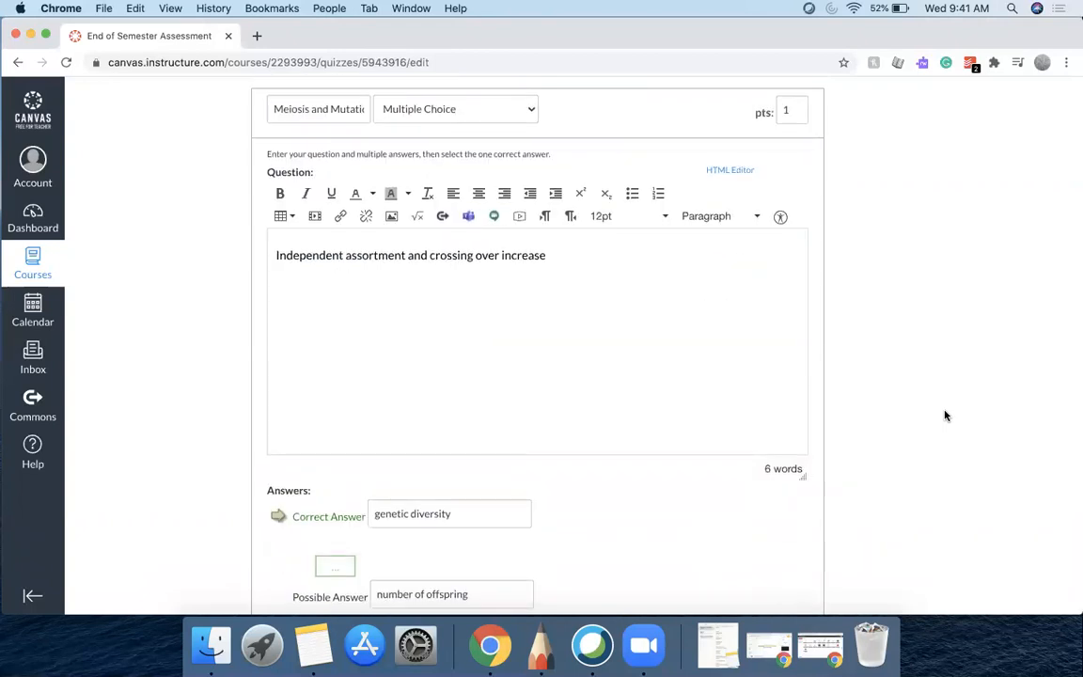
scroll(946, 415, "down", 1)
scroll(946, 415, "up", 3)
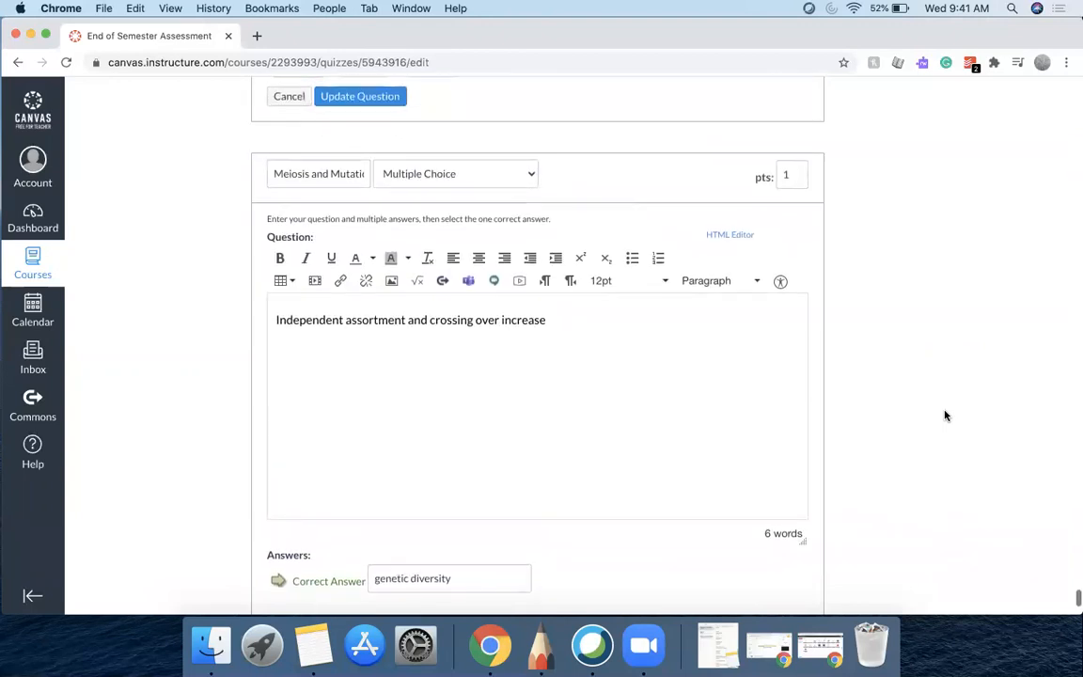
scroll(946, 415, "down", 1)
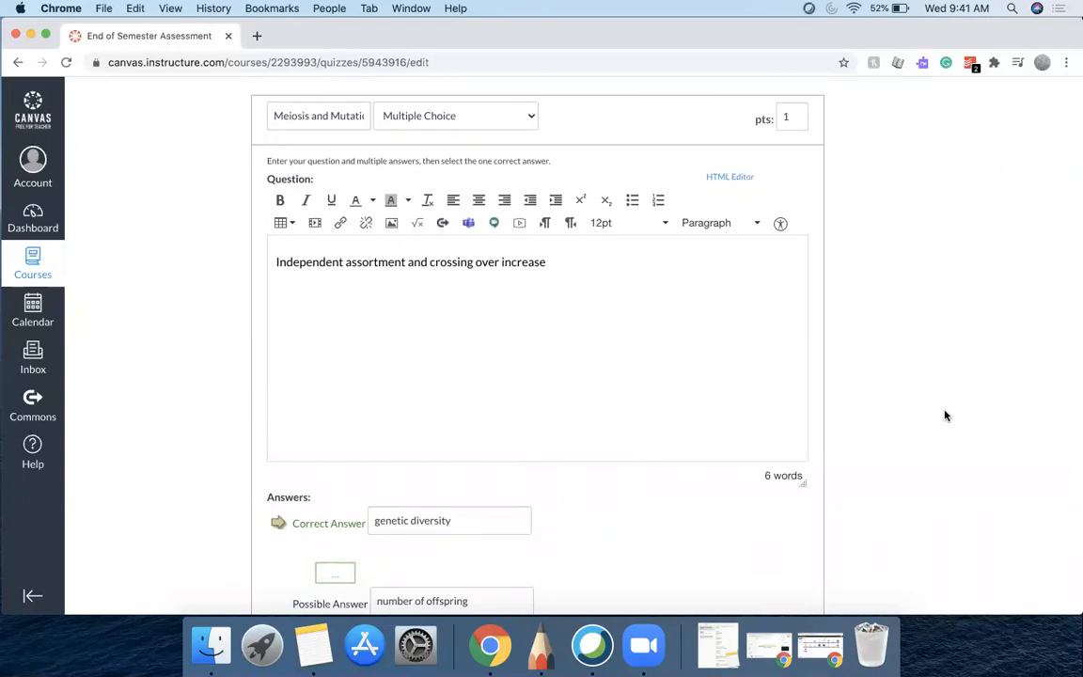
scroll(946, 415, "down", 1)
scroll(946, 416, "up", 1)
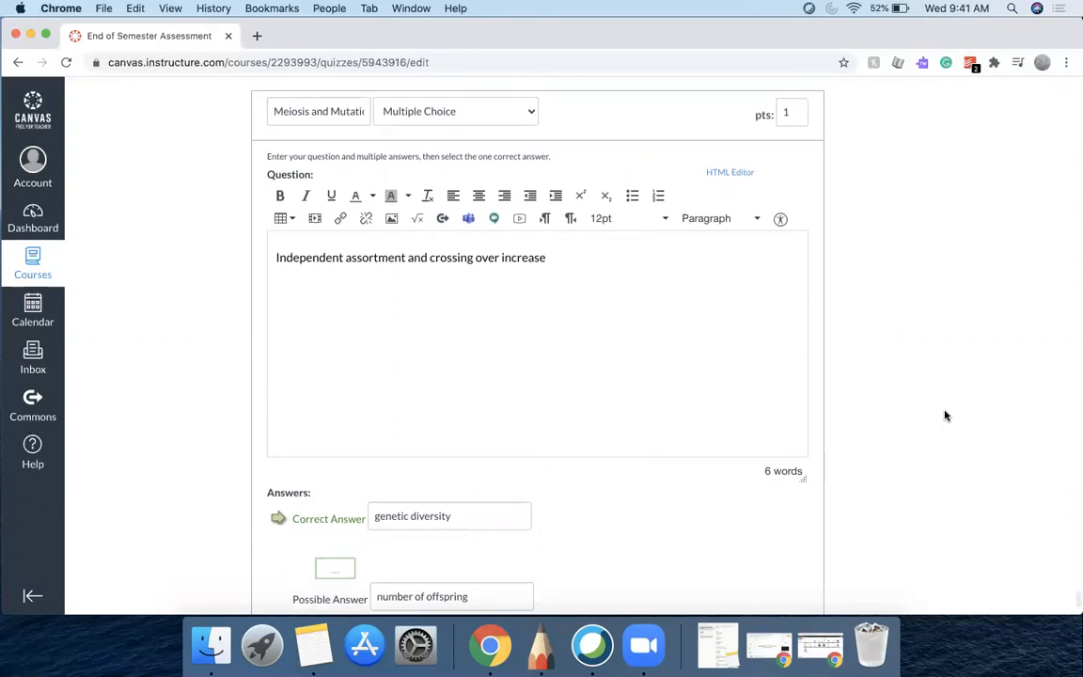
scroll(551, 414, "down", 10)
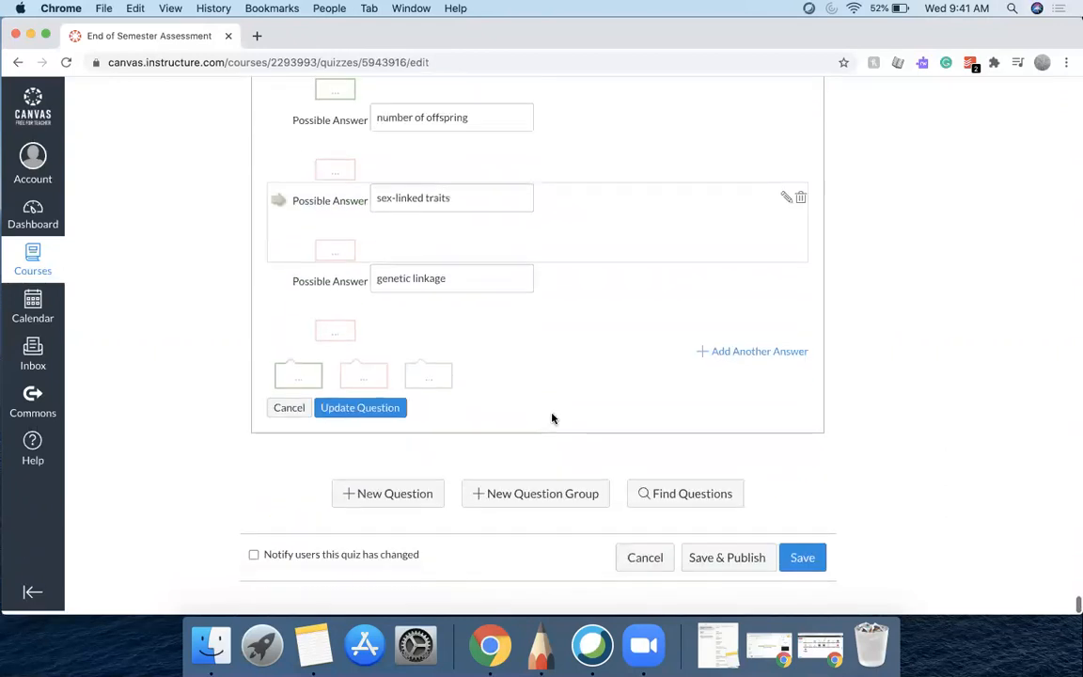
scroll(552, 418, "up", 5)
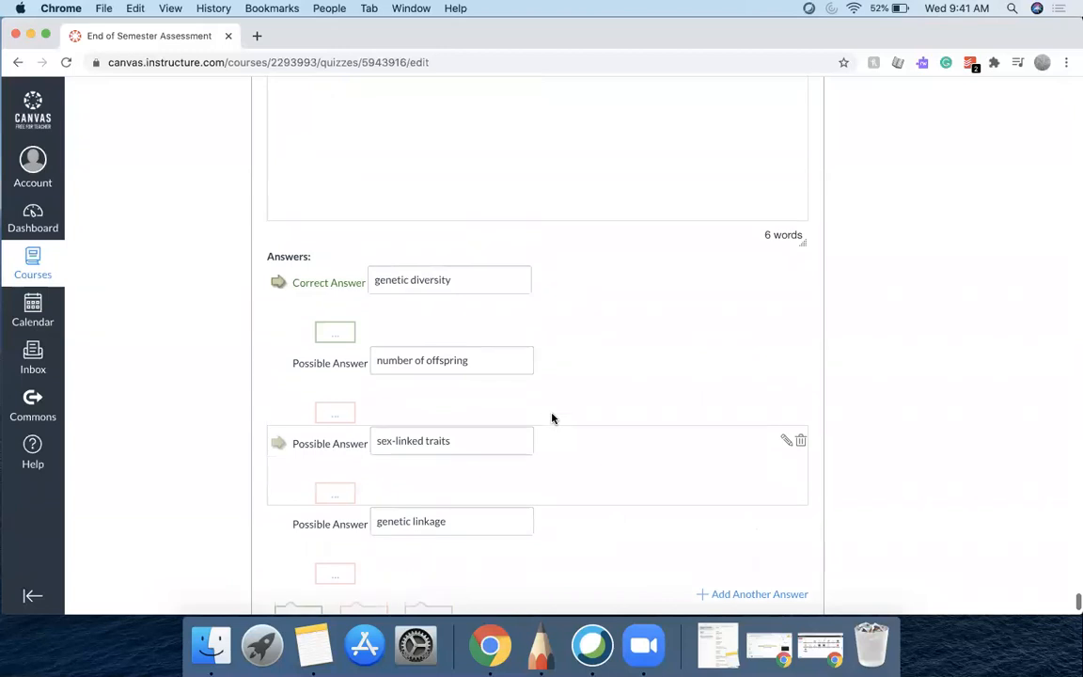
scroll(552, 418, "up", 6)
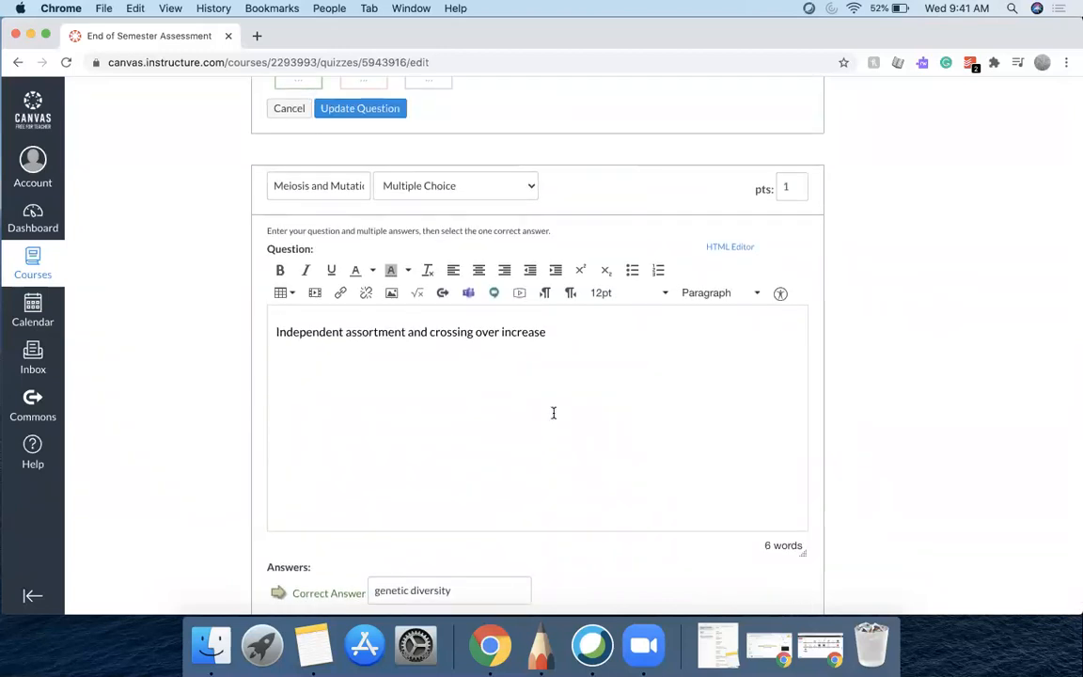
scroll(552, 413, "down", 10)
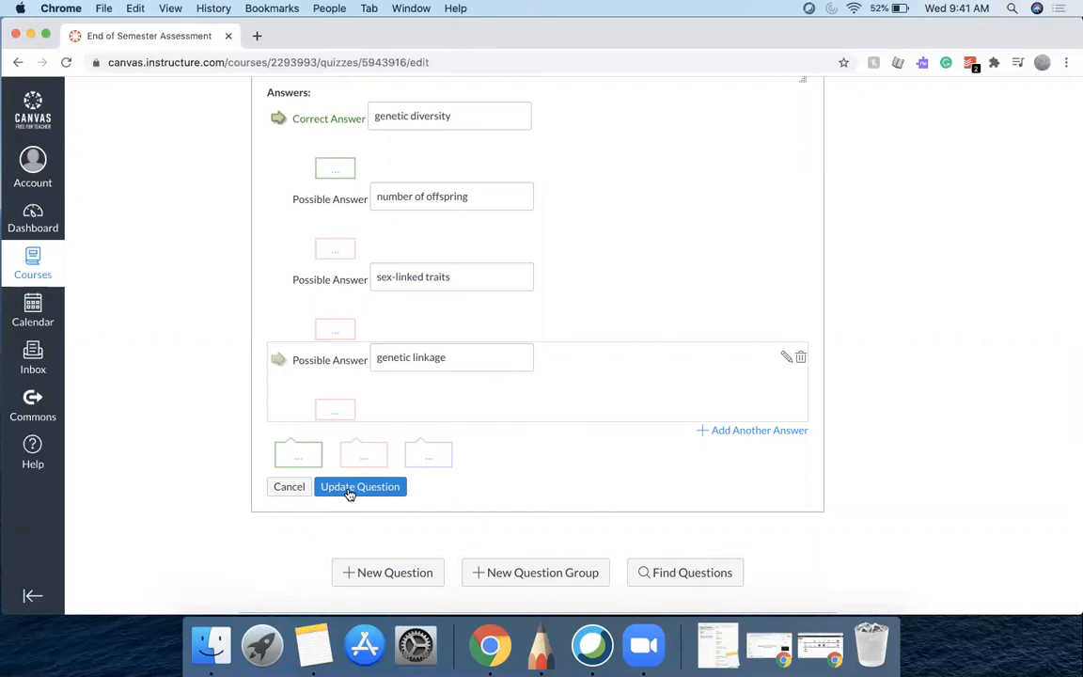
scroll(693, 348, "up", 8)
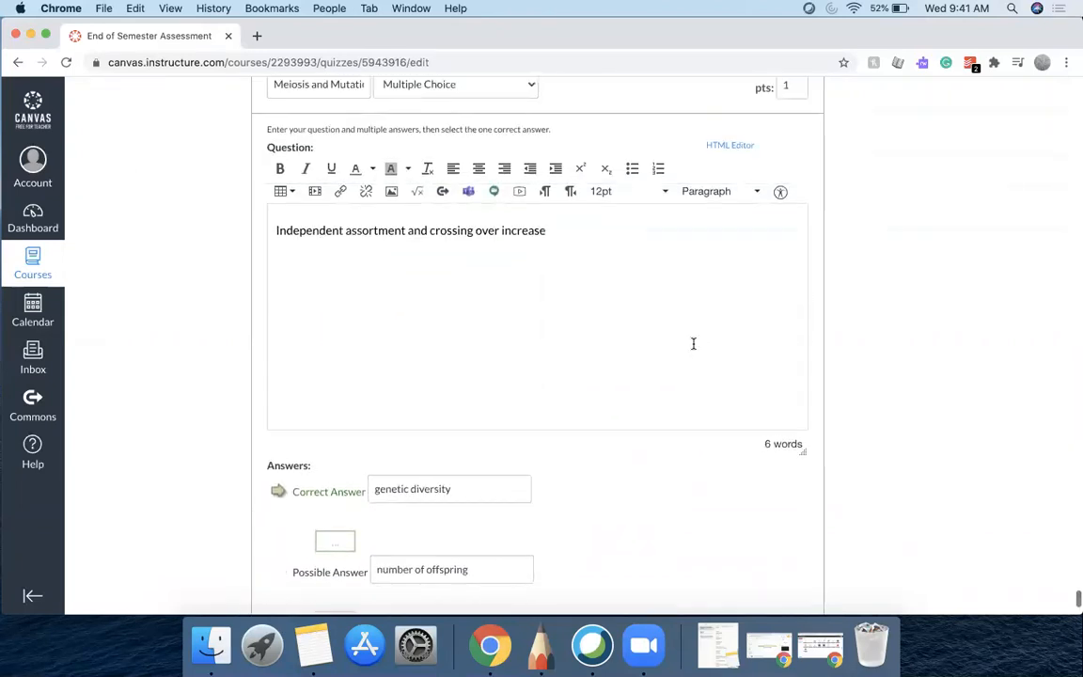
scroll(694, 346, "down", 3)
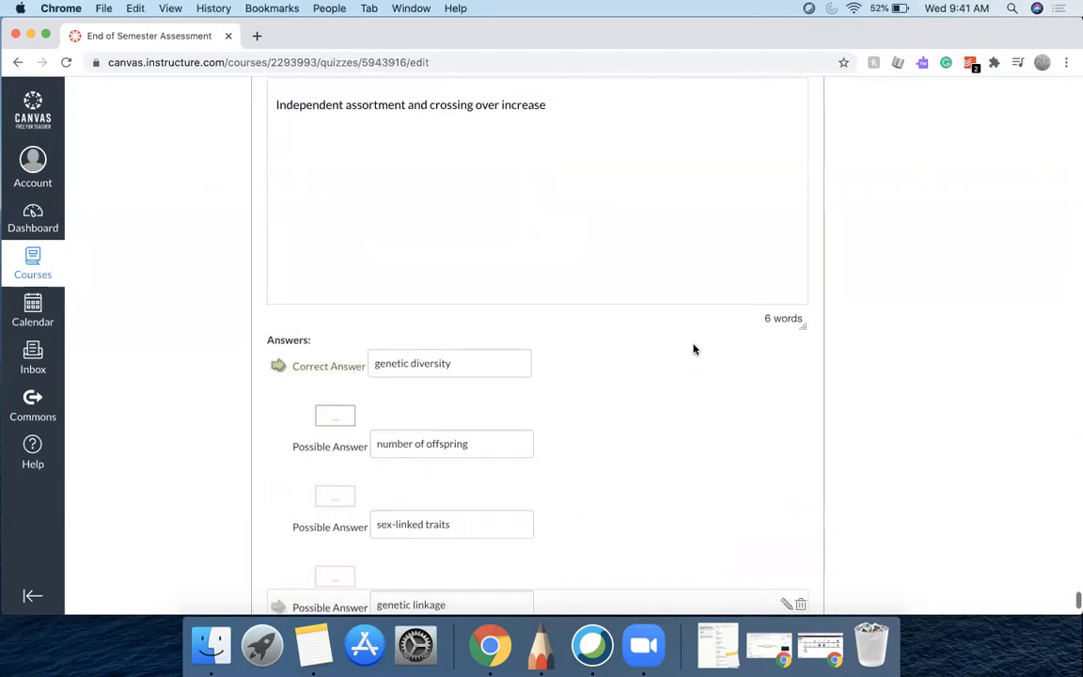
scroll(693, 350, "down", 3)
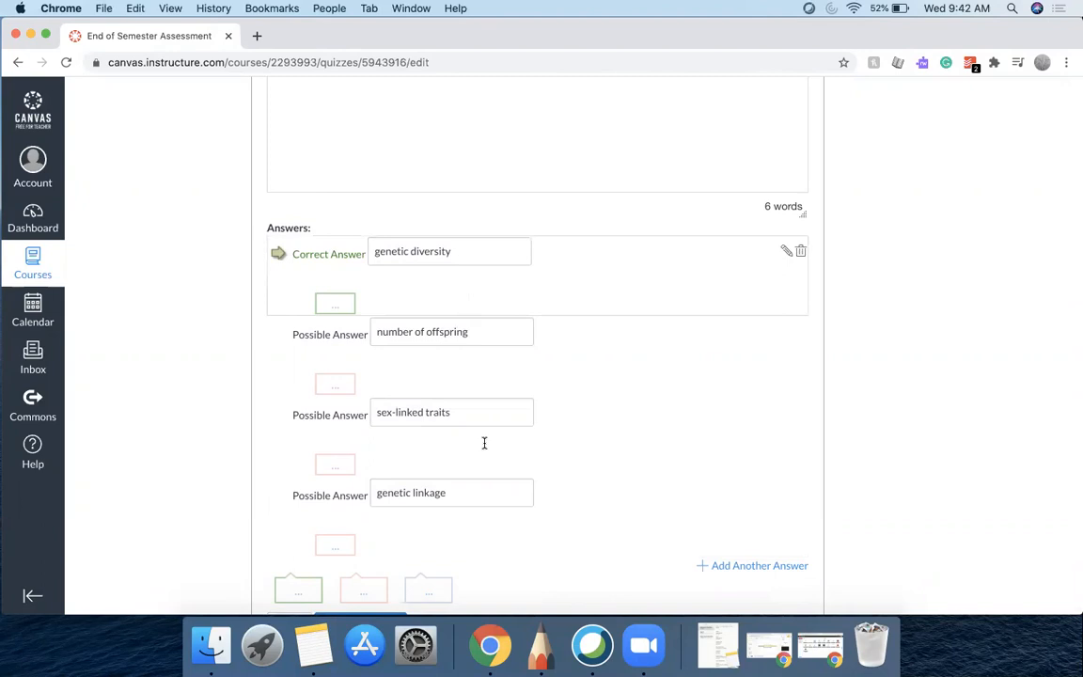
scroll(499, 516, "down", 3)
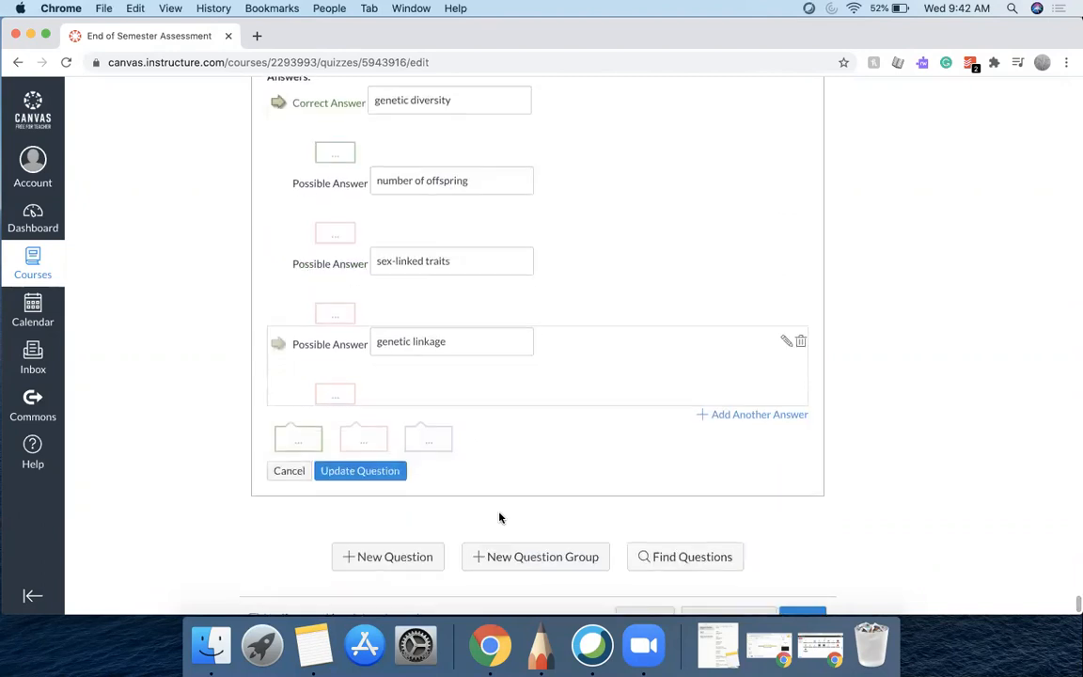
Update the independent assortment question and the homozygous alleles question to close their editors
left_click(360, 471)
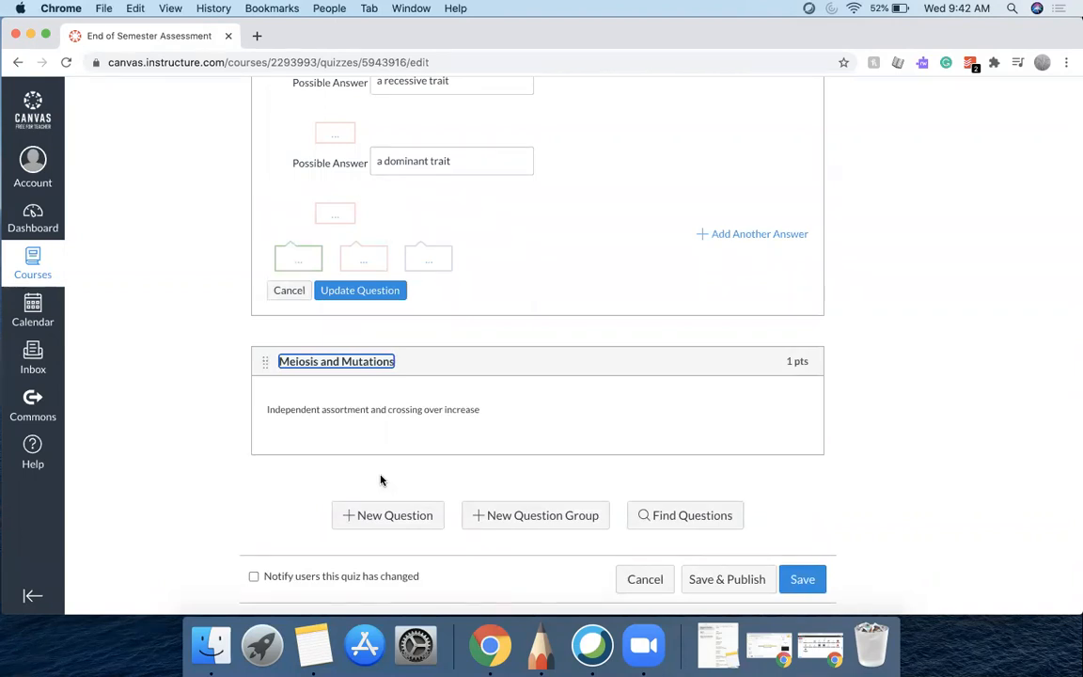
scroll(595, 289, "up", 10)
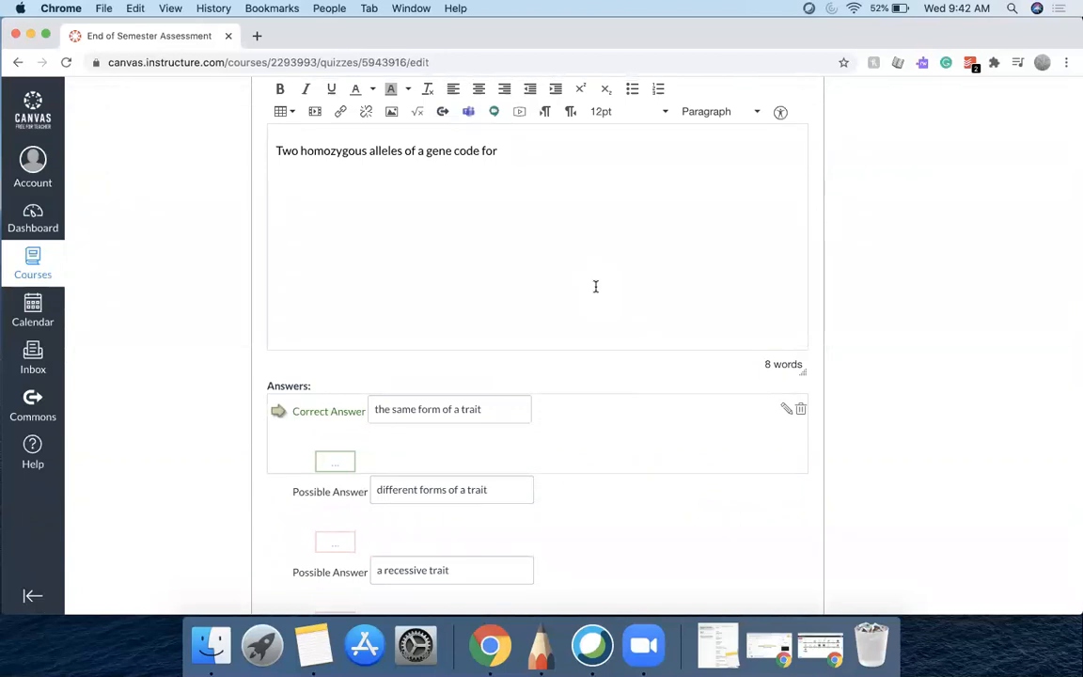
scroll(595, 286, "down", 5)
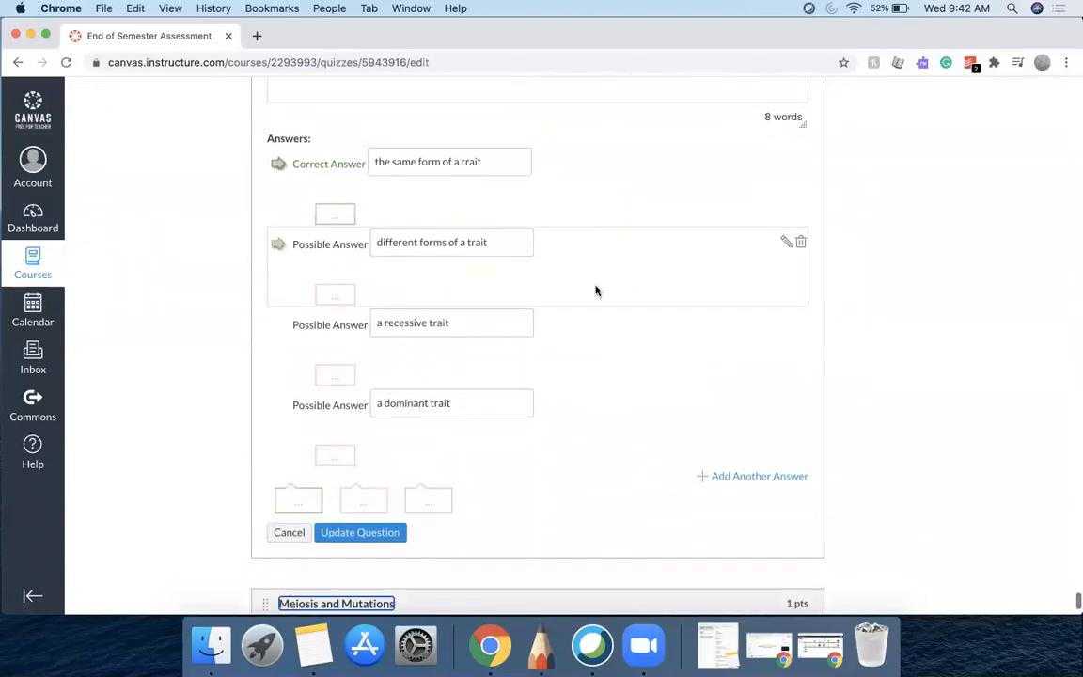
scroll(595, 290, "down", 1)
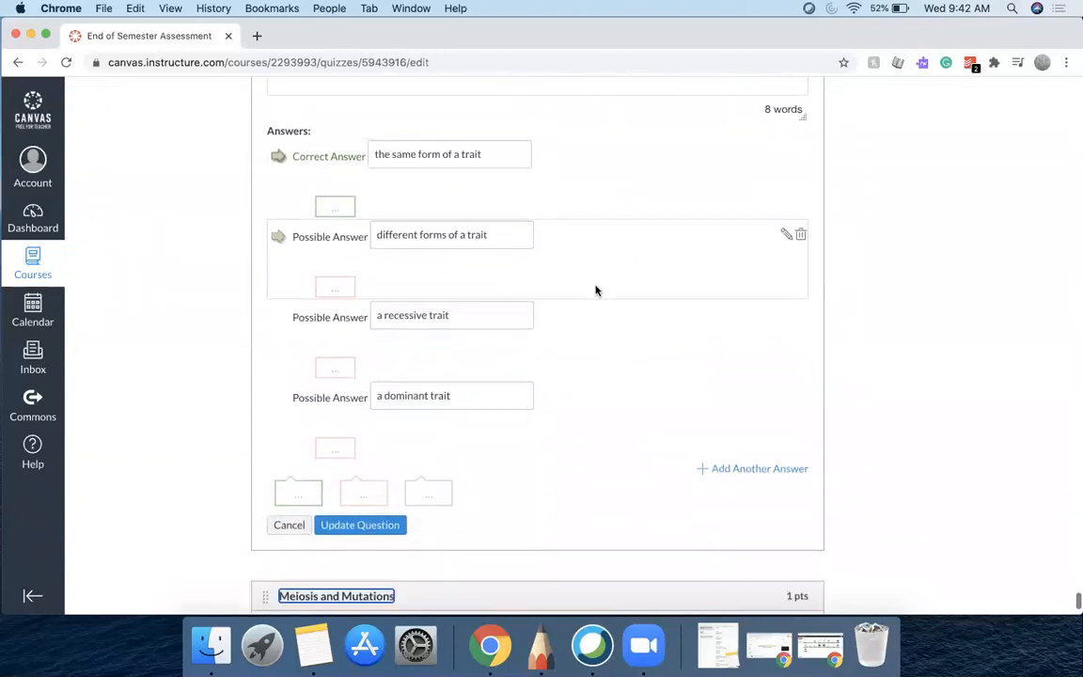
left_click(382, 525)
Review the Punnett square question's answers and update it to close its editor
scroll(553, 399, "up", 5)
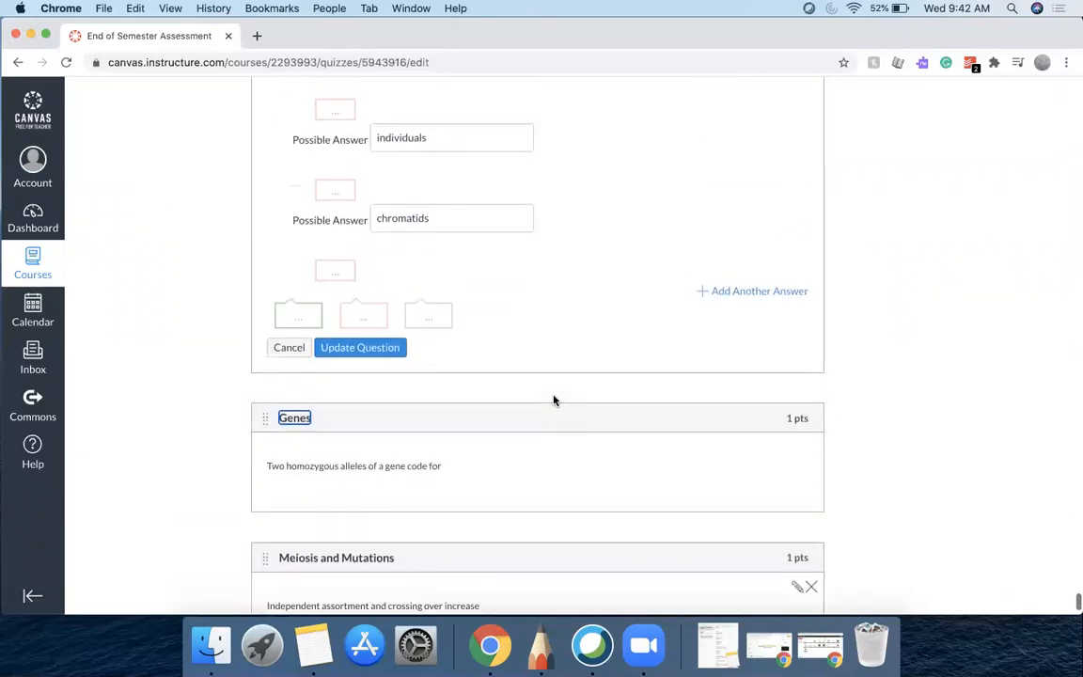
scroll(553, 400, "up", 5)
scroll(555, 398, "down", 2)
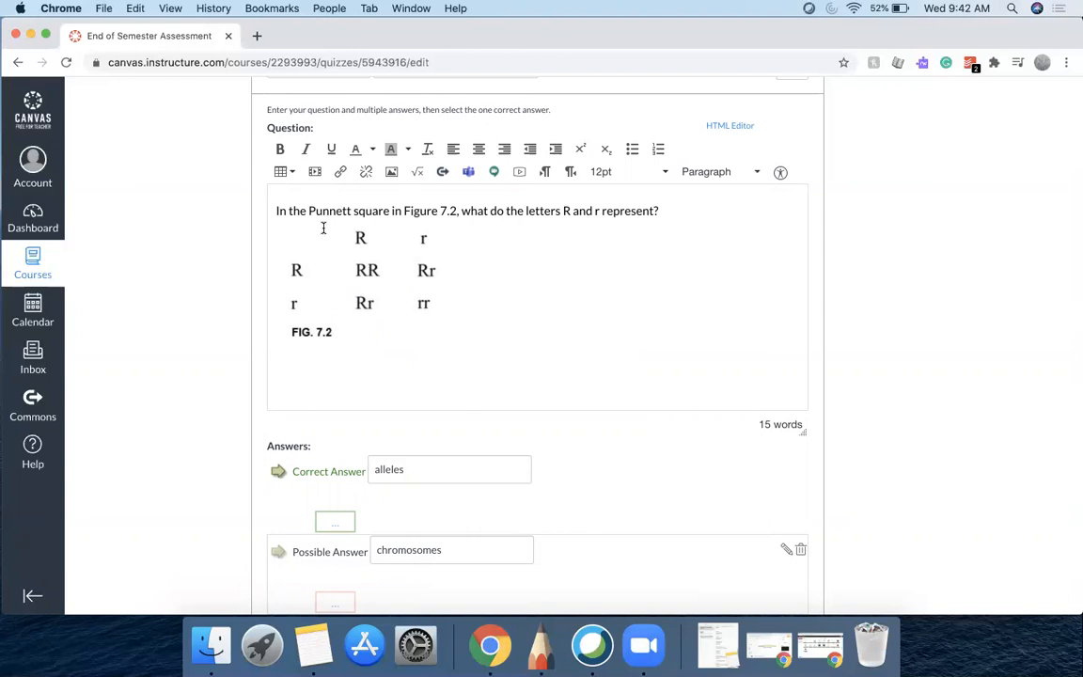
scroll(551, 369, "down", 5)
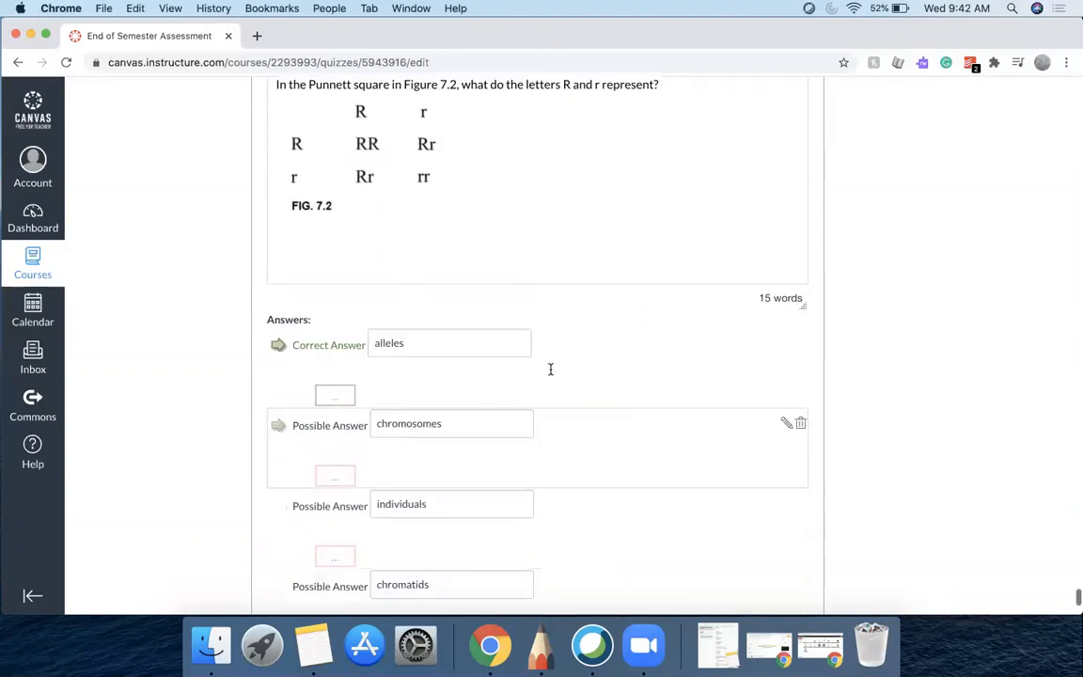
scroll(551, 369, "down", 5)
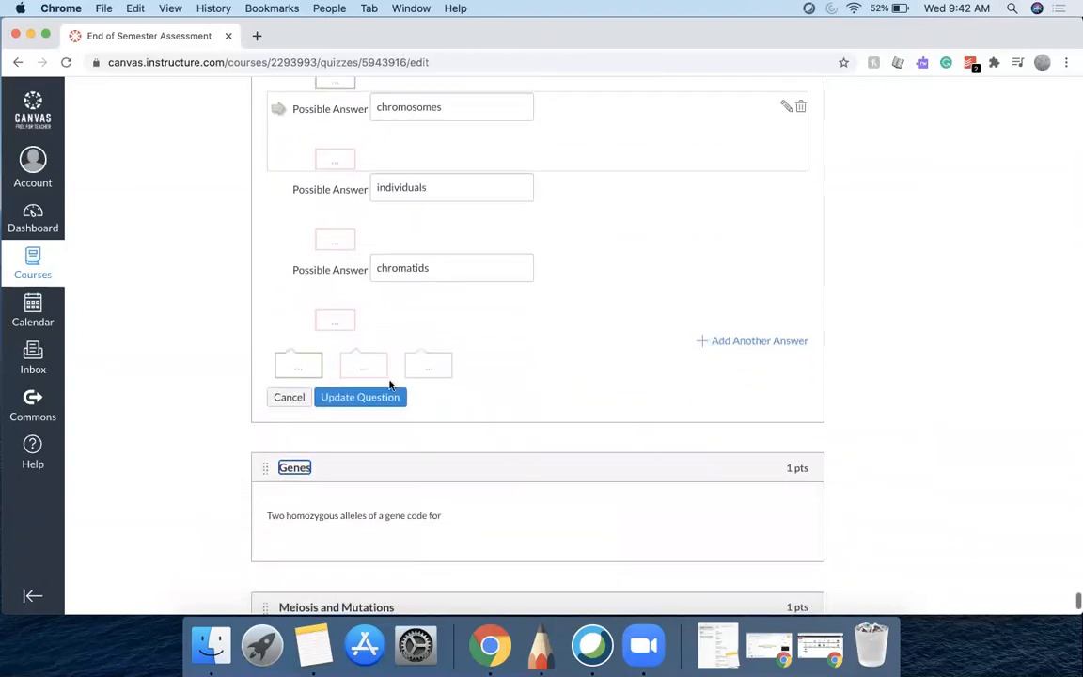
left_click(360, 396)
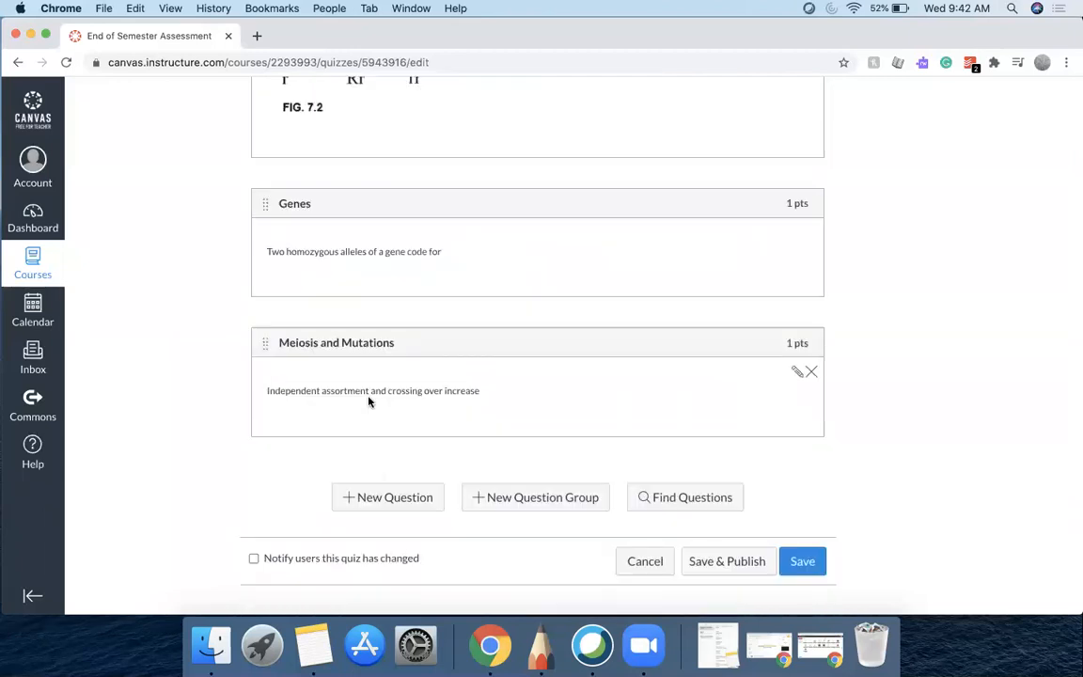
scroll(368, 396, "down", 2)
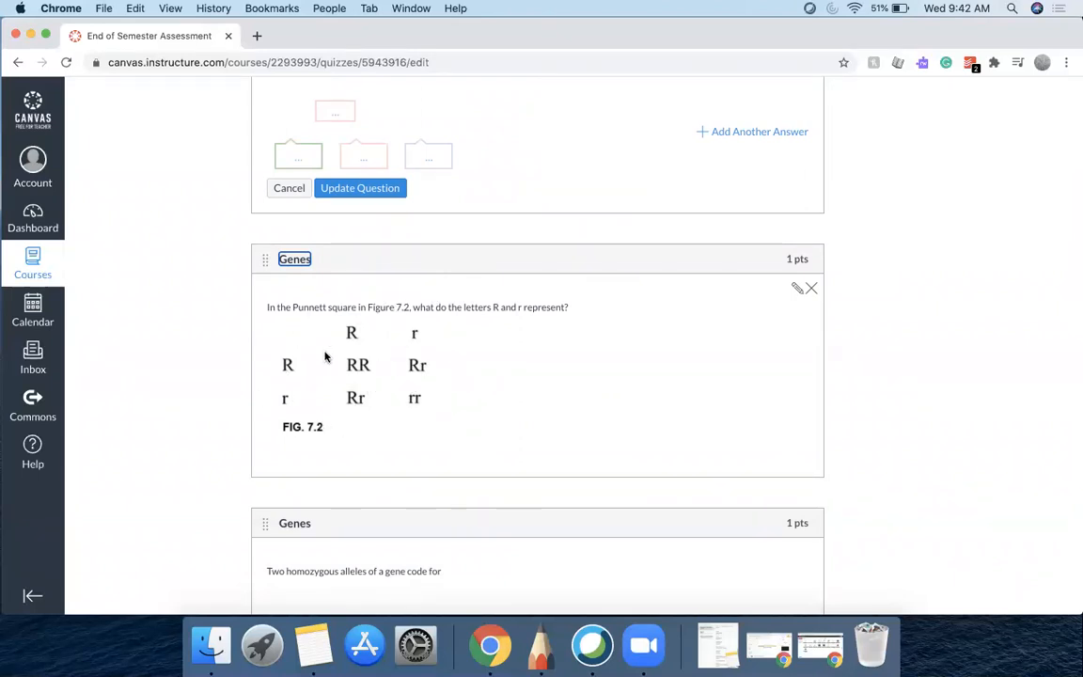
Update the hair color, eye color and height phenotype question to close its editor
scroll(508, 235, "up", 1)
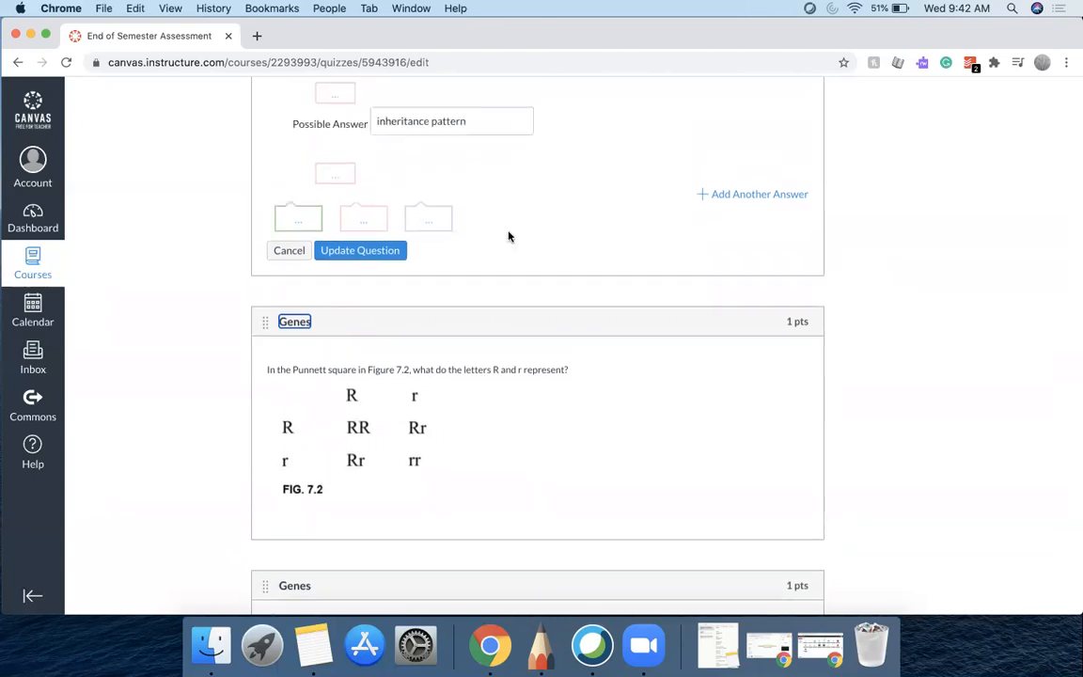
scroll(507, 236, "up", 10)
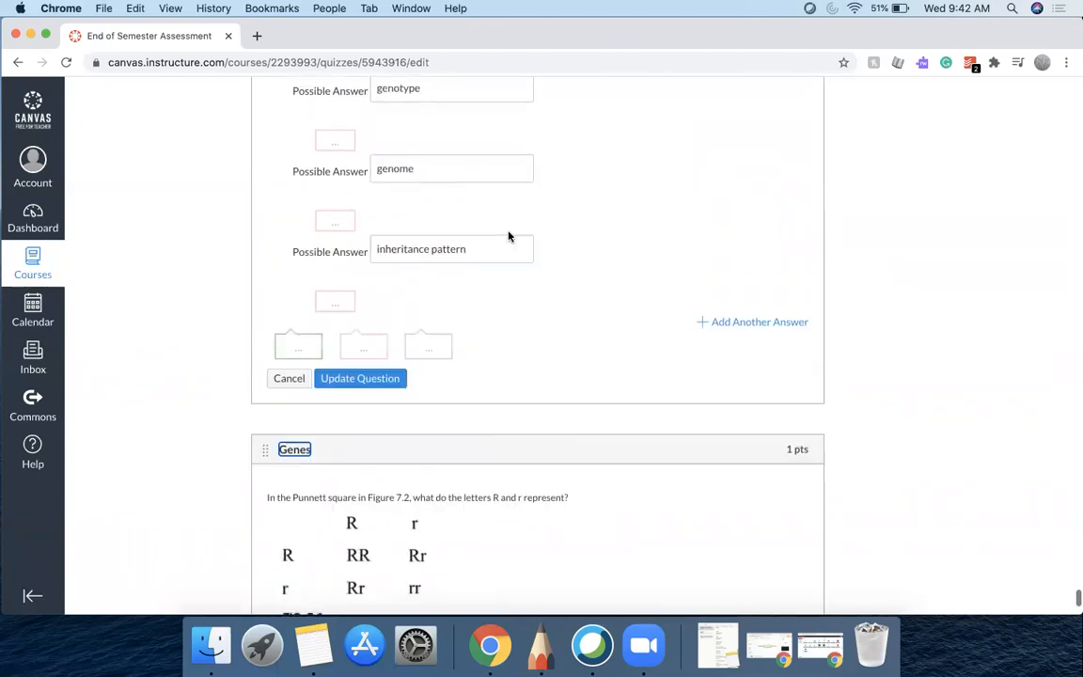
scroll(508, 236, "down", 9)
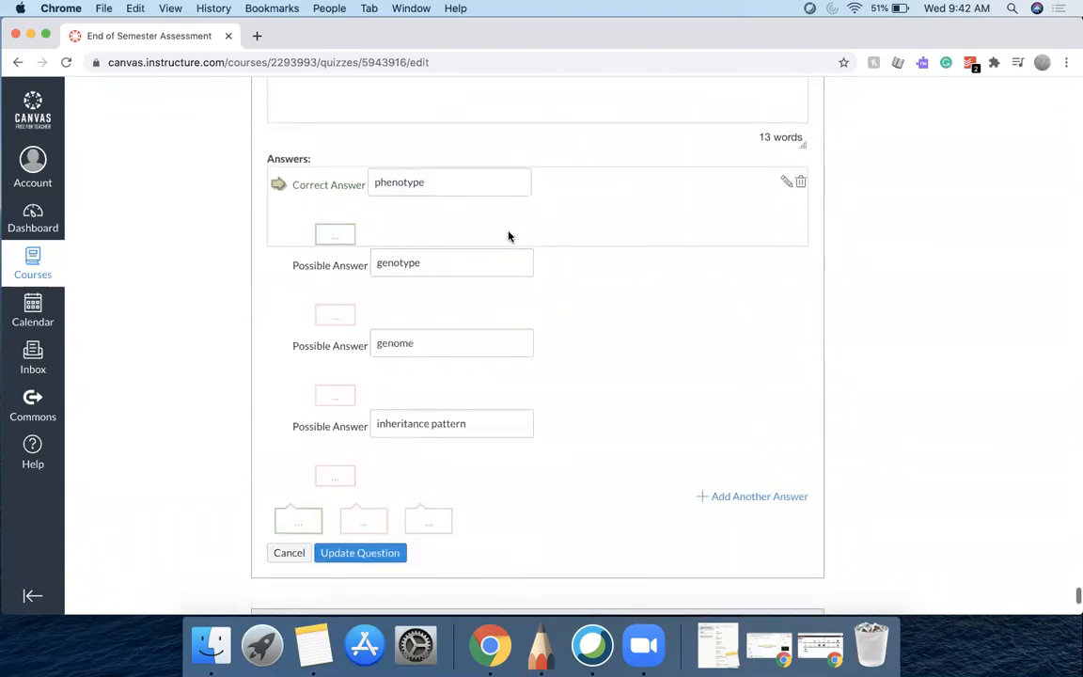
left_click(361, 313)
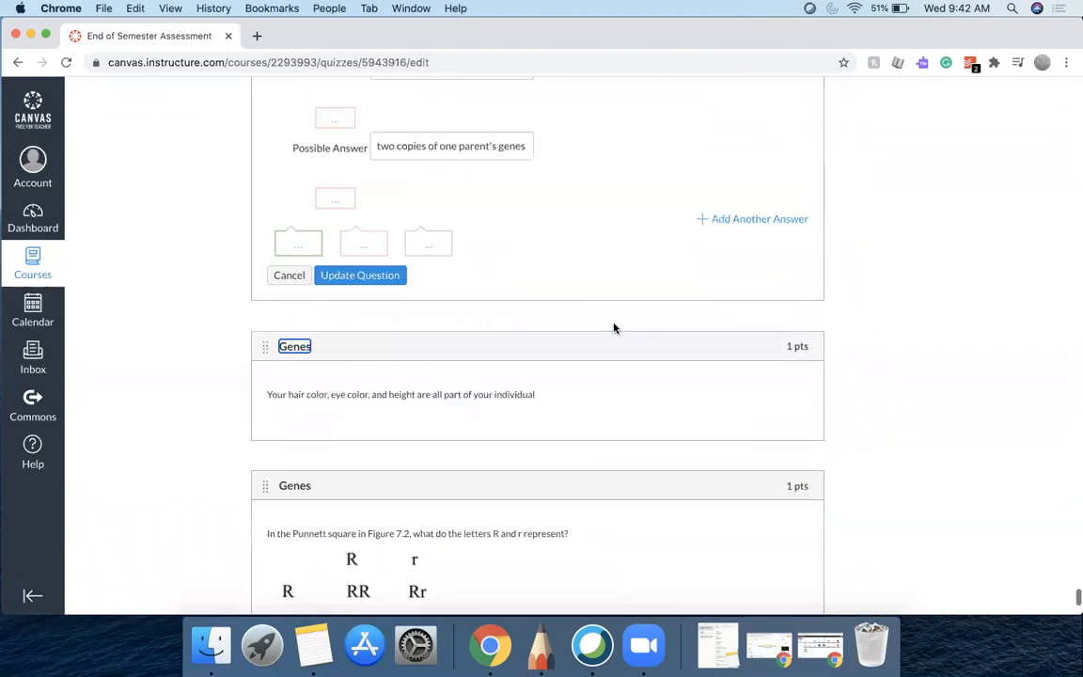
Update the open editors above, including the question on gametes being haploid compared with body cells
scroll(614, 327, "down", 4)
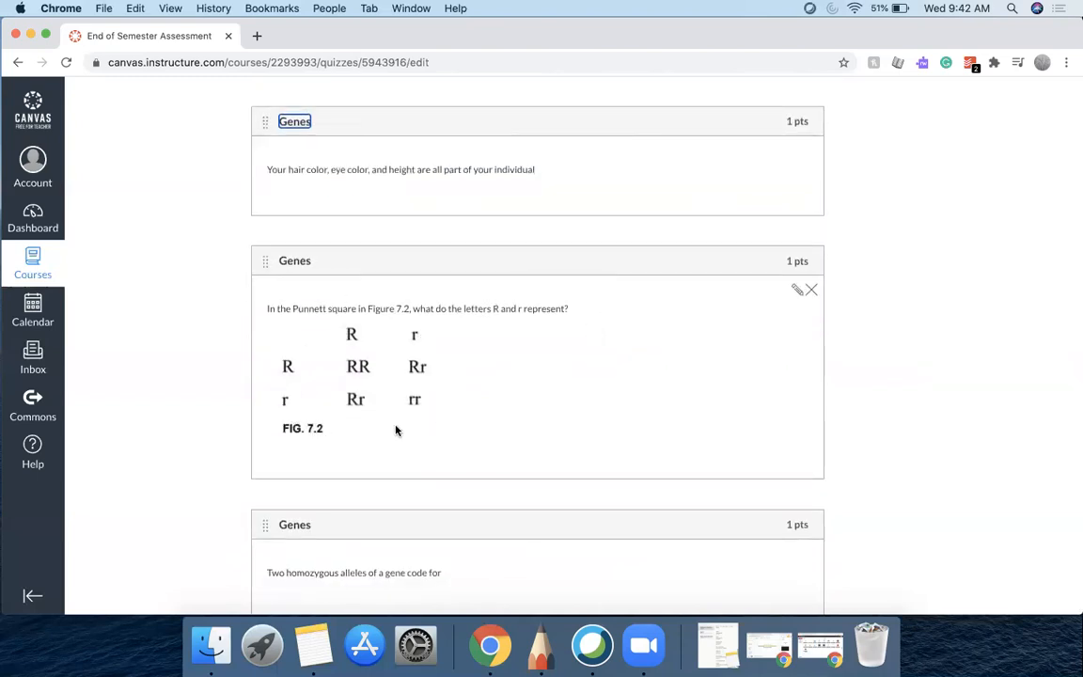
scroll(395, 430, "up", 6)
left_click(360, 394)
scroll(376, 396, "up", 3)
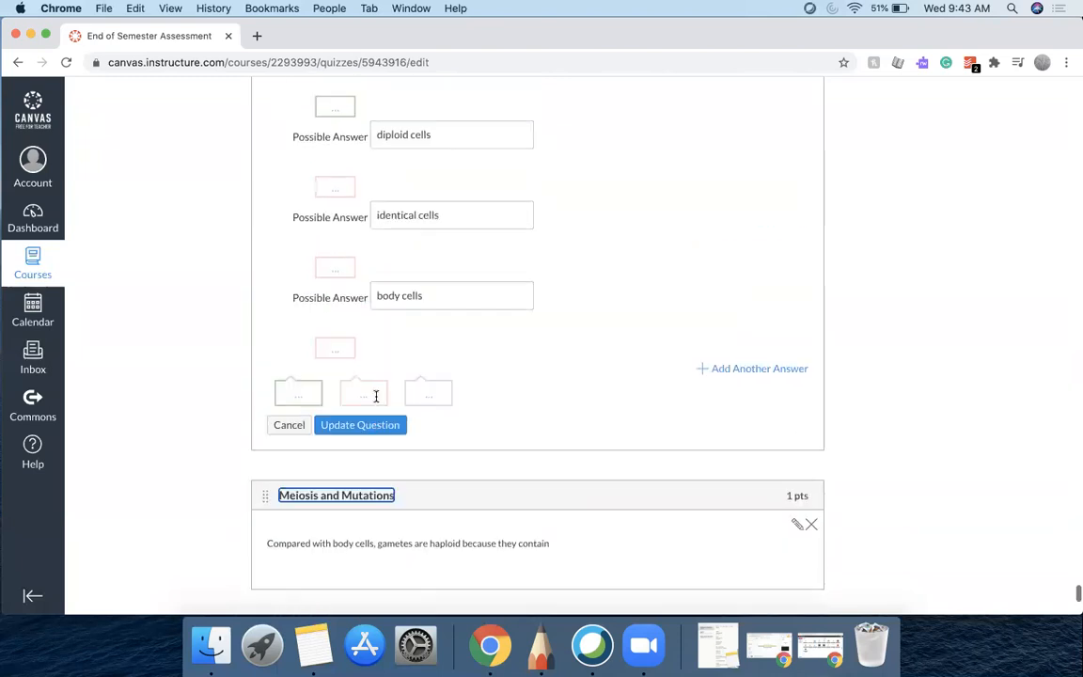
left_click(376, 470)
Update the recessive trait question and the Trisomy karyotype question to close their editors
scroll(376, 470, "up", 8)
scroll(376, 468, "down", 5)
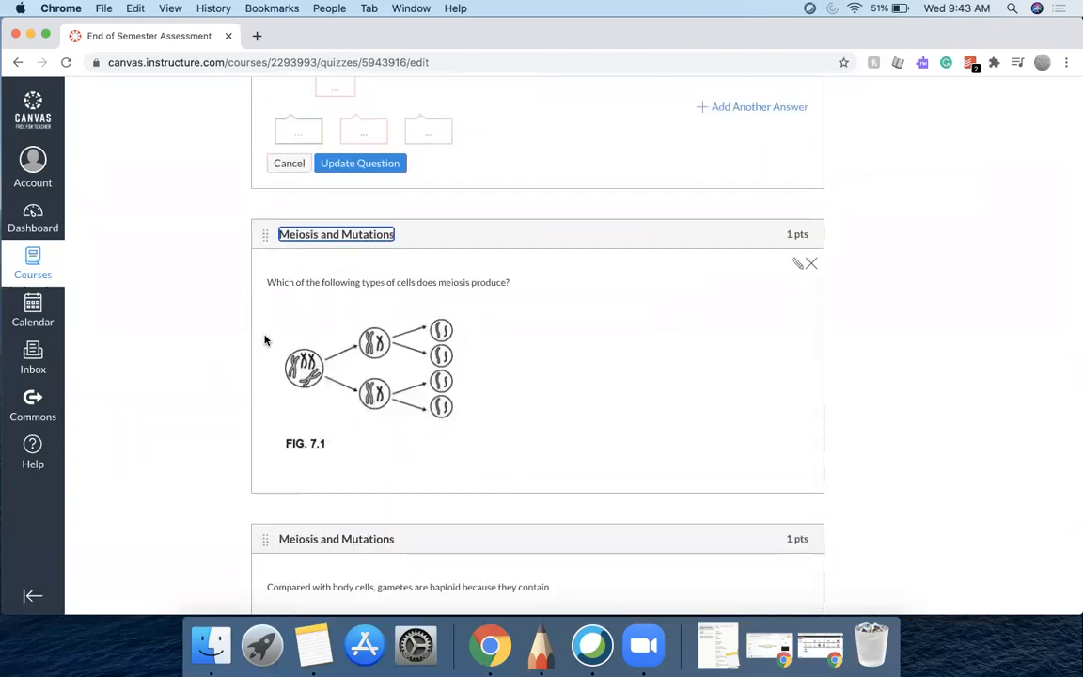
scroll(268, 320, "up", 3)
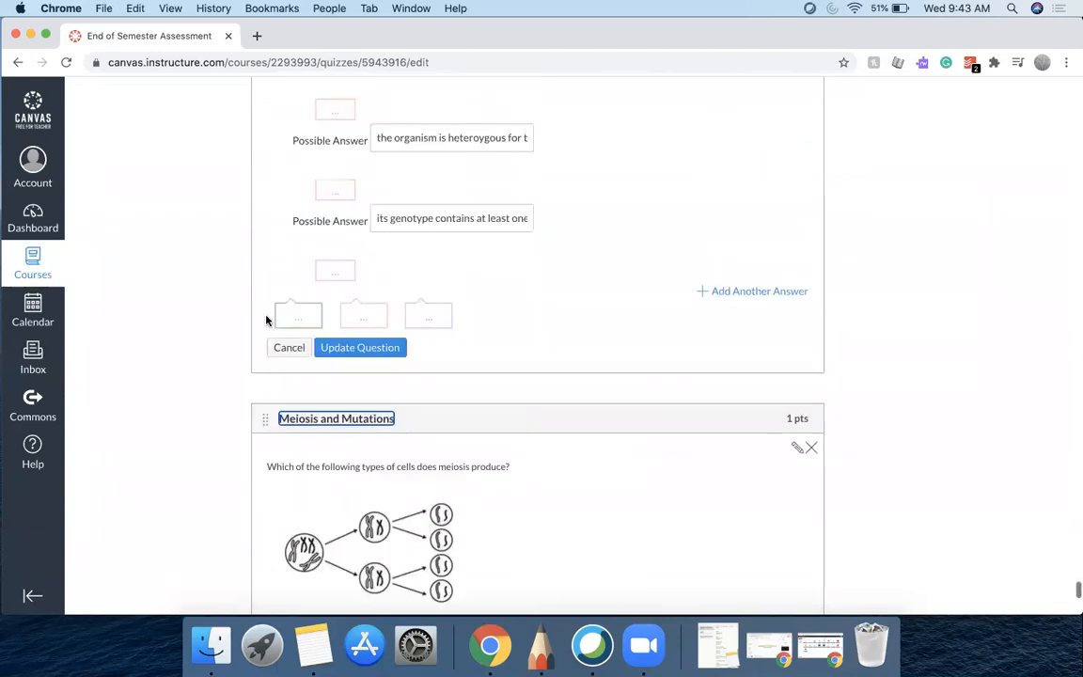
left_click(350, 349)
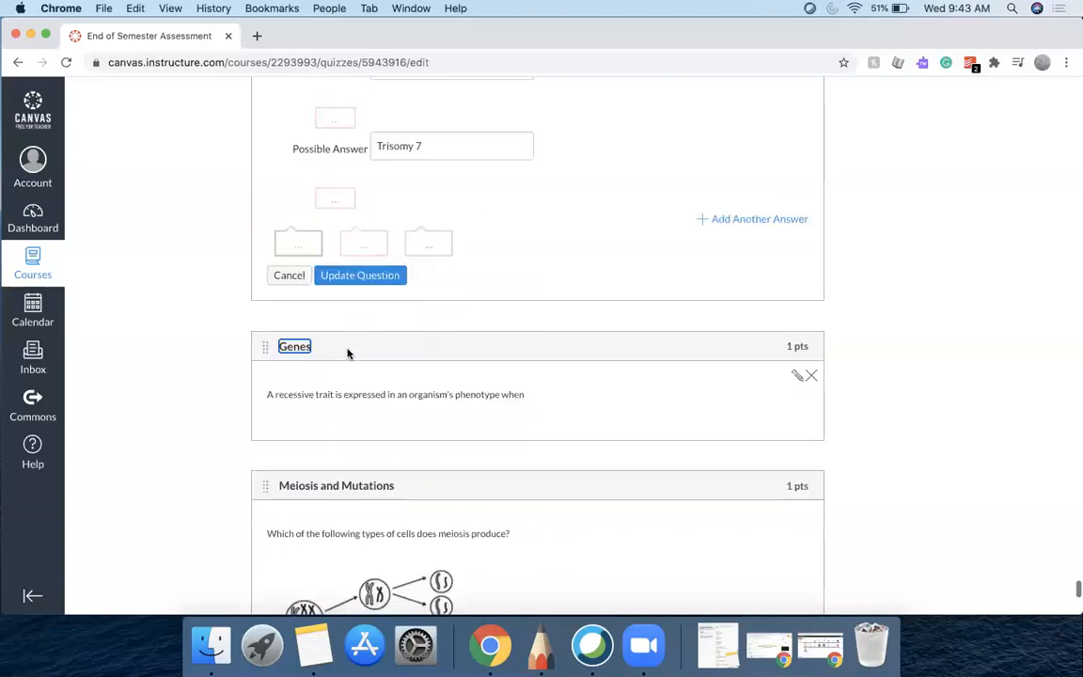
left_click(385, 274)
Update the remaining karyotype and sex chromosome Genes questions, closing each editor while moving up the quiz
scroll(386, 274, "up", 1)
scroll(385, 274, "up", 1)
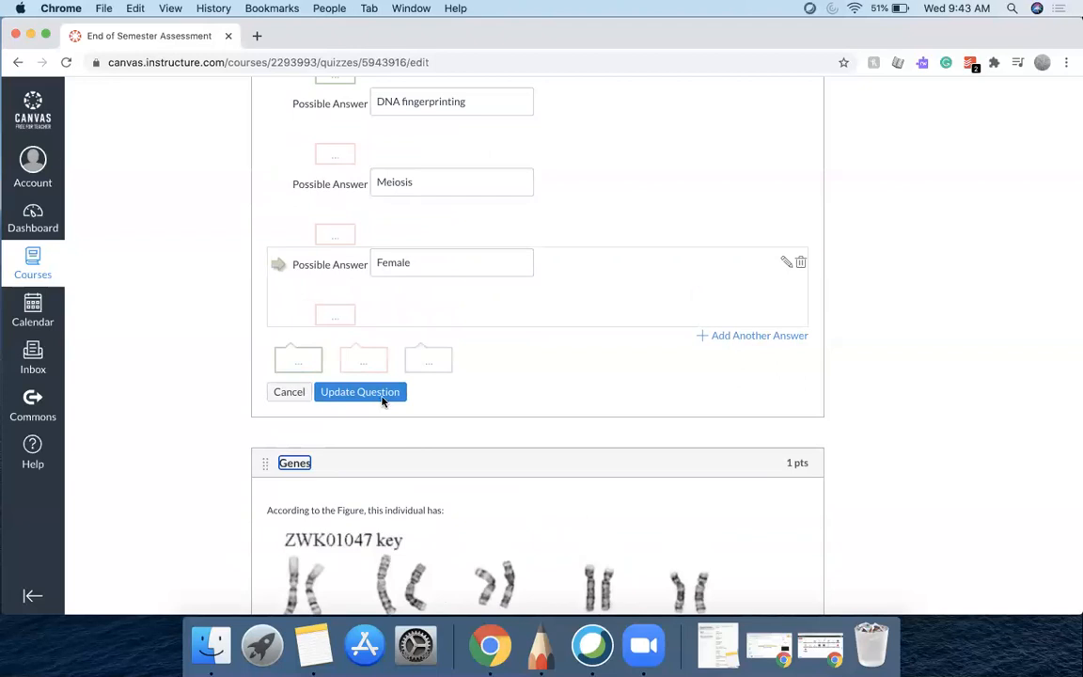
left_click(382, 395)
scroll(384, 389, "up", 1)
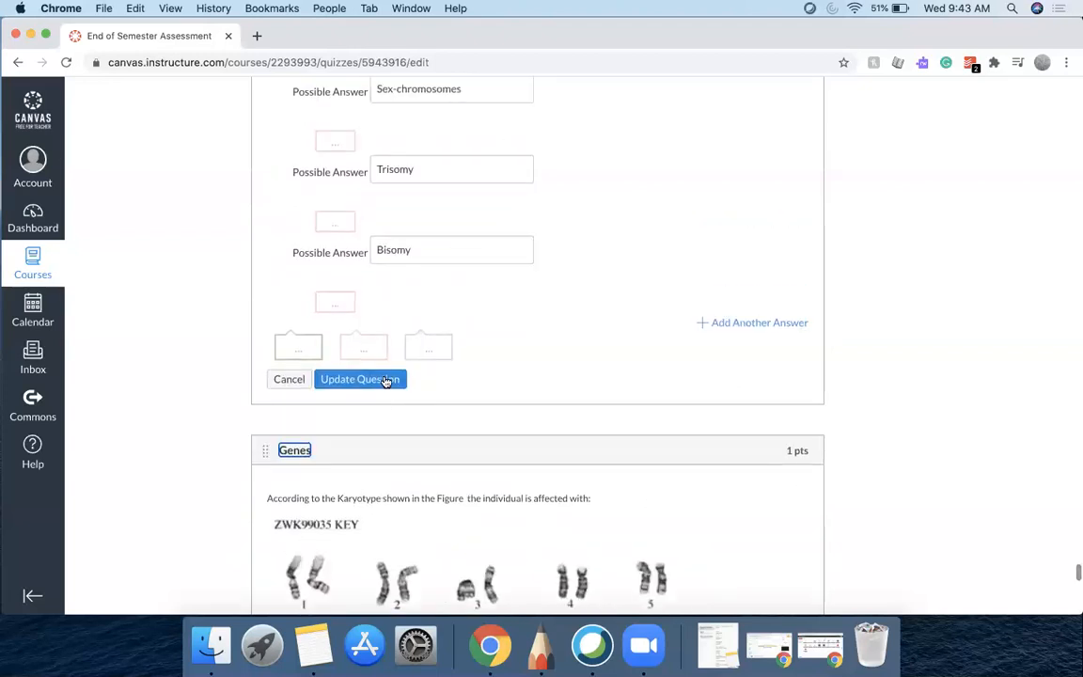
left_click(385, 380)
scroll(383, 380, "up", 1)
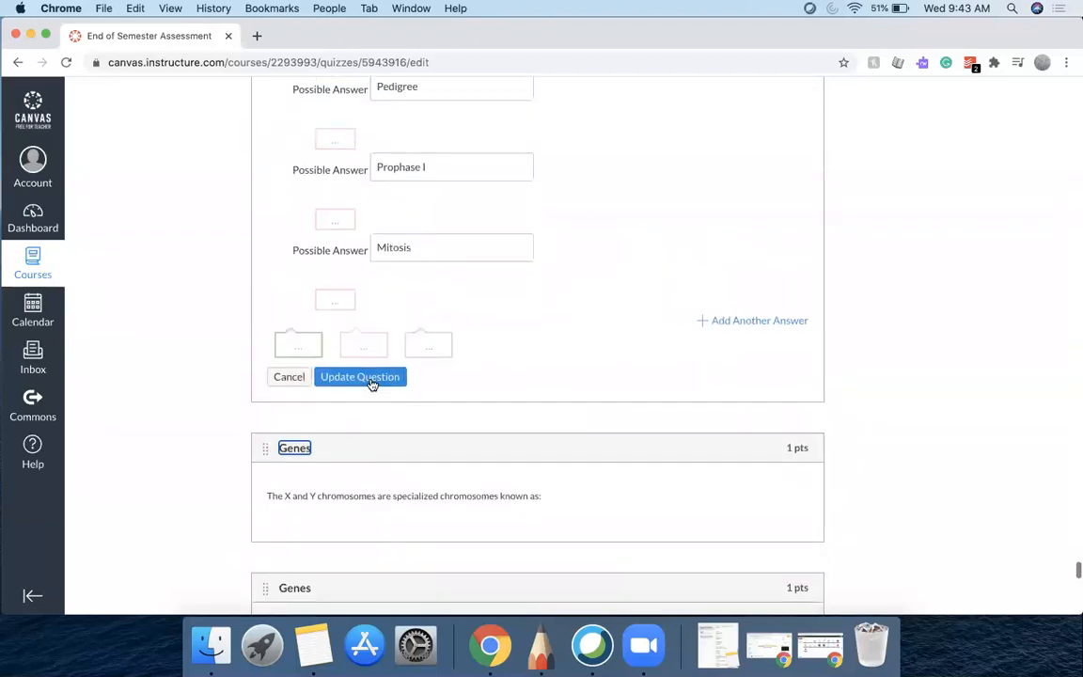
left_click(372, 381)
scroll(371, 382, "up", 1)
left_click(371, 382)
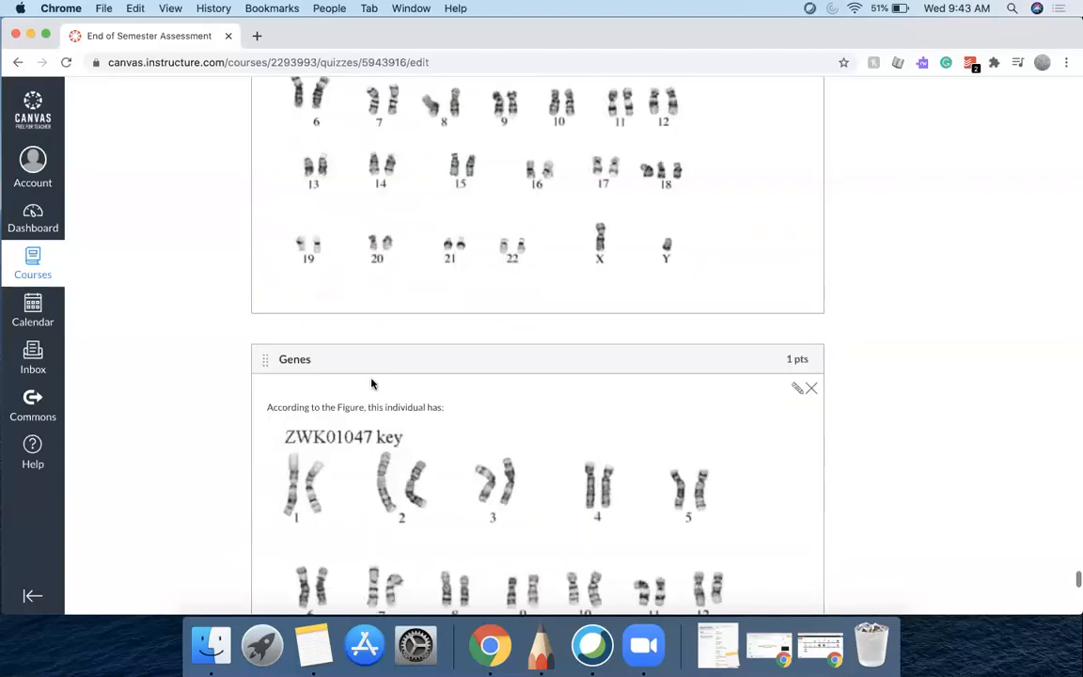
Update the hybrid synonym, inherited traits and offspring prediction questions to close their editors
scroll(370, 380, "up", 1)
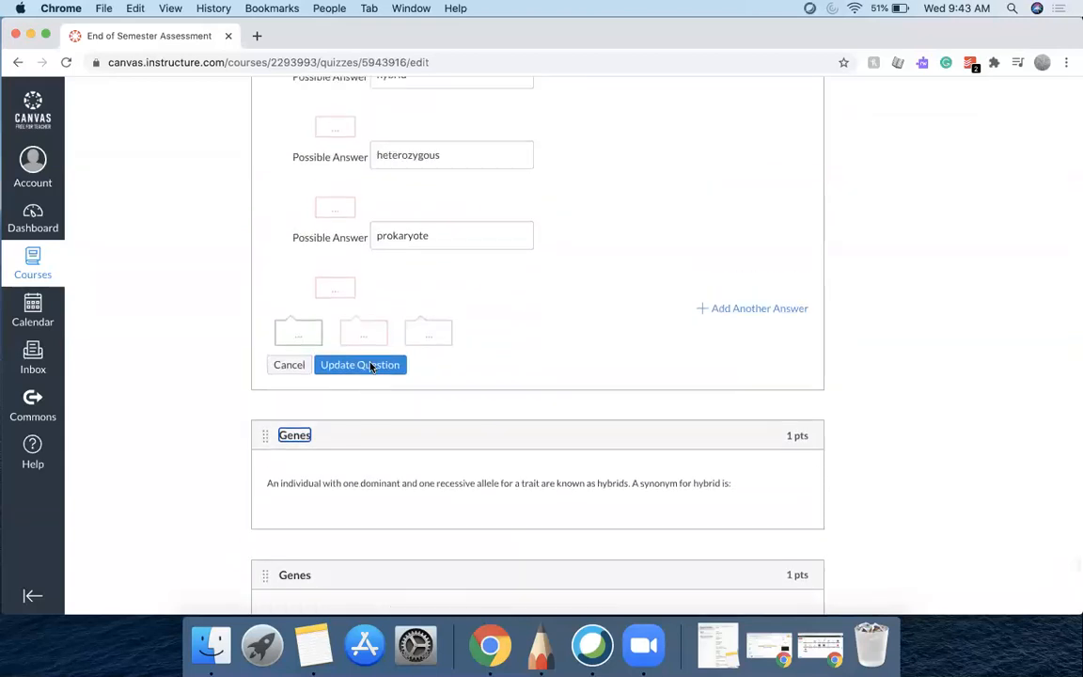
left_click(371, 367)
scroll(371, 366, "up", 2)
left_click(370, 366)
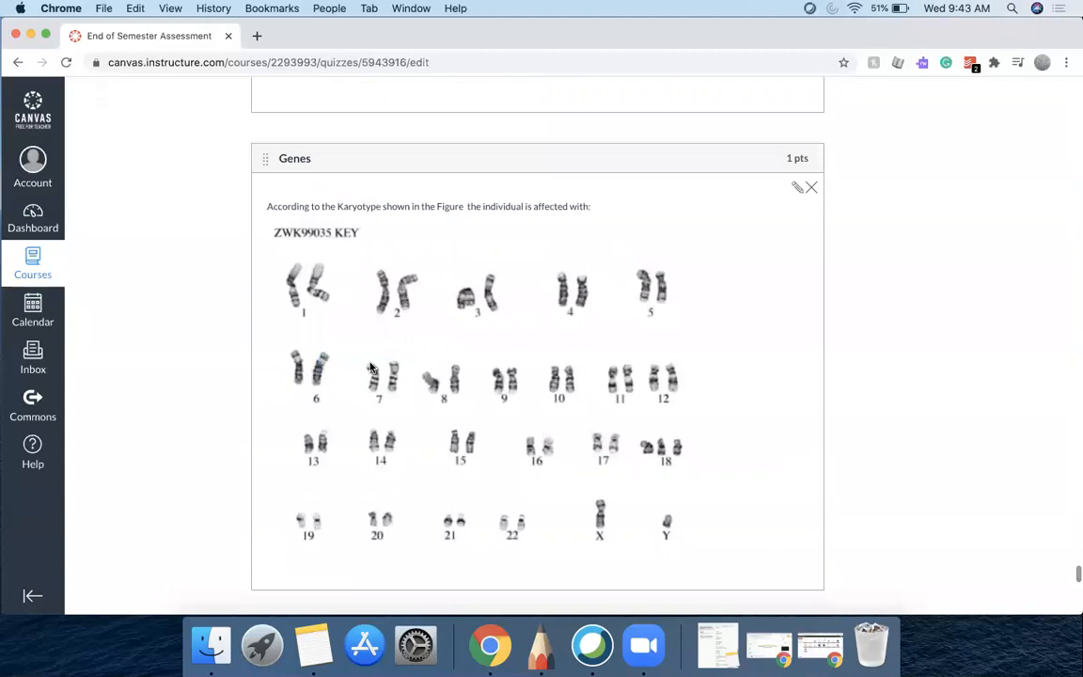
scroll(370, 366, "up", 2)
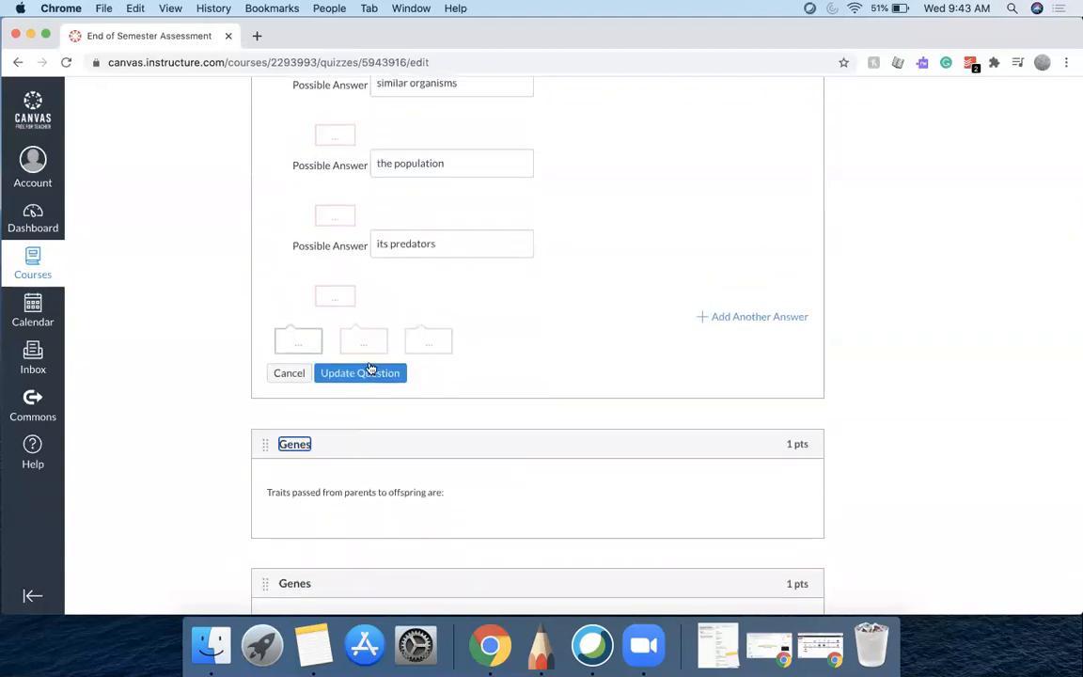
left_click(365, 376)
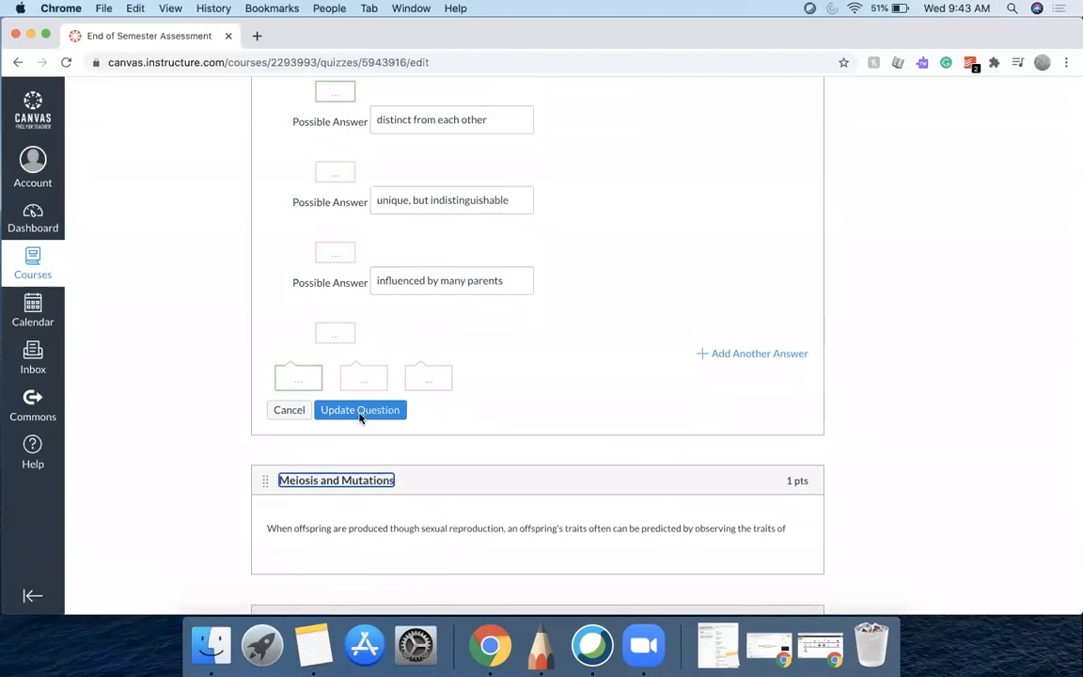
left_click(361, 416)
Update the Cell Cycle prophase question and the Central Dogma chromosome and amino acid questions
scroll(447, 262, "up", 2)
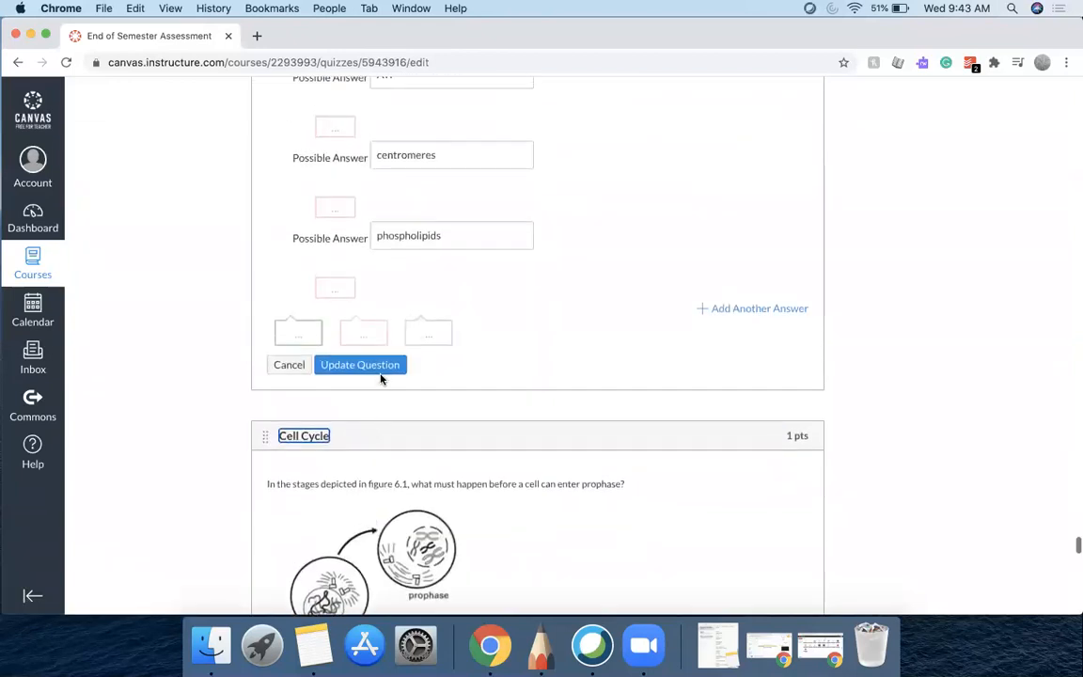
left_click(383, 367)
scroll(383, 368, "up", 2)
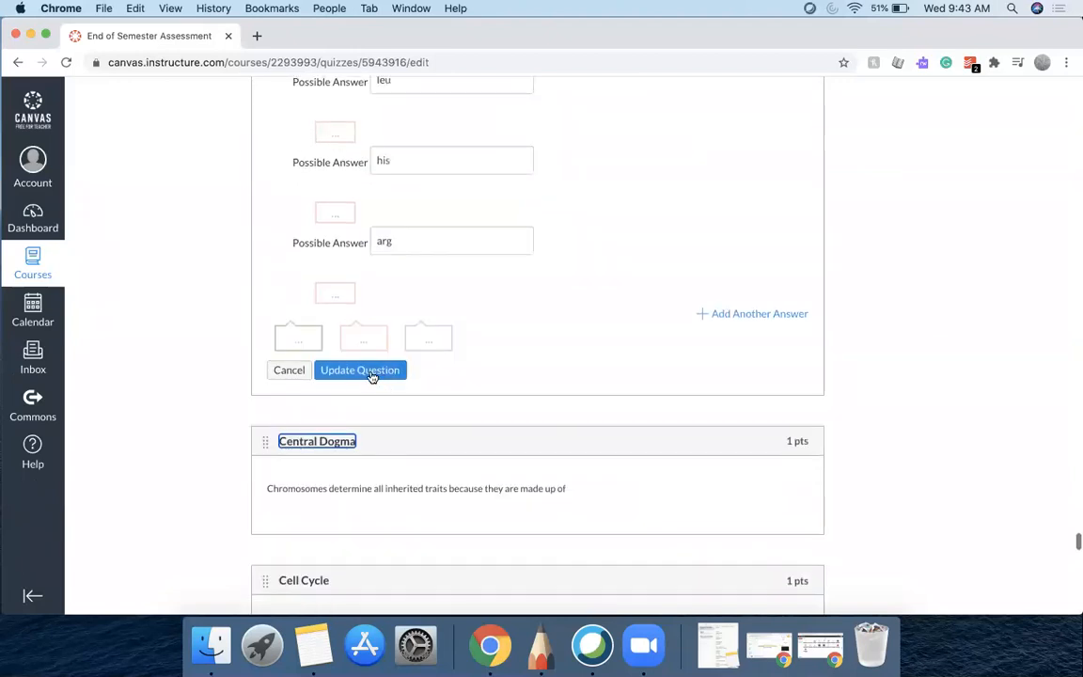
left_click(361, 370)
scroll(371, 380, "up", 2)
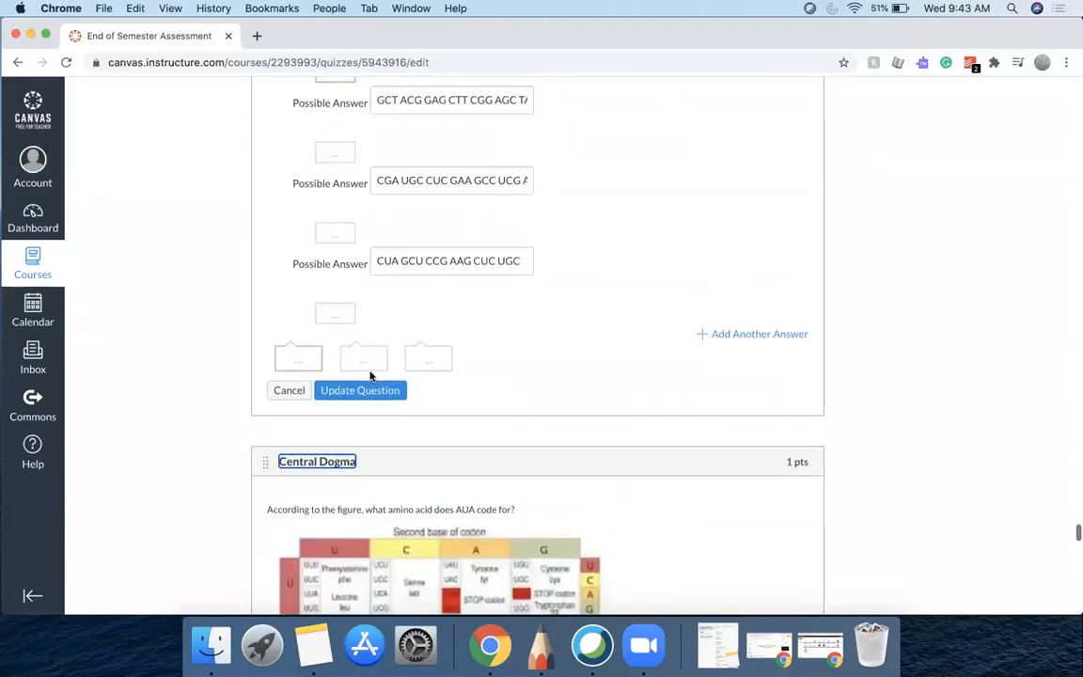
mouse_move(623, 459)
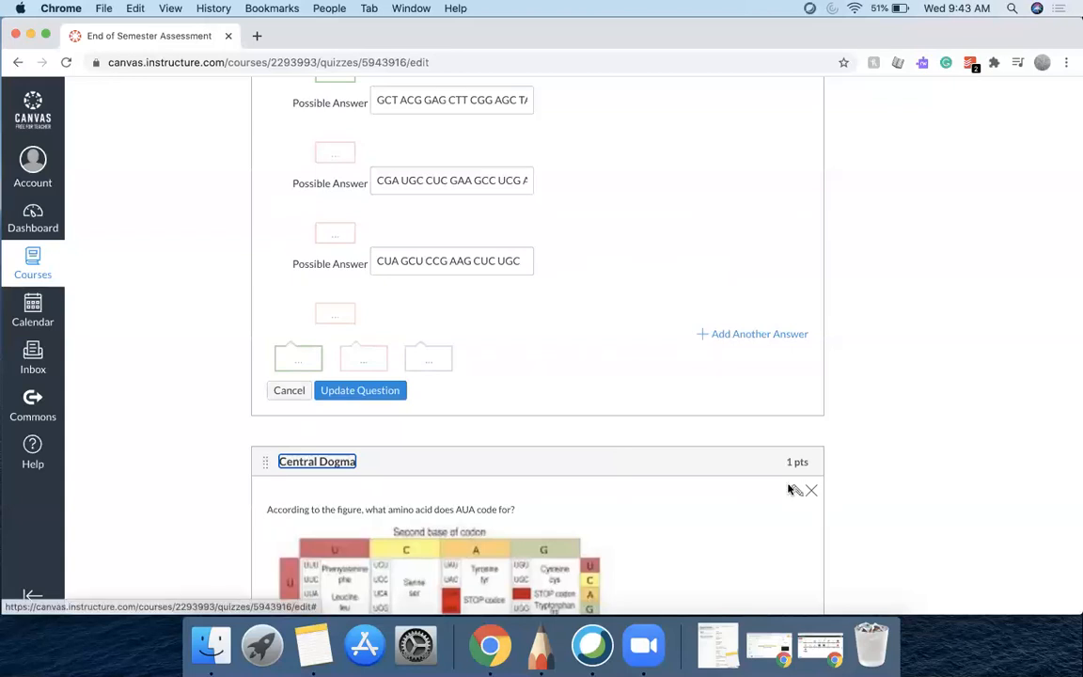
left_click(379, 394)
Update the Central Dogma DNA sequence questions and the phenotype determination question to close their editors
scroll(379, 397, "up", 2)
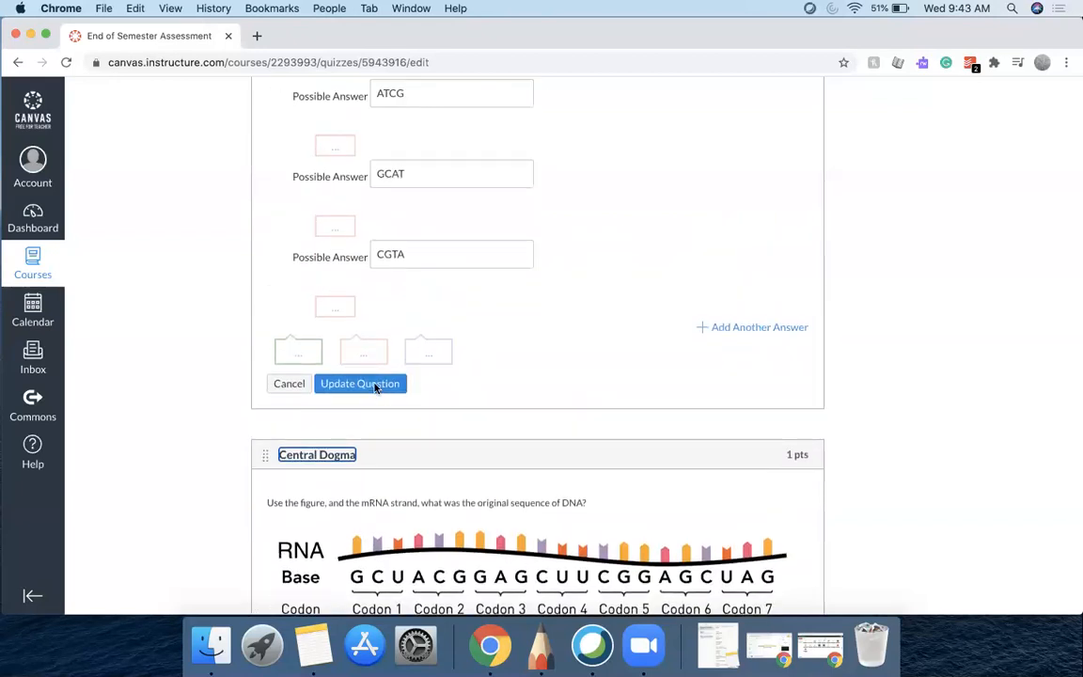
left_click(374, 383)
scroll(372, 387, "up", 2)
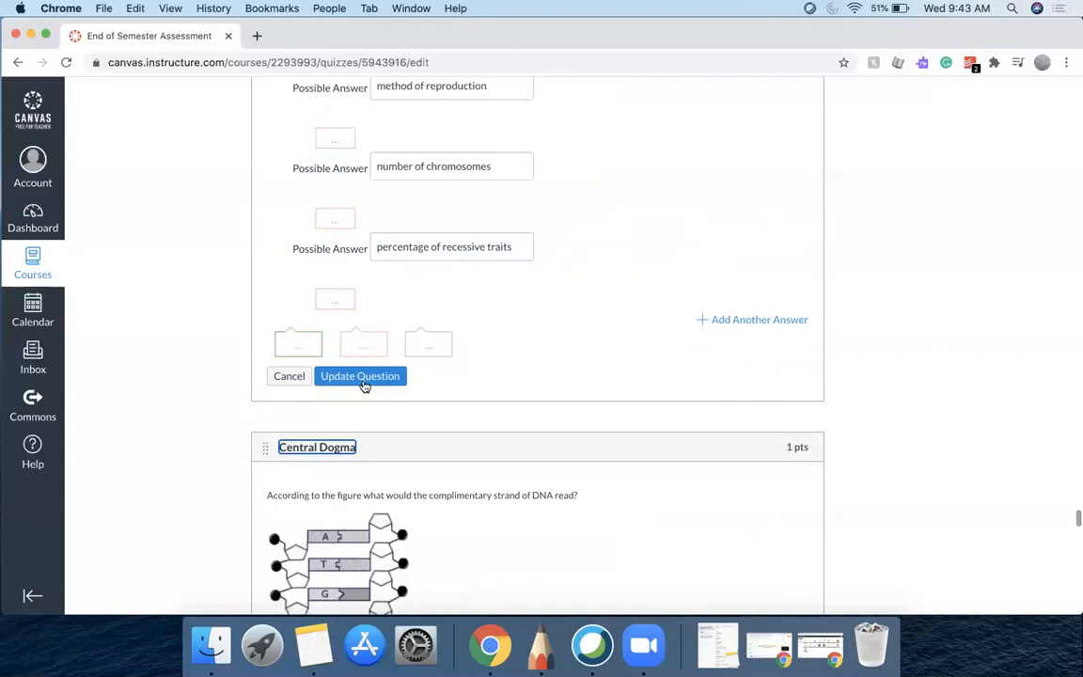
left_click(364, 381)
scroll(364, 383, "up", 2)
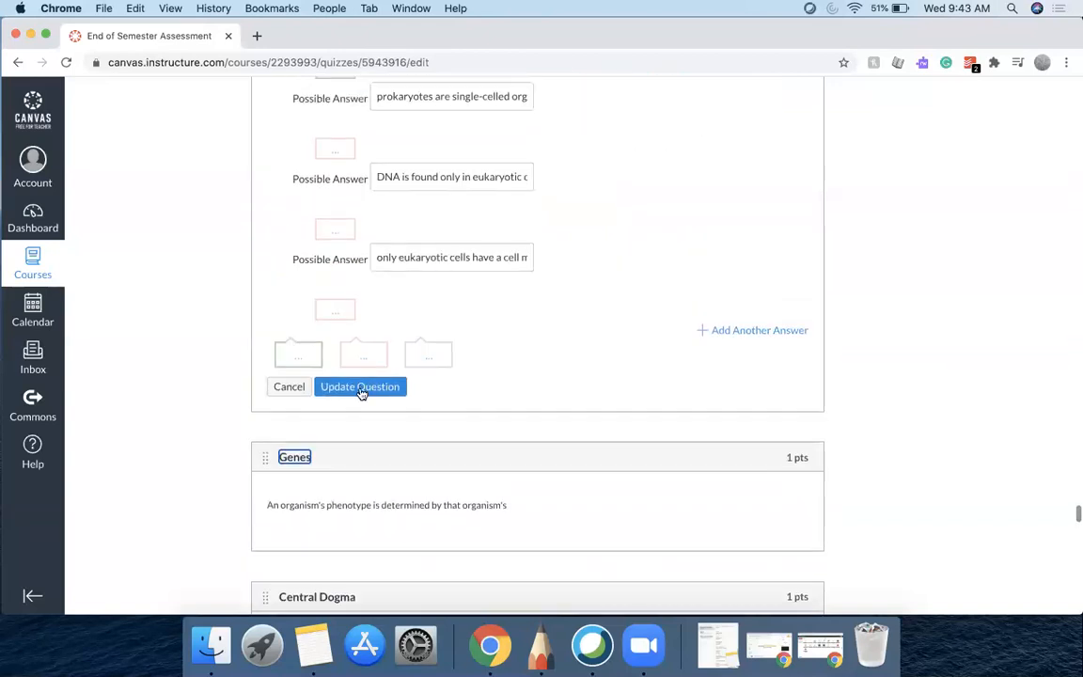
left_click(362, 393)
scroll(361, 389, "up", 2)
left_click(360, 387)
Update the Cell Structure, allele, Cell Cycle and BioChemistry questions, closing each open editor
scroll(362, 389, "up", 2)
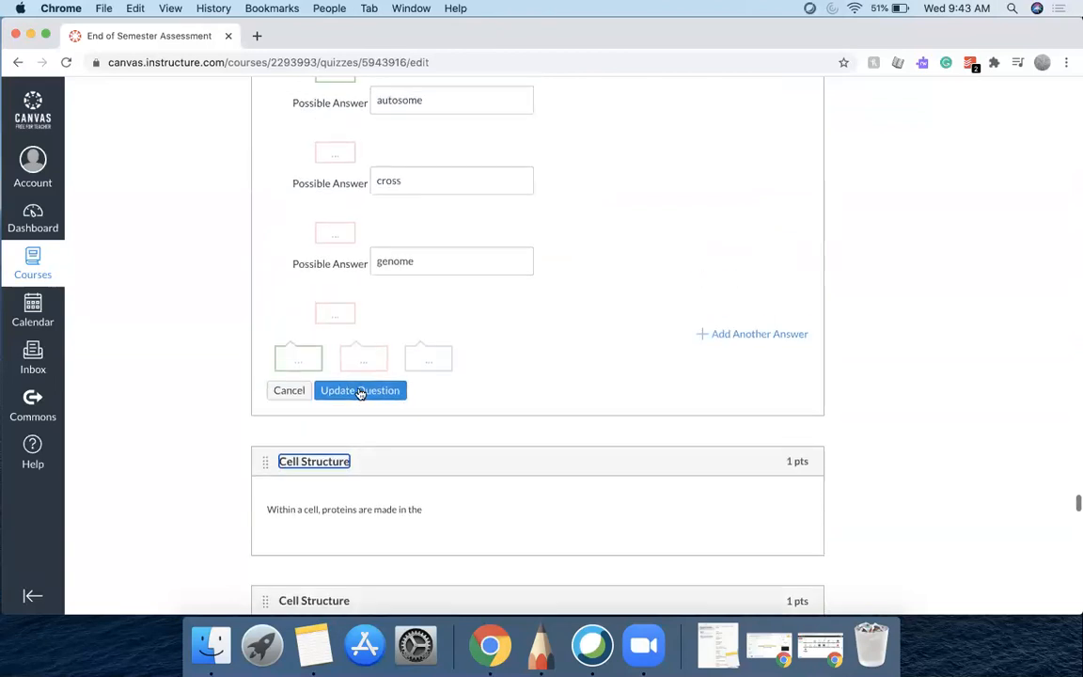
left_click(358, 392)
scroll(359, 385, "up", 2)
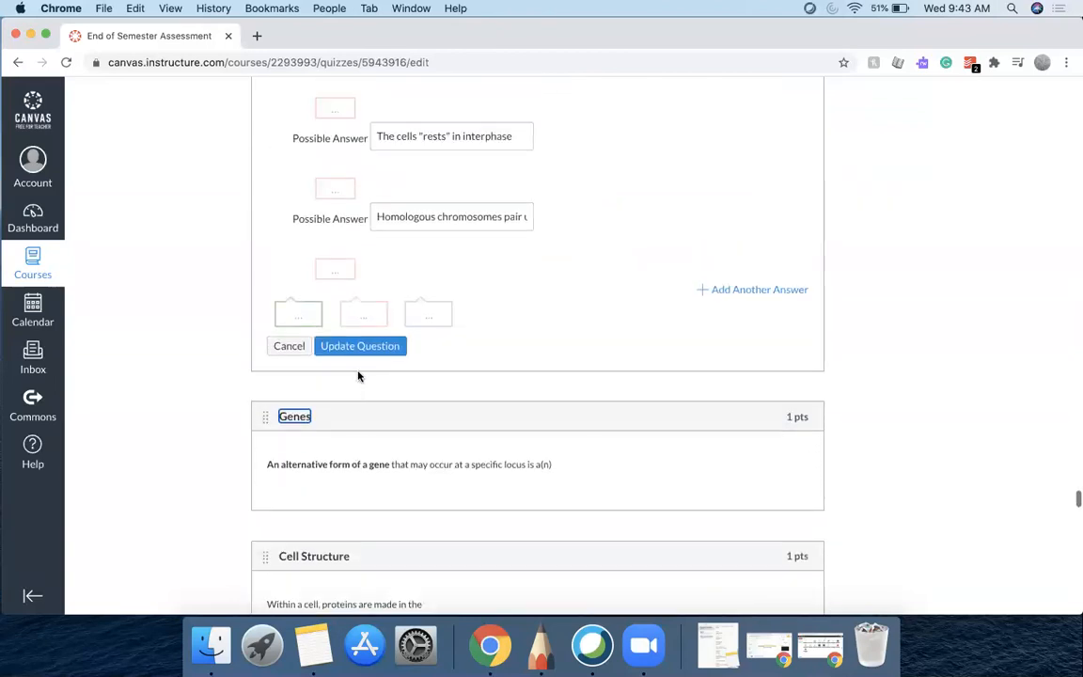
left_click(360, 348)
scroll(363, 355, "up", 2)
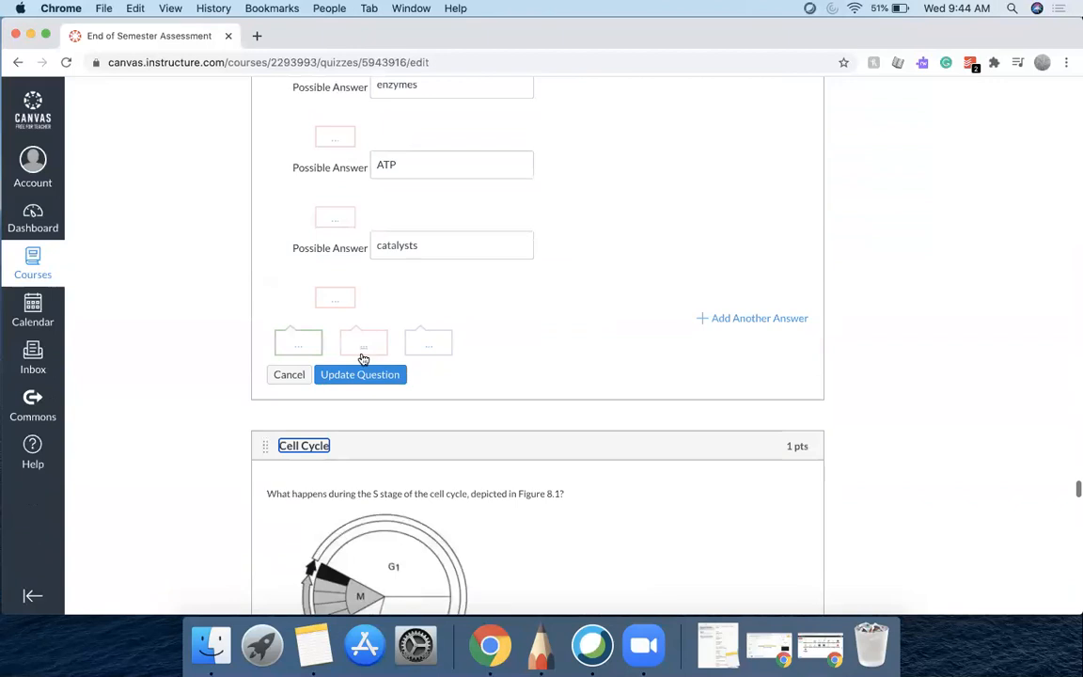
left_click(367, 380)
scroll(366, 383, "up", 2)
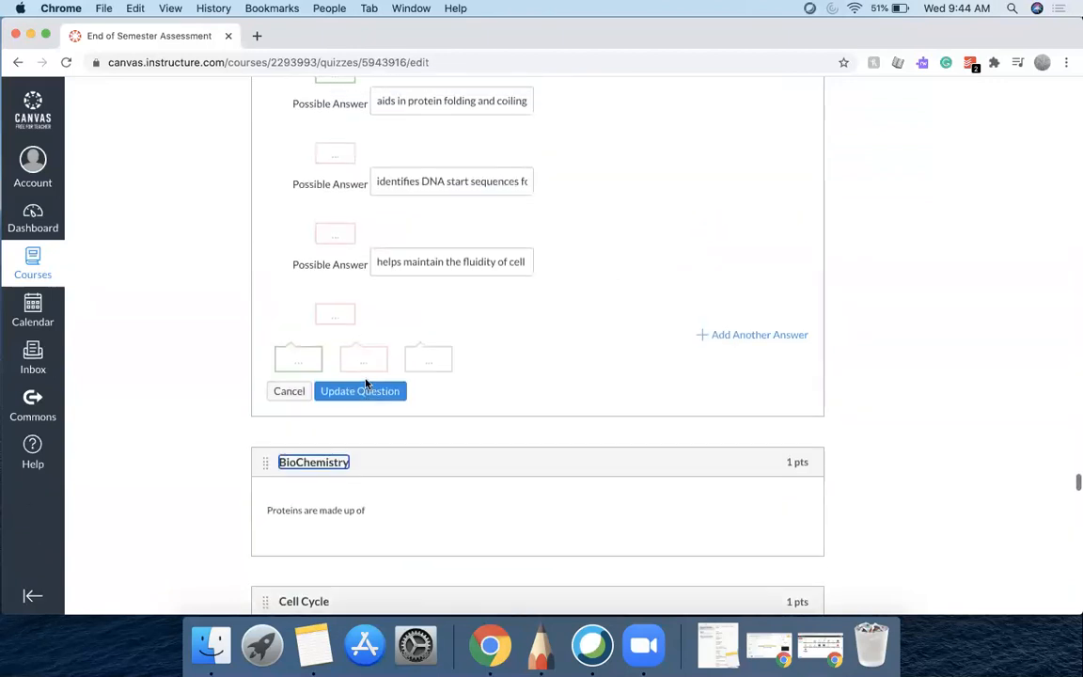
left_click(363, 389)
scroll(360, 381, "up", 1)
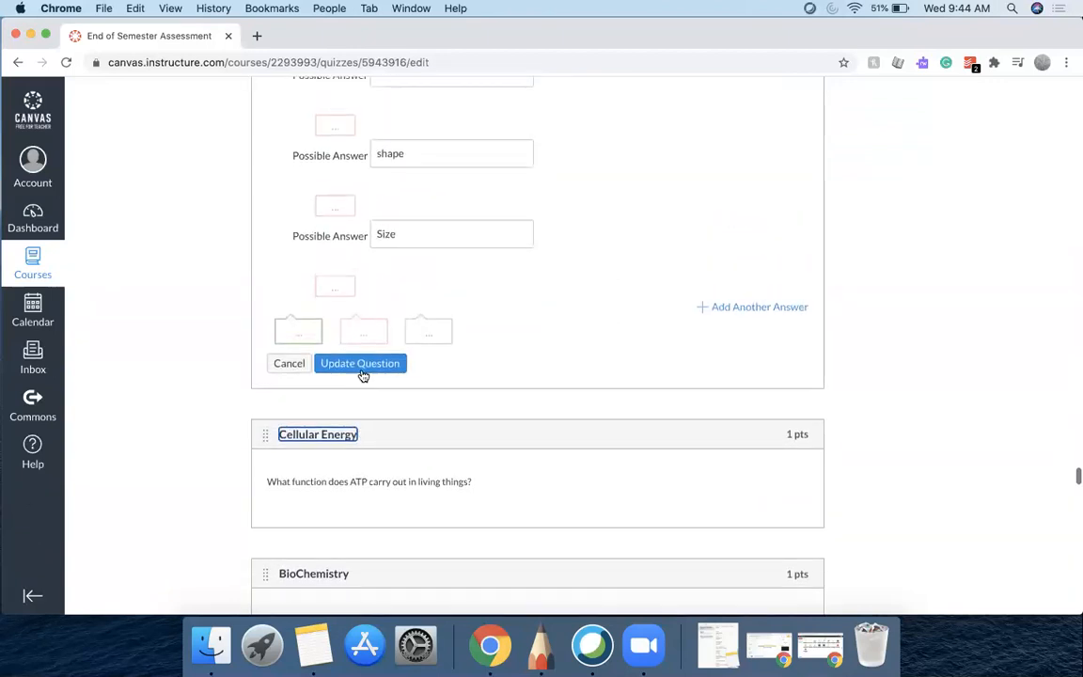
left_click(361, 364)
Update the Cellular Energy, Introduction to Biology and Cellular Structures questions to close their editors
scroll(361, 374, "up", 3)
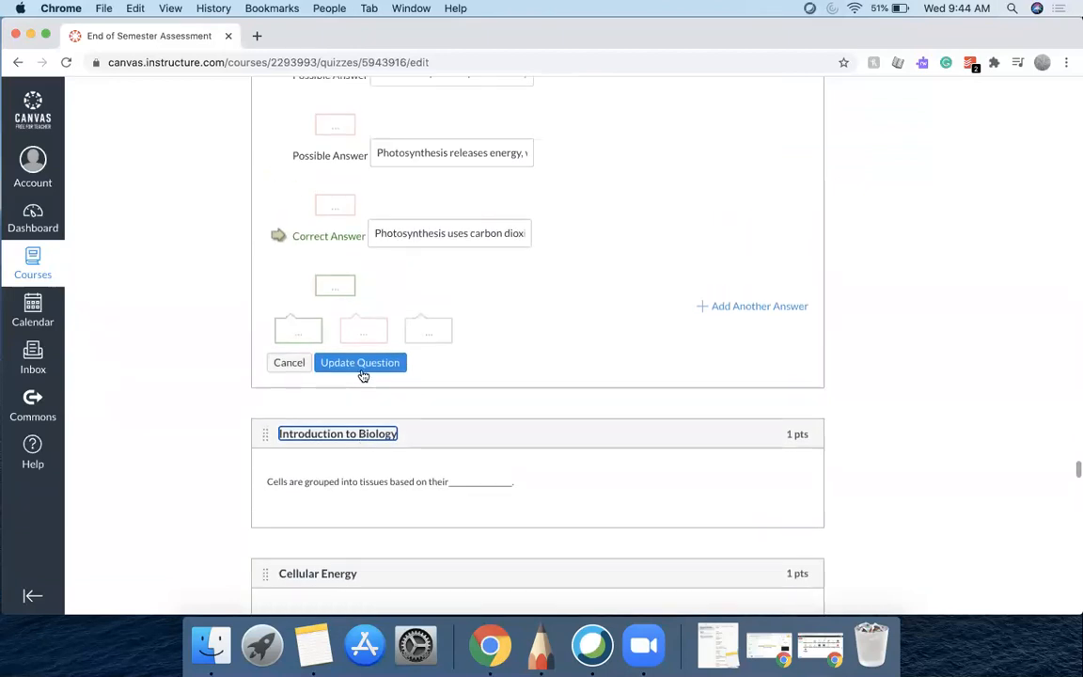
left_click(361, 367)
scroll(361, 375, "up", 5)
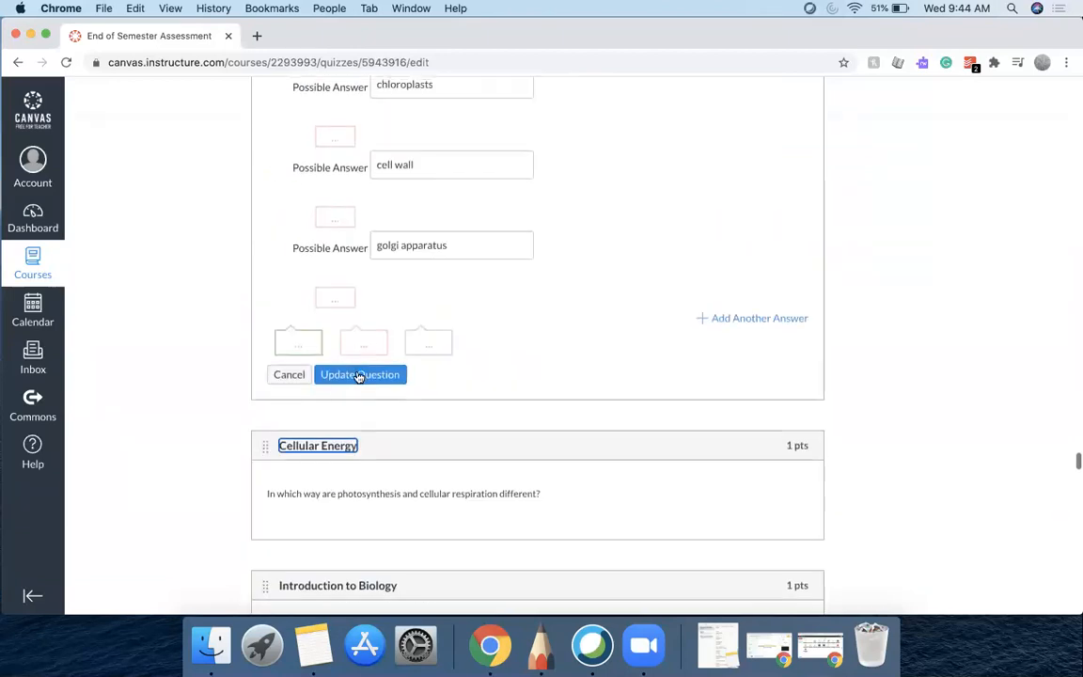
left_click(359, 375)
scroll(358, 376, "up", 5)
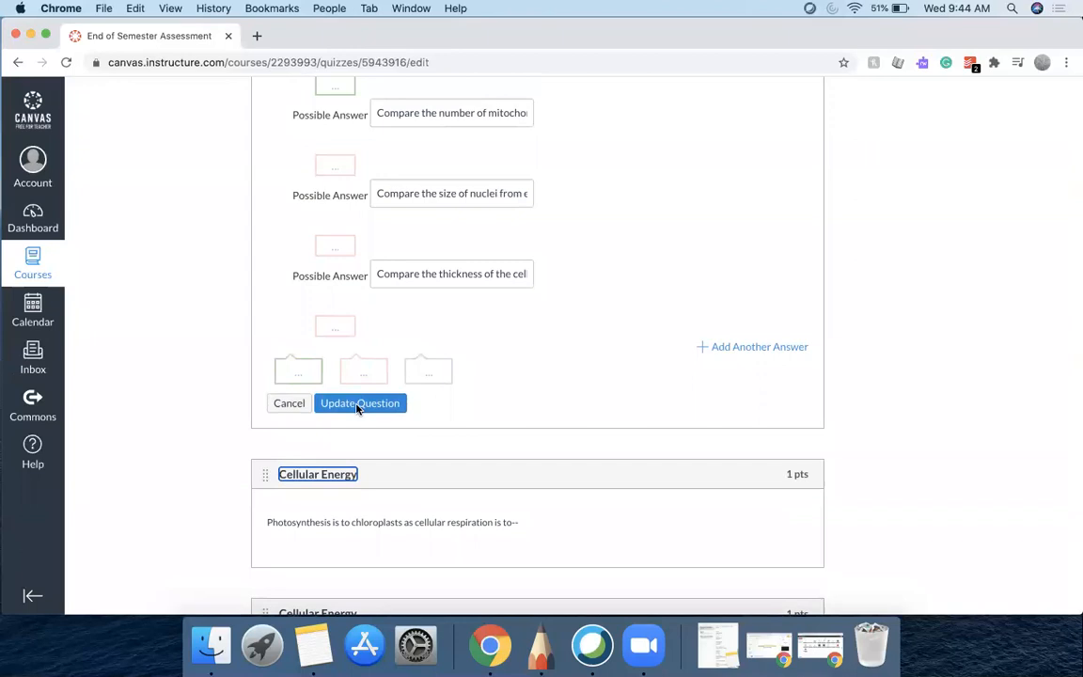
left_click(358, 409)
scroll(357, 404, "up", 3)
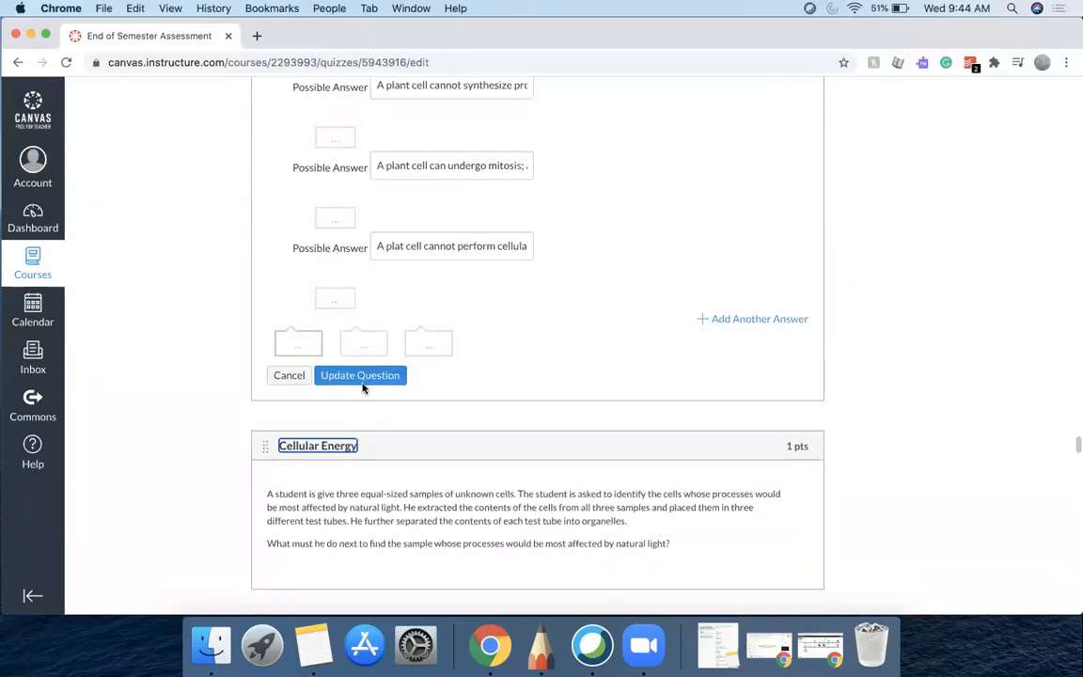
left_click(362, 379)
scroll(360, 388, "up", 3)
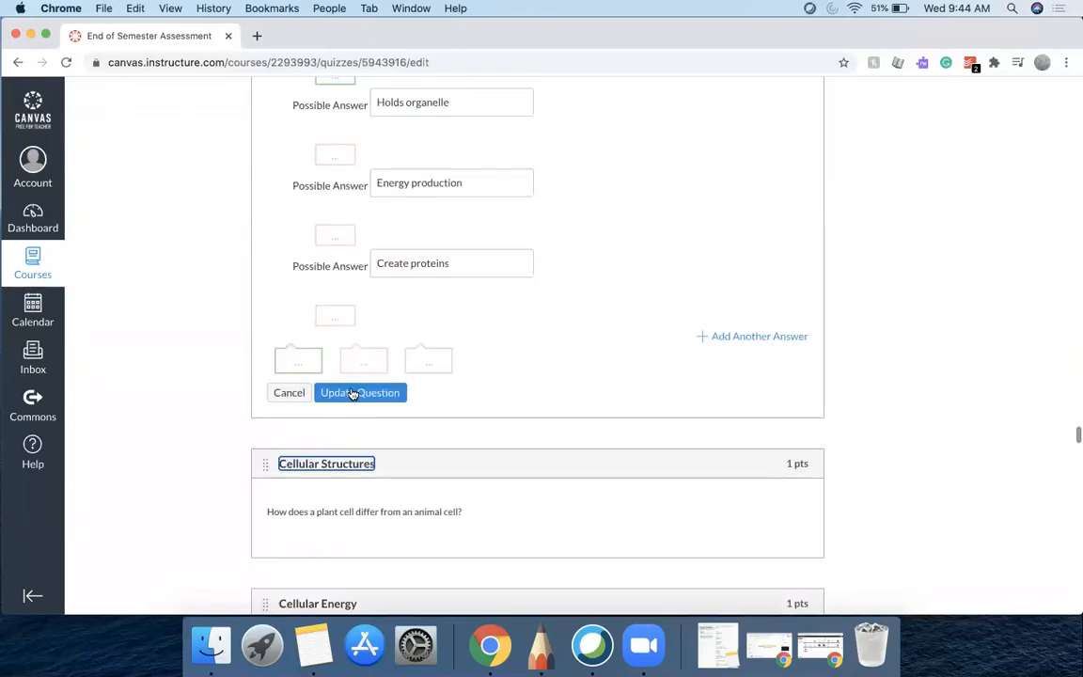
left_click(354, 392)
scroll(351, 391, "up", 2)
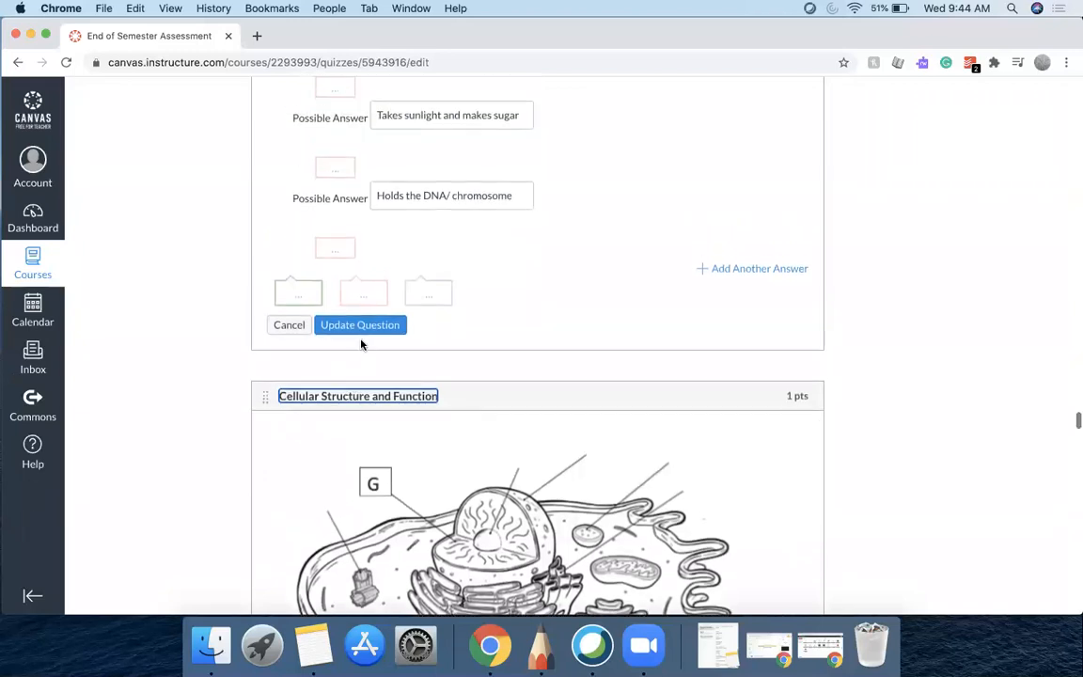
Update the Cellular Structure and Function, lettered-answer and BioChemistry lipid questions, closing each open editor
left_click(362, 332)
scroll(353, 372, "up", 2)
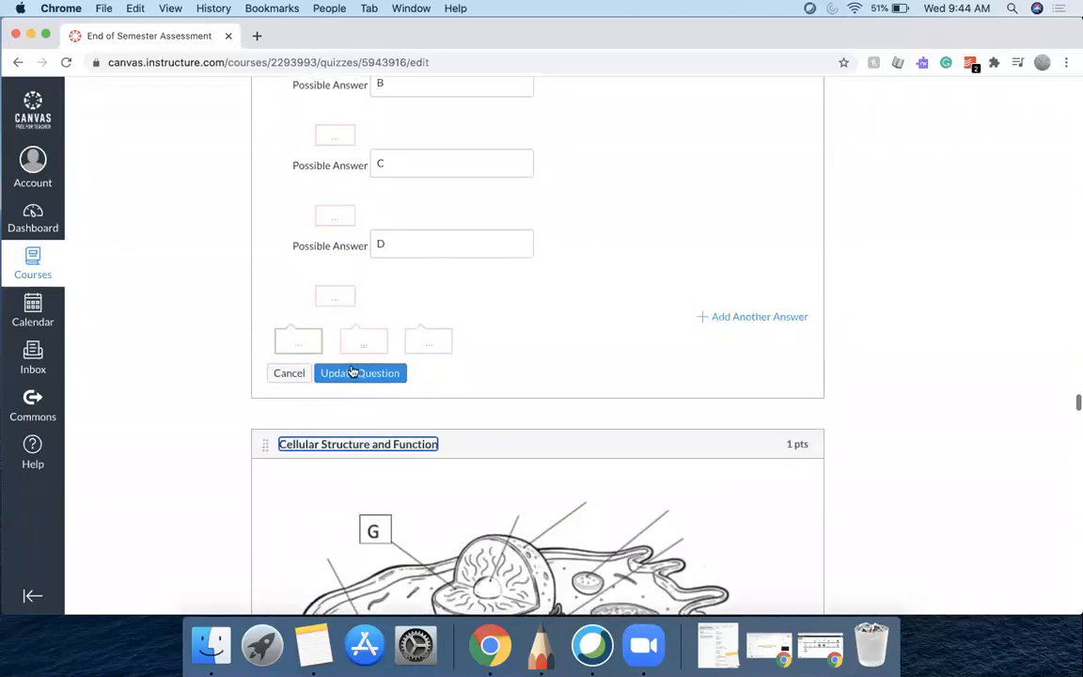
left_click(351, 375)
scroll(351, 371, "up", 2)
left_click(350, 368)
scroll(355, 368, "up", 2)
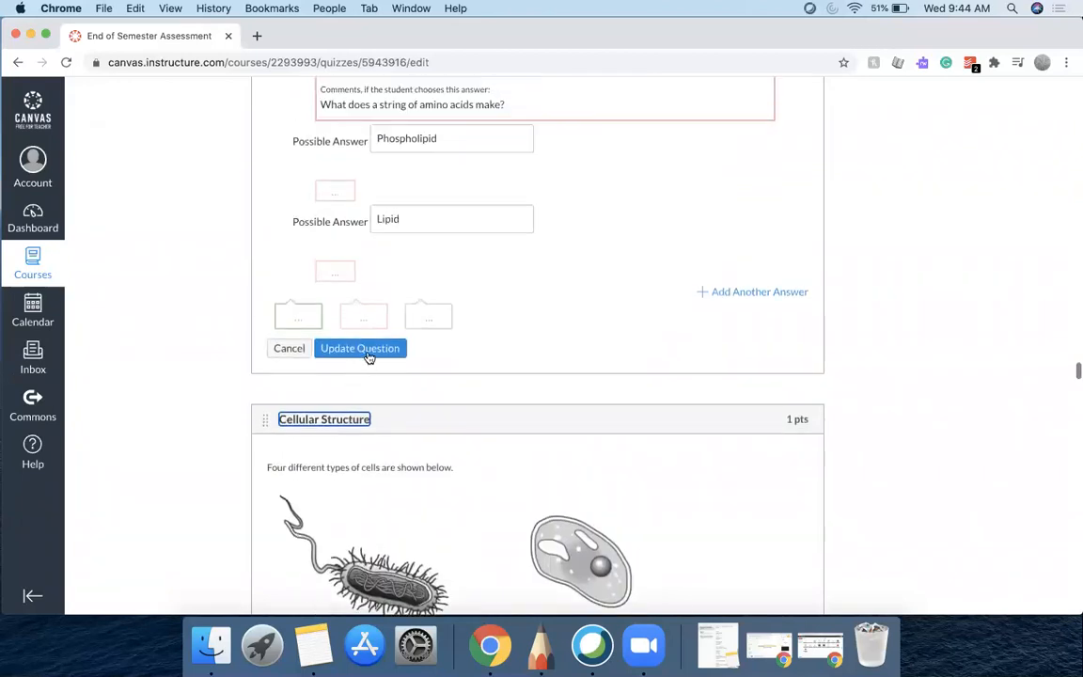
left_click(366, 354)
Update the remaining open Cellular Structure, BioChemistry and Experimental Design question editors further up the quiz
scroll(354, 360, "up", 1)
left_click(354, 358)
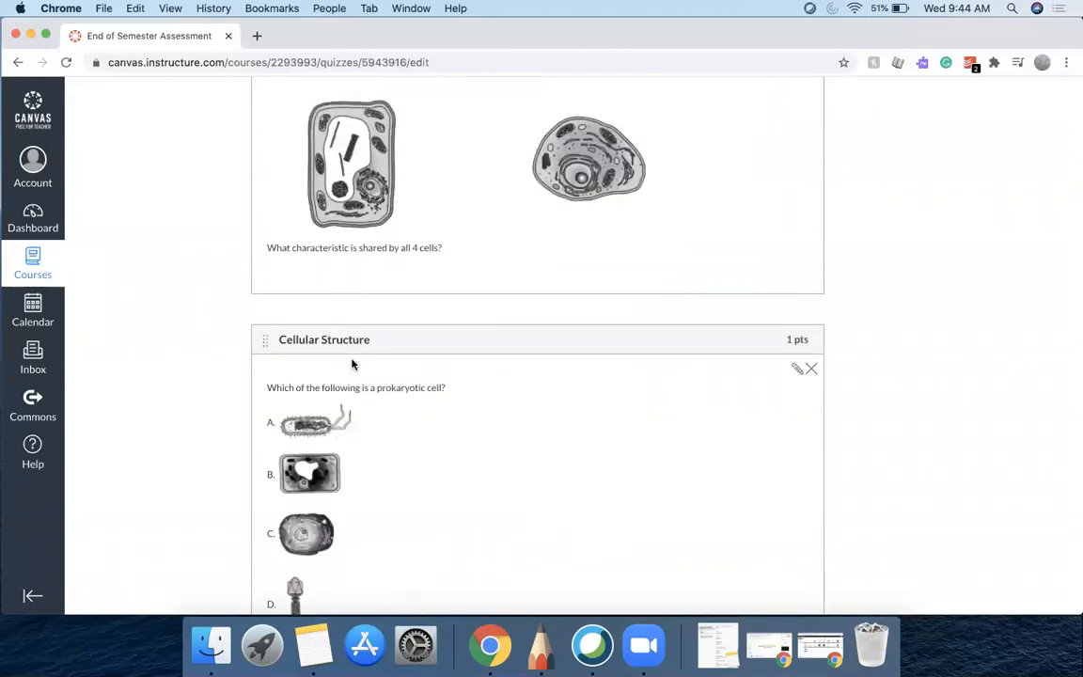
scroll(355, 362, "up", 2)
left_click(361, 352)
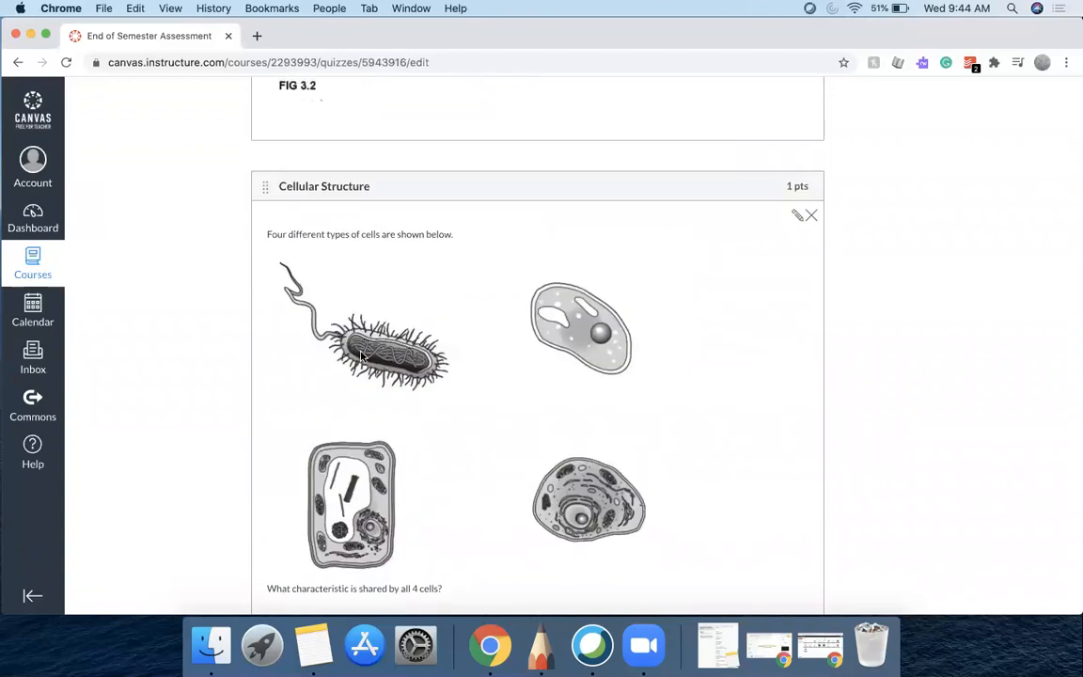
scroll(363, 357, "down", 2)
left_click(361, 337)
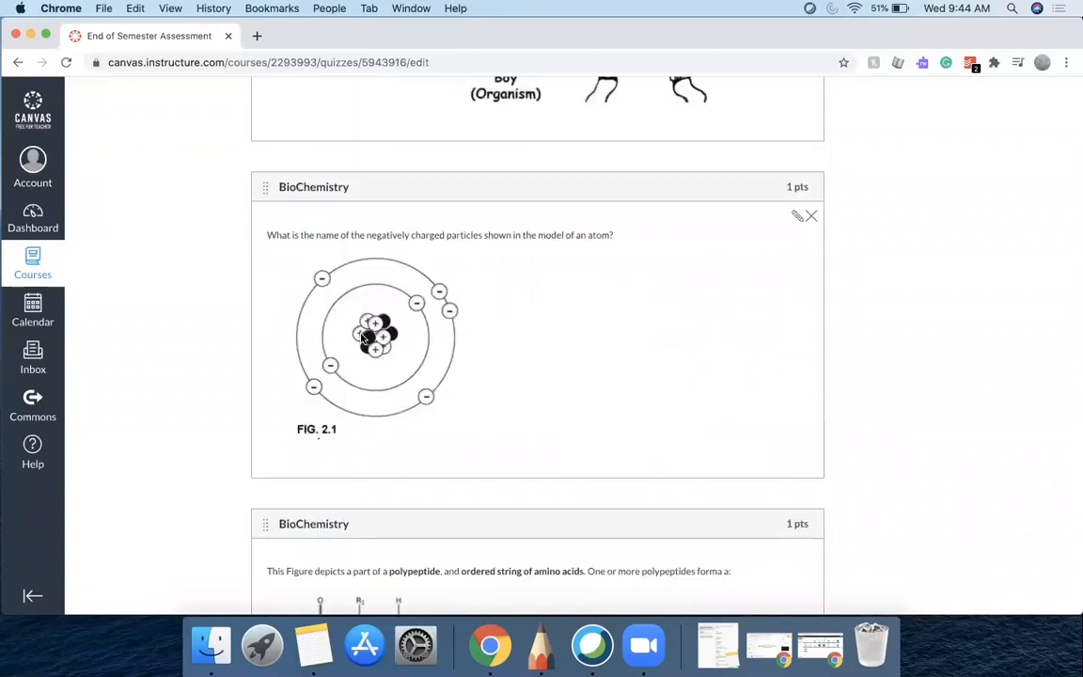
scroll(357, 342, "up", 2)
left_click(346, 344)
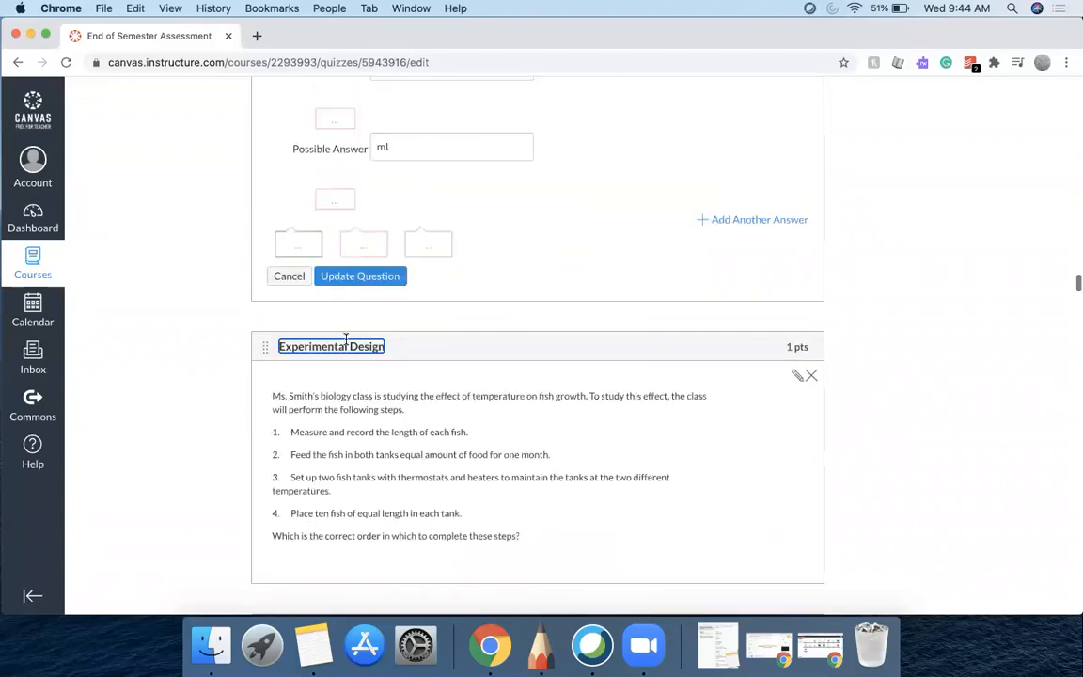
Update the Experimental Design camouflage question to close its editor
scroll(346, 340, "up", 2)
left_click(360, 346)
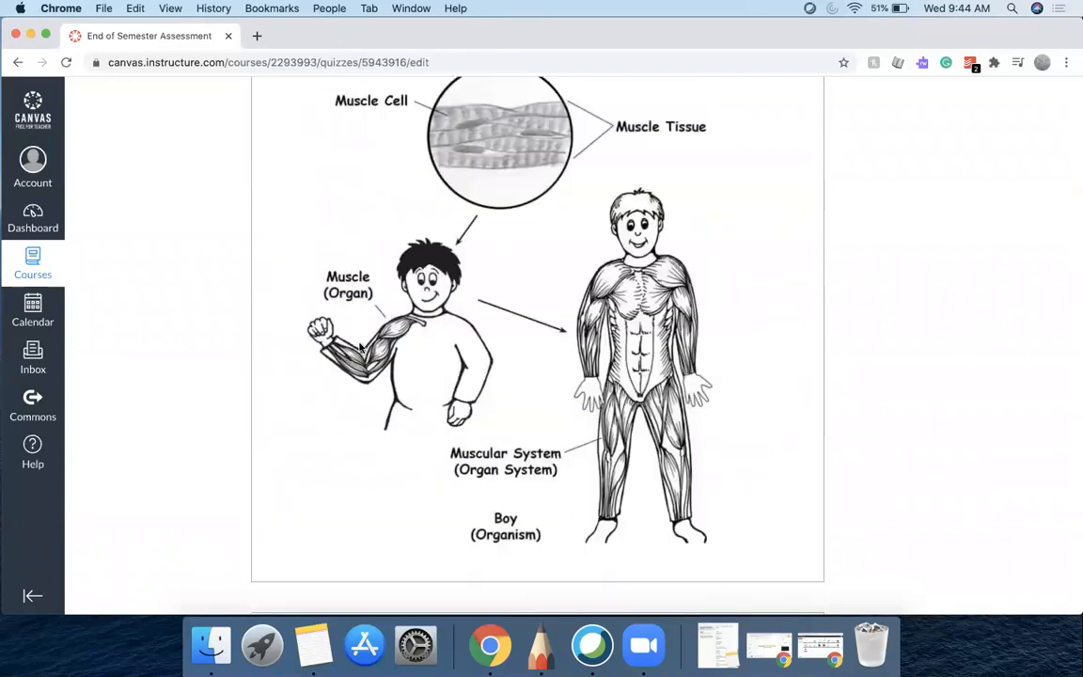
scroll(361, 348, "up", 2)
left_click(365, 337)
scroll(363, 341, "up", 3)
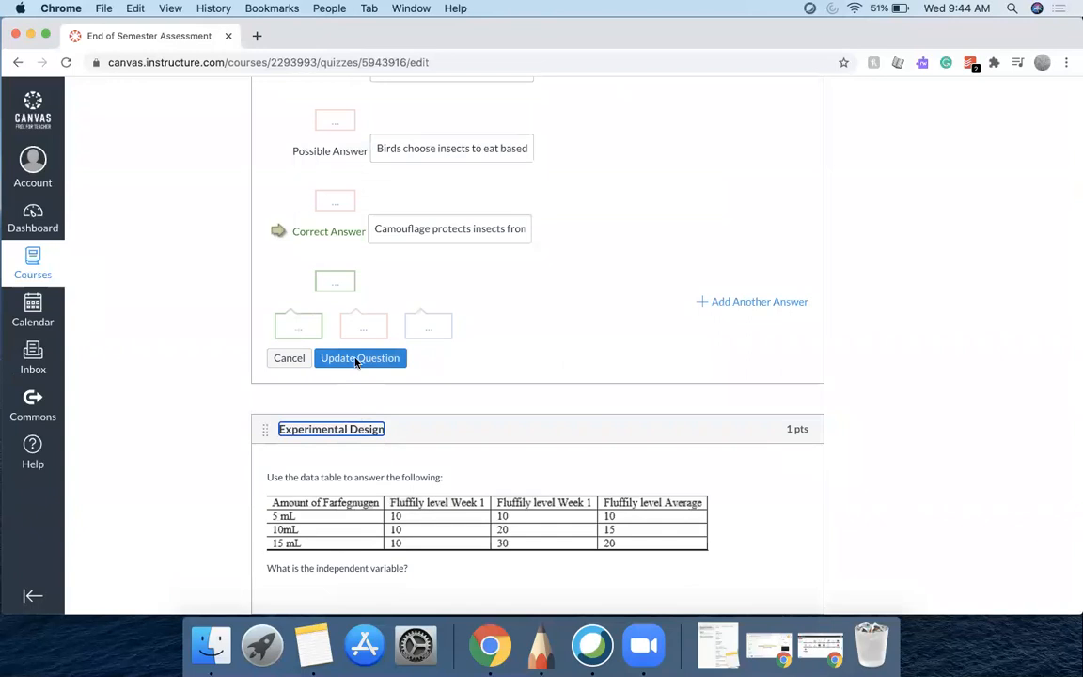
left_click(357, 362)
Update the Introduction to Biology and Cellular Structure and Function questions to close their editors
scroll(351, 363, "up", 2)
left_click(349, 363)
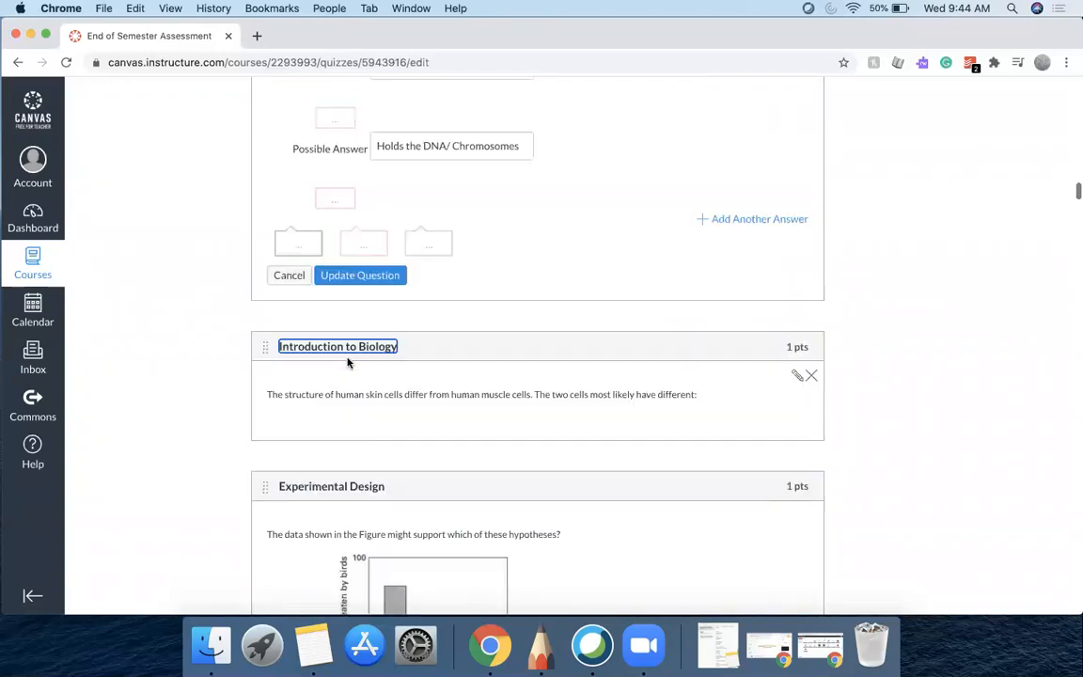
scroll(361, 367, "up", 2)
left_click(361, 369)
scroll(361, 368, "up", 2)
left_click(363, 360)
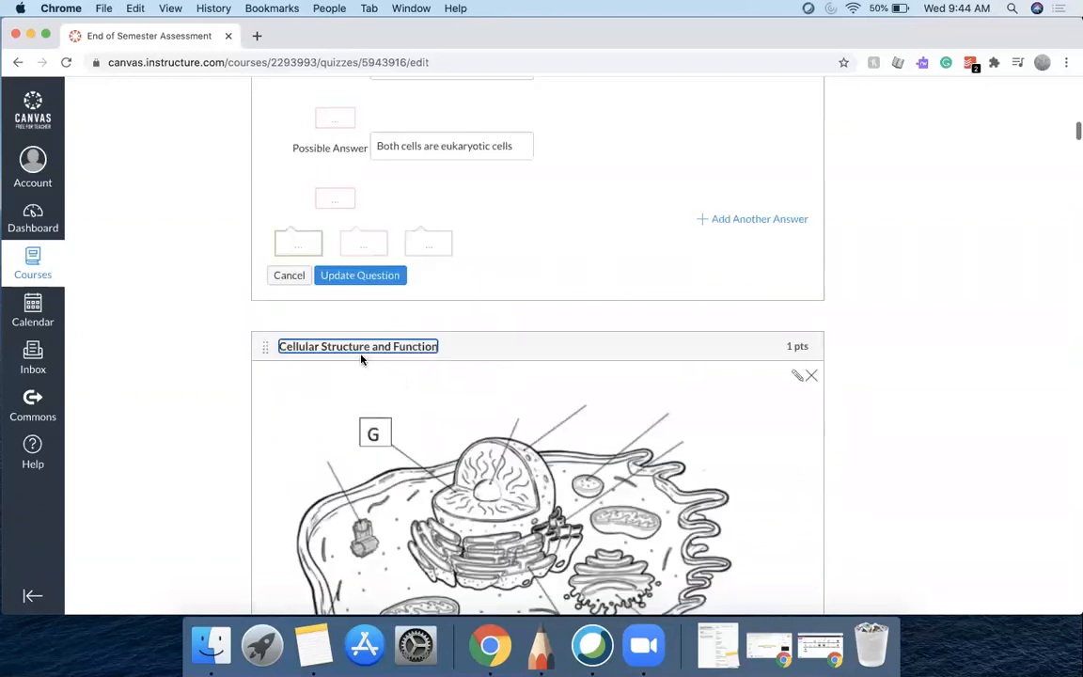
left_click(374, 277)
Return from the End of Semester Assessment to the course's quiz list
scroll(376, 279, "up", 5)
scroll(376, 279, "up", 3)
scroll(376, 279, "down", 6)
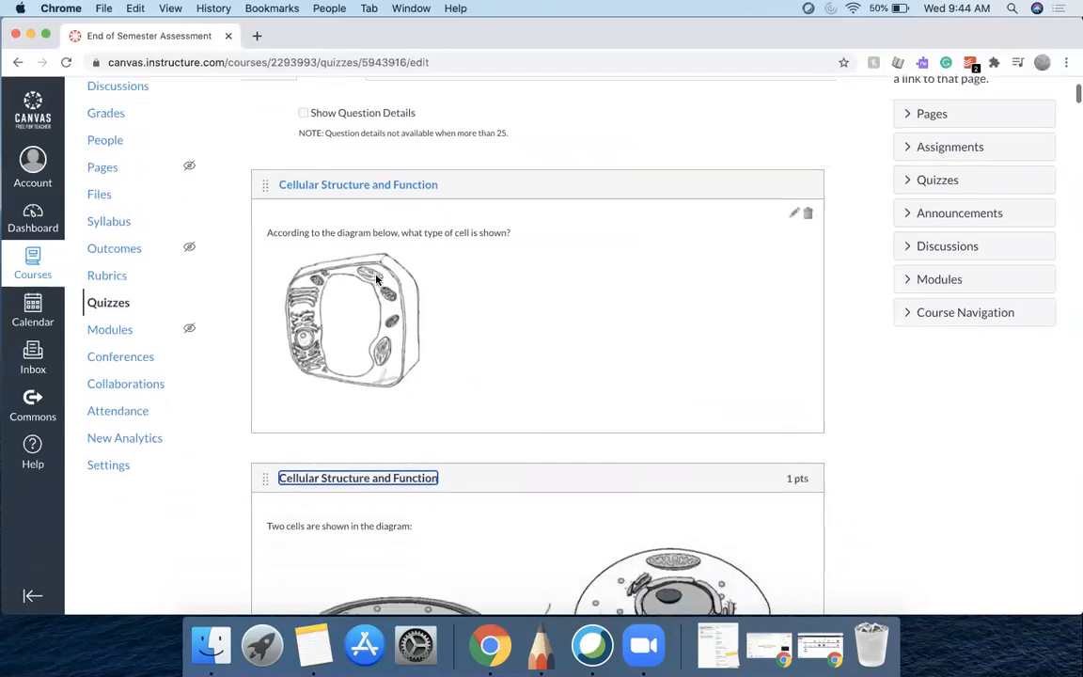
scroll(376, 279, "down", 5)
scroll(376, 280, "up", 5)
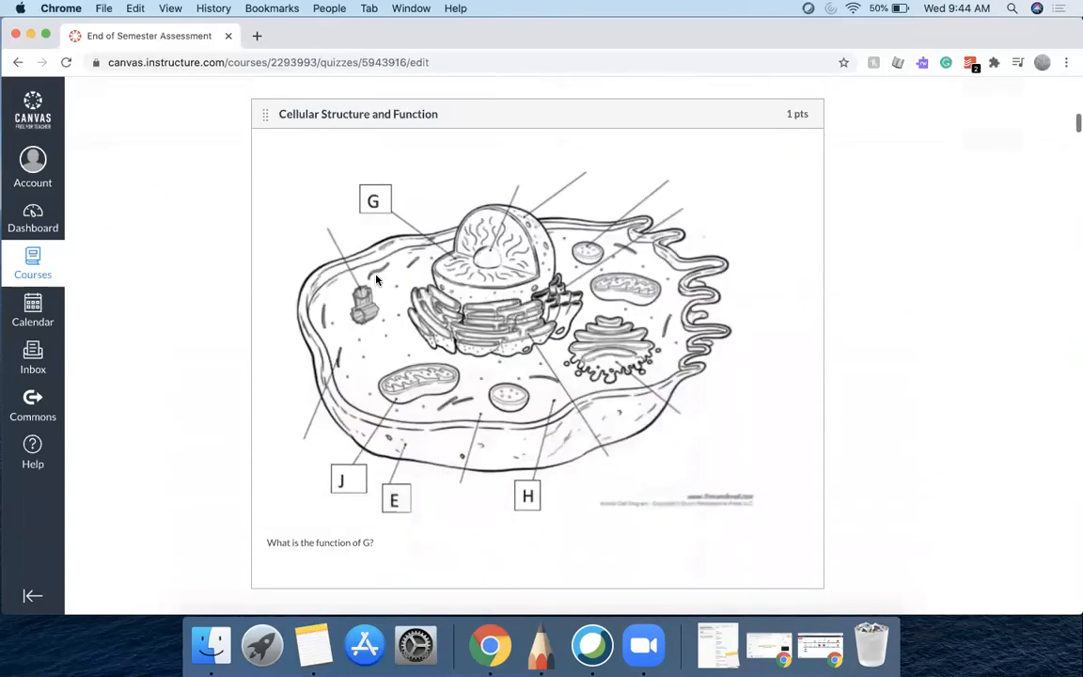
scroll(376, 279, "up", 6)
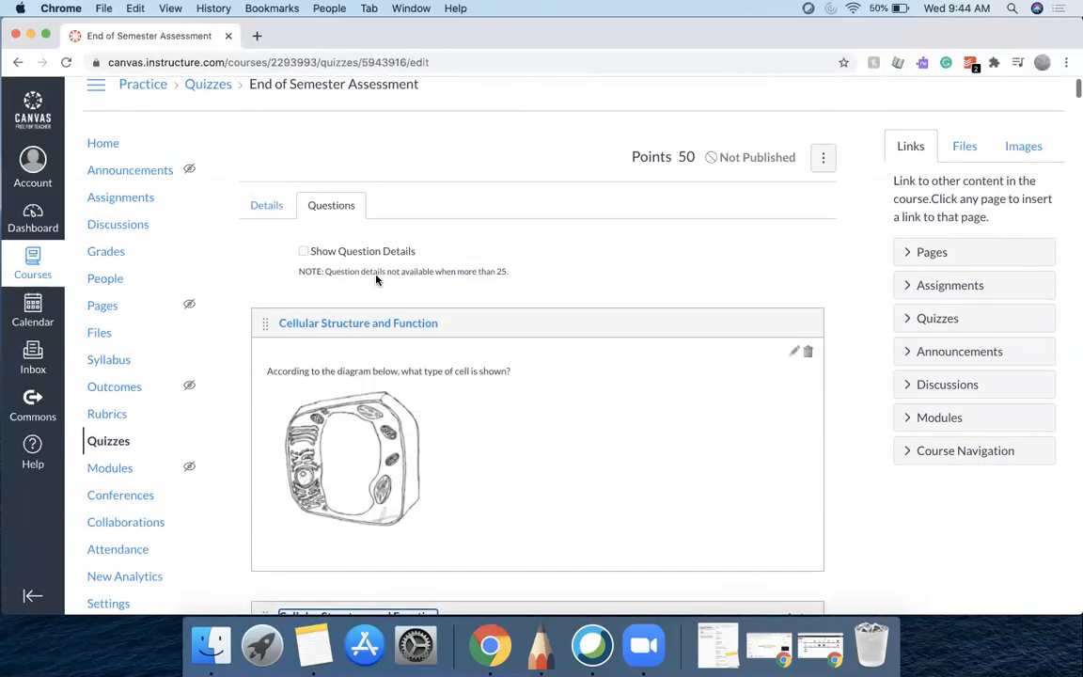
left_click(108, 444)
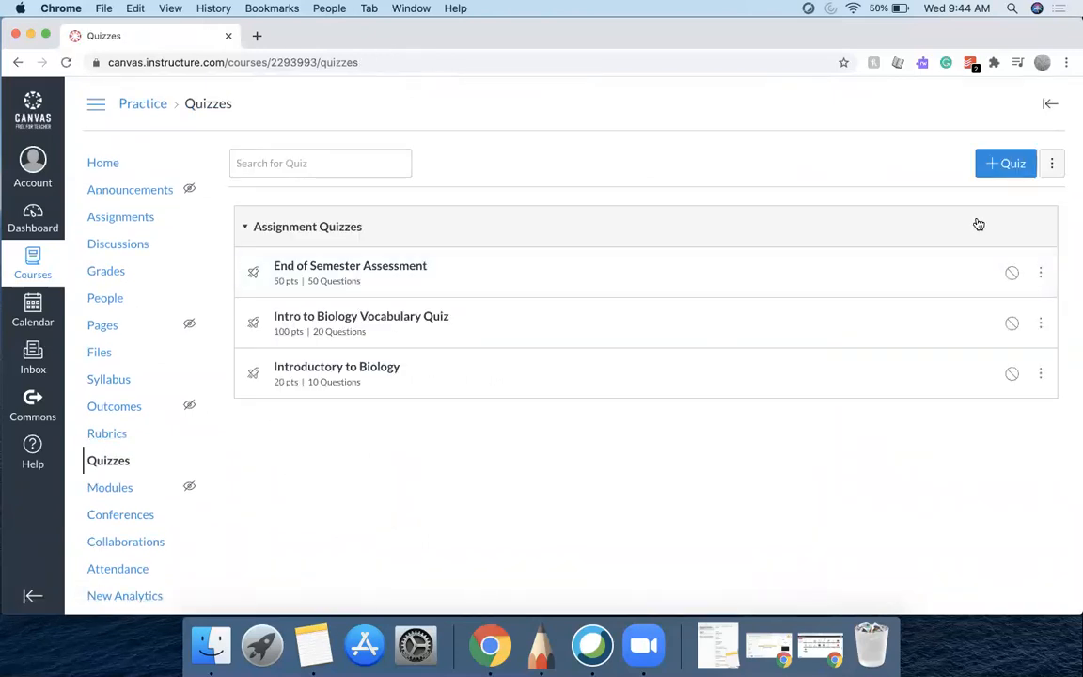
Open the course question banks and rename the Unfiled Questions bank to Diagnostic1
left_click(1053, 168)
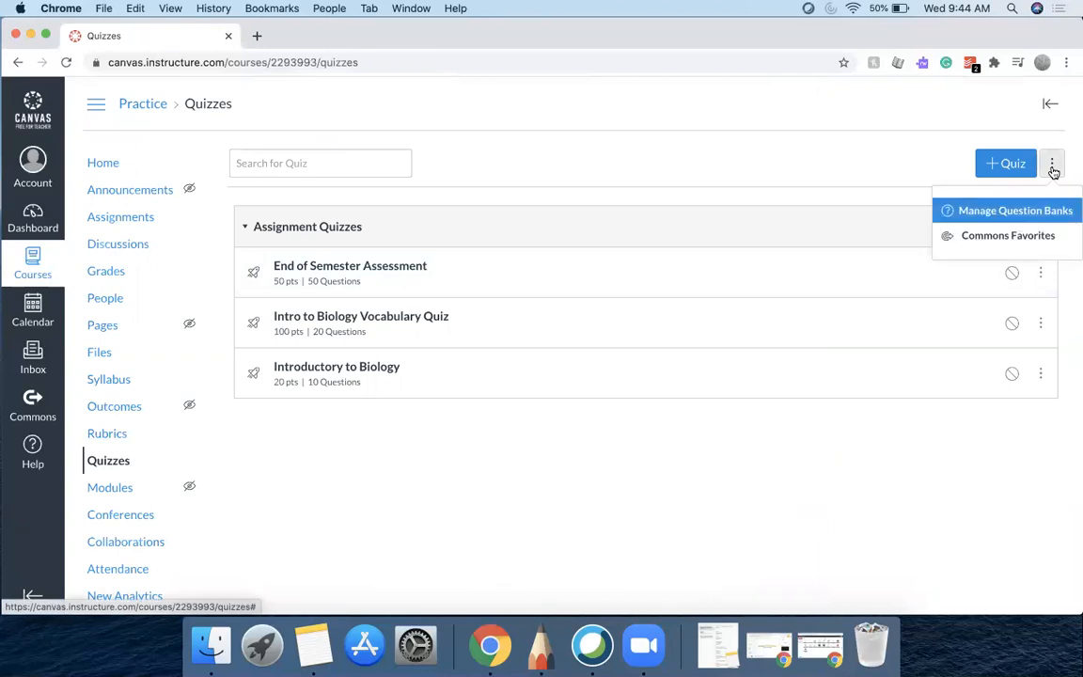
left_click(1023, 222)
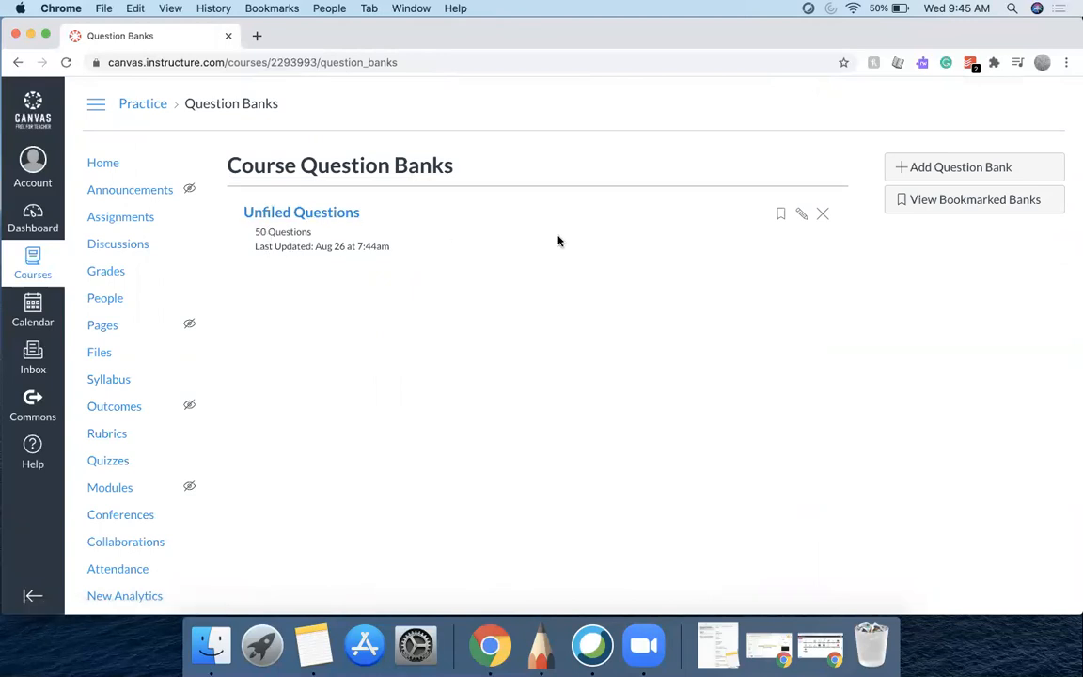
left_click(800, 214)
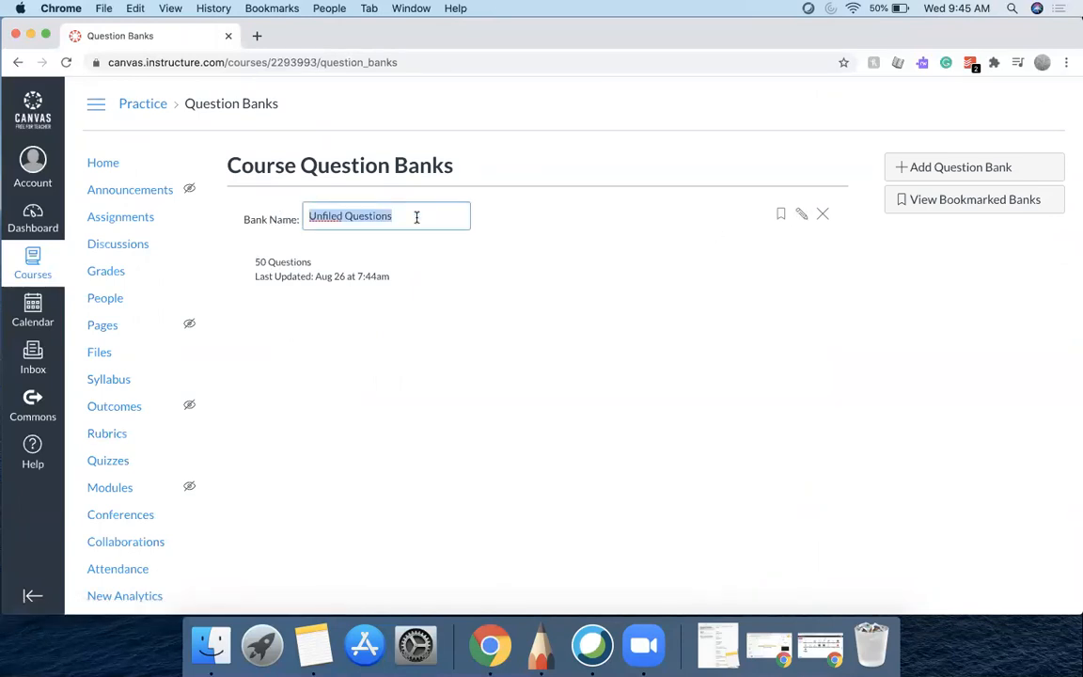
type("Diagnostic1")
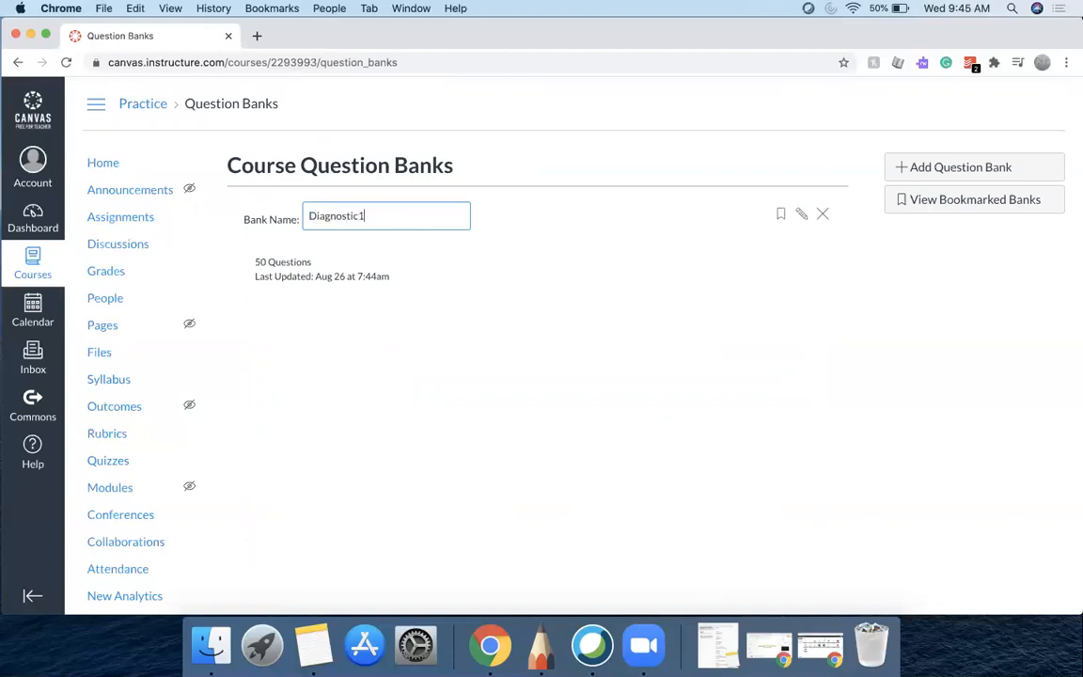
key("Return")
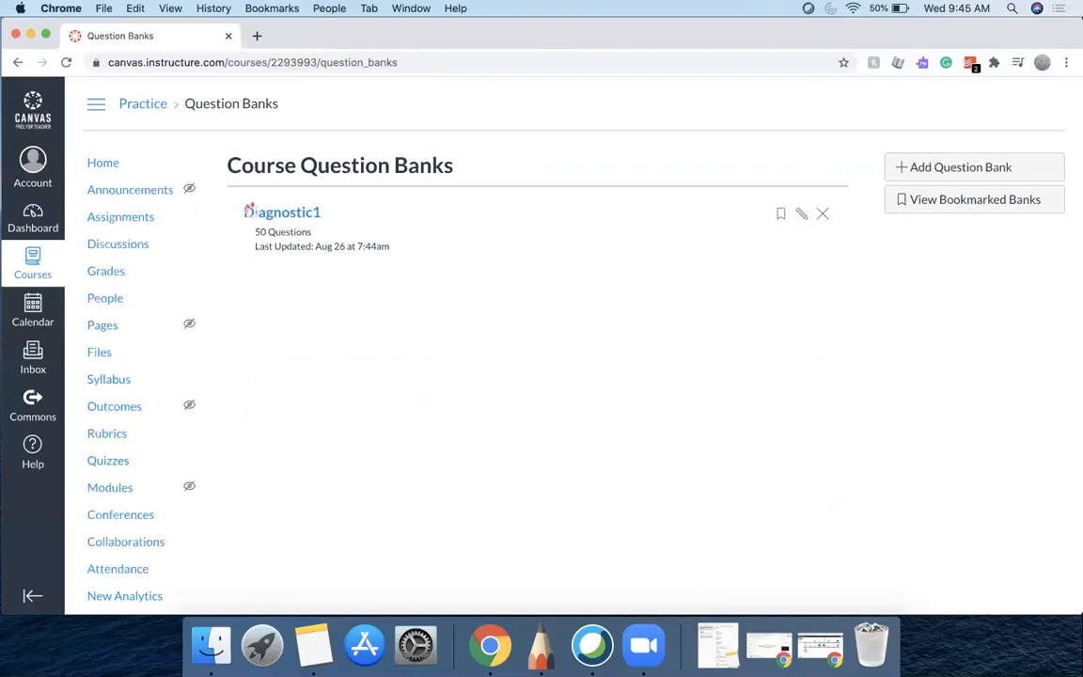
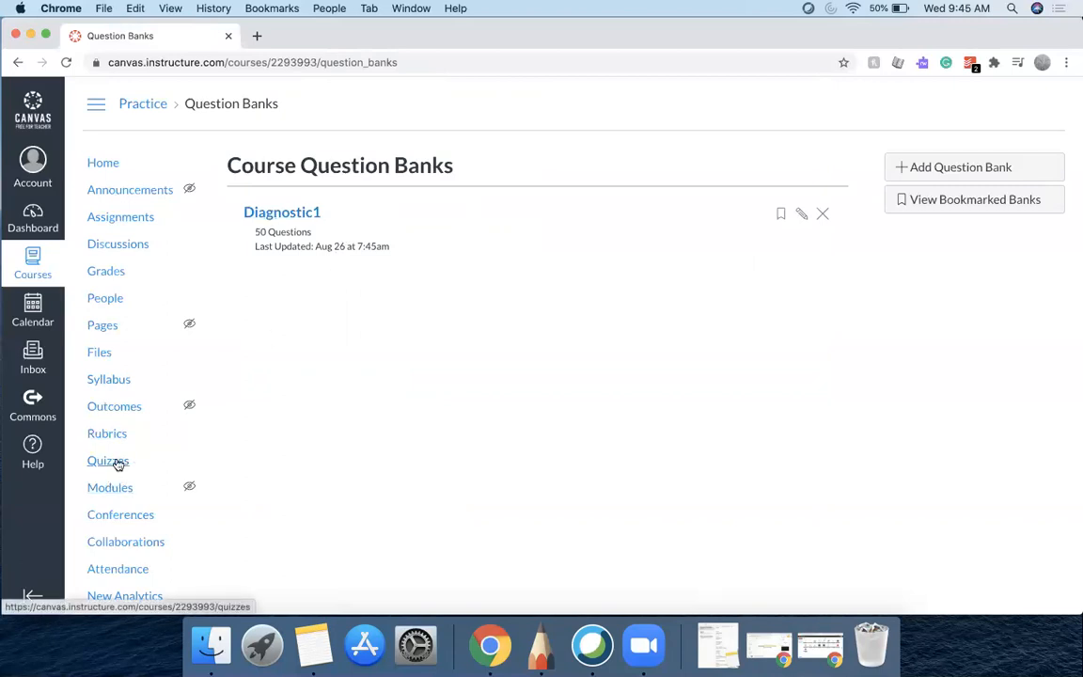
Open the Intro to Biology Vocabulary Quiz for editing and switch to its questions
left_click(118, 462)
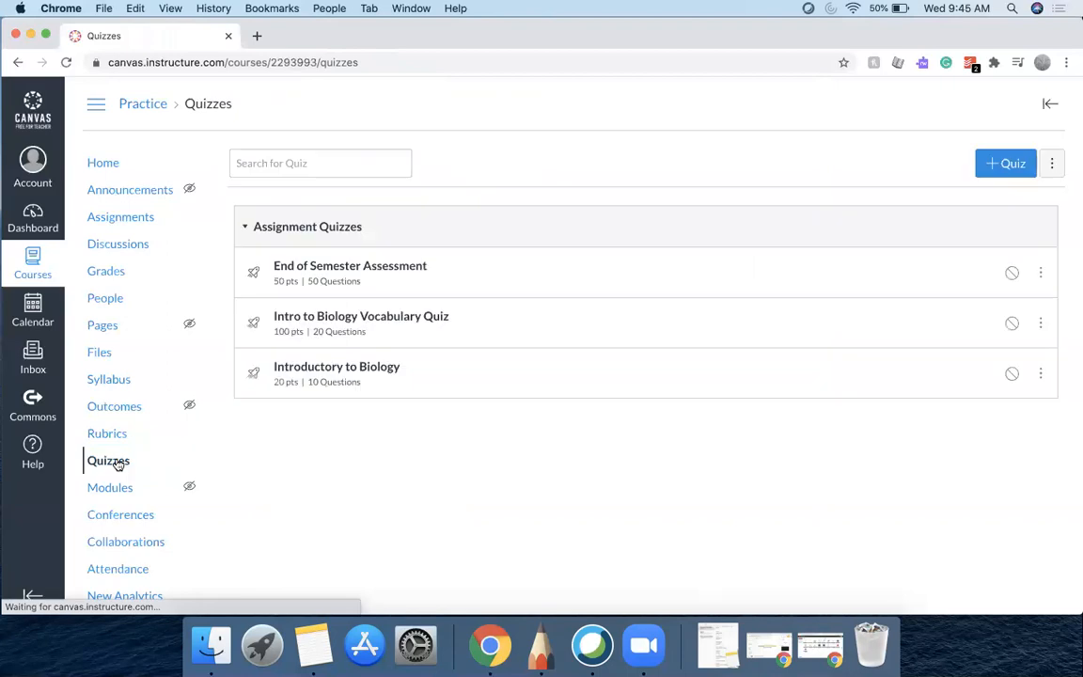
left_click(368, 320)
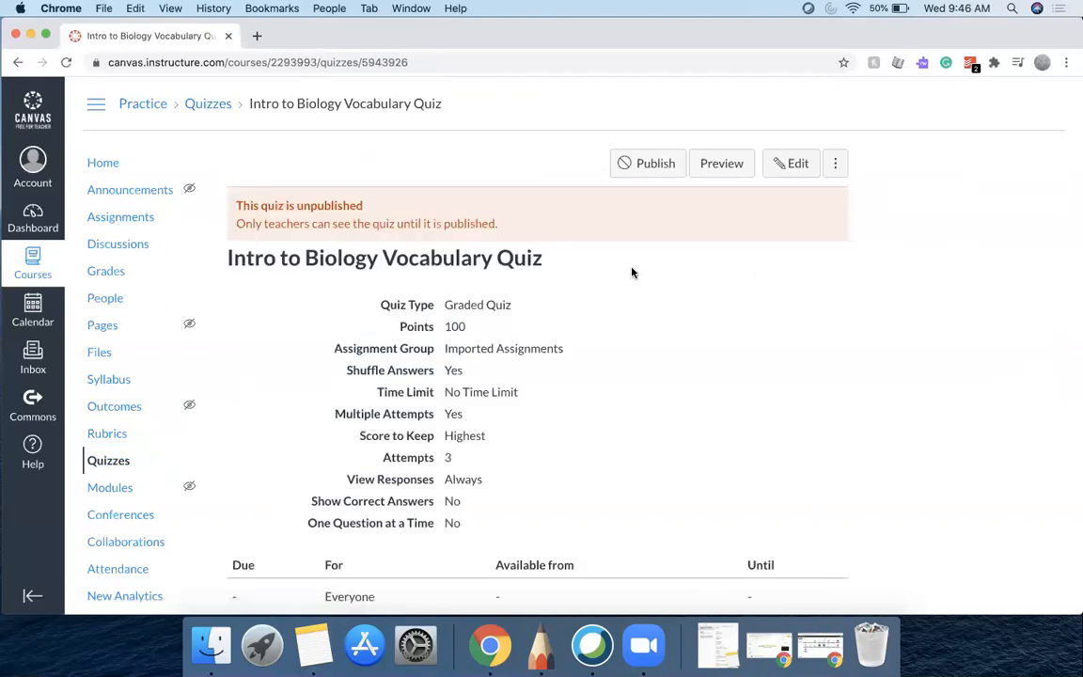
left_click(797, 164)
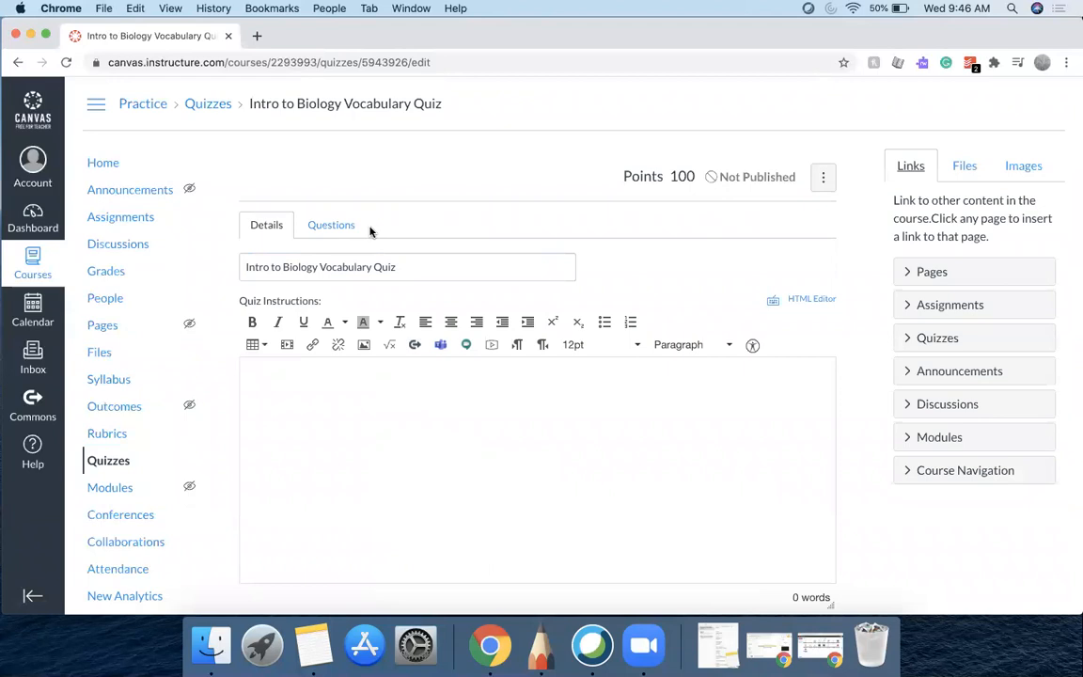
left_click(337, 225)
scroll(533, 338, "down", 2)
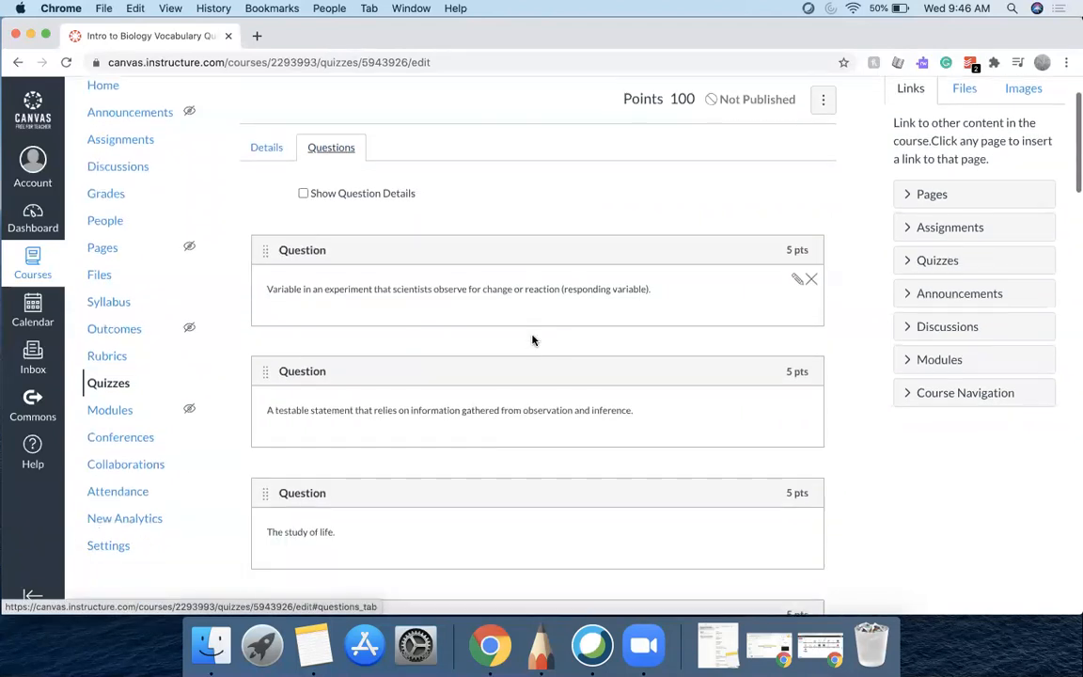
Open the editors of the responding variable, hypothesis, study of life and beneficial trait questions
left_click(797, 275)
scroll(799, 277, "down", 10)
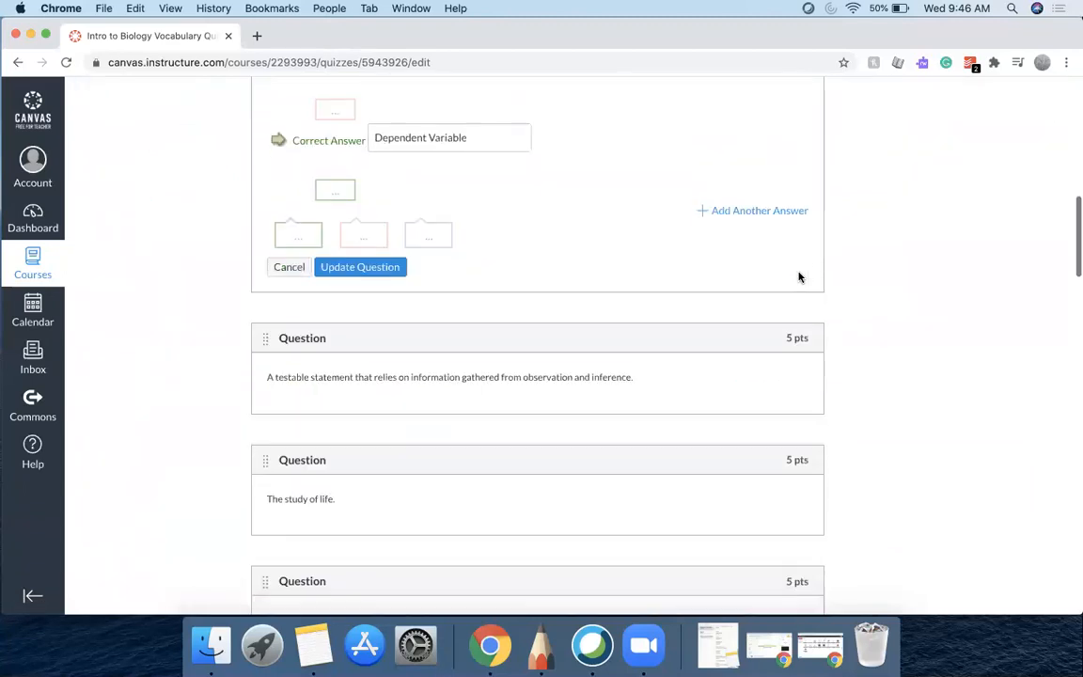
left_click(799, 326)
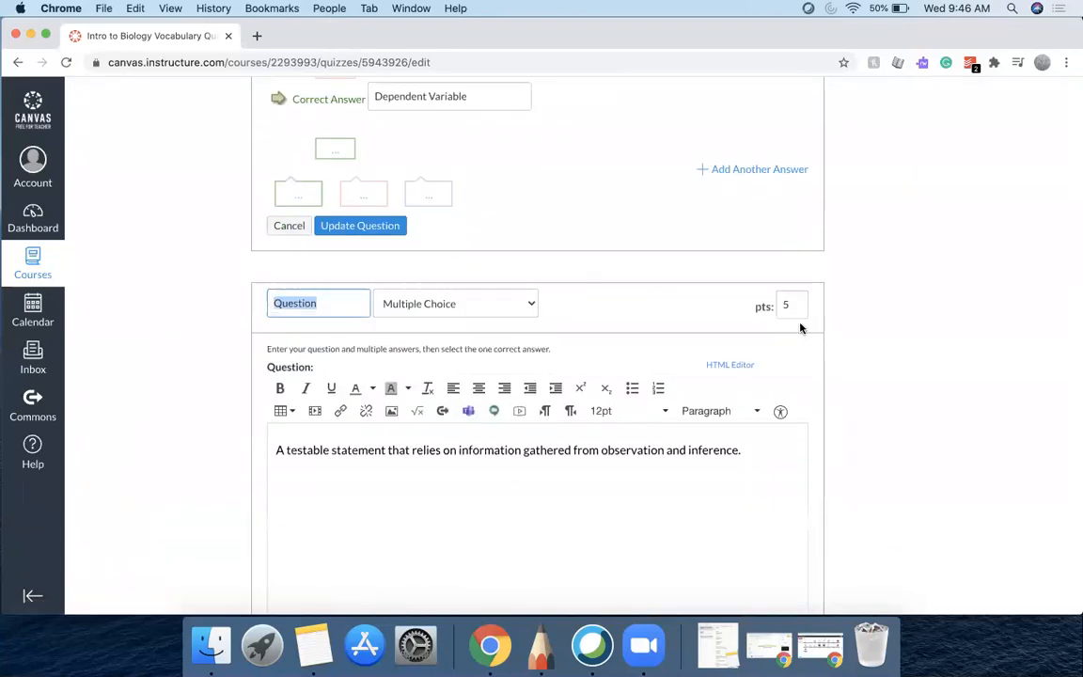
scroll(800, 327, "down", 10)
left_click(795, 298)
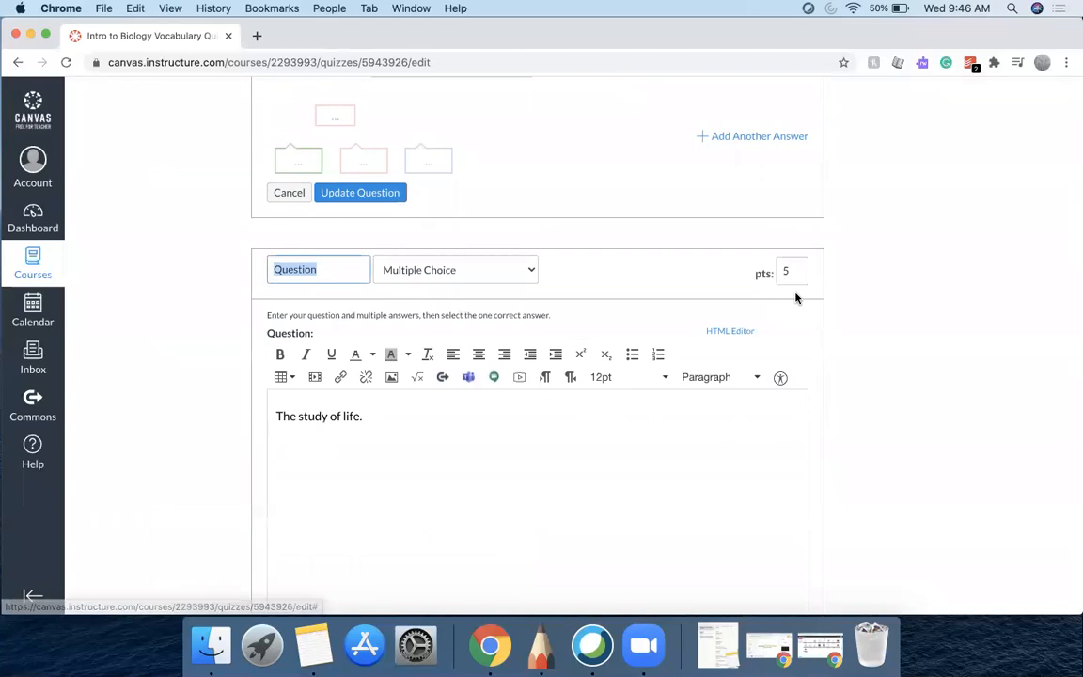
scroll(796, 298, "down", 10)
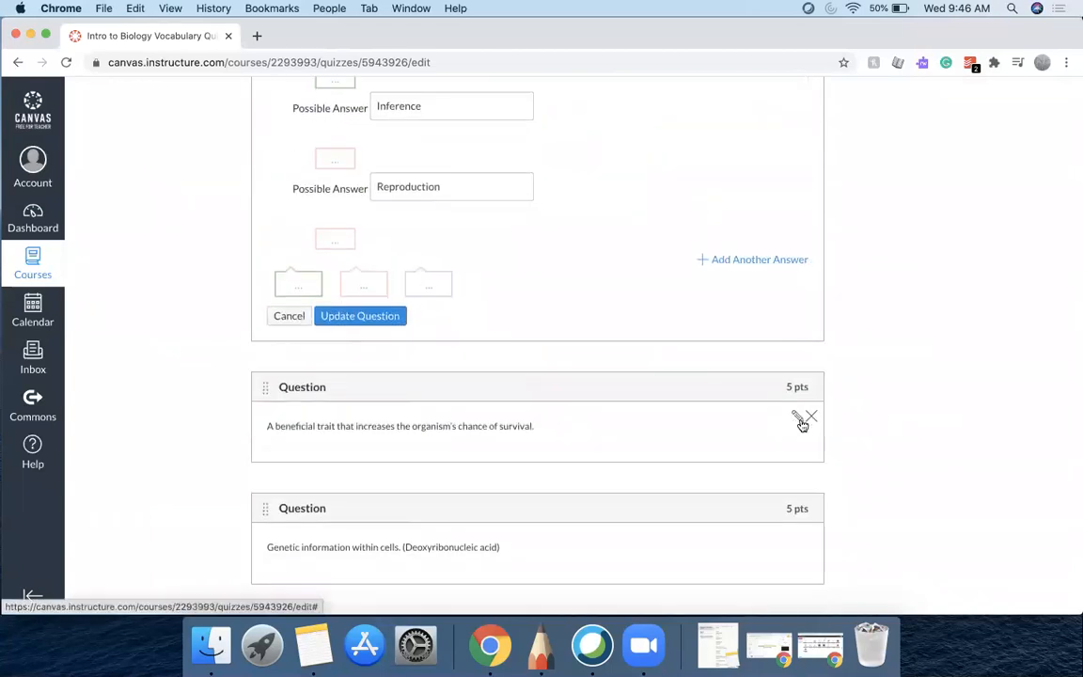
left_click(799, 420)
scroll(800, 423, "down", 8)
scroll(781, 455, "down", 10)
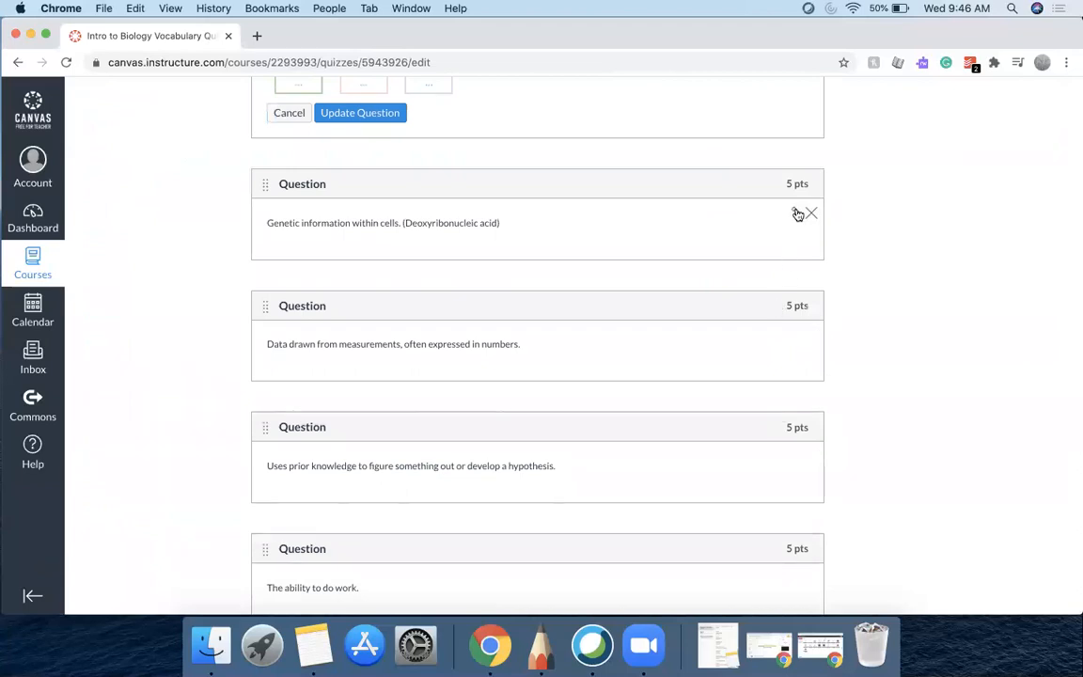
Open the editors of the genetic information and measurement data questions
left_click(797, 215)
scroll(783, 314, "down", 10)
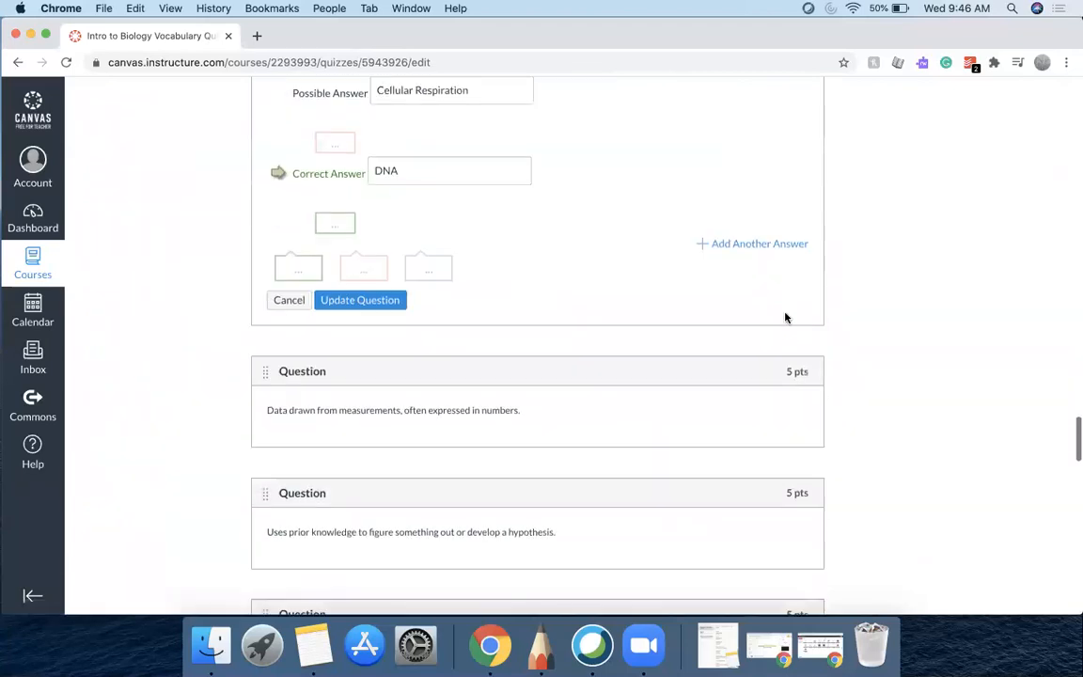
scroll(785, 318, "down", 3)
left_click(797, 310)
scroll(797, 309, "down", 15)
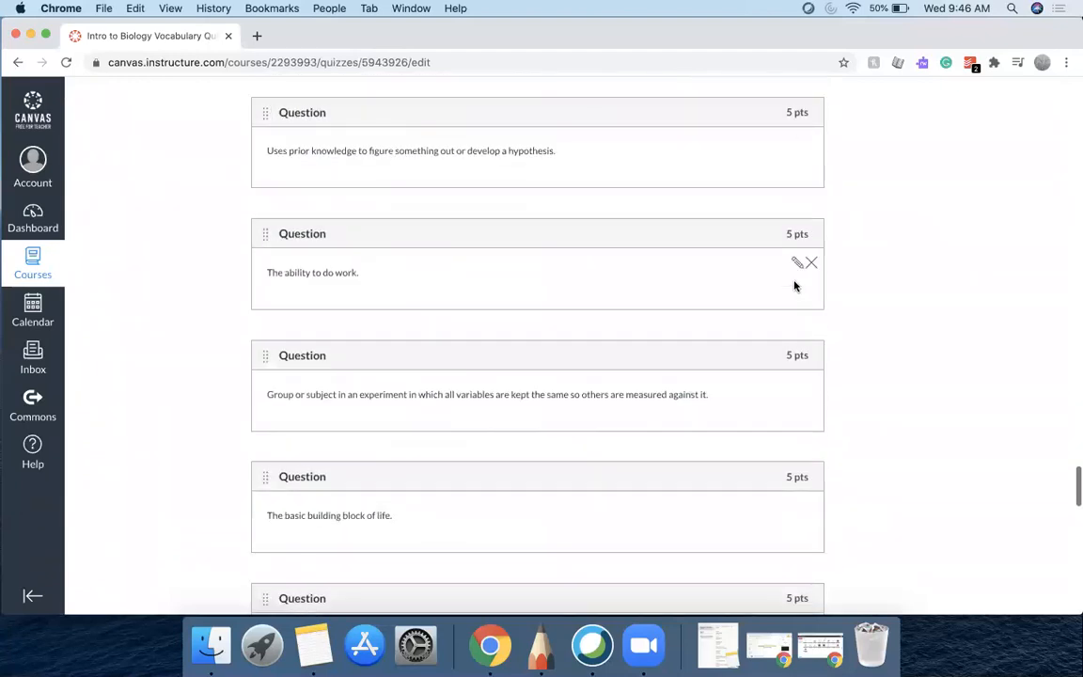
Open the editors of the prior knowledge and ability to do work questions, checking the latter's question type list
left_click(796, 143)
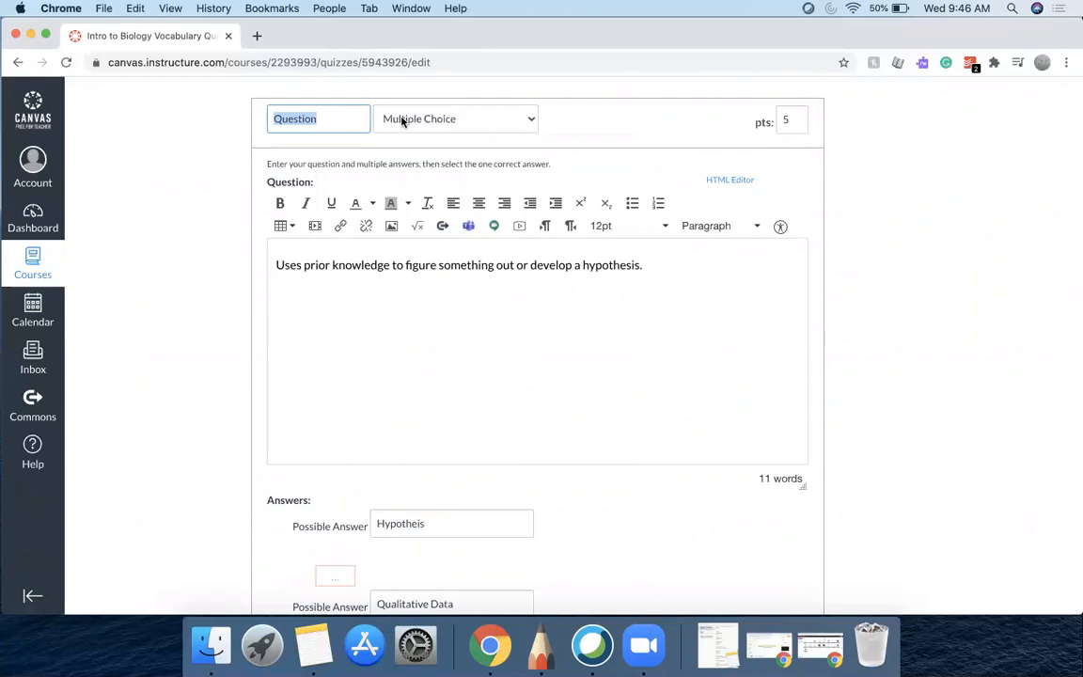
scroll(640, 171, "down", 6)
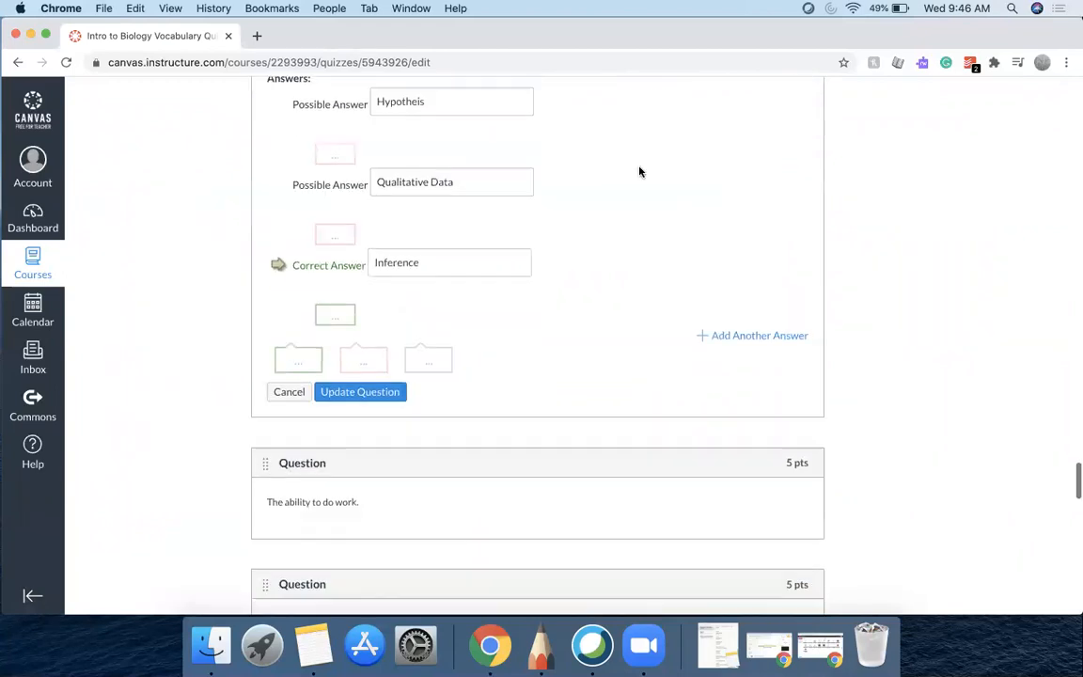
left_click(795, 361)
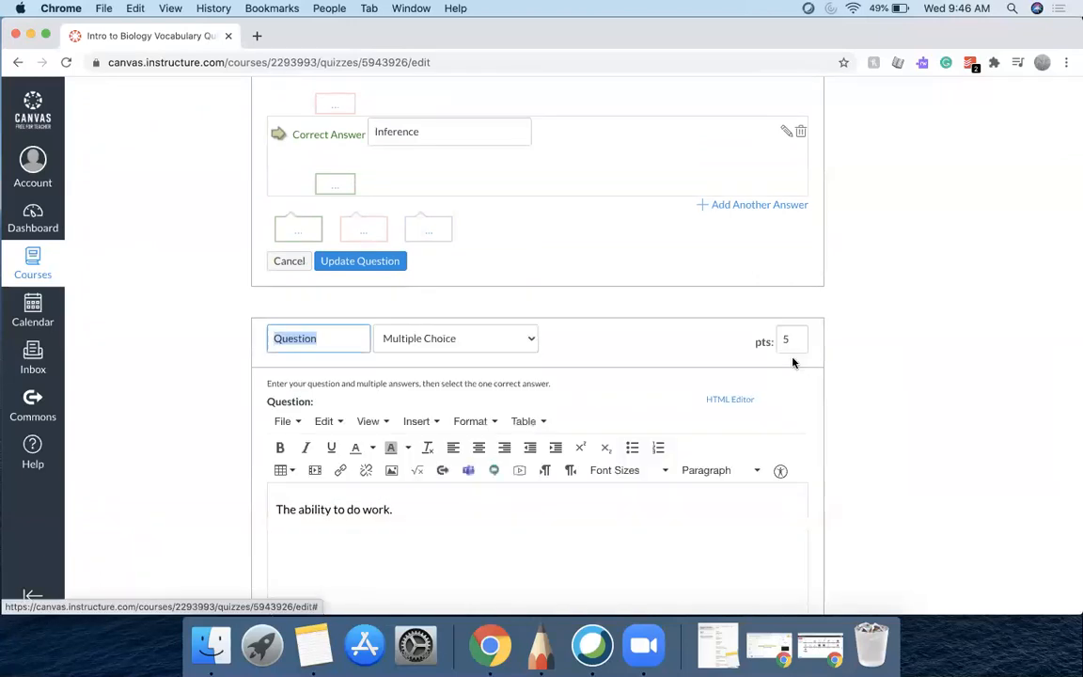
left_click(529, 341)
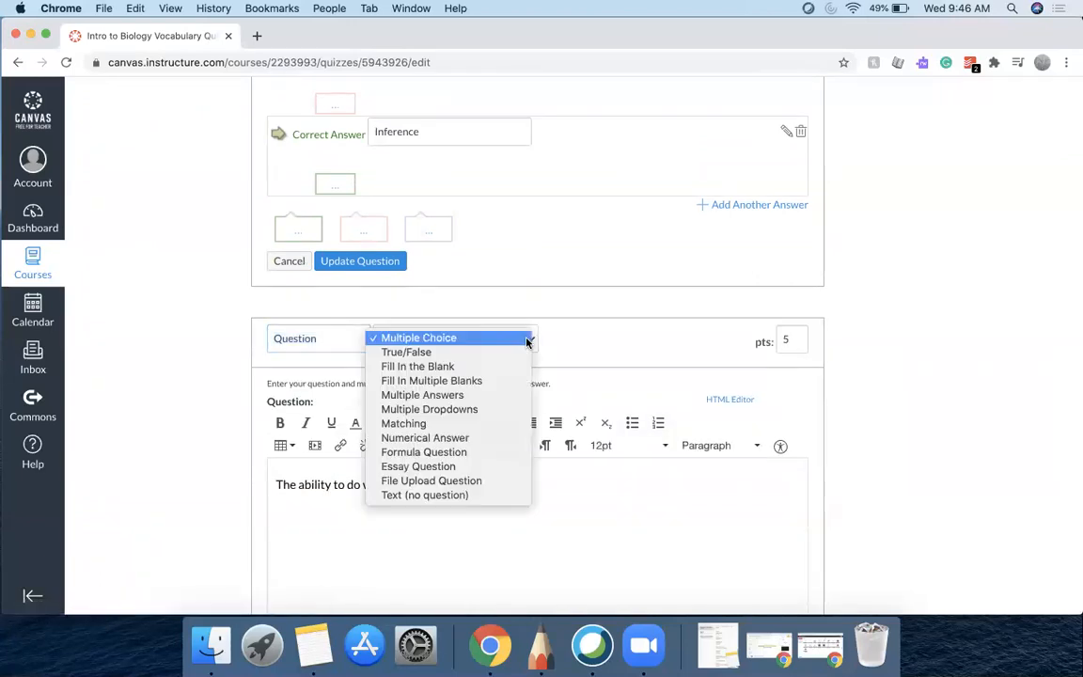
left_click(511, 340)
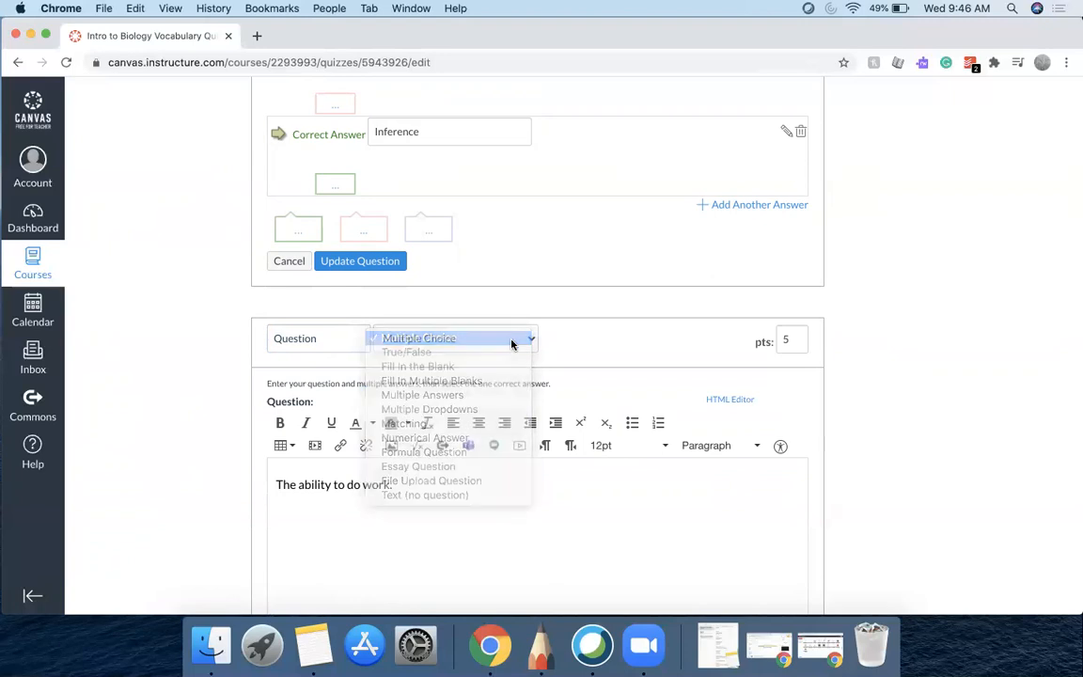
scroll(603, 339, "down", 4)
scroll(604, 334, "down", 10)
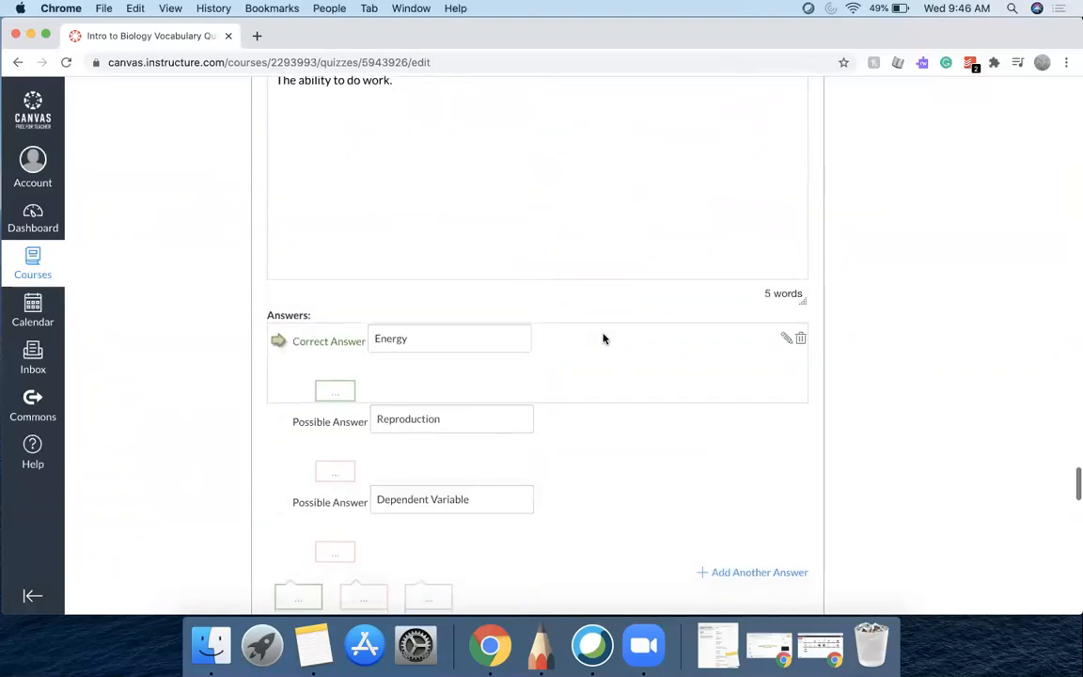
Open the editors of the control group, basic building block and transmitting genes questions
left_click(795, 223)
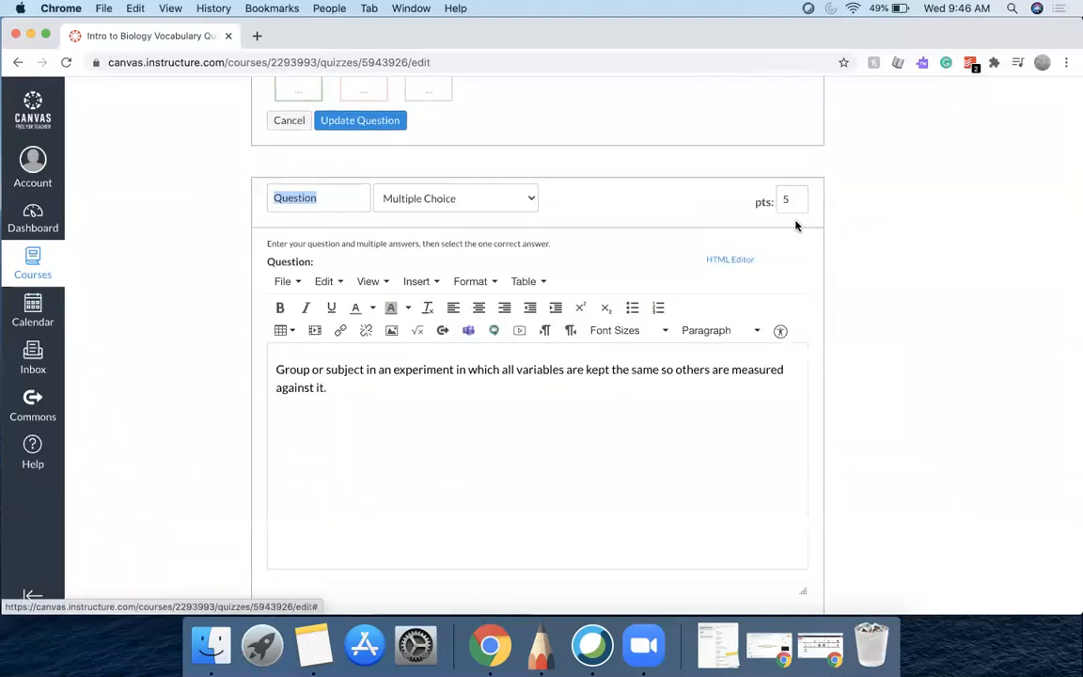
scroll(574, 324, "down", 6)
scroll(576, 329, "down", 3)
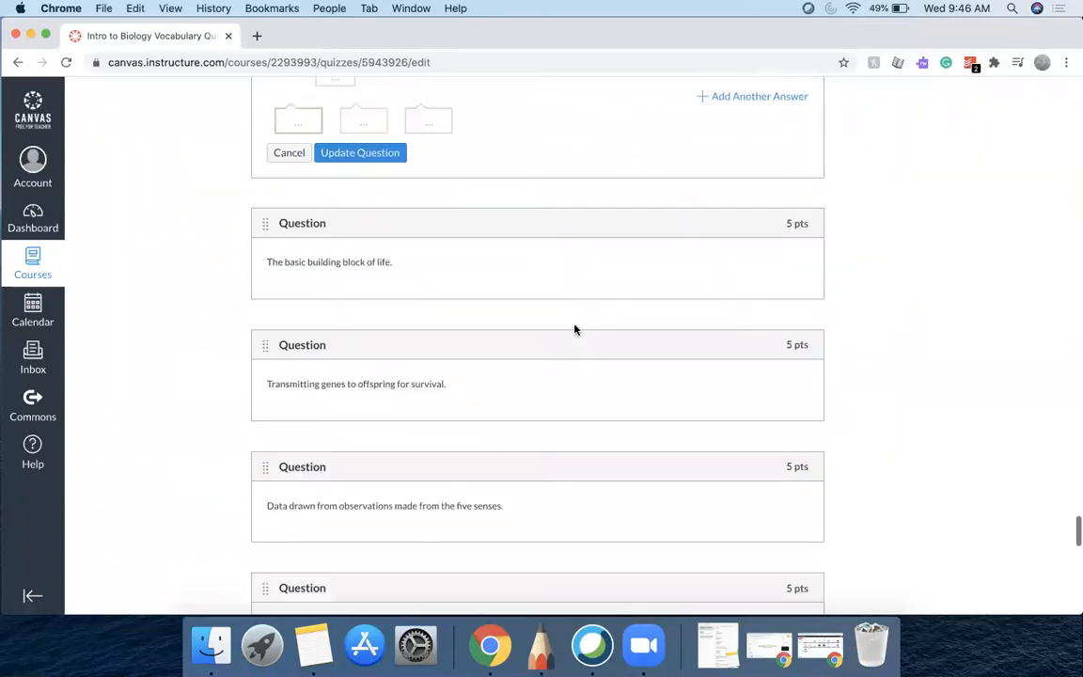
left_click(795, 254)
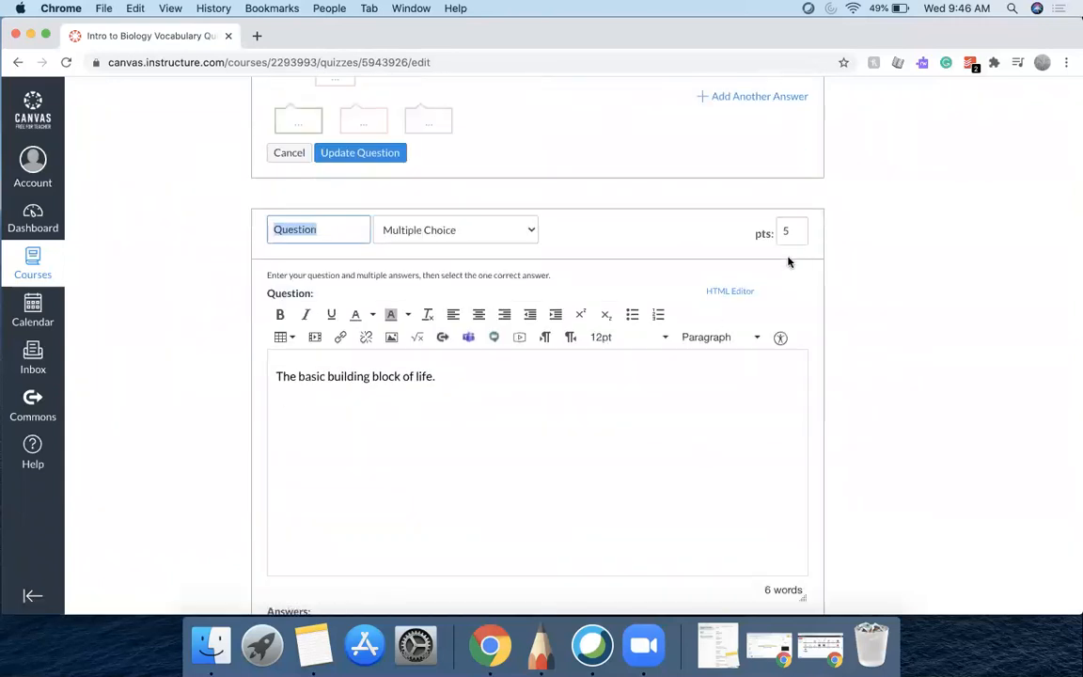
scroll(649, 376, "down", 5)
scroll(648, 378, "down", 5)
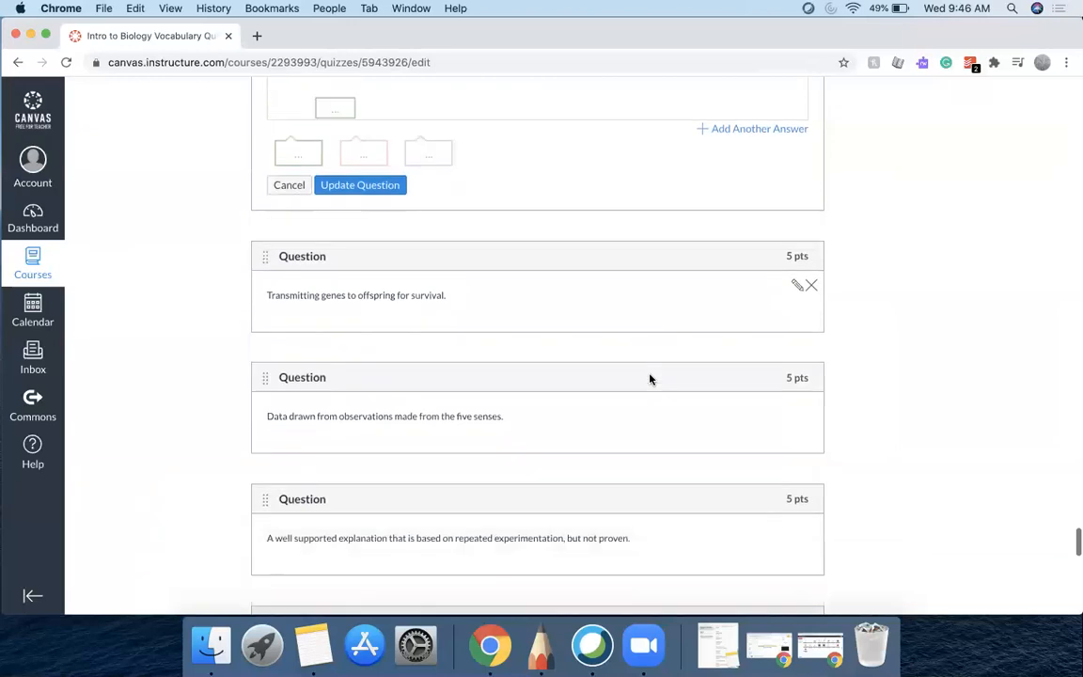
left_click(795, 282)
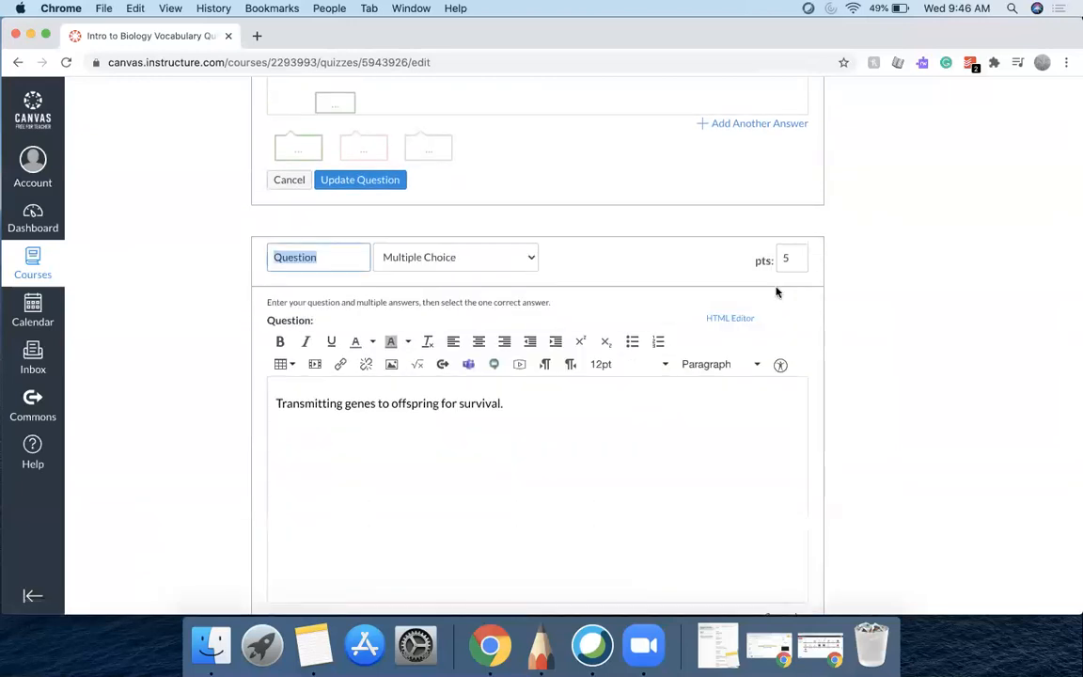
scroll(594, 385, "down", 10)
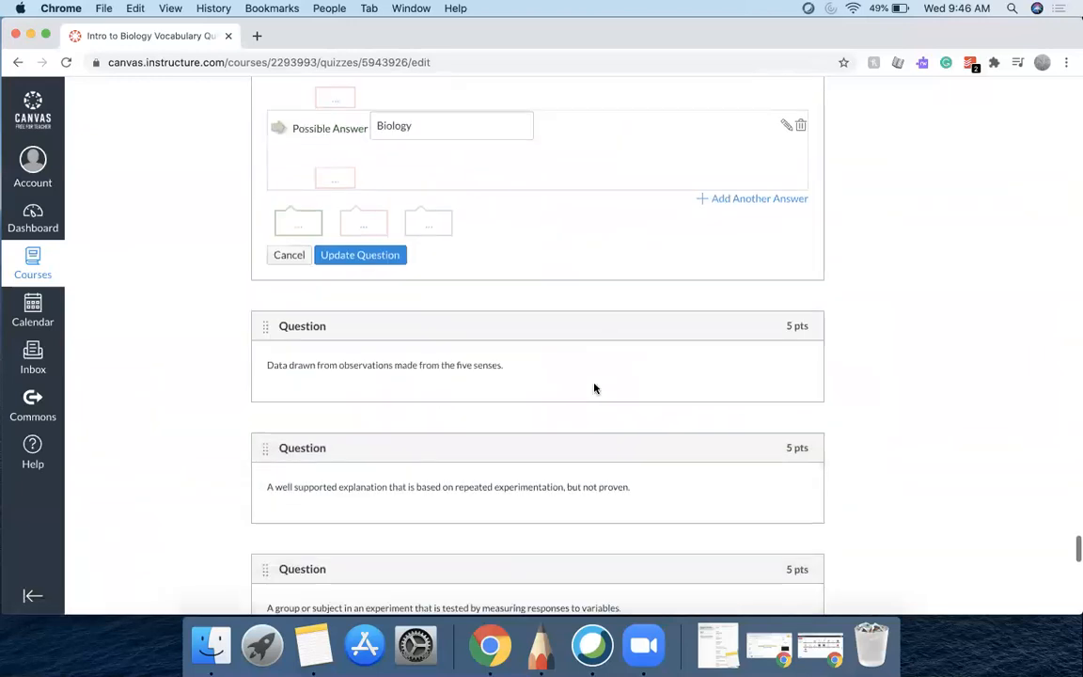
Open the editors of the five senses data, well supported explanation and tested group questions
left_click(797, 356)
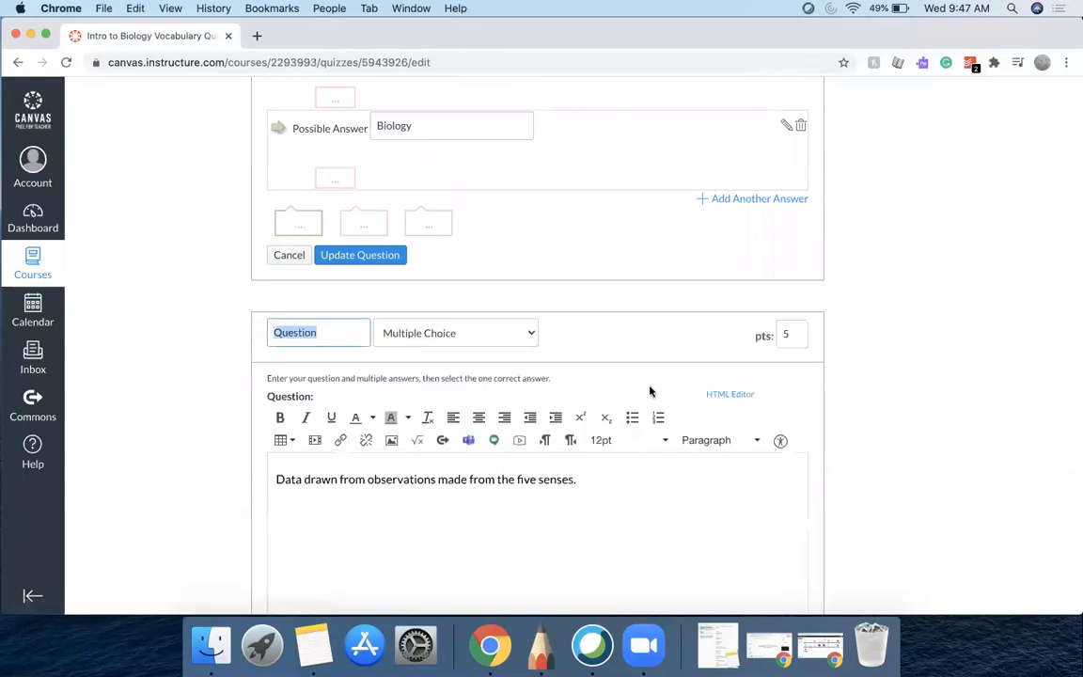
scroll(650, 391, "down", 4)
scroll(649, 390, "down", 8)
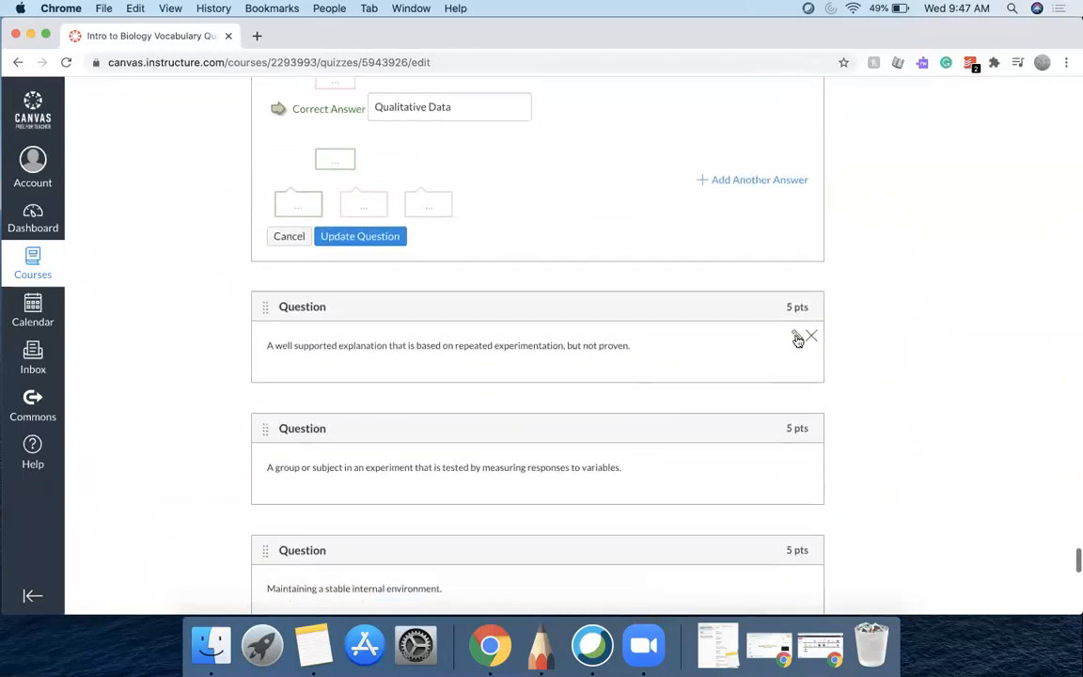
left_click(797, 338)
scroll(682, 352, "down", 10)
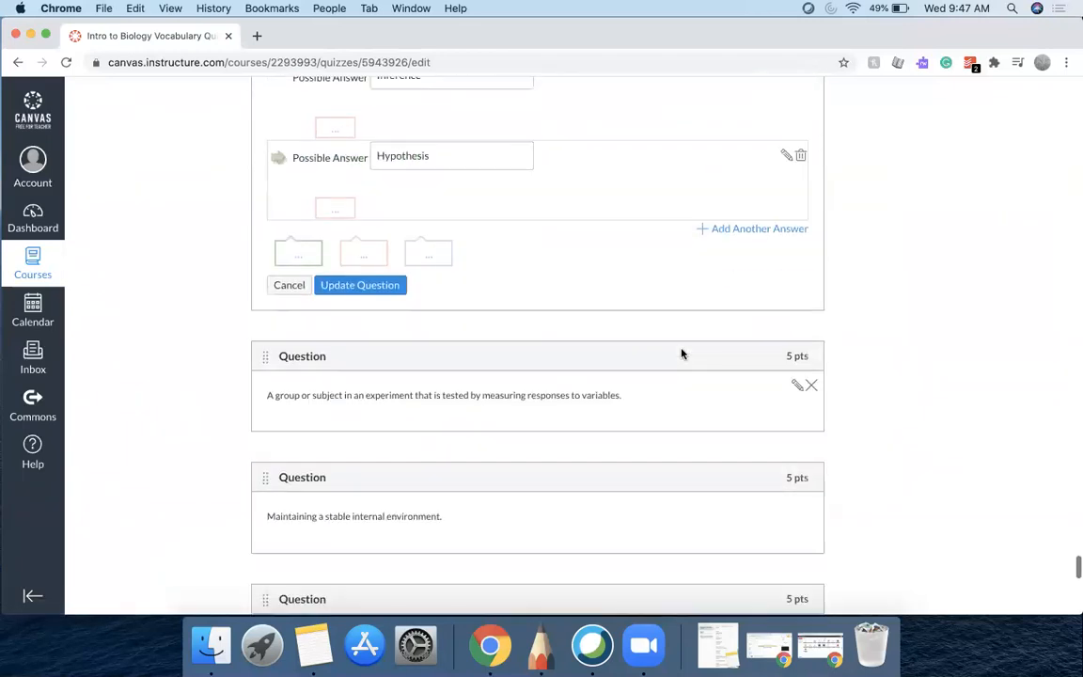
left_click(797, 384)
scroll(673, 408, "down", 9)
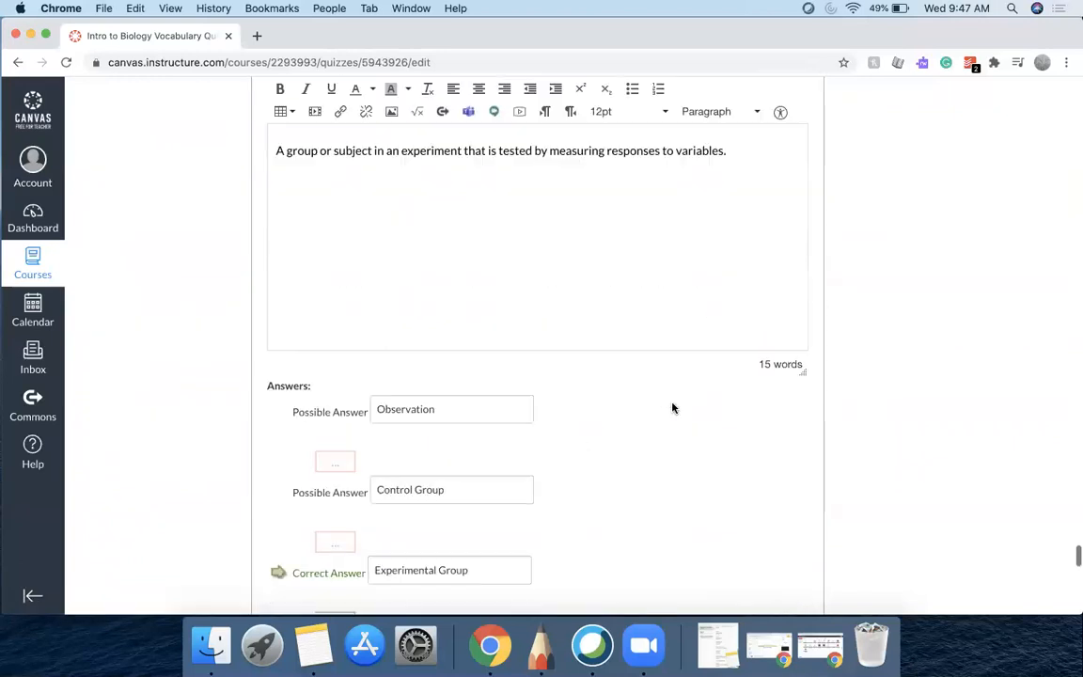
scroll(672, 407, "down", 4)
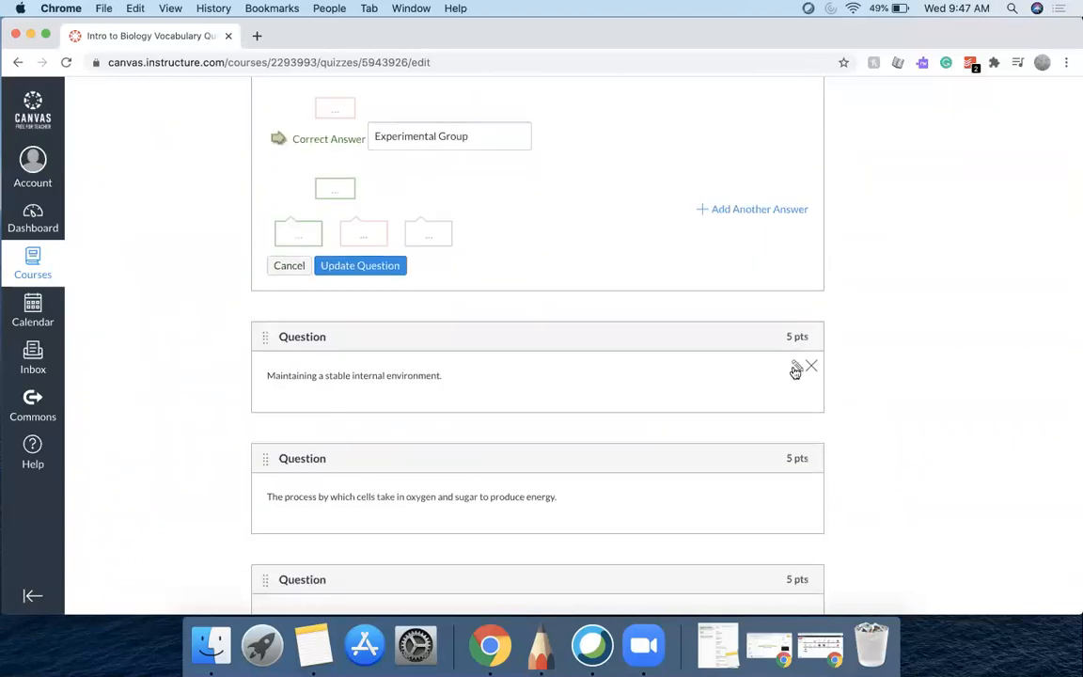
Open the editors of the stable internal environment and cellular respiration questions
left_click(797, 366)
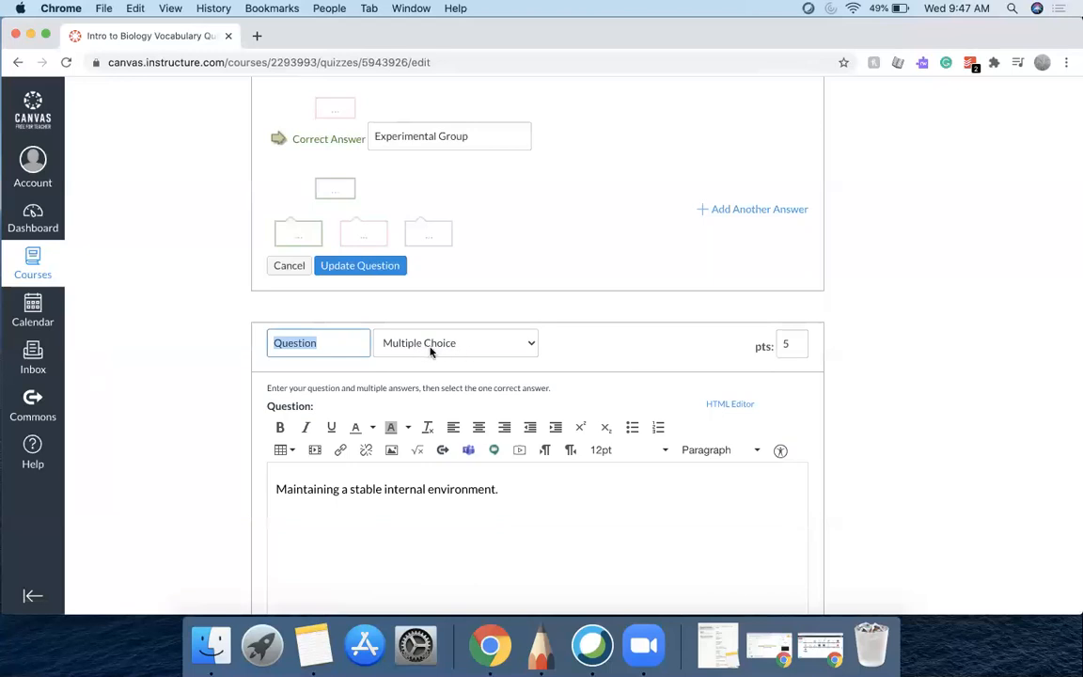
scroll(580, 346, "down", 10)
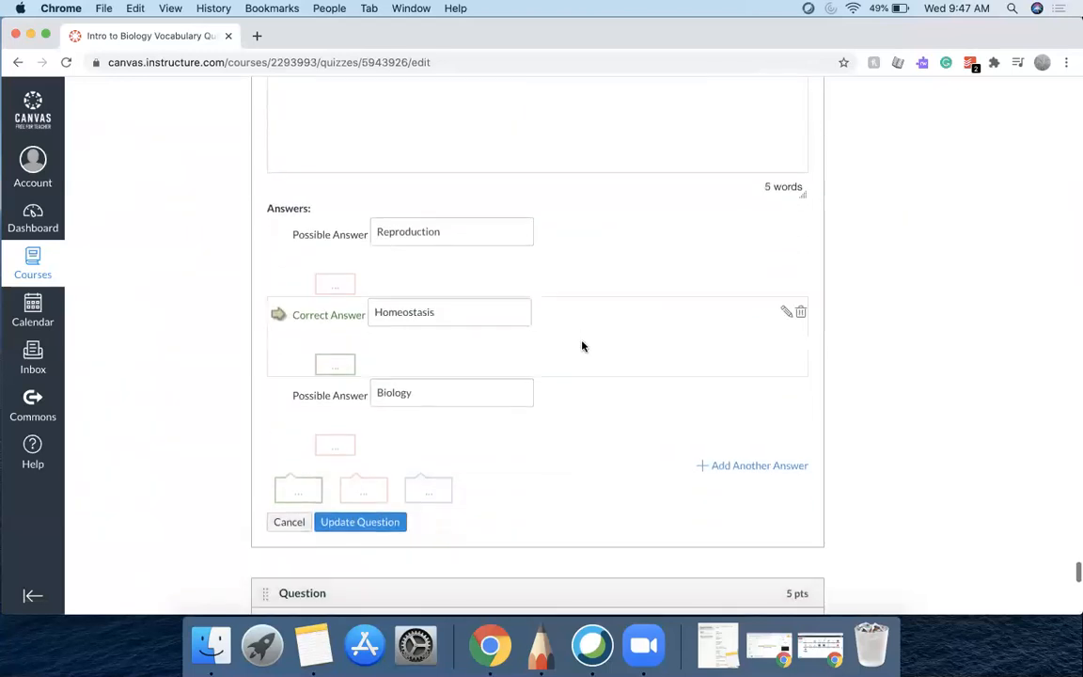
left_click(797, 370)
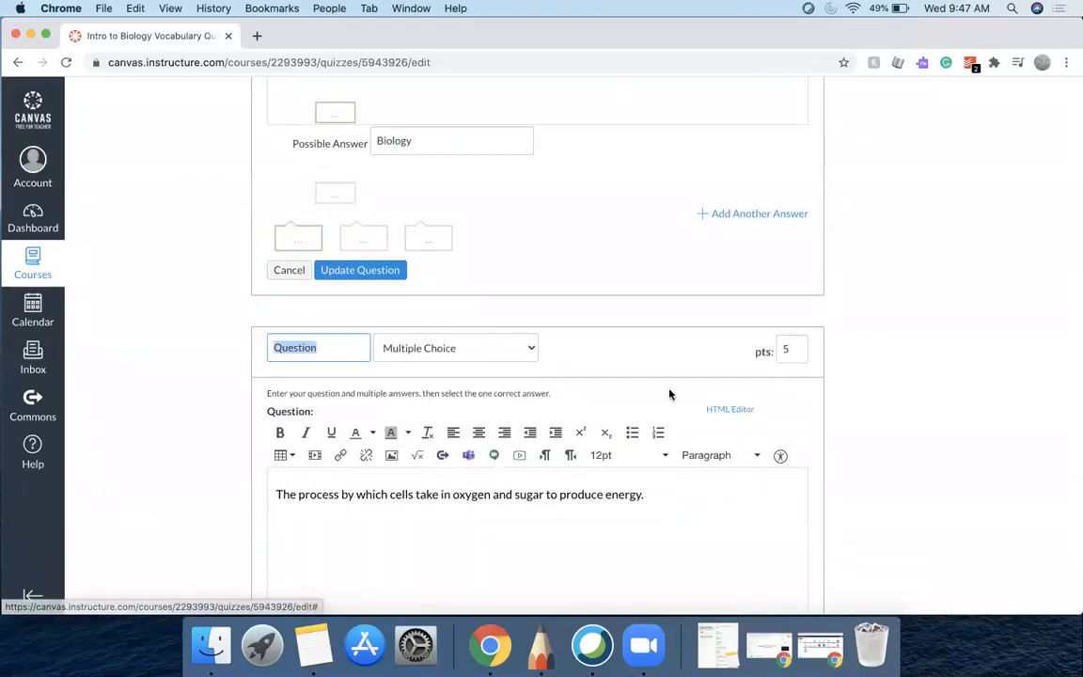
scroll(669, 394, "down", 9)
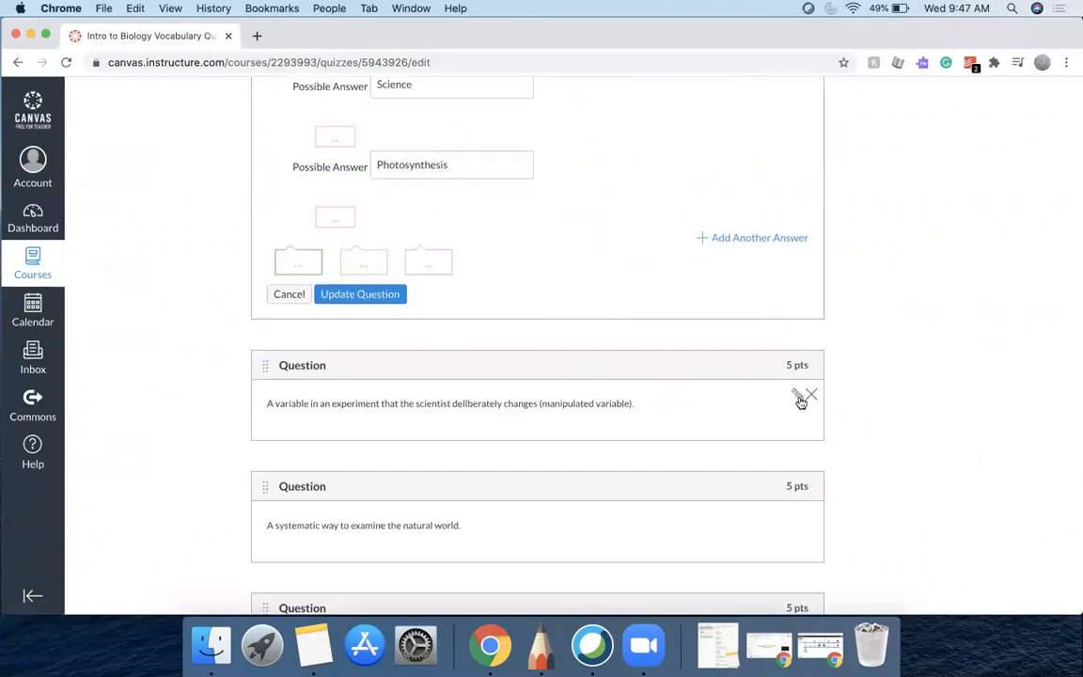
Open the editors of the manipulated variable and systematic way to examine the natural world questions
left_click(800, 399)
scroll(678, 425, "down", 10)
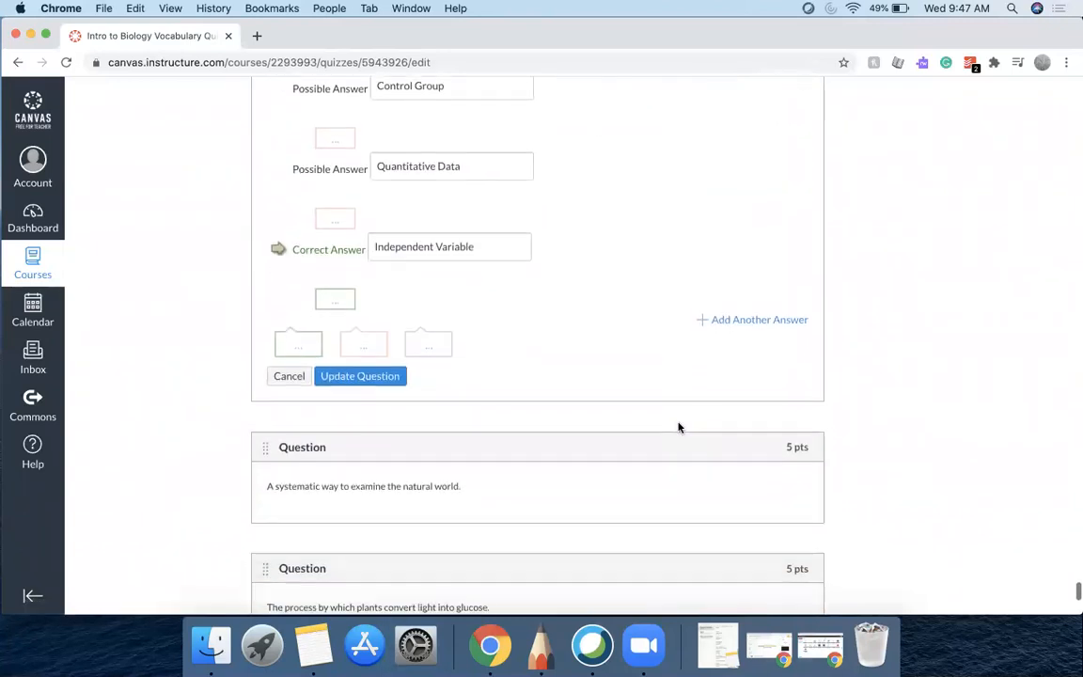
scroll(678, 428, "down", 3)
left_click(796, 375)
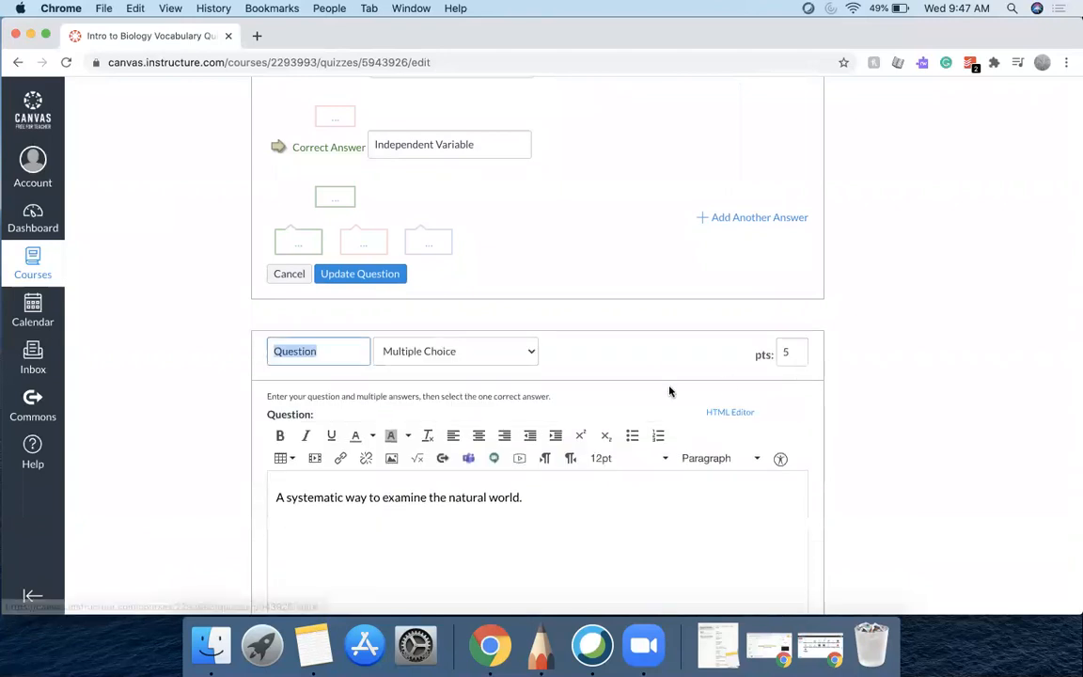
scroll(669, 390, "down", 10)
scroll(673, 388, "down", 5)
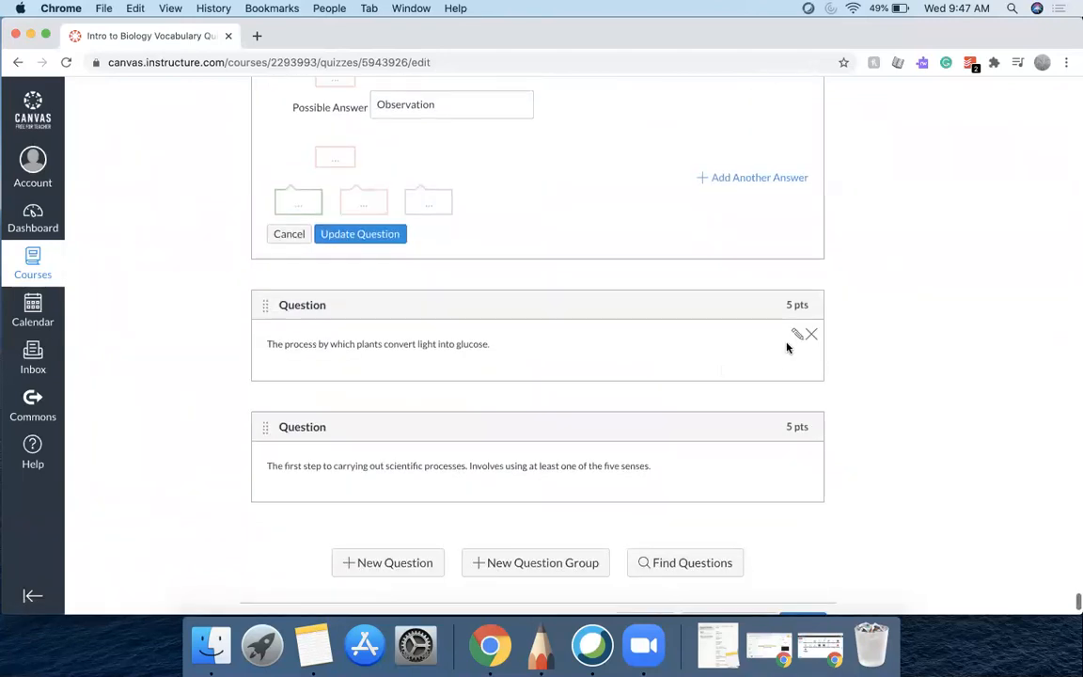
Open the editors of the plants converting light into glucose and first step of scientific processes questions
left_click(795, 336)
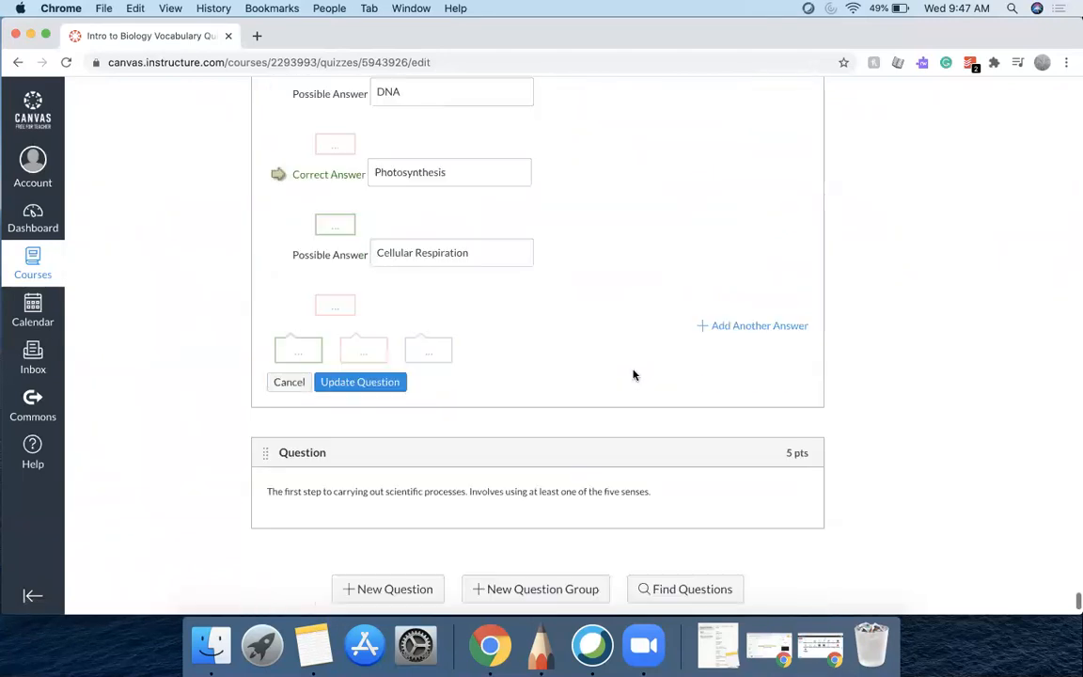
scroll(632, 374, "down", 2)
left_click(795, 403)
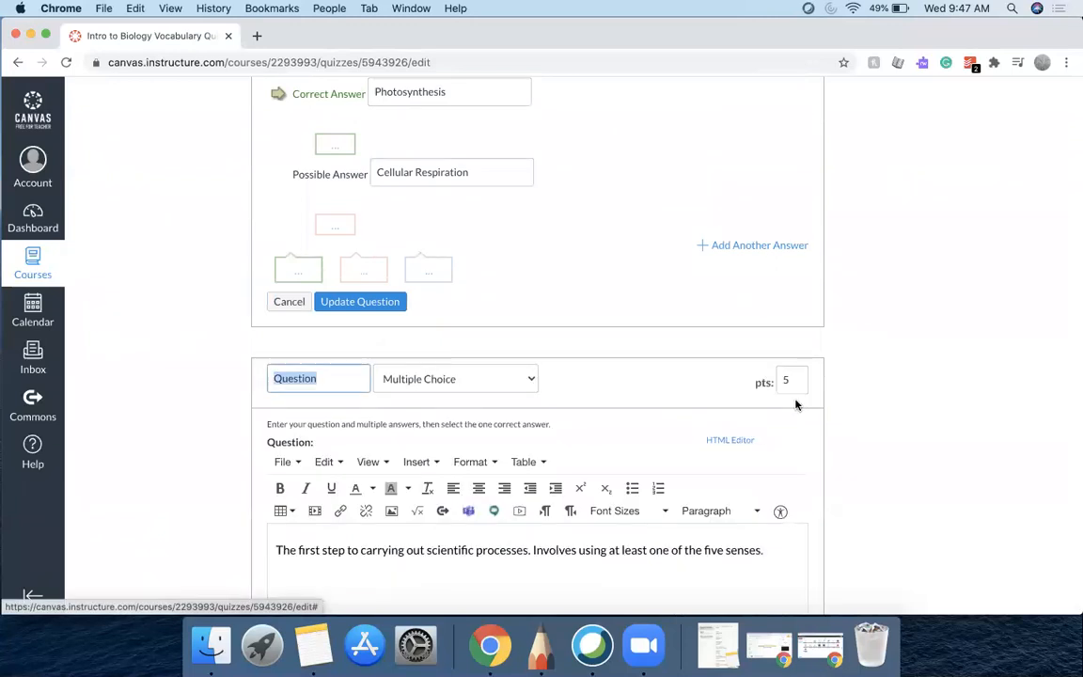
Update the first step of scientific processes question and the photosynthesis question to save them
scroll(875, 376, "down", 5)
scroll(876, 376, "down", 5)
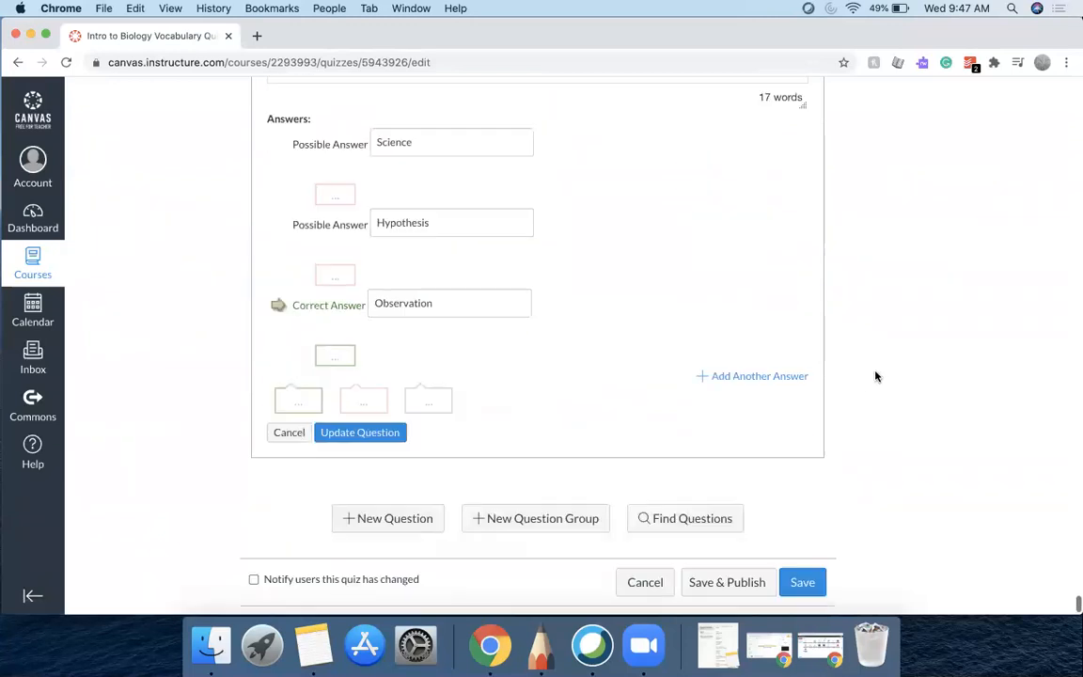
scroll(876, 376, "up", 16)
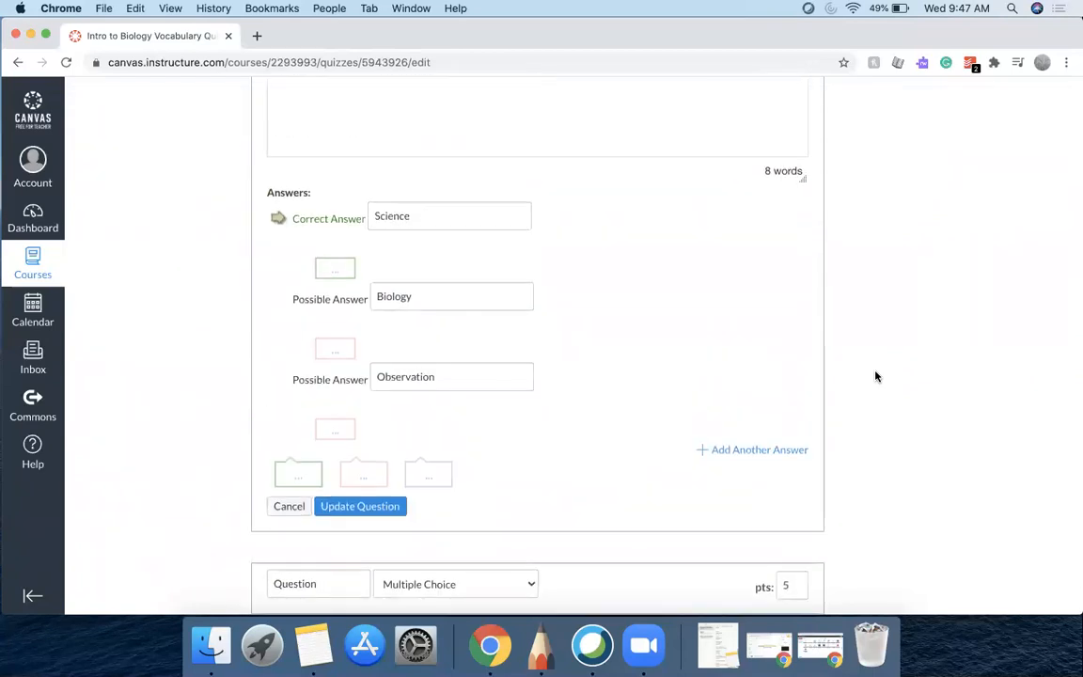
scroll(875, 376, "down", 8)
scroll(875, 376, "down", 7)
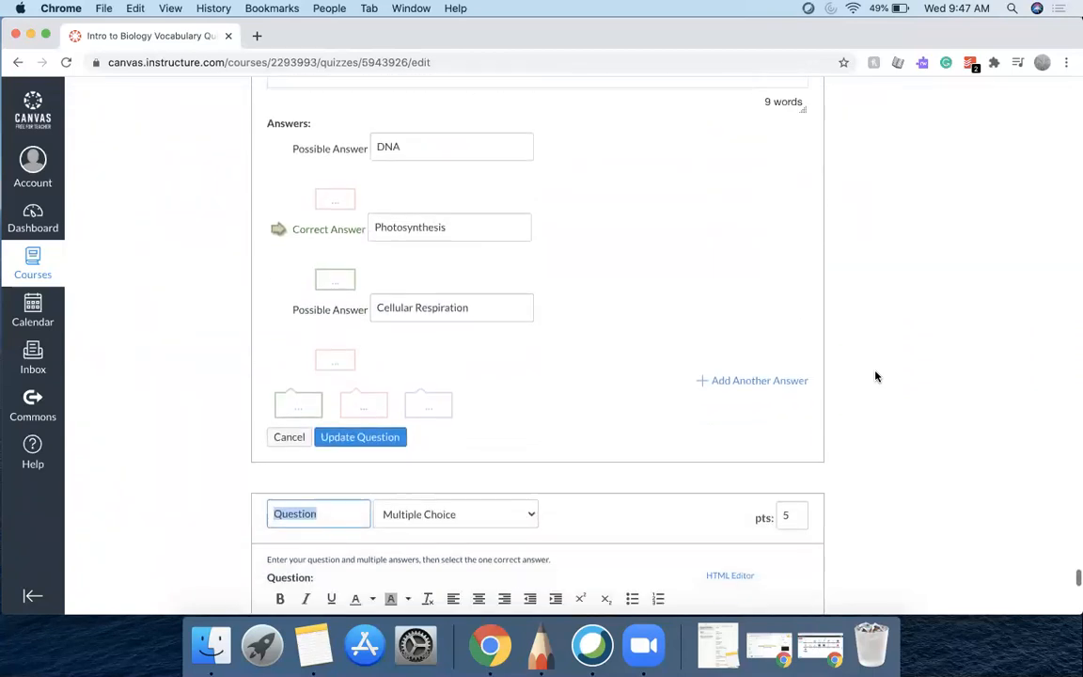
scroll(875, 376, "down", 2)
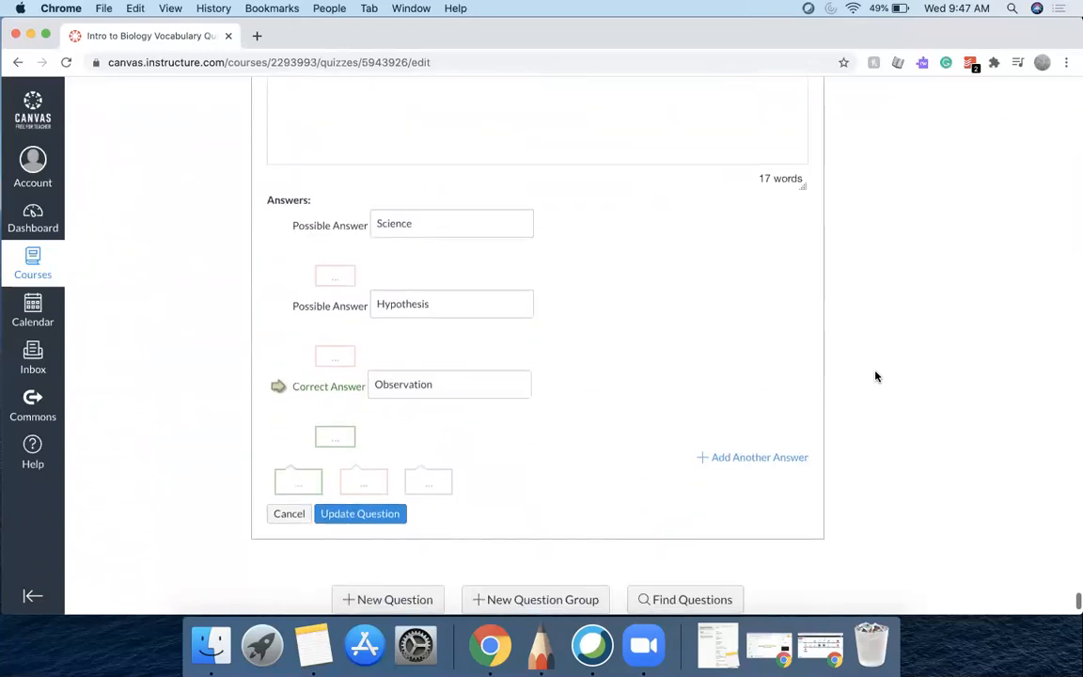
scroll(875, 376, "up", 3)
scroll(875, 376, "down", 5)
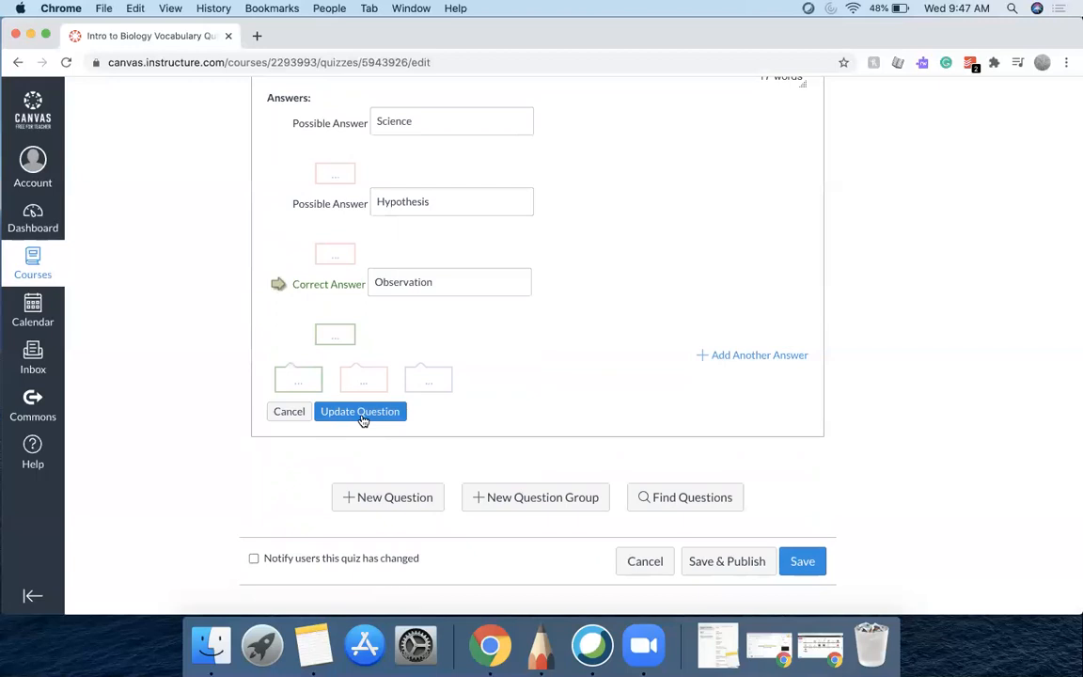
left_click(361, 412)
scroll(360, 419, "up", 3)
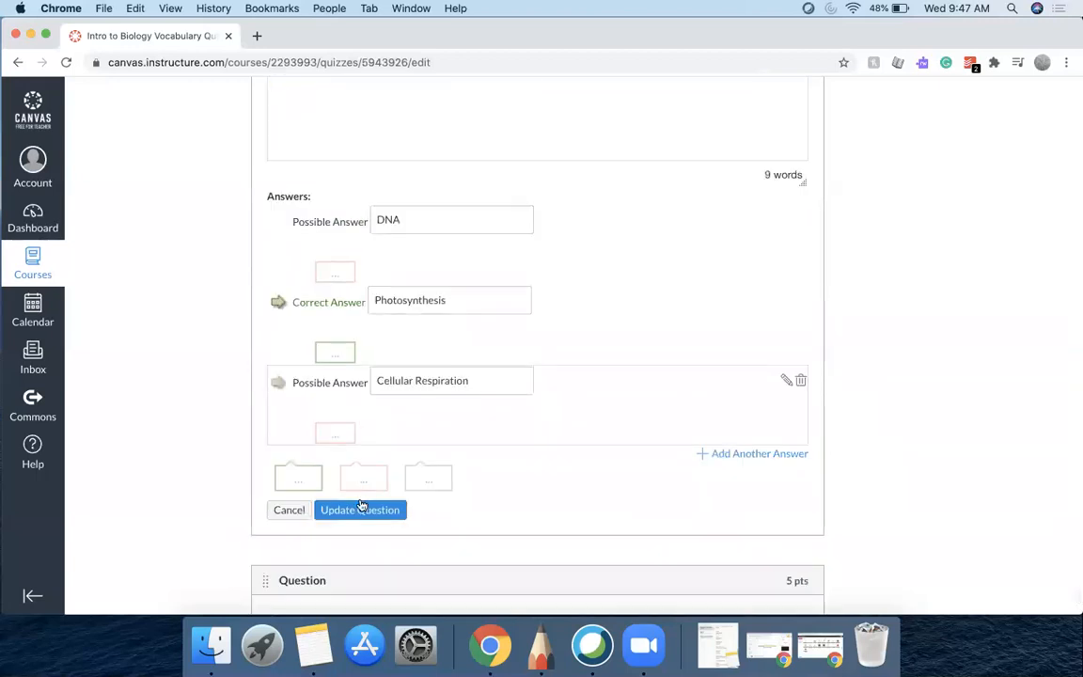
left_click(363, 510)
Review the open question editors and update the manipulated variable question answered by Independent Variable
scroll(484, 261, "up", 3)
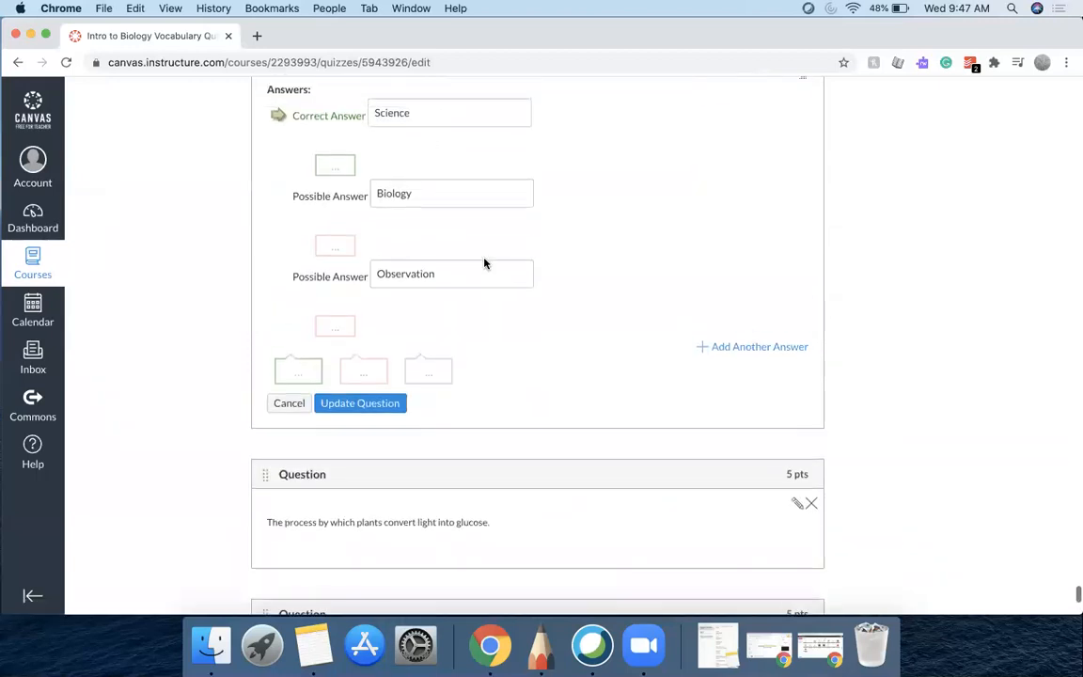
scroll(484, 263, "up", 1)
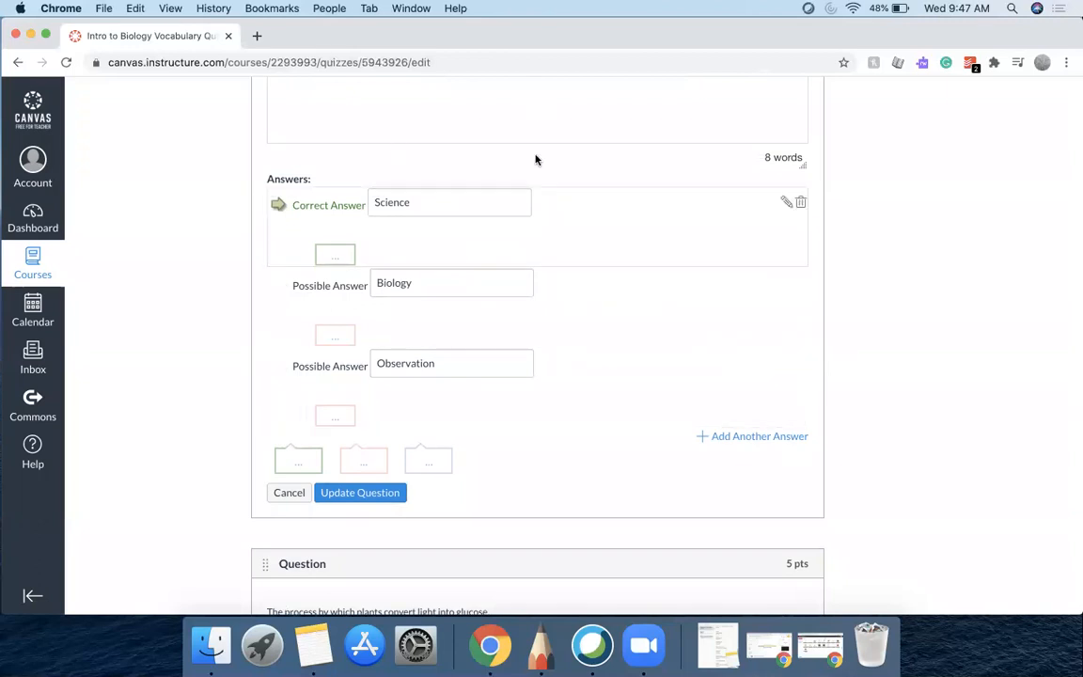
scroll(536, 160, "up", 4)
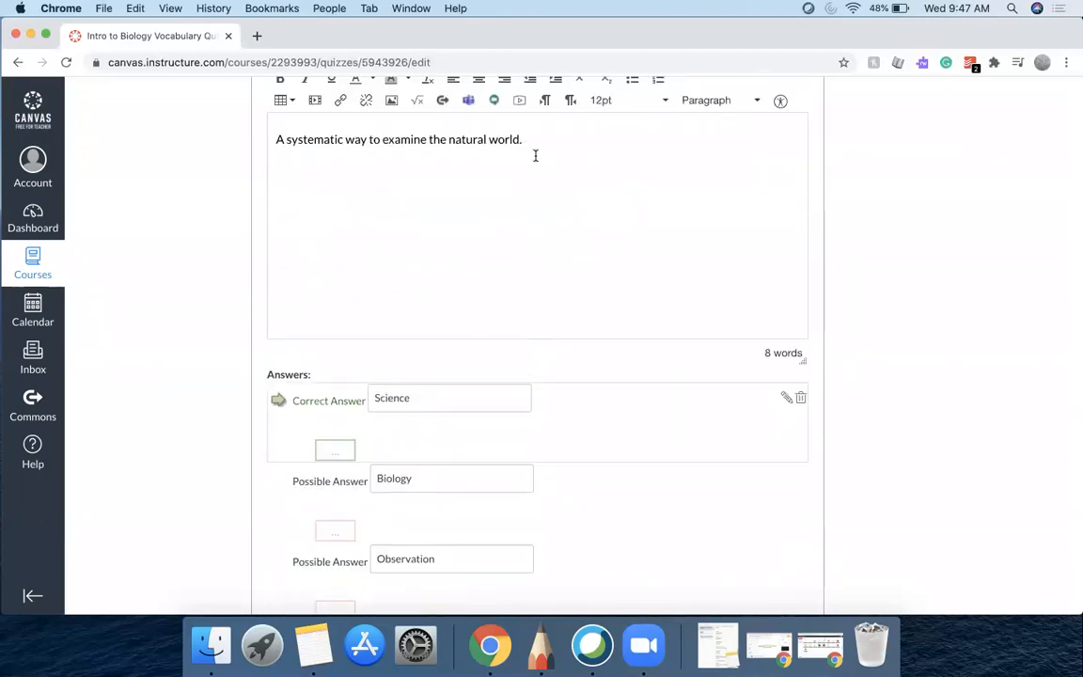
scroll(536, 155, "down", 2)
scroll(536, 155, "up", 2)
scroll(536, 155, "down", 2)
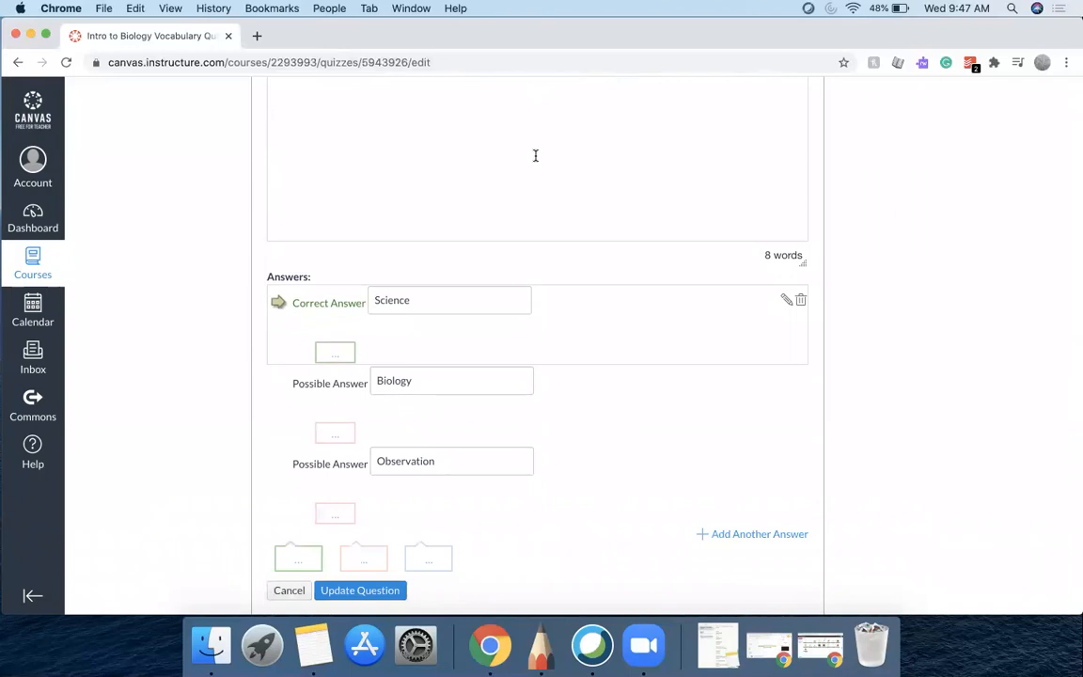
scroll(528, 271, "up", 4)
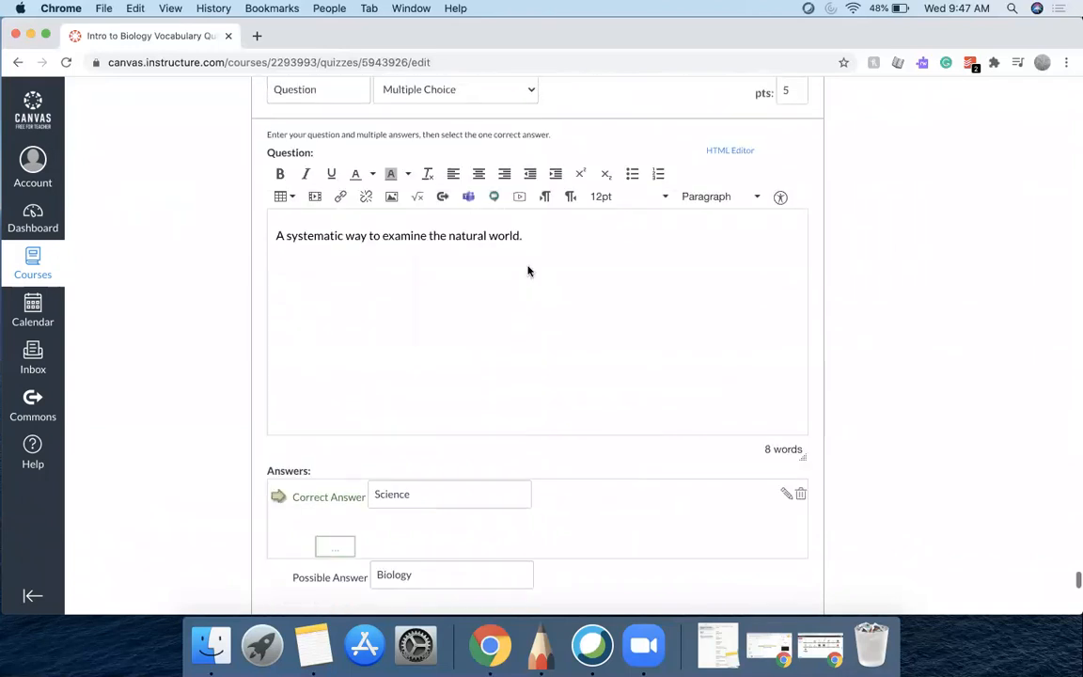
scroll(528, 272, "up", 2)
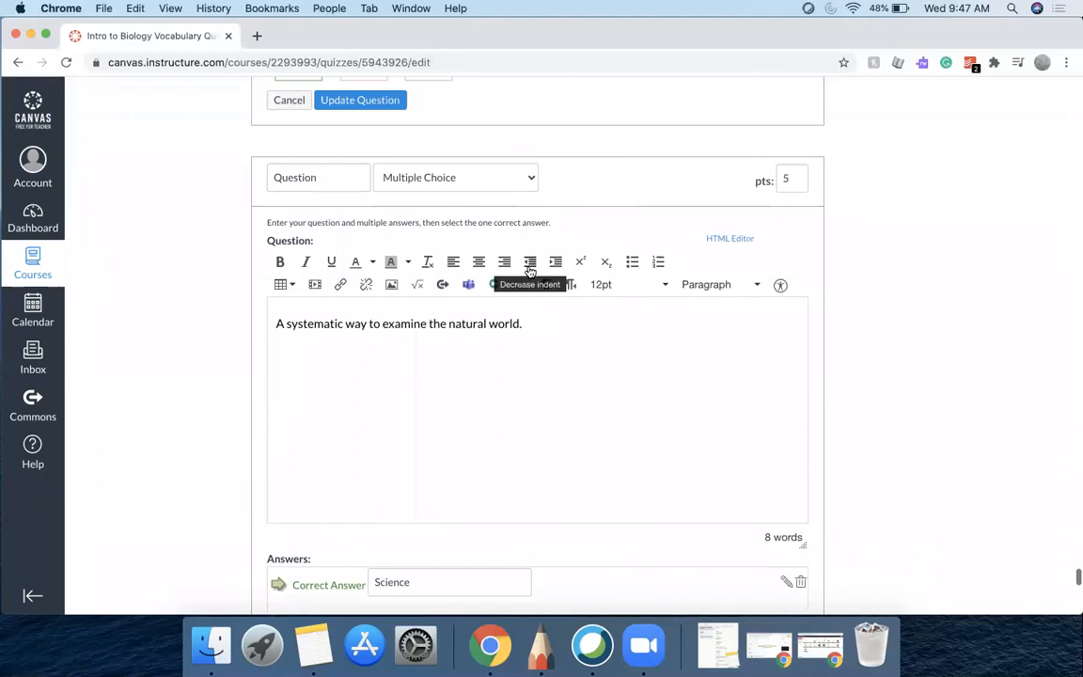
scroll(531, 272, "down", 1)
scroll(530, 272, "down", 9)
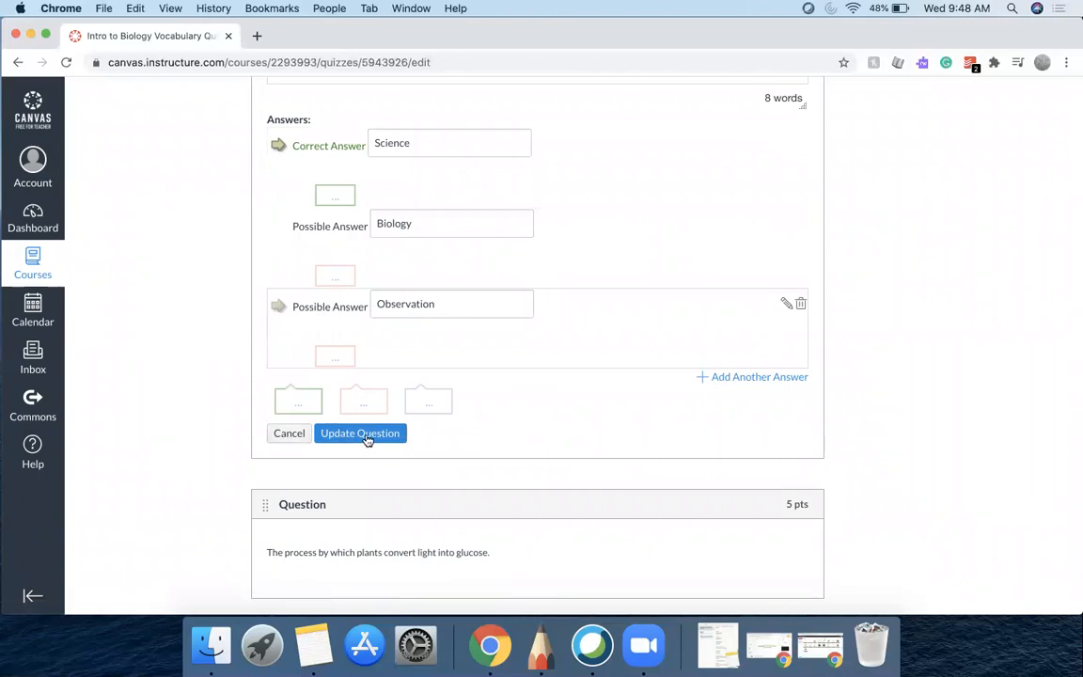
scroll(542, 411, "up", 9)
scroll(542, 406, "up", 10)
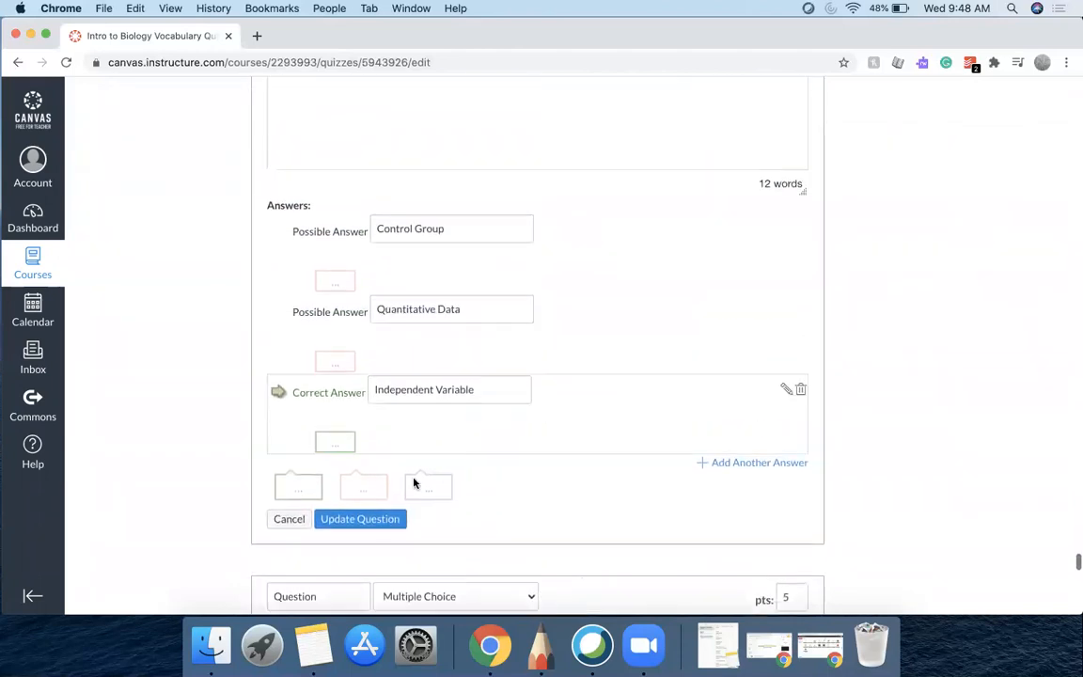
left_click(380, 518)
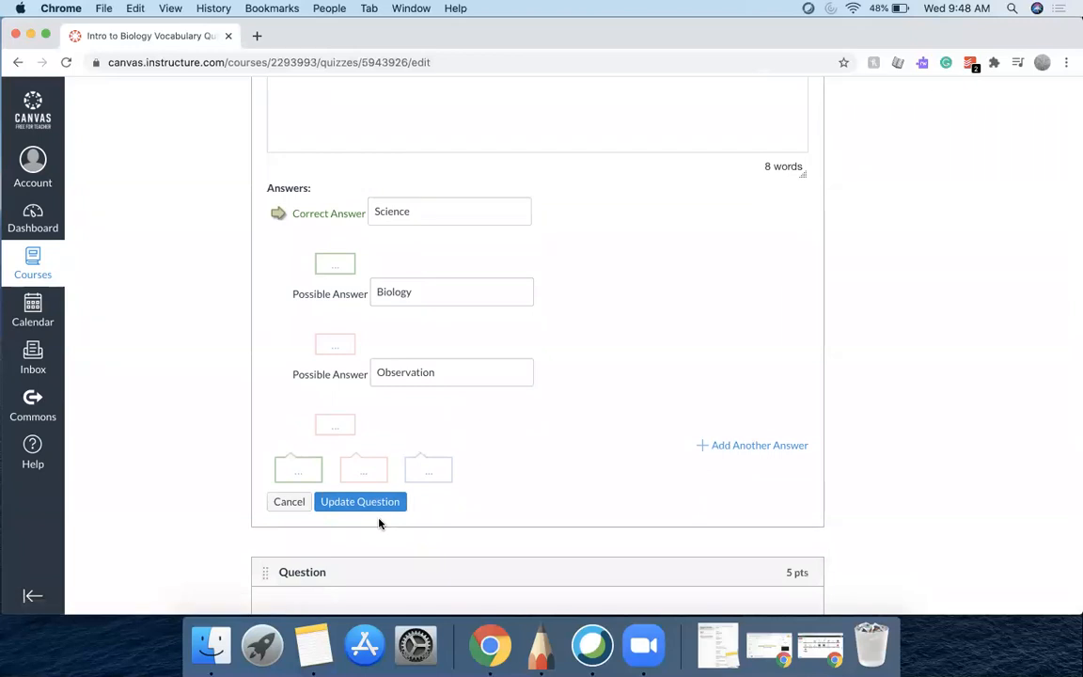
Update the stable internal environment question answered by Homeostasis
scroll(380, 523, "up", 8)
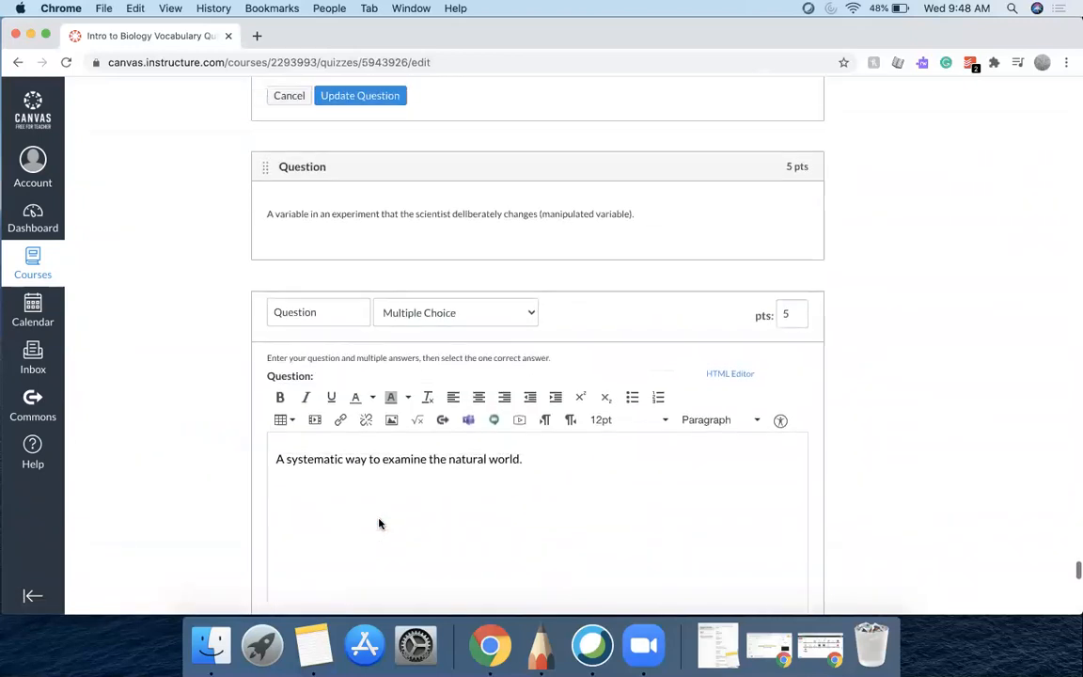
scroll(380, 520, "up", 1)
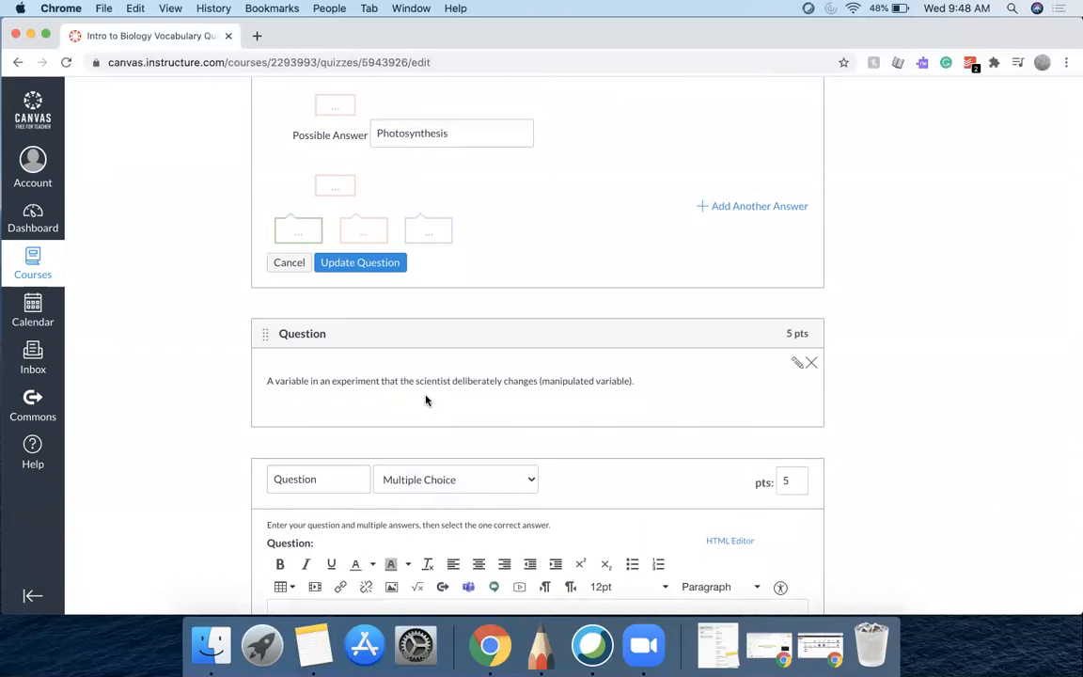
scroll(421, 517, "down", 10)
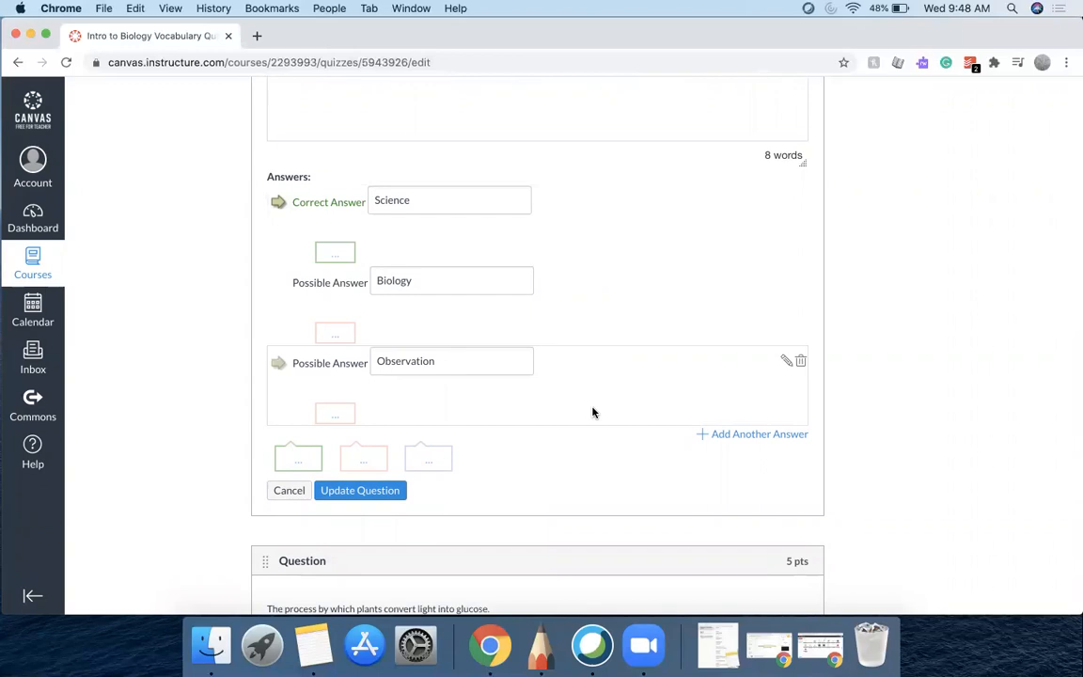
scroll(592, 411, "up", 10)
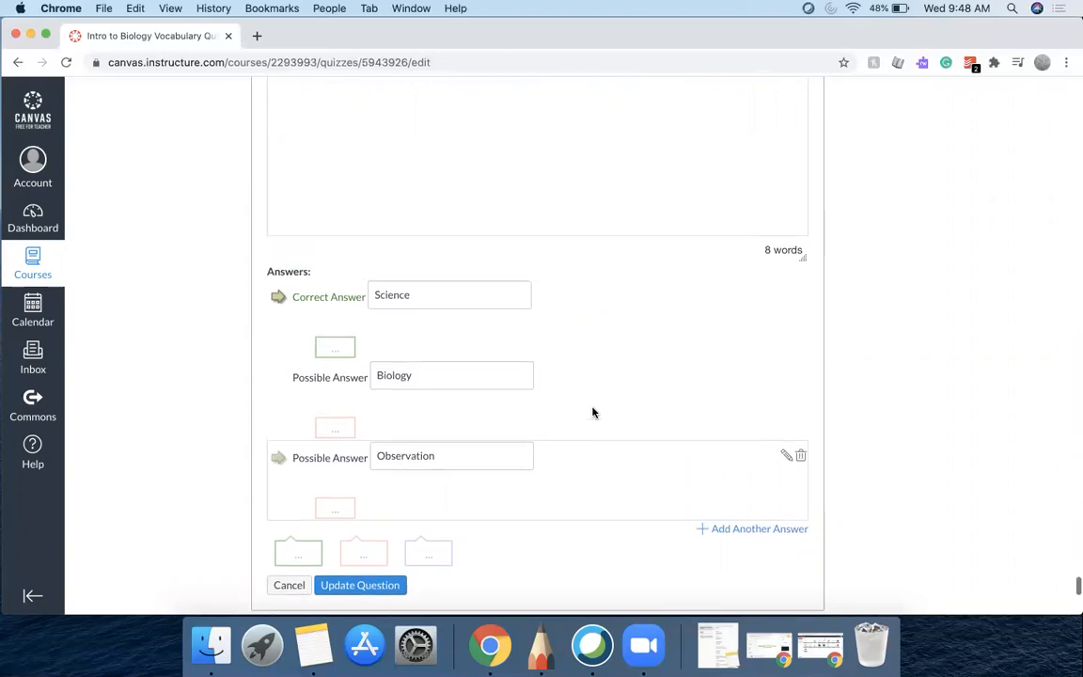
scroll(592, 410, "up", 6)
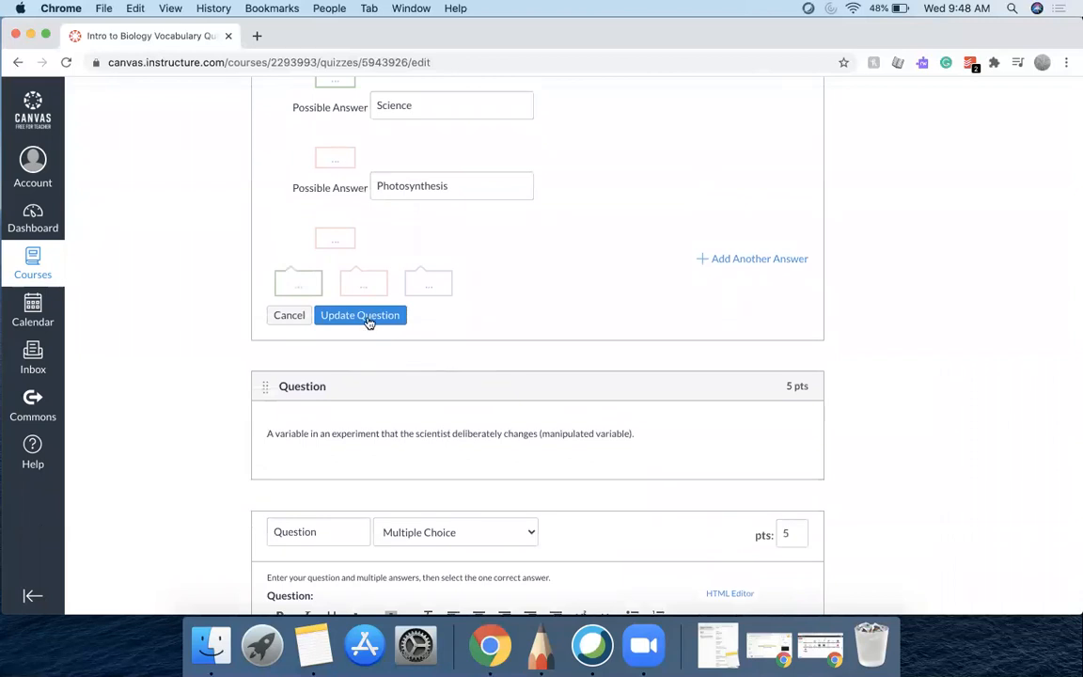
scroll(368, 321, "up", 3)
scroll(368, 322, "up", 12)
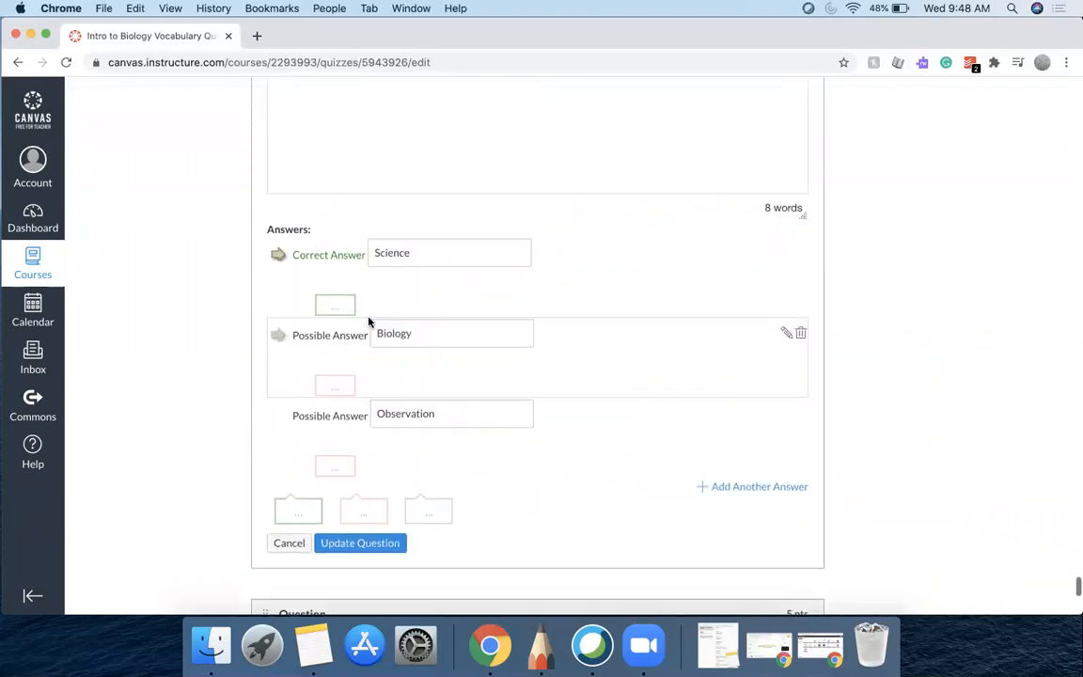
scroll(368, 322, "up", 6)
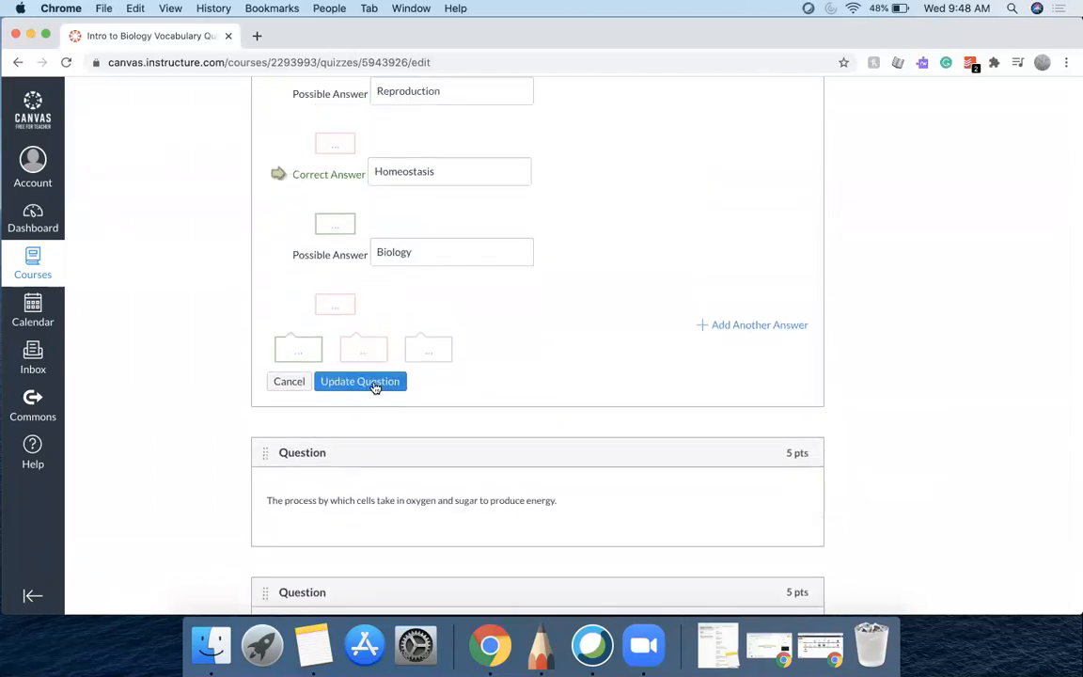
left_click(373, 387)
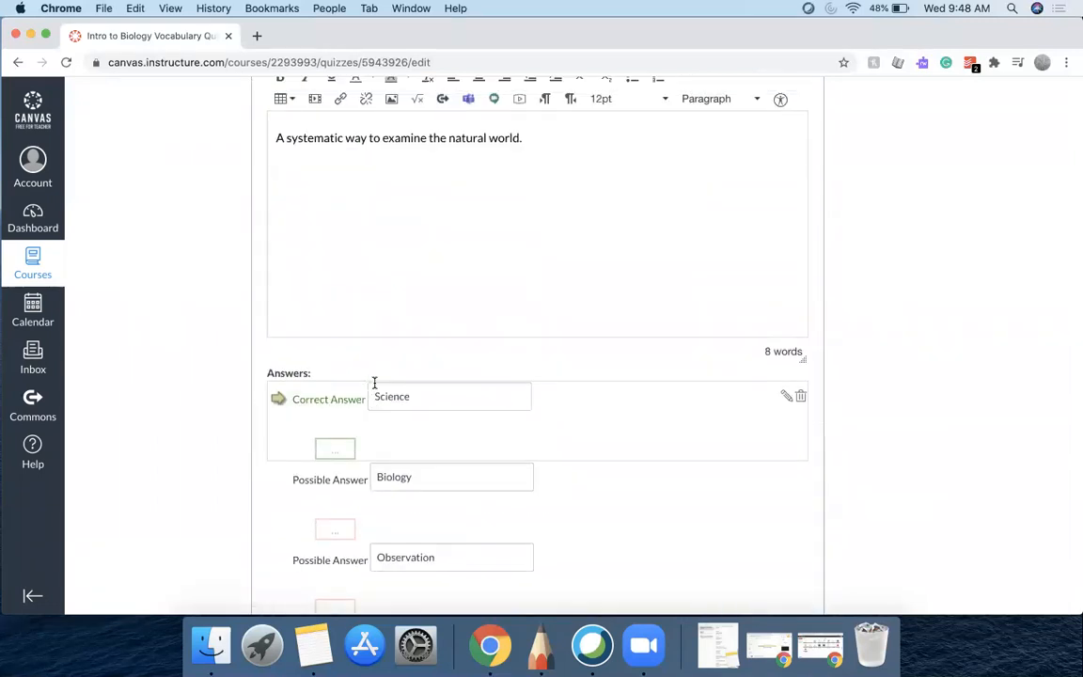
Update the testable statement question answered by Hypothesis
scroll(375, 383, "up", 10)
scroll(375, 387, "up", 10)
scroll(374, 386, "up", 10)
scroll(374, 385, "up", 15)
scroll(374, 383, "up", 10)
scroll(374, 384, "down", 8)
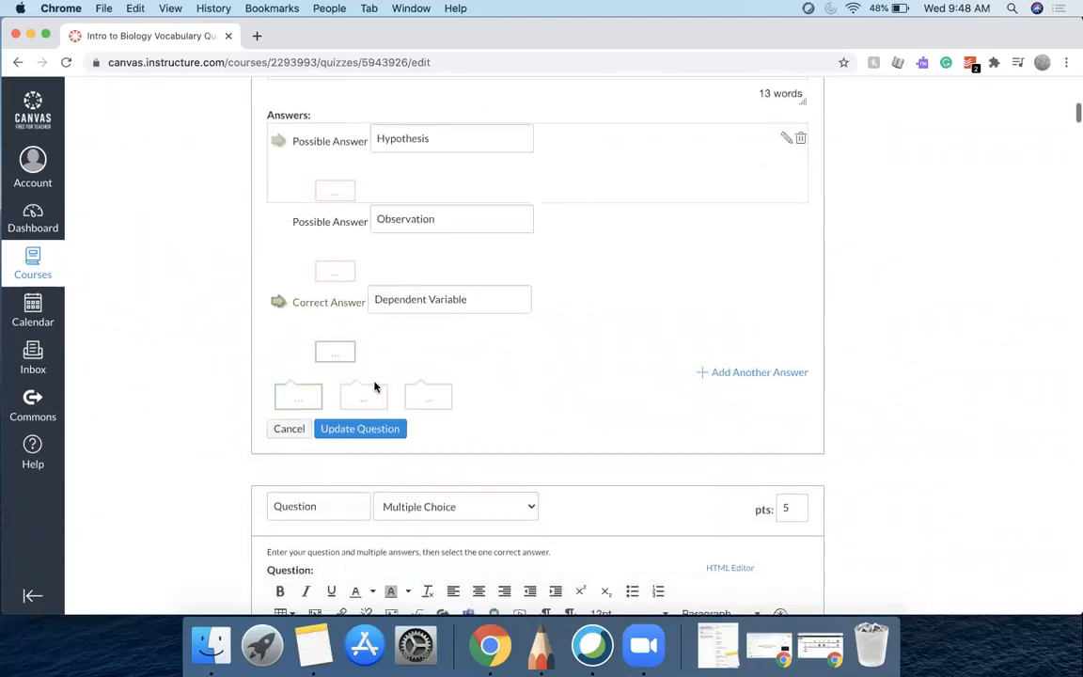
scroll(373, 431, "up", 5)
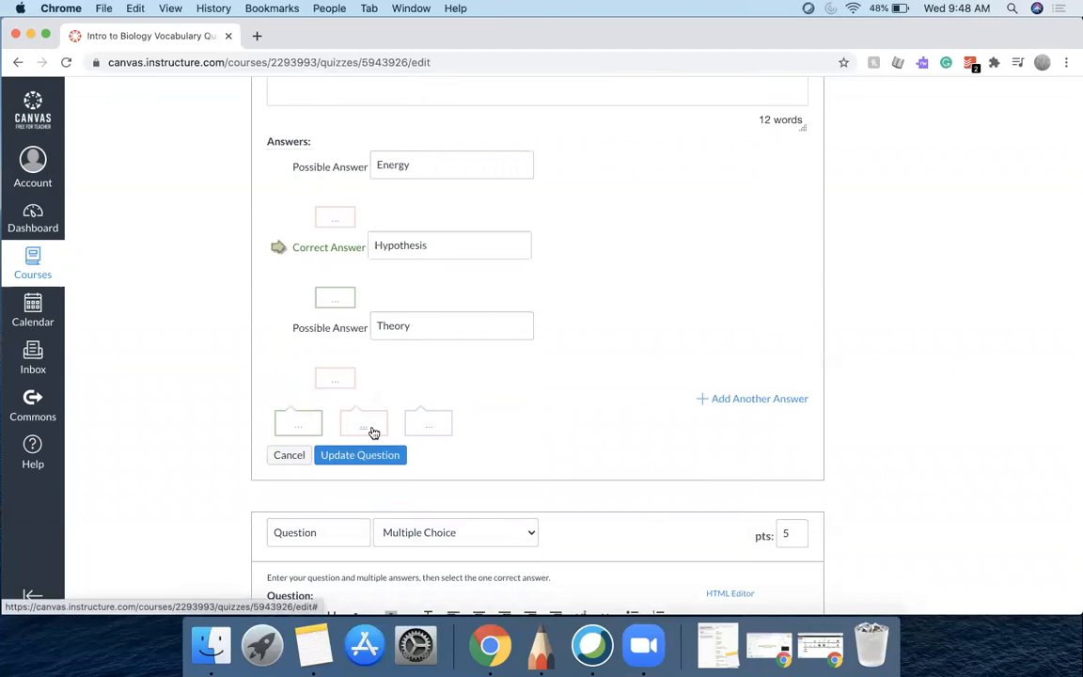
scroll(374, 432, "up", 10)
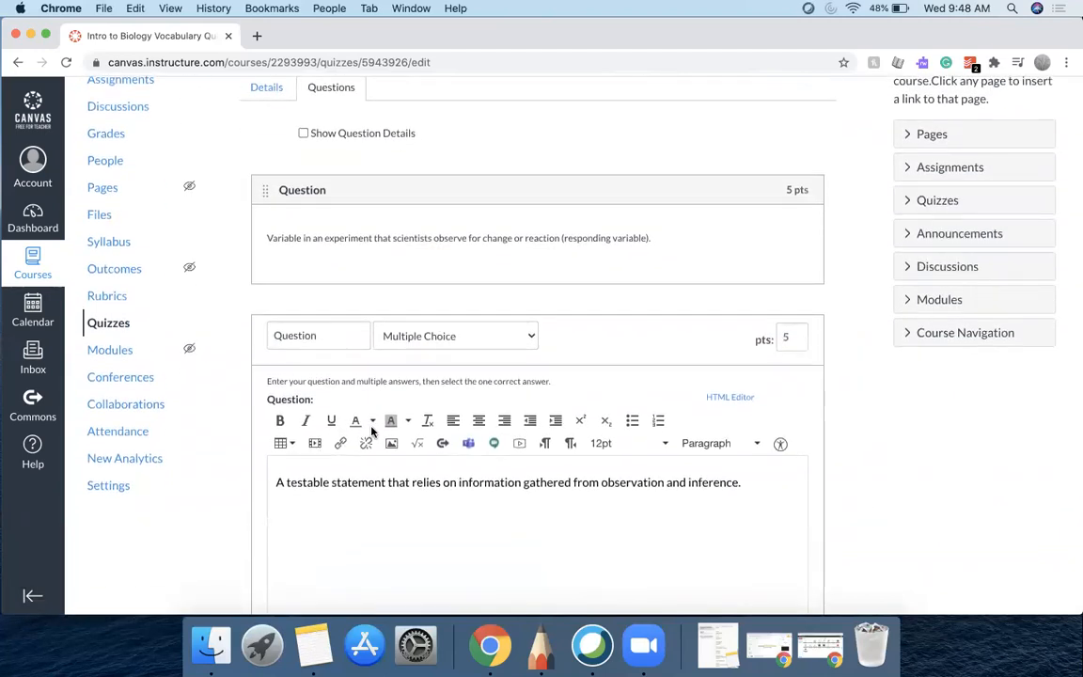
scroll(371, 430, "down", 5)
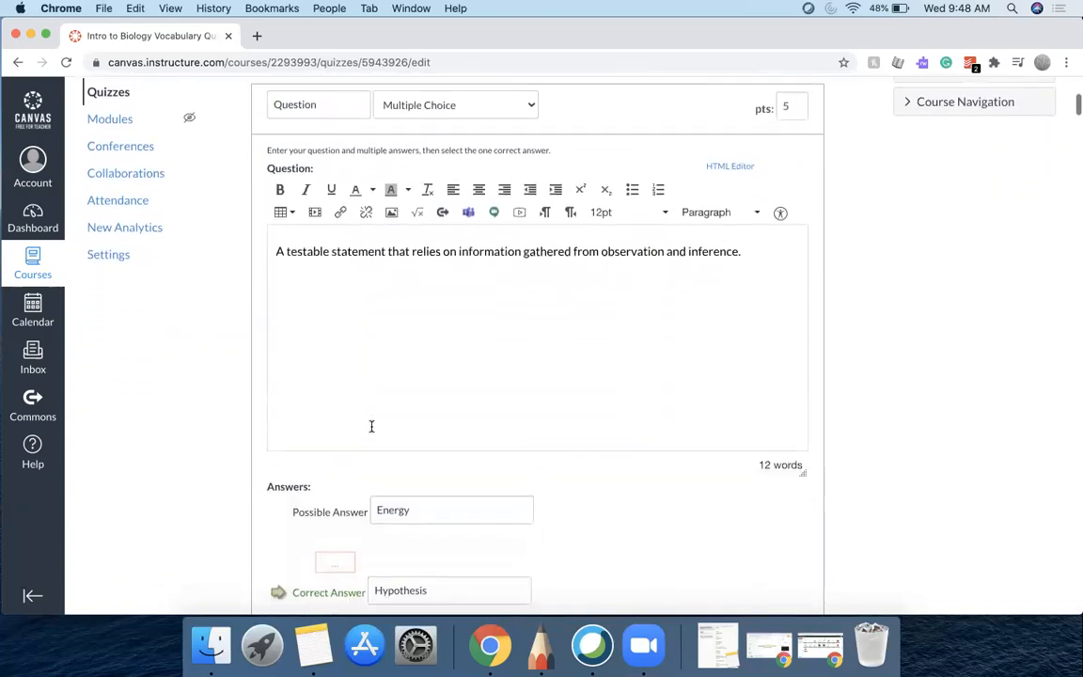
scroll(371, 428, "down", 6)
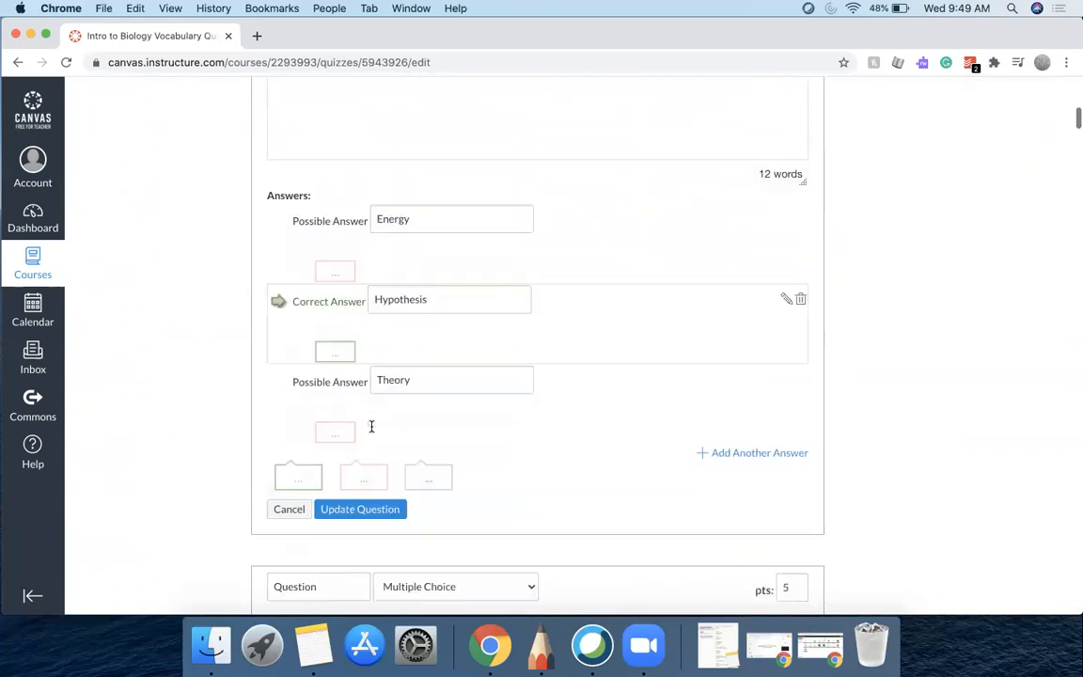
left_click(360, 494)
Update the question whose correct answer is Biology
scroll(373, 498, "up", 5)
scroll(374, 499, "up", 7)
scroll(373, 495, "down", 6)
scroll(373, 493, "down", 6)
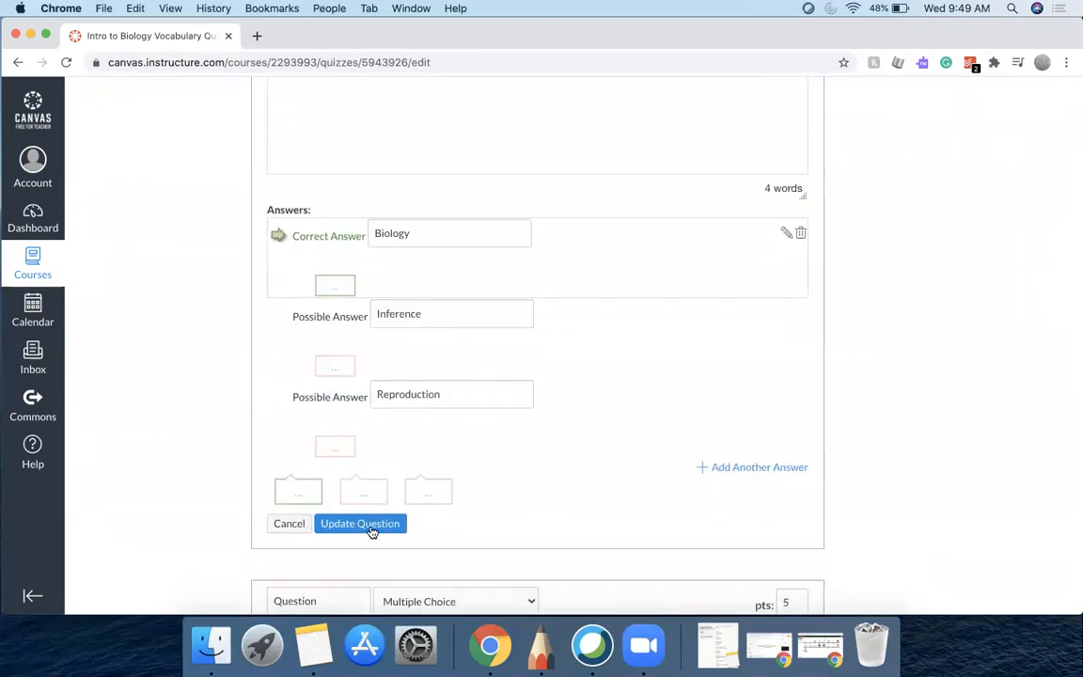
left_click(371, 532)
Update the next two open questions and the one whose correct answer is Quantitative Data
scroll(370, 531, "up", 3)
scroll(370, 532, "down", 3)
left_click(360, 541)
scroll(370, 548, "up", 3)
scroll(369, 551, "down", 3)
left_click(369, 559)
scroll(372, 562, "down", 2)
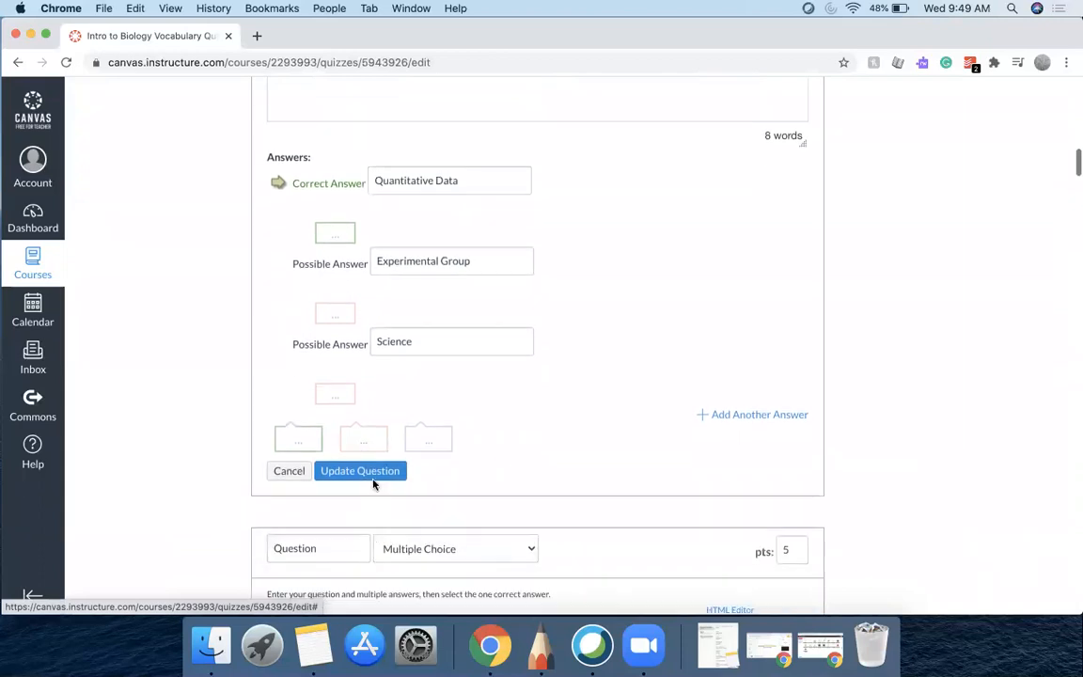
left_click(374, 473)
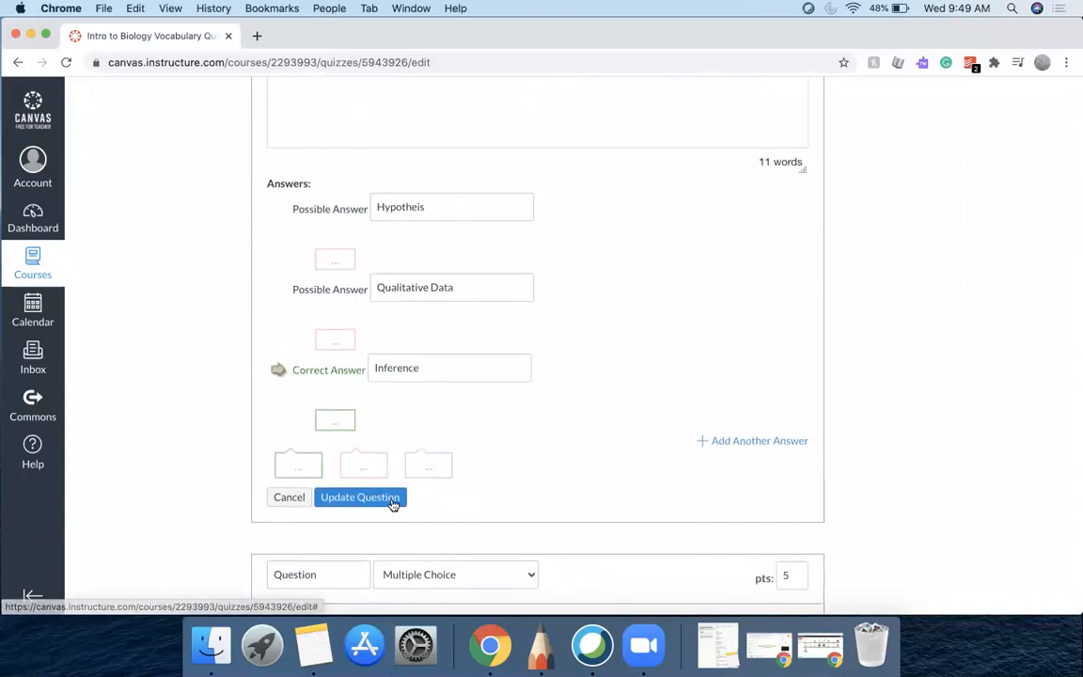
Update the question whose correct answer is Inference
left_click(386, 498)
scroll(391, 504, "up", 3)
scroll(391, 504, "down", 3)
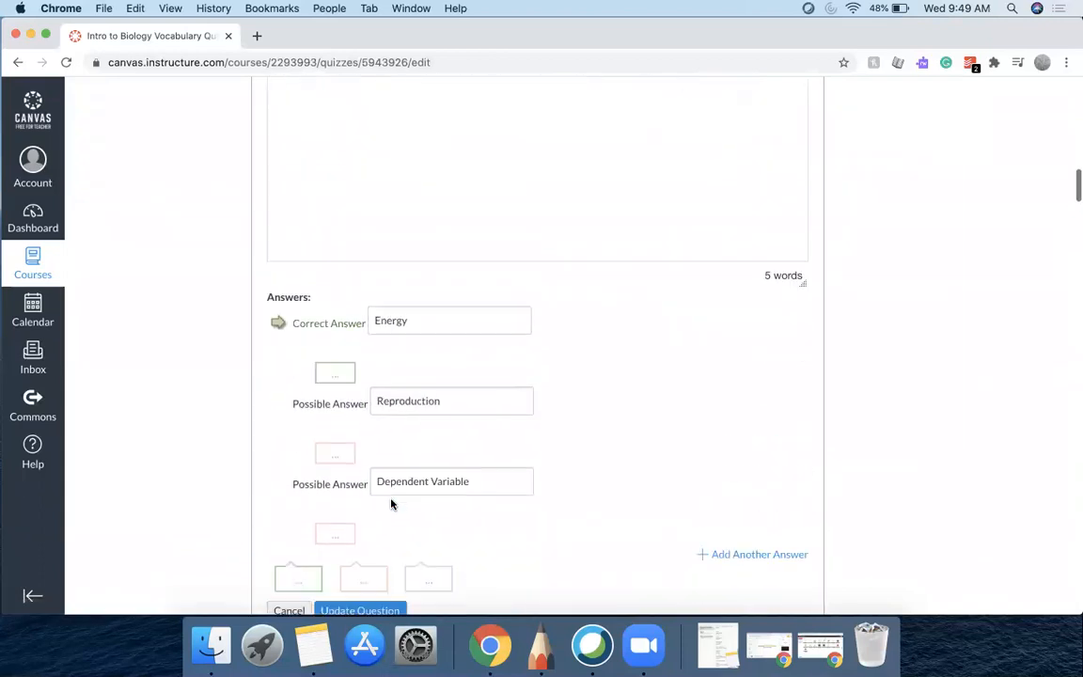
Update the question whose correct answer is Energy and the one following it
left_click(386, 525)
scroll(385, 527, "up", 2)
scroll(386, 524, "down", 3)
left_click(387, 505)
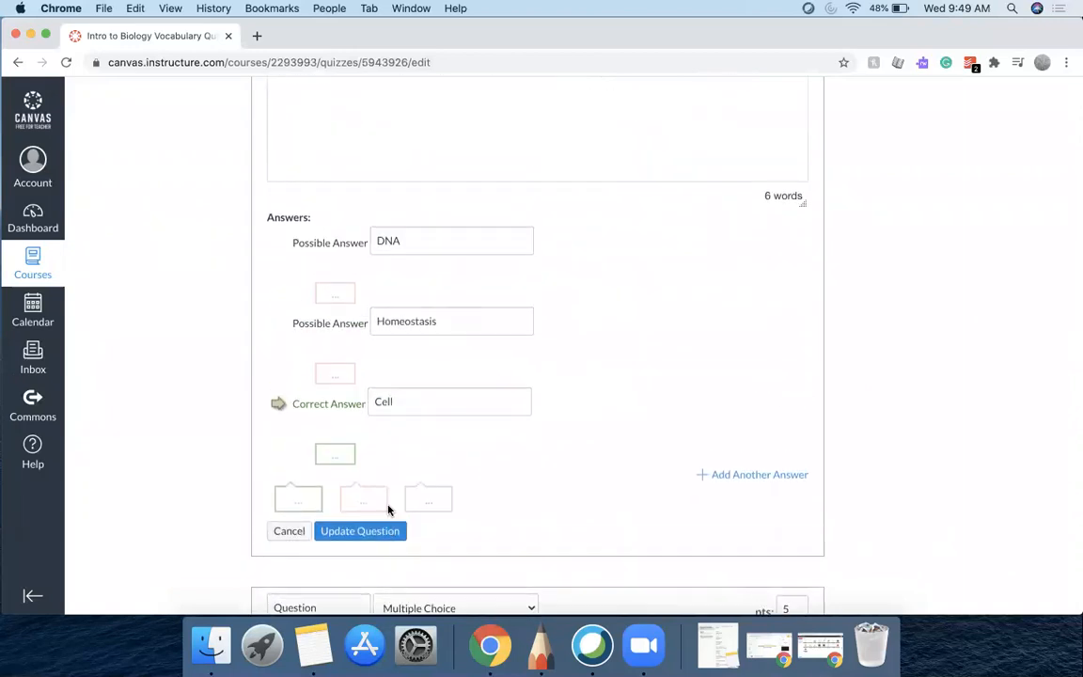
Update the question whose correct answer is Cell
scroll(388, 508, "up", 3)
scroll(389, 508, "down", 3)
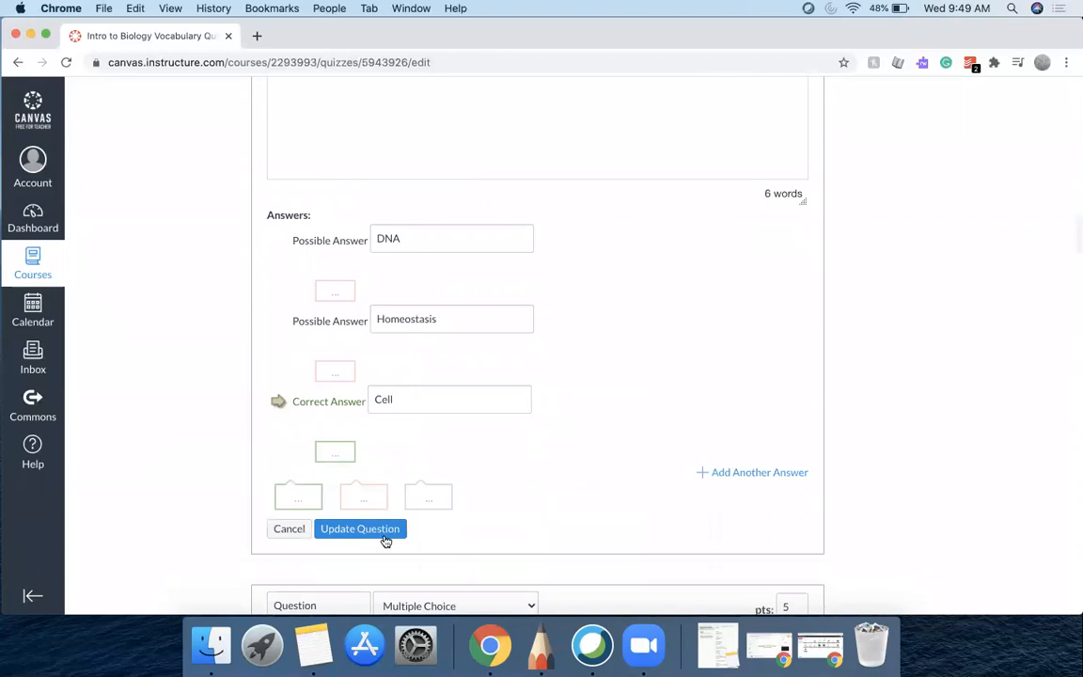
left_click(386, 536)
Update the question whose correct answer is Reproduction
scroll(385, 541, "up", 3)
scroll(386, 541, "down", 3)
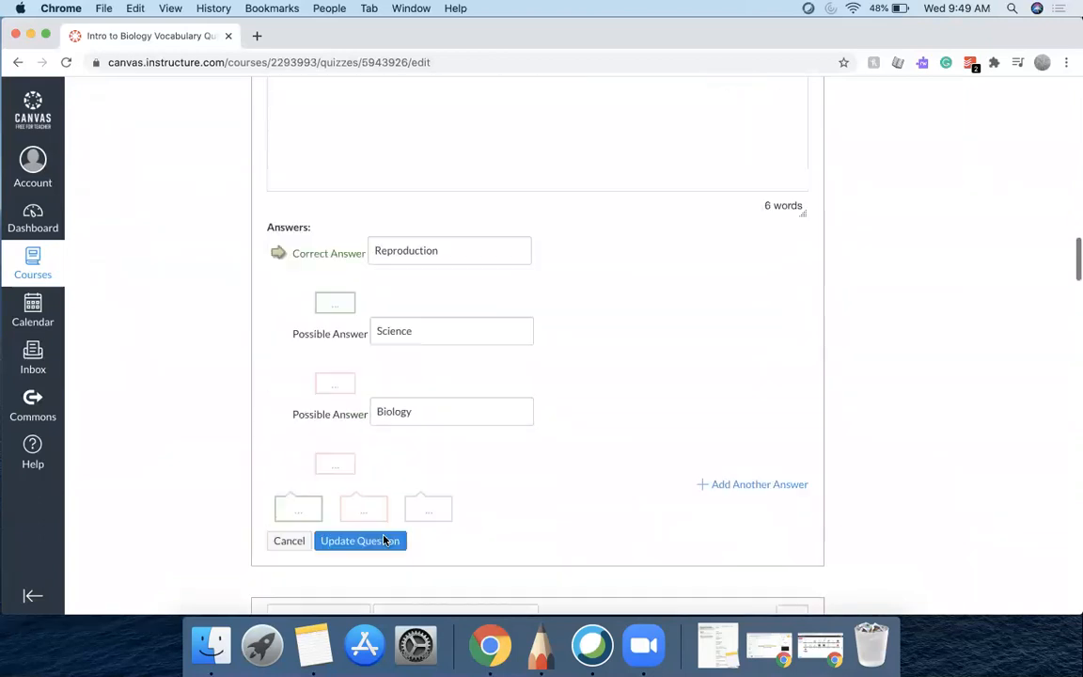
scroll(383, 540, "down", 1)
left_click(385, 532)
Update the question whose correct answer is Theory
scroll(382, 538, "up", 3)
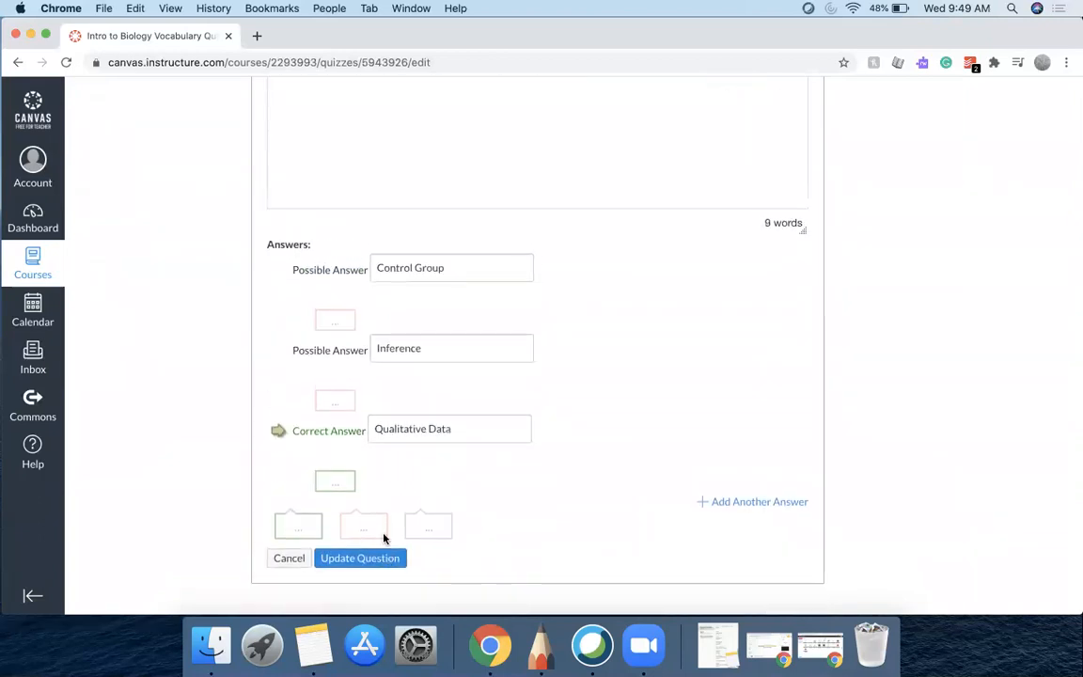
scroll(384, 539, "down", 1)
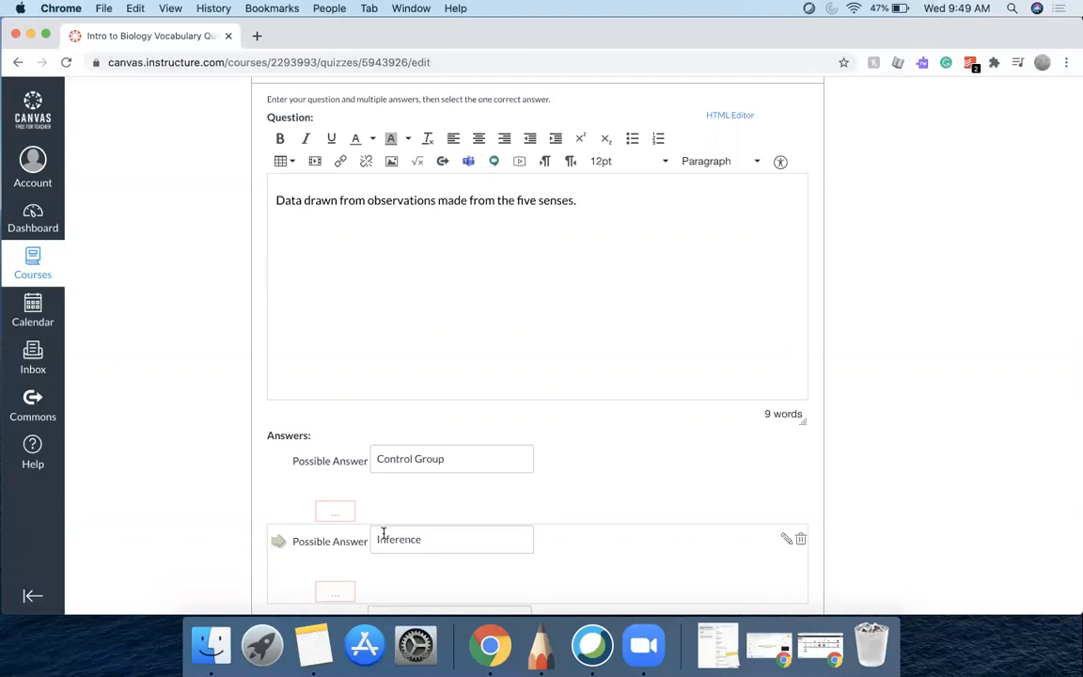
scroll(382, 533, "down", 3)
scroll(382, 536, "up", 1)
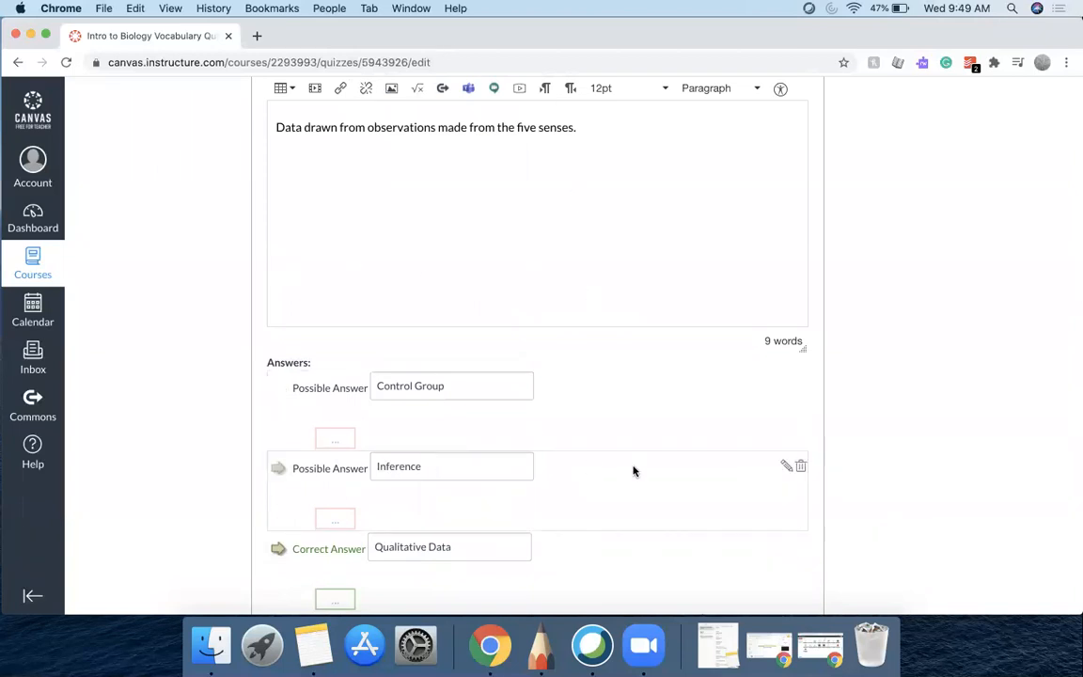
scroll(634, 471, "down", 5)
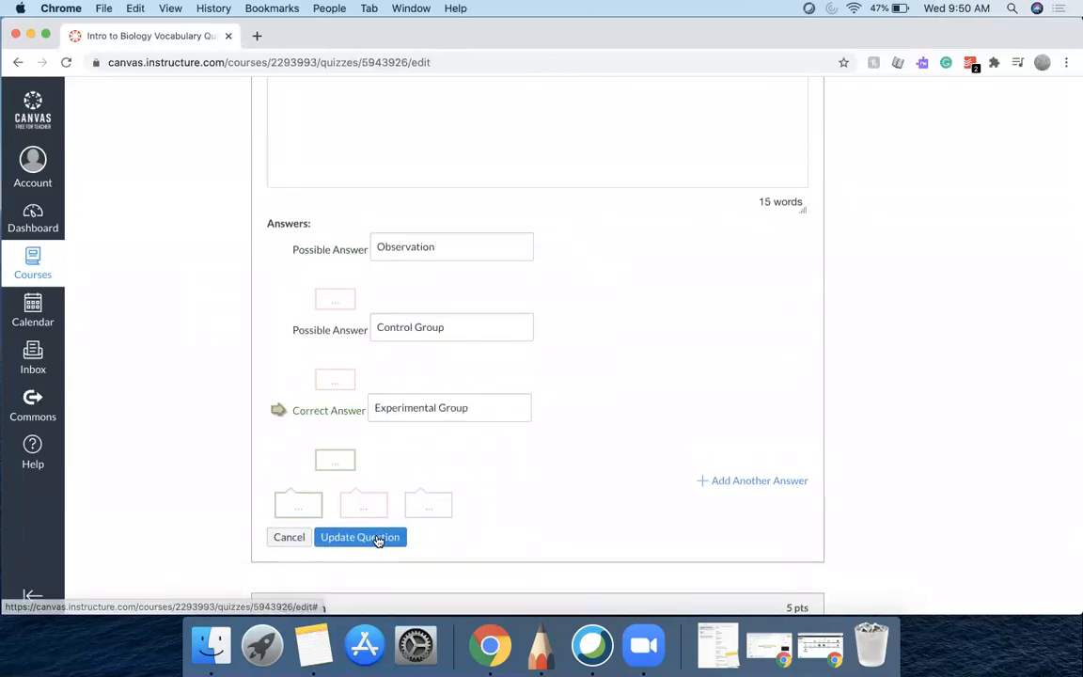
left_click(379, 536)
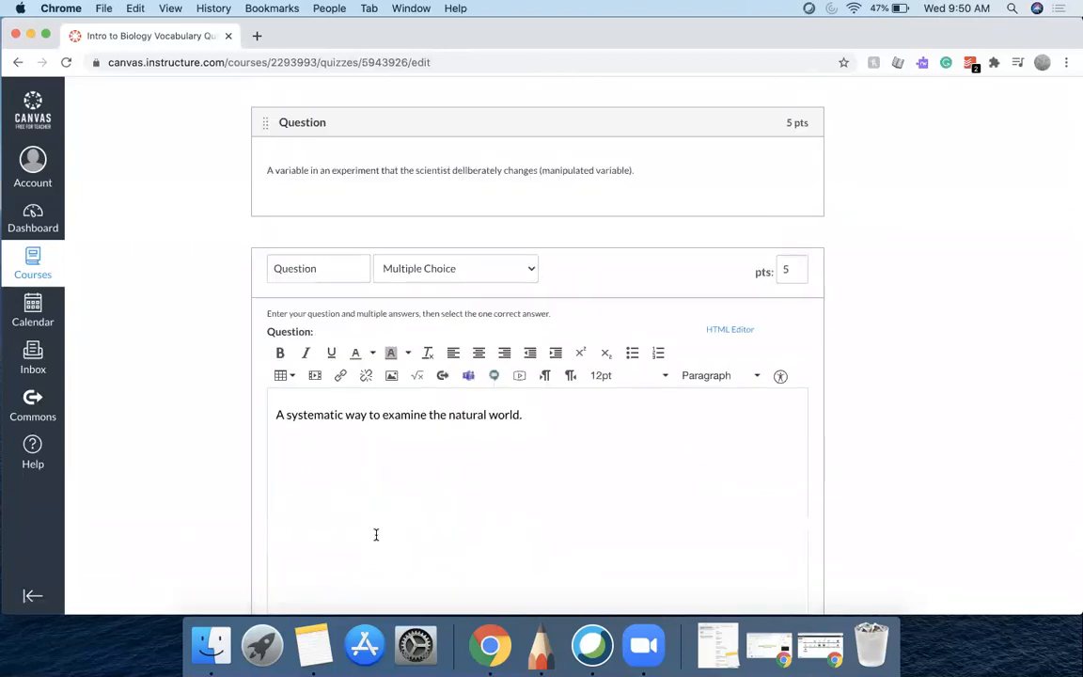
Review the open question whose correct answer is Science and scroll back to the top of the quiz
scroll(375, 534, "up", 10)
scroll(375, 534, "down", 15)
scroll(376, 533, "up", 5)
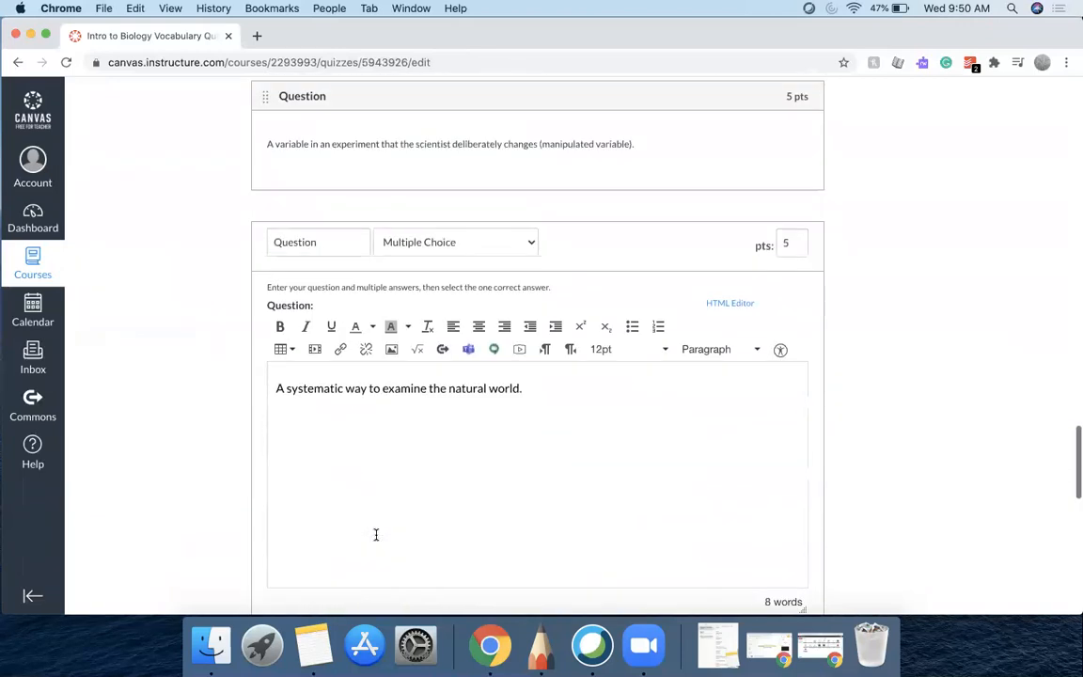
scroll(471, 416, "down", 3)
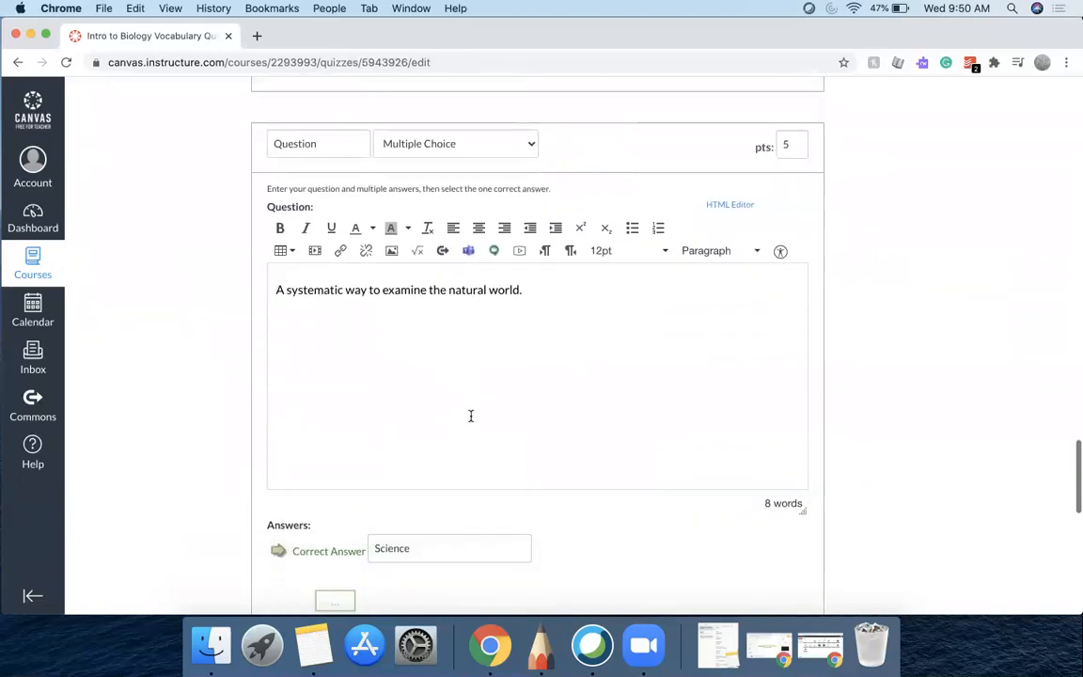
scroll(656, 483, "down", 4)
scroll(655, 483, "down", 2)
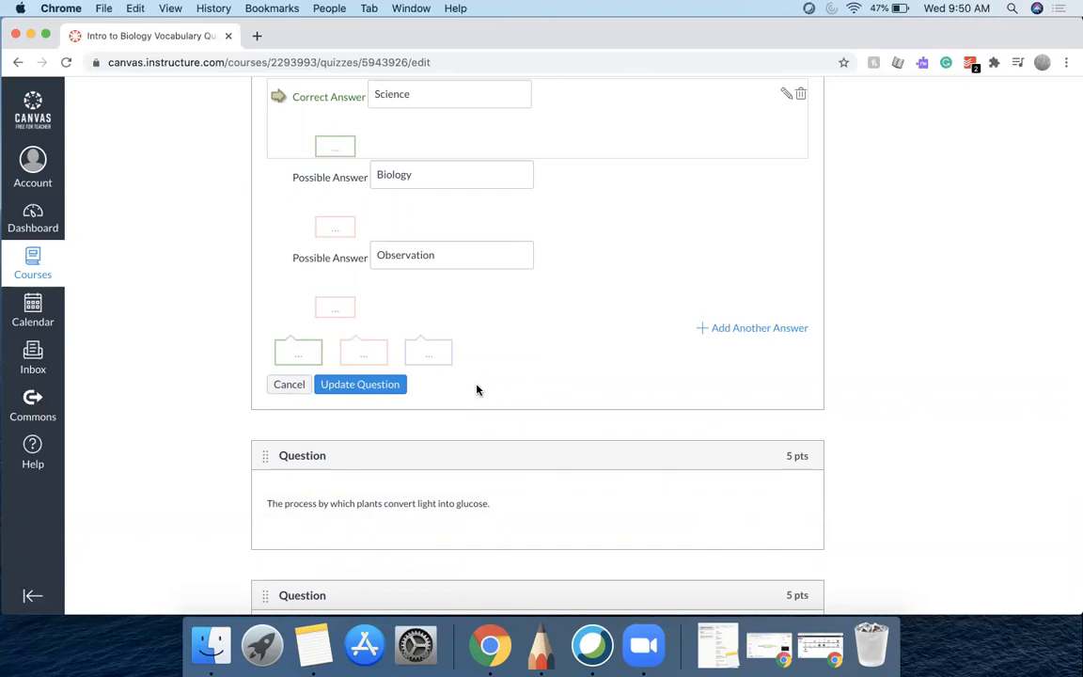
scroll(476, 389, "up", 15)
scroll(476, 384, "up", 10)
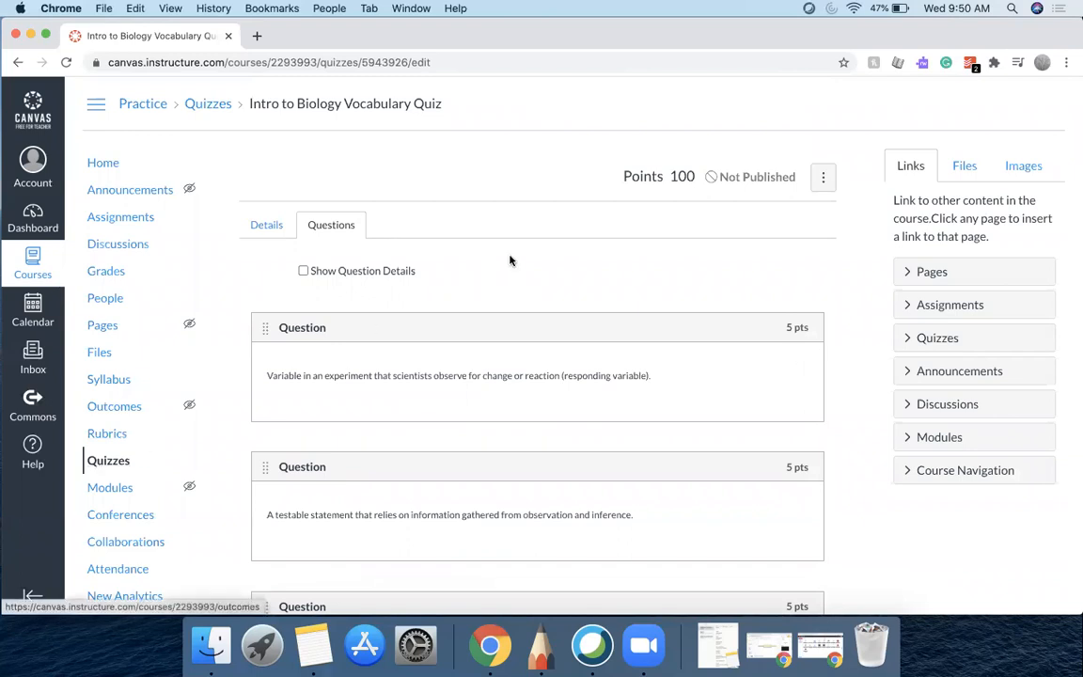
Open the course question banks and rename the Unfiled Questions bank to Diagnostic2
left_click(109, 465)
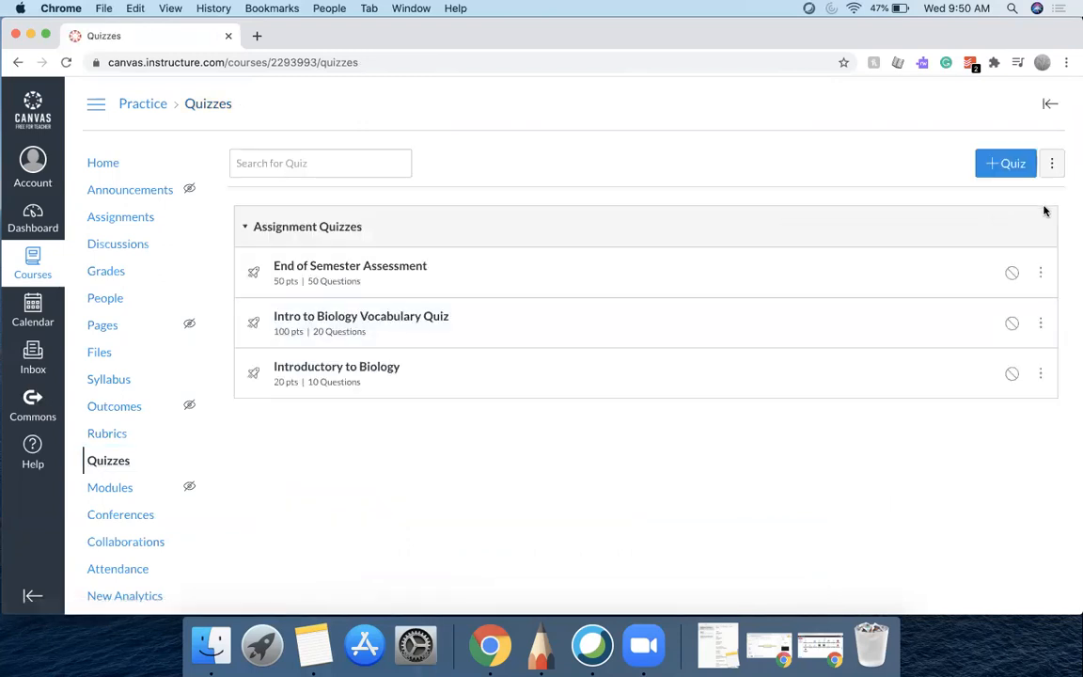
left_click(1052, 163)
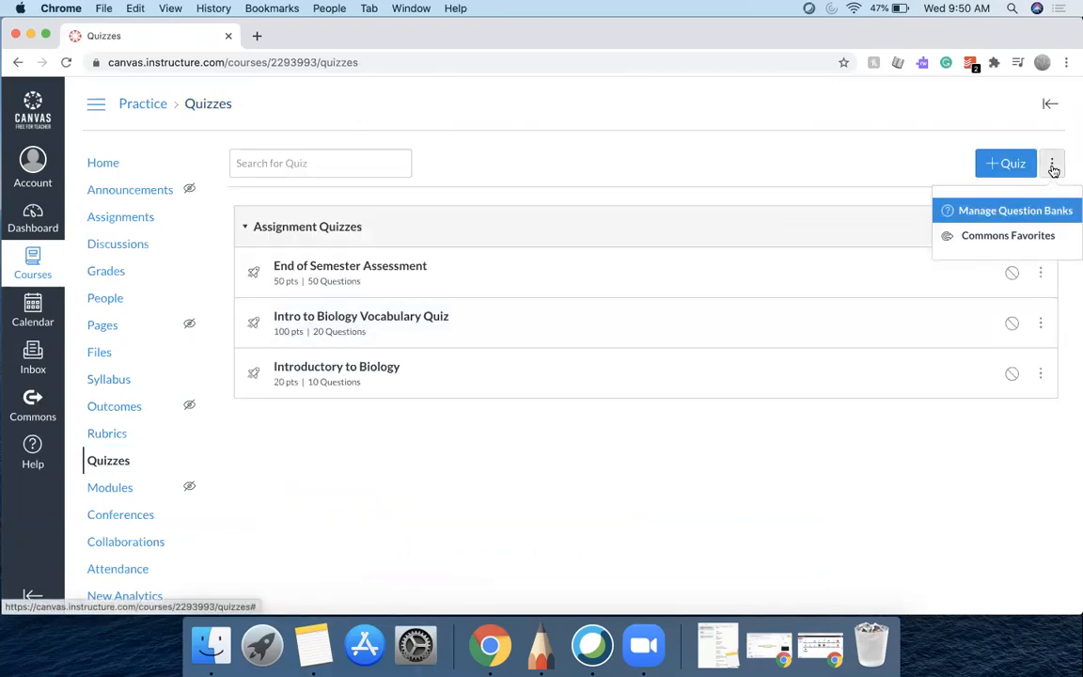
left_click(1037, 209)
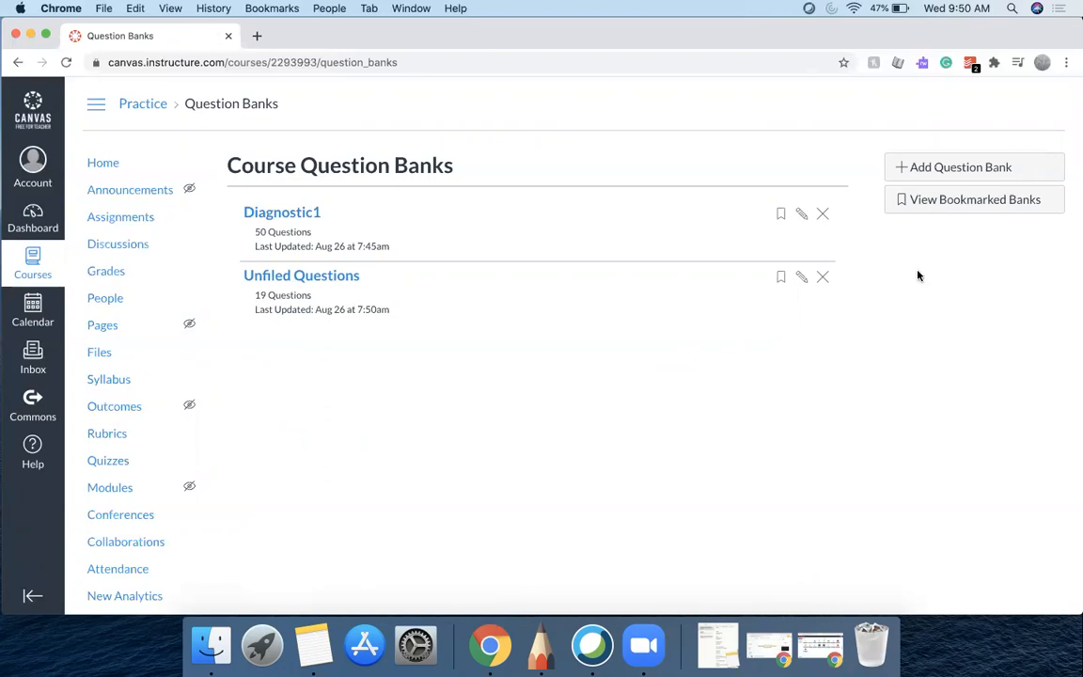
left_click(801, 278)
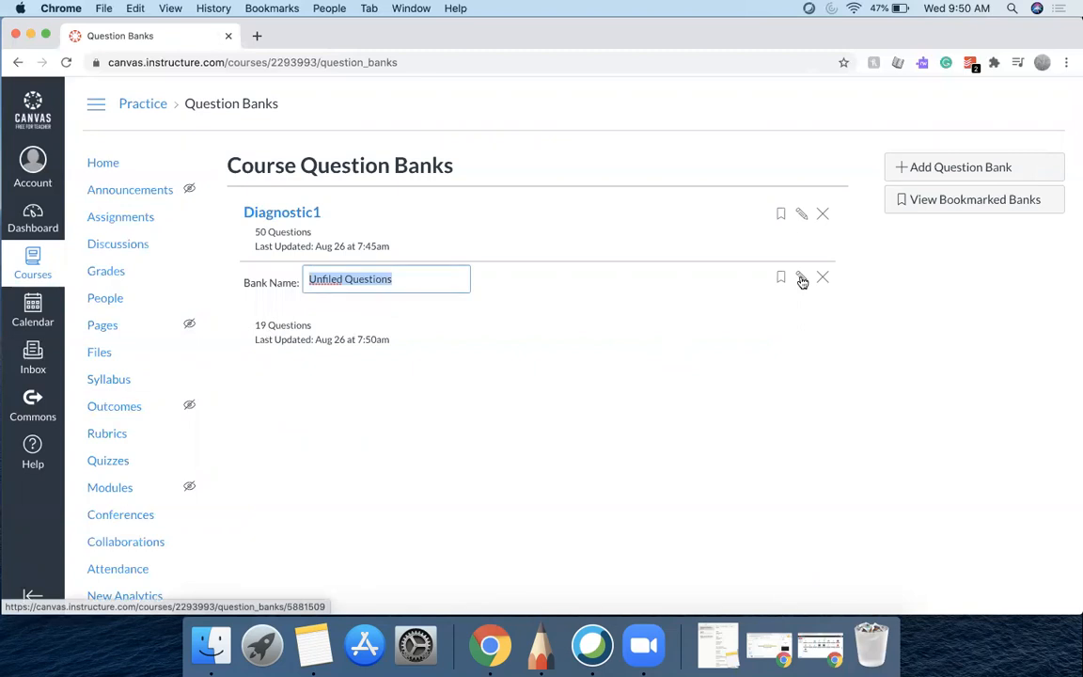
type("Diagnostic2")
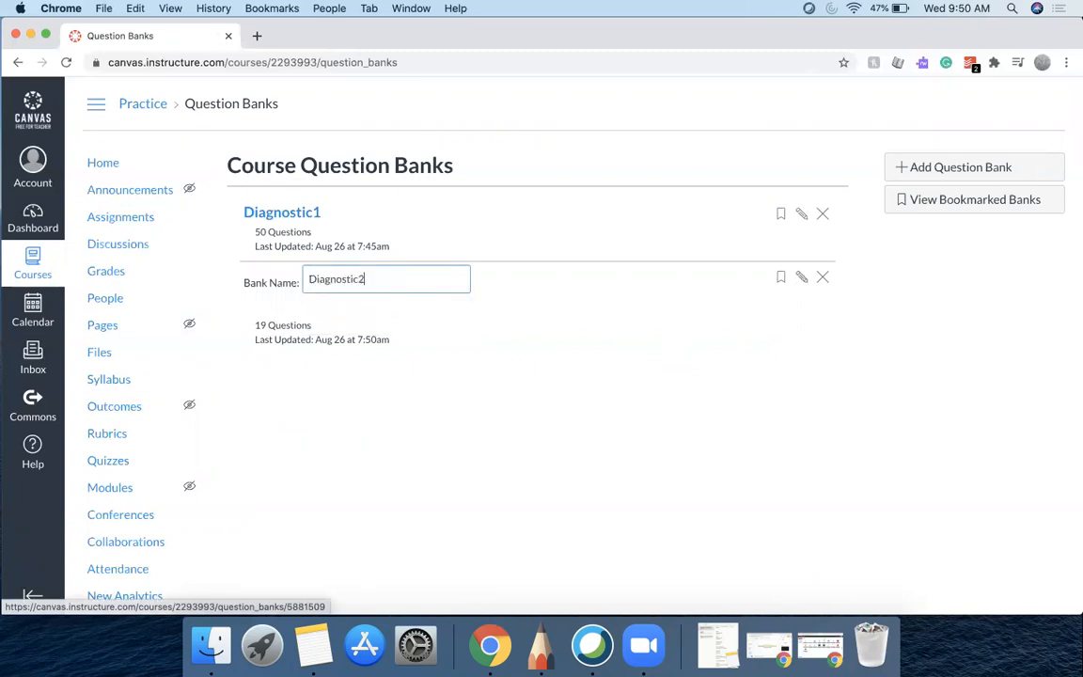
key("Return")
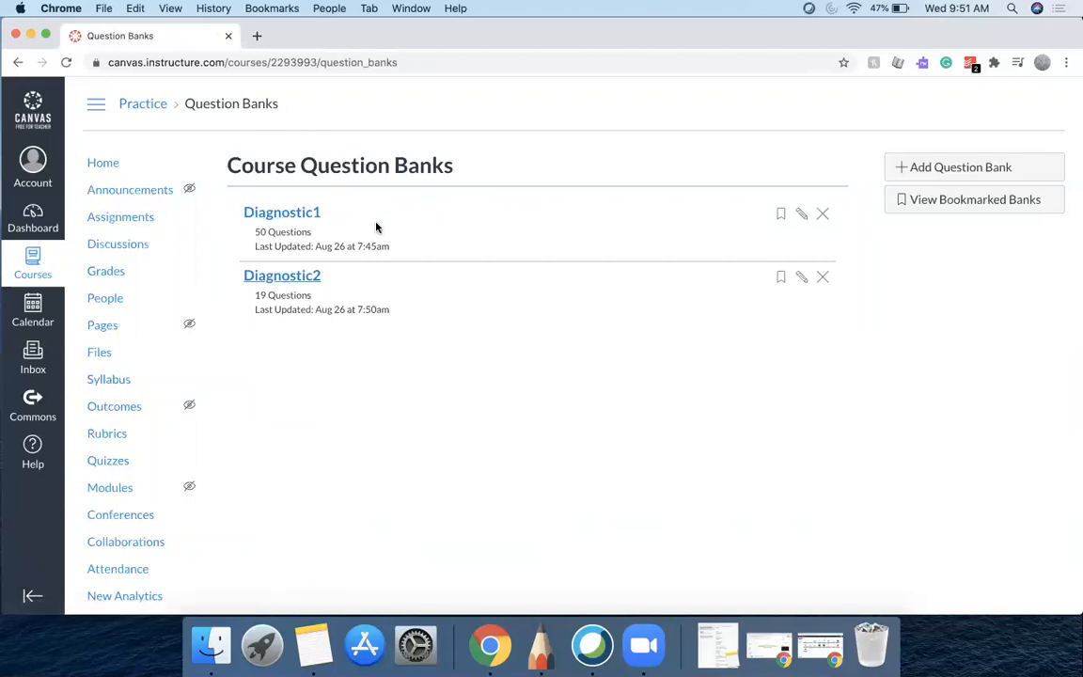
Create a new quiz titled Biology Diagnostic
left_click(108, 461)
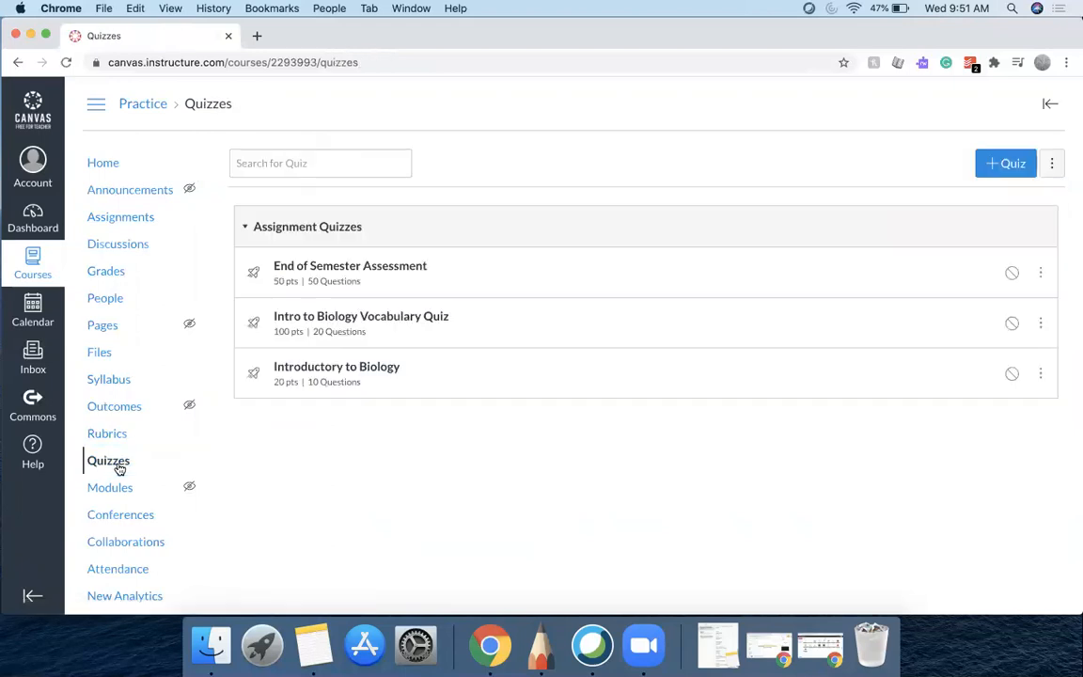
left_click(996, 170)
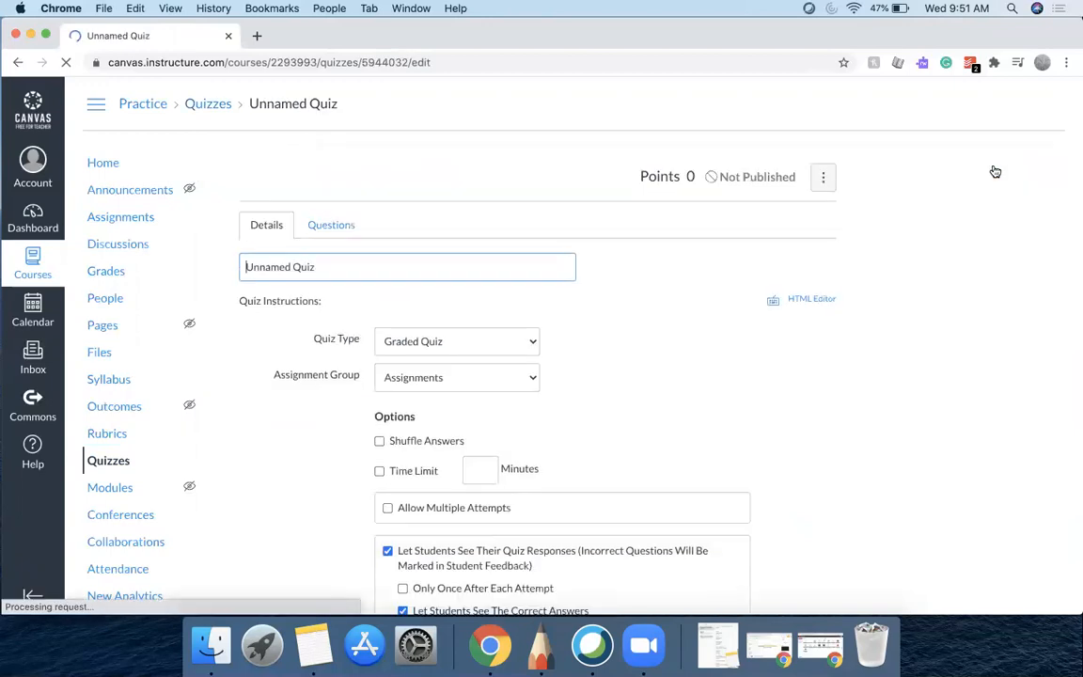
left_click(456, 268)
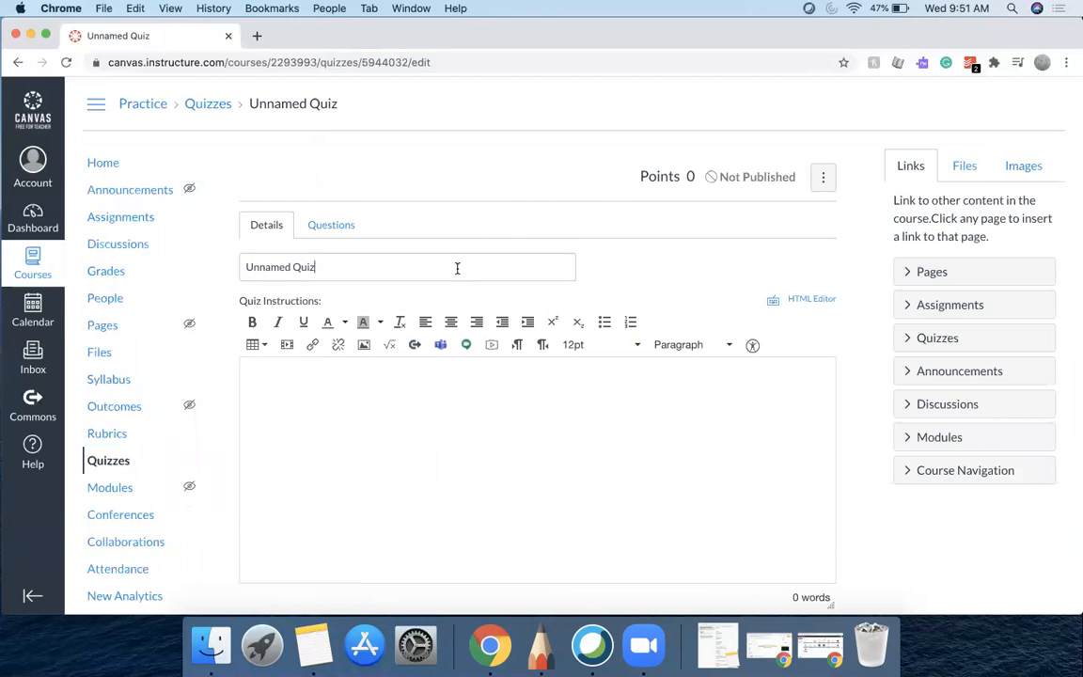
key("super+a")
type("Biology Diagnostic")
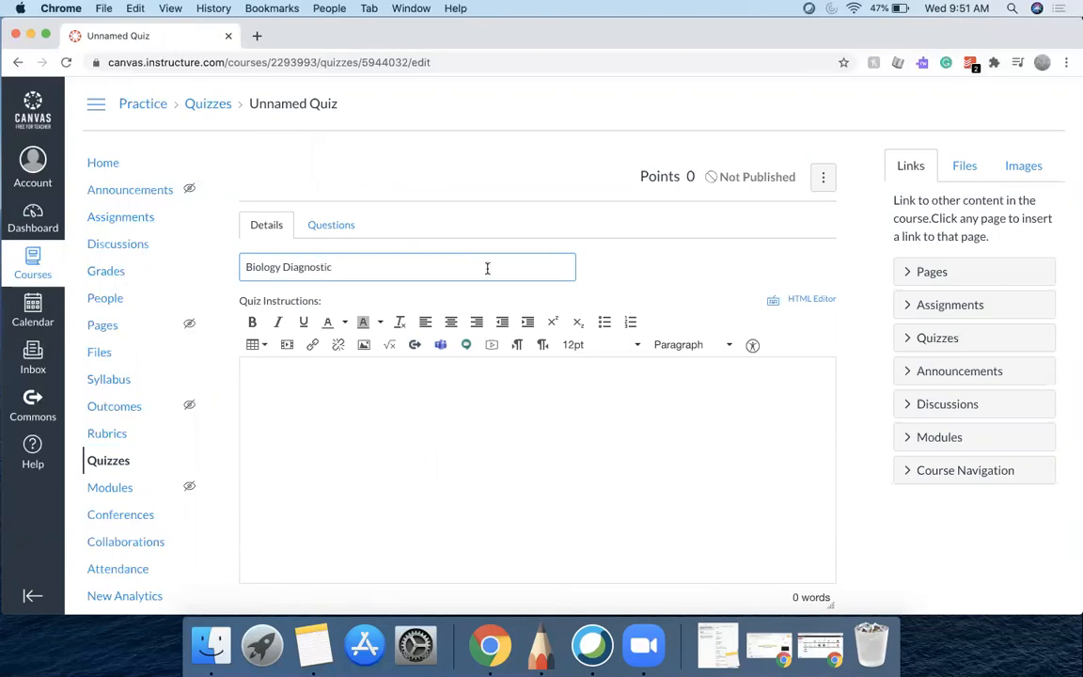
Enter the quiz instructions "Answer each question to the best of your ability - I can't wait to see what you know!"
left_click(374, 423)
type("Answer each question to the best of yu")
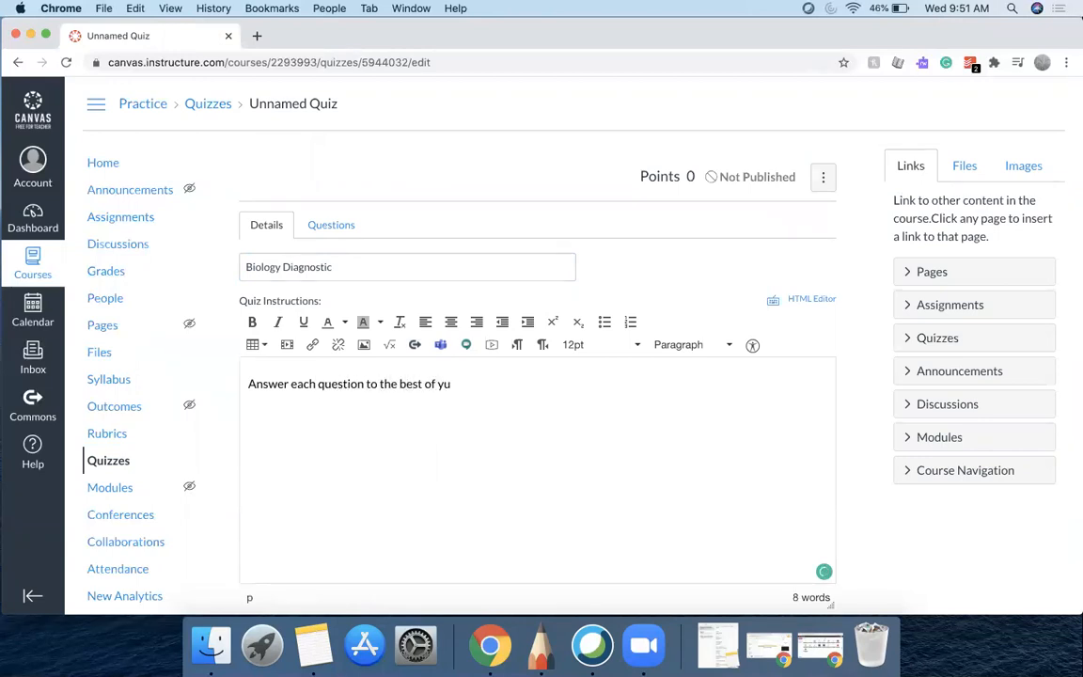
key("BackSpace")
type("our ability - I can't wa")
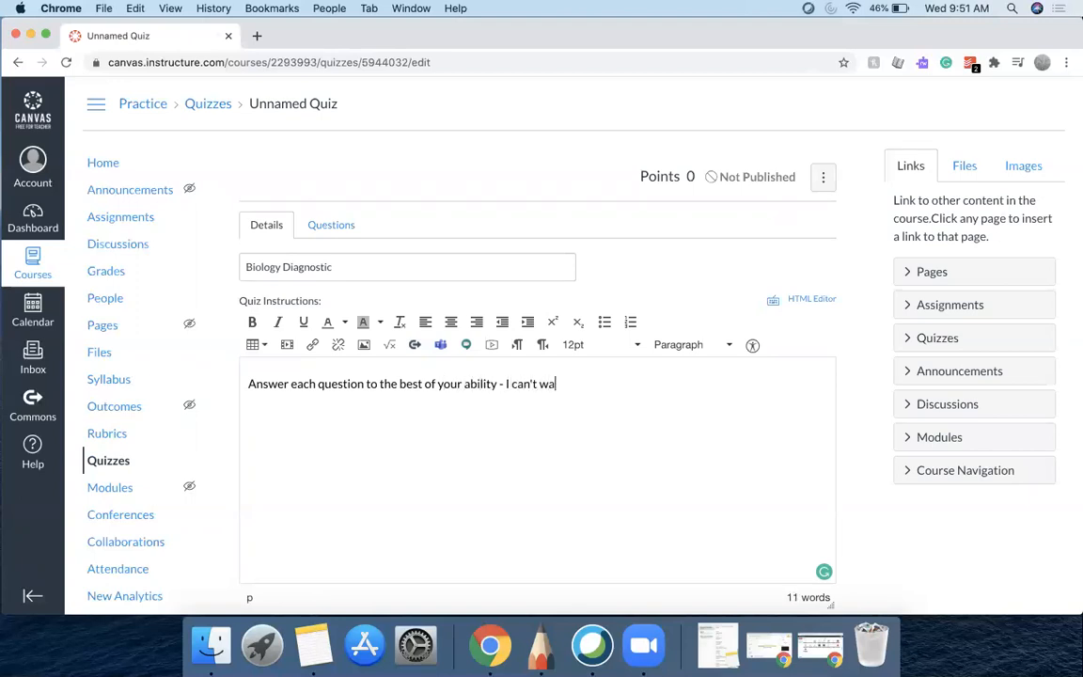
type("it to see what you know!")
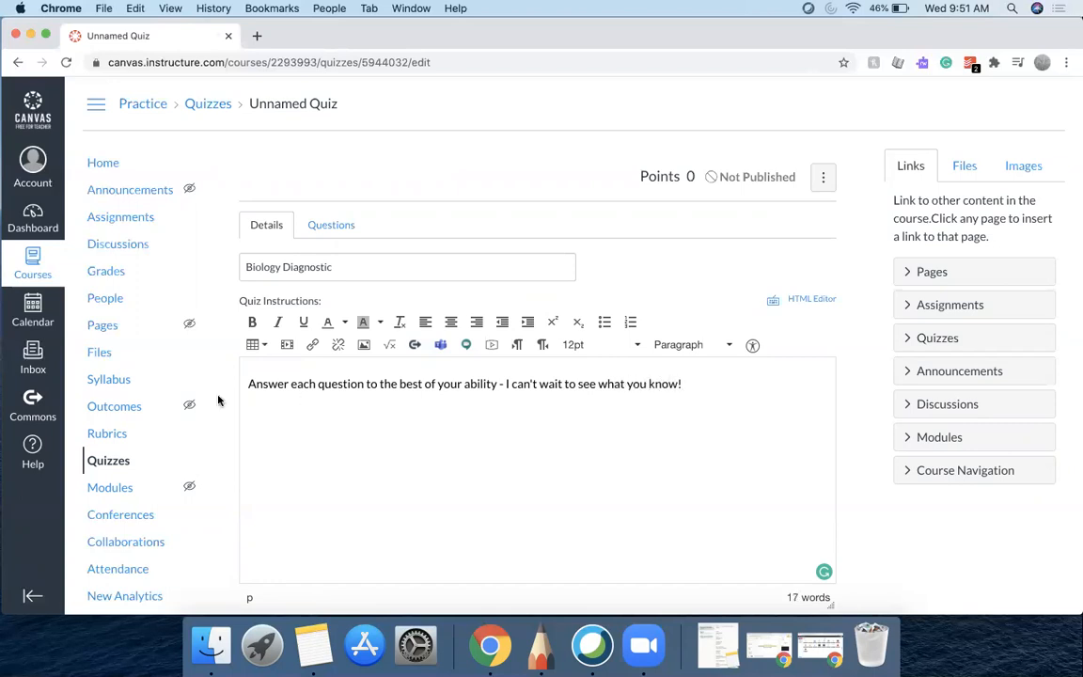
Add a question group named Diagnostic1 linked to the Diagnostic1 question bank
scroll(492, 467, "down", 5)
scroll(492, 467, "up", 4)
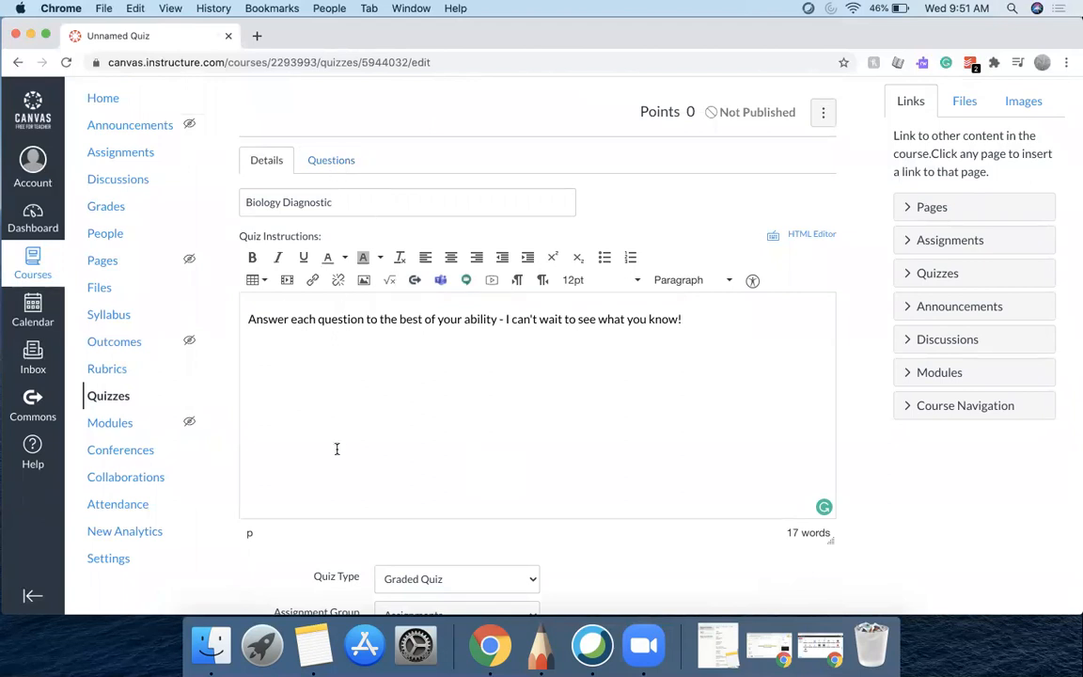
scroll(337, 448, "down", 5)
scroll(337, 448, "up", 6)
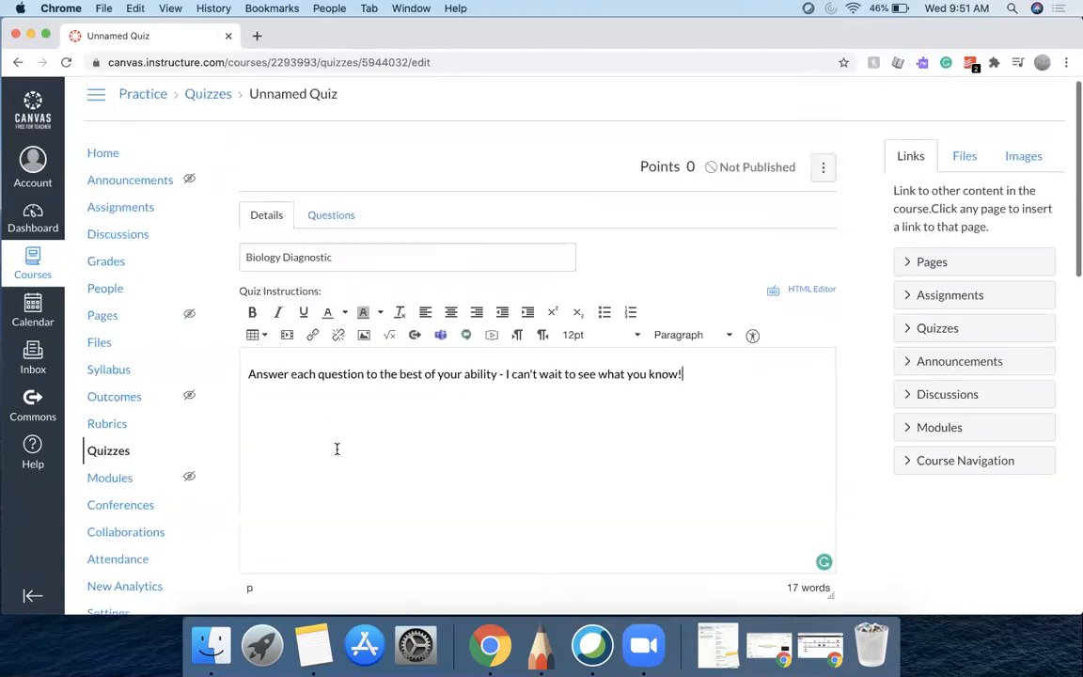
left_click(334, 215)
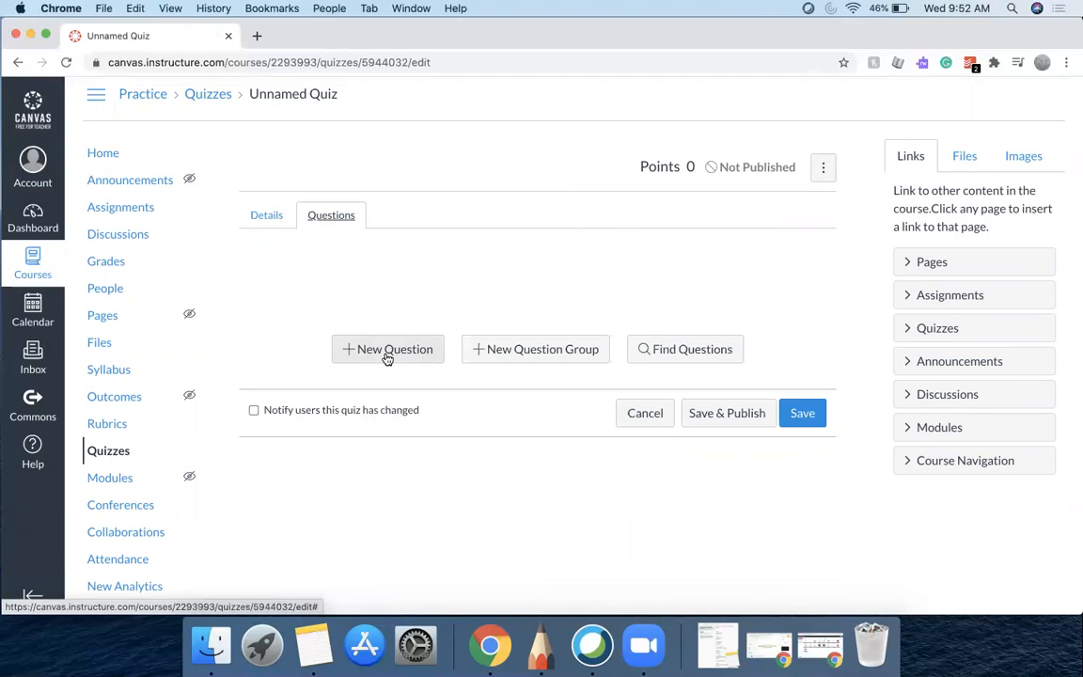
left_click(505, 362)
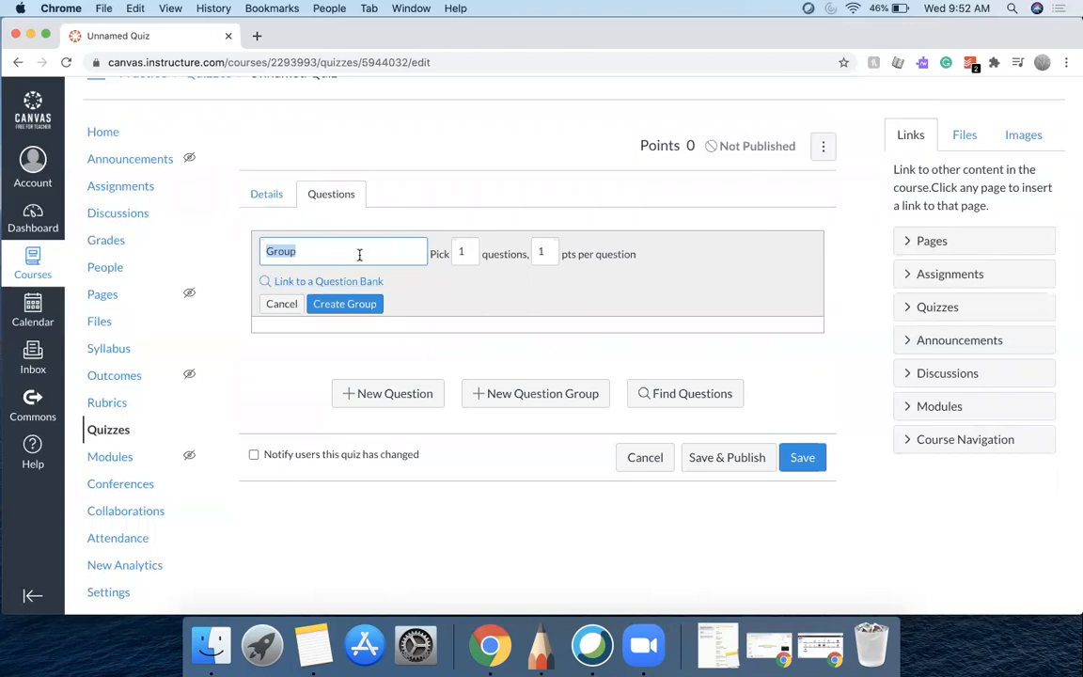
type("Diagnostic1")
left_click(337, 283)
left_click(366, 310)
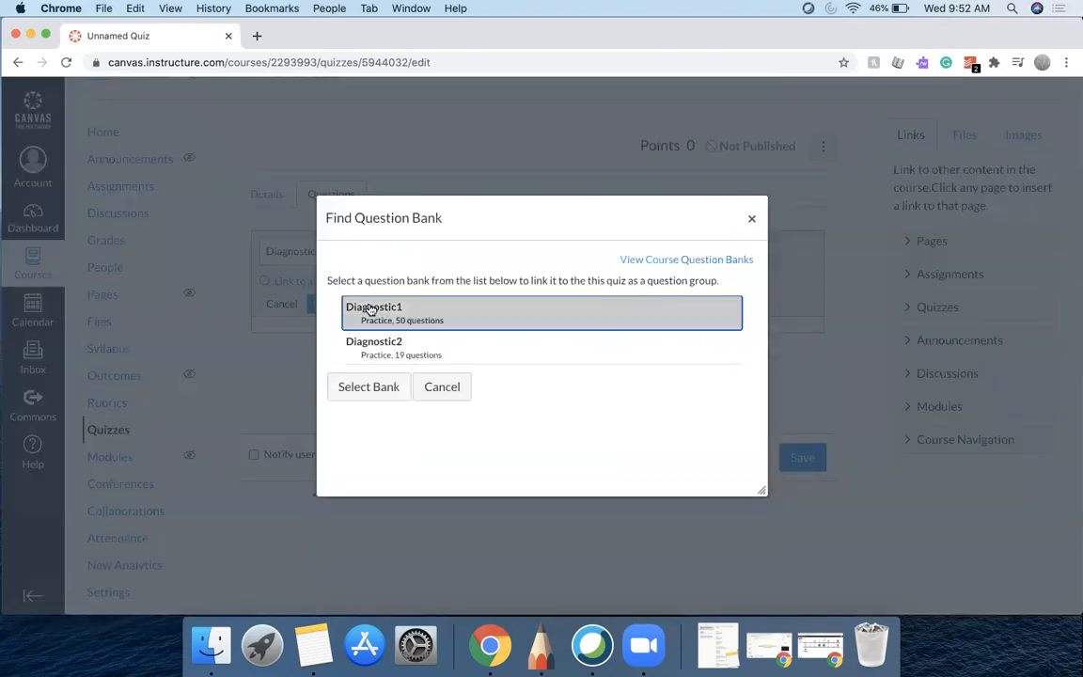
left_click(369, 387)
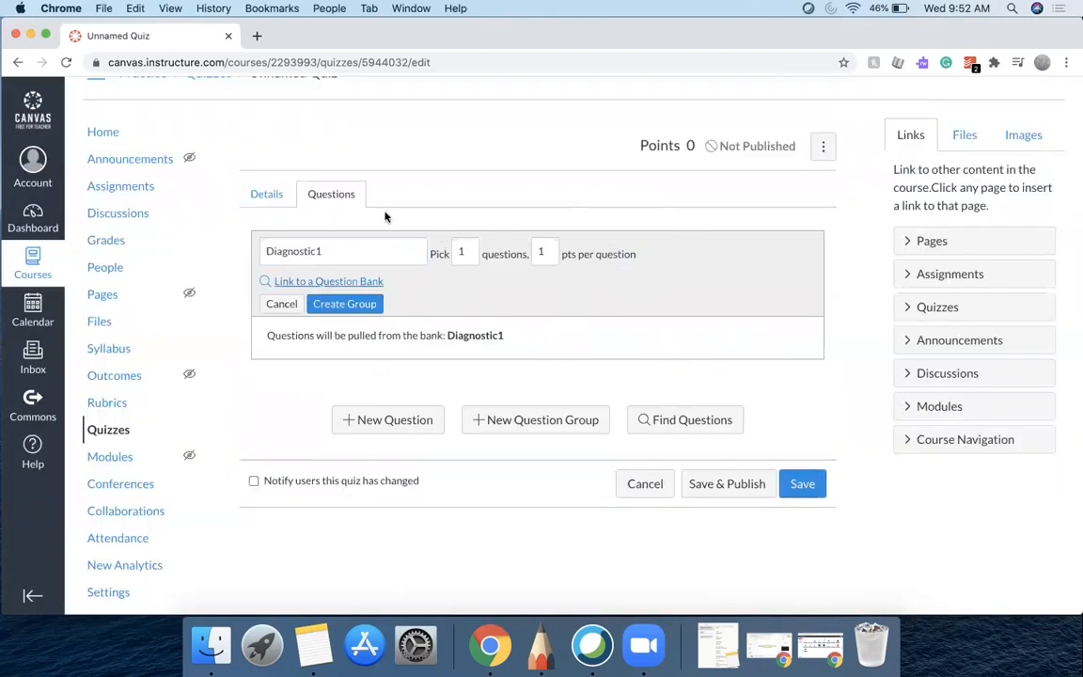
Set the Diagnostic1 group to pick 25 questions at 2 points per question and create the group
left_click(469, 252)
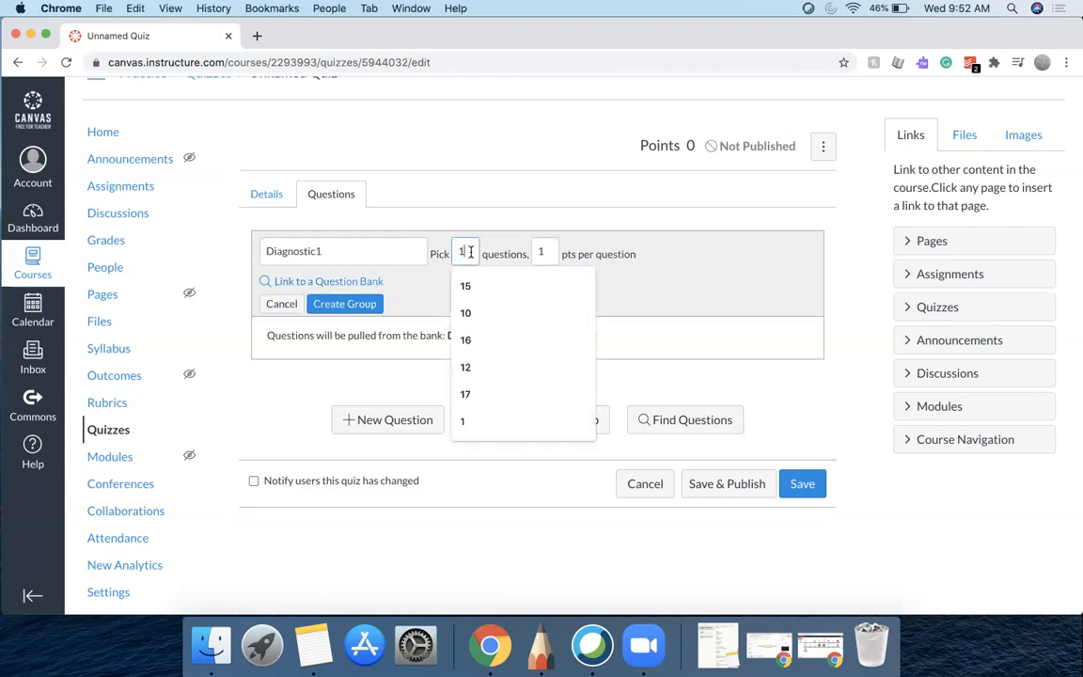
key("BackSpace")
type("25")
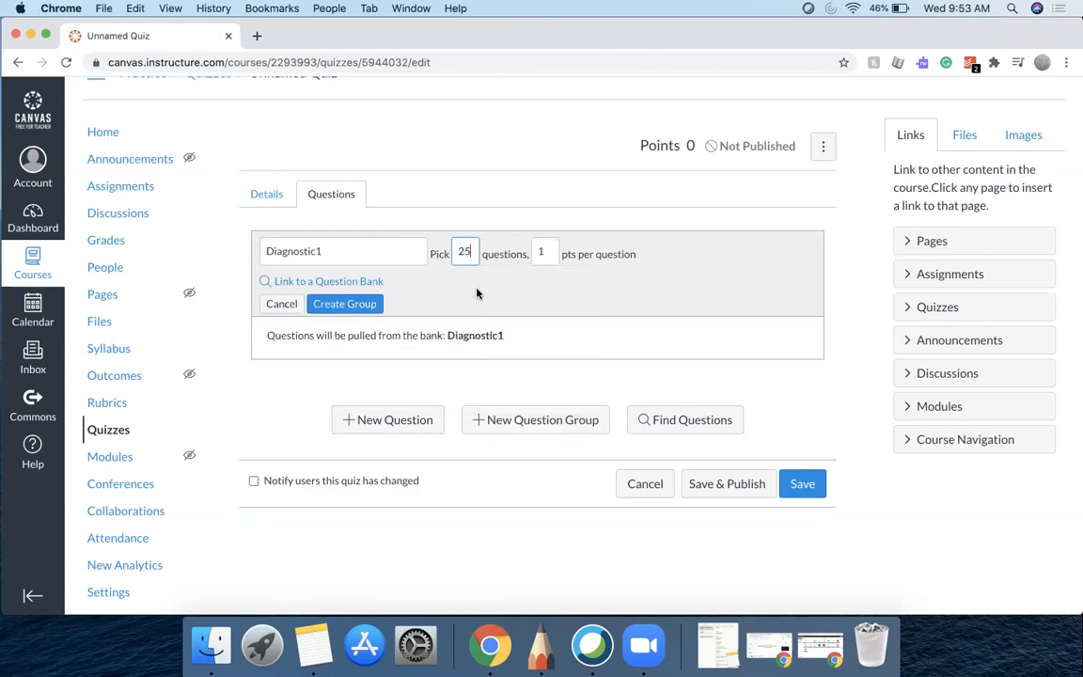
left_click(430, 284)
left_click(548, 253)
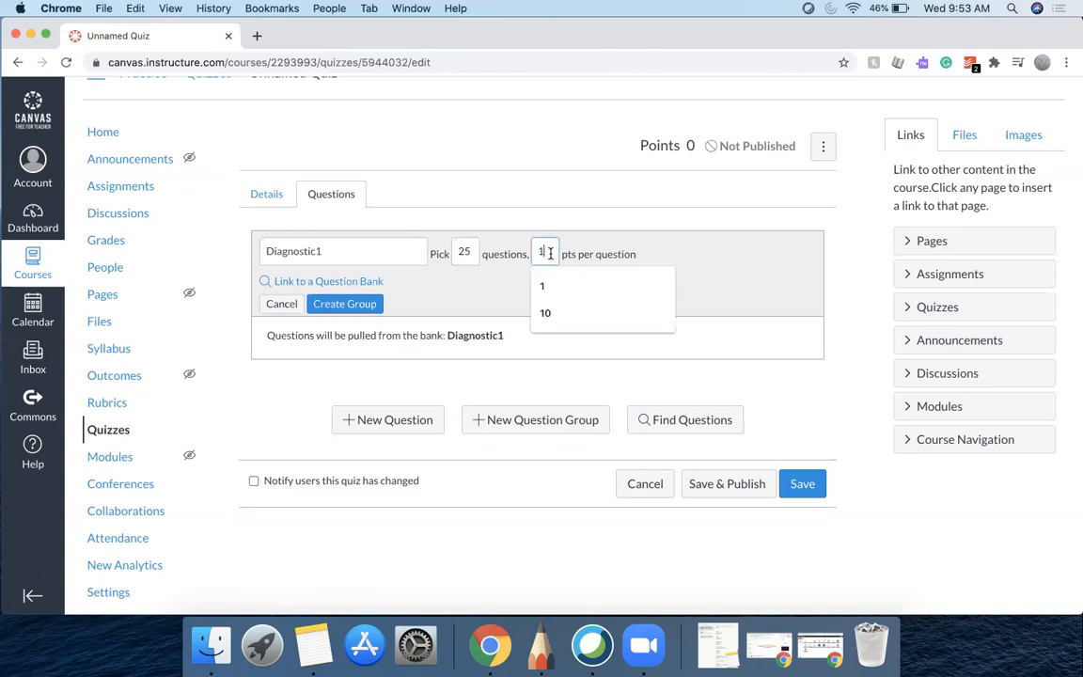
key("BackSpace")
type("2")
left_click(471, 290)
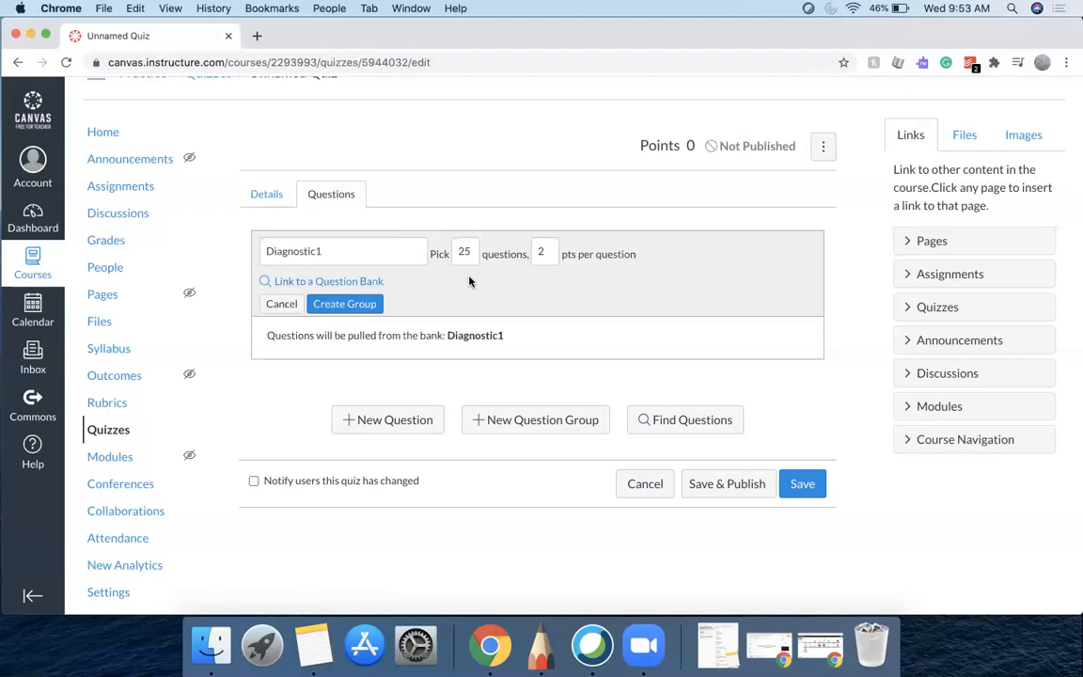
left_click(331, 305)
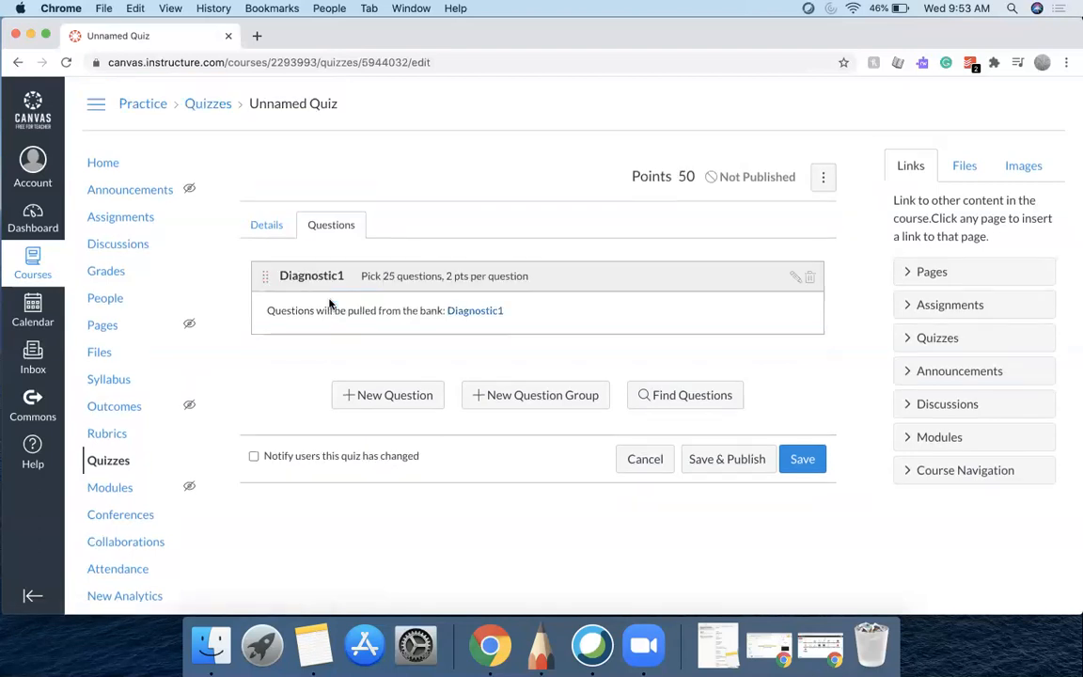
Add a second question group named Diagnostic2 linked to the Diagnostic2 question bank
left_click(502, 395)
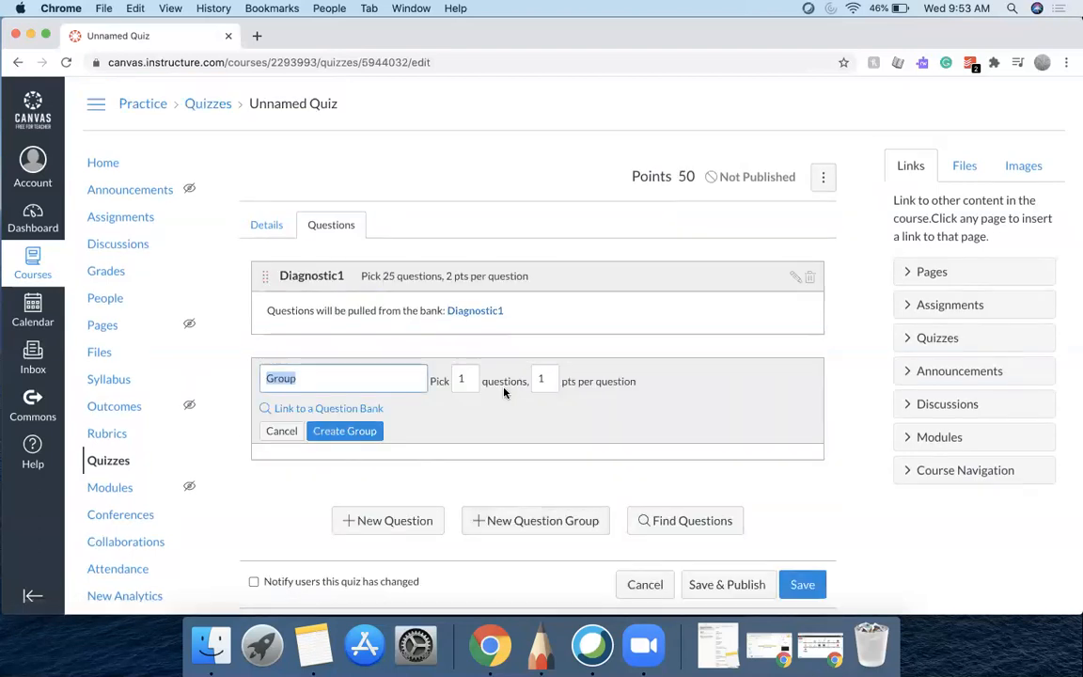
type("Diagnos")
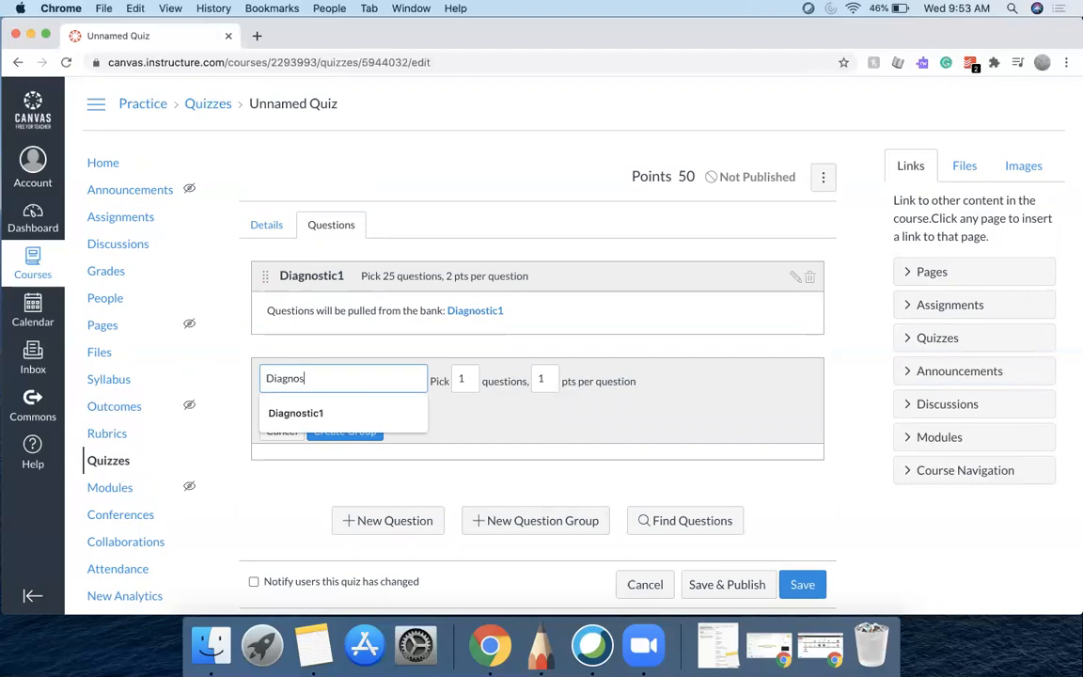
type("tic2")
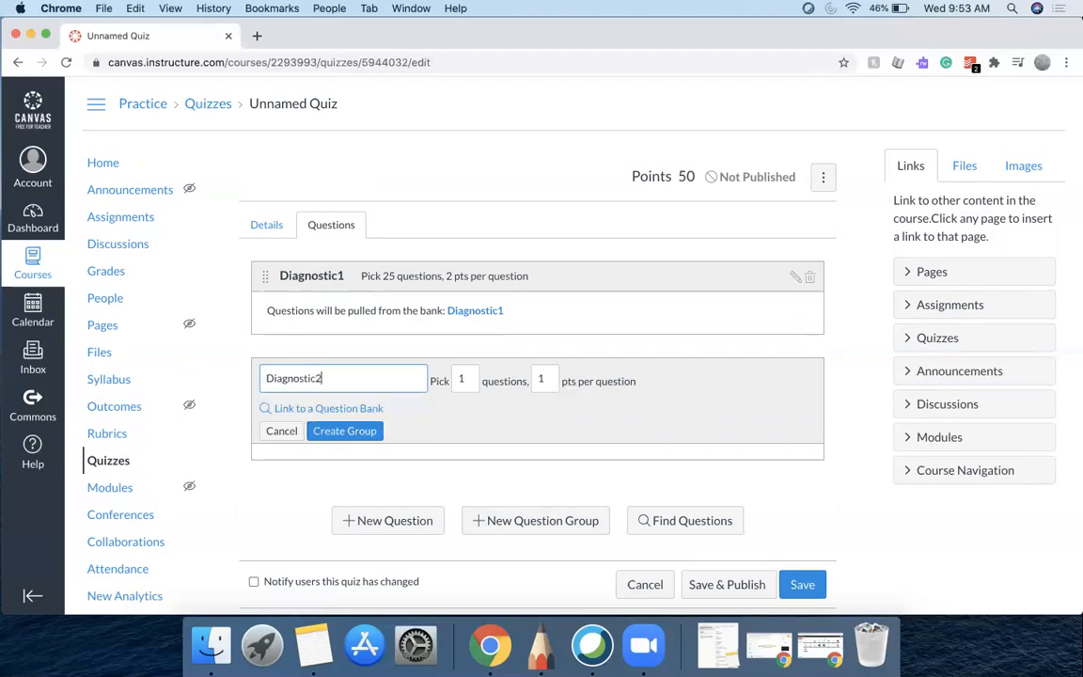
left_click(342, 411)
left_click(359, 348)
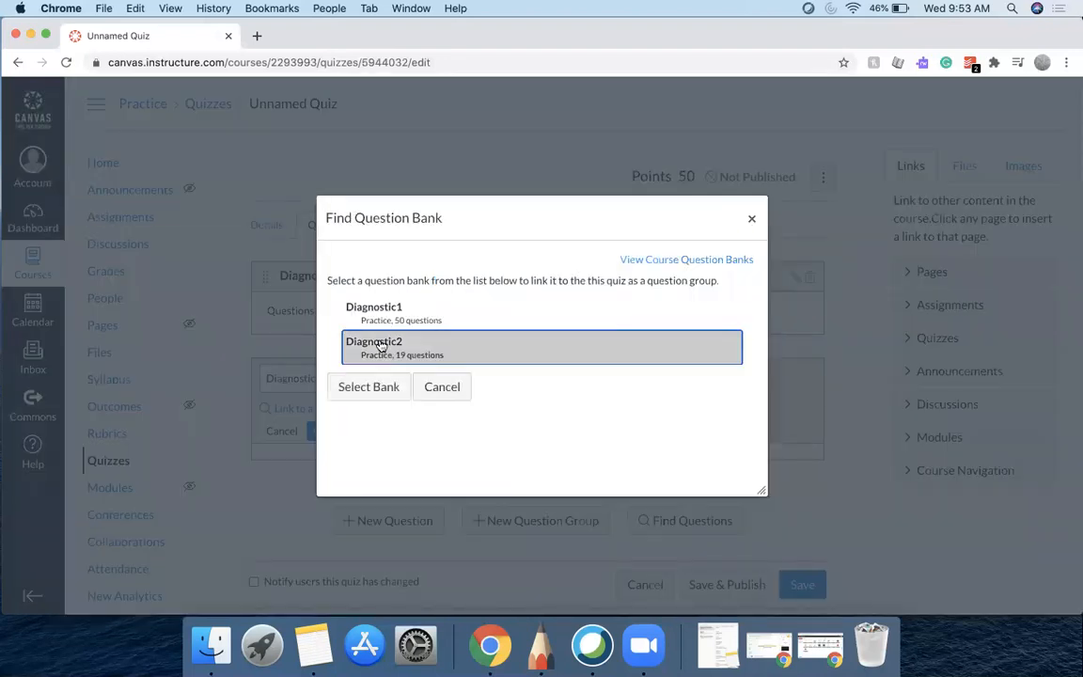
left_click(366, 390)
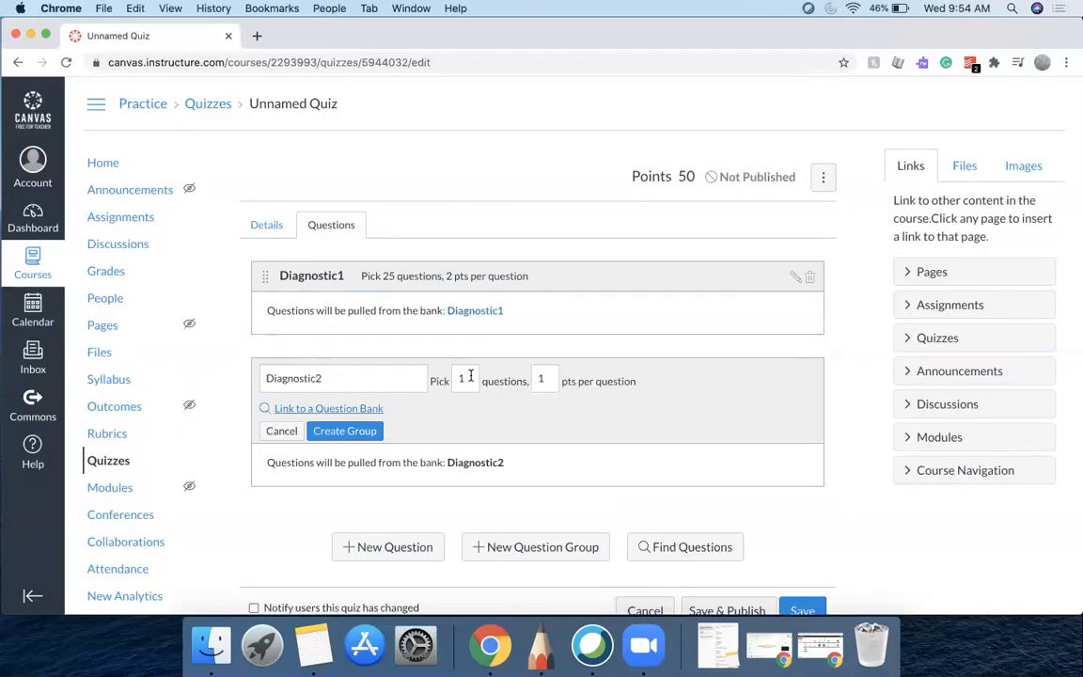
Set the Diagnostic2 group to pick 5 questions at 2 points per question and create the group
left_click(467, 379)
left_click_drag(470, 377, 449, 376)
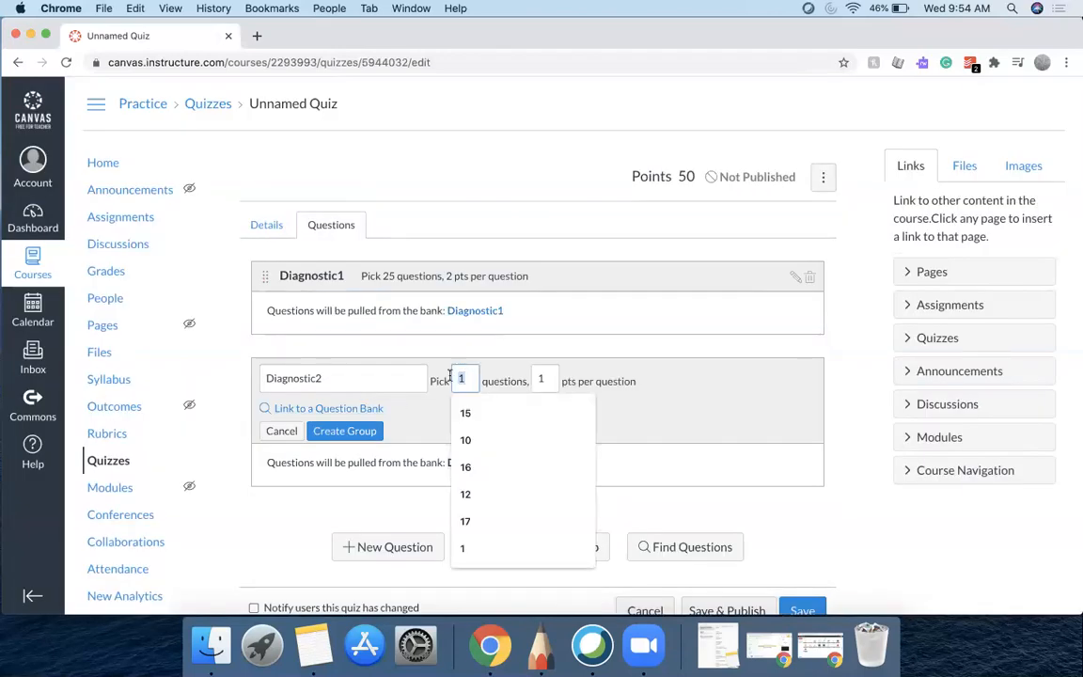
type("5")
left_click(543, 380)
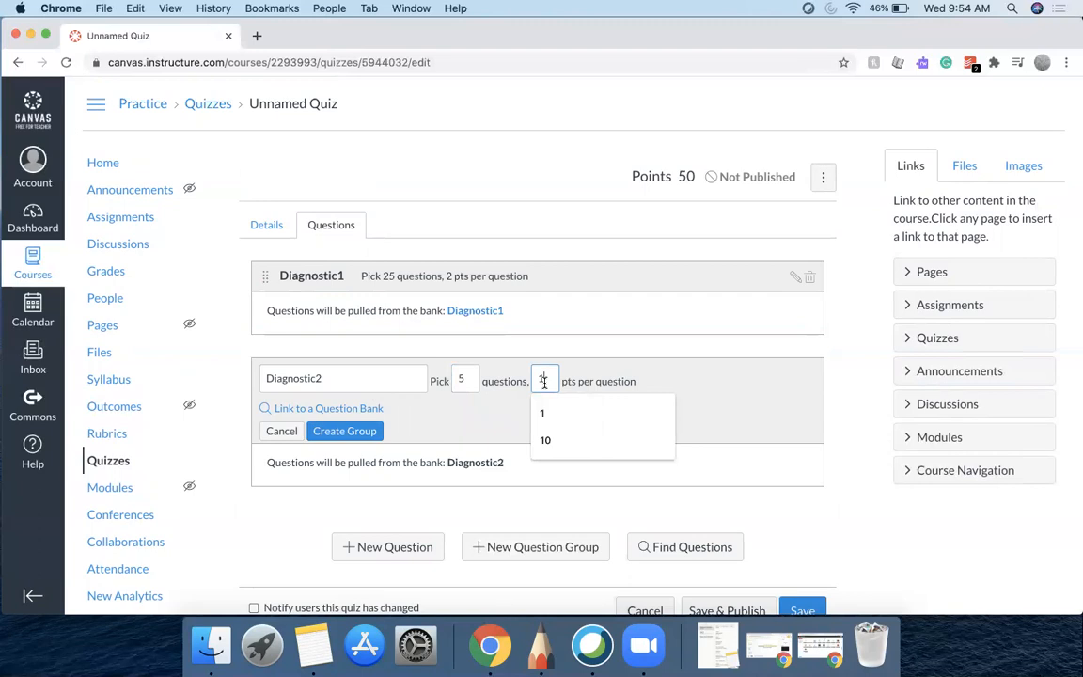
key("BackSpace")
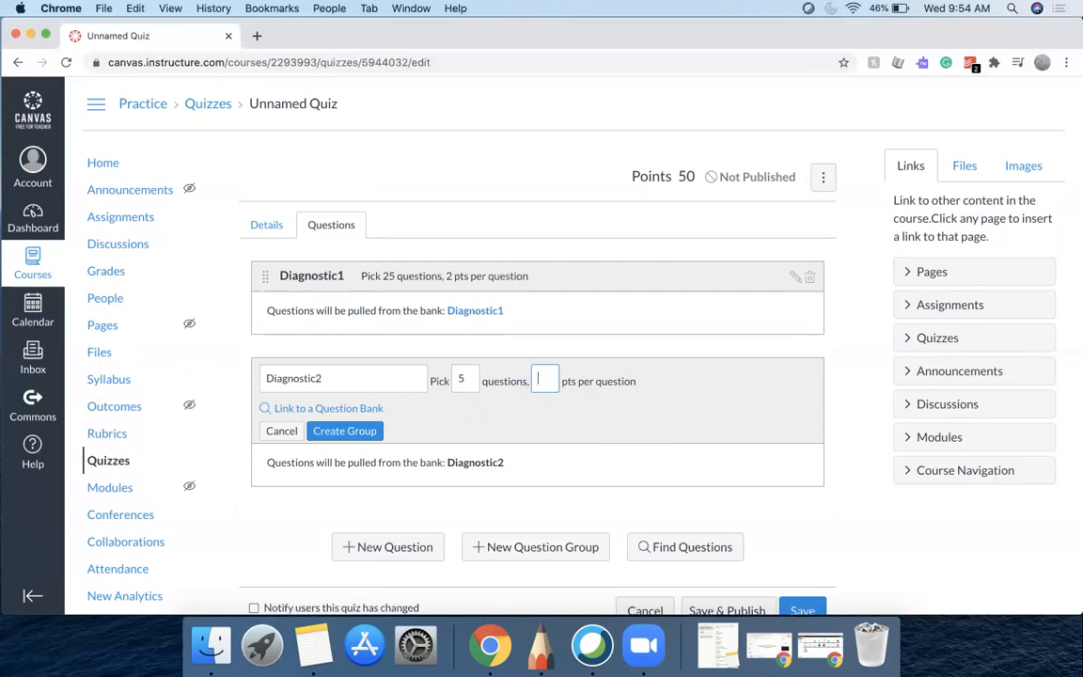
type("2")
left_click(493, 418)
scroll(491, 419, "down", 1)
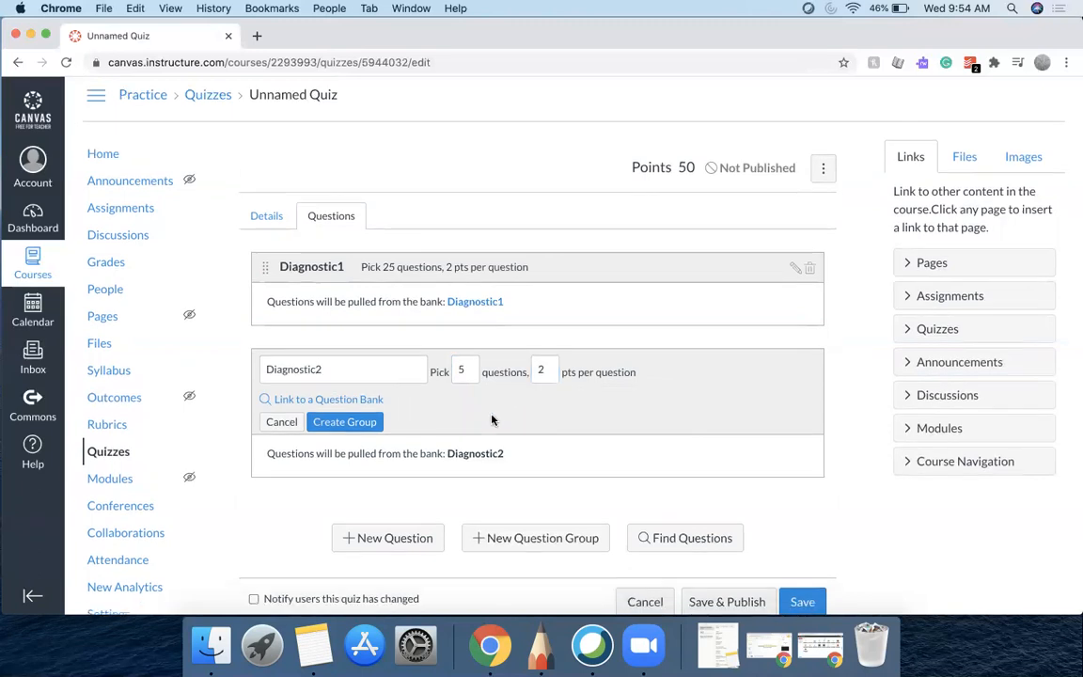
scroll(491, 419, "down", 2)
left_click(344, 379)
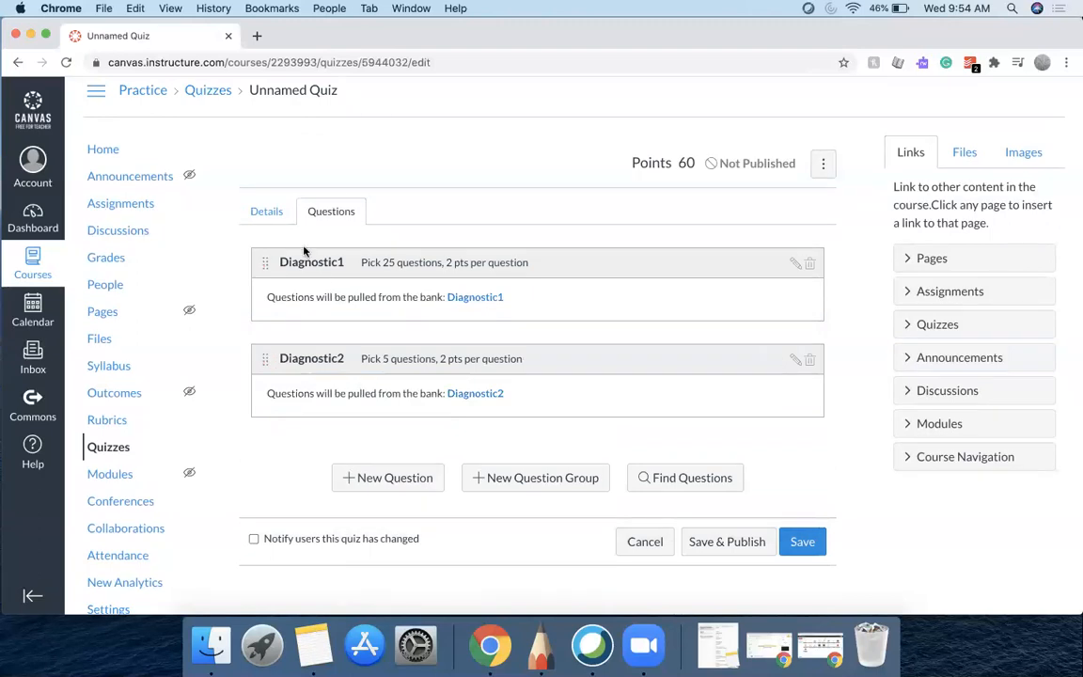
Keep the quiz type as Graded Quiz in the quiz details and turn on Shuffle Answers
left_click(266, 212)
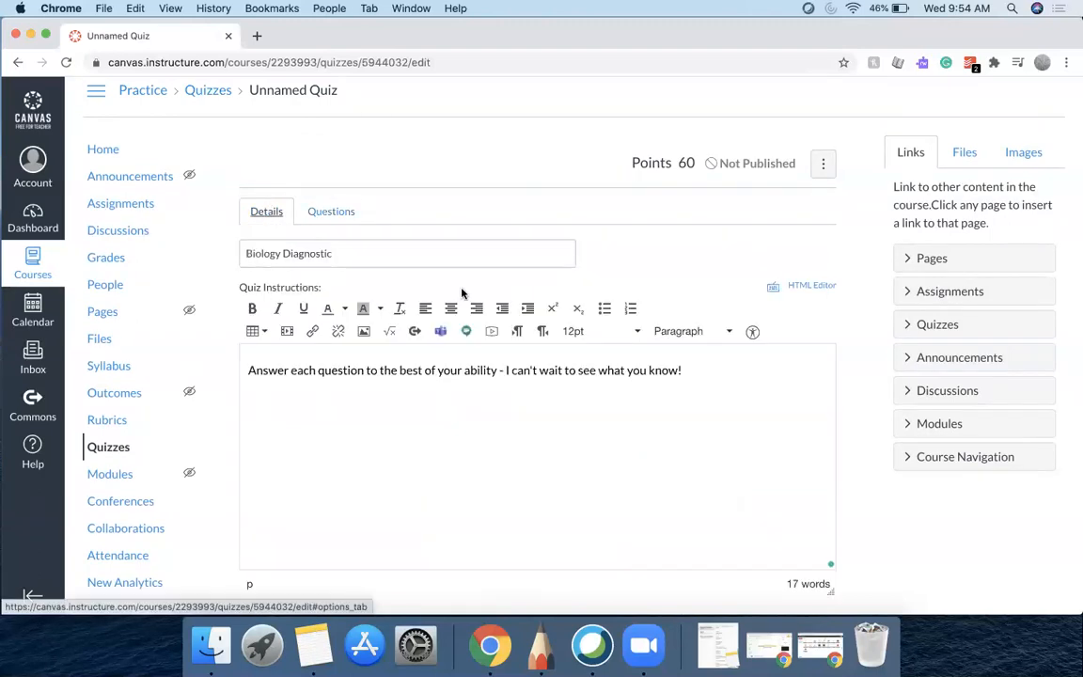
scroll(461, 293, "down", 6)
scroll(462, 291, "down", 2)
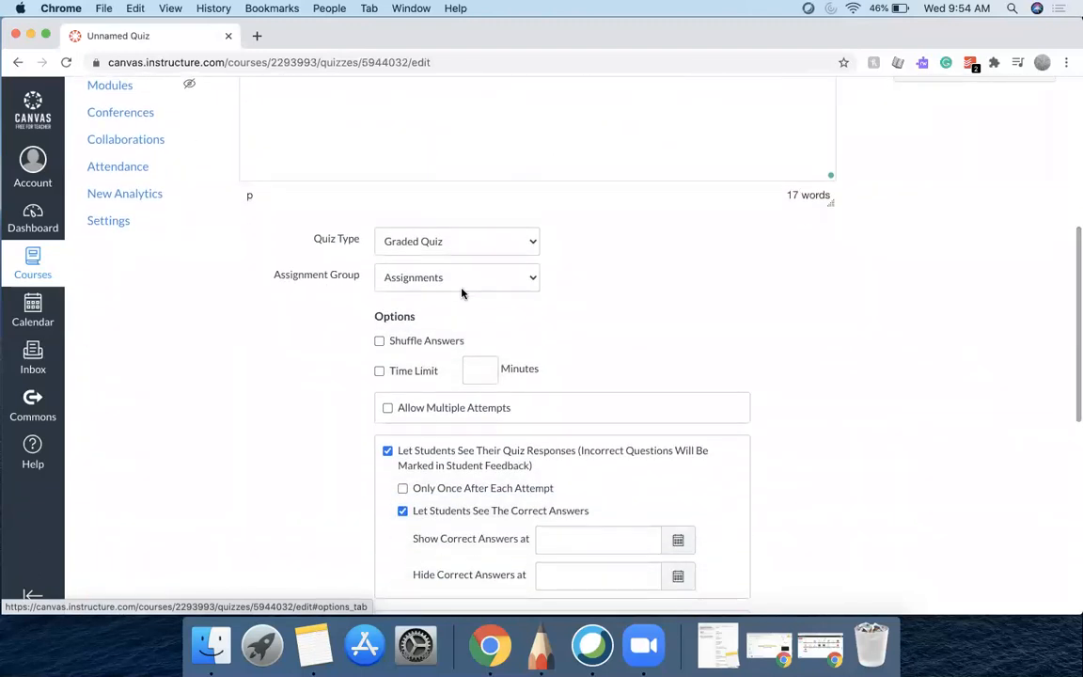
left_click(481, 243)
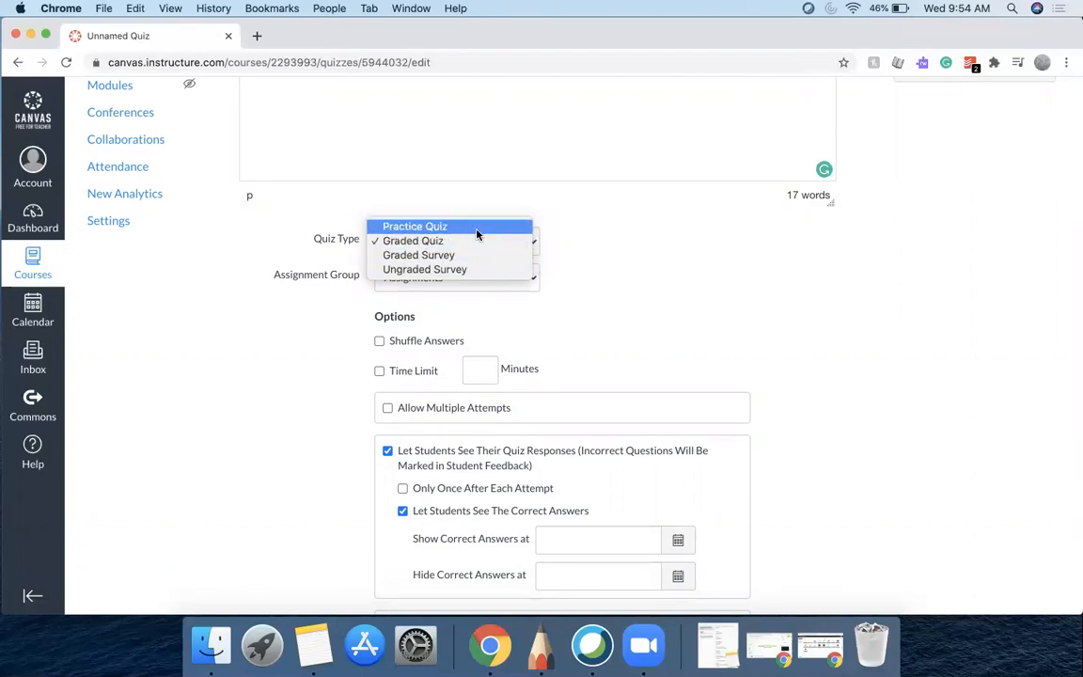
left_click(478, 245)
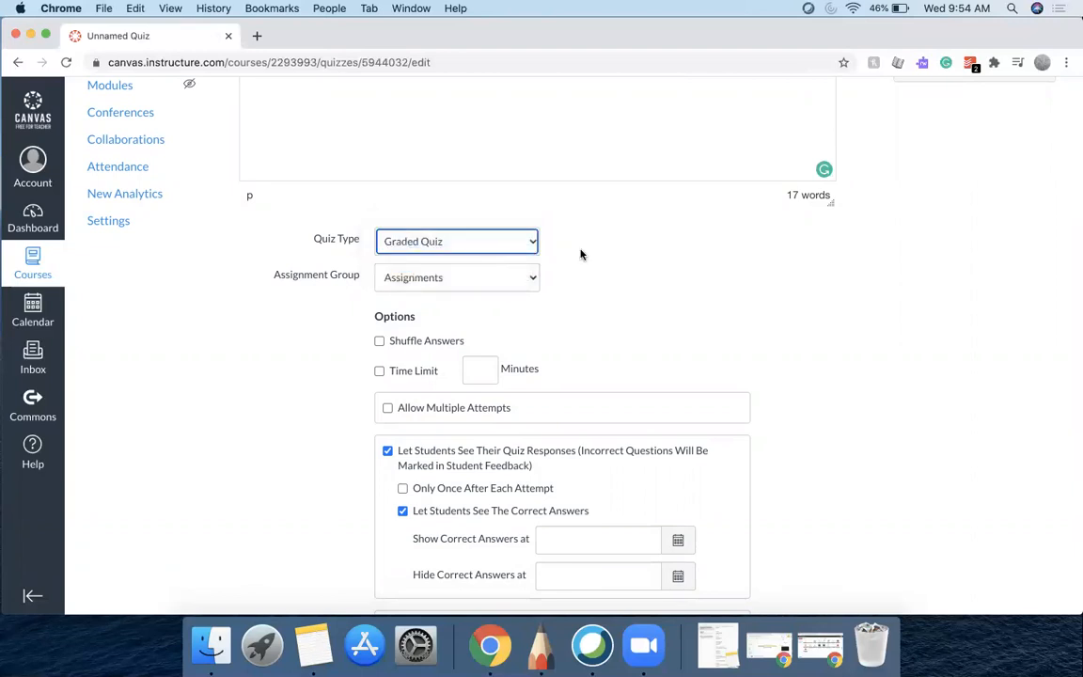
scroll(579, 252, "down", 2)
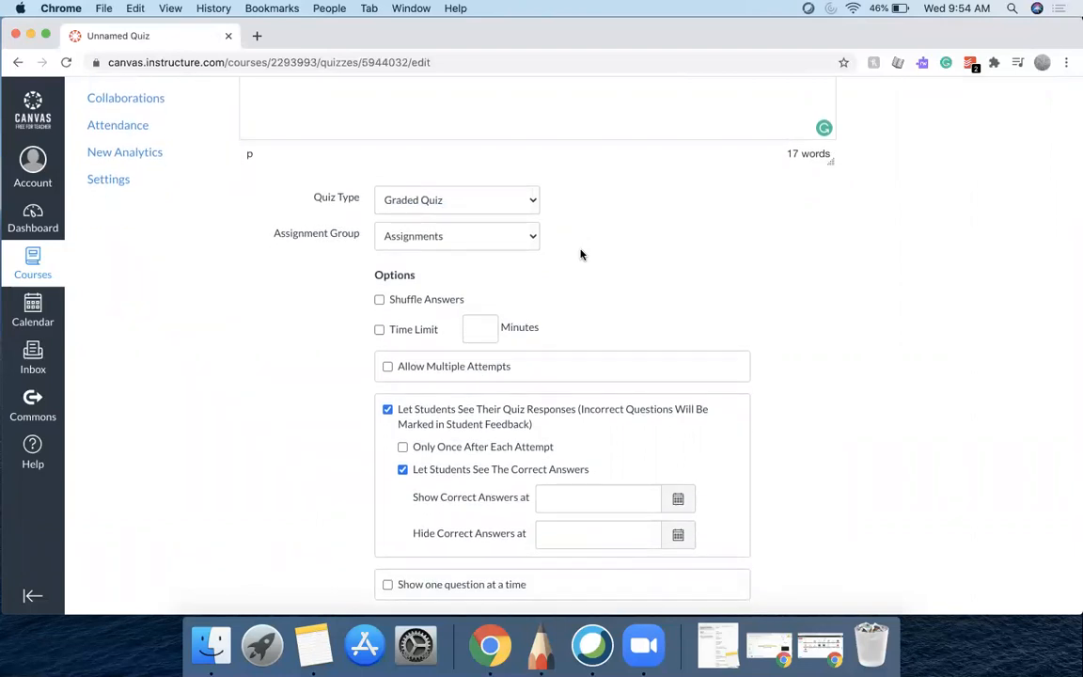
left_click(528, 239)
left_click(529, 240)
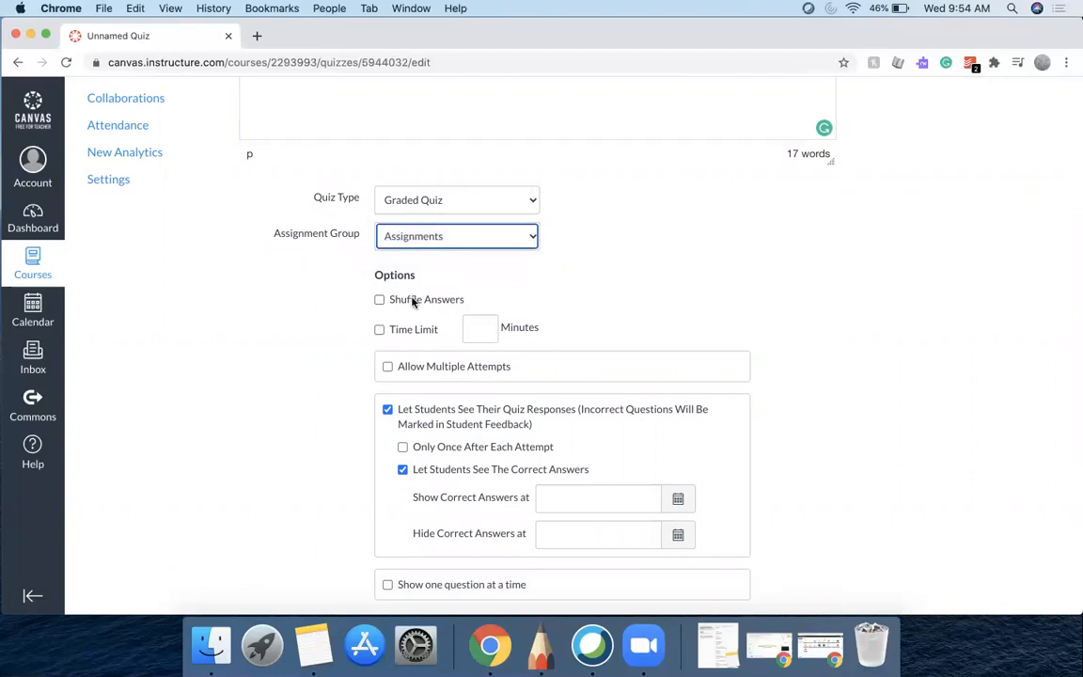
left_click(380, 301)
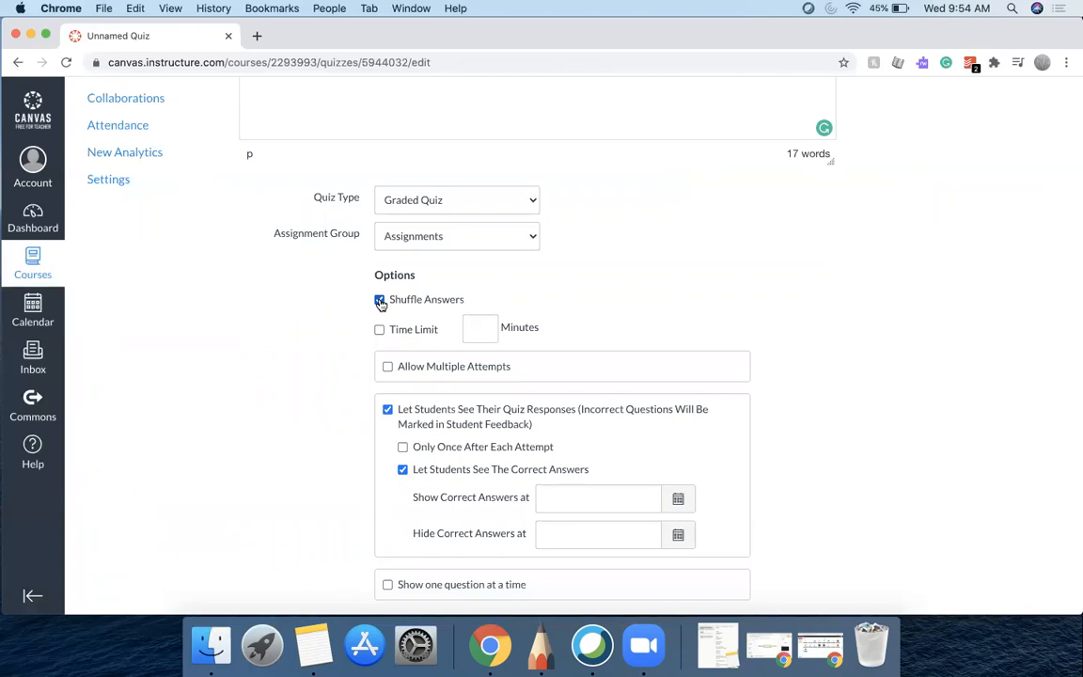
Review the quiz title, instructions and options on the details page
scroll(669, 287, "up", 3)
scroll(669, 287, "up", 3)
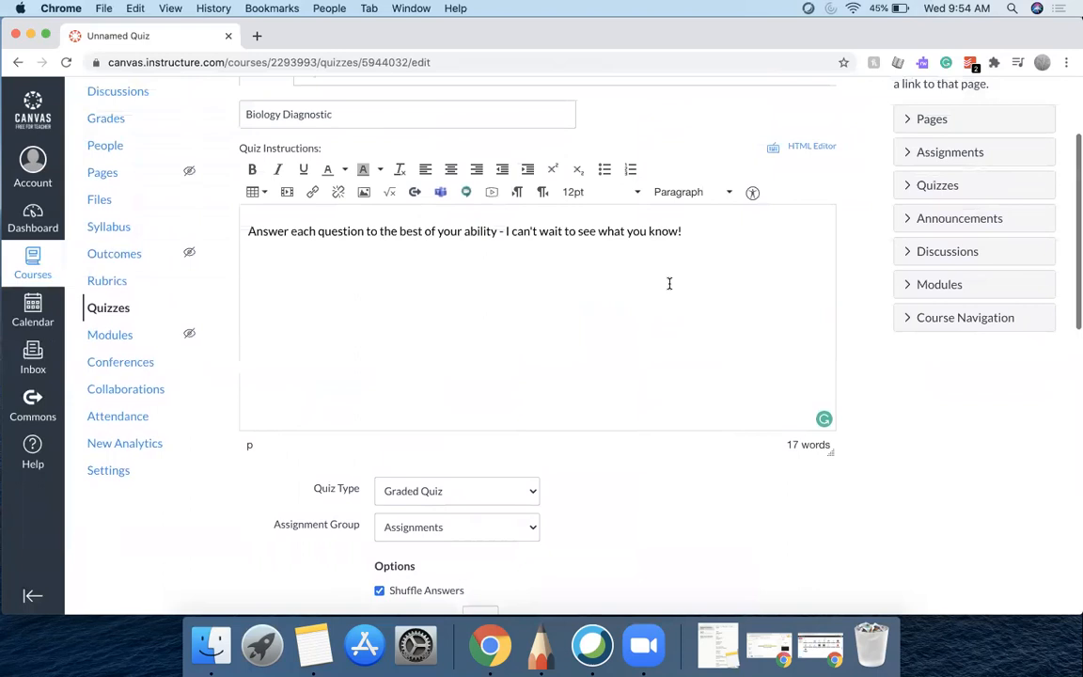
scroll(670, 283, "up", 2)
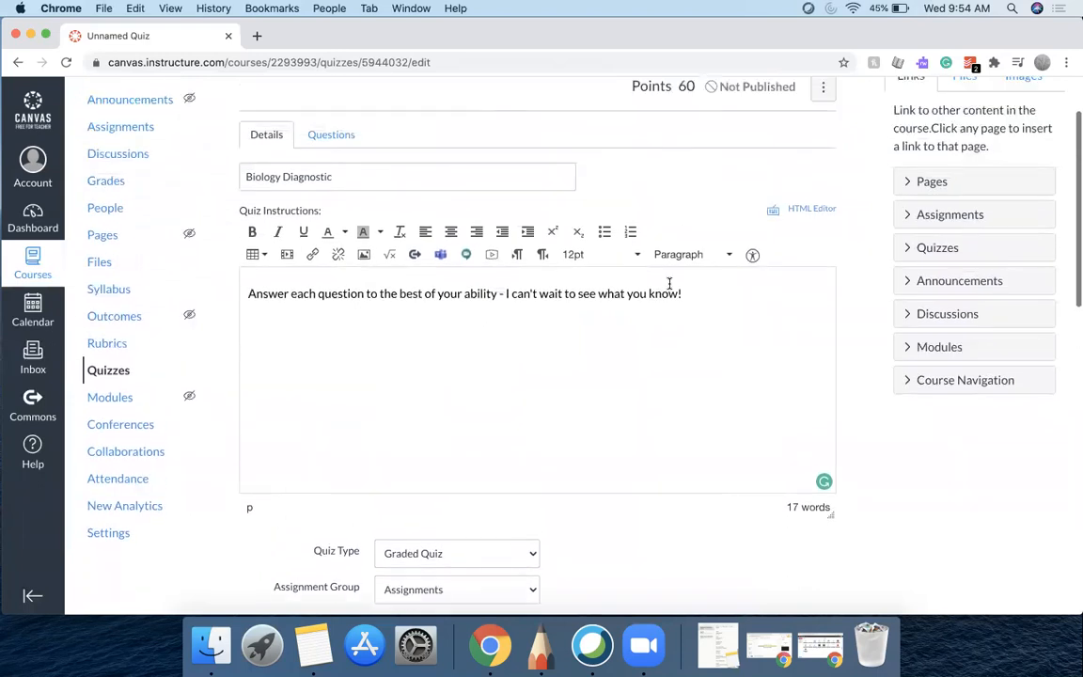
scroll(669, 283, "up", 1)
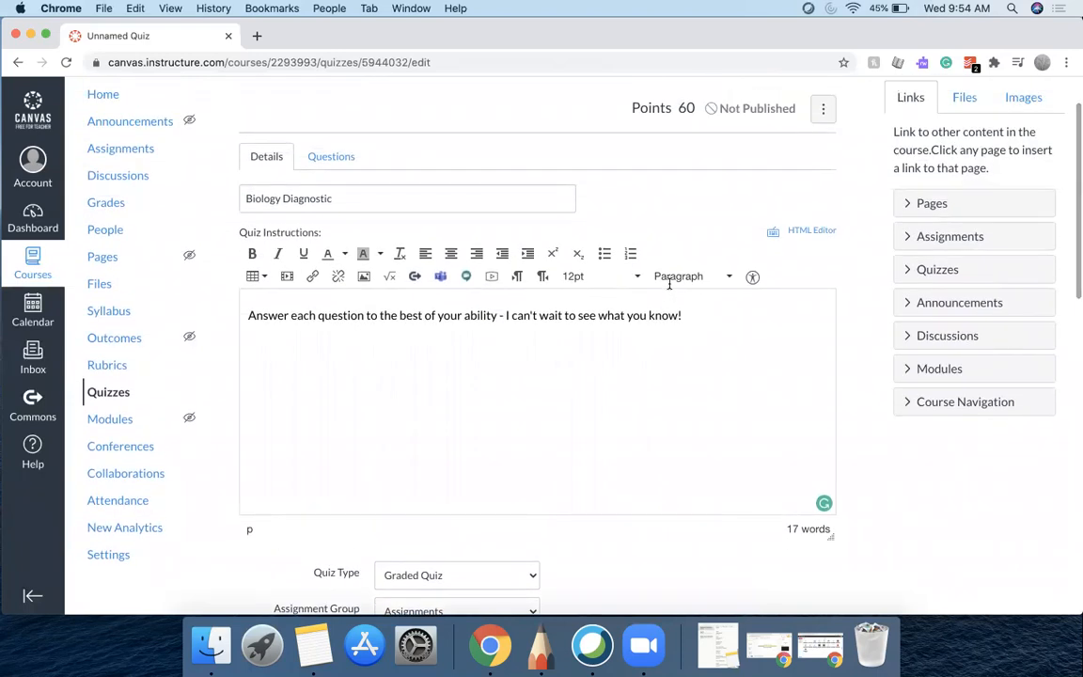
scroll(670, 283, "down", 1)
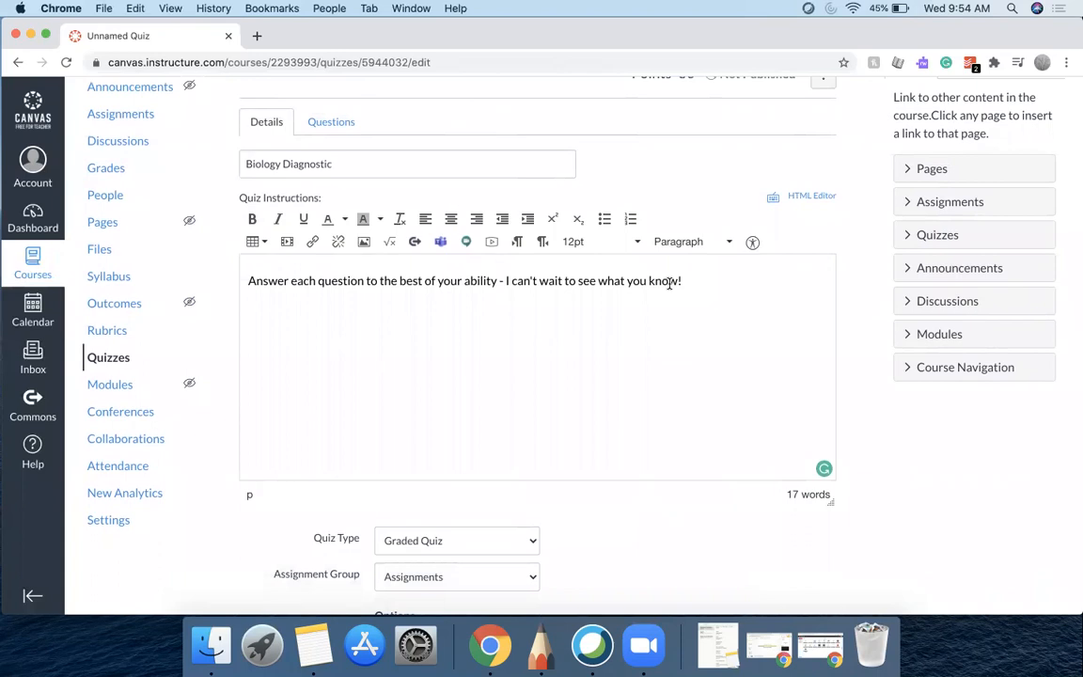
scroll(669, 283, "down", 1)
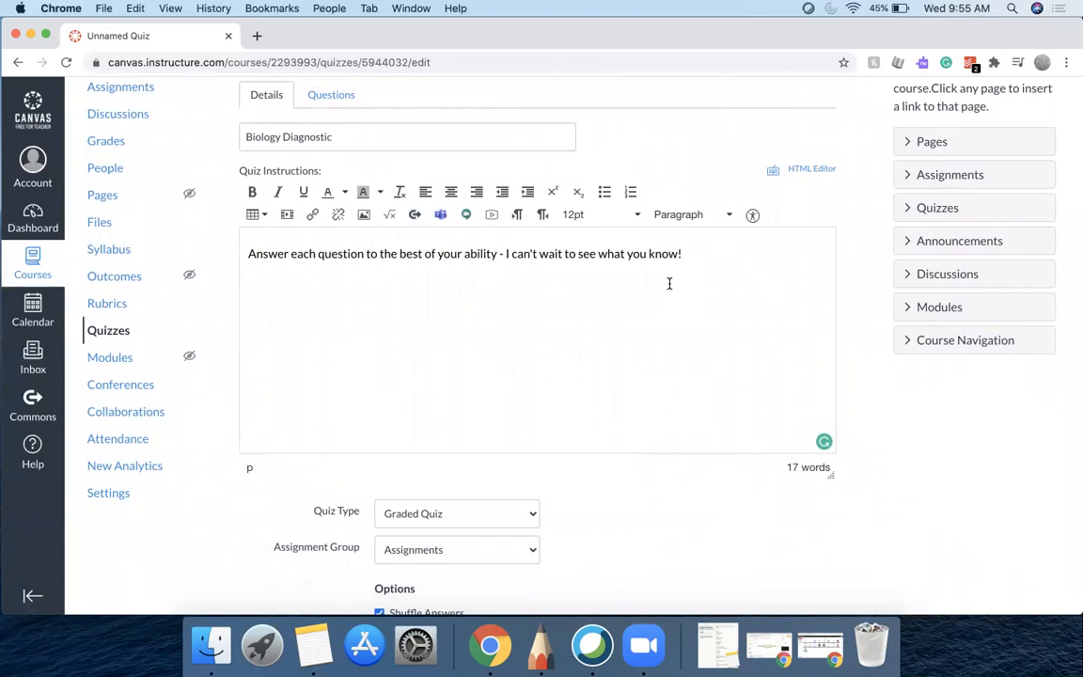
scroll(669, 283, "down", 5)
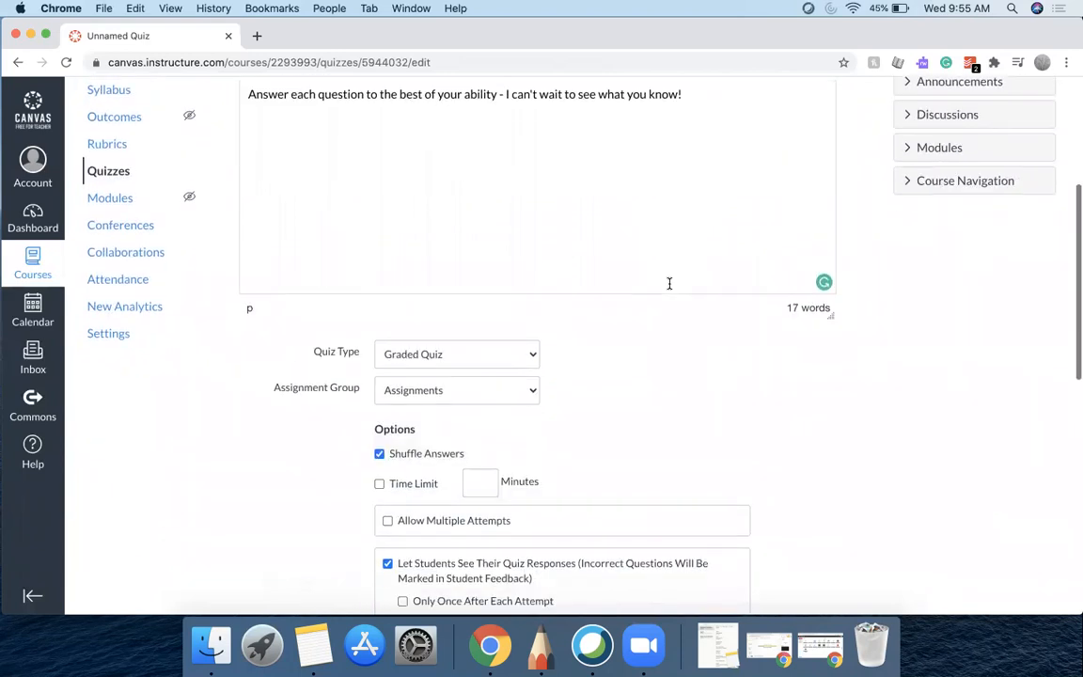
scroll(669, 283, "down", 2)
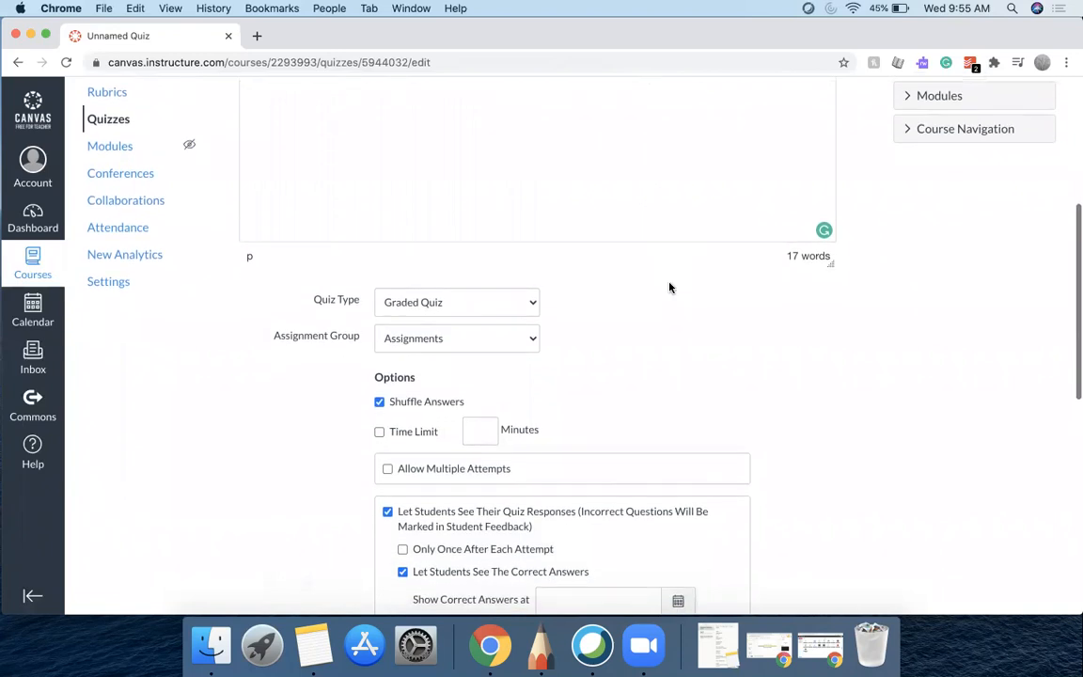
Enable a time limit of 60 minutes for the quiz
left_click(380, 432)
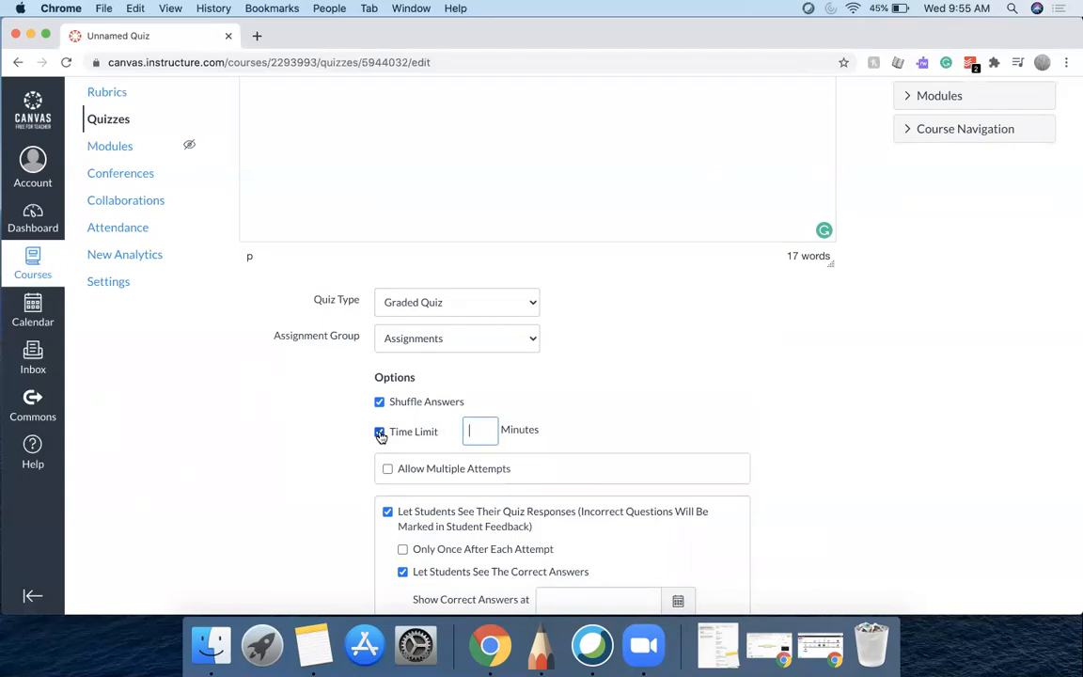
type("60")
left_click(665, 407)
scroll(665, 407, "down", 3)
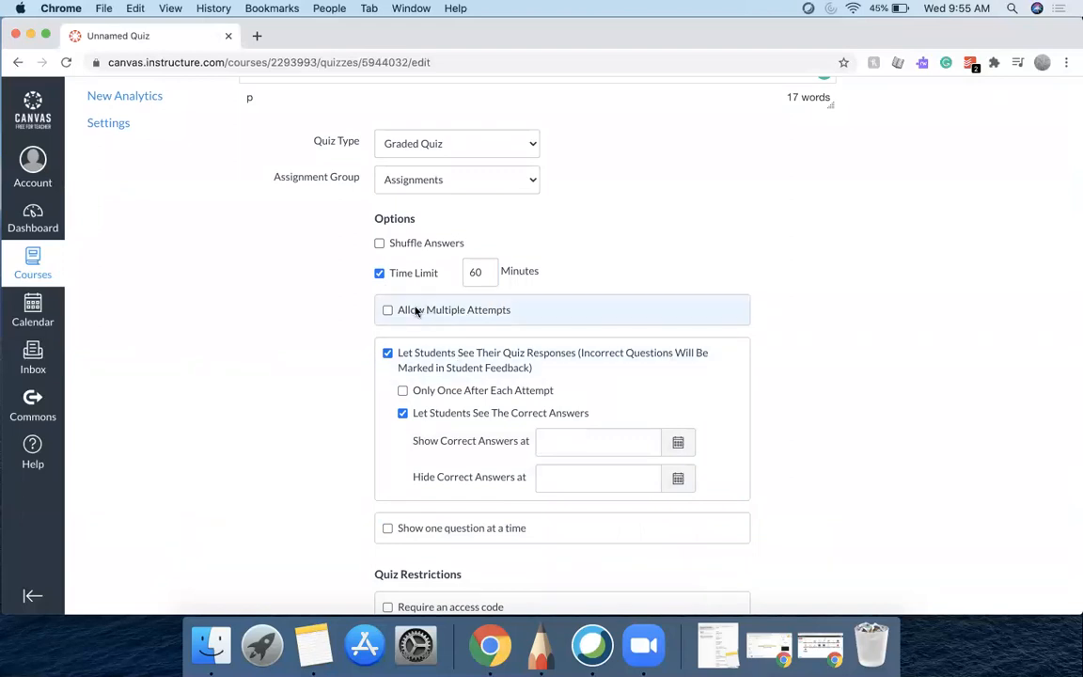
left_click(388, 310)
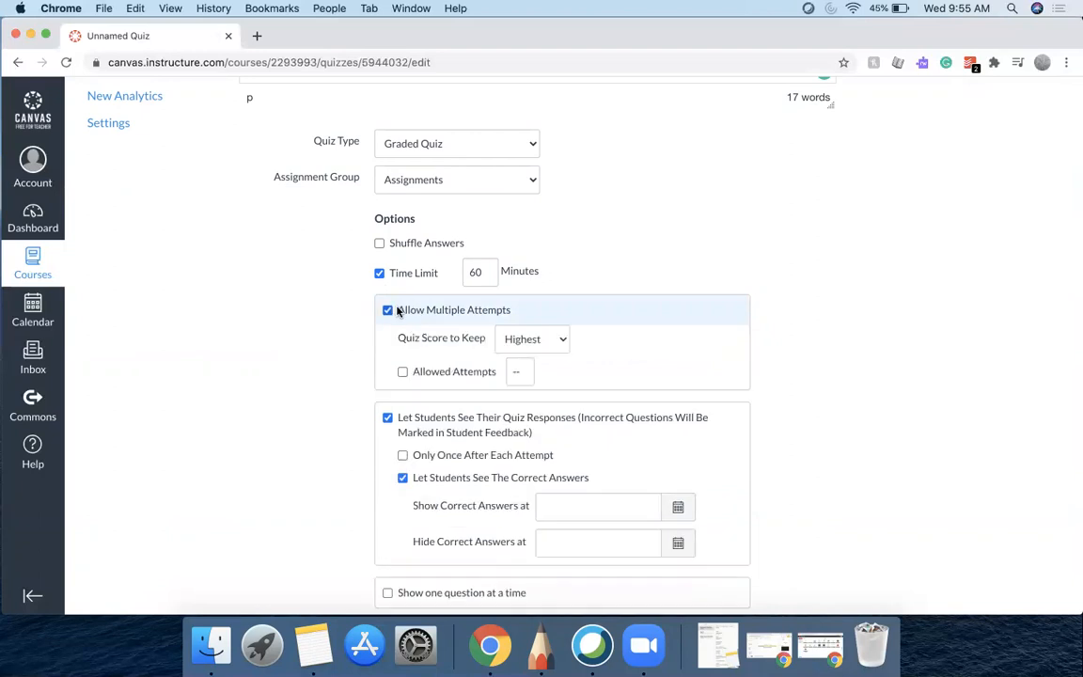
left_click(544, 344)
left_click(543, 344)
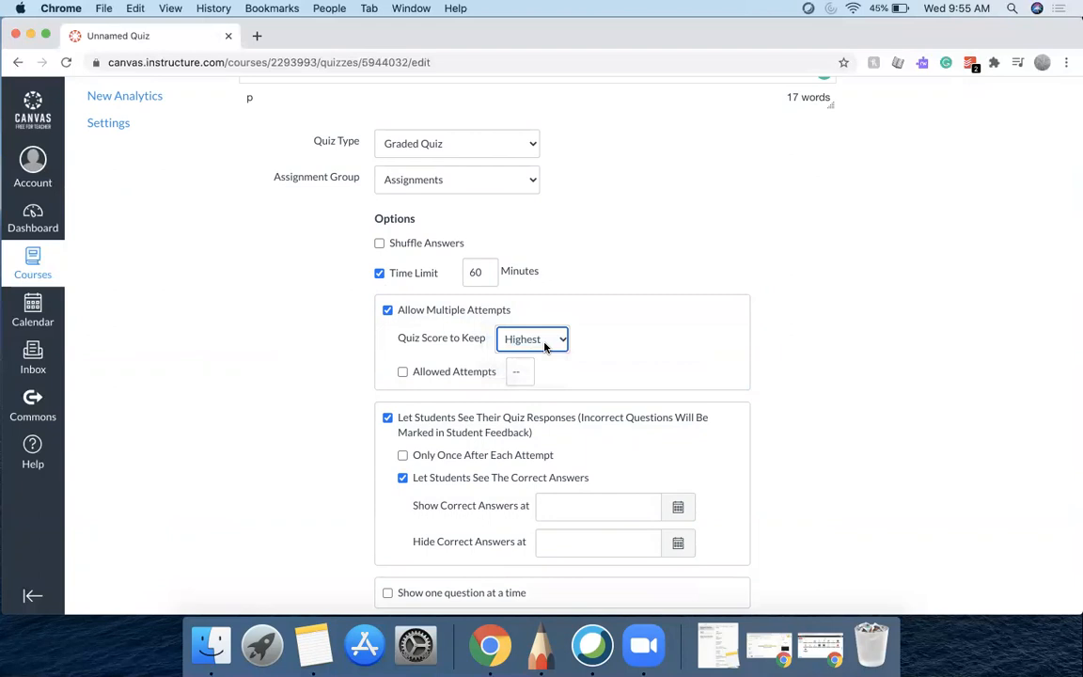
left_click(387, 311)
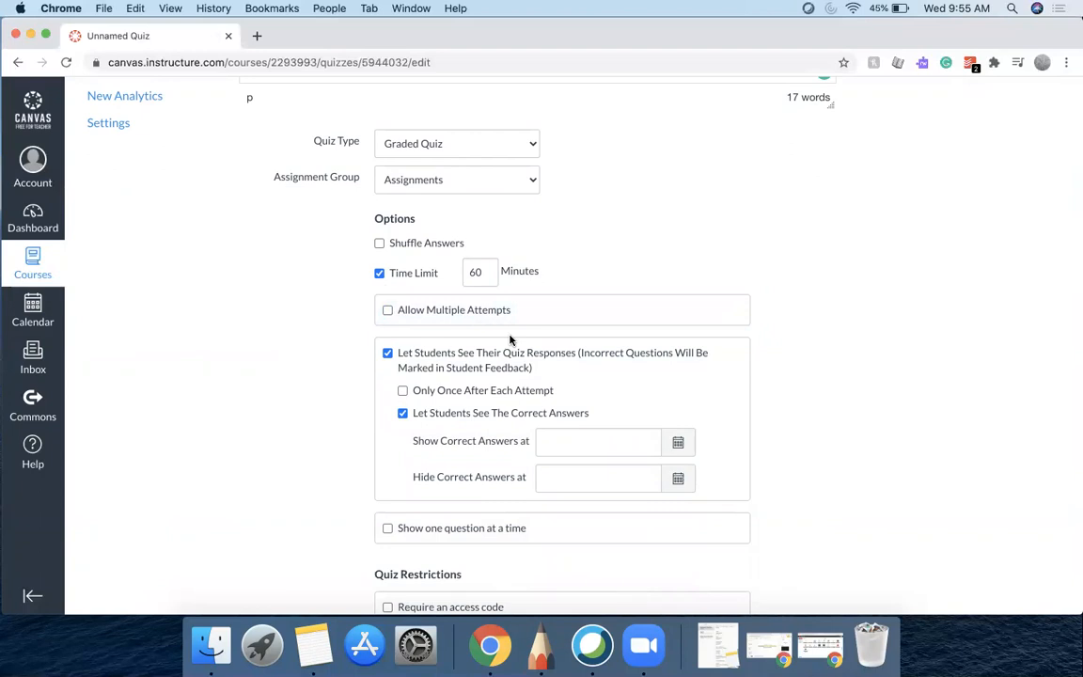
scroll(510, 339, "down", 3)
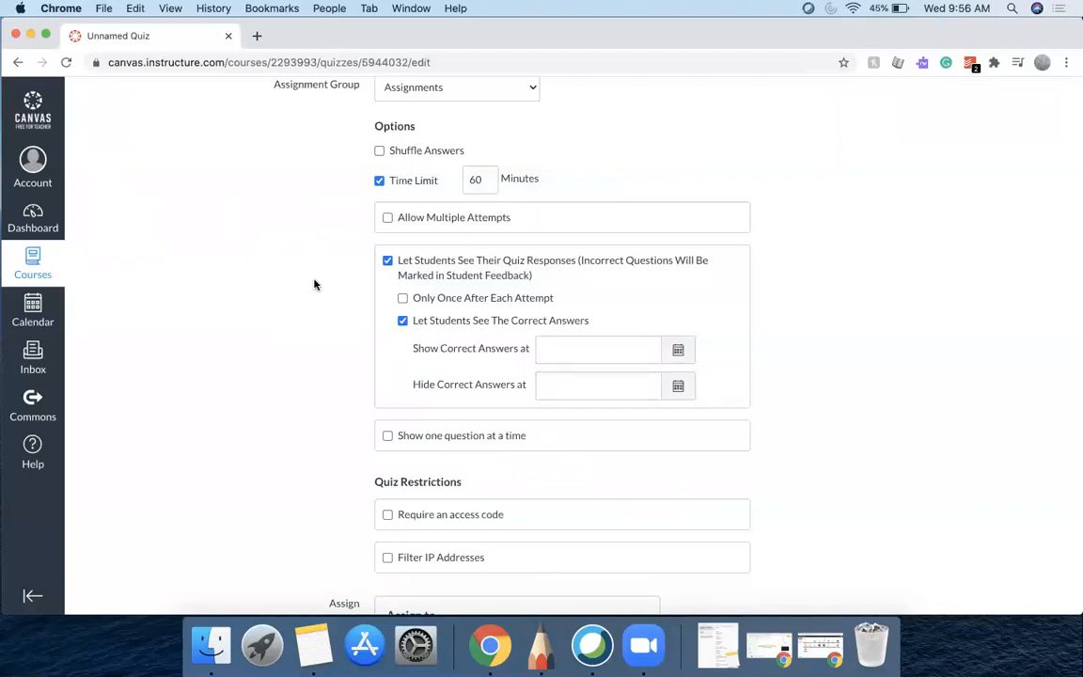
left_click(403, 322)
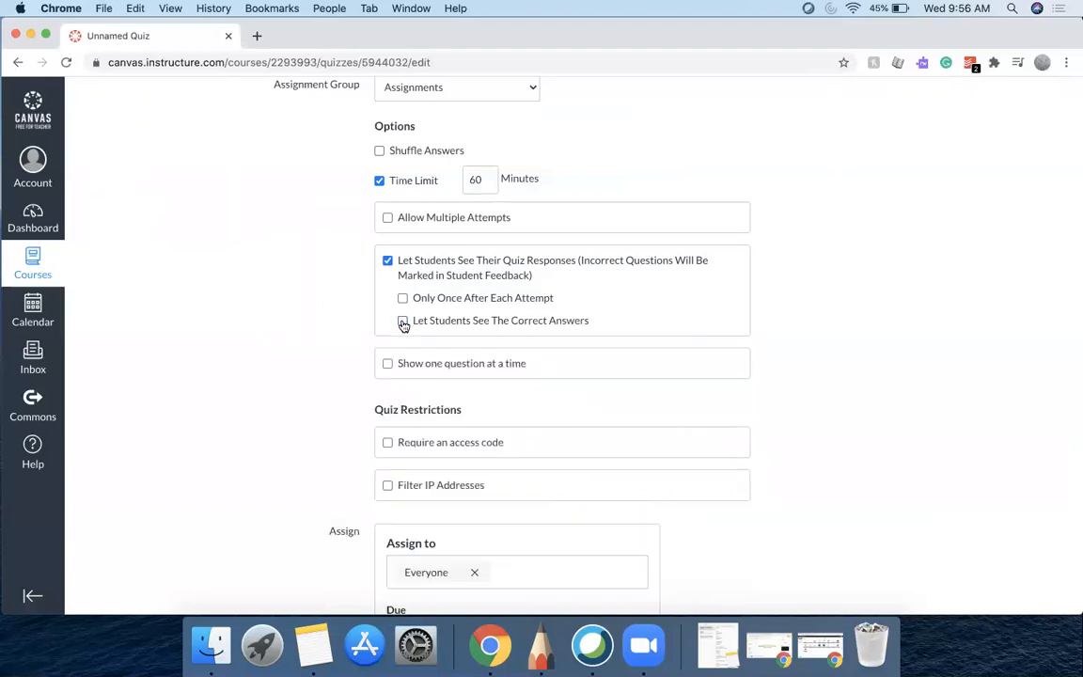
left_click(403, 322)
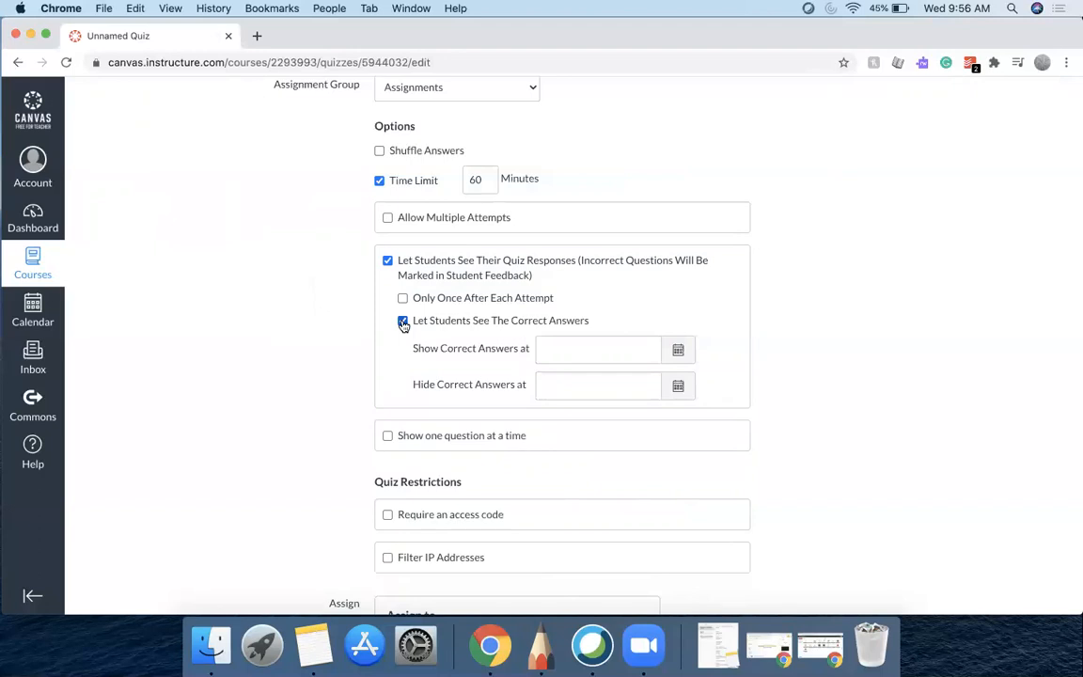
left_click(402, 321)
left_click(403, 321)
Set the date for showing correct answers to Aug 31, 2020
left_click(677, 353)
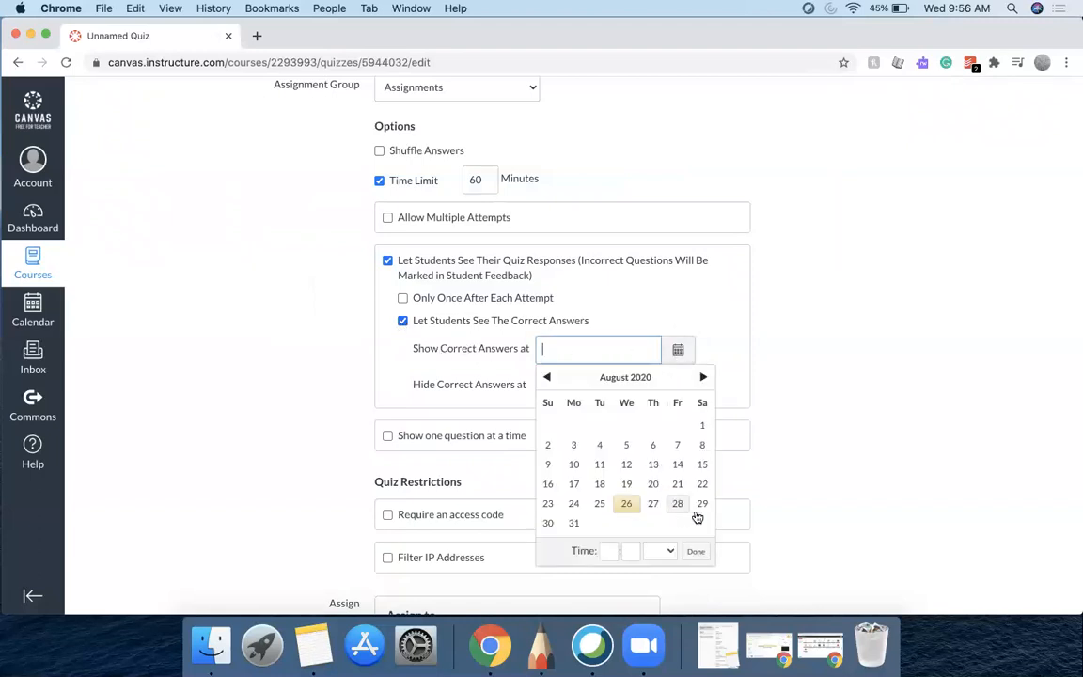
left_click(572, 525)
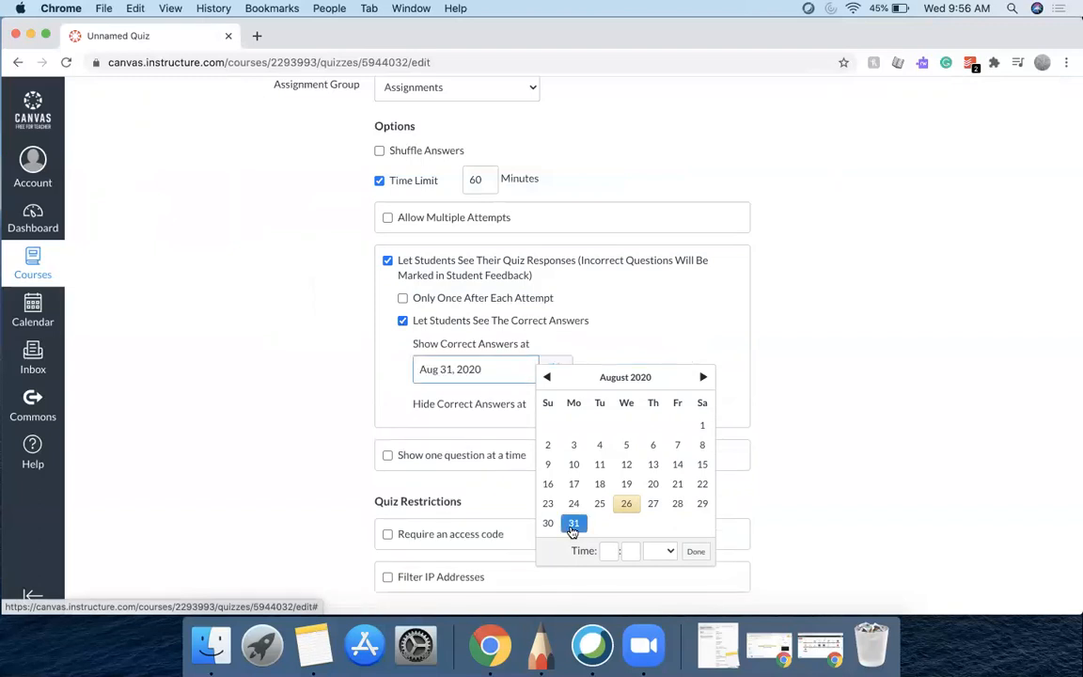
left_click(341, 418)
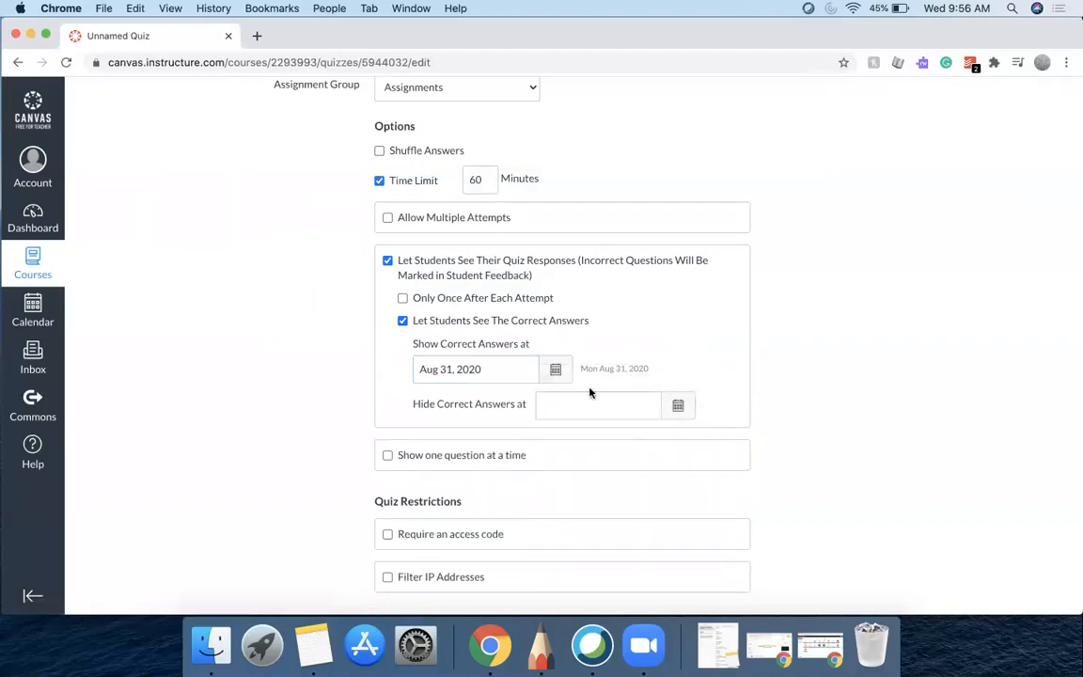
Set the quiz due date to Aug 28 at 11:59pm for everyone
scroll(411, 396, "down", 3)
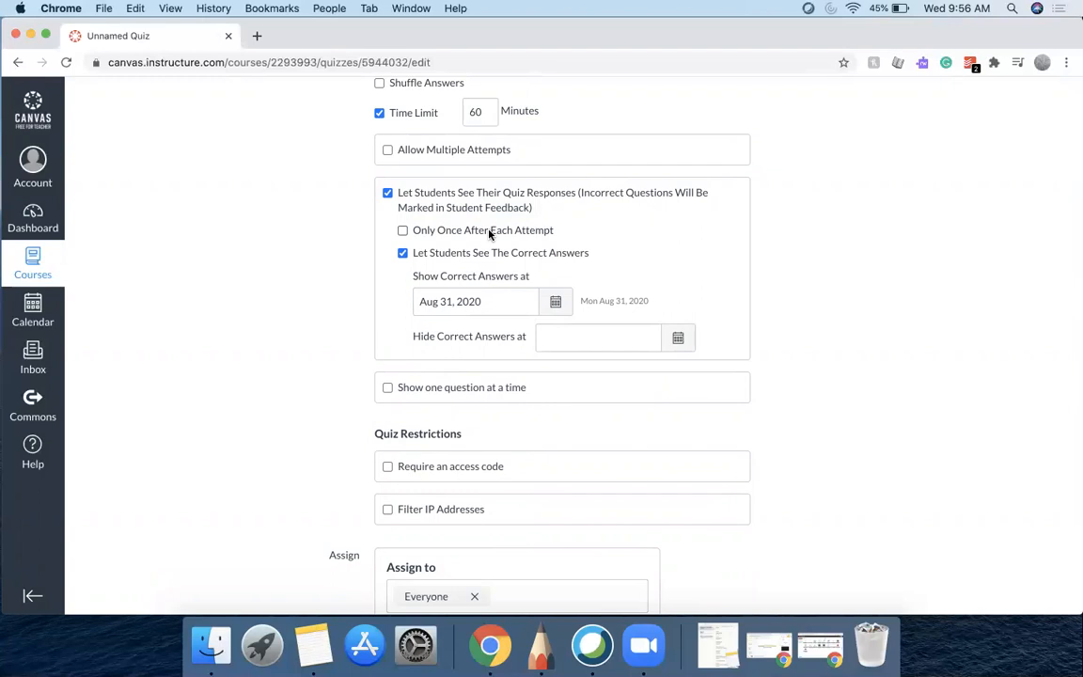
scroll(489, 234, "down", 6)
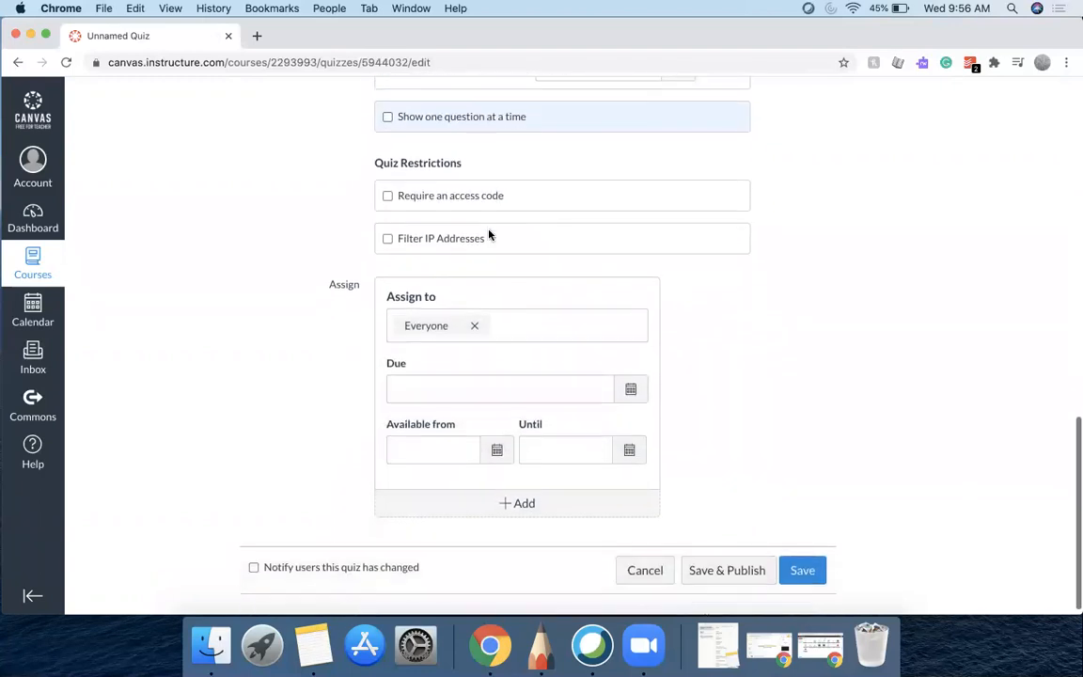
left_click(630, 387)
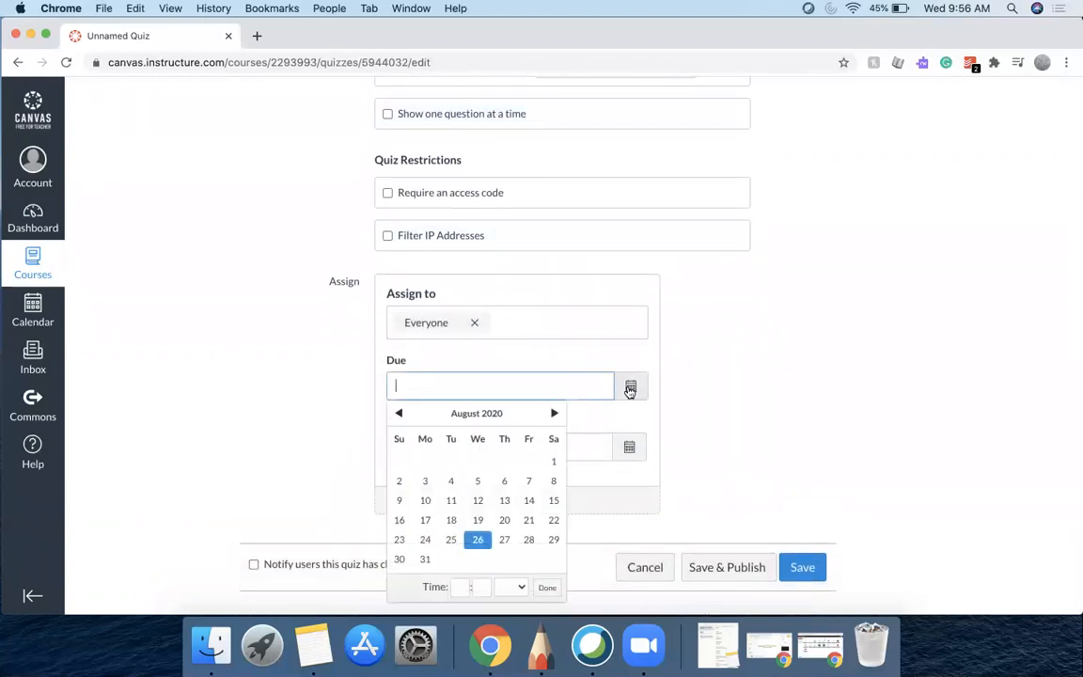
left_click(529, 541)
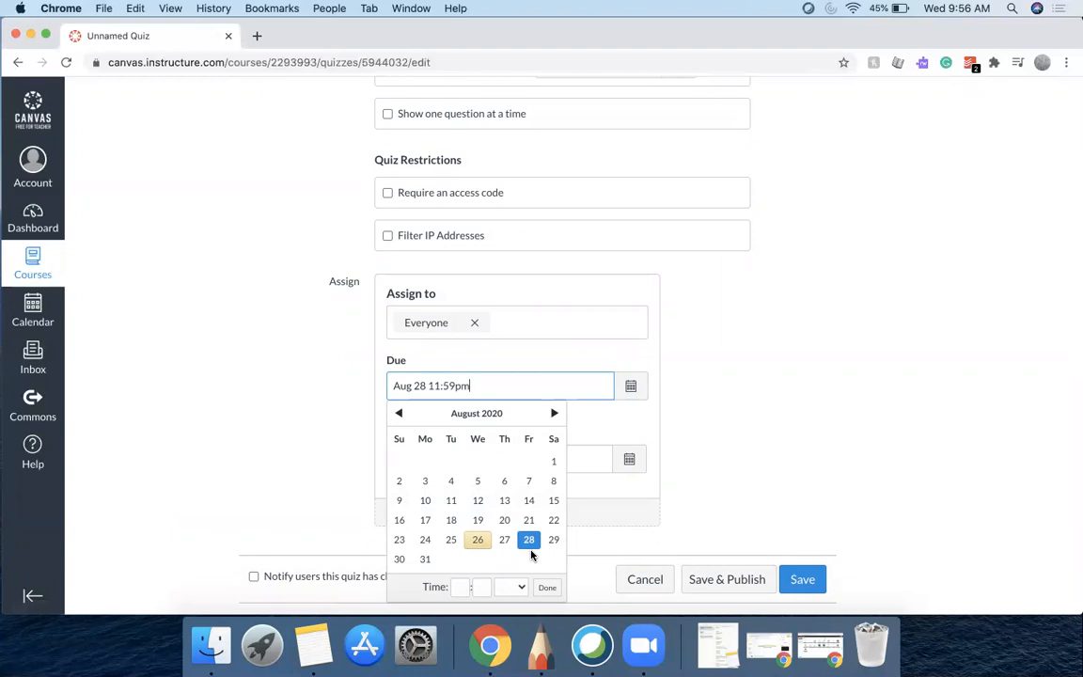
left_click(822, 425)
Set the quiz's Available from date to Aug 26
scroll(822, 423, "up", 7)
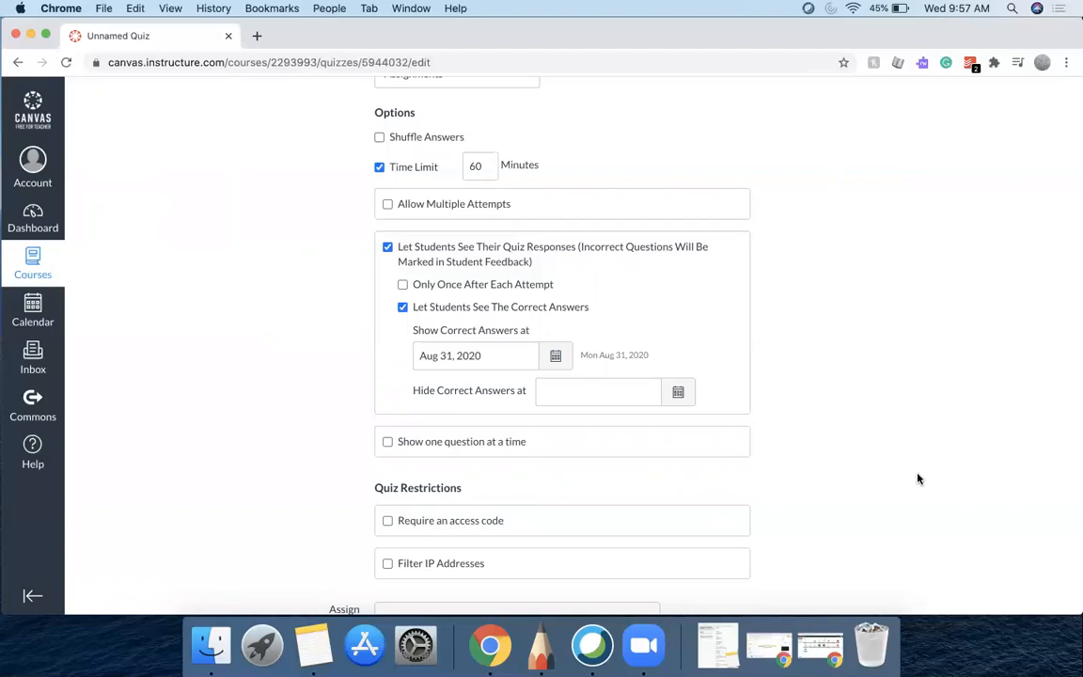
scroll(871, 464, "down", 5)
scroll(870, 464, "down", 10)
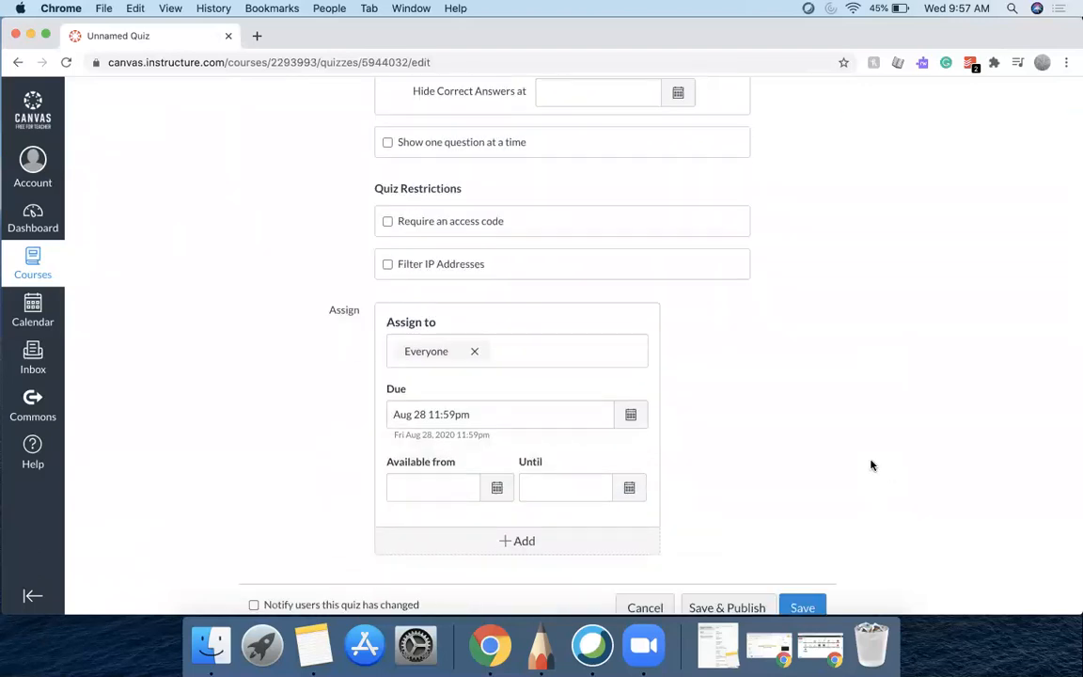
left_click(496, 488)
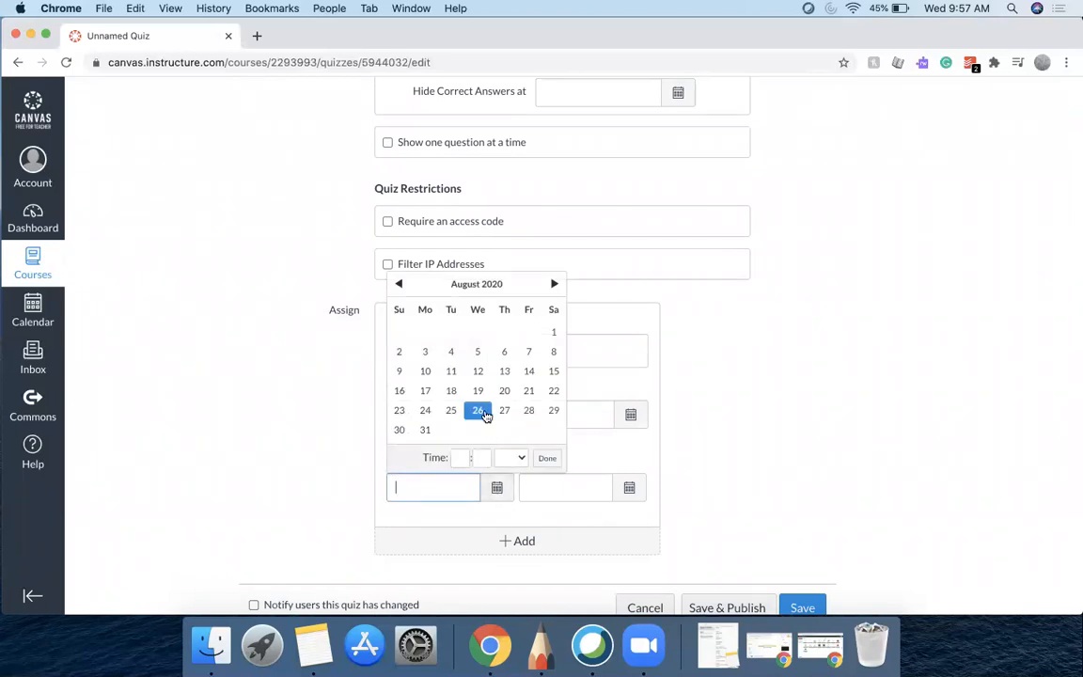
left_click(479, 411)
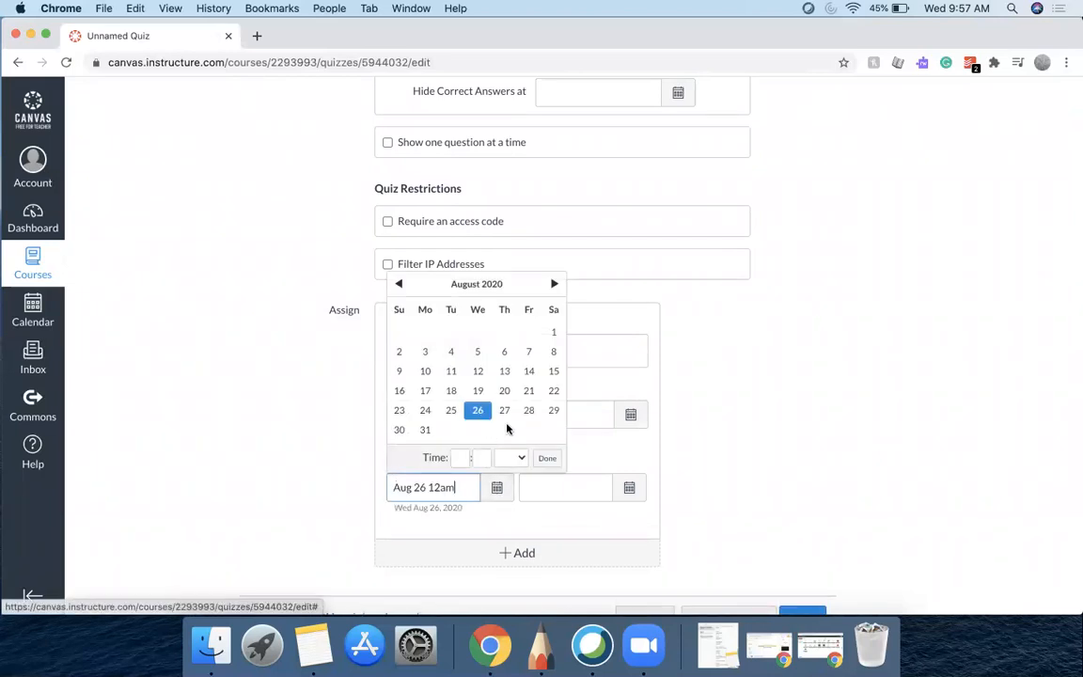
Set the quiz's Until date to Oct 1 at 11:59pm
left_click(632, 488)
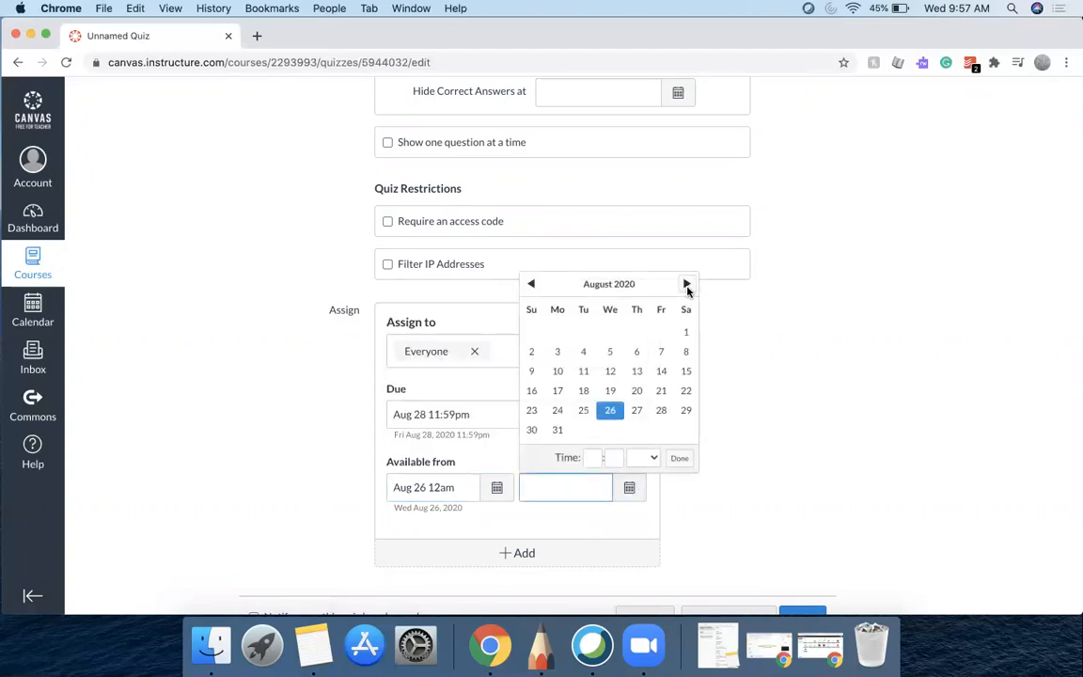
left_click(686, 285)
left_click(686, 284)
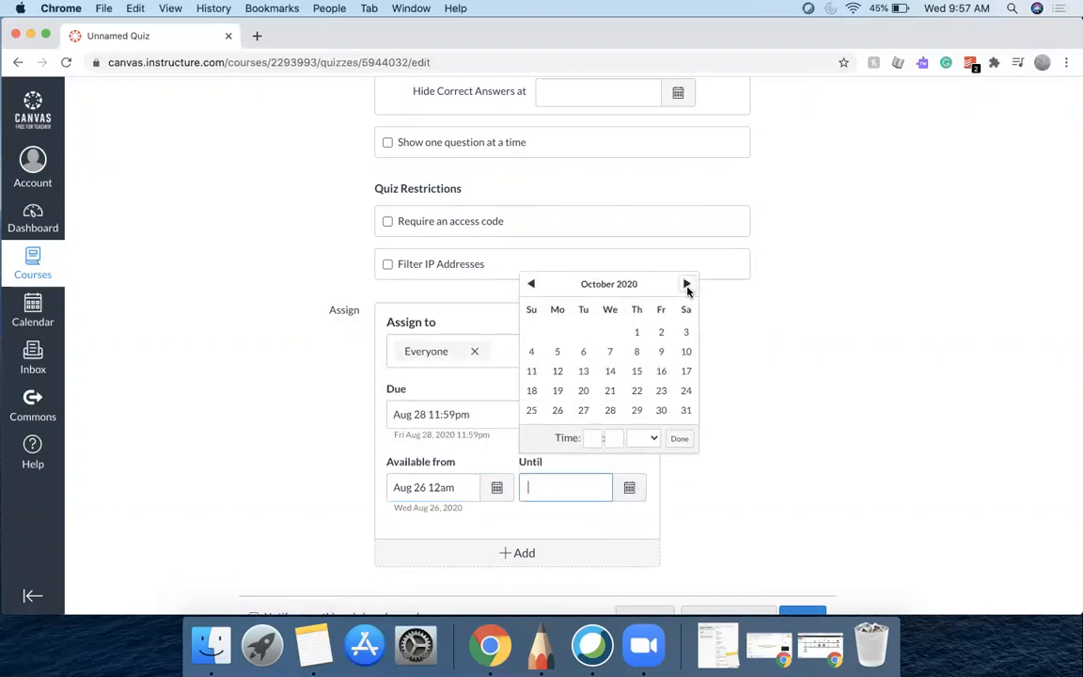
left_click(636, 332)
left_click(756, 467)
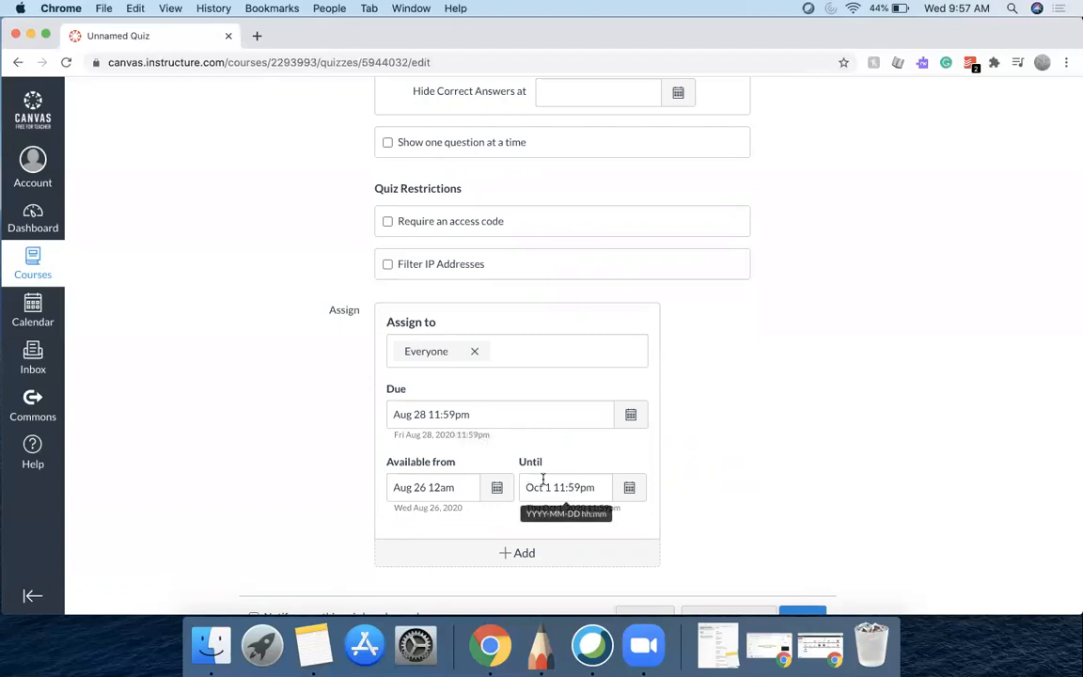
left_click(627, 489)
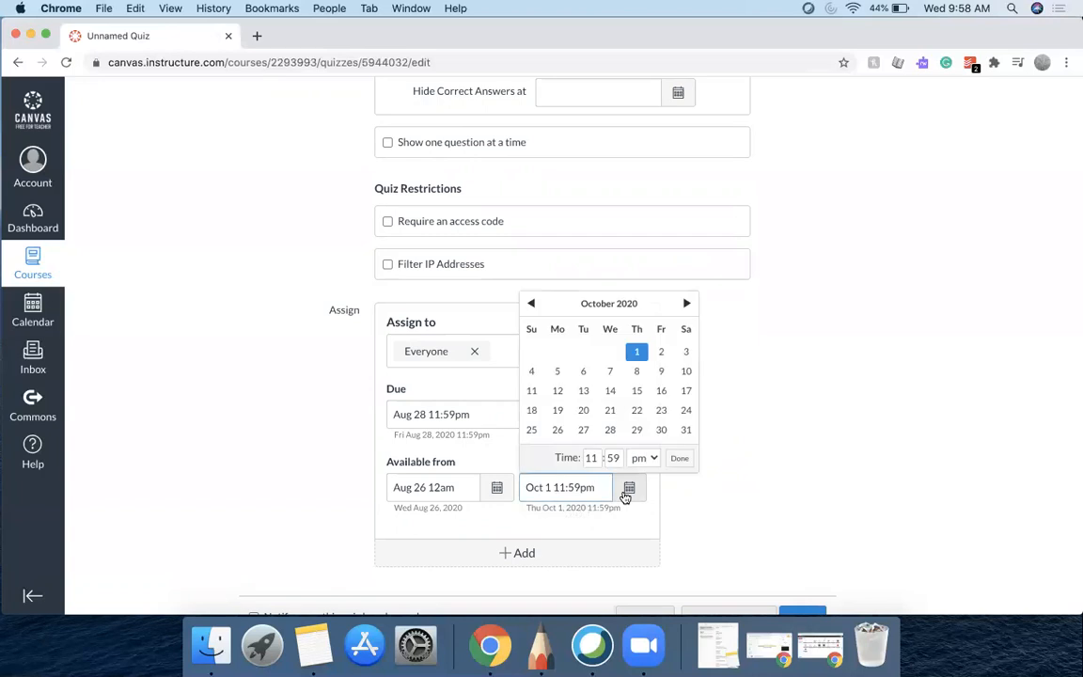
left_click(689, 501)
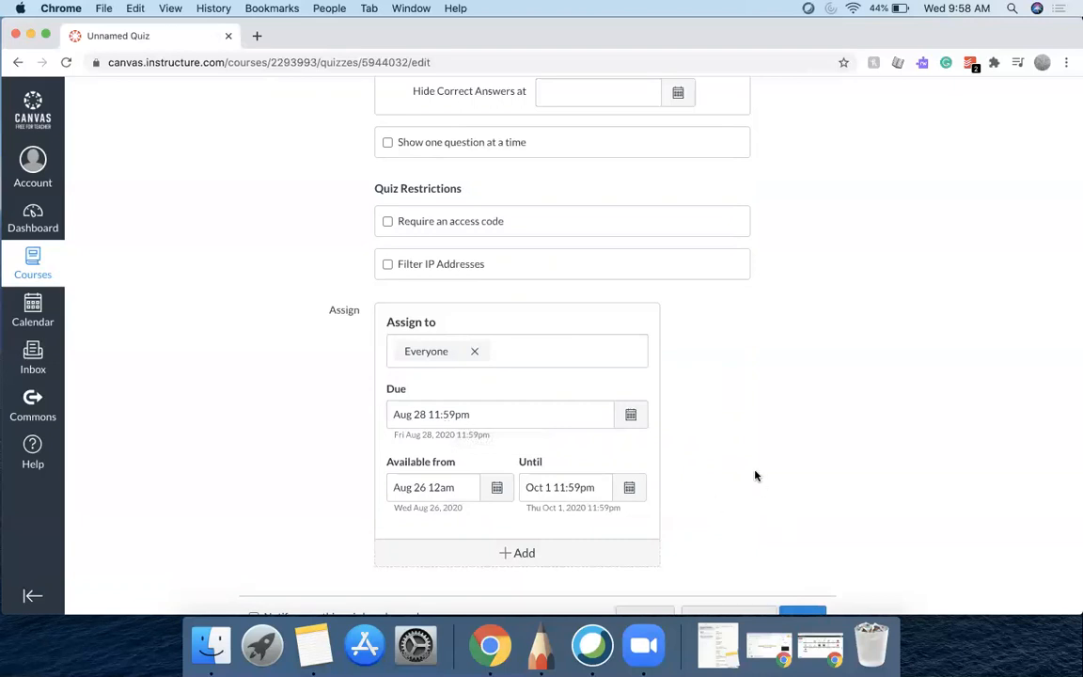
Save the quiz settings
scroll(755, 476, "up", 15)
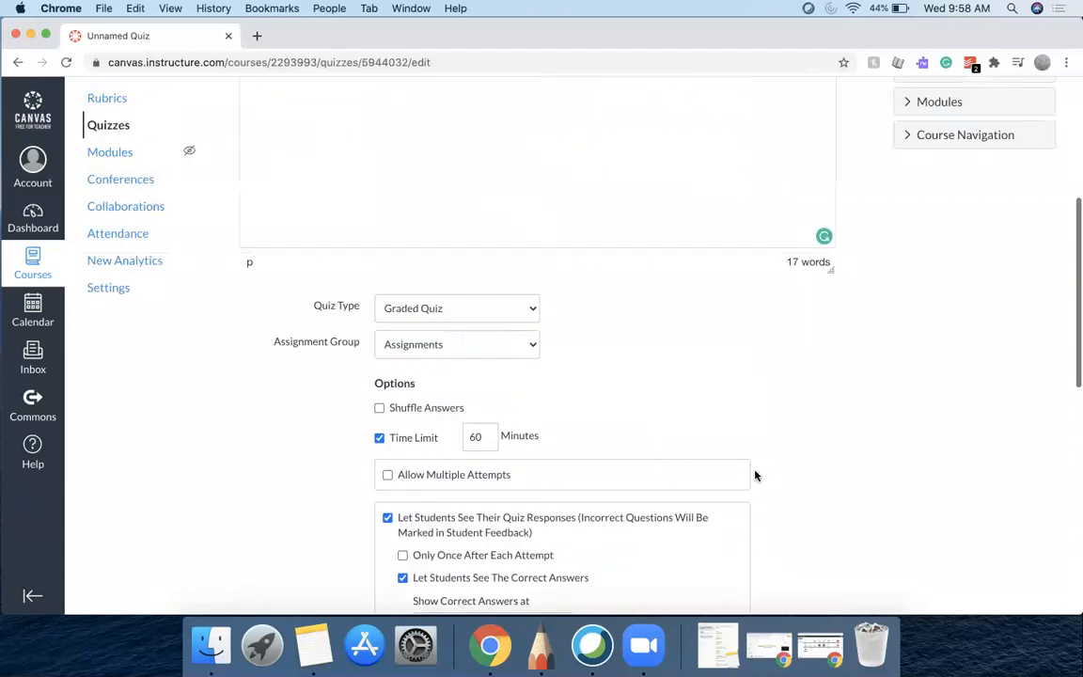
scroll(755, 475, "up", 2)
scroll(755, 476, "down", 15)
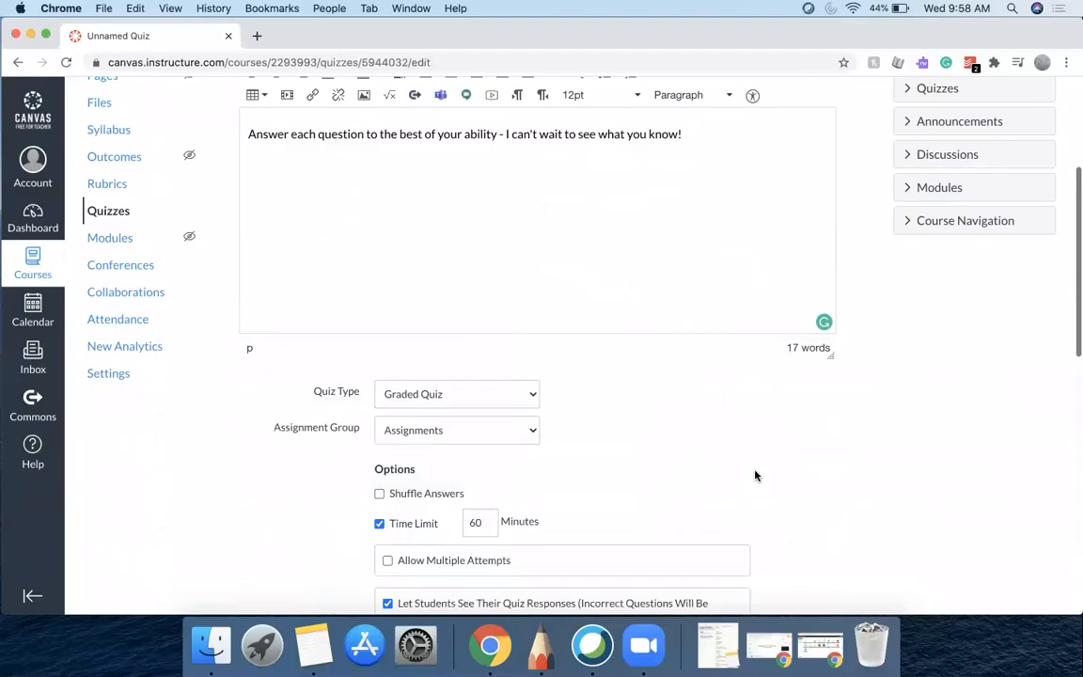
scroll(755, 476, "down", 1)
left_click(804, 562)
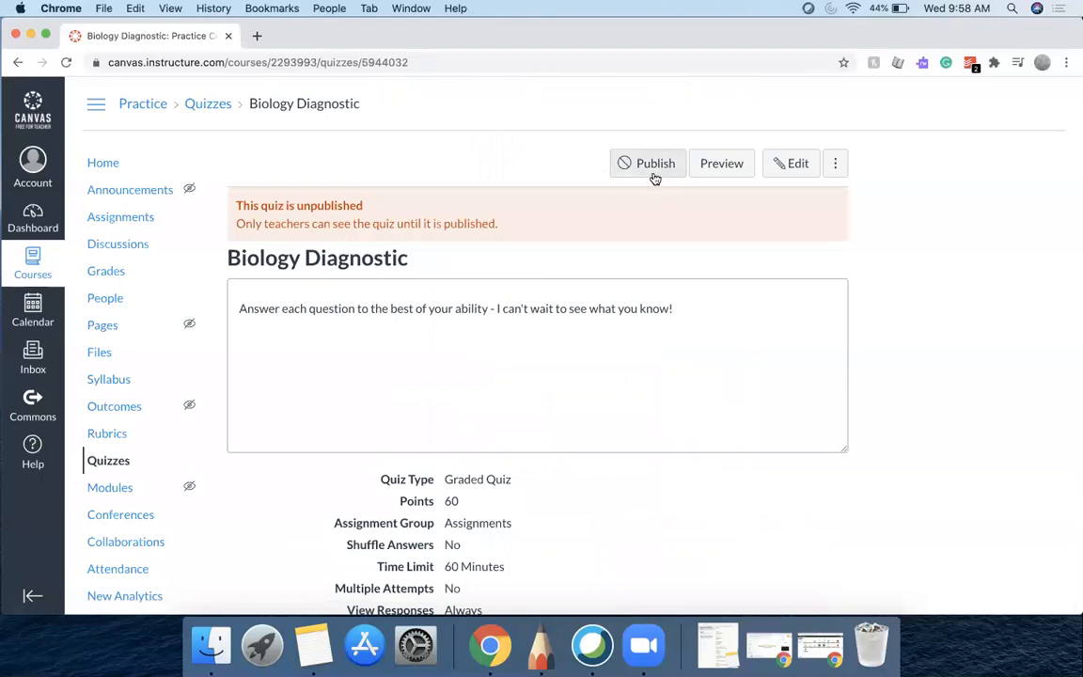
Preview the Biology Diagnostic quiz and scroll through its questions
left_click(722, 166)
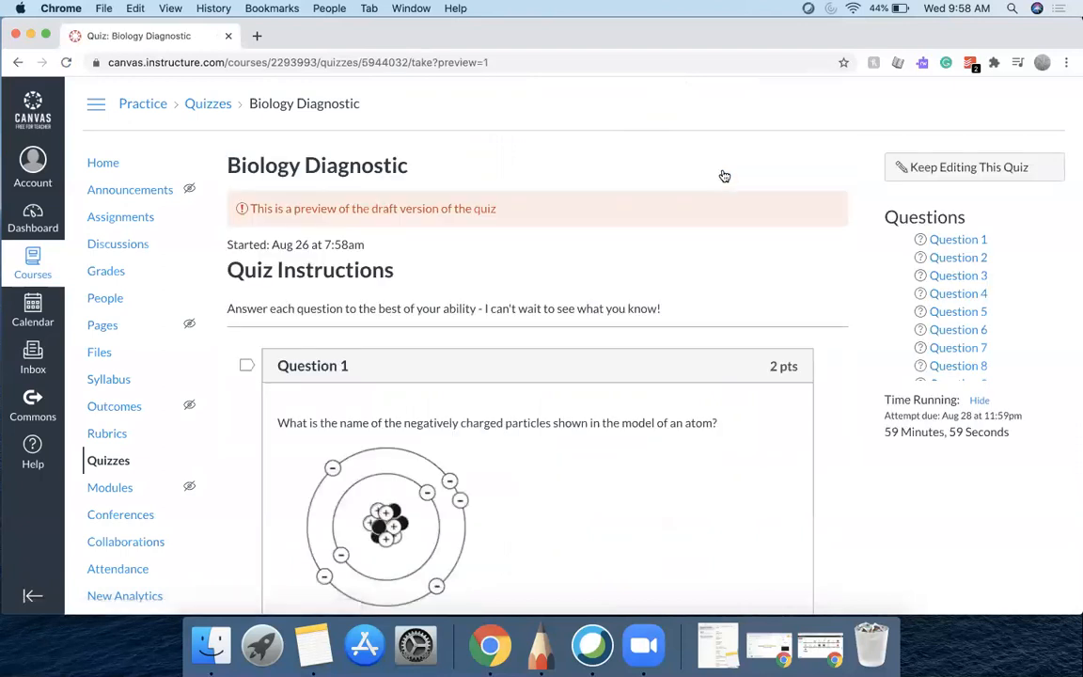
scroll(755, 270, "down", 5)
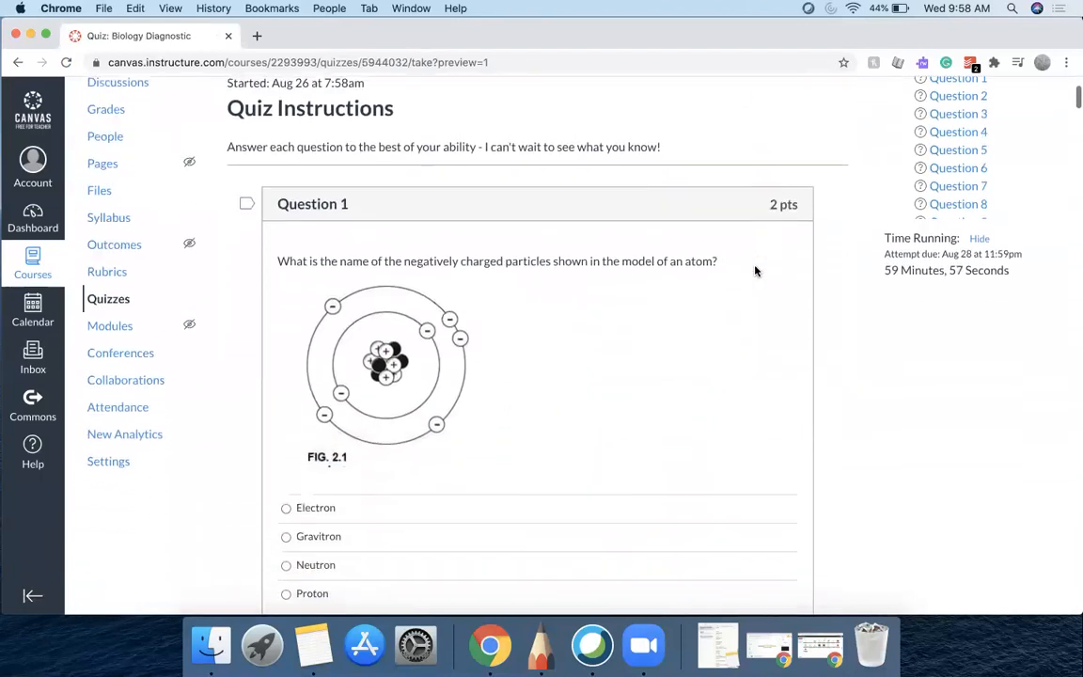
scroll(755, 270, "down", 6)
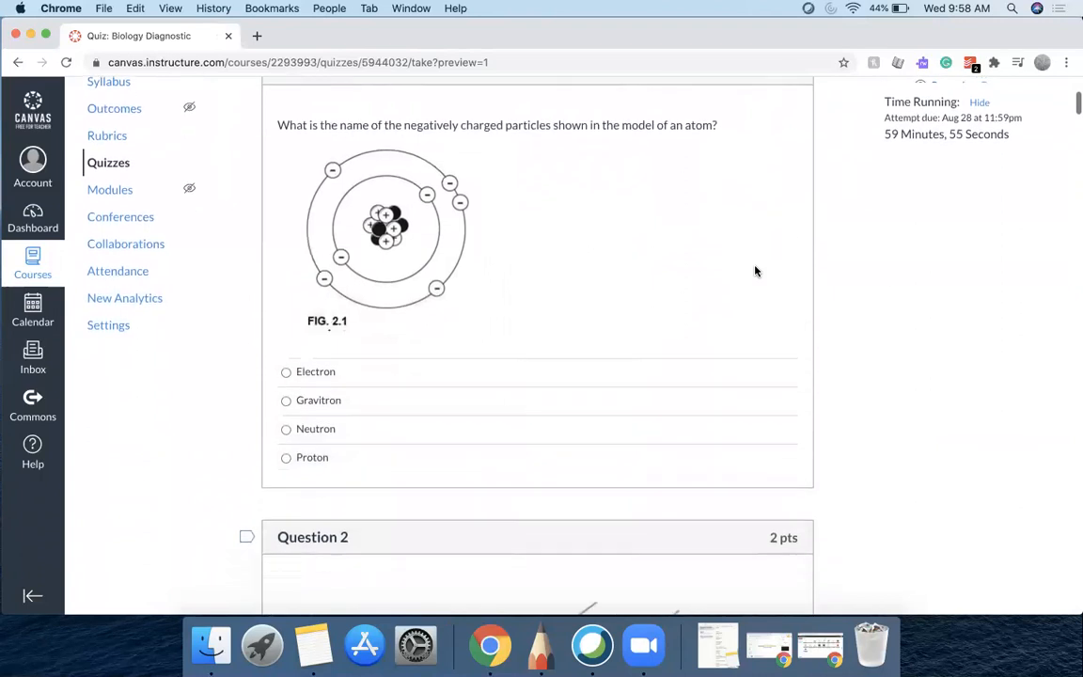
scroll(754, 271, "down", 20)
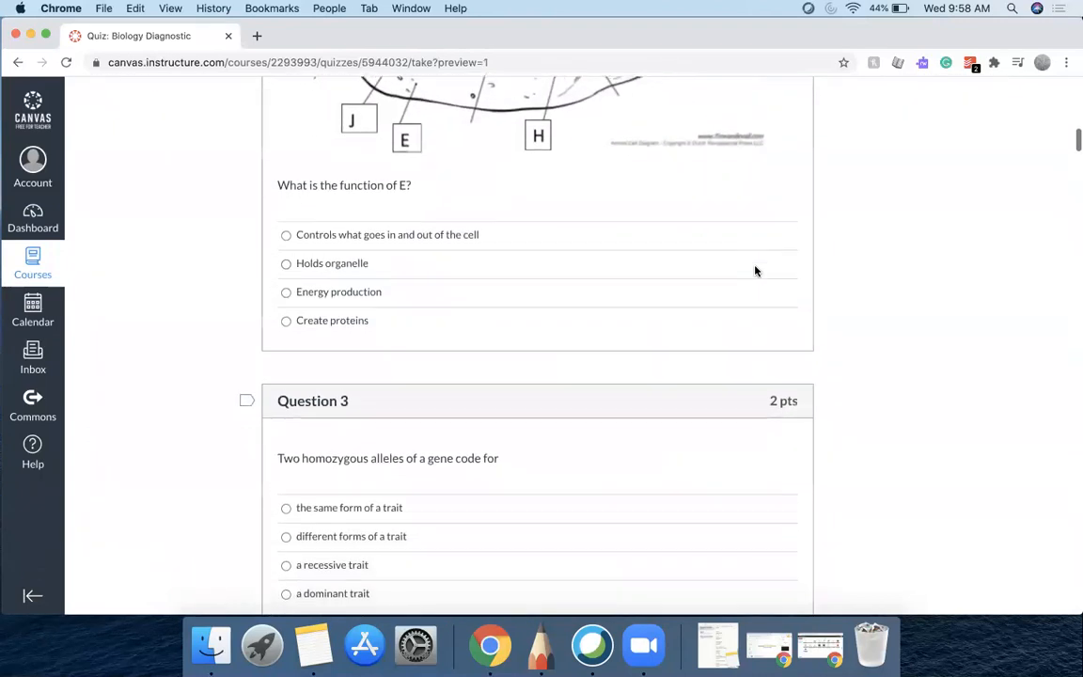
scroll(755, 270, "down", 18)
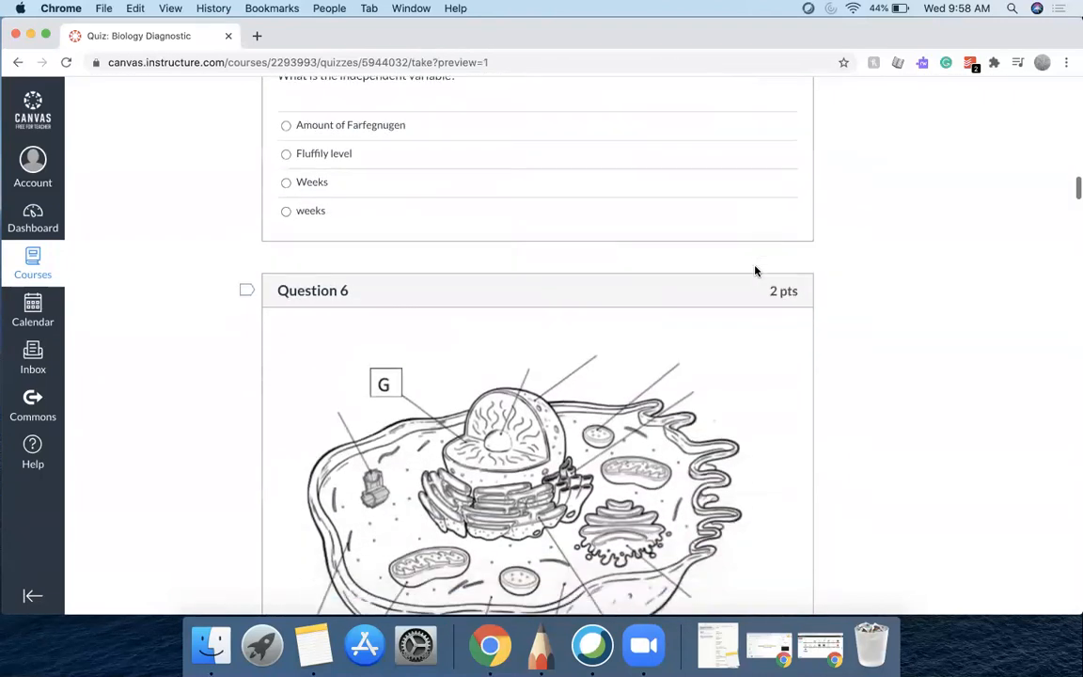
scroll(755, 271, "down", 17)
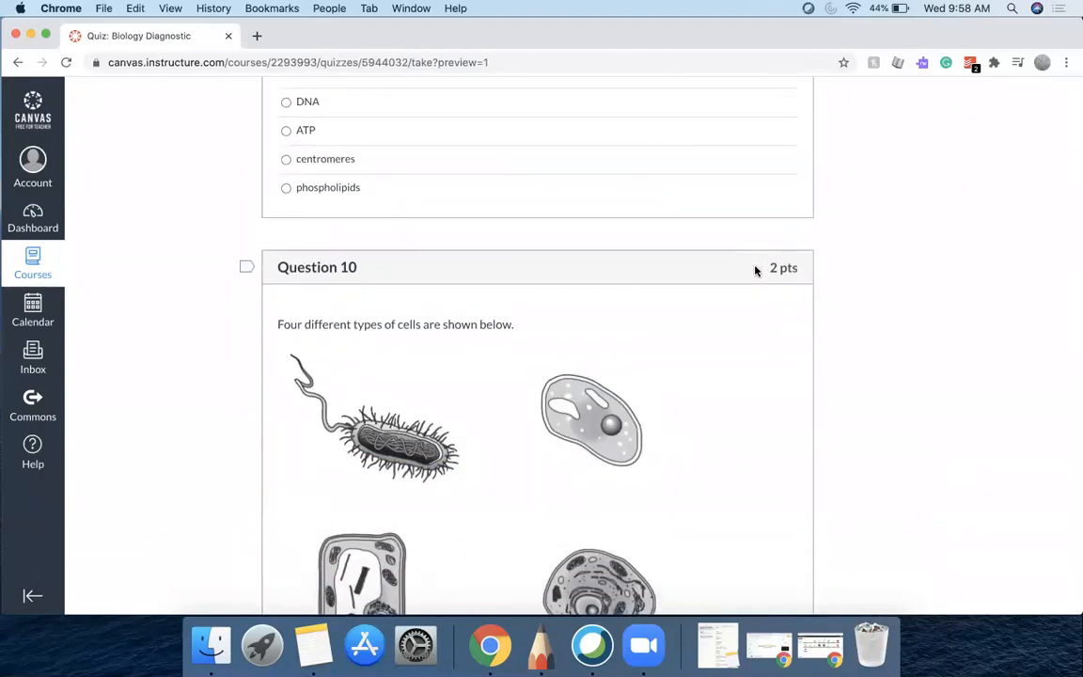
scroll(755, 271, "down", 14)
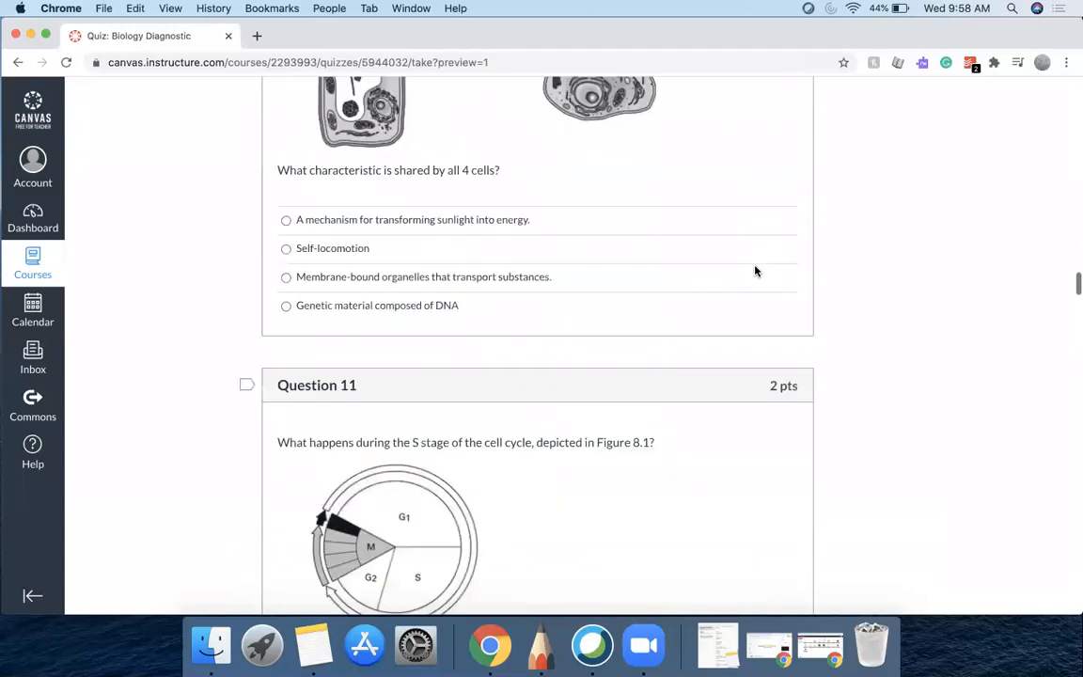
scroll(755, 271, "down", 20)
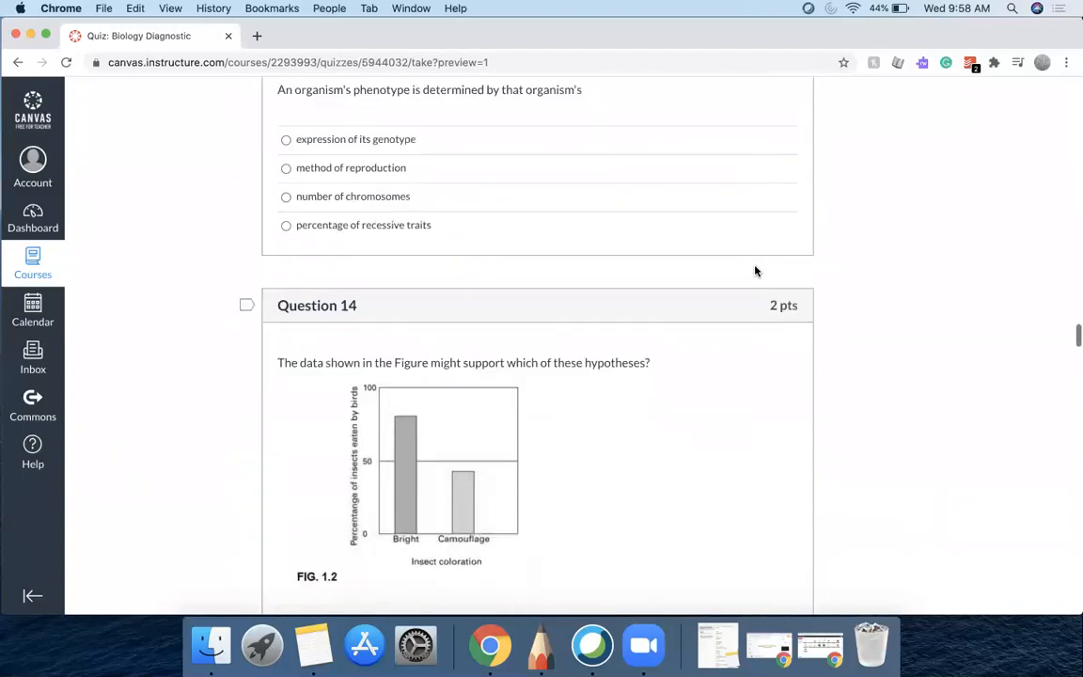
scroll(755, 271, "down", 20)
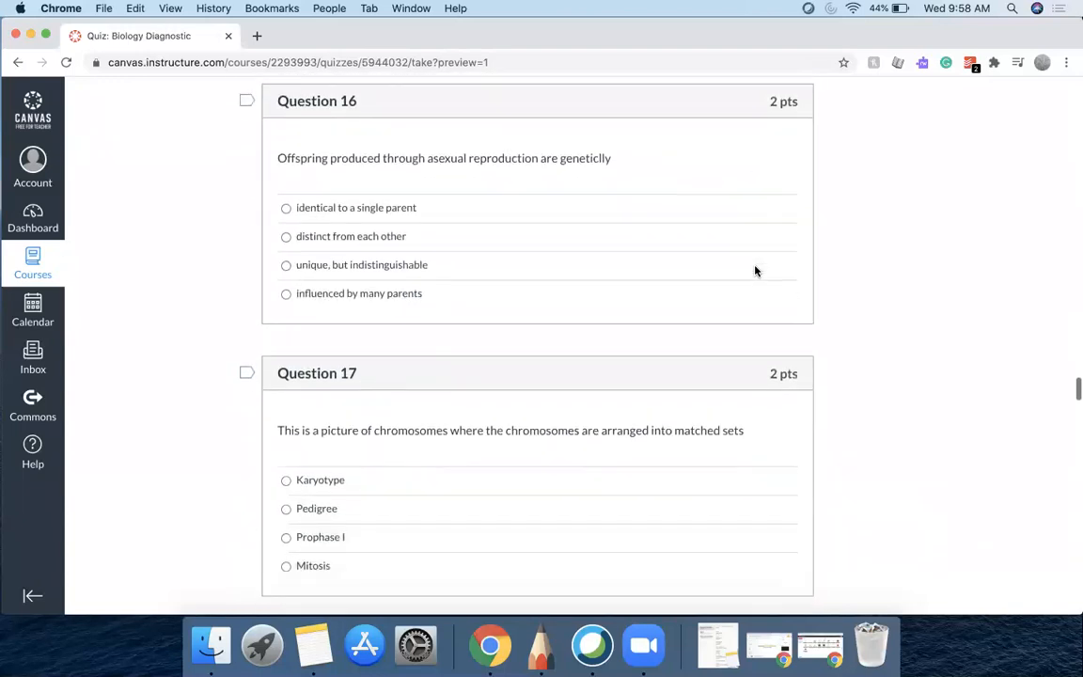
scroll(755, 271, "down", 12)
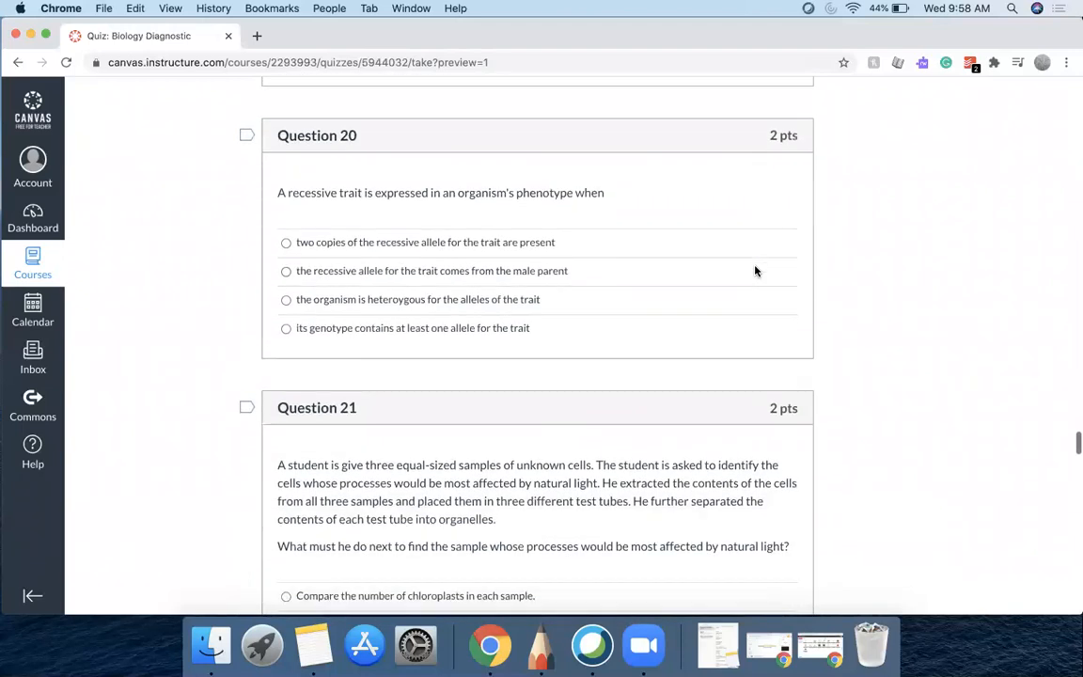
scroll(755, 271, "down", 20)
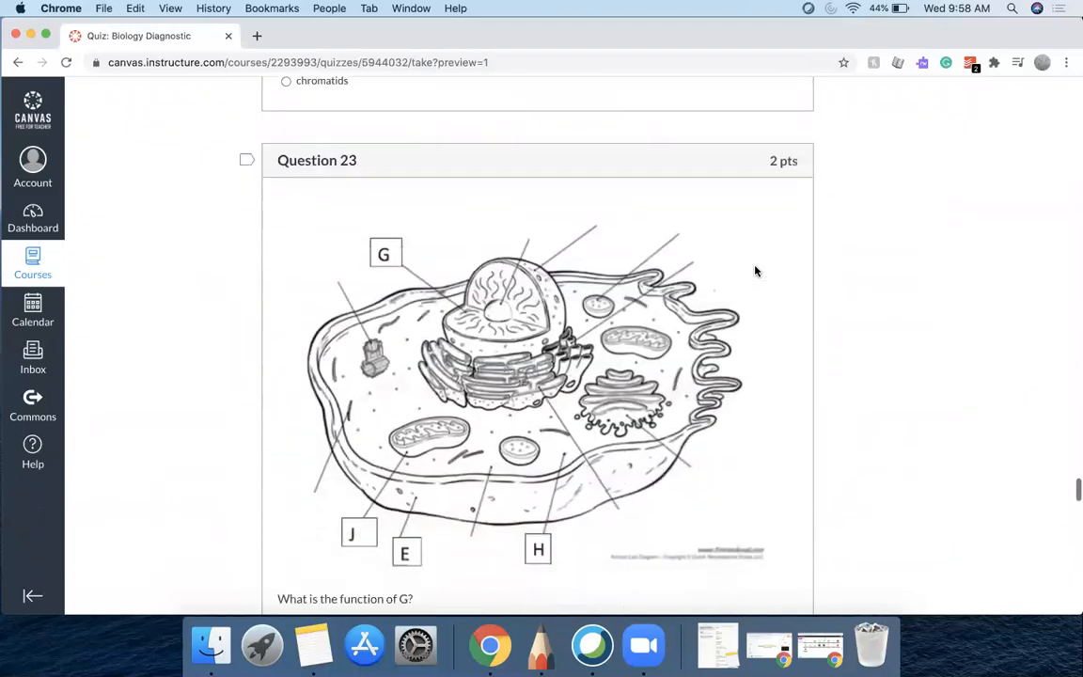
scroll(754, 270, "down", 20)
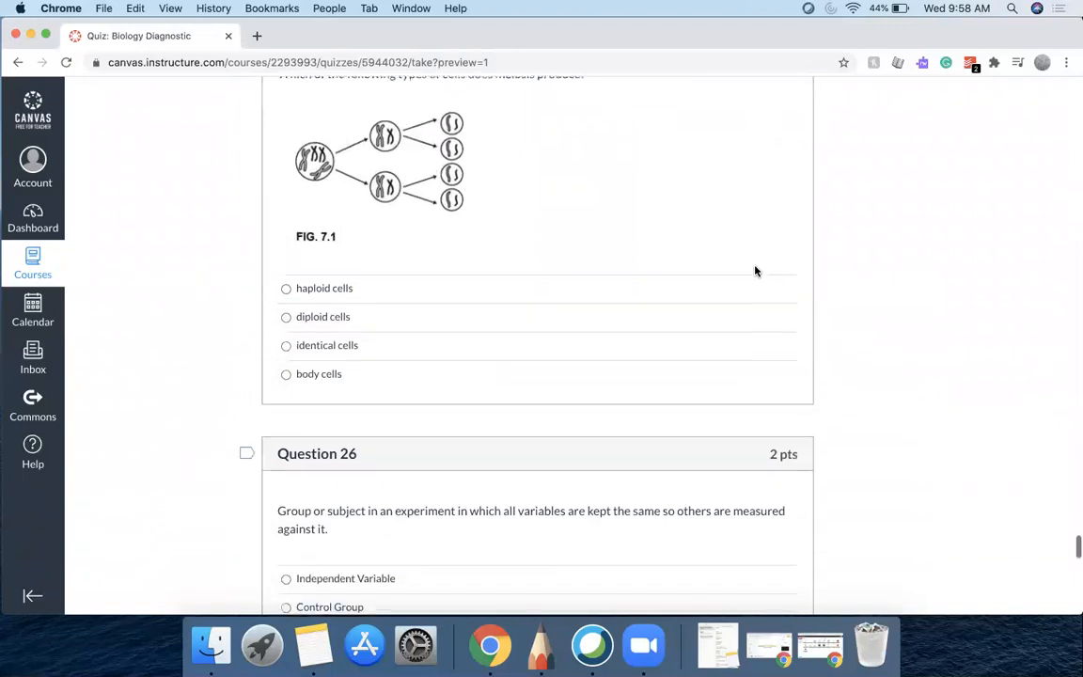
scroll(755, 271, "down", 9)
scroll(755, 270, "up", 5)
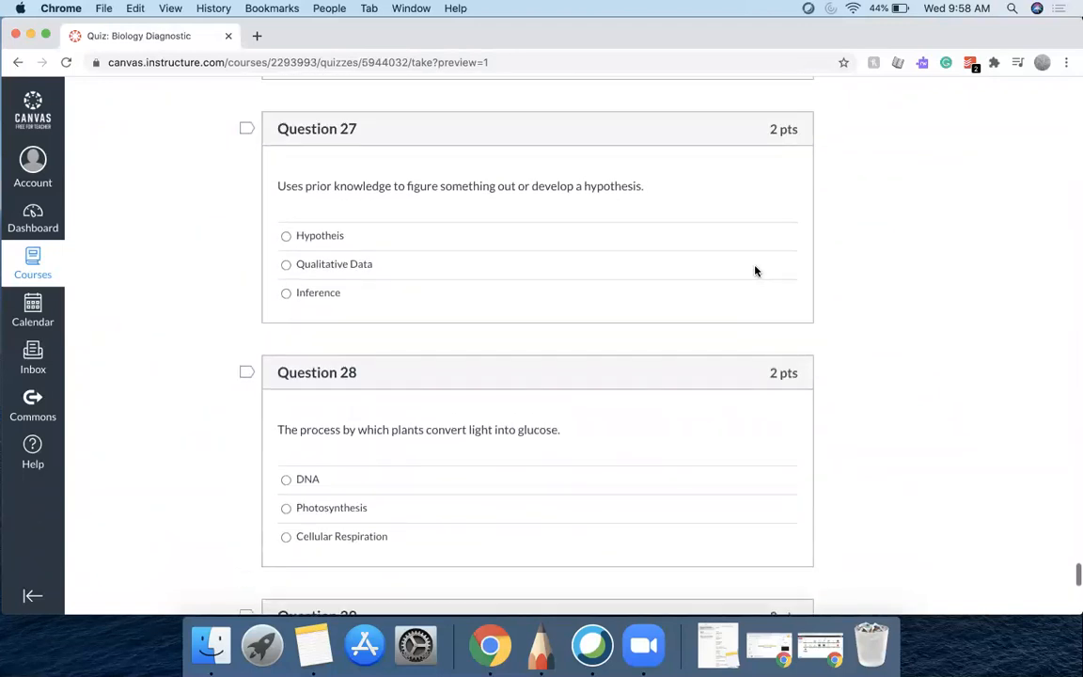
Scroll back and forth through the previewed quiz questions to review them
scroll(755, 271, "up", 8)
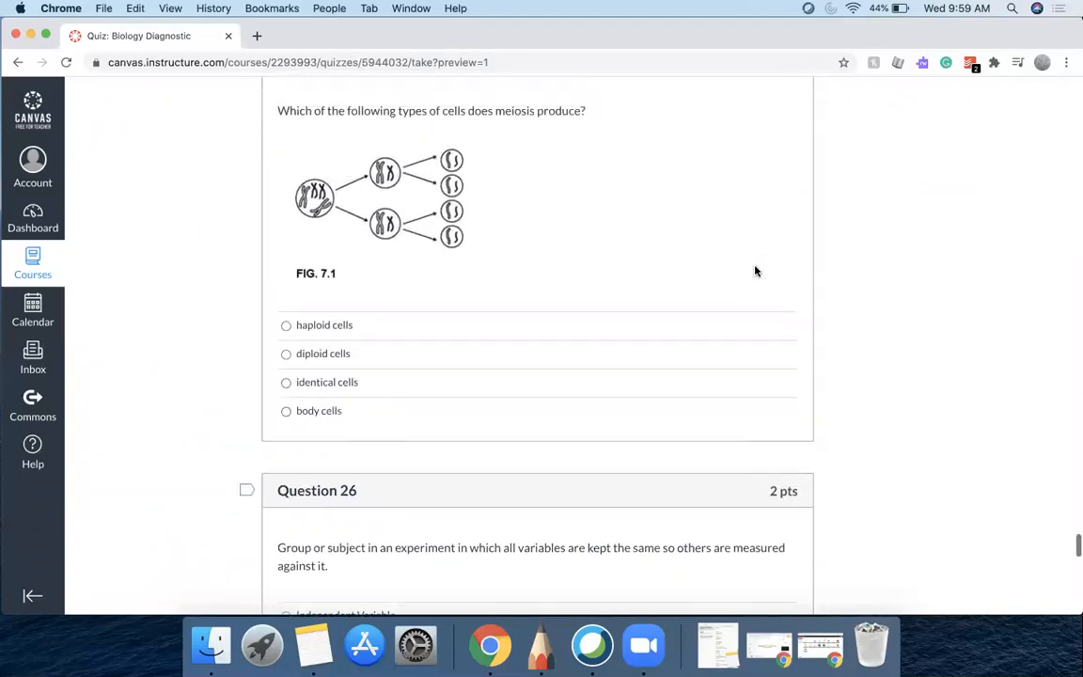
scroll(423, 447, "down", 4)
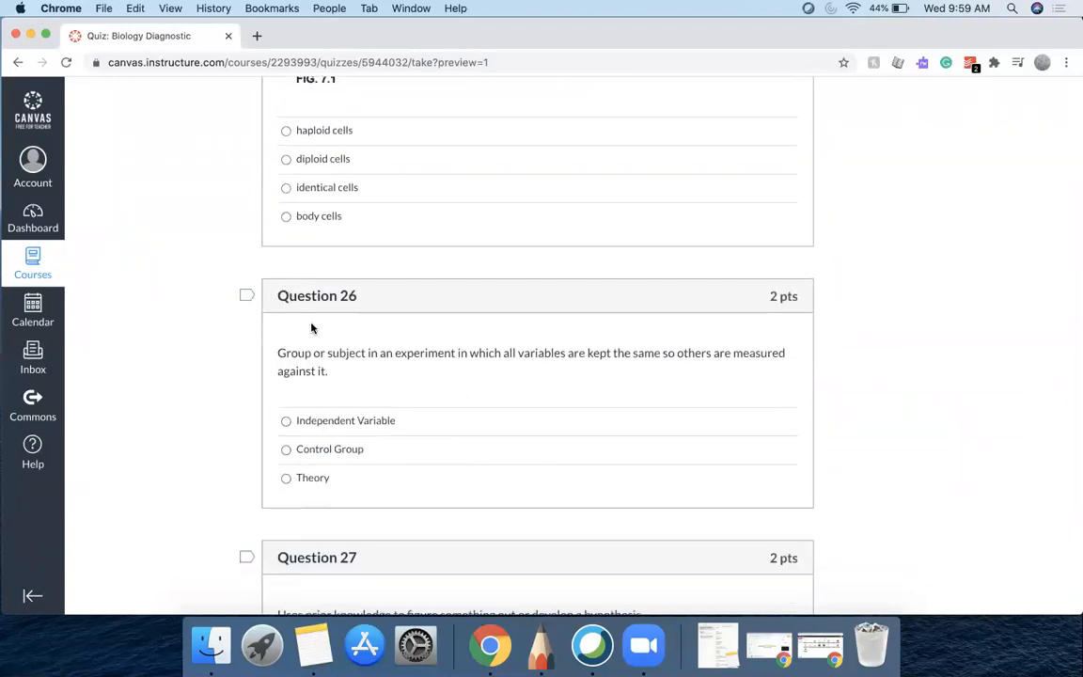
scroll(520, 414, "down", 2)
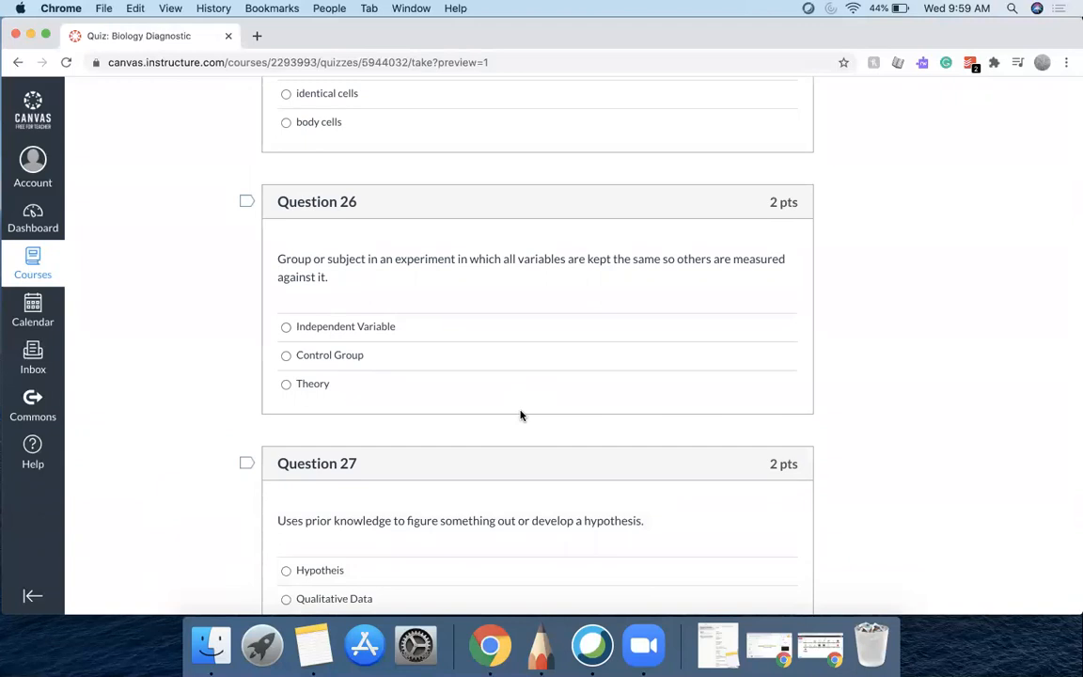
scroll(462, 402, "down", 10)
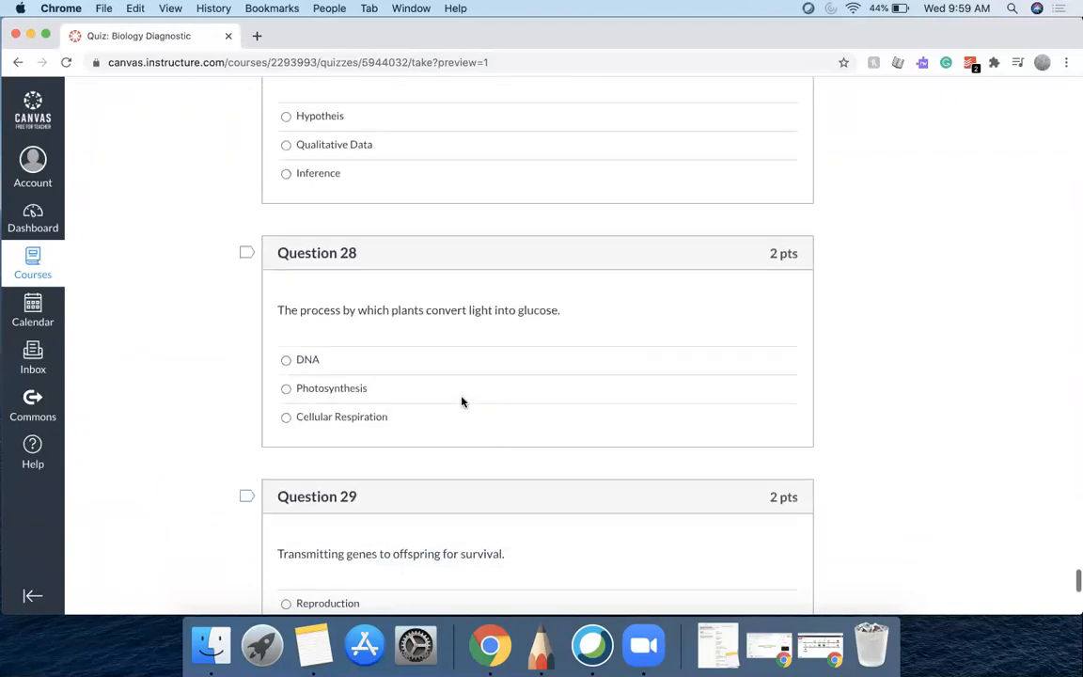
scroll(462, 401, "down", 5)
scroll(462, 401, "down", 5)
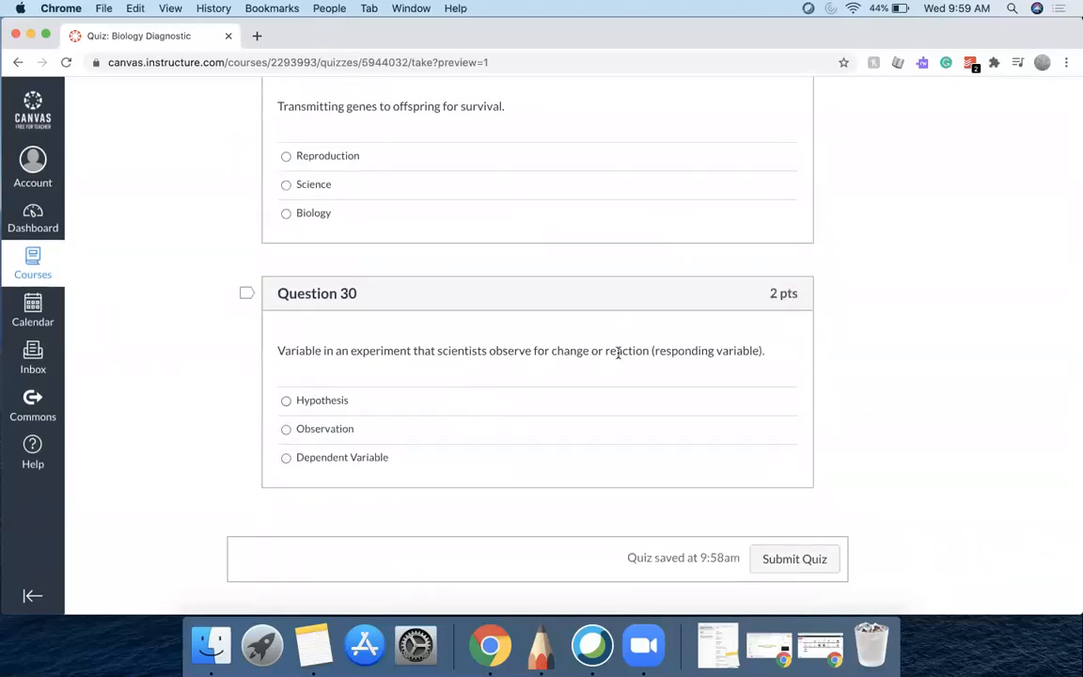
scroll(619, 353, "up", 14)
scroll(618, 356, "up", 7)
scroll(619, 356, "up", 1)
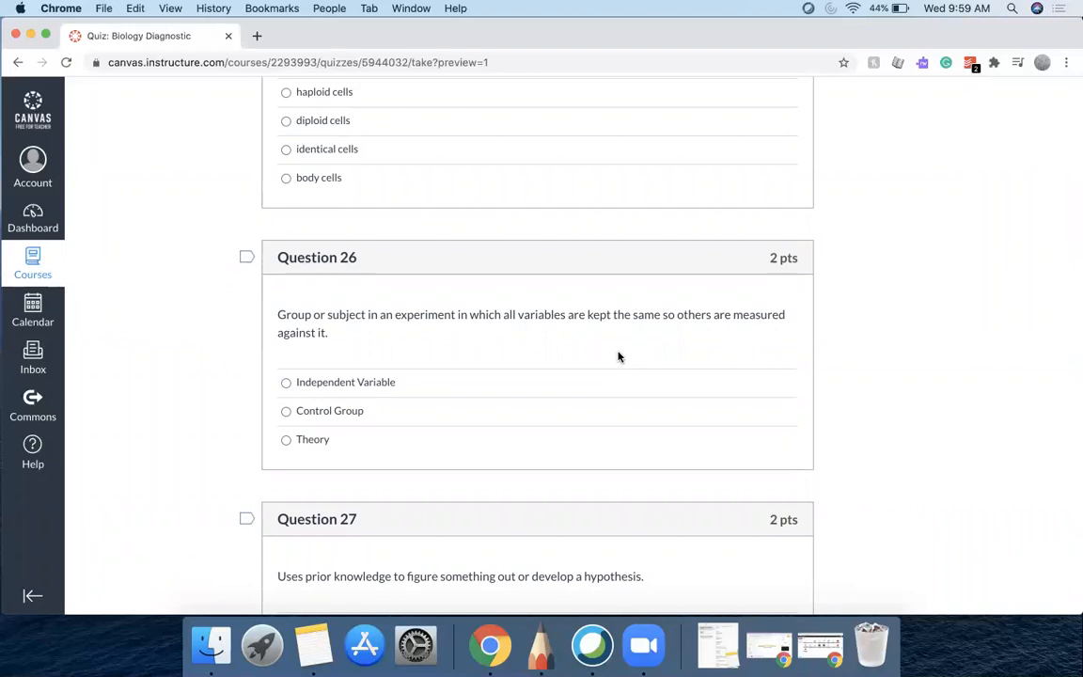
scroll(619, 356, "up", 15)
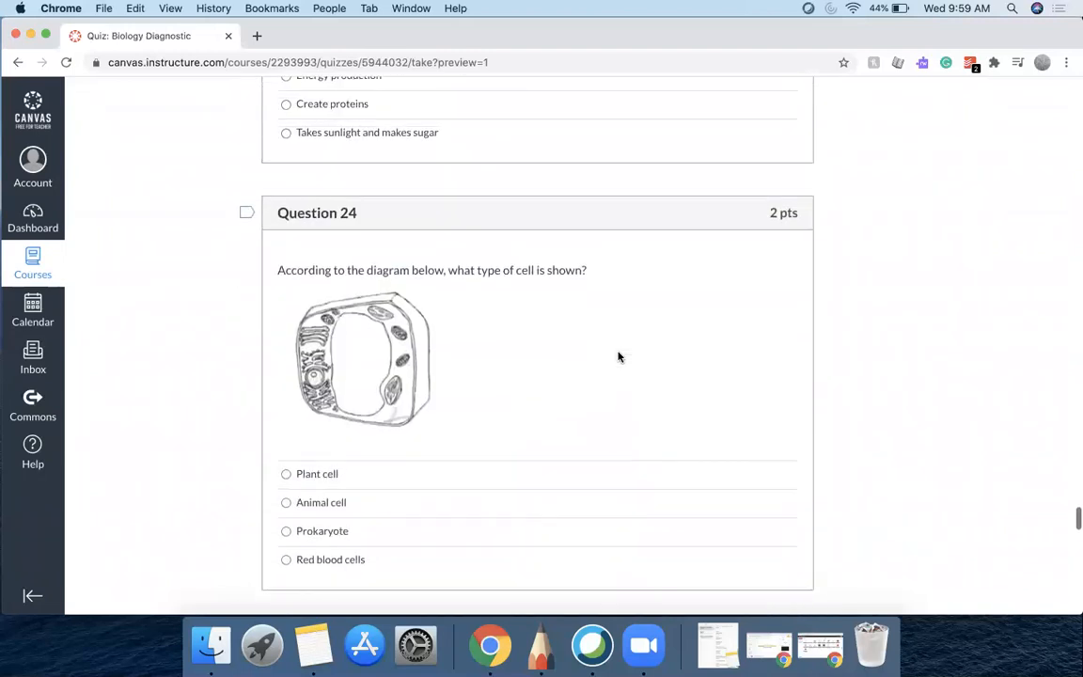
scroll(619, 356, "up", 20)
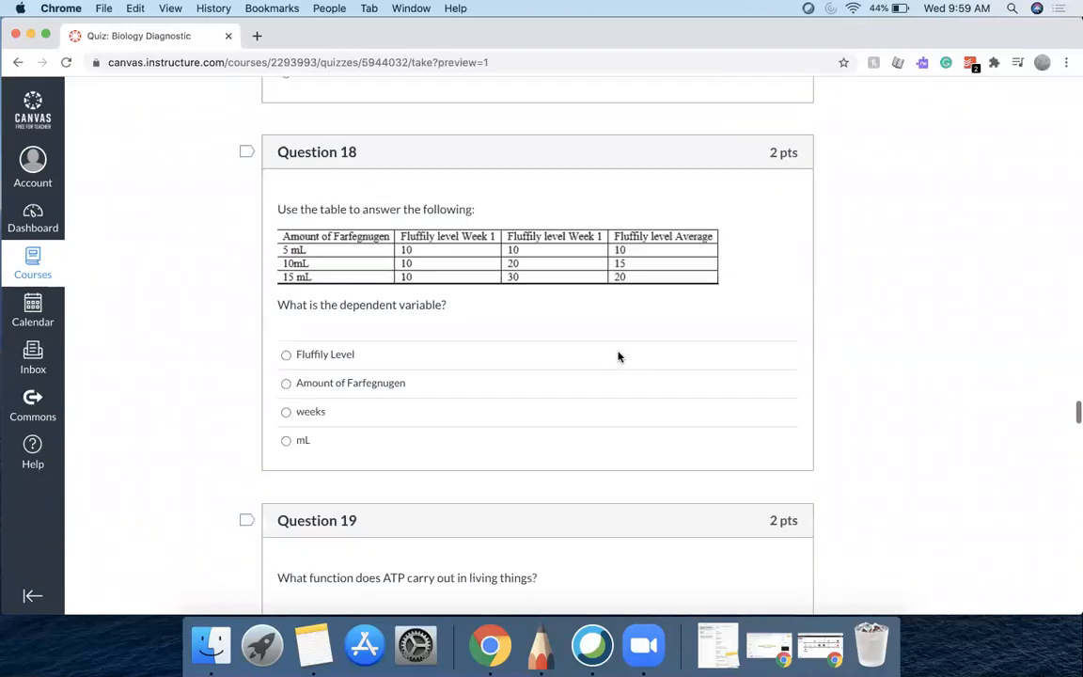
scroll(618, 356, "up", 8)
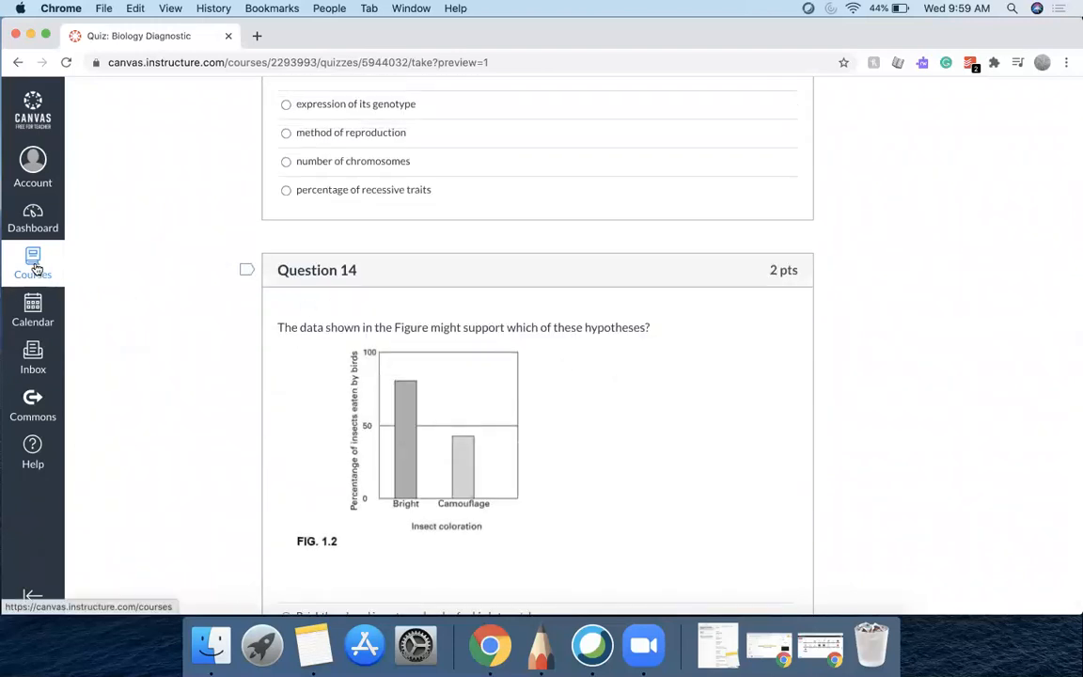
scroll(310, 233, "up", 20)
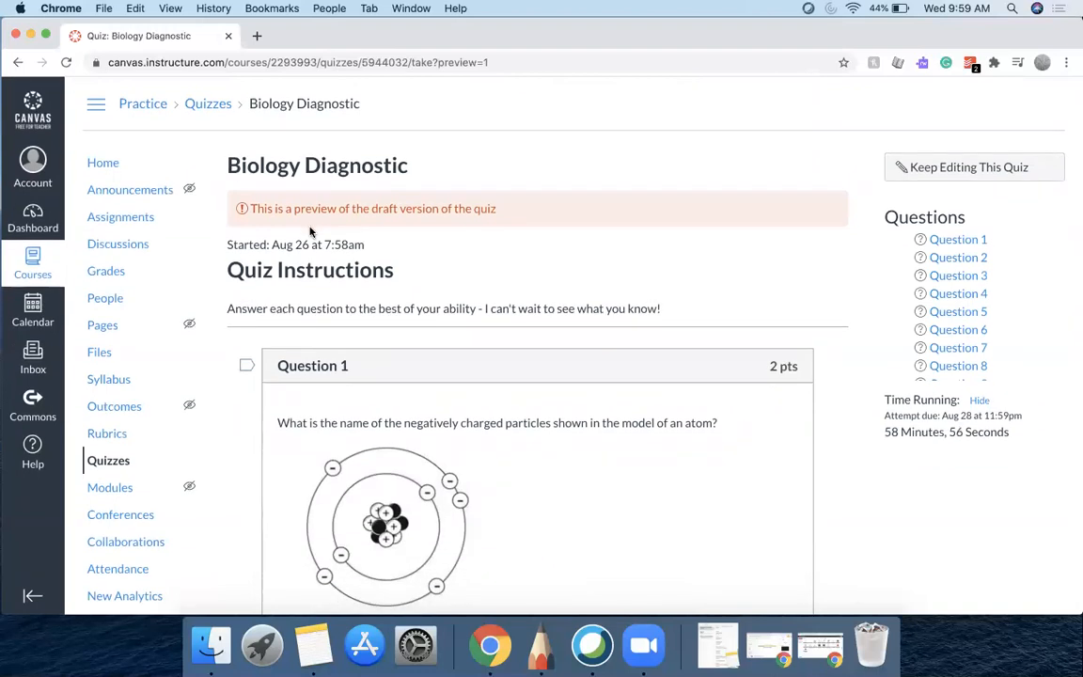
Go to the course question banks and open the Diagnostic2 bank
left_click(106, 463)
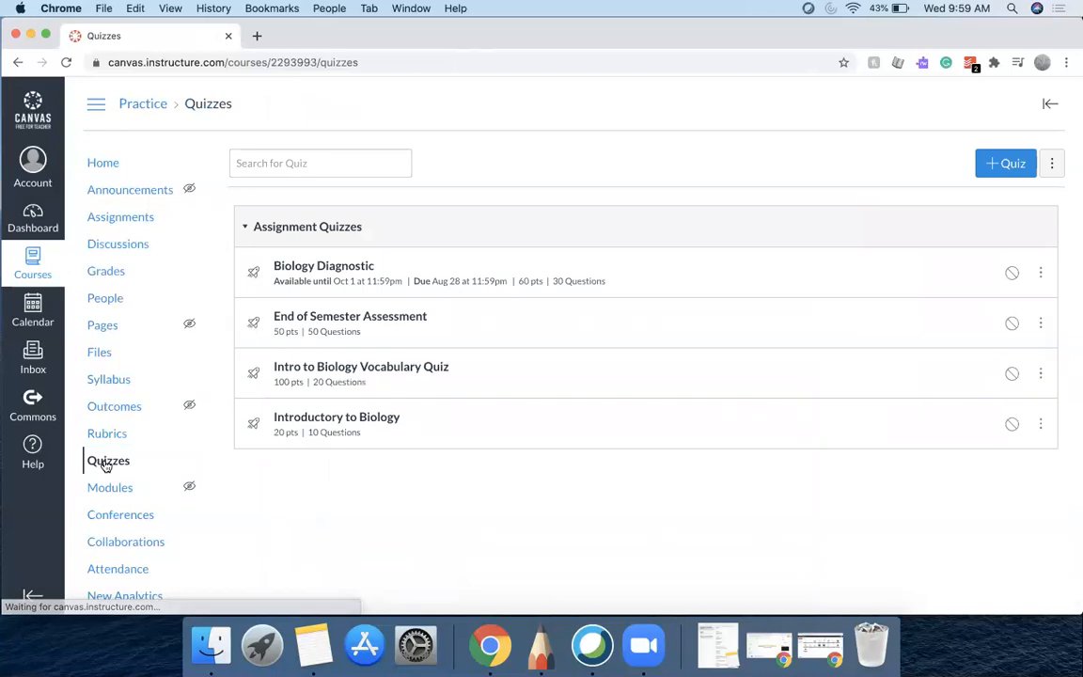
left_click(1052, 165)
left_click(1033, 212)
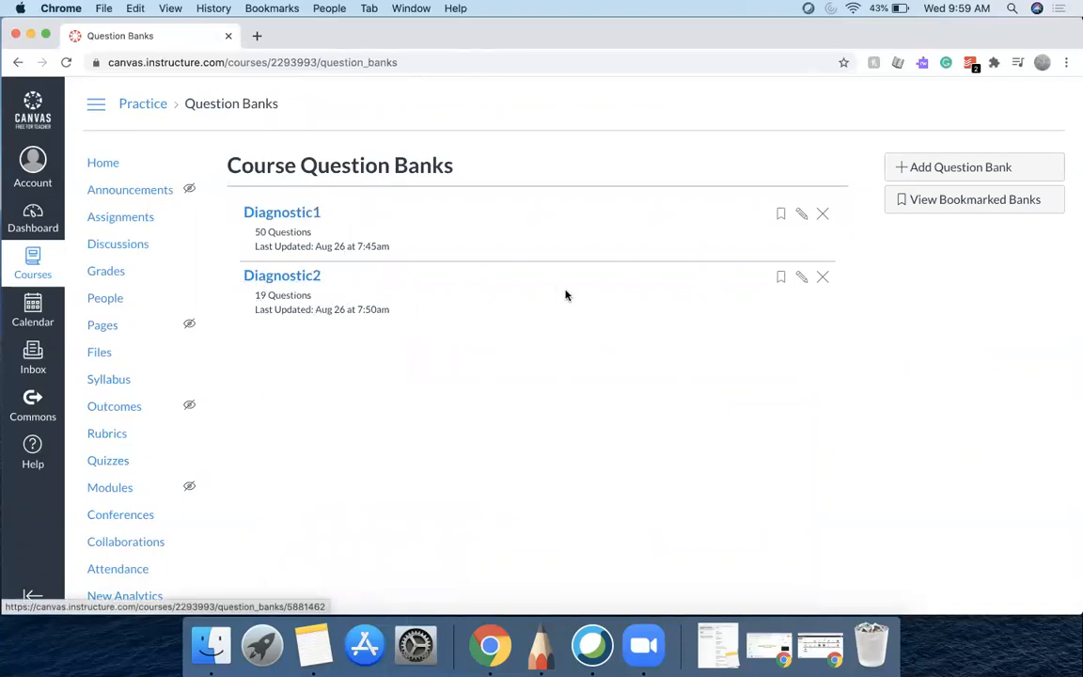
left_click(802, 278)
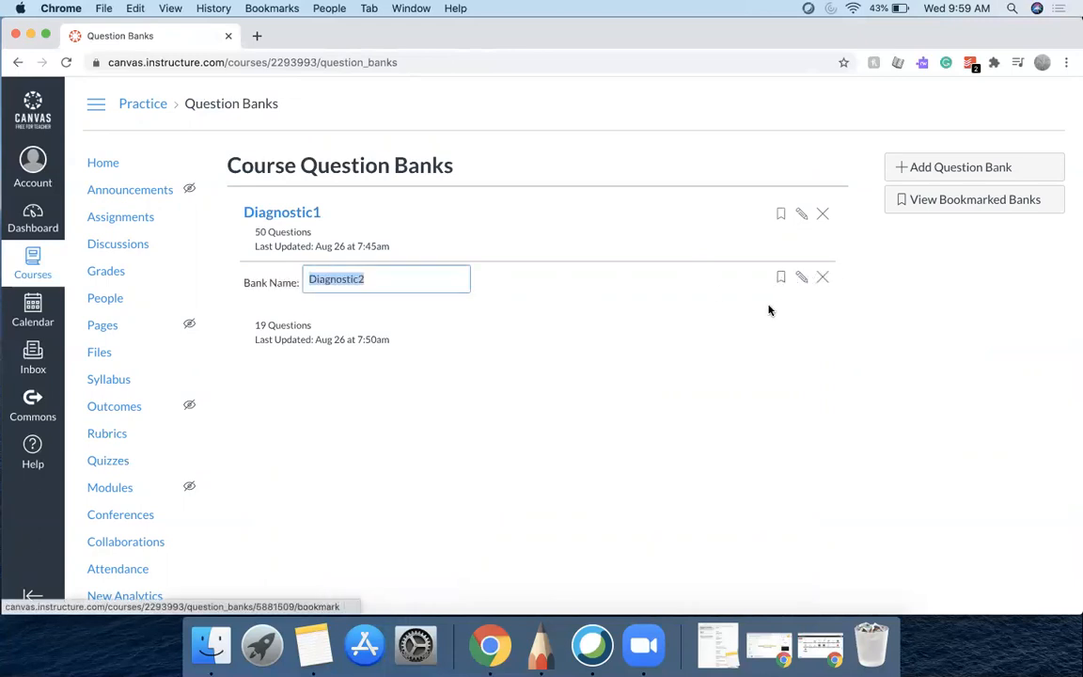
left_click(702, 314)
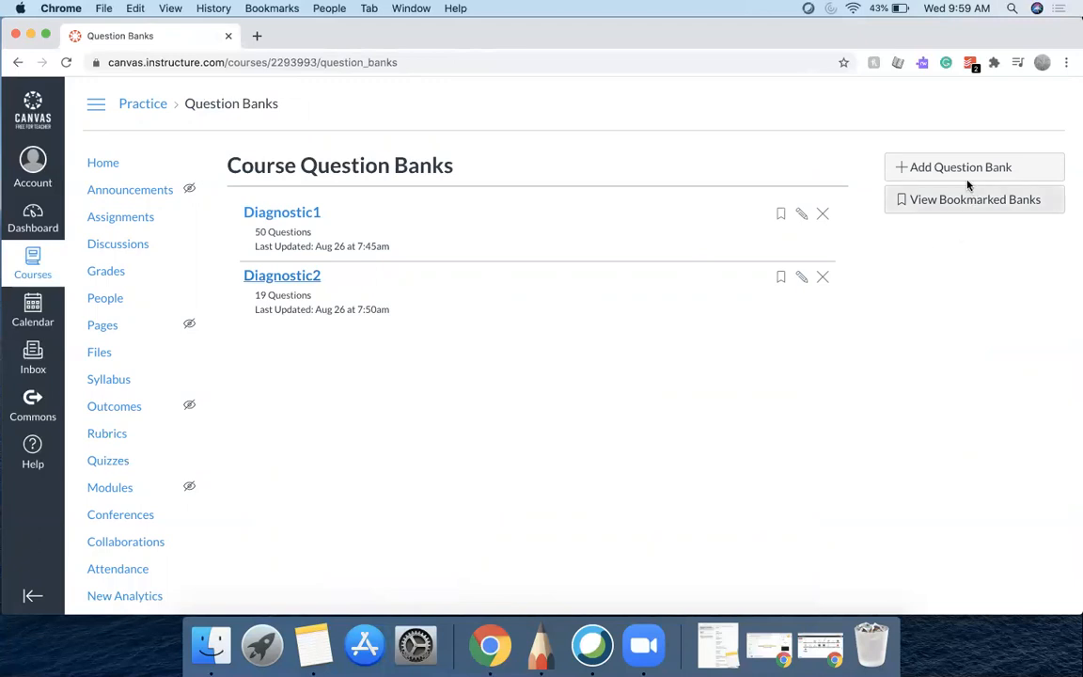
left_click(304, 277)
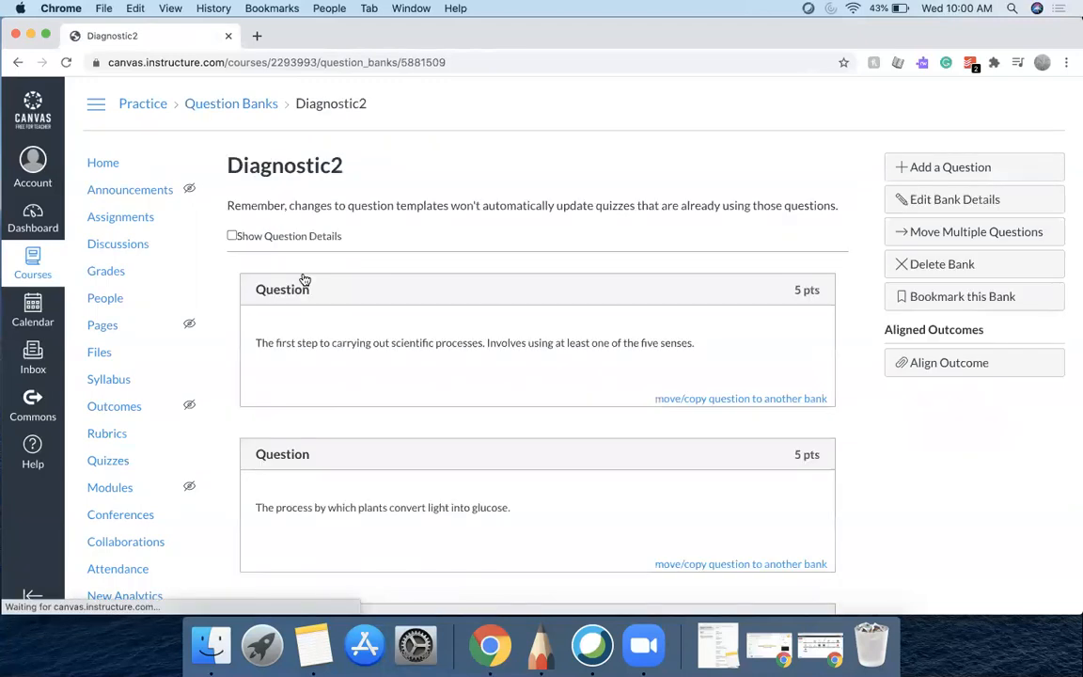
Select every question in Diagnostic2 and move them all into the Diagnostic1 question bank
left_click(973, 233)
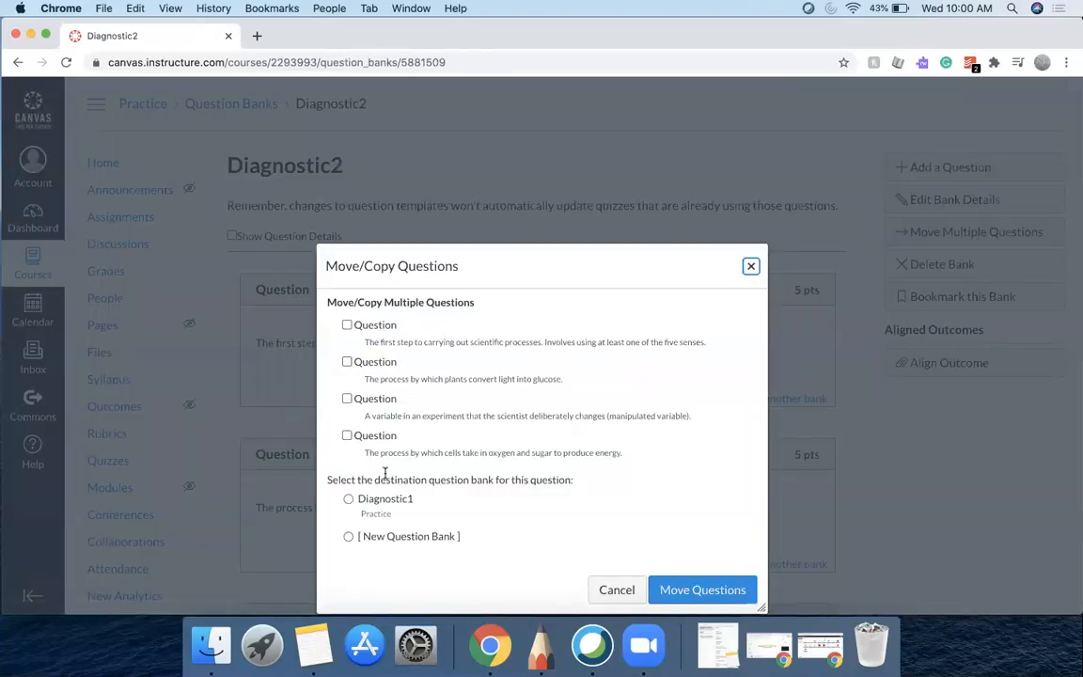
left_click(347, 325)
left_click(347, 362)
left_click(347, 398)
scroll(347, 402, "down", 2)
left_click(347, 395)
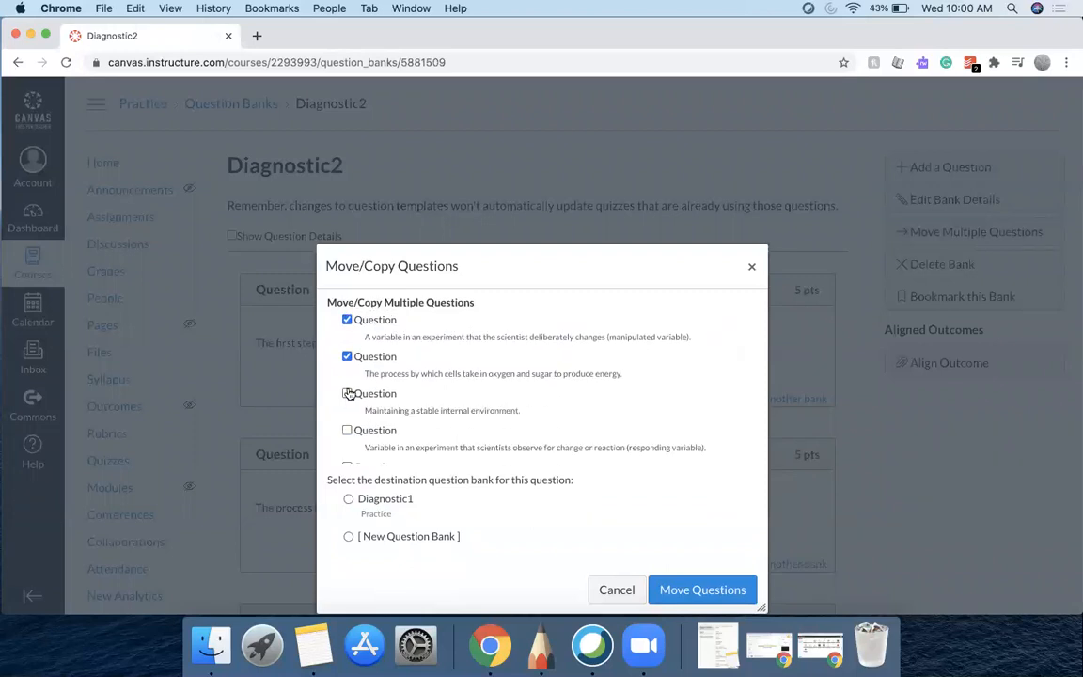
left_click(347, 432)
scroll(348, 432, "down", 2)
left_click(346, 381)
left_click(347, 418)
left_click(347, 454)
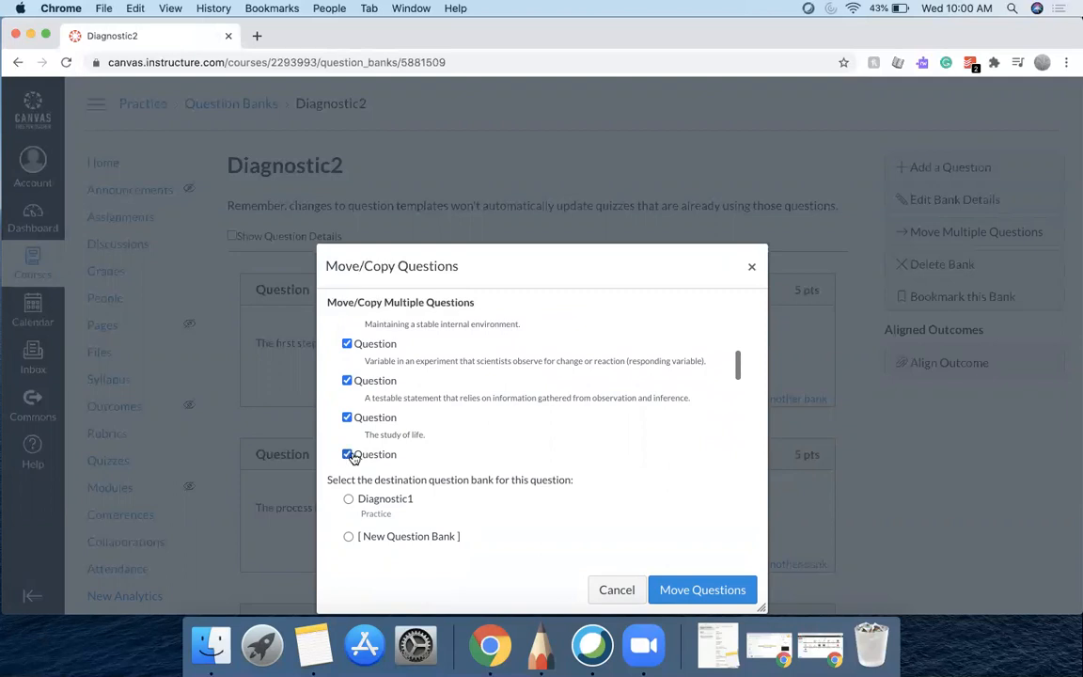
scroll(423, 430, "down", 5)
scroll(401, 433, "up", 1)
left_click(347, 375)
left_click(346, 413)
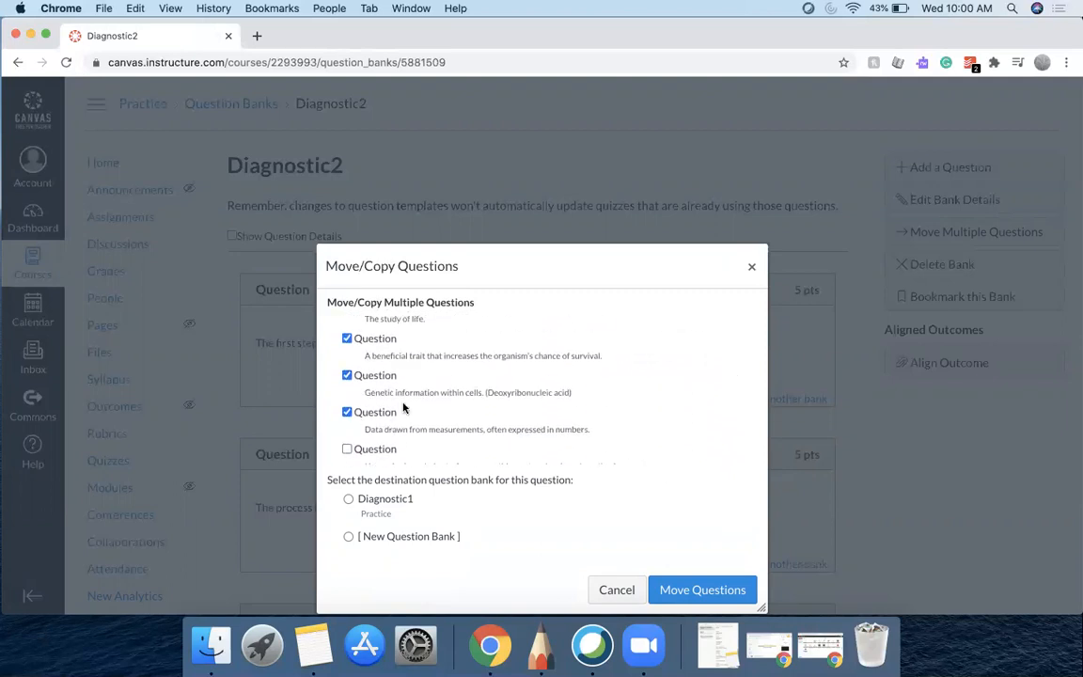
scroll(403, 409, "down", 2)
left_click(347, 355)
left_click(348, 394)
scroll(350, 423, "down", 3)
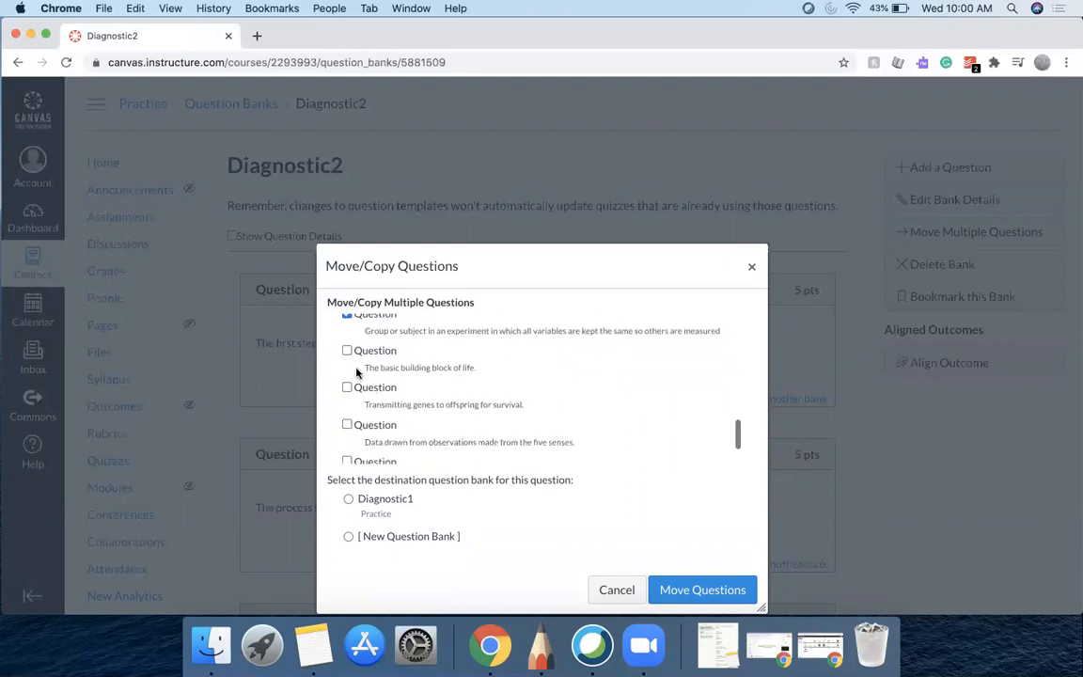
left_click(347, 351)
left_click(346, 387)
left_click(347, 424)
scroll(401, 400, "down", 2)
left_click(347, 401)
left_click(348, 438)
scroll(550, 416, "down", 5)
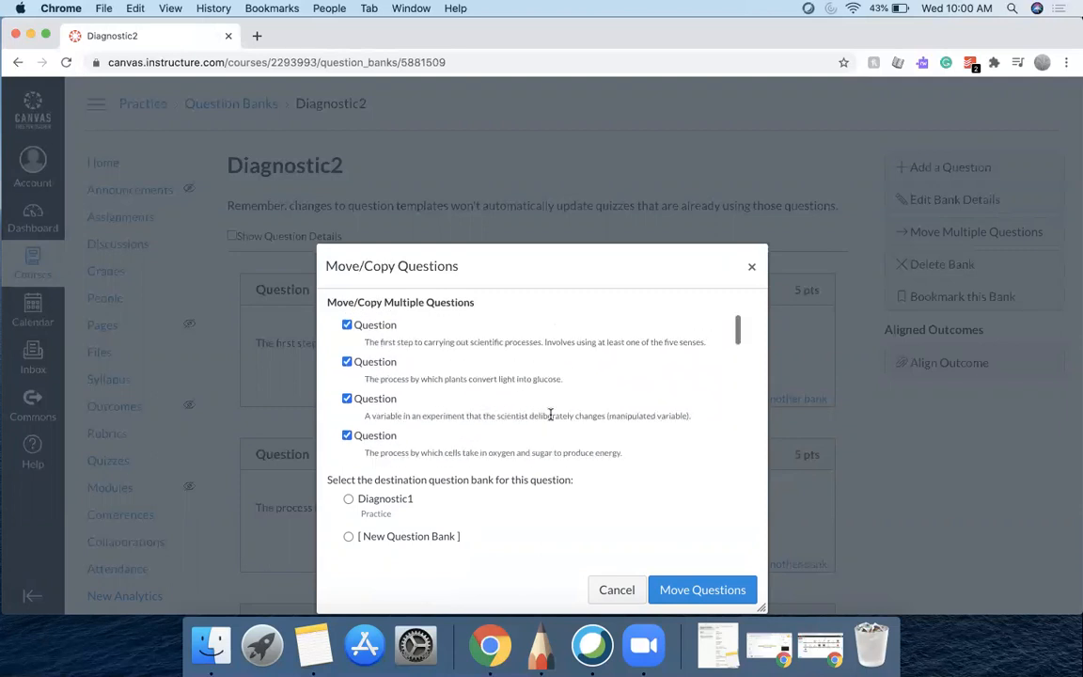
left_click(349, 500)
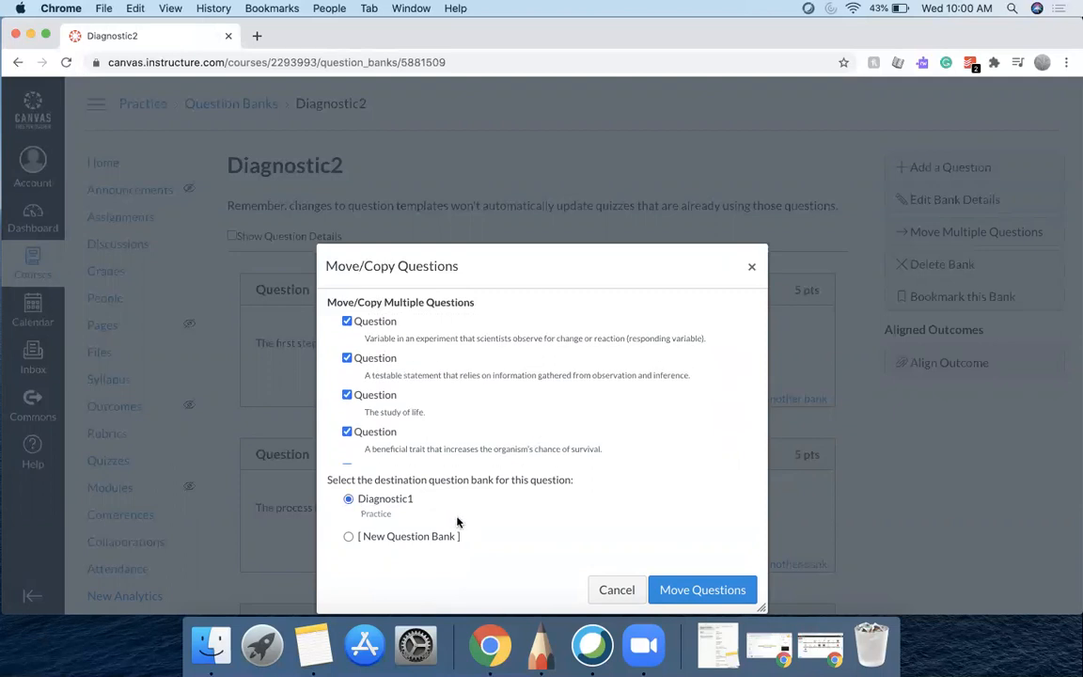
left_click(675, 591)
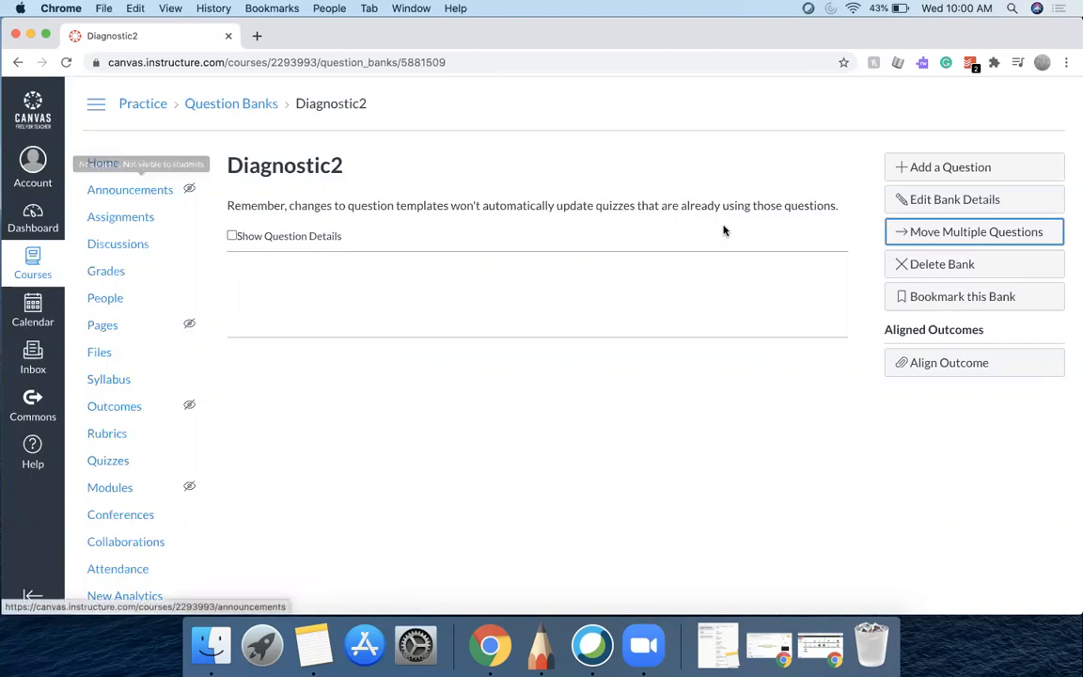
Return to the course question banks list to check both banks
left_click(108, 459)
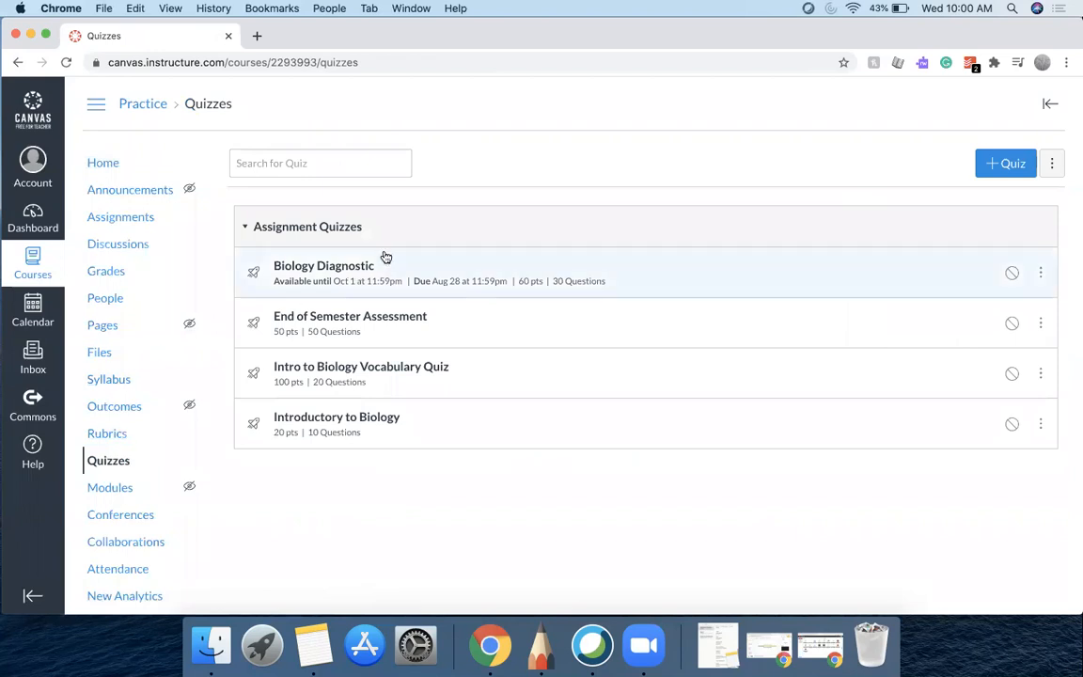
left_click(1053, 165)
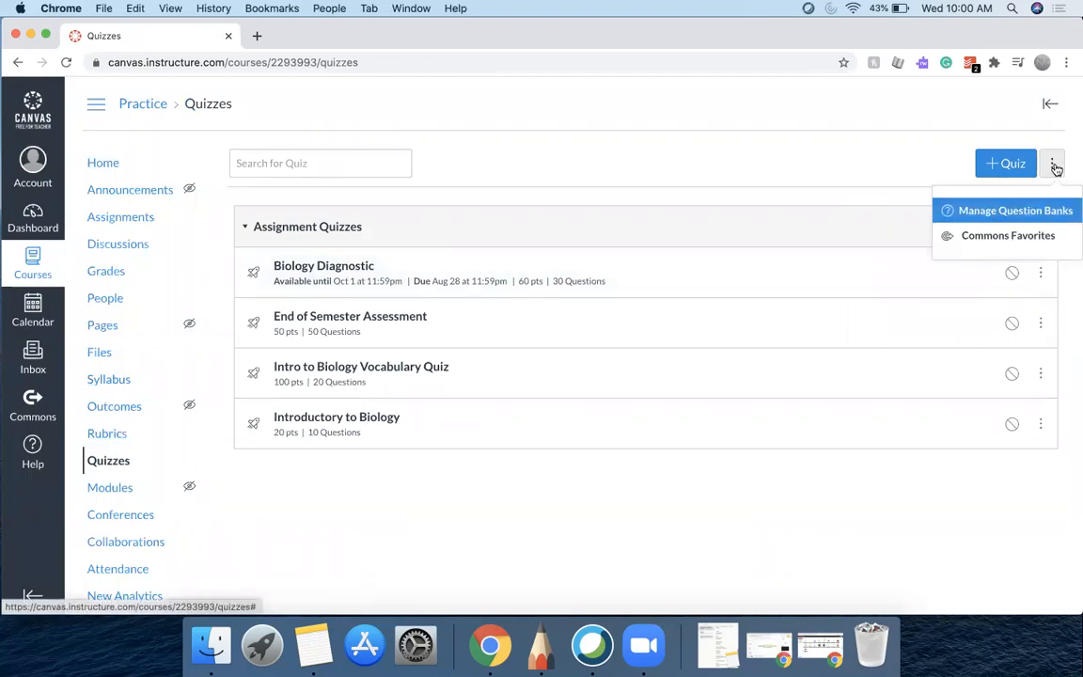
left_click(1051, 212)
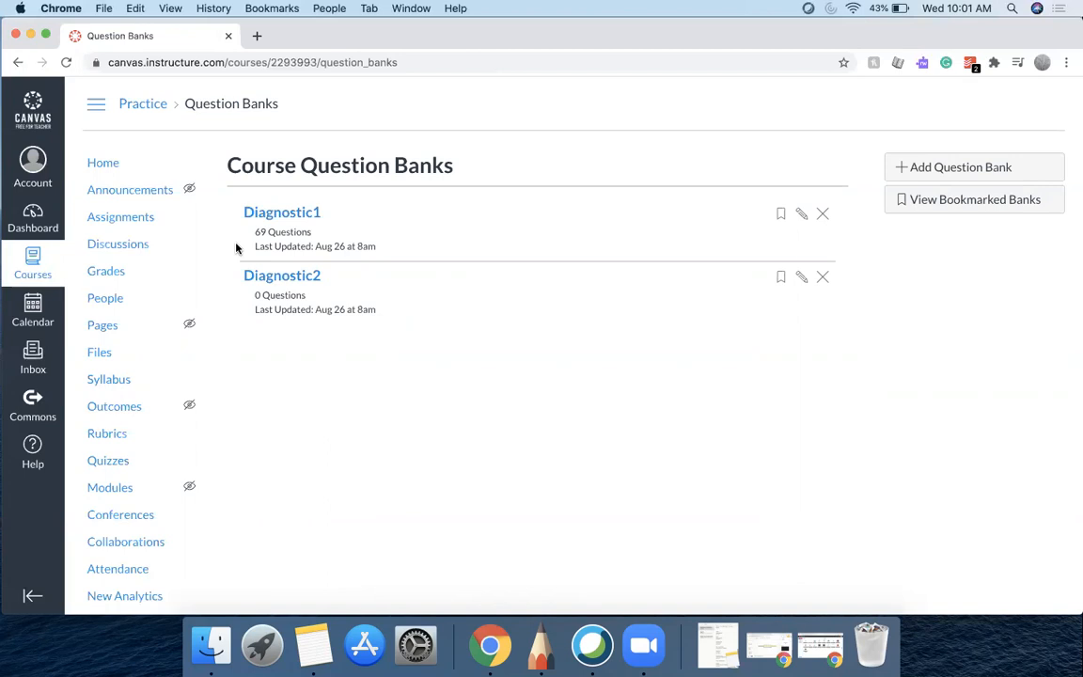
Open the Biology Diagnostic quiz, start a new preview, and scroll through its first questions
left_click(117, 460)
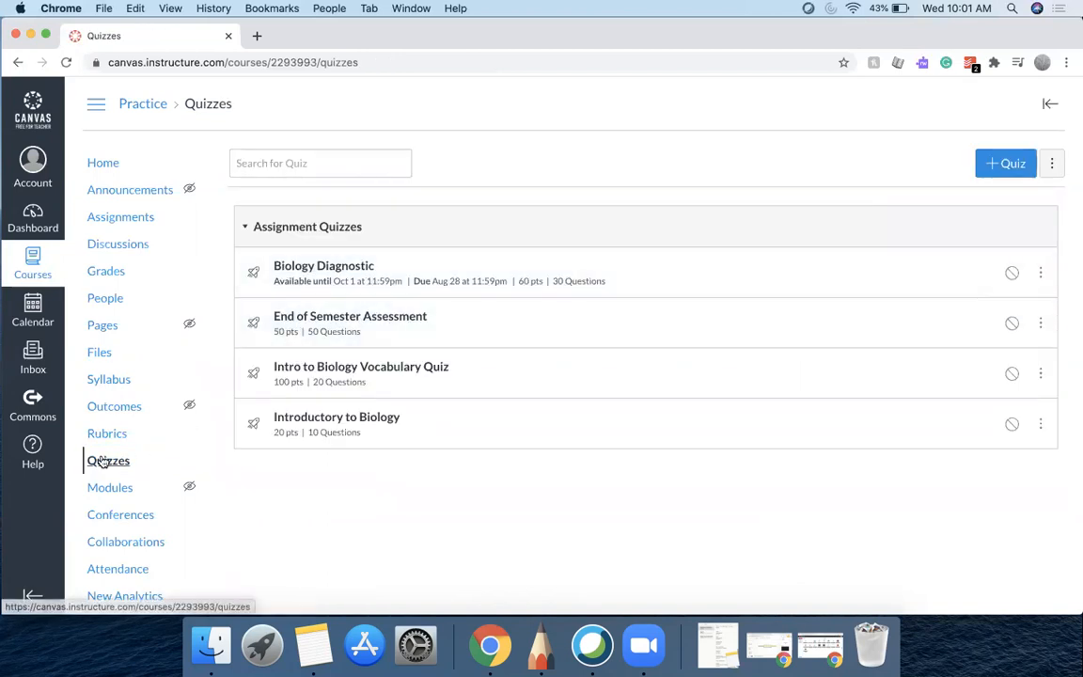
left_click(317, 269)
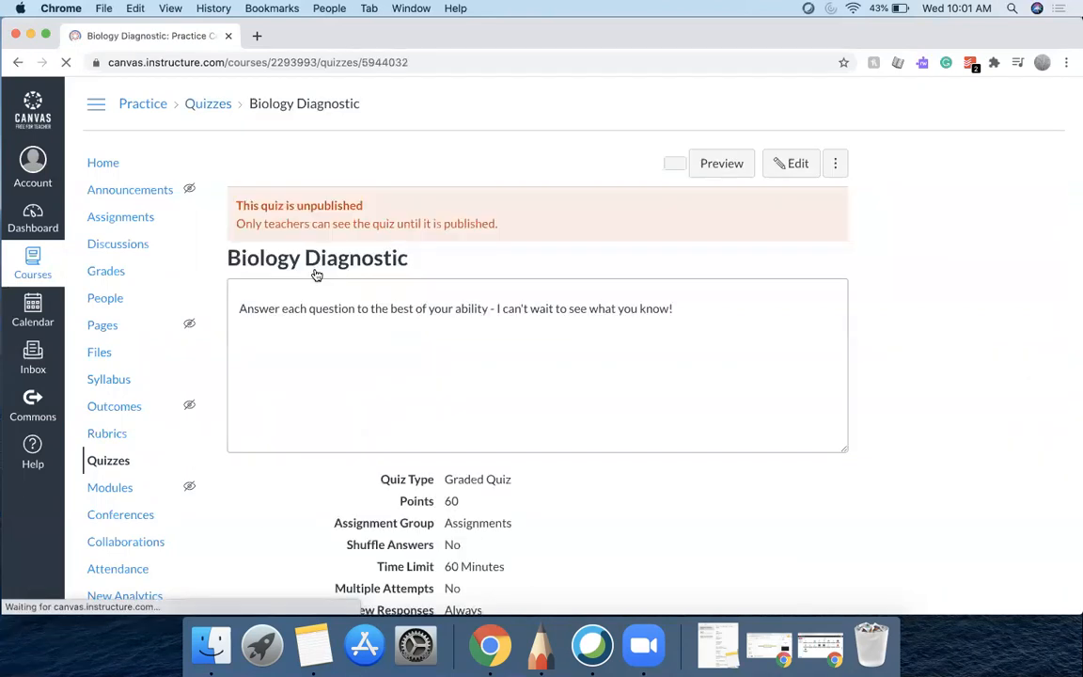
left_click(709, 164)
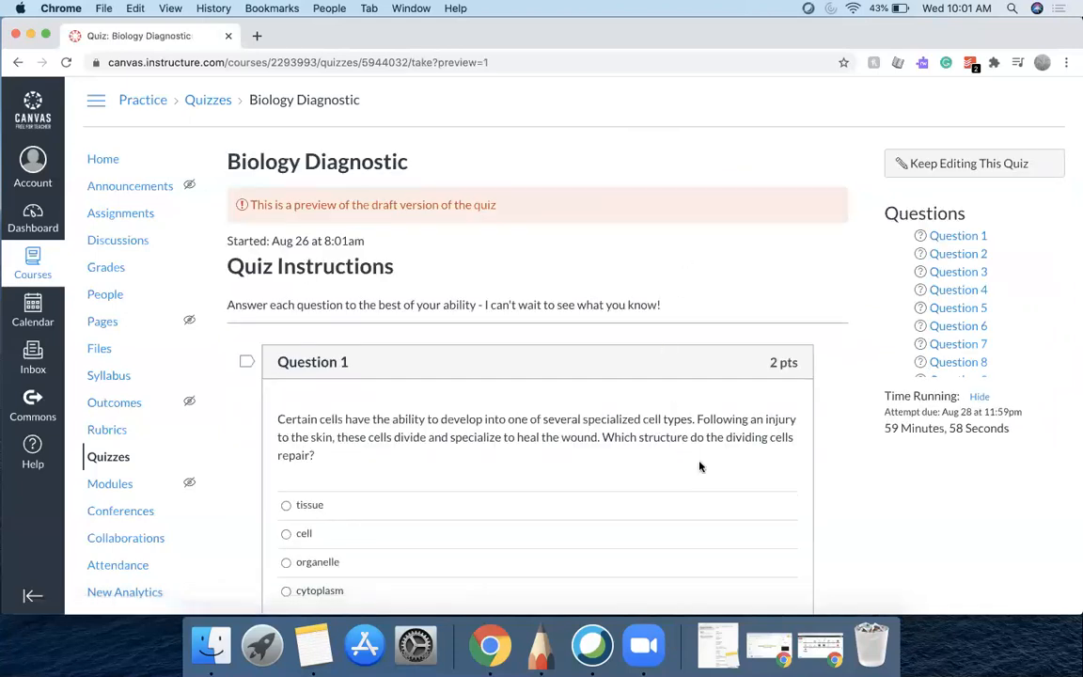
scroll(699, 466, "down", 4)
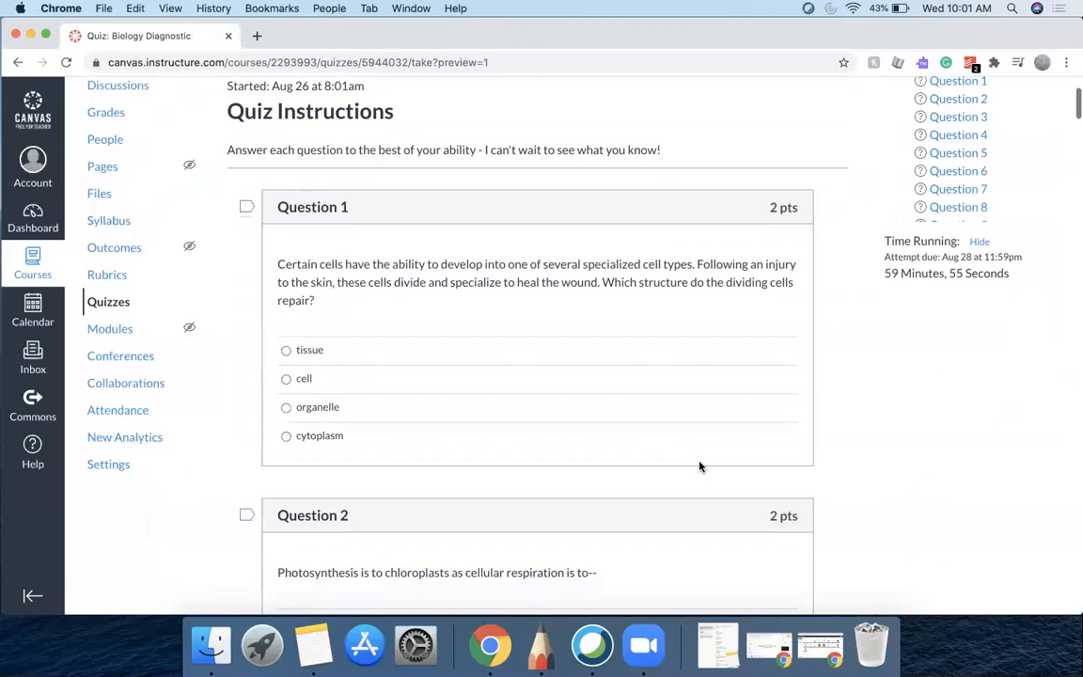
scroll(699, 467, "down", 5)
scroll(699, 466, "down", 7)
scroll(699, 467, "up", 9)
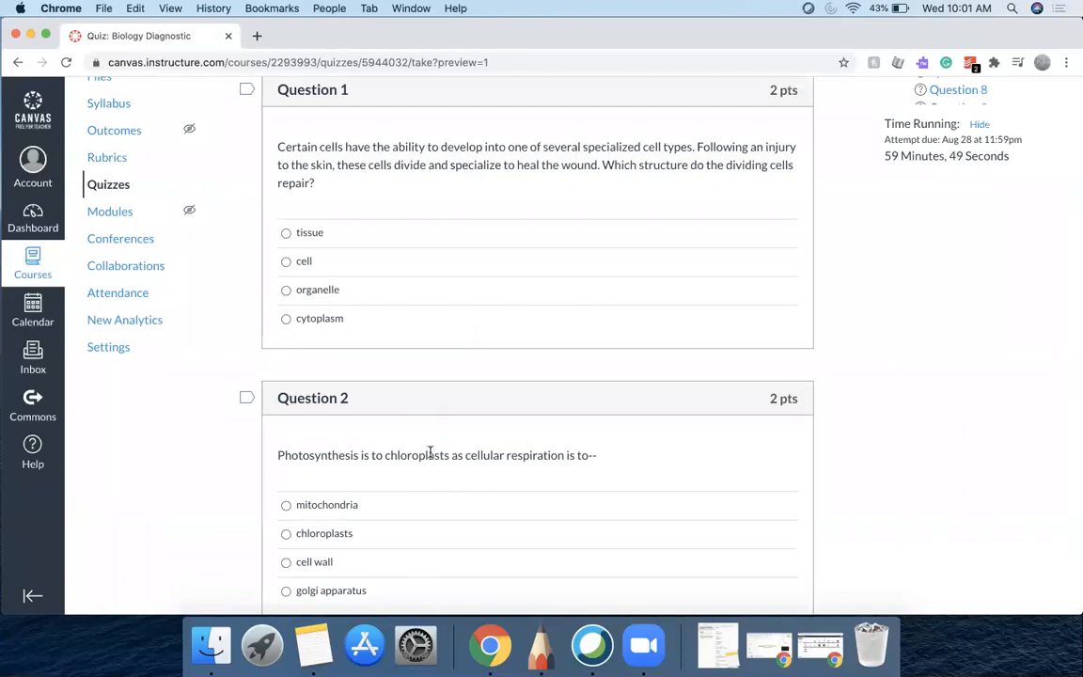
scroll(429, 454, "down", 20)
scroll(430, 456, "down", 10)
scroll(430, 456, "up", 20)
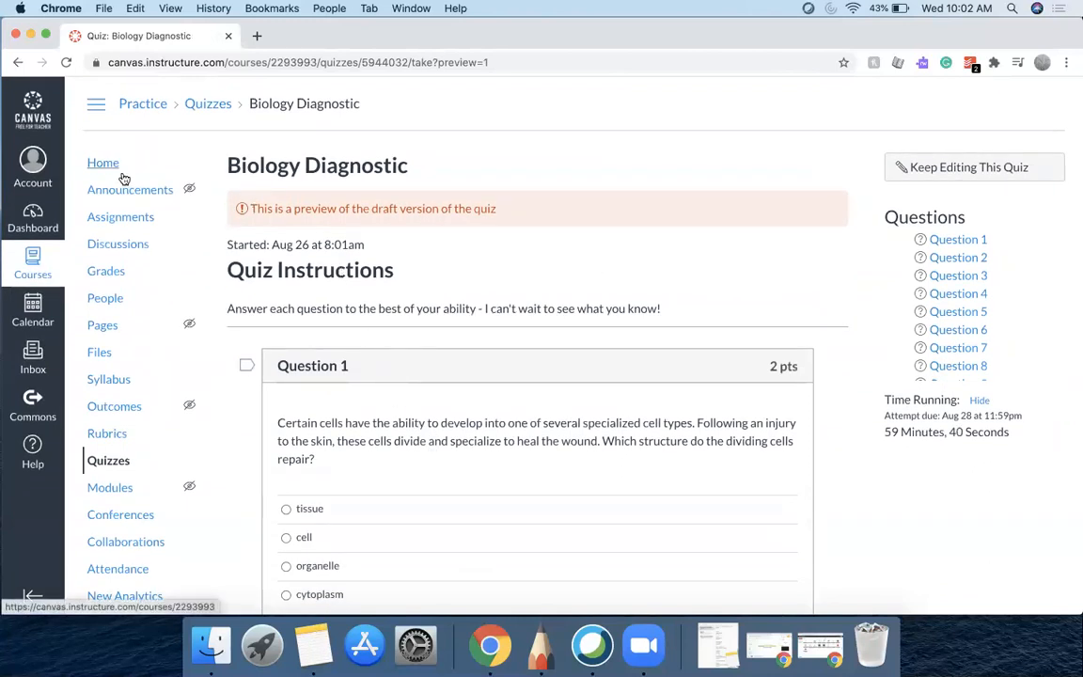
Go back to the quiz list and preview the Biology Diagnostic quiz once more
left_click(216, 106)
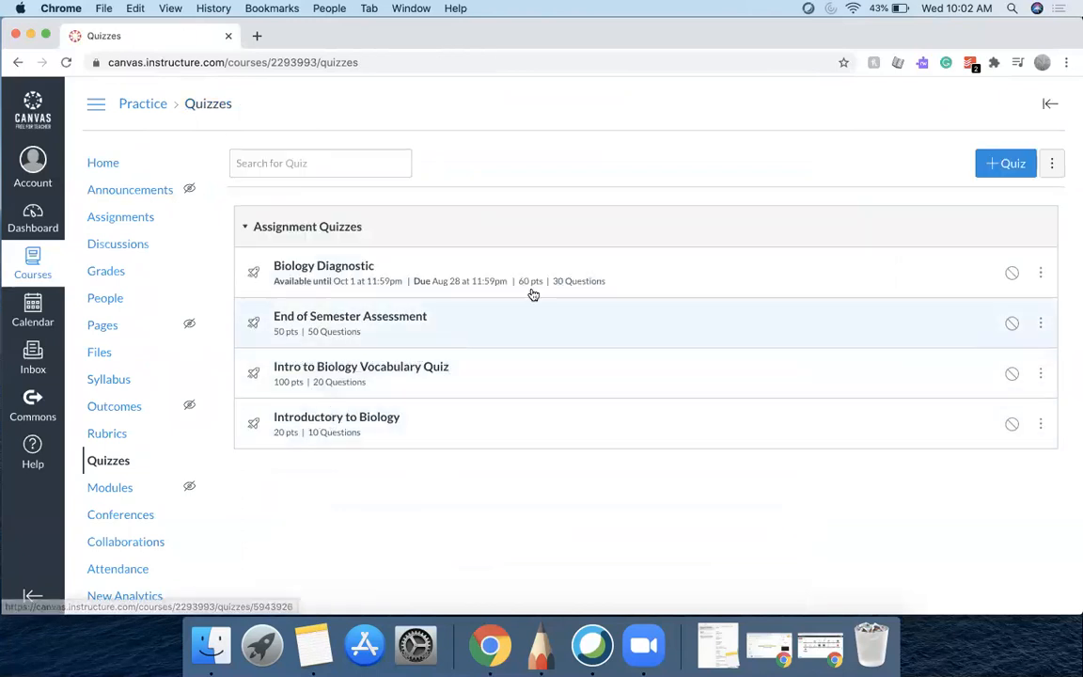
left_click(287, 266)
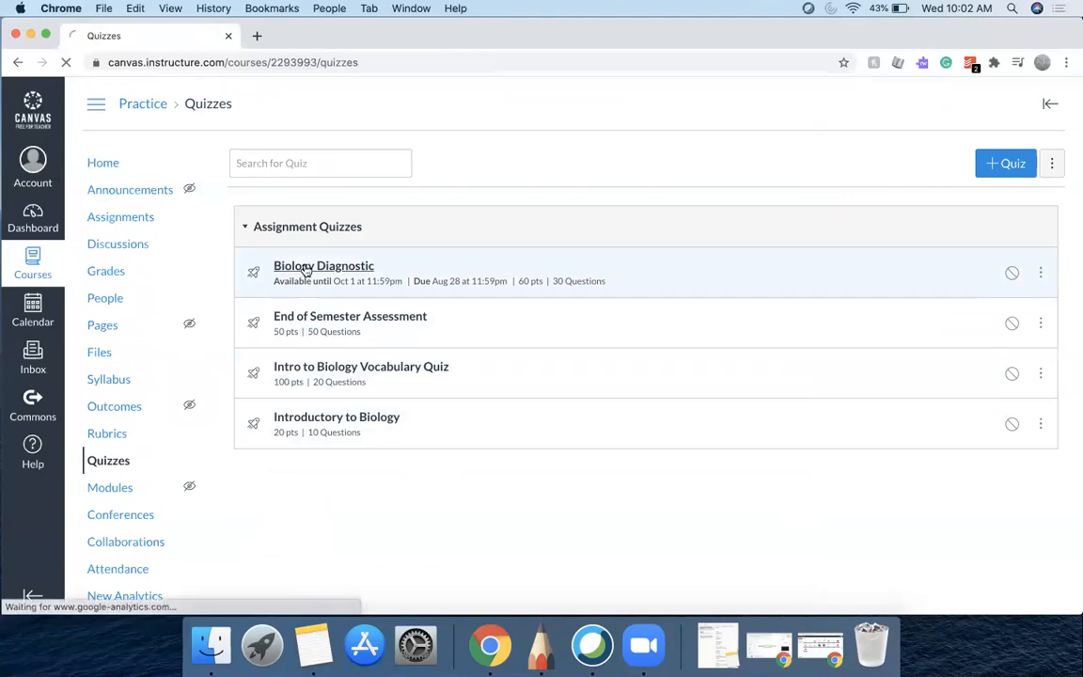
scroll(641, 359, "down", 3)
scroll(641, 357, "up", 3)
left_click(722, 165)
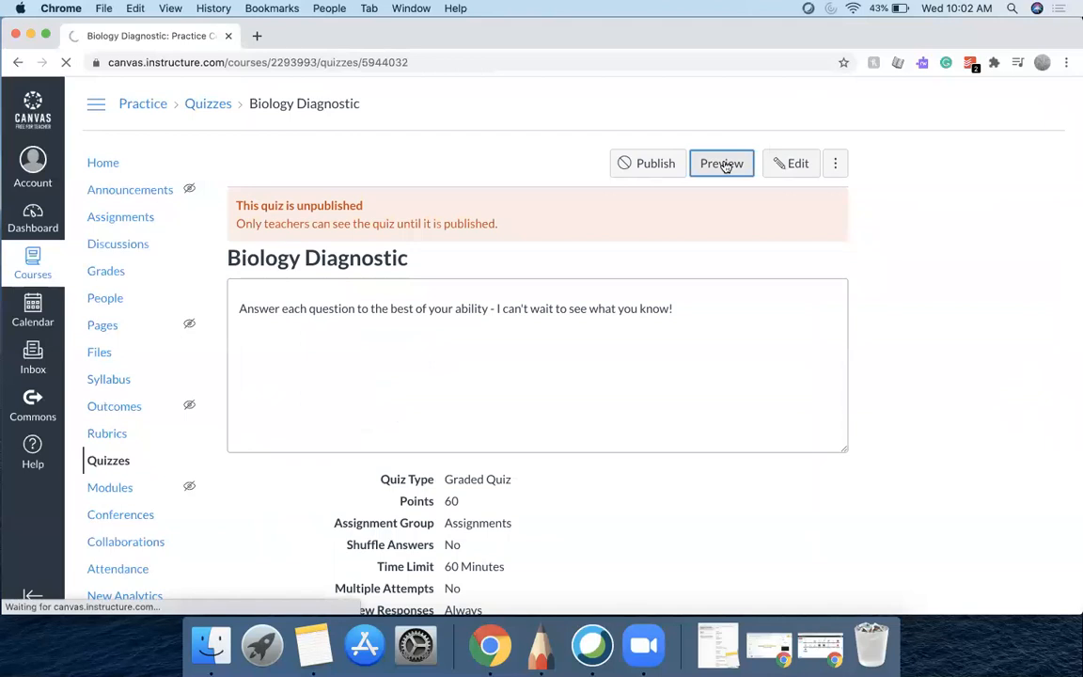
scroll(550, 551, "down", 2)
scroll(551, 551, "down", 5)
scroll(551, 551, "up", 5)
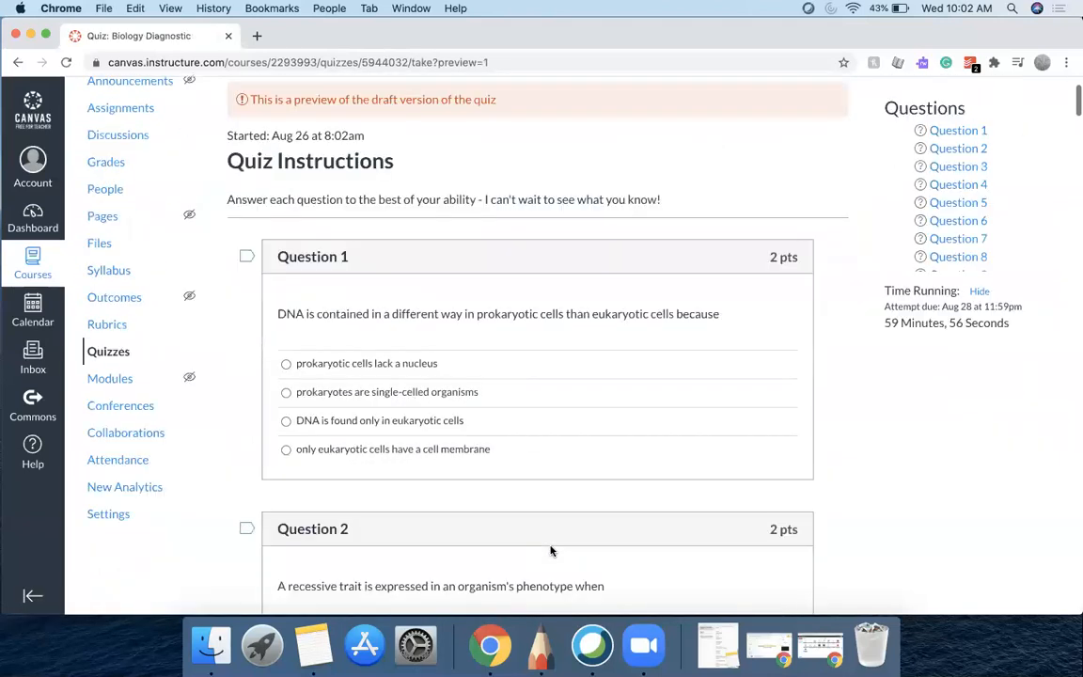
Read through the previewed quiz questions down to the last one and back to the top
scroll(551, 551, "up", 2)
scroll(460, 368, "down", 2)
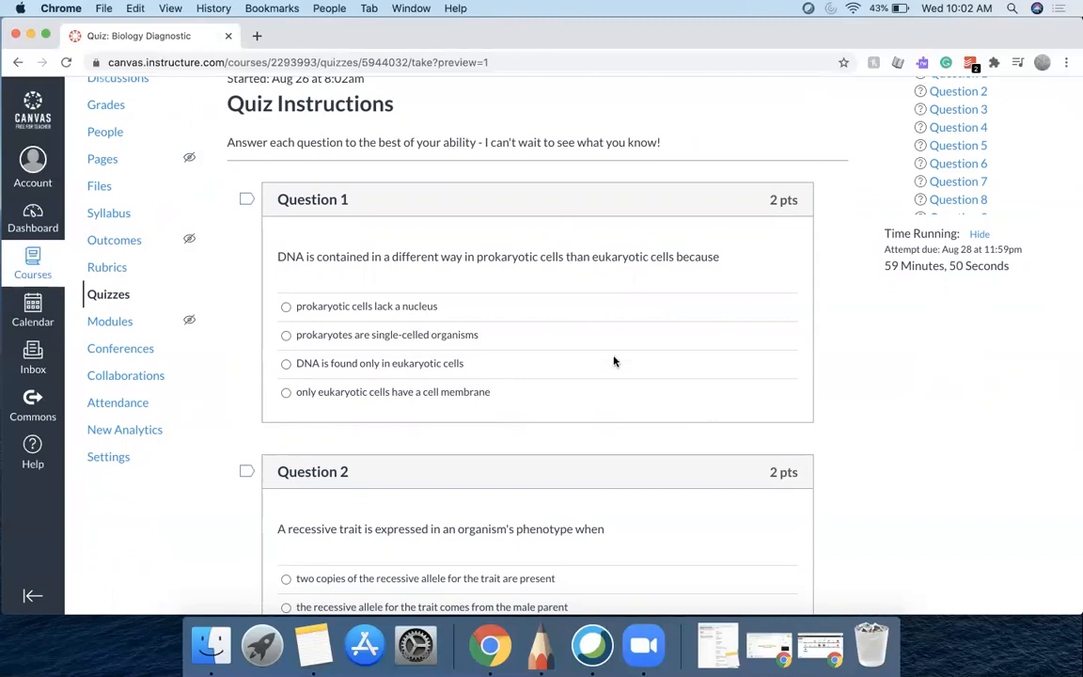
scroll(614, 361, "down", 2)
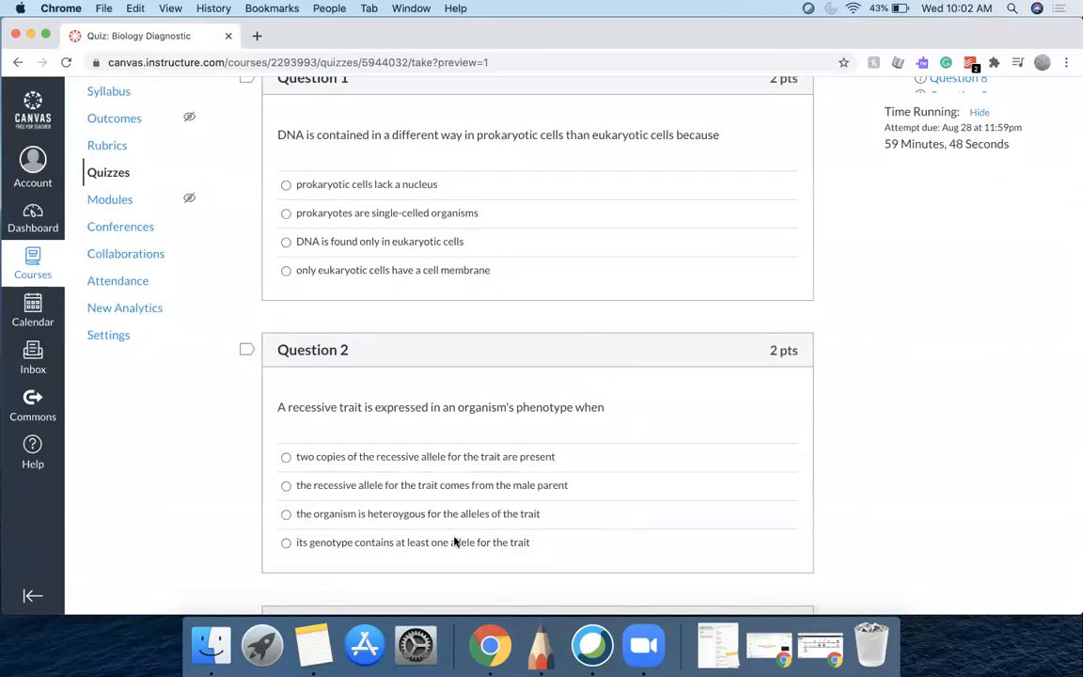
scroll(455, 540, "down", 8)
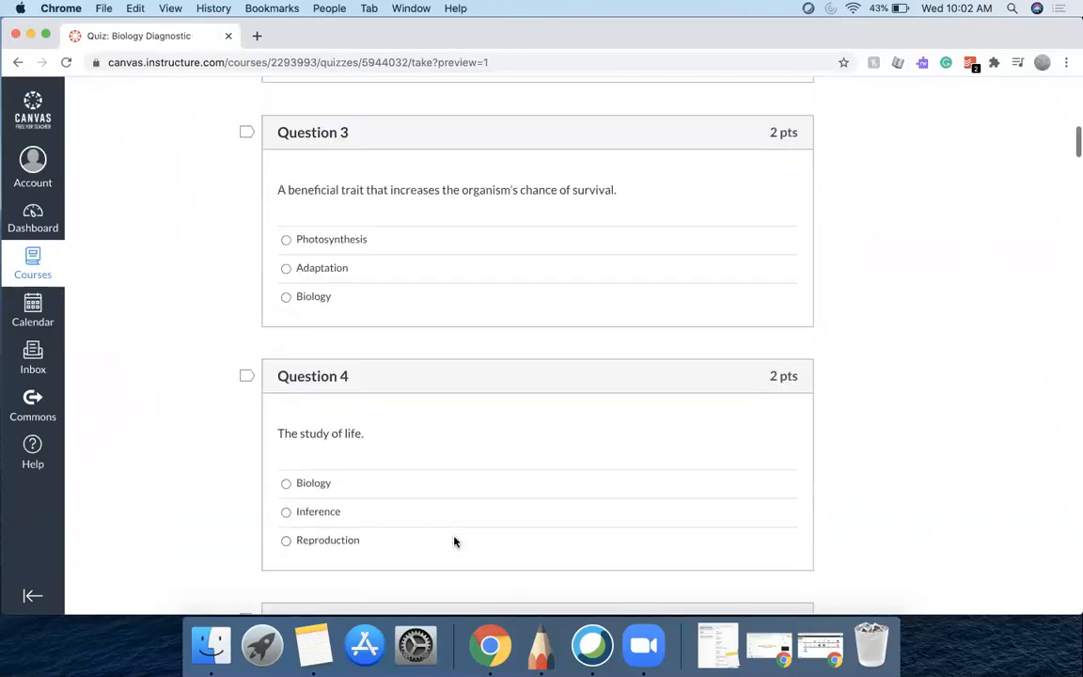
scroll(455, 541, "up", 10)
scroll(455, 541, "down", 20)
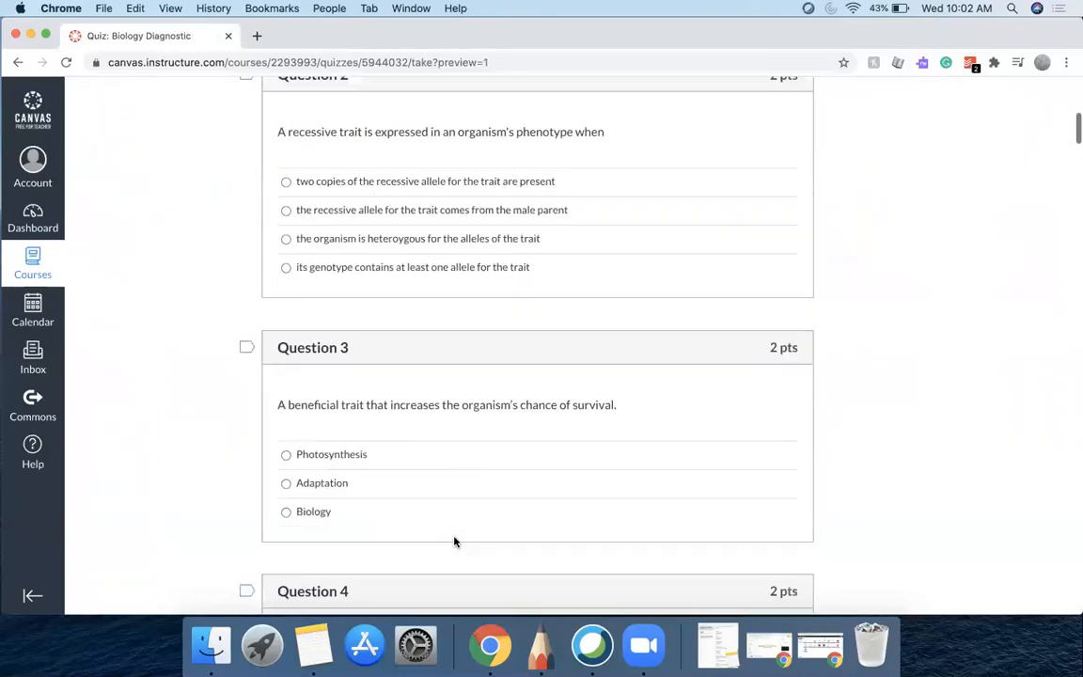
scroll(455, 542, "down", 20)
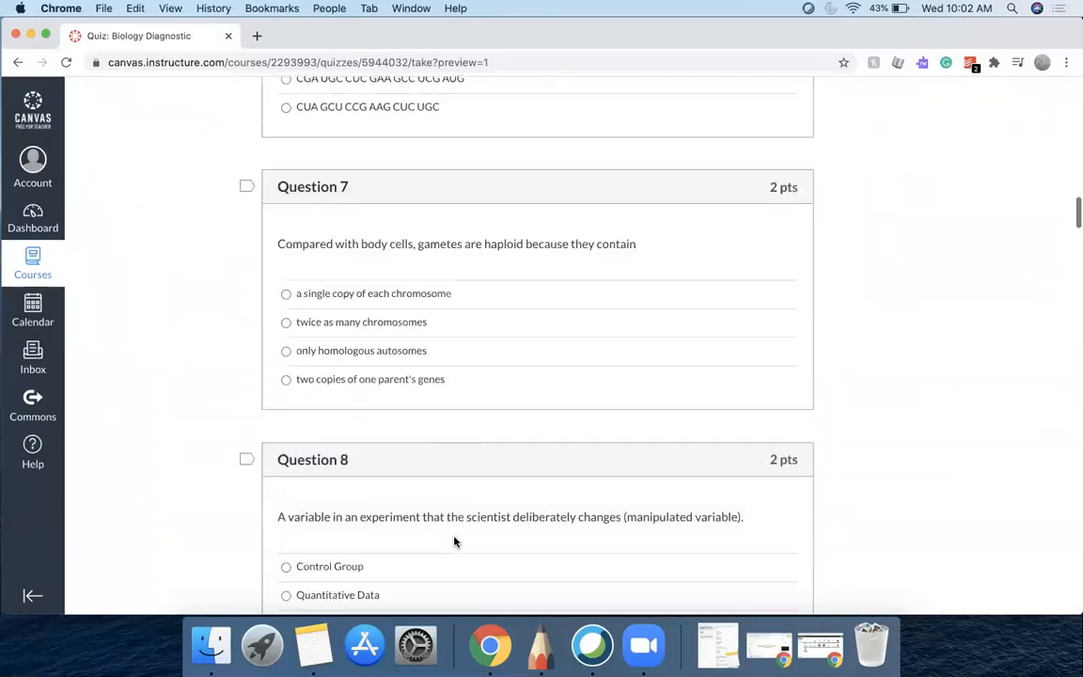
scroll(455, 541, "down", 20)
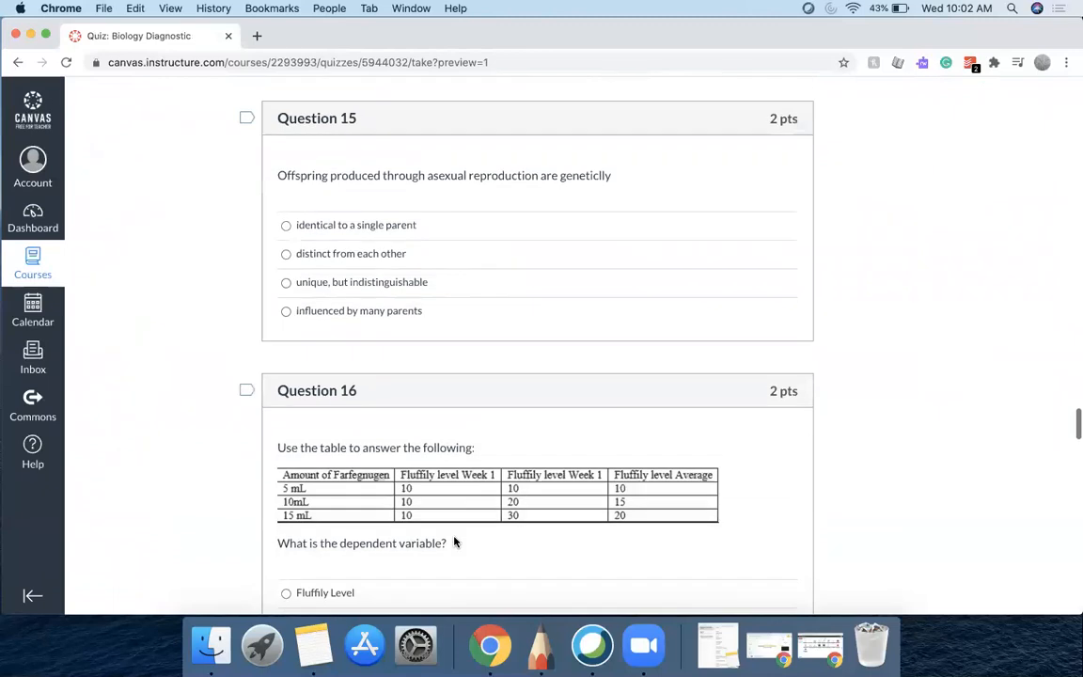
scroll(454, 542, "down", 15)
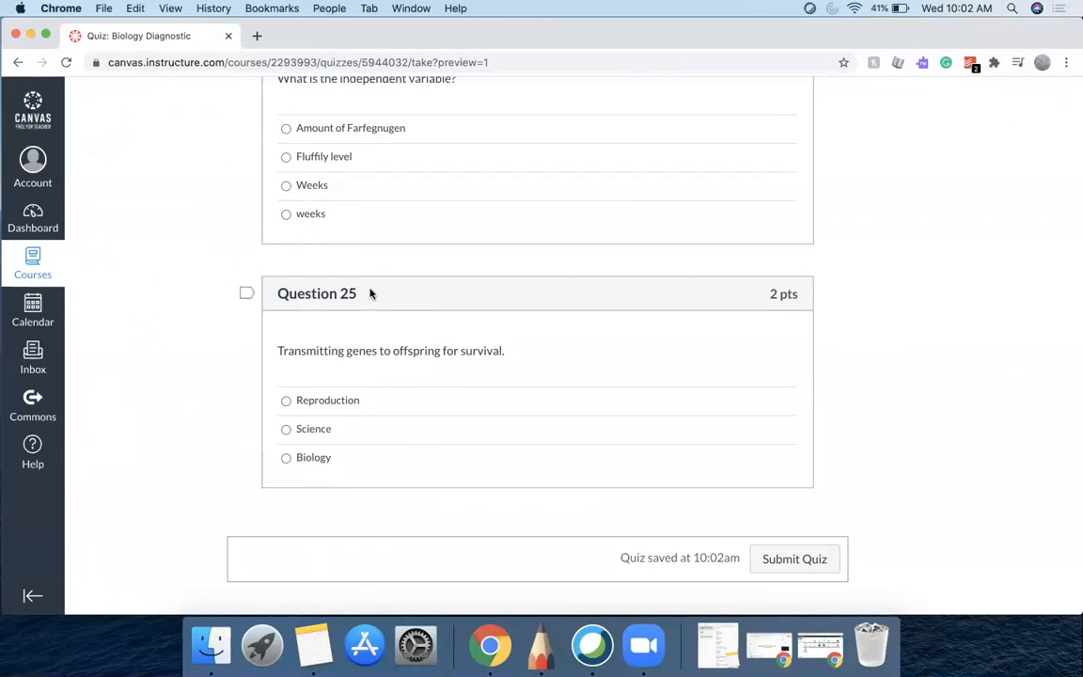
scroll(369, 294, "up", 20)
scroll(369, 293, "up", 20)
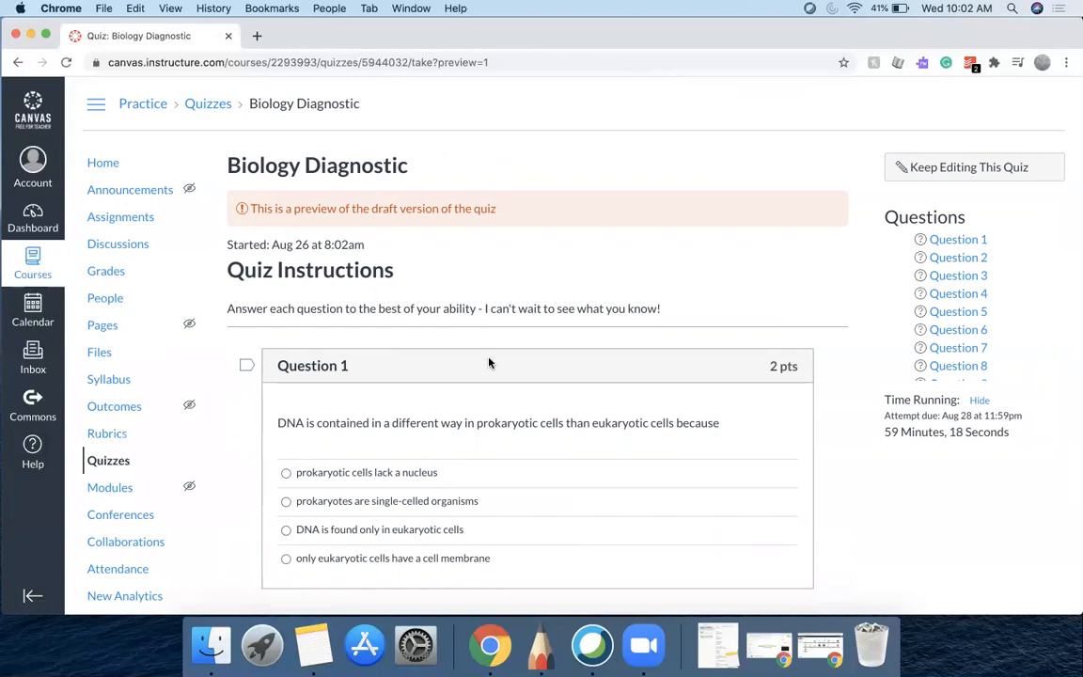
Return to editing the quiz and set the Diagnostic1 question group to pick 30 questions
left_click(913, 174)
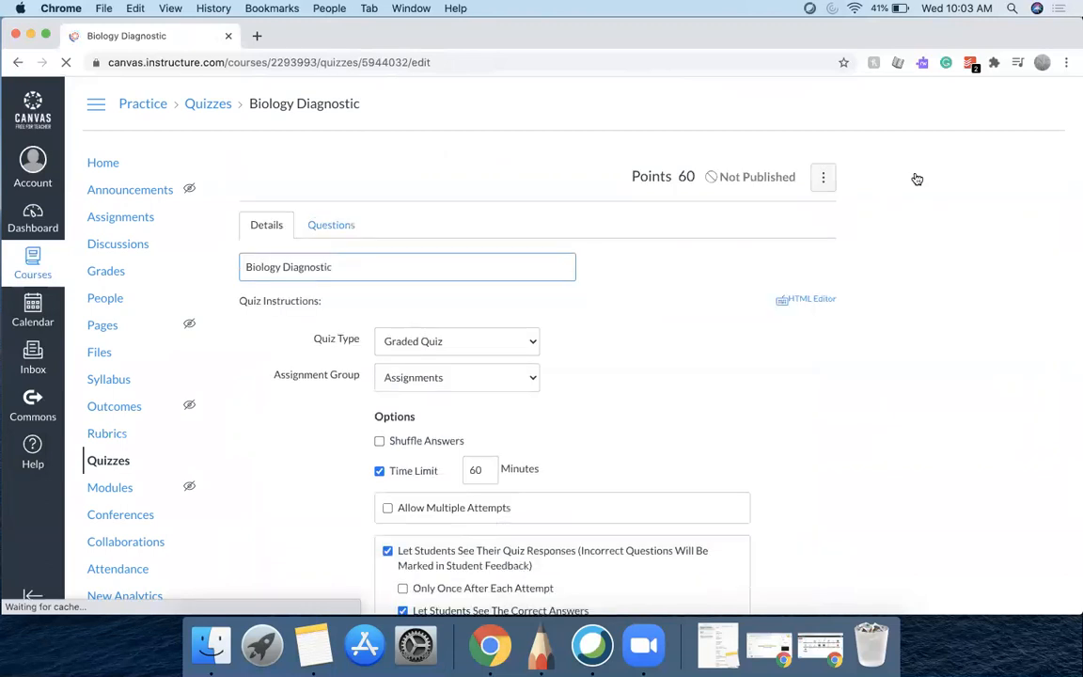
scroll(682, 438, "down", 15)
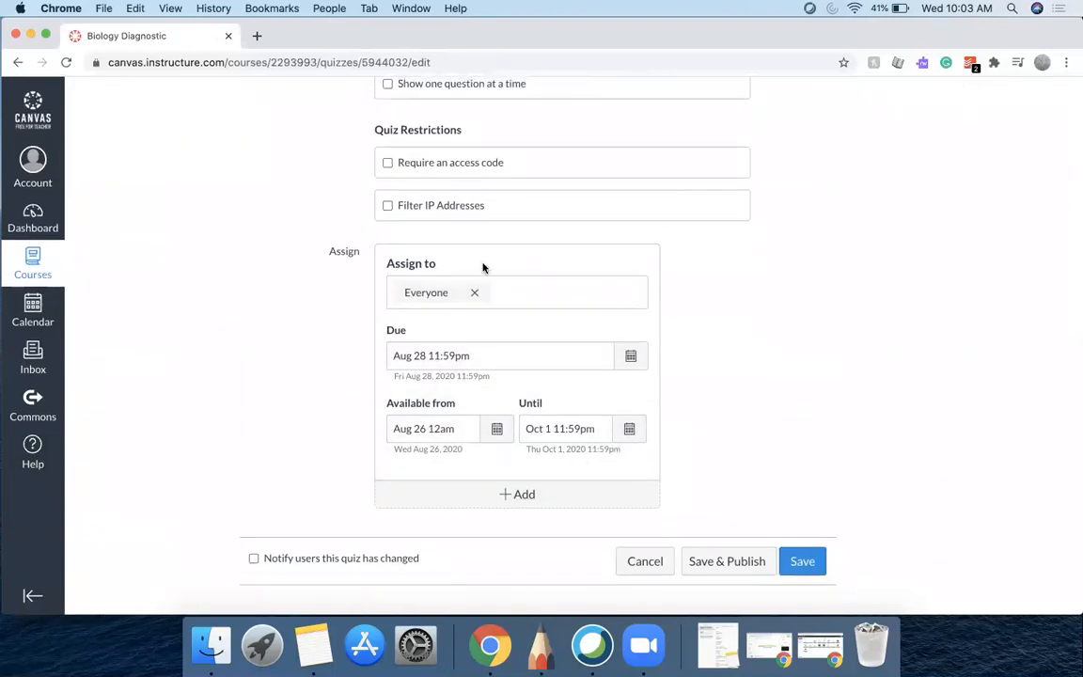
scroll(441, 243, "up", 15)
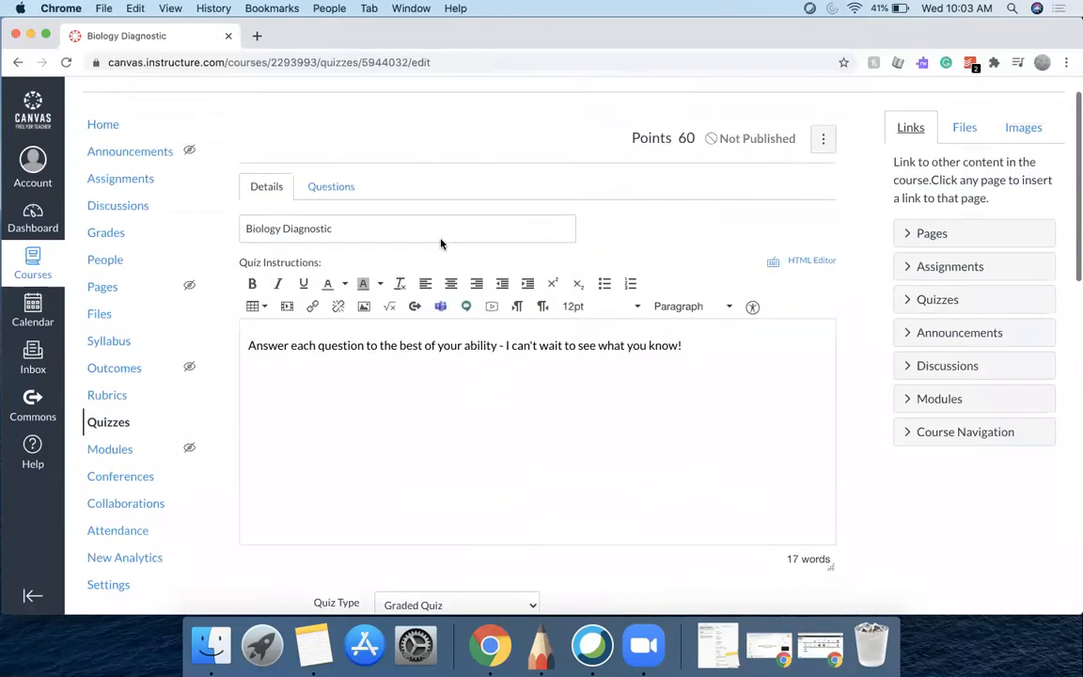
left_click(331, 184)
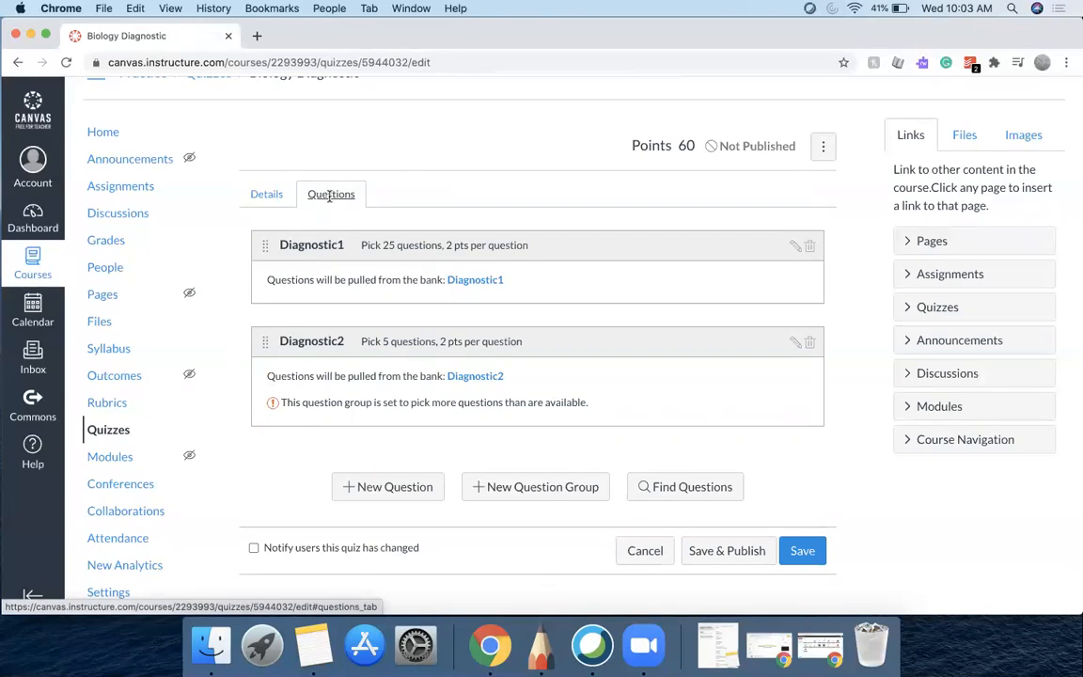
scroll(373, 226, "up", 1)
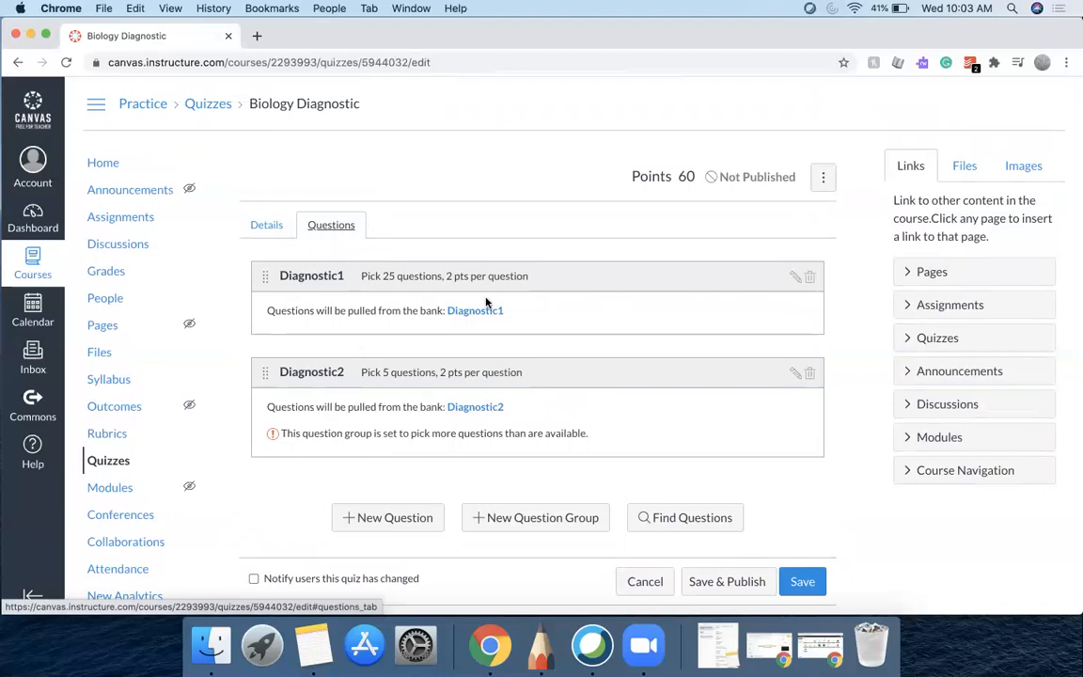
left_click(794, 277)
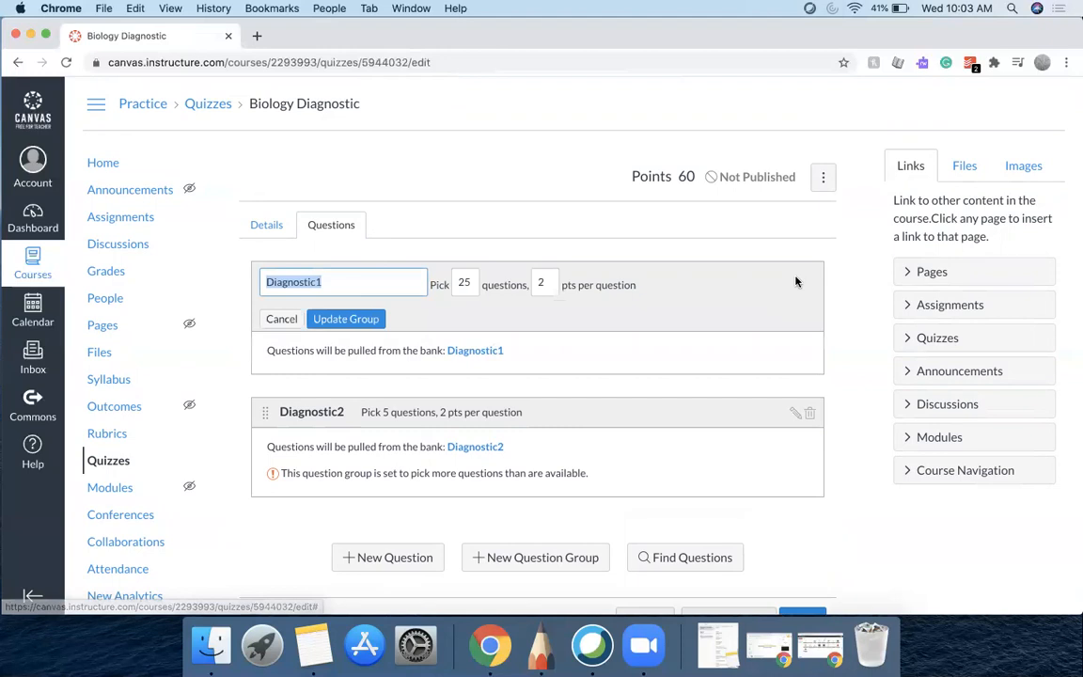
key("Tab")
type("30")
left_click(579, 316)
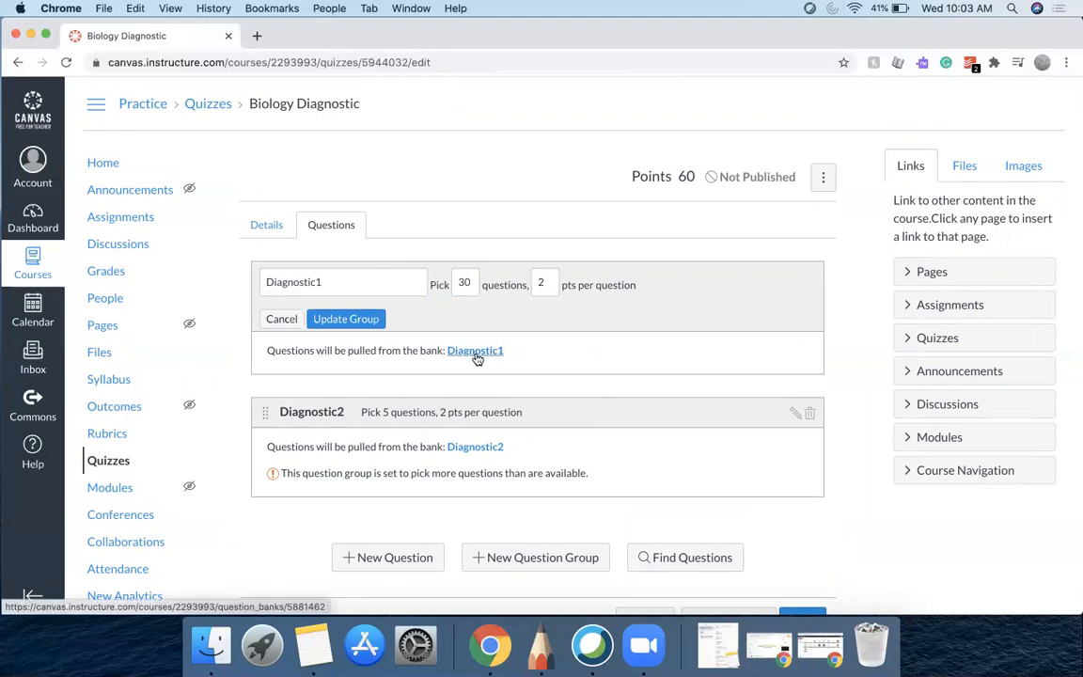
left_click(333, 320)
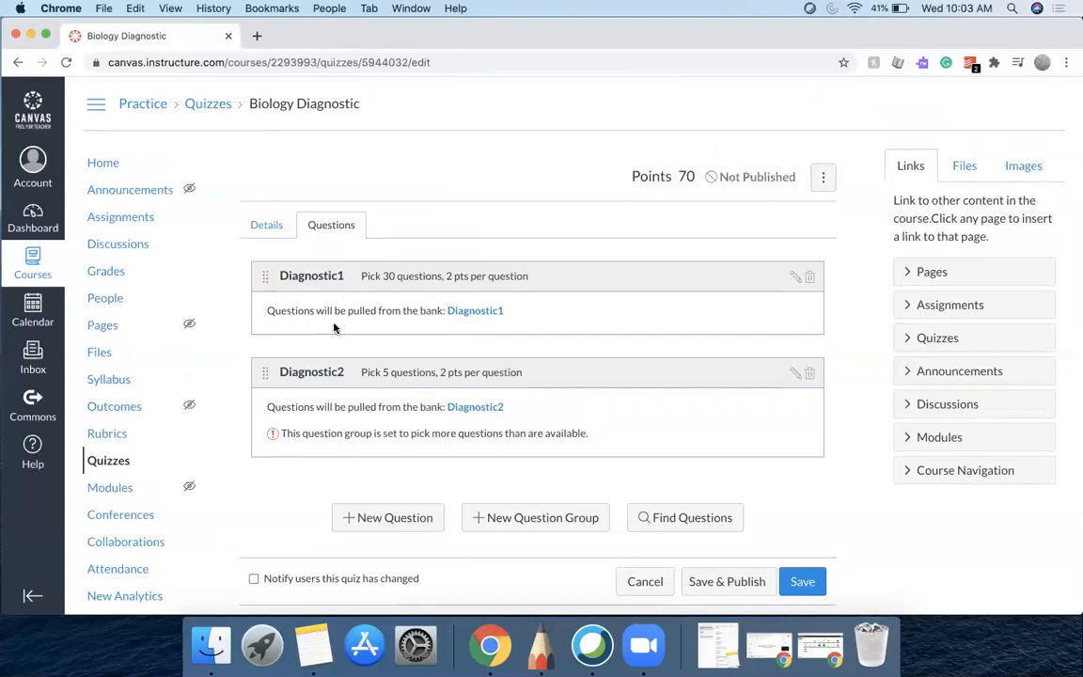
Delete the Diagnostic2 question group and save the quiz
left_click(810, 374)
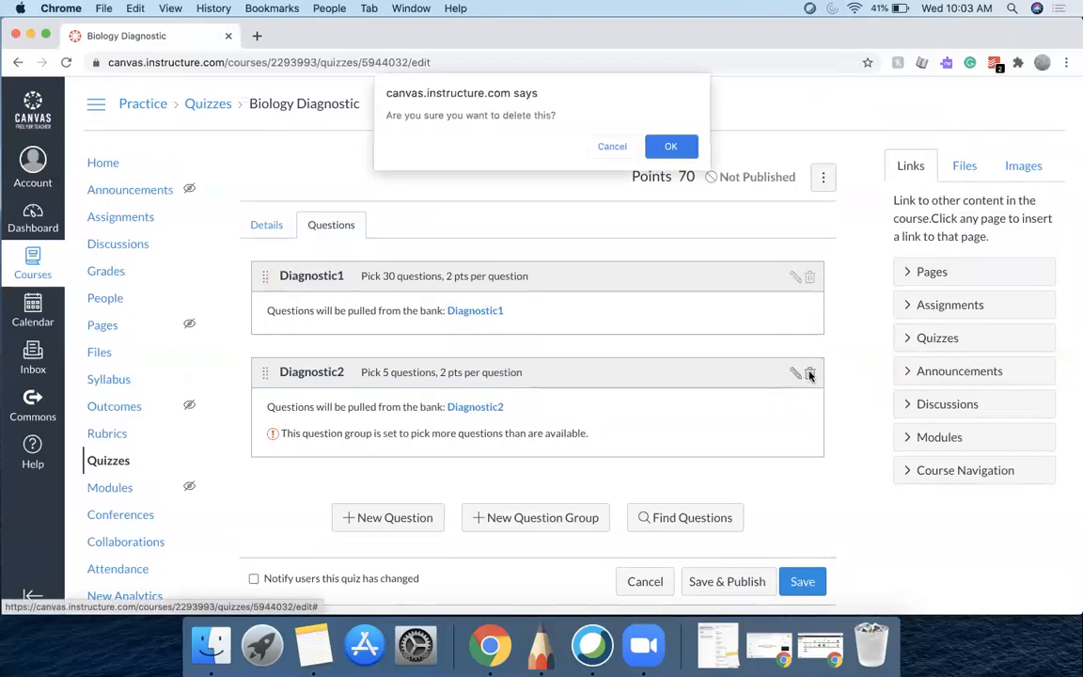
left_click(673, 148)
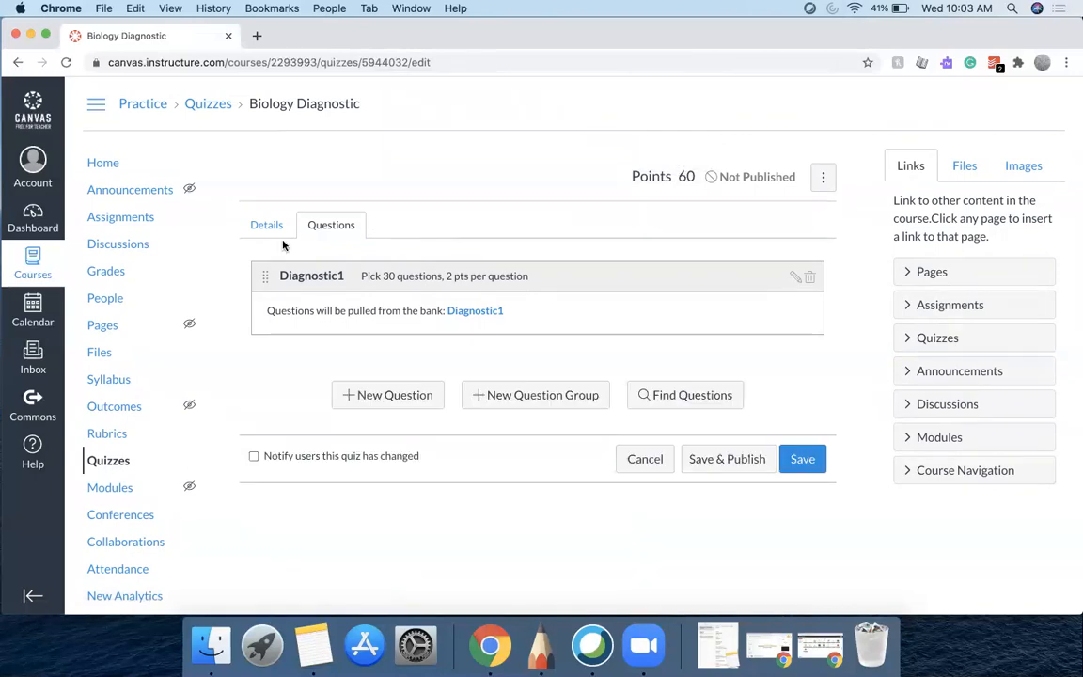
left_click(801, 459)
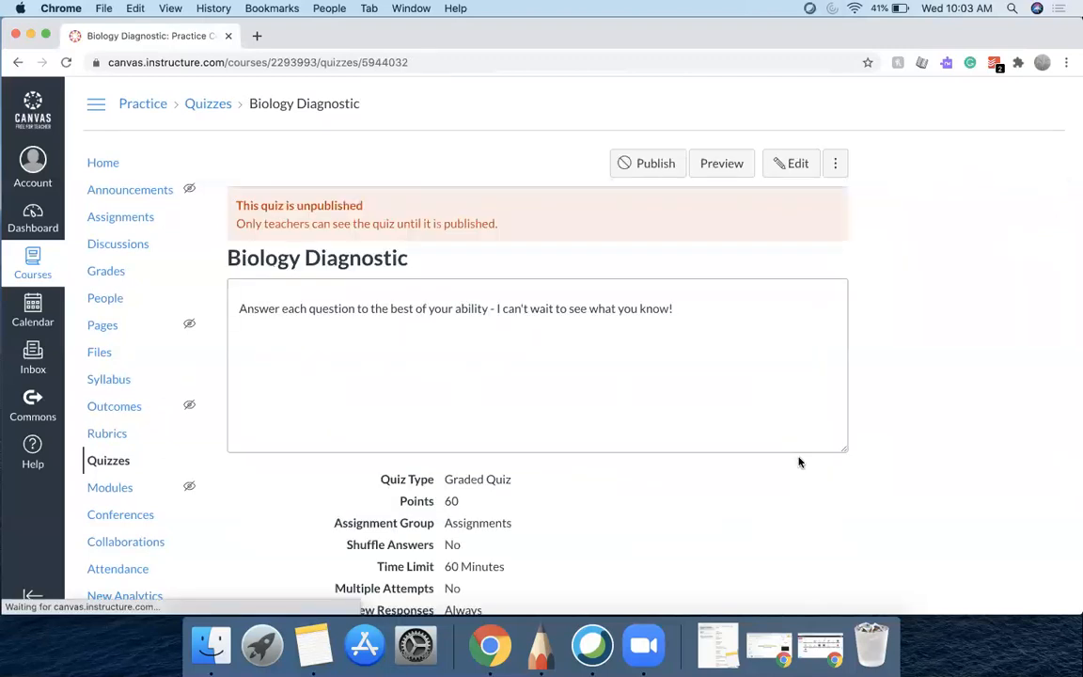
Preview the updated Biology Diagnostic quiz and scroll through its questions to the end and back
left_click(735, 165)
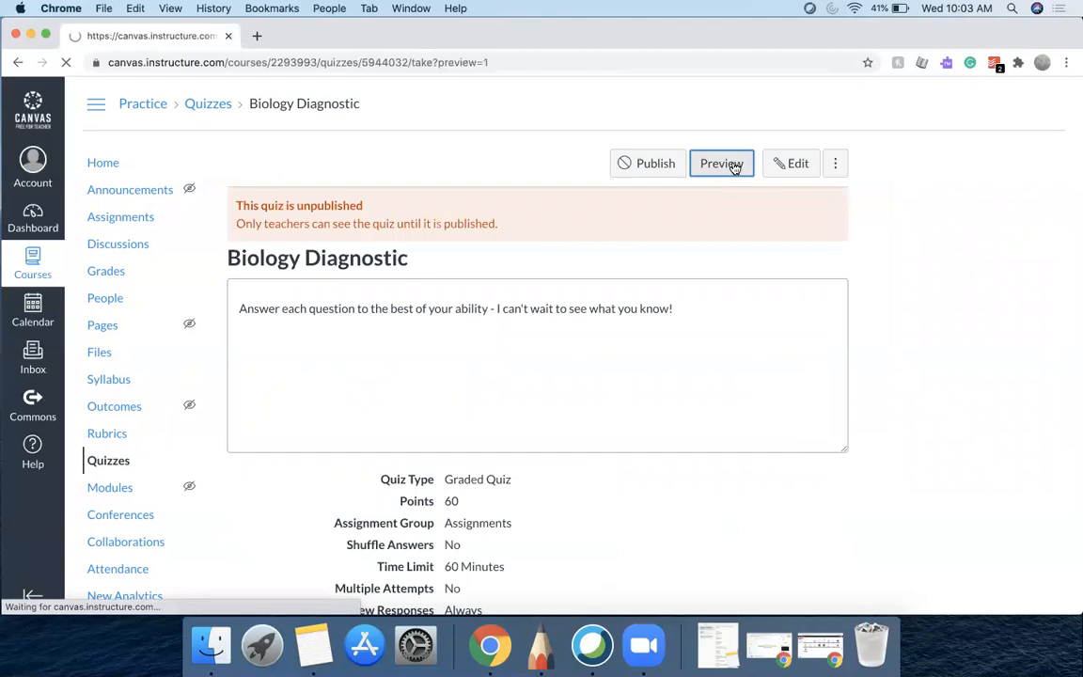
scroll(674, 524, "down", 3)
scroll(674, 524, "down", 20)
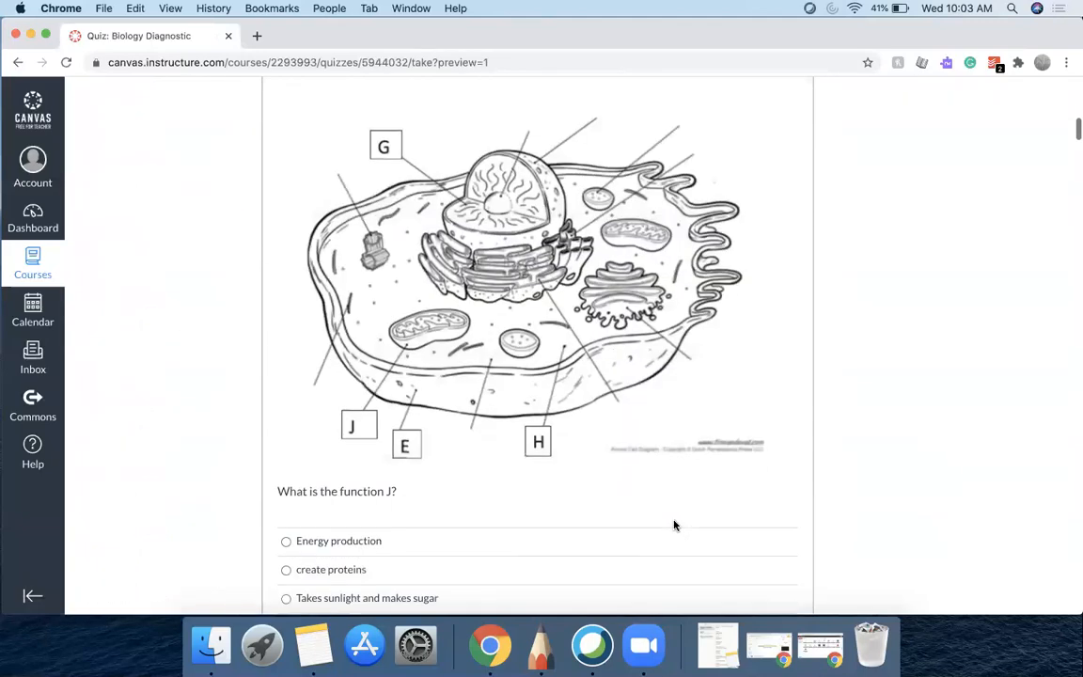
scroll(674, 525, "down", 20)
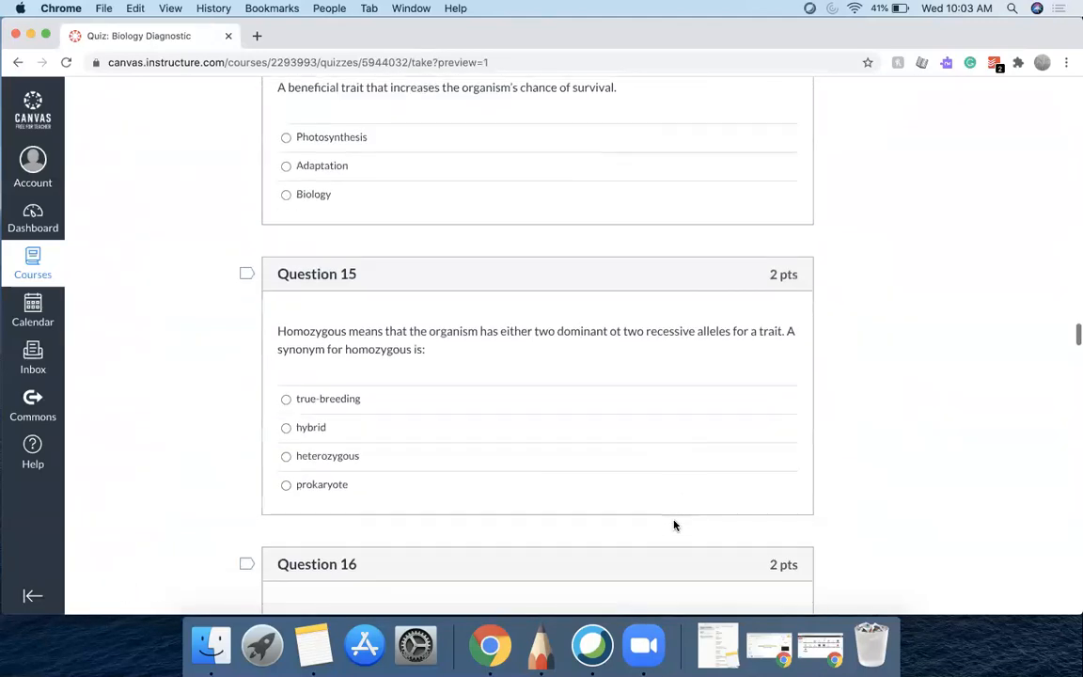
scroll(674, 524, "down", 20)
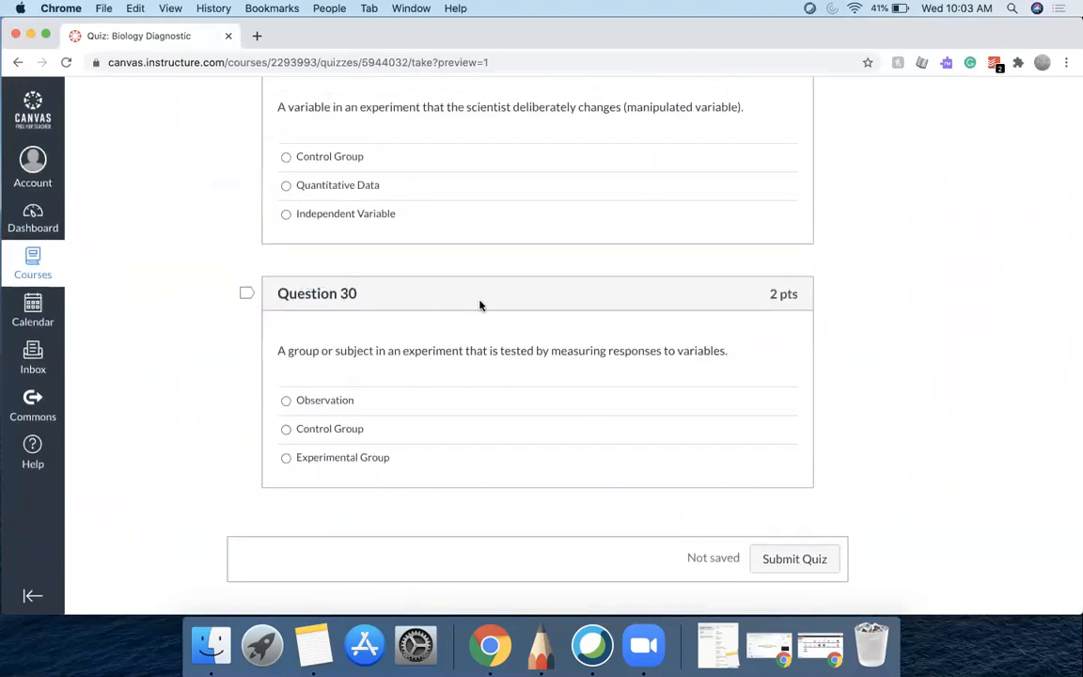
scroll(479, 305, "up", 20)
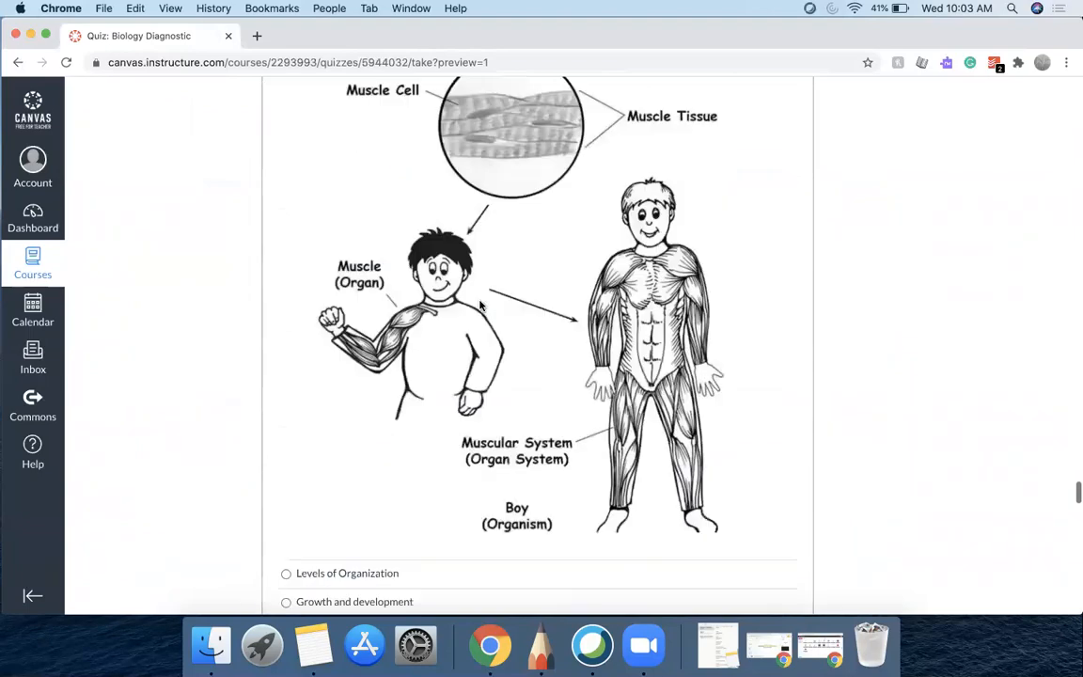
scroll(480, 305, "up", 20)
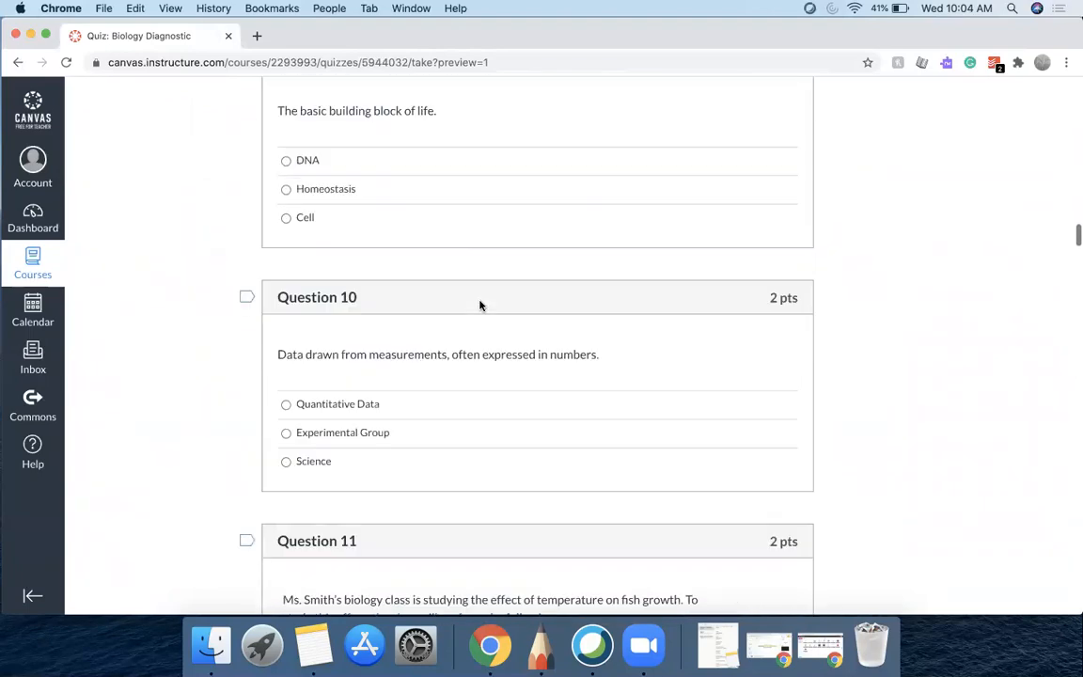
scroll(479, 305, "up", 20)
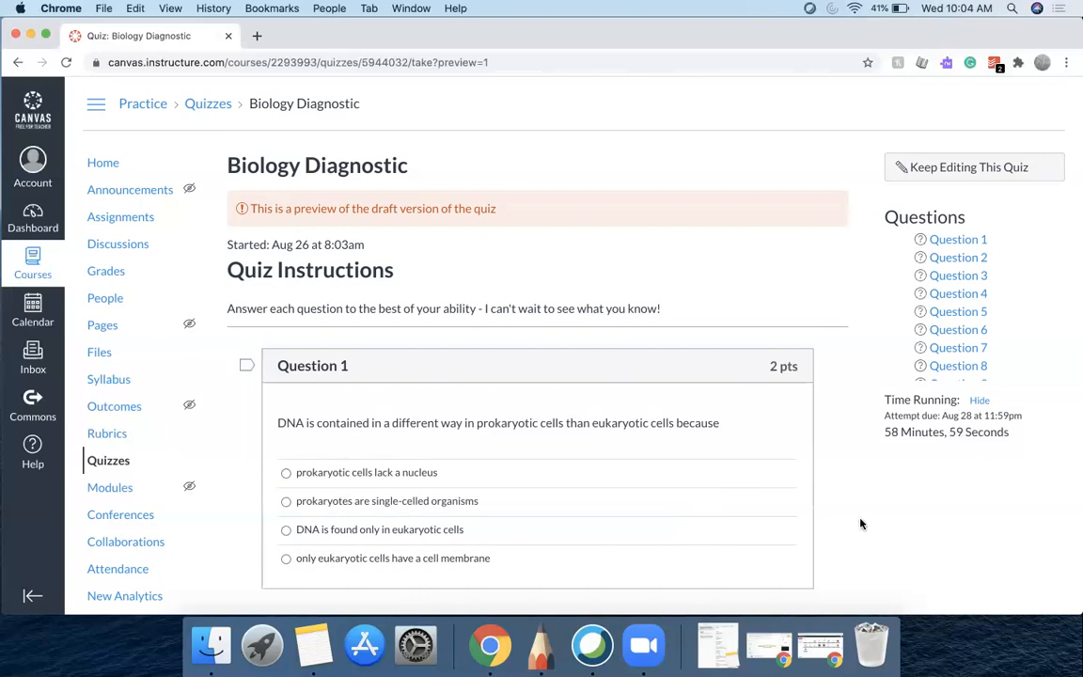
scroll(853, 517, "down", 1)
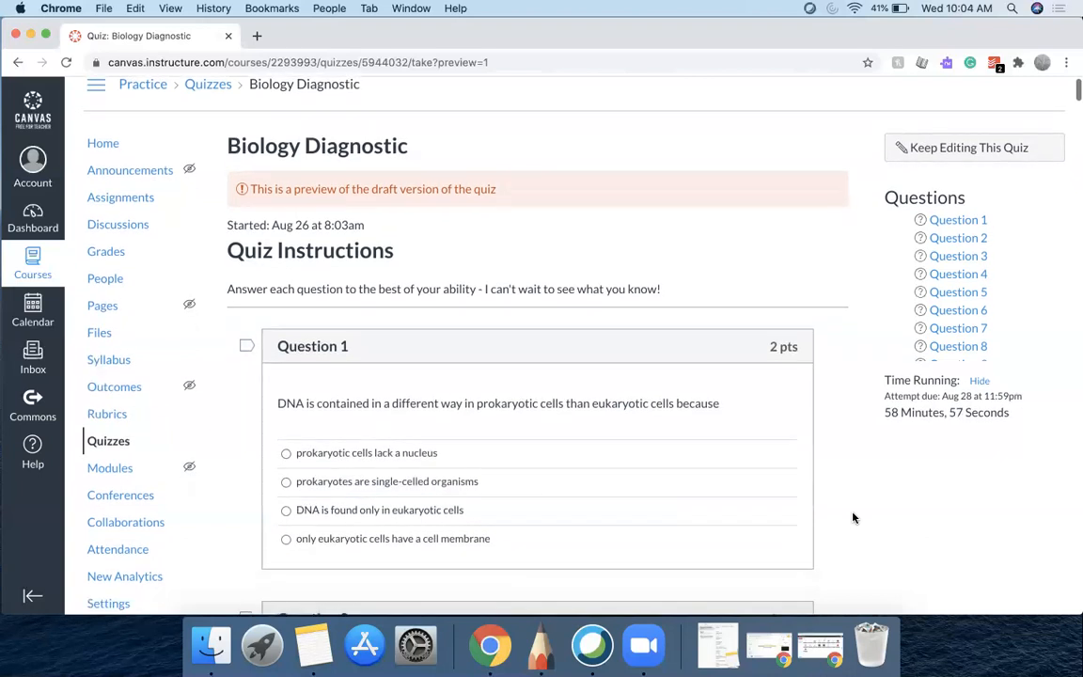
scroll(854, 517, "up", 1)
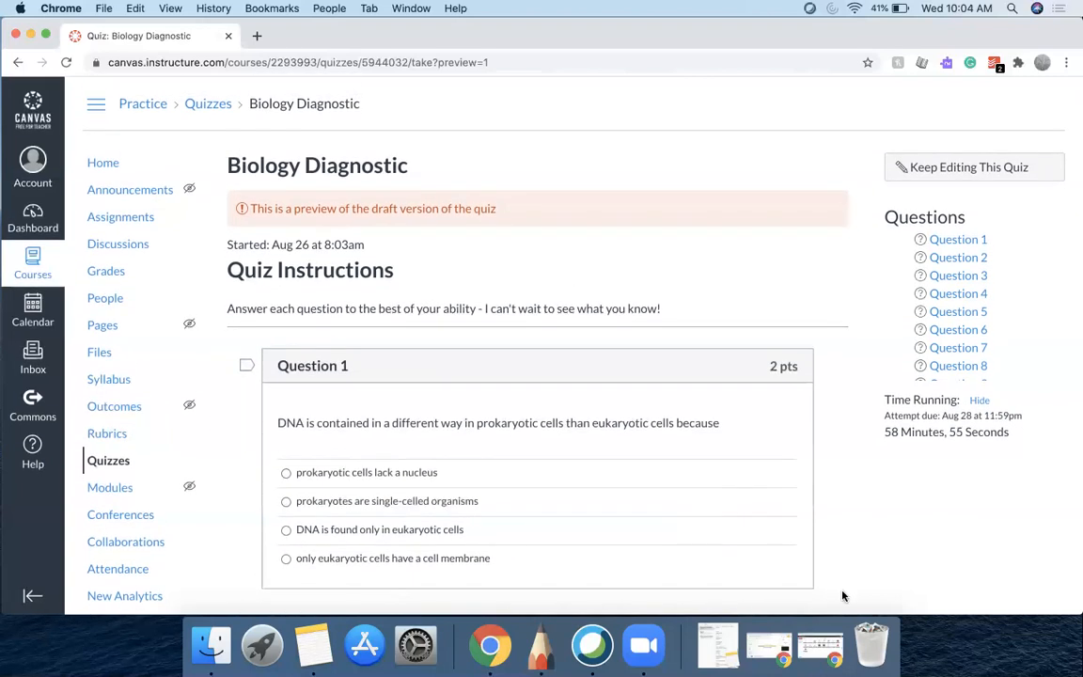